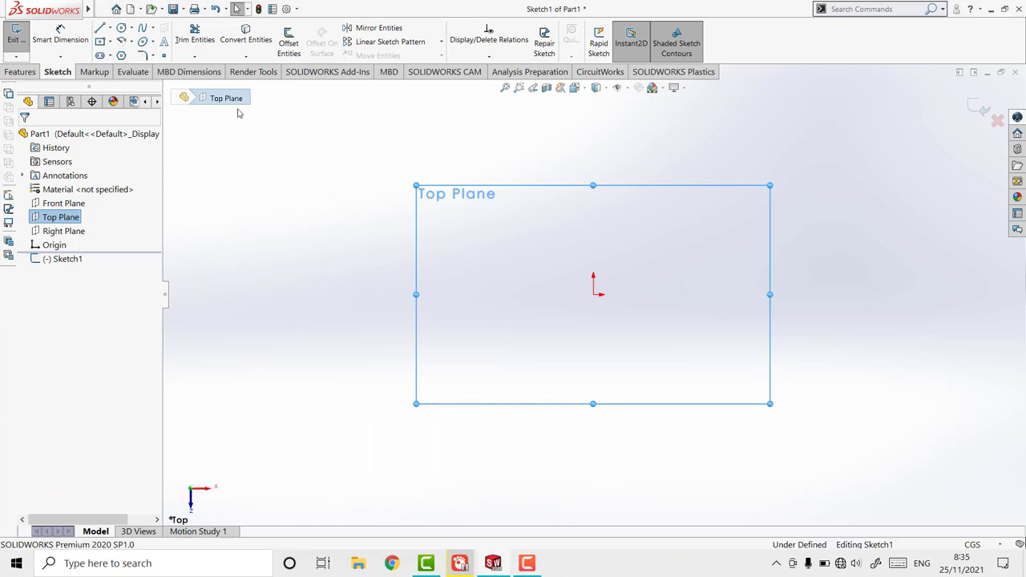
Draw a circle centred on the sketch origin.
left_click(129, 32)
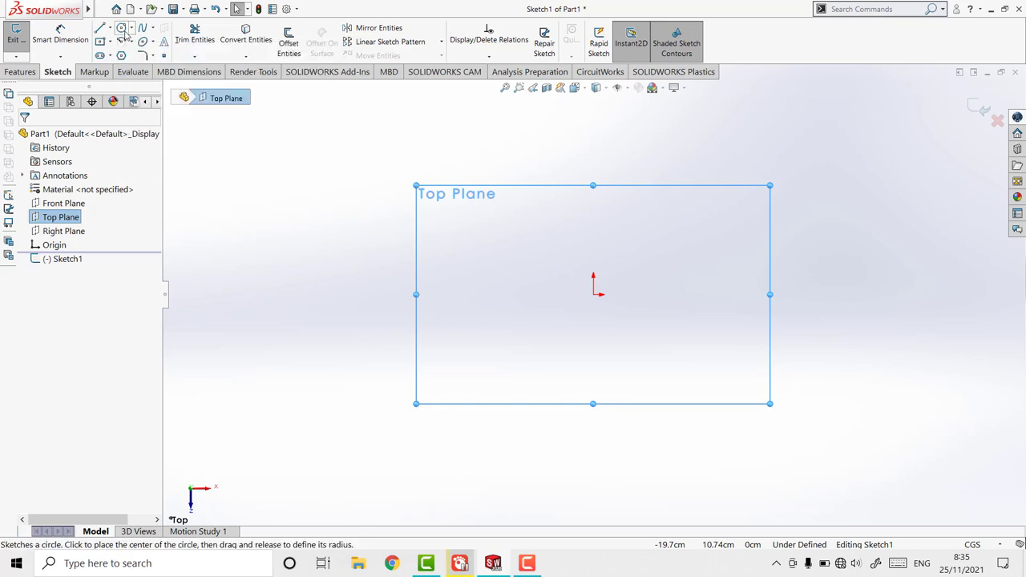
left_click(594, 295)
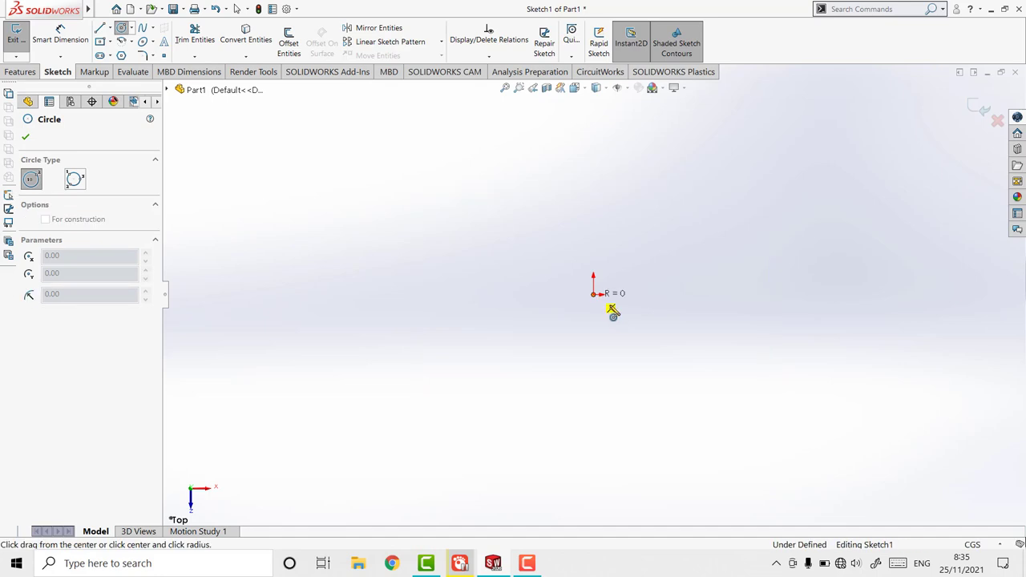
left_click(692, 297)
key("Escape")
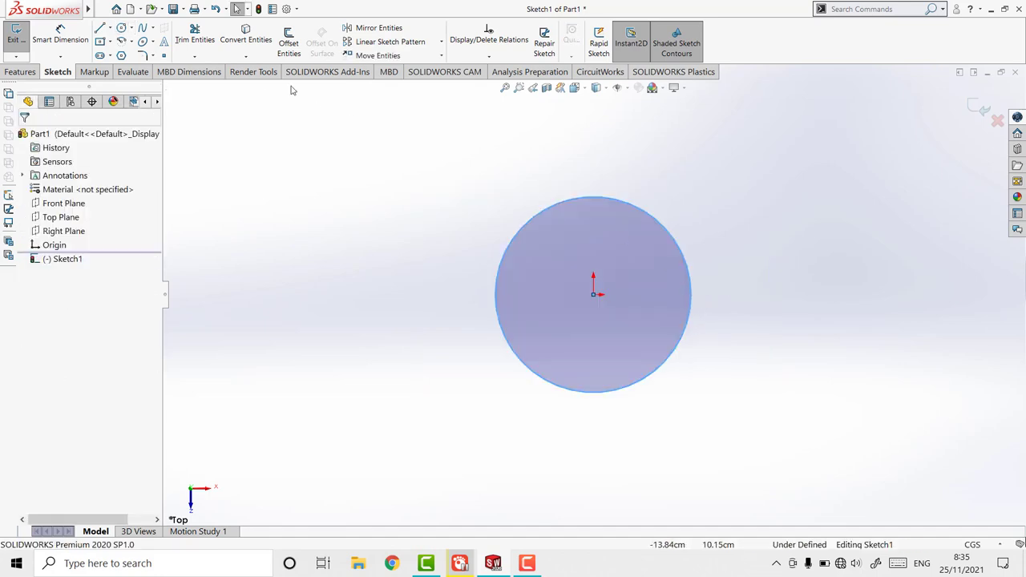
Dimension the circle's diameter to 20 cm.
left_click(56, 48)
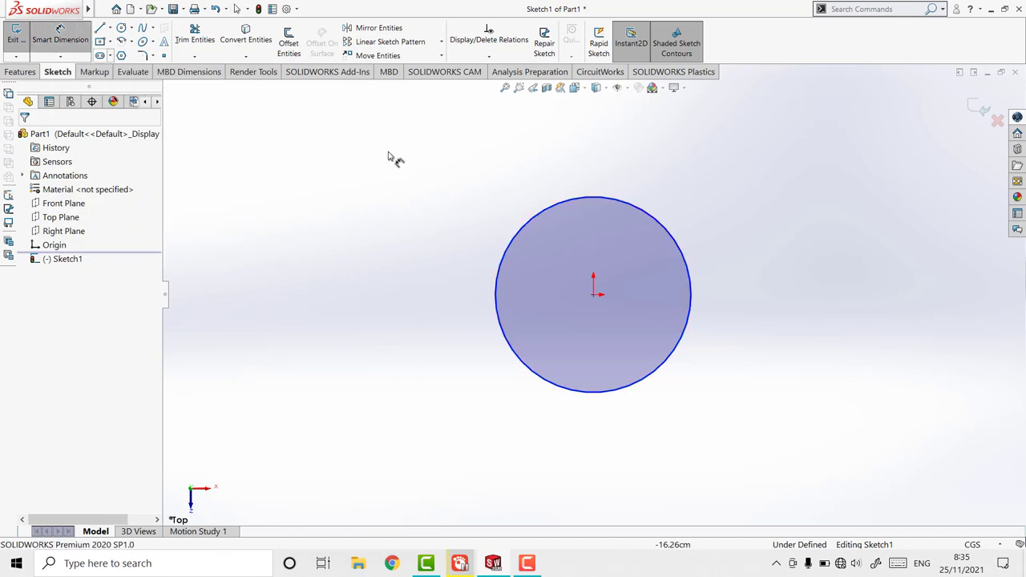
left_click(667, 231)
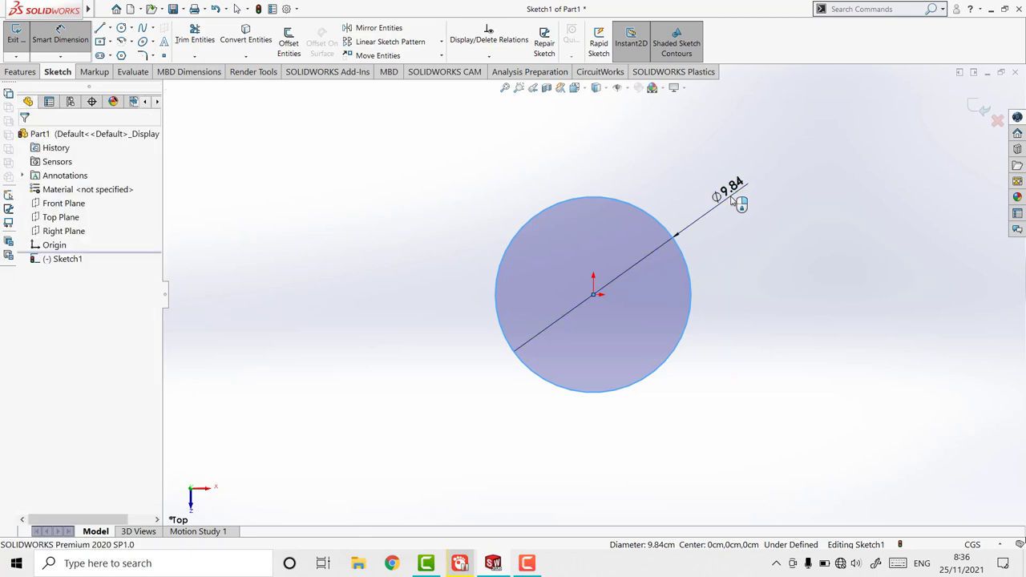
left_click(732, 200)
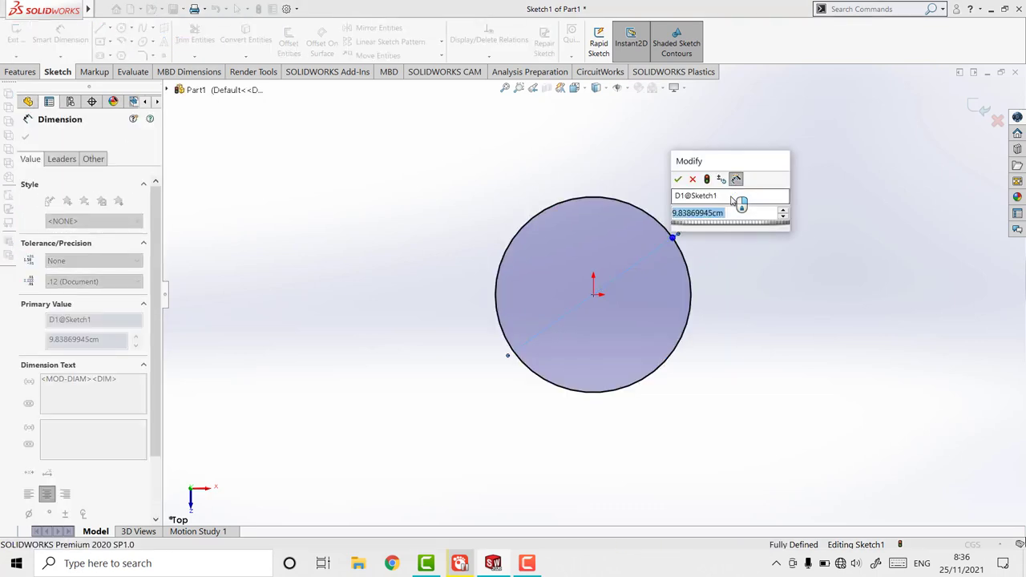
type("20")
key("Return")
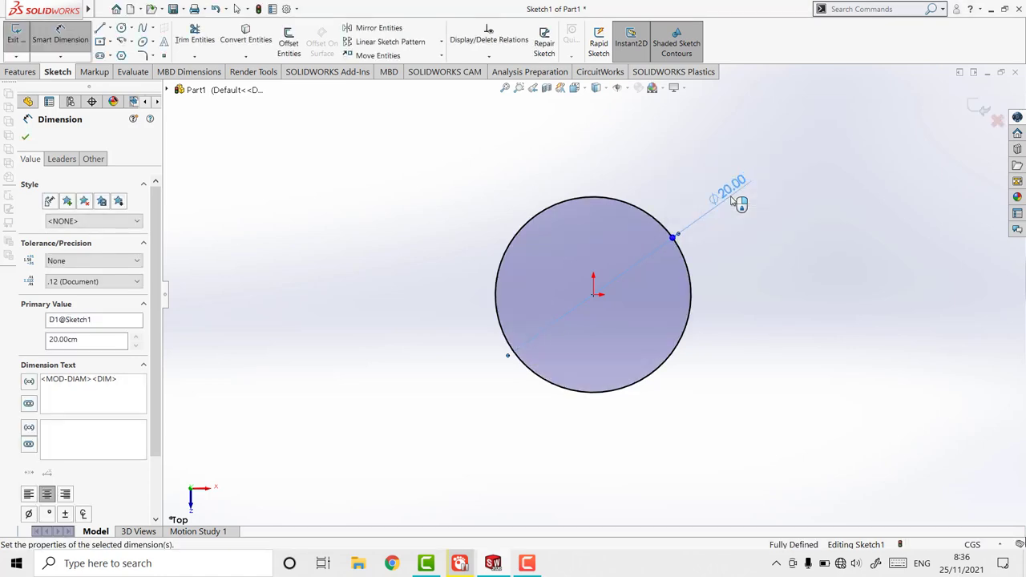
key("Escape")
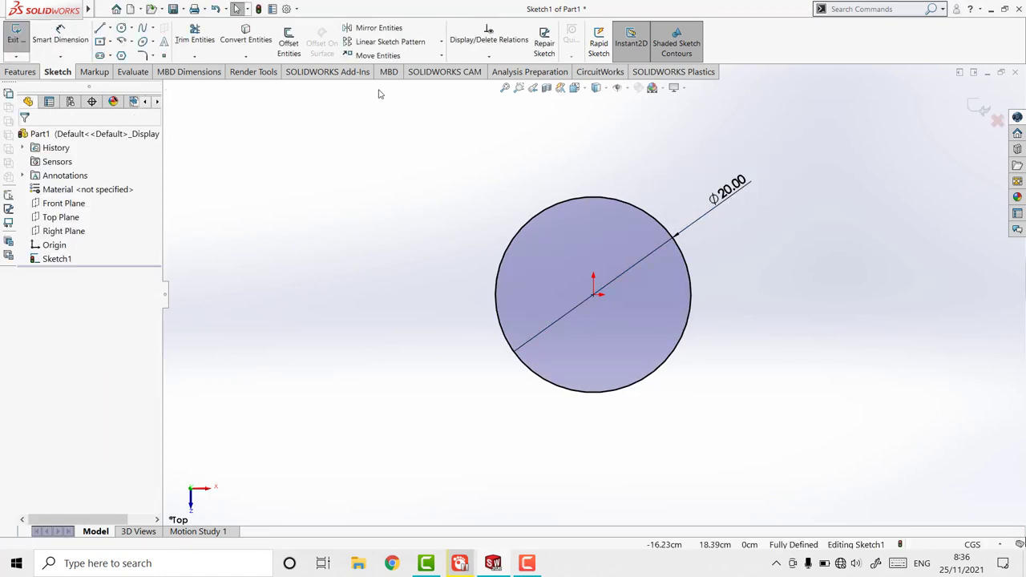
Draw a center-point rectangle to the right of the circle.
left_click(105, 48)
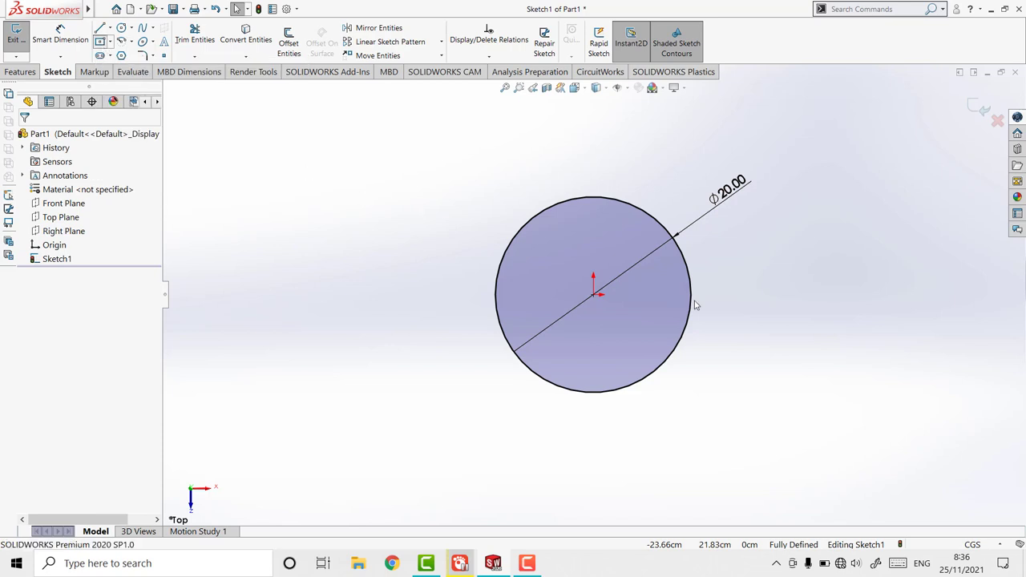
left_click(761, 249)
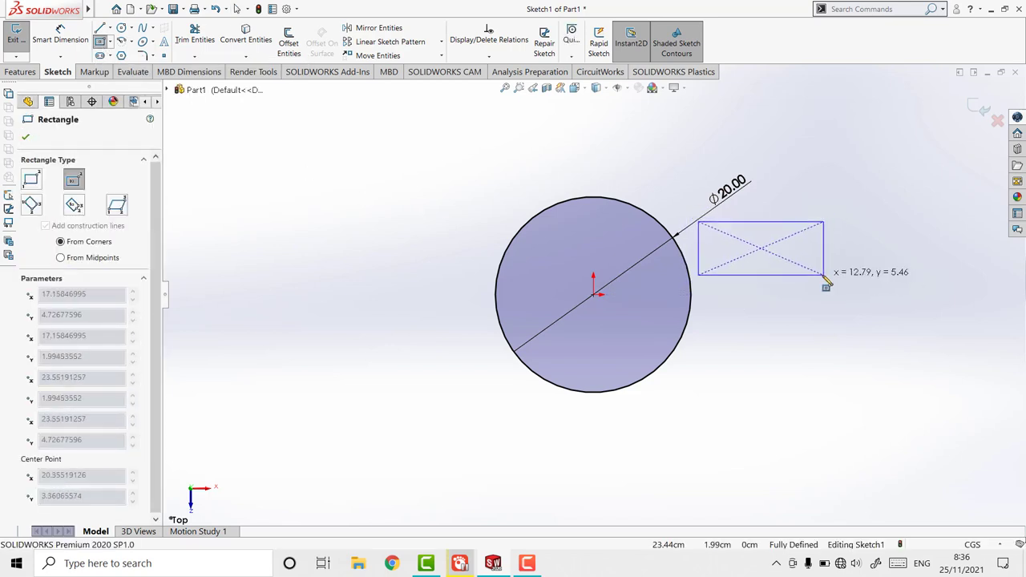
left_click(827, 276)
key("Escape")
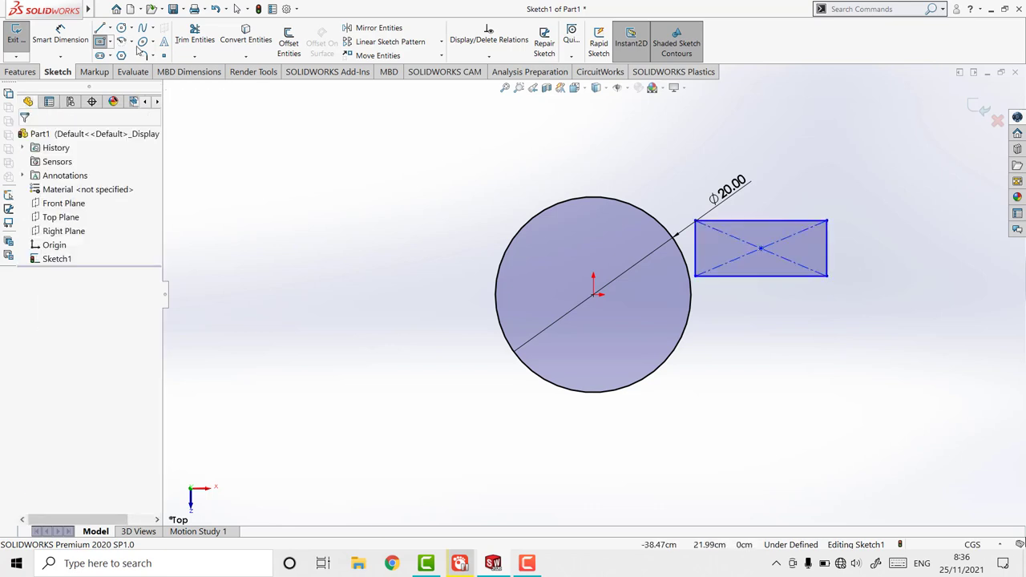
Dimension the rectangle 4 cm wide and 7 cm tall.
left_click(72, 38)
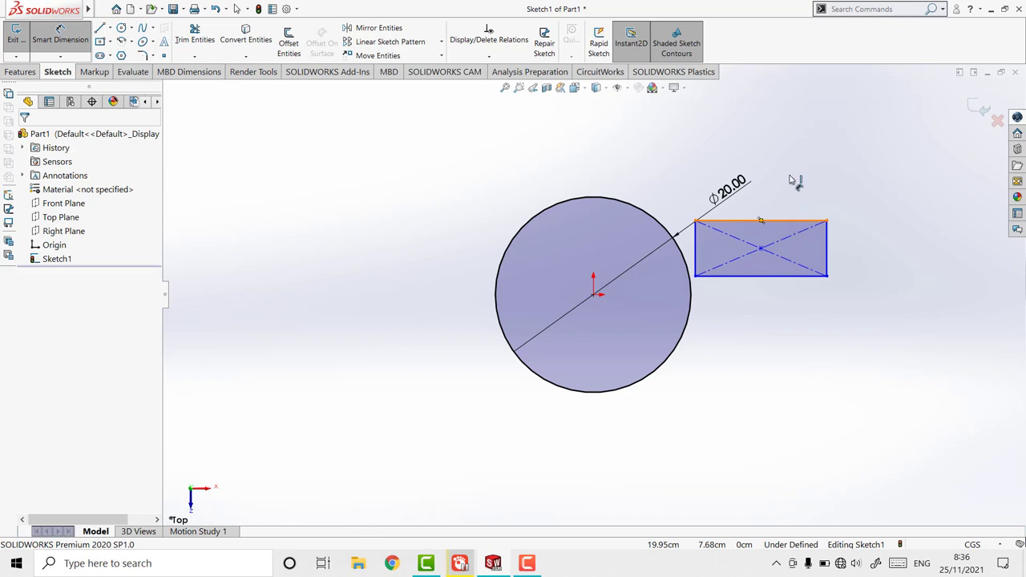
left_click(761, 220)
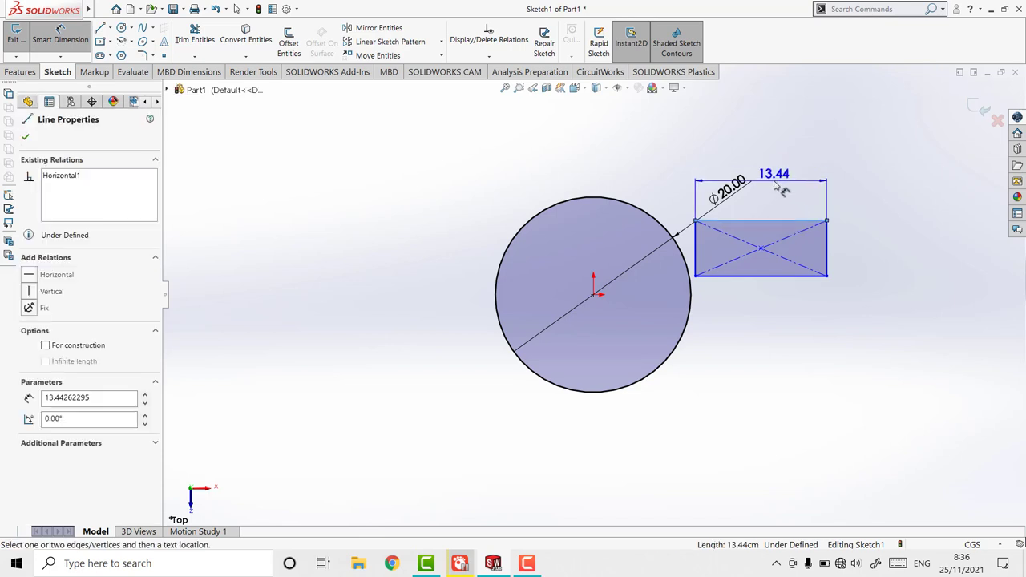
left_click(777, 186)
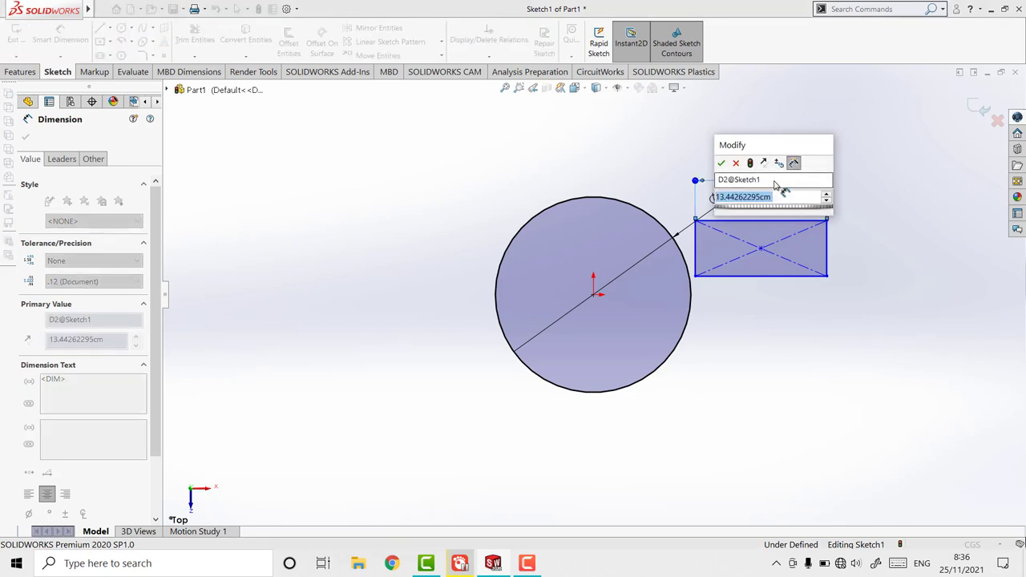
type("4")
key("Return")
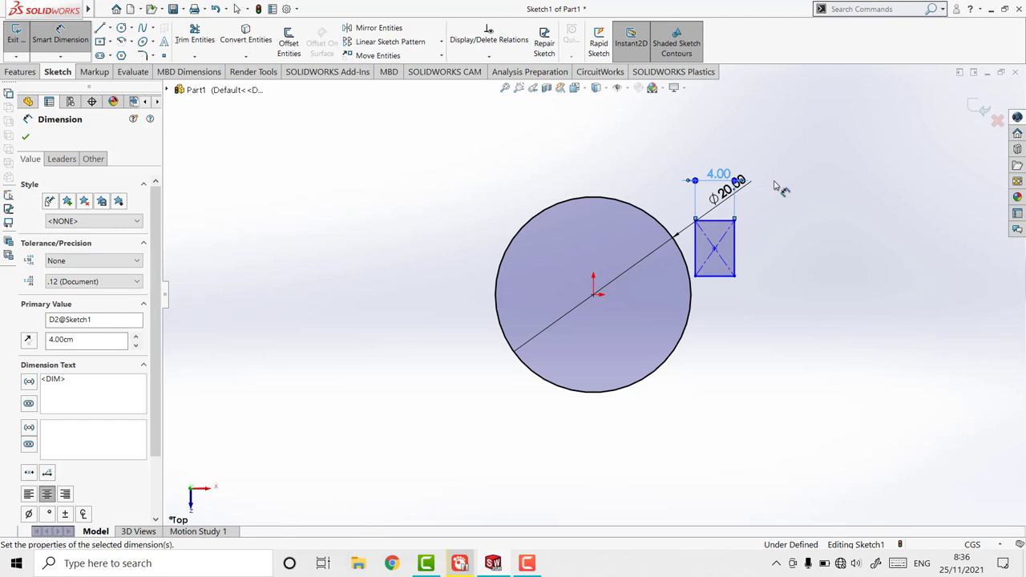
key("Escape")
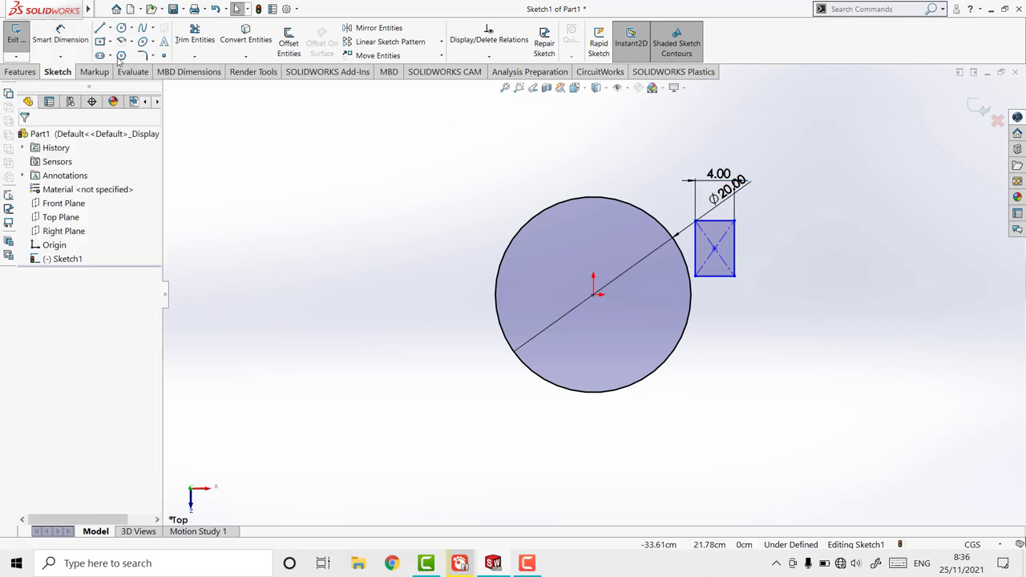
left_click(72, 41)
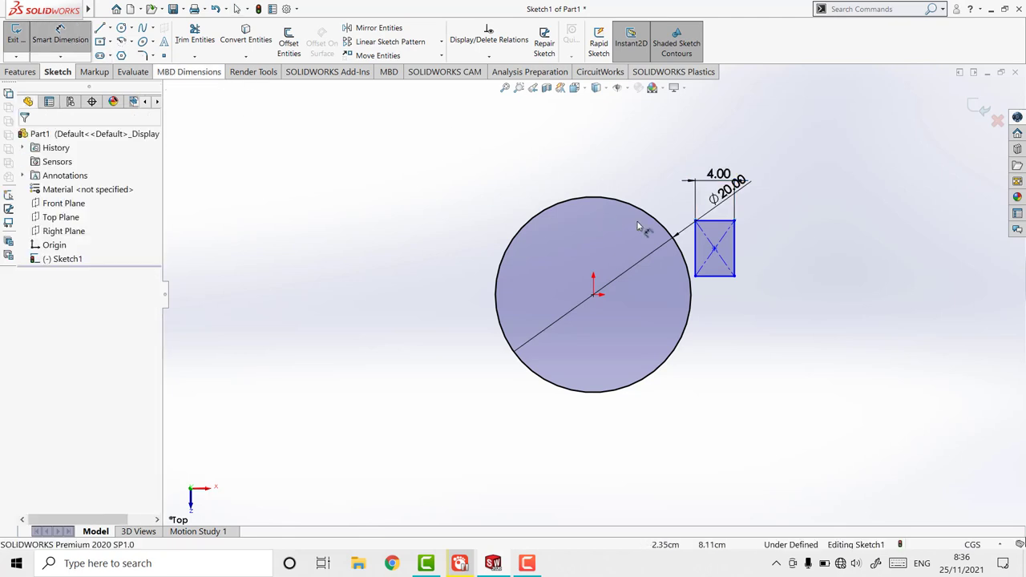
left_click(734, 261)
left_click(785, 261)
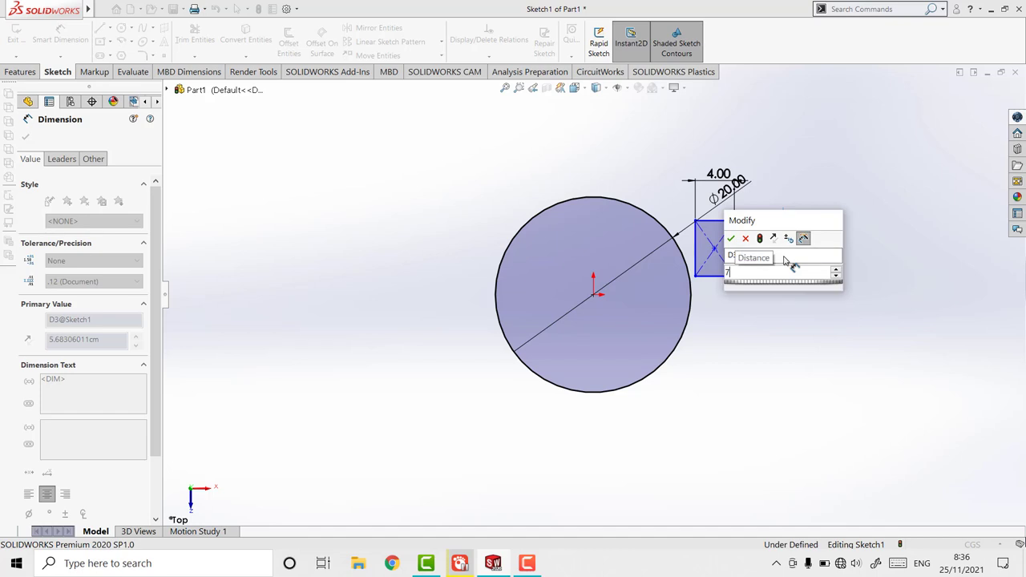
key("Escape")
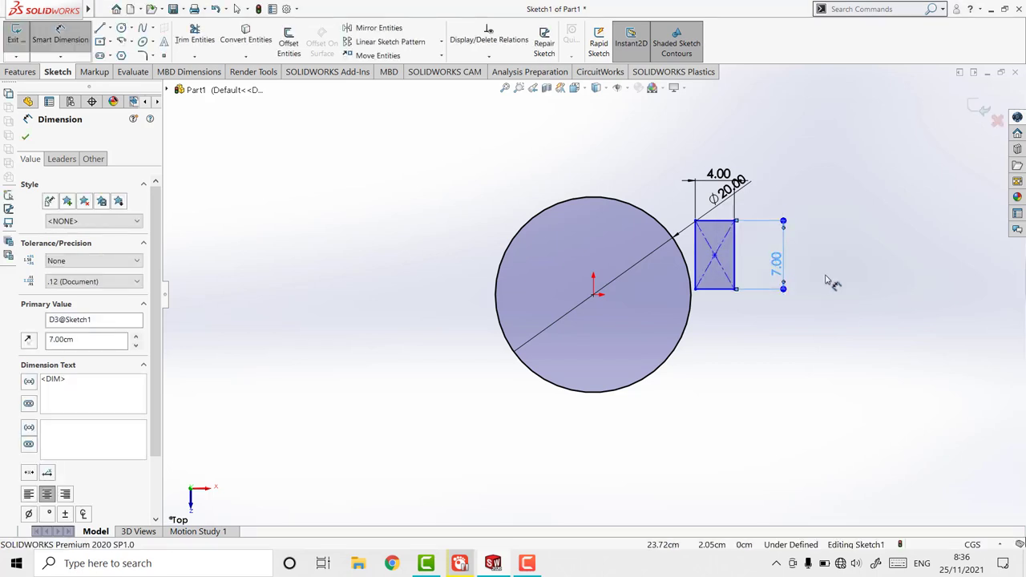
key("Escape")
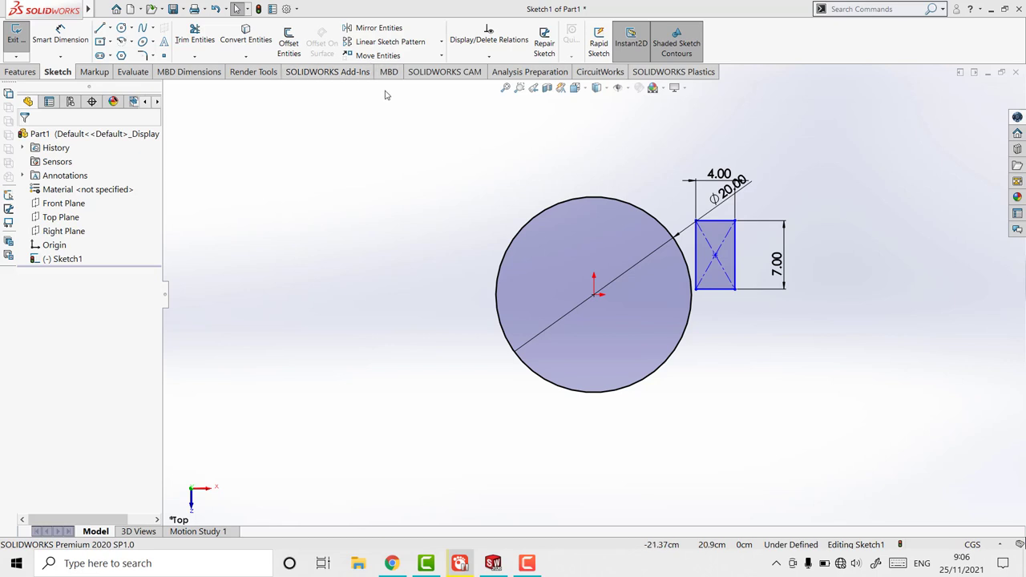
Drag the rectangle's centre point onto the circle's right edge.
left_click(715, 256)
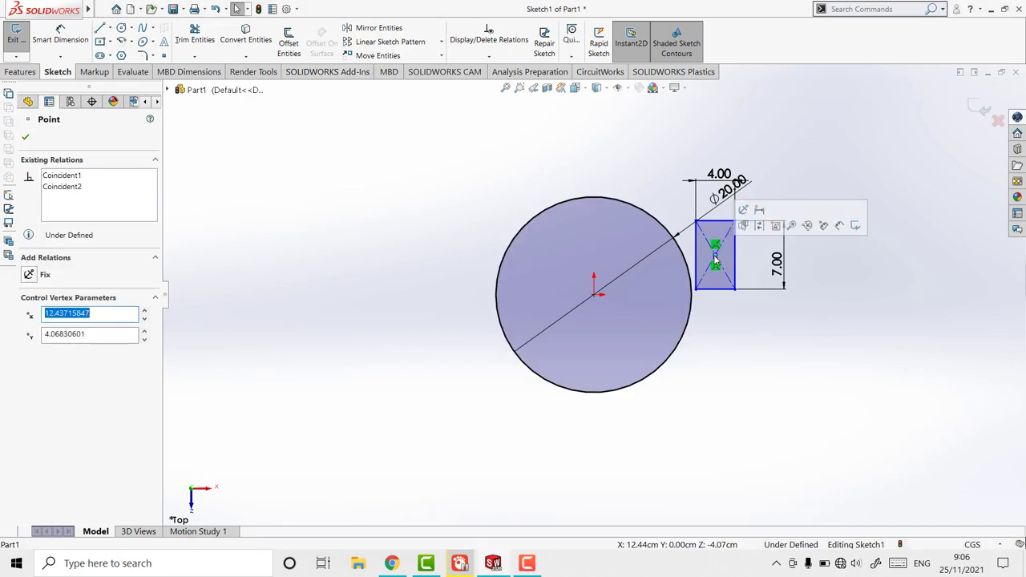
left_click_drag(714, 259, 692, 296)
key("Escape")
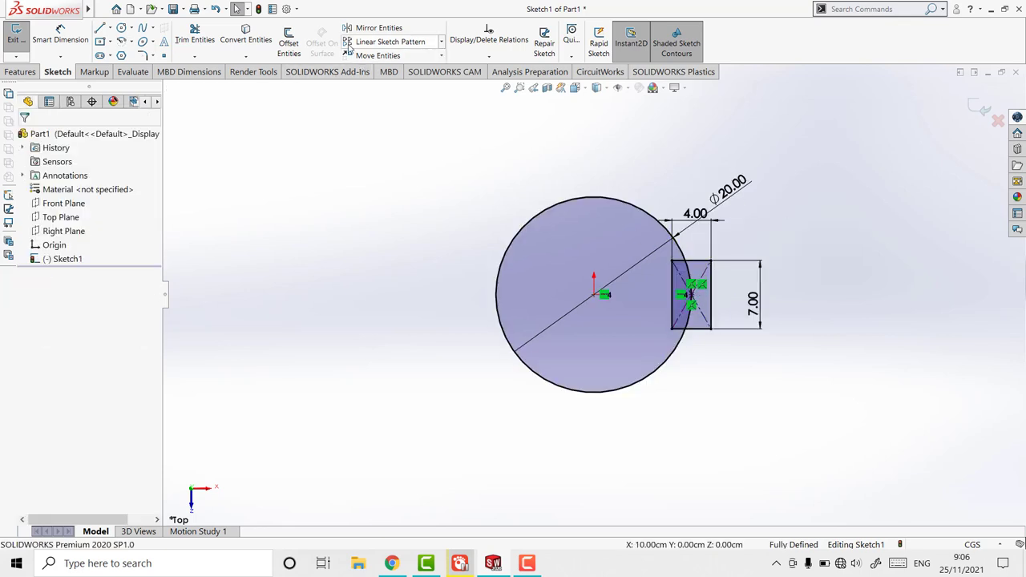
Mirror the rectangle about the Right Plane.
left_click(369, 29)
left_click(691, 305)
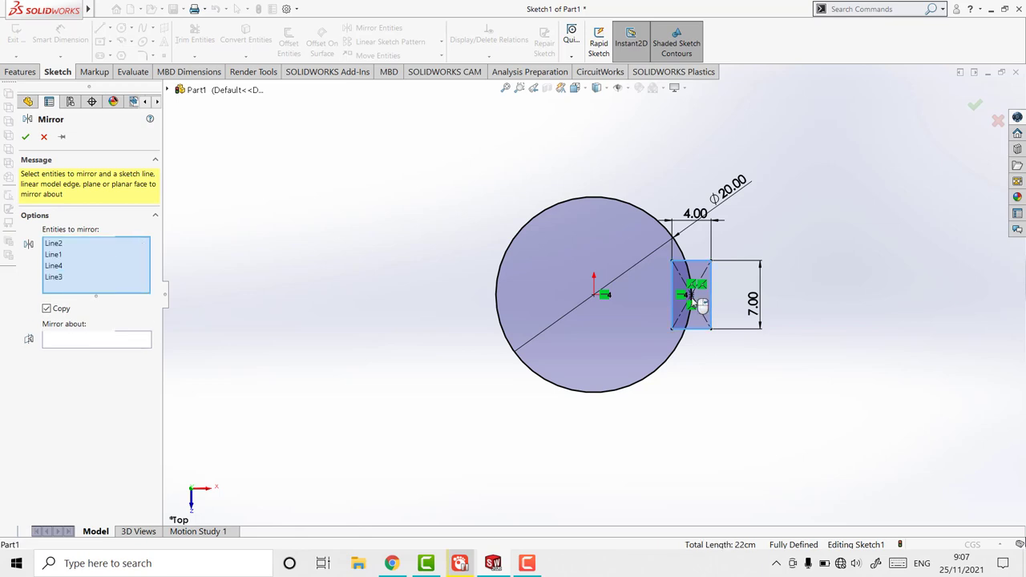
left_click(94, 340)
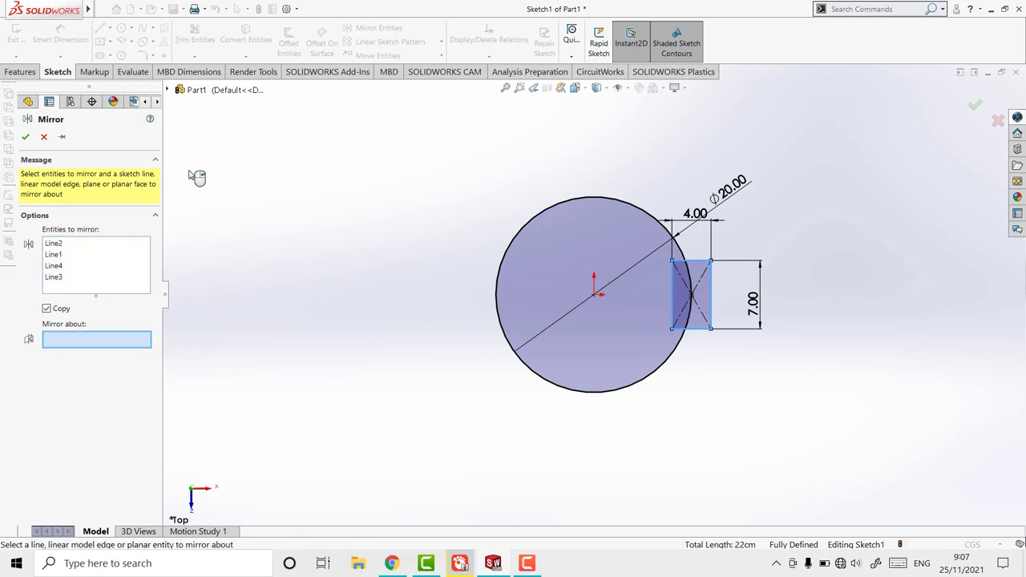
left_click(170, 95)
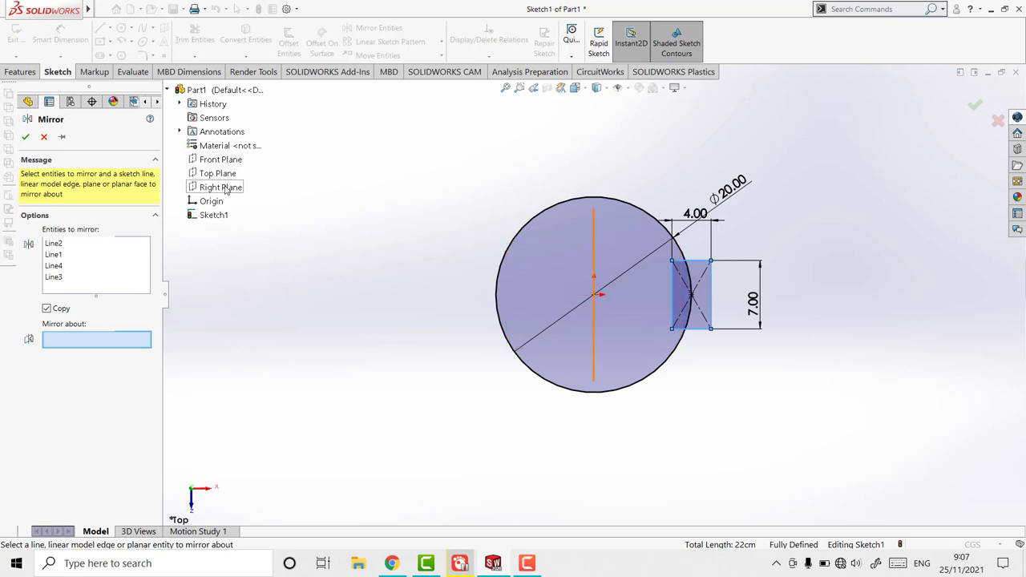
left_click(227, 188)
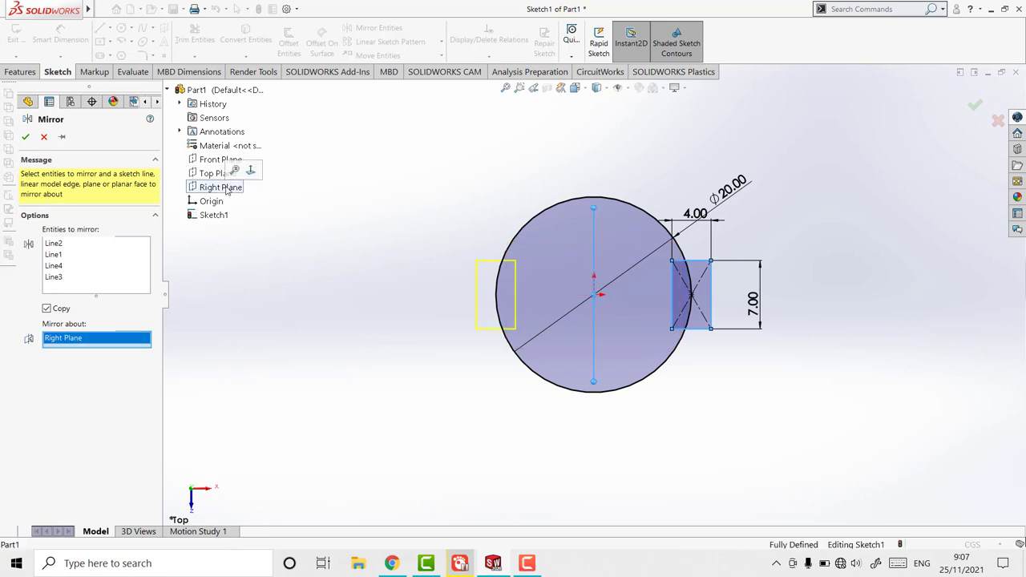
left_click(26, 137)
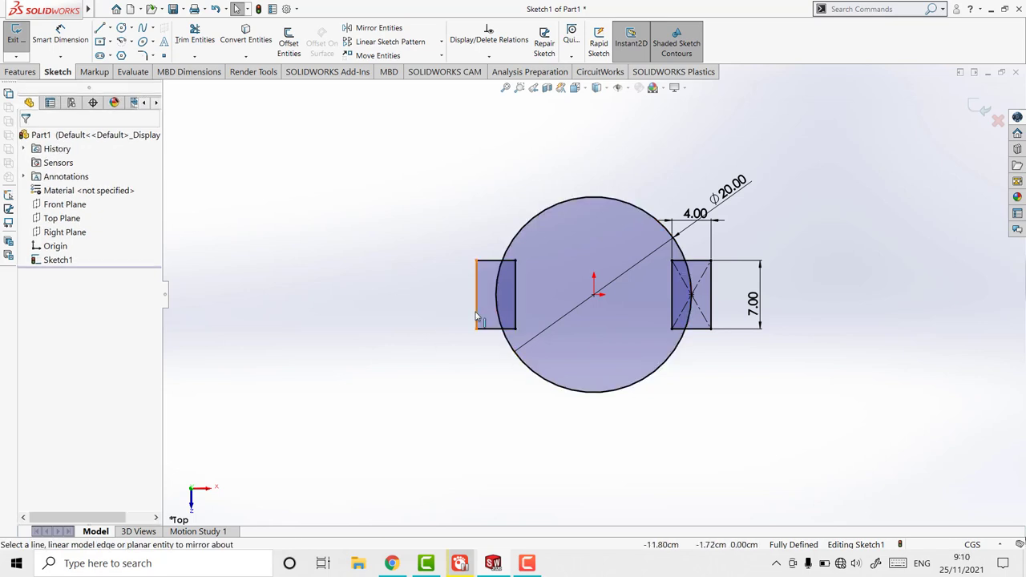
Delete the outer vertical edges of both rectangles.
left_click(477, 290)
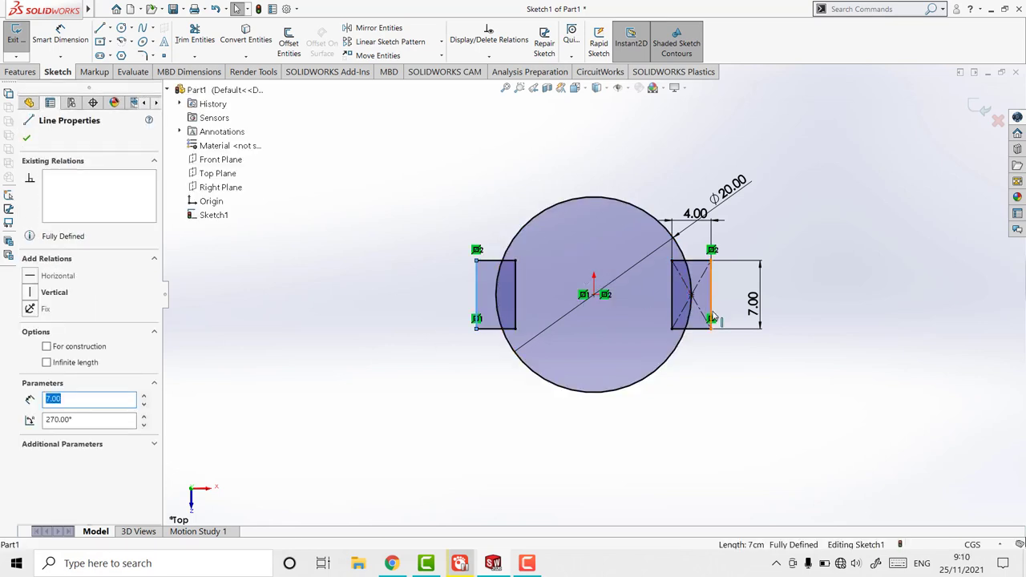
left_click(712, 313, "ctrl")
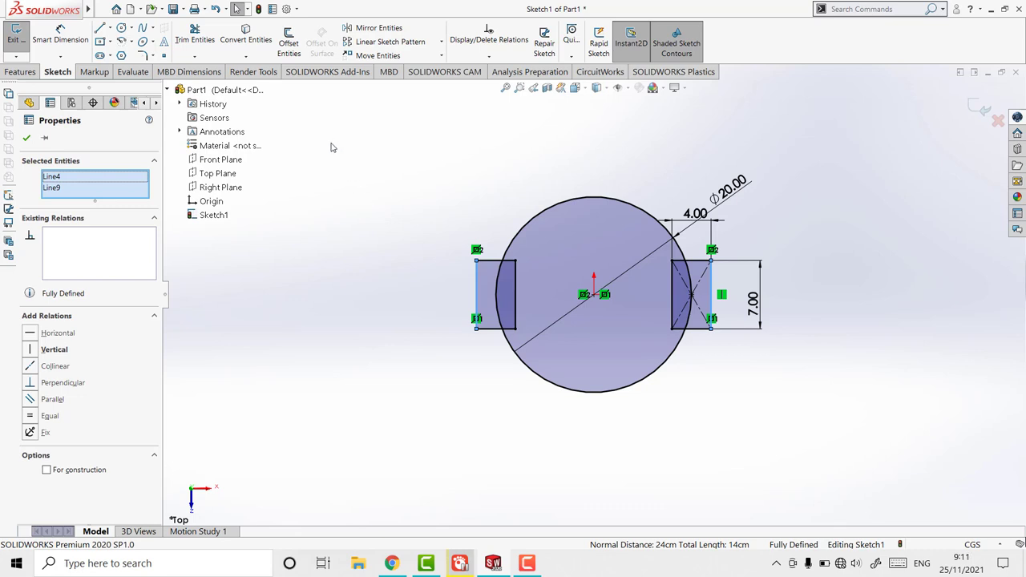
key("Delete")
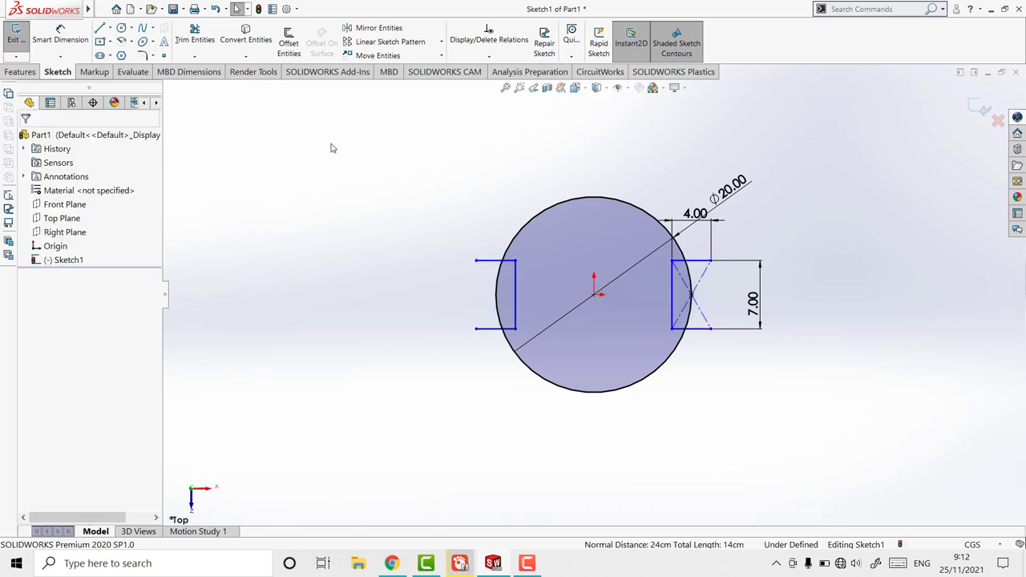
Power-trim the arcs inside both notches and the rectangle stubs outside the circle.
left_click(195, 39)
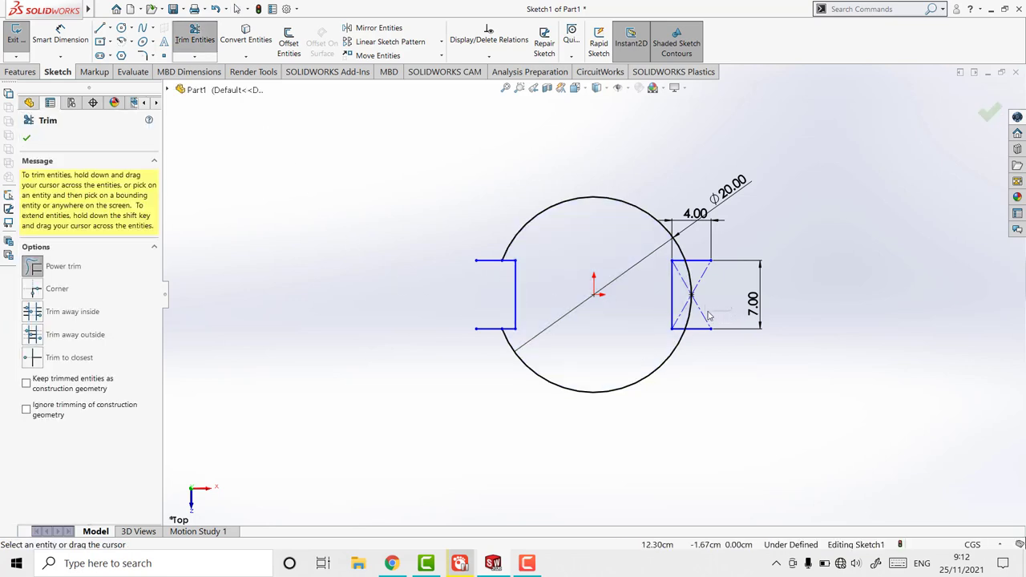
left_click_drag(690, 320, 690, 279)
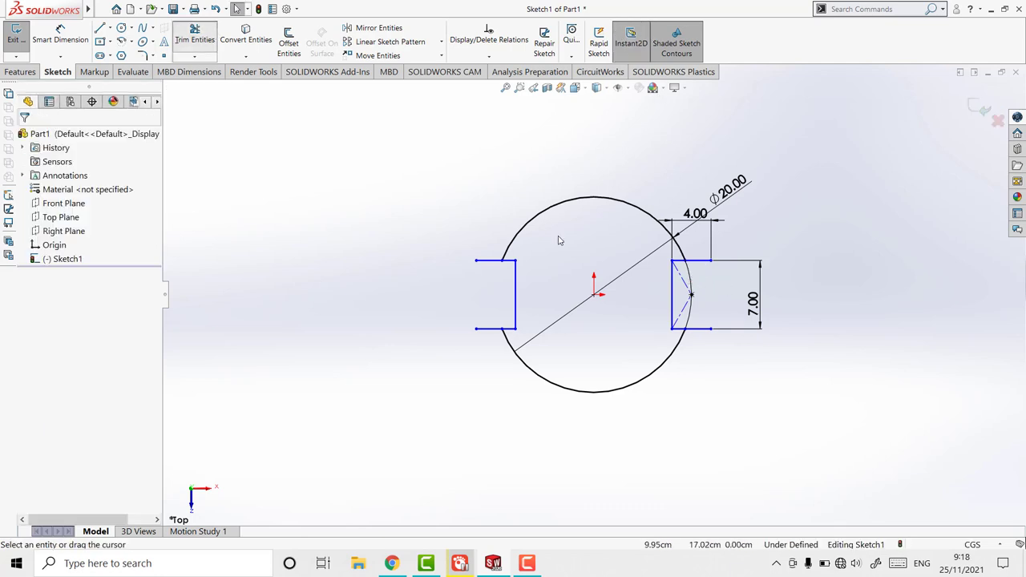
left_click_drag(694, 292, 681, 282)
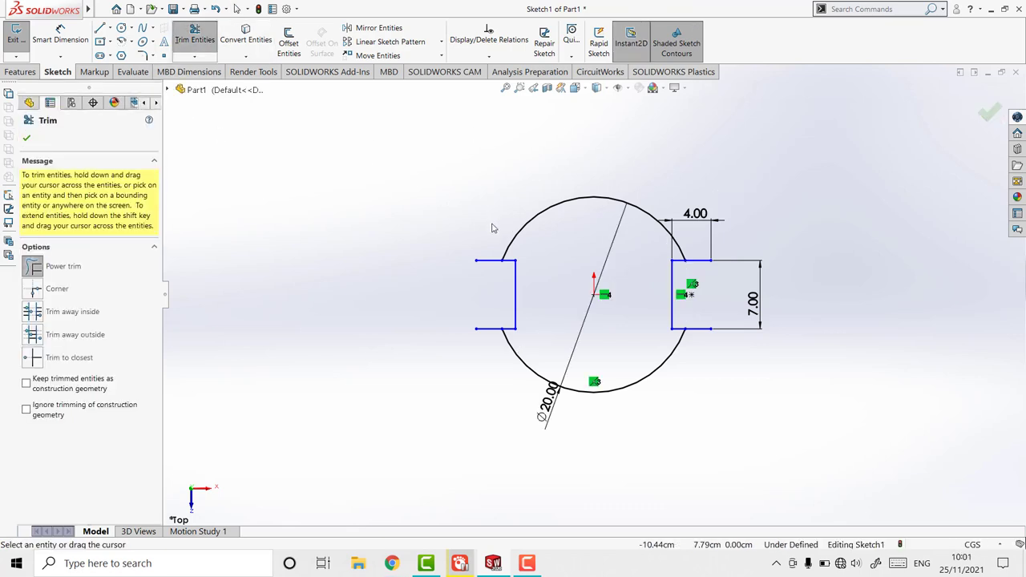
left_click_drag(486, 231, 488, 342)
left_click_drag(692, 236, 699, 339)
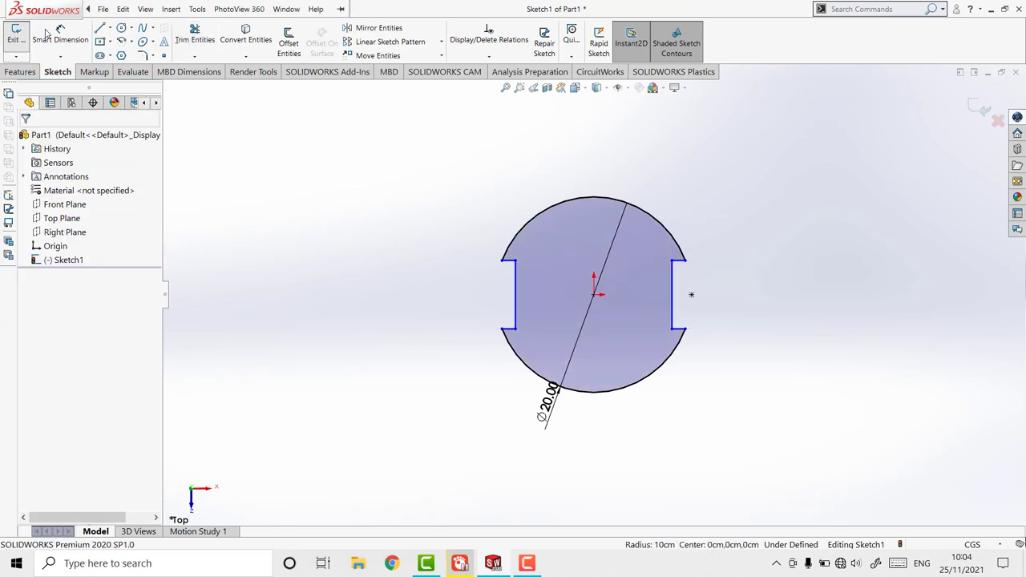
Dimension the left notch's bottom horizontal line to 2 cm.
left_click(61, 36)
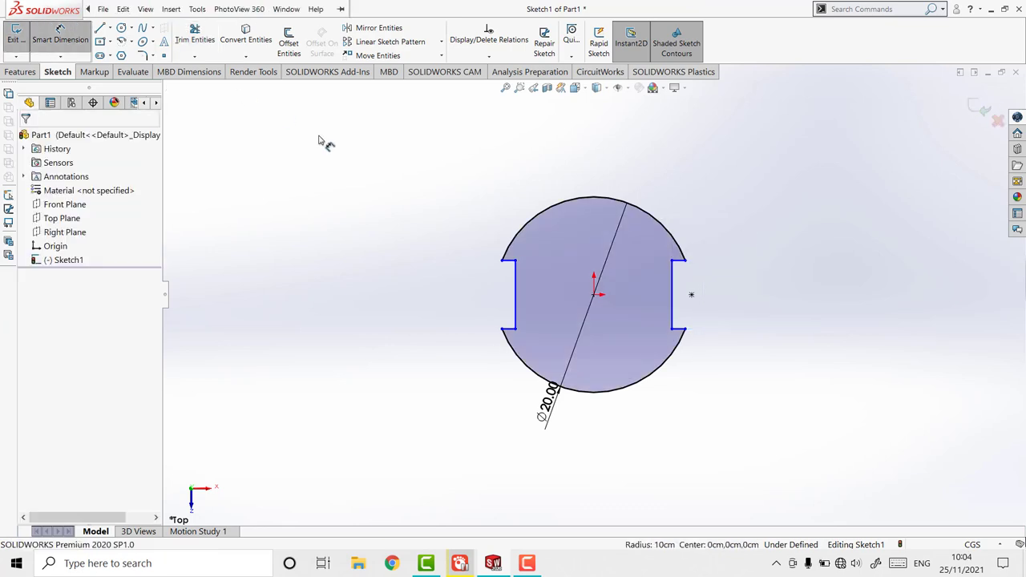
left_click(507, 333)
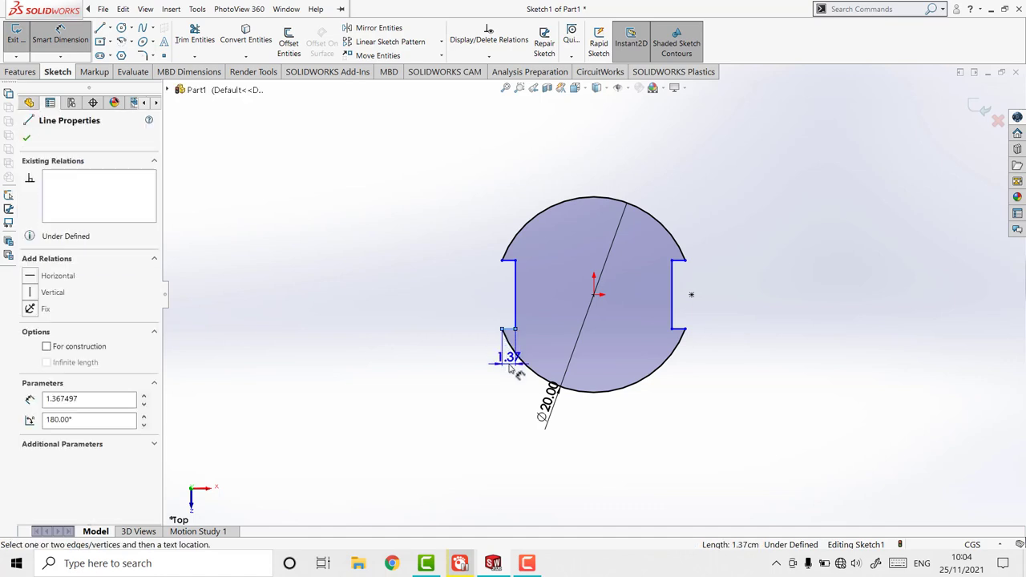
left_click(513, 370)
type("2")
key("Return")
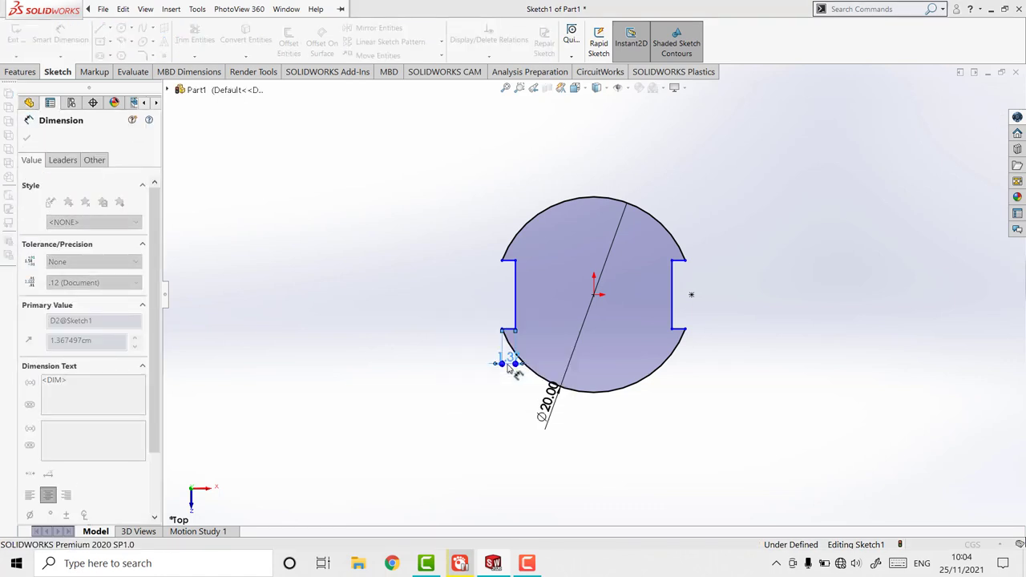
key("Escape")
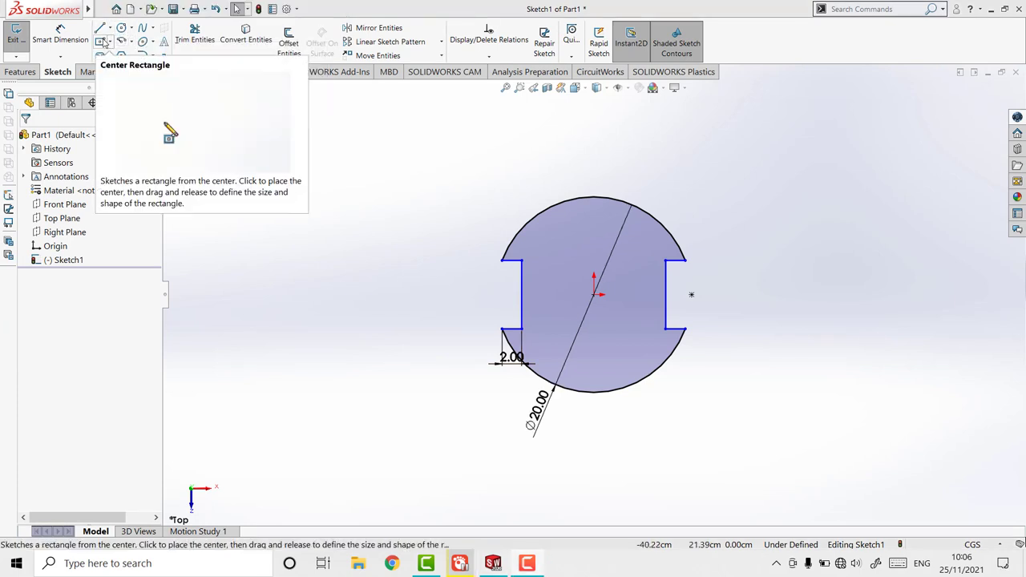
Draw a center-point rectangle to the right of the notched circle.
left_click(104, 42)
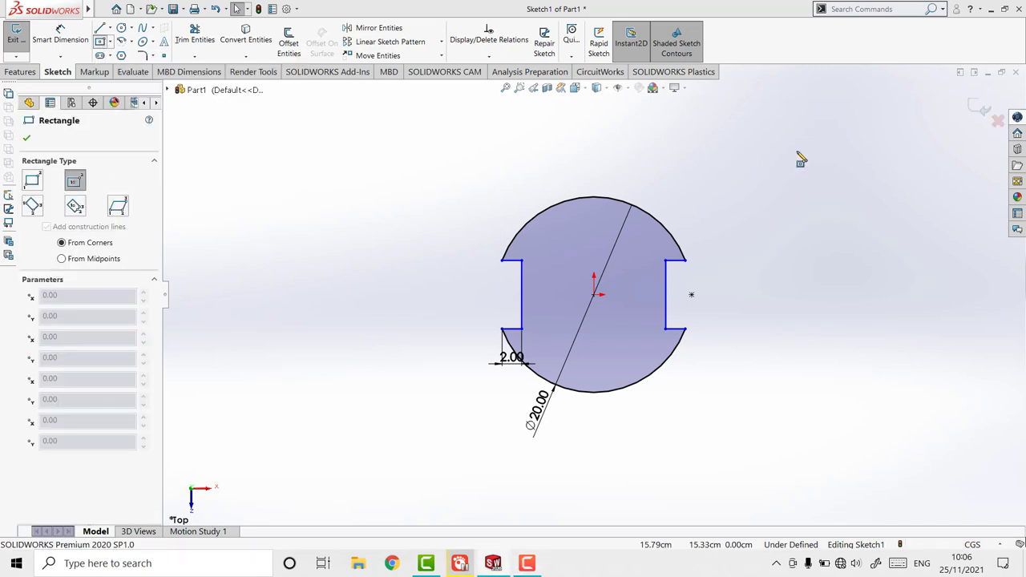
left_click(796, 197)
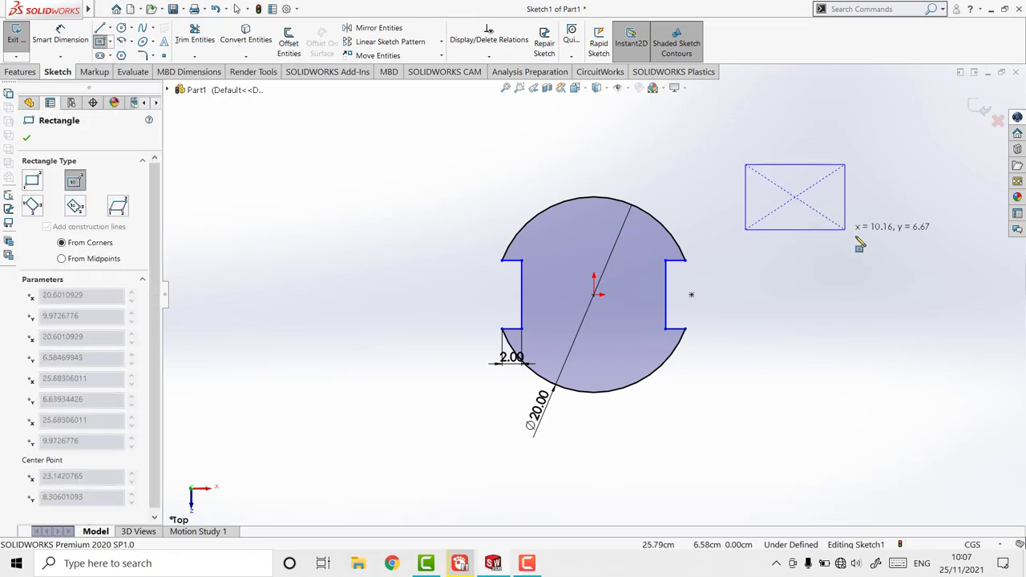
left_click(874, 244)
key("Escape")
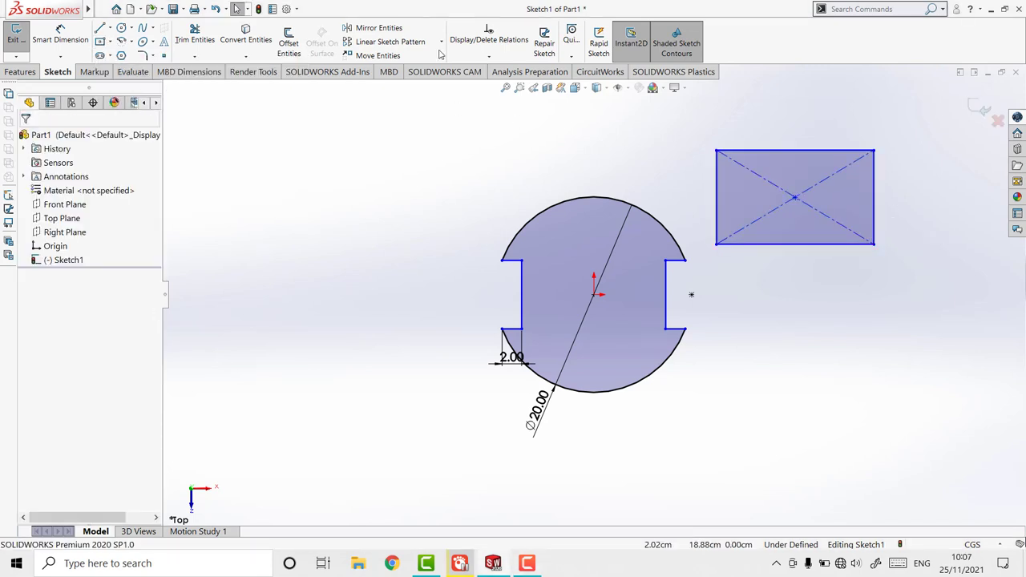
Dimension the rectangle 8 wide and 12 tall, then fit the view.
left_click(66, 51)
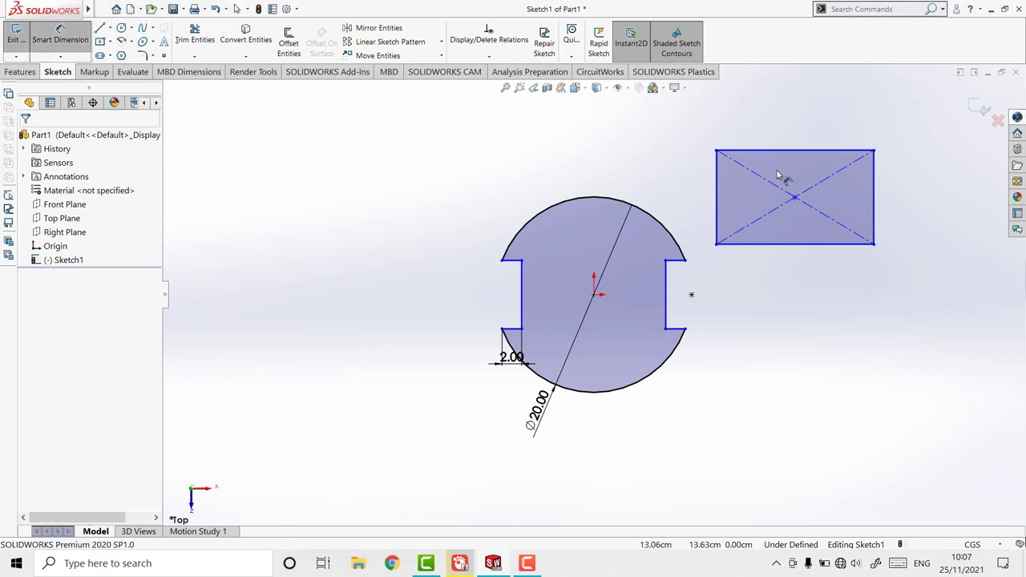
left_click(840, 148)
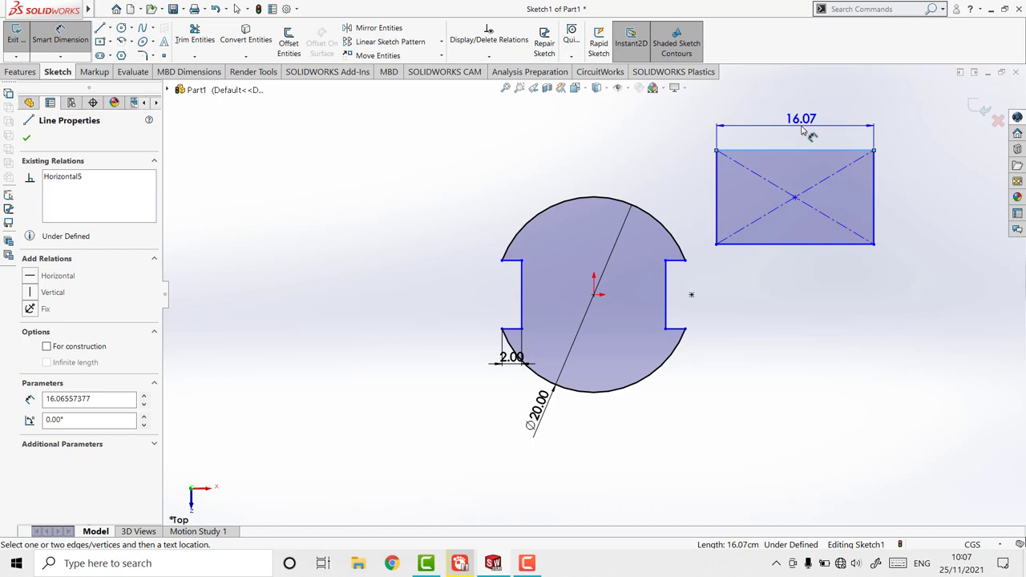
left_click(802, 131)
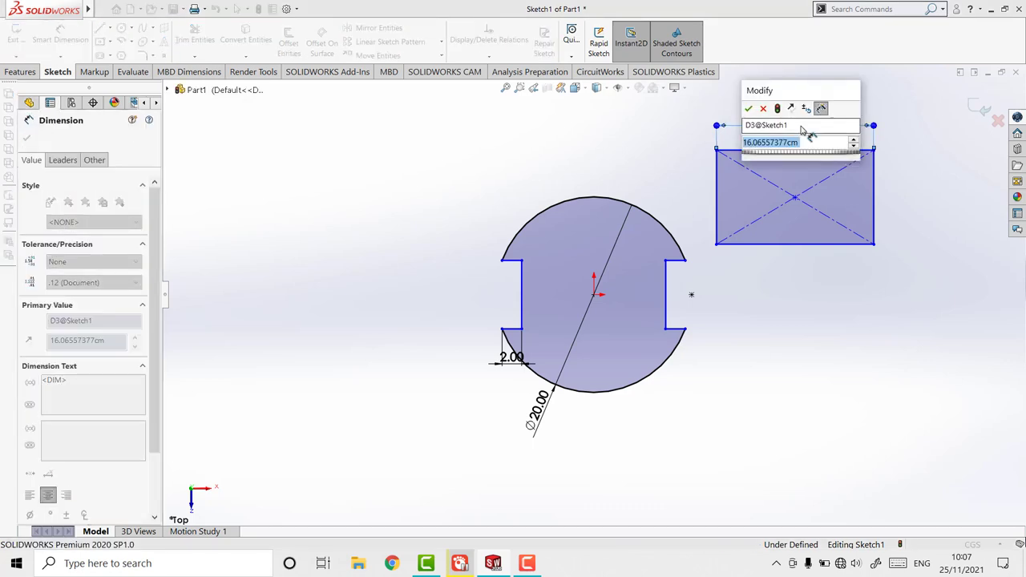
type("8")
key("Return")
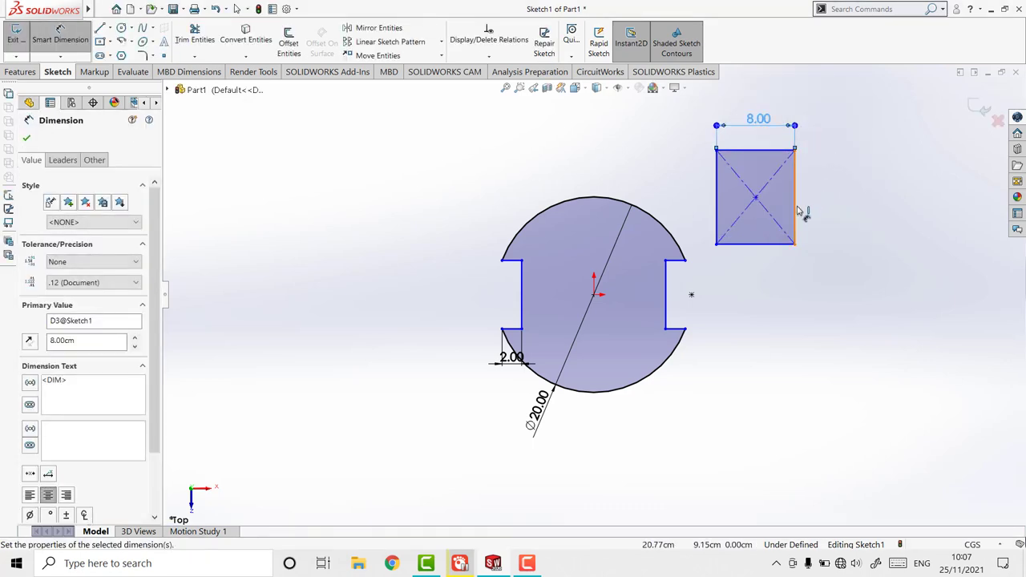
left_click(796, 212)
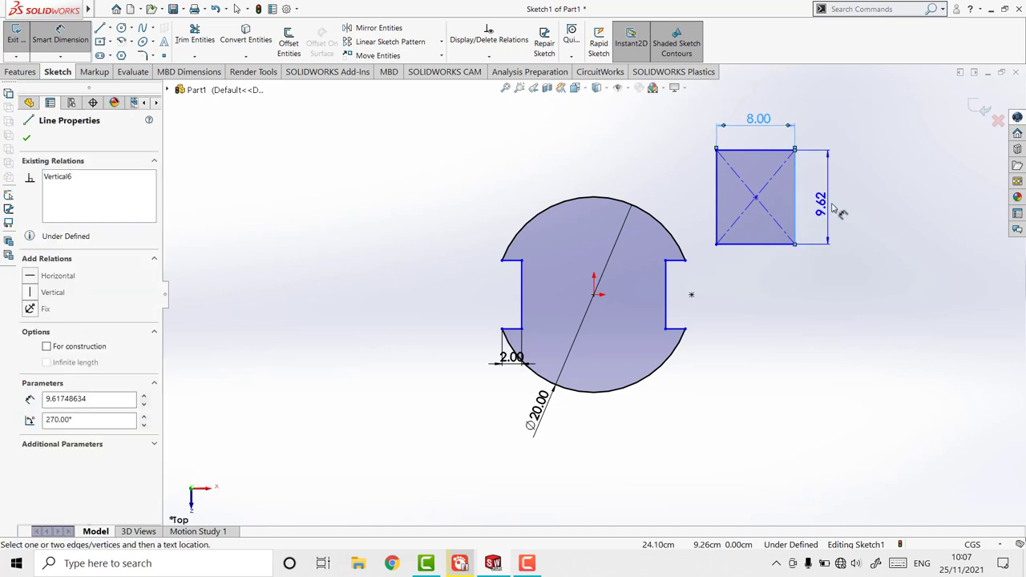
left_click(848, 210)
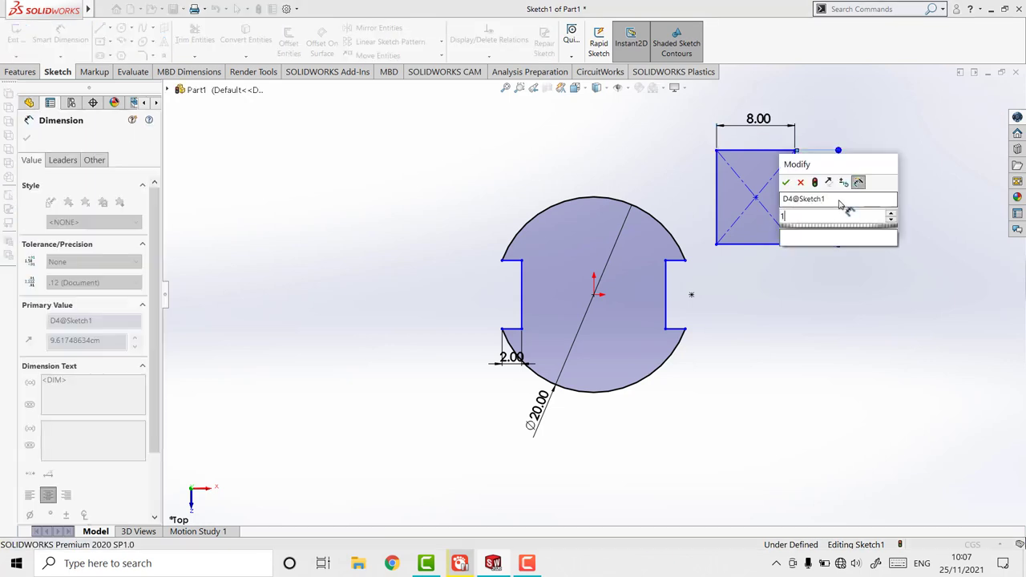
type("12")
key("Return")
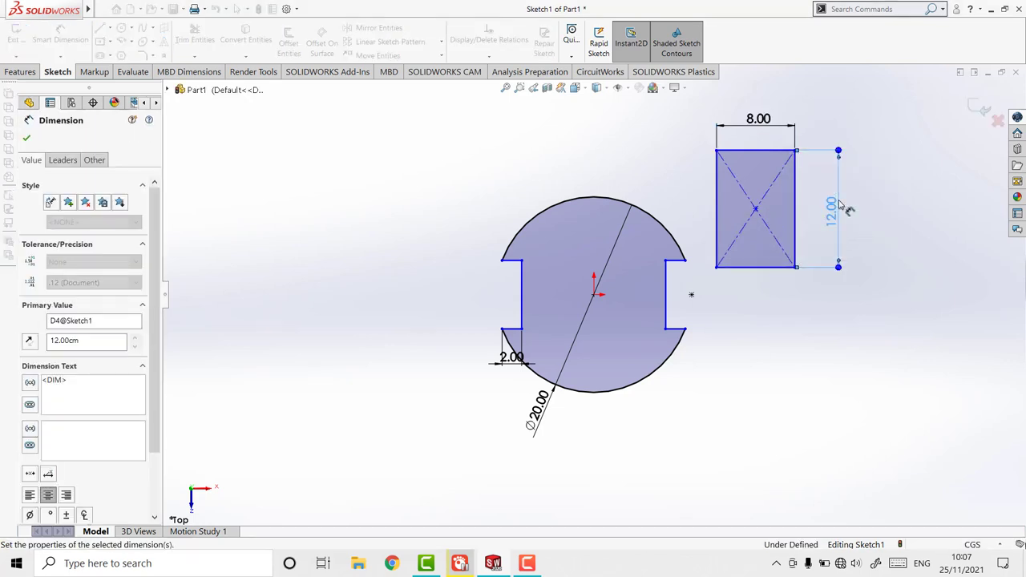
key("Escape")
key("f")
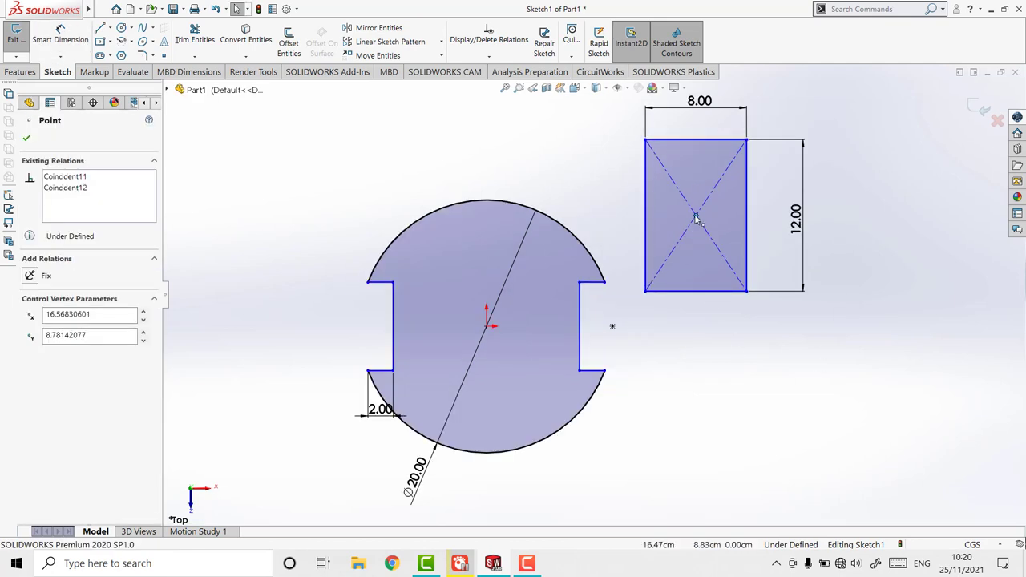
Drag the 8 × 12 rectangle's centre onto the vertical axis just above the origin.
mouse_move(696, 218)
left_mouse_down()
mouse_move(487, 204)
mouse_move(490, 280)
left_mouse_up()
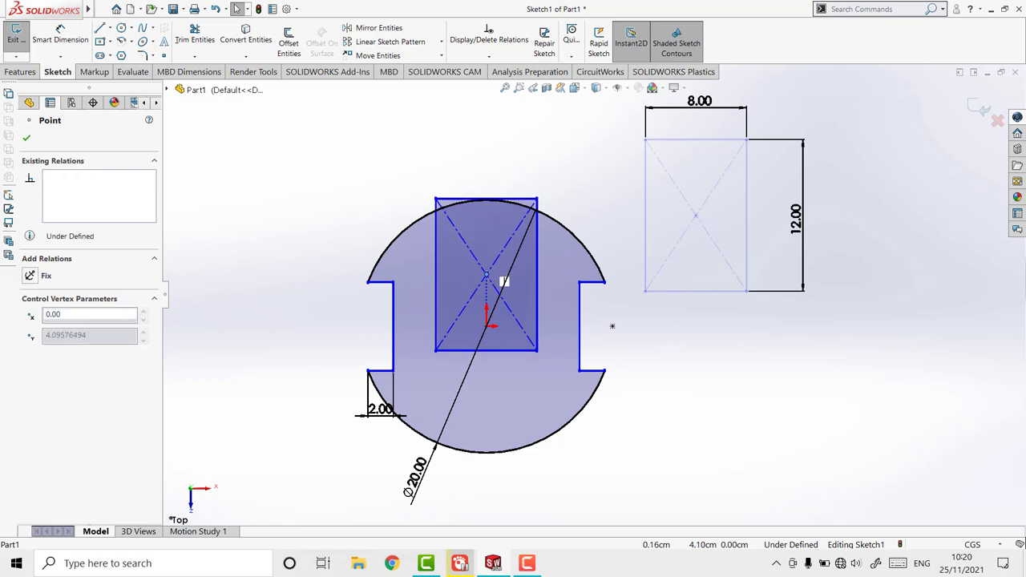
left_click_drag(491, 280, 487, 276)
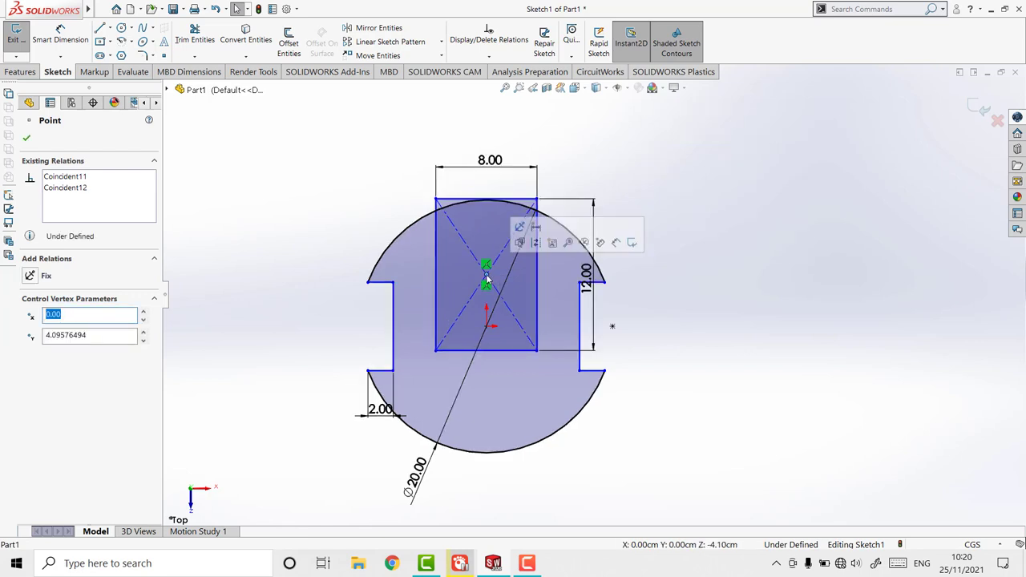
key("Escape")
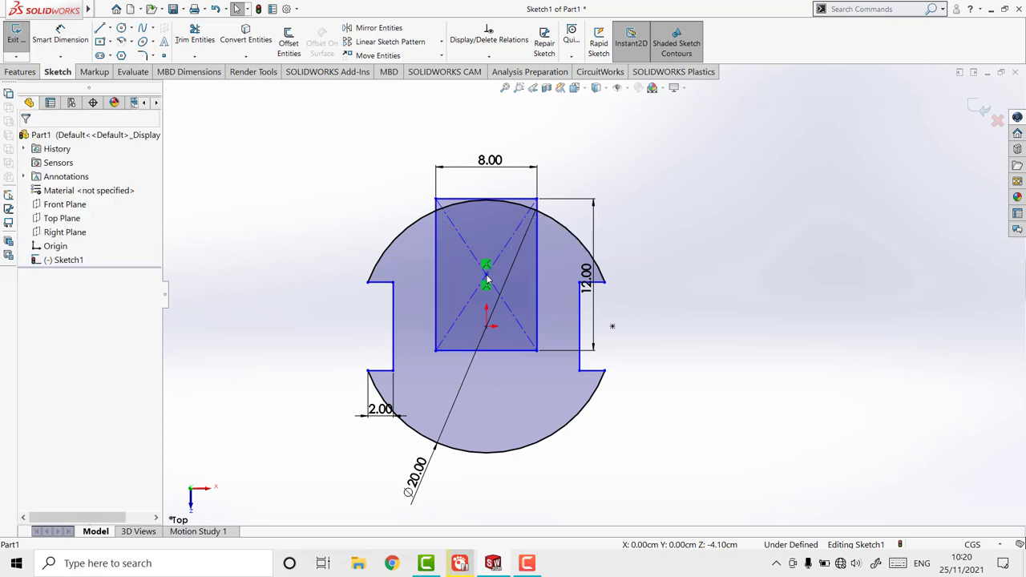
Zoom to the circle's top and add an infinite vertical construction line through it.
left_click(517, 90)
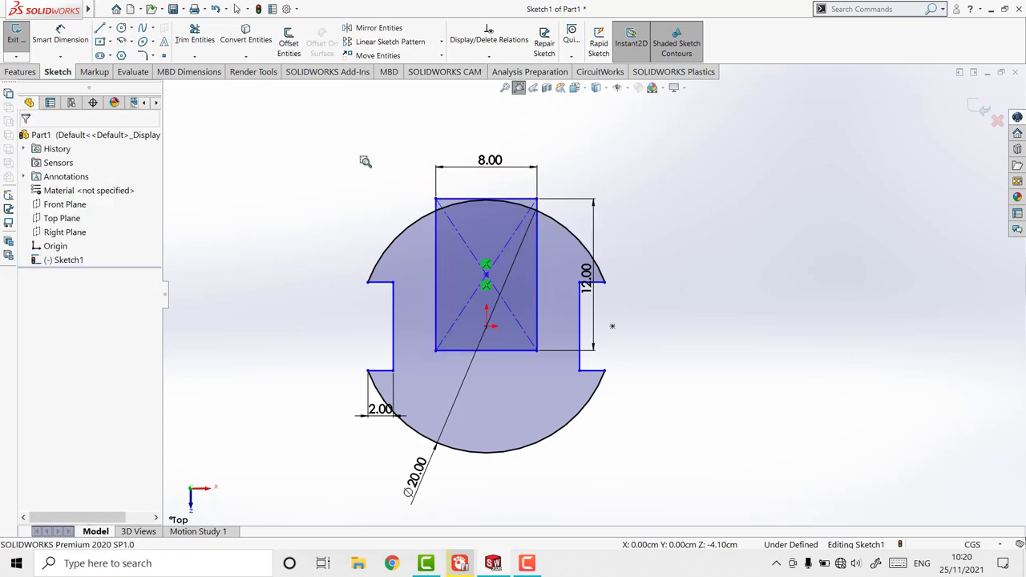
left_click_drag(366, 158, 673, 321)
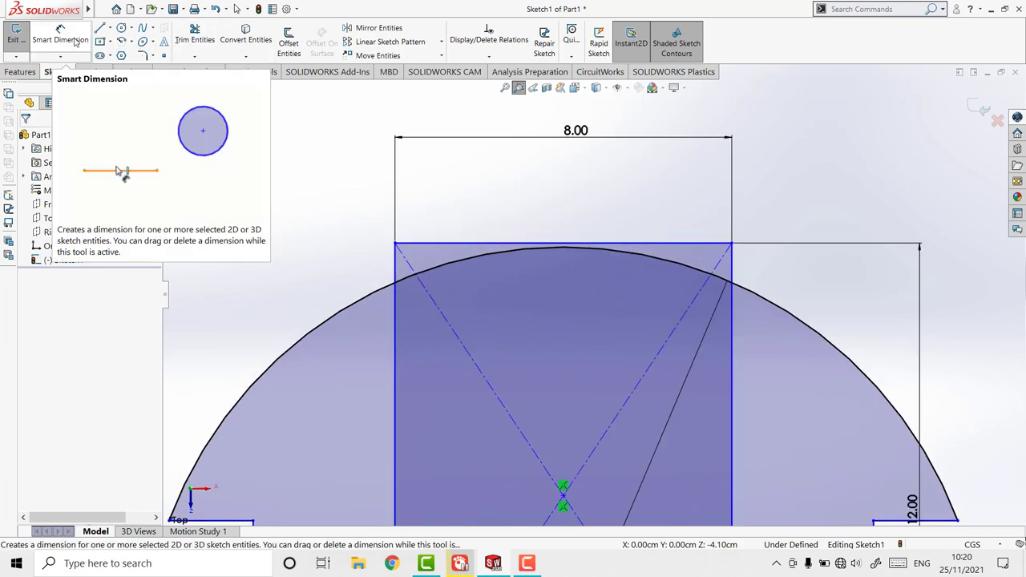
left_click(110, 29)
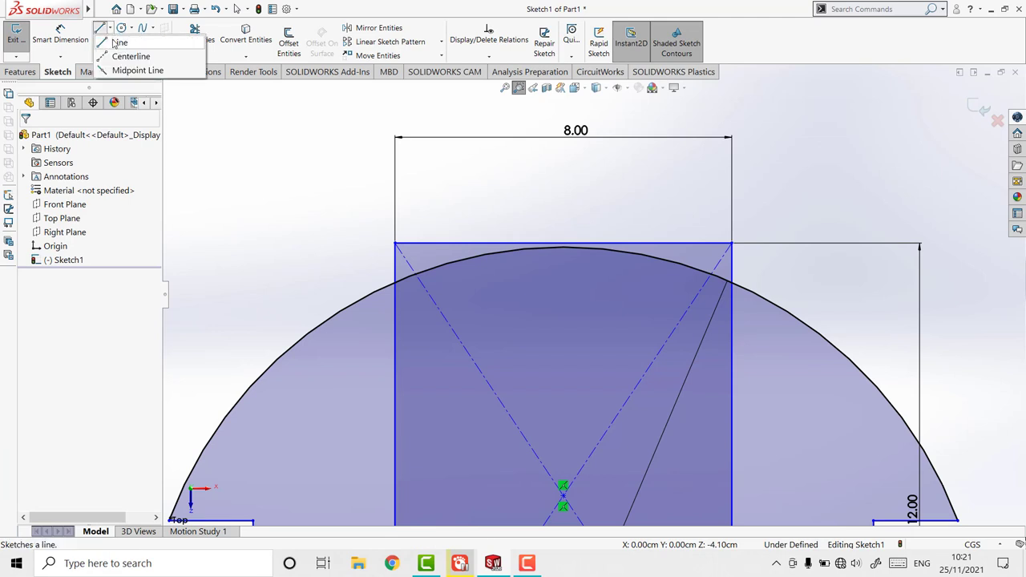
left_click(128, 55)
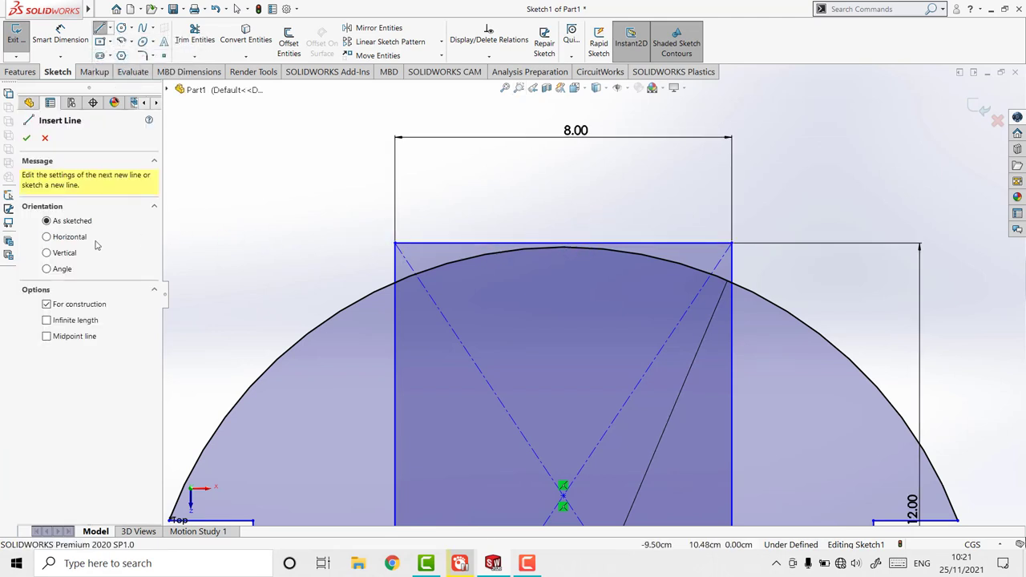
left_click(71, 255)
left_click(67, 322)
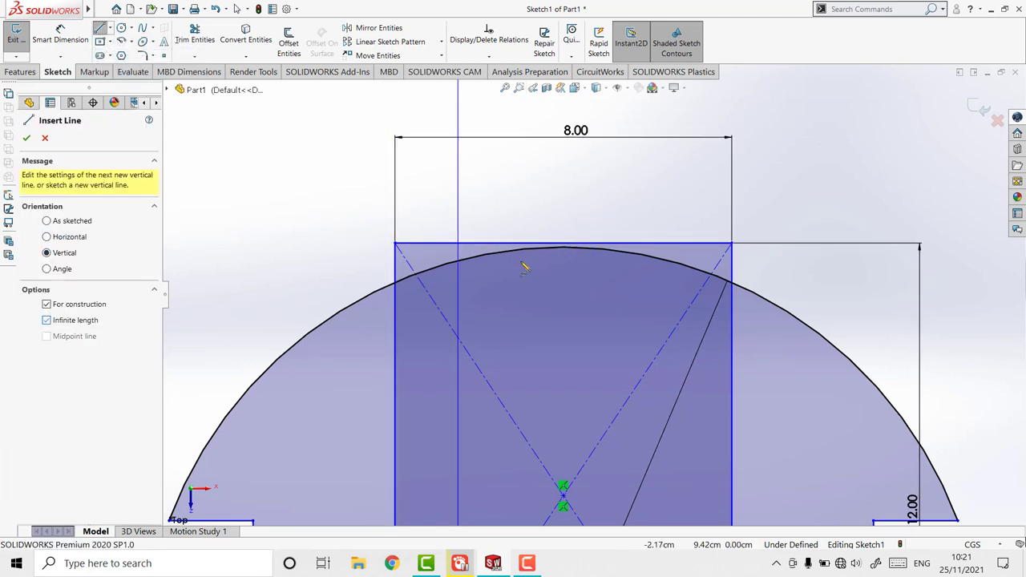
left_click(564, 249)
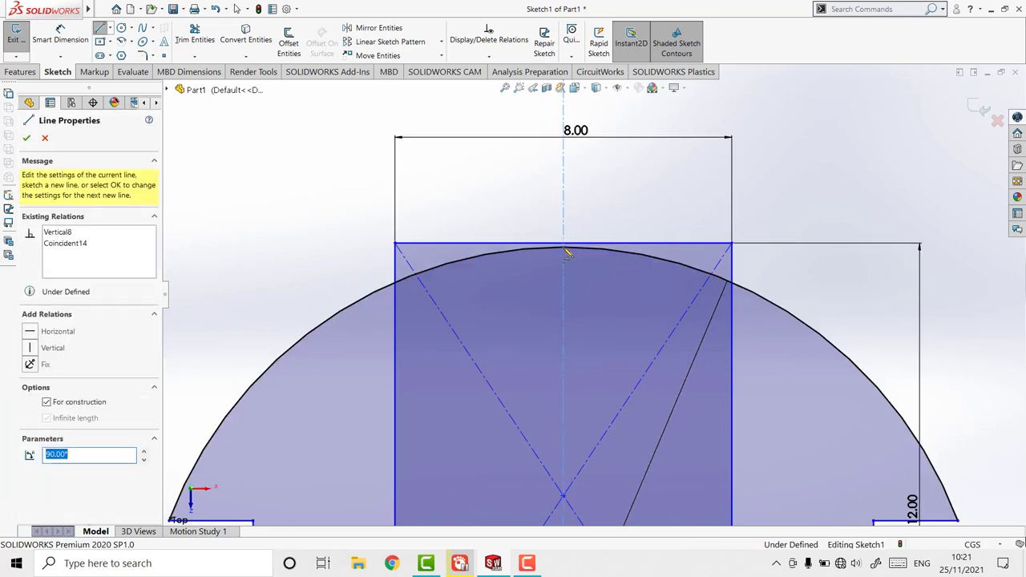
key("Escape")
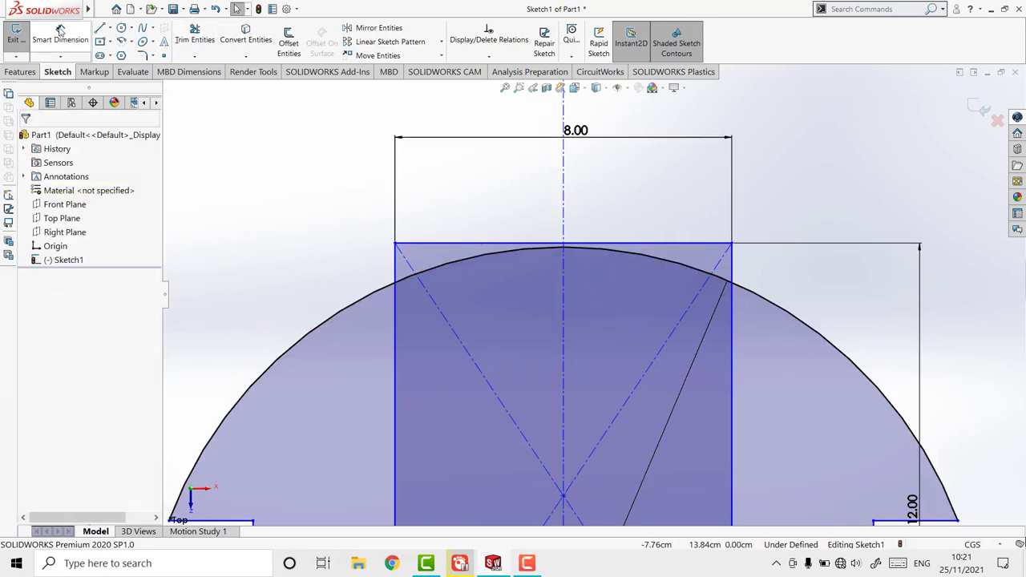
Dimension the gap between the arc top and rectangle's top edge to 0.01.
left_click(60, 32)
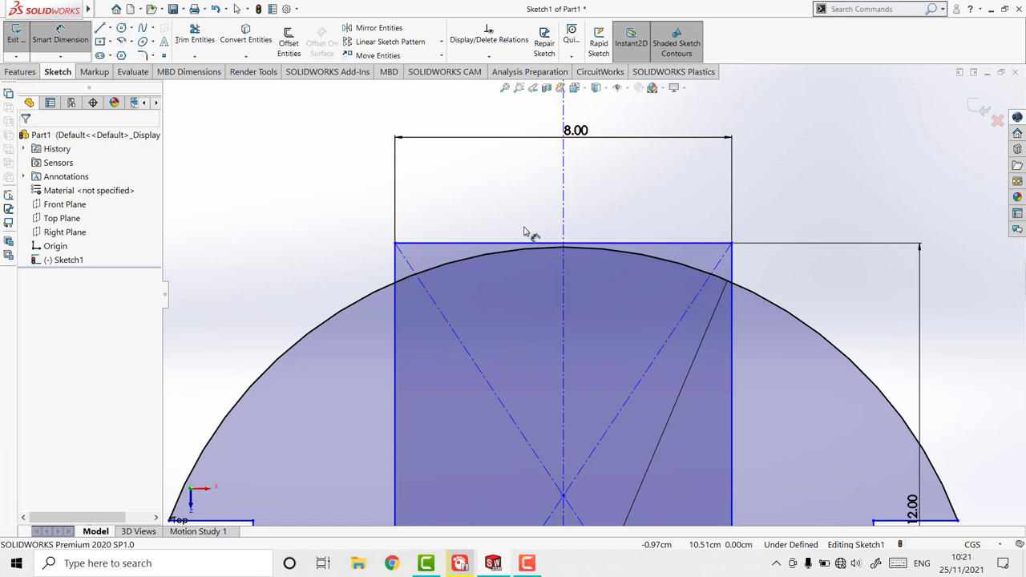
left_click(565, 251)
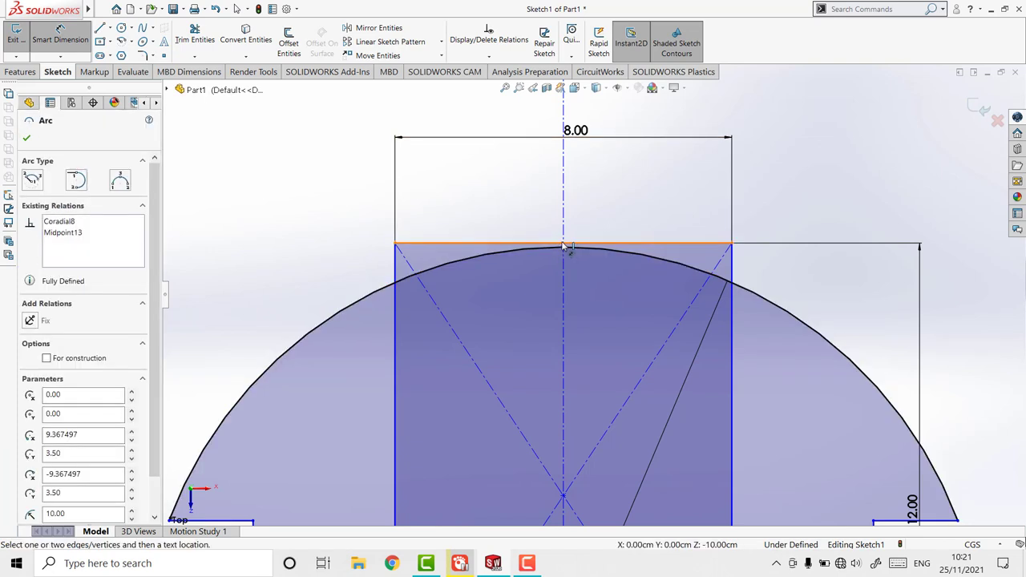
left_click(563, 245)
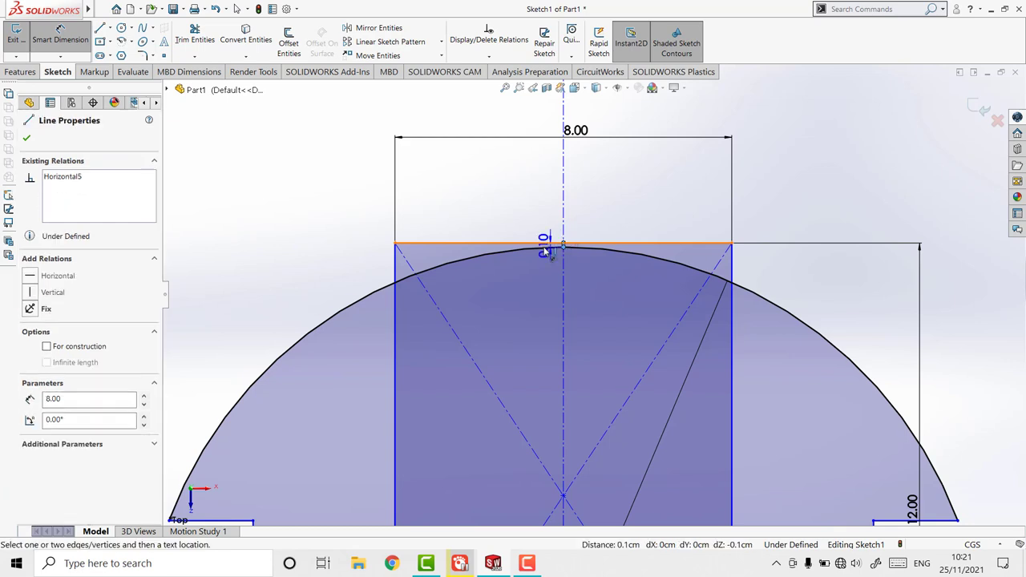
left_click(489, 253)
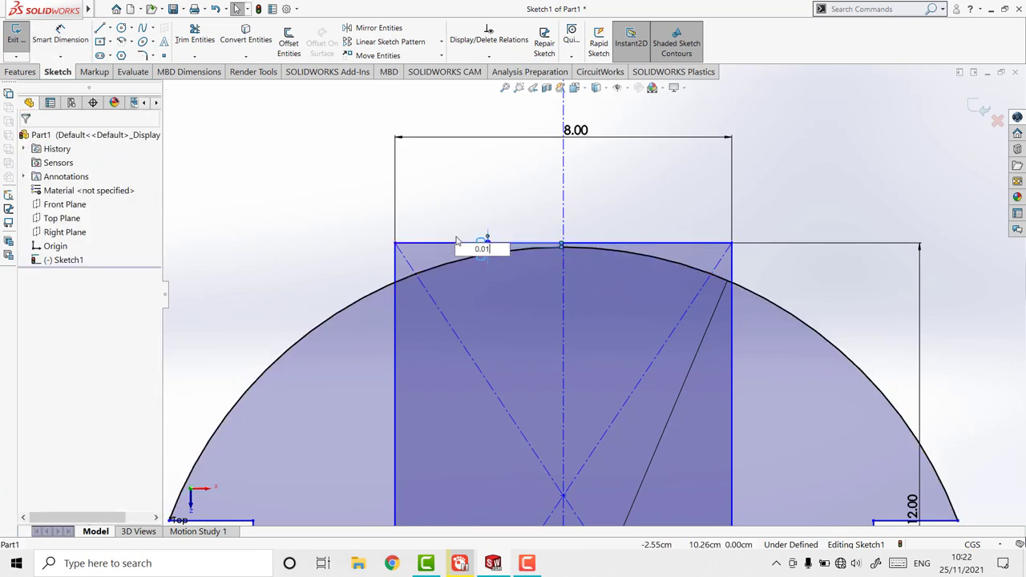
key("Return")
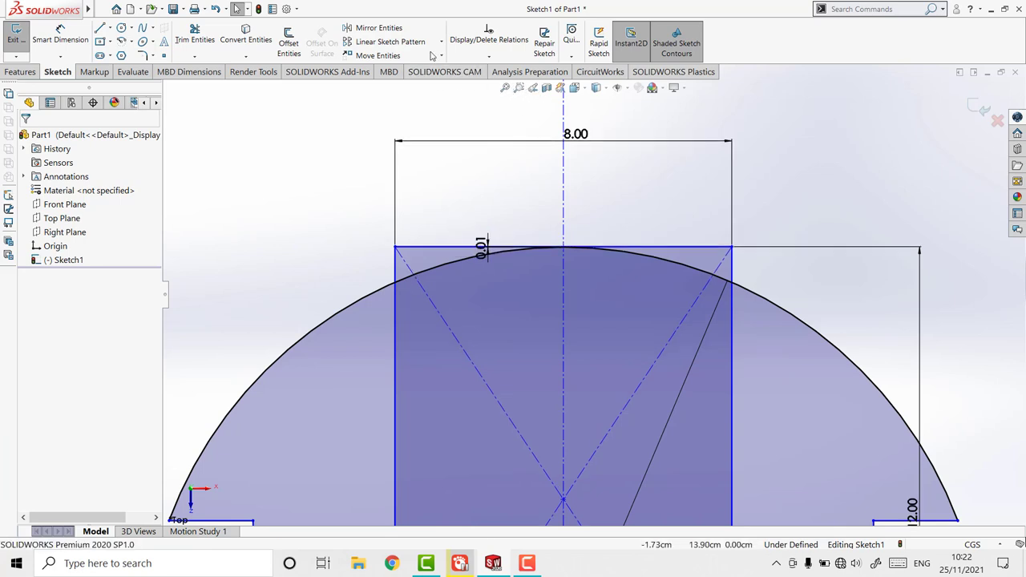
Power-trim the rectangle's top edge, construction lines and arc pieces across the slot.
left_click(195, 36)
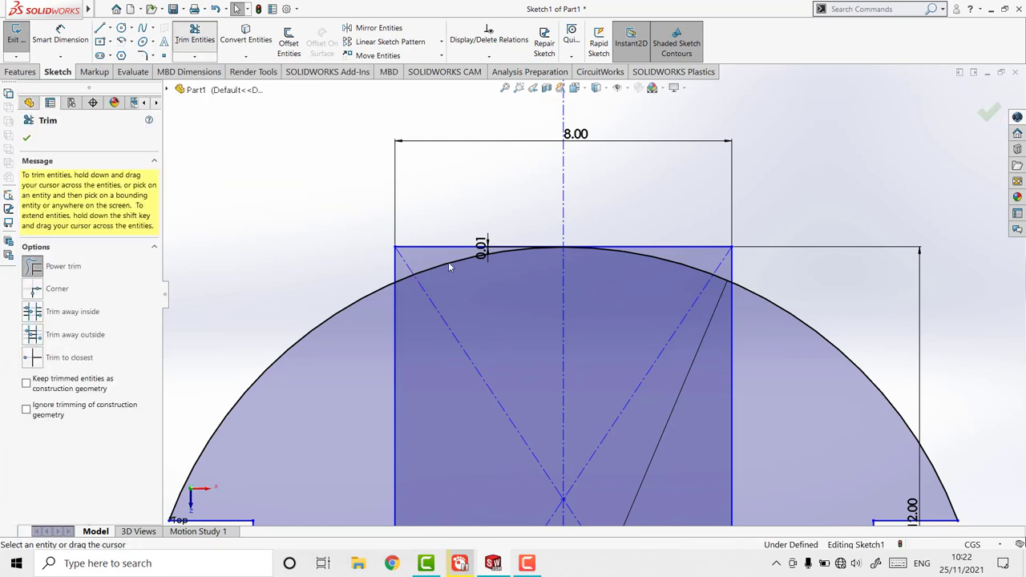
left_click_drag(499, 190, 592, 209)
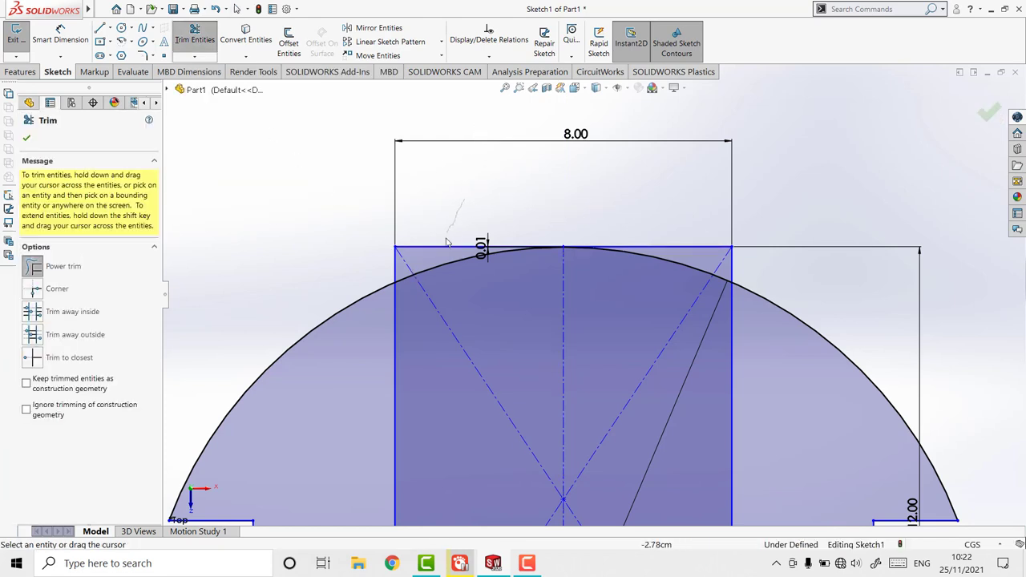
mouse_move(446, 242)
left_mouse_down()
mouse_move(449, 285)
mouse_move(426, 308)
left_mouse_up()
mouse_move(536, 340)
left_mouse_down()
mouse_move(598, 288)
mouse_move(603, 245)
left_mouse_up()
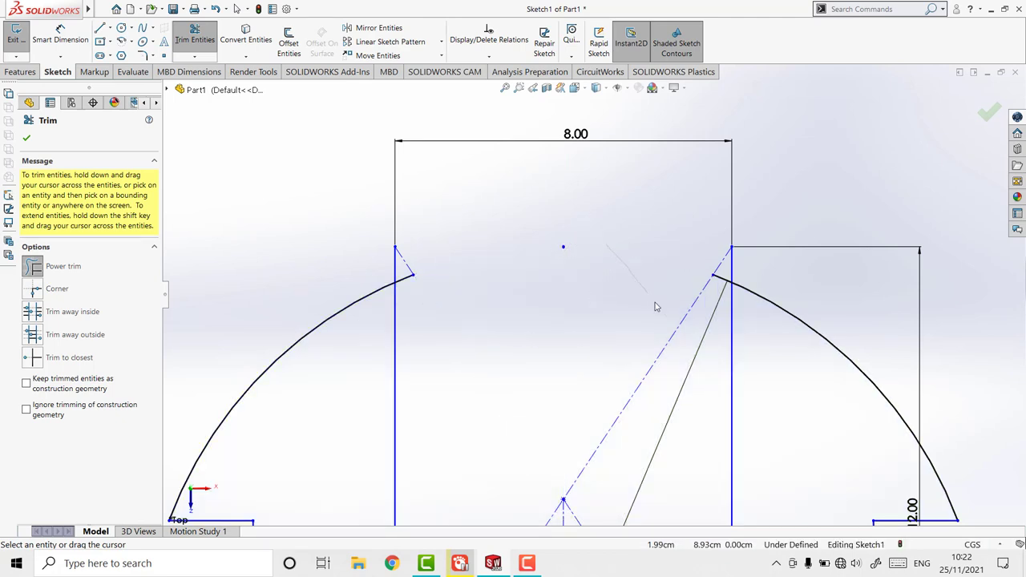
left_click_drag(655, 307, 705, 355)
left_click_drag(708, 304, 729, 270)
mouse_move(396, 247)
left_mouse_down()
mouse_move(532, 259)
mouse_move(730, 255)
mouse_move(517, 257)
left_mouse_up()
left_click_drag(389, 267, 482, 222)
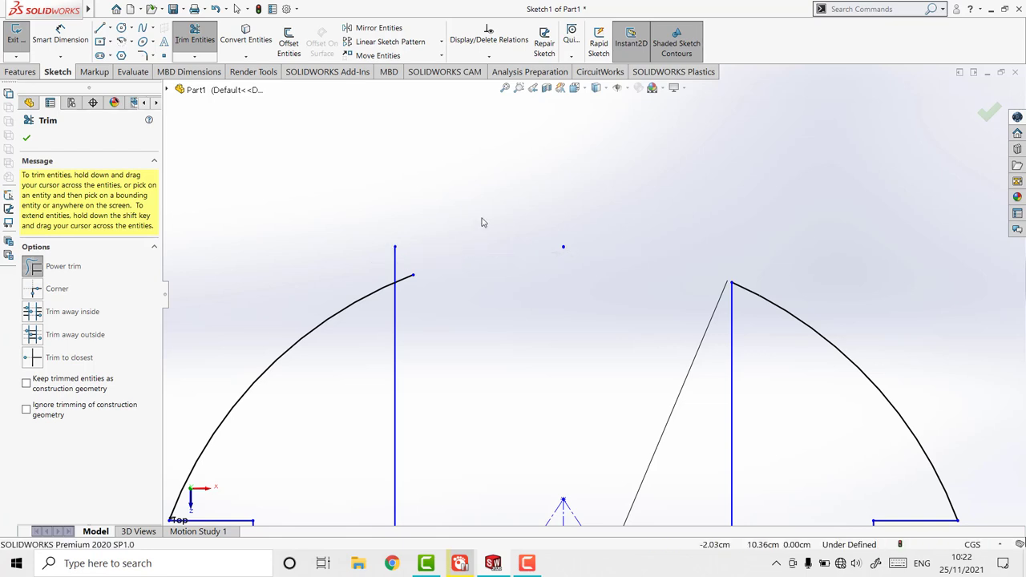
left_click_drag(380, 267, 459, 109)
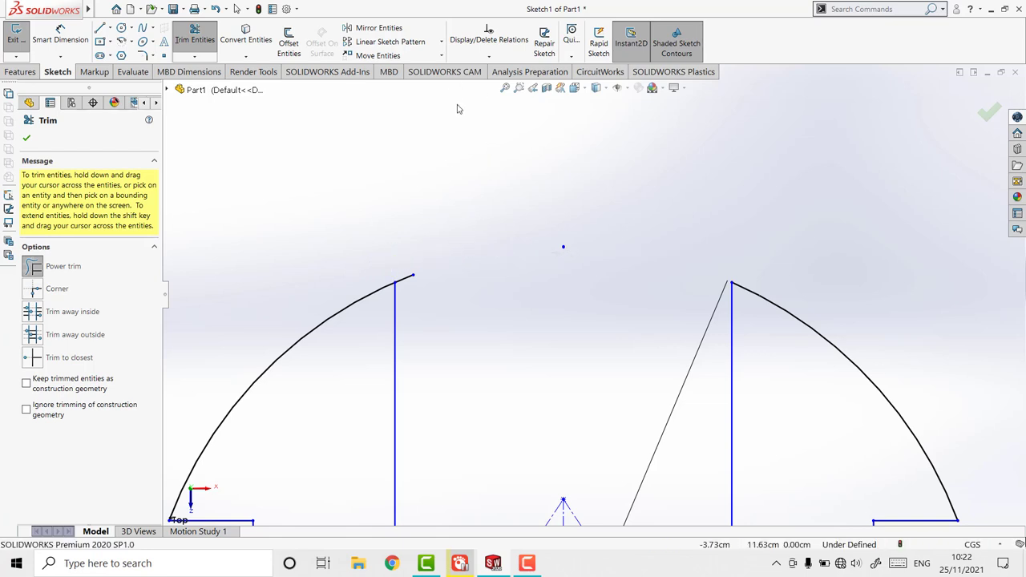
left_click(519, 87)
Trim the leftover arc piece so the U-slot profile closes.
left_click_drag(444, 192, 681, 299)
key("Escape")
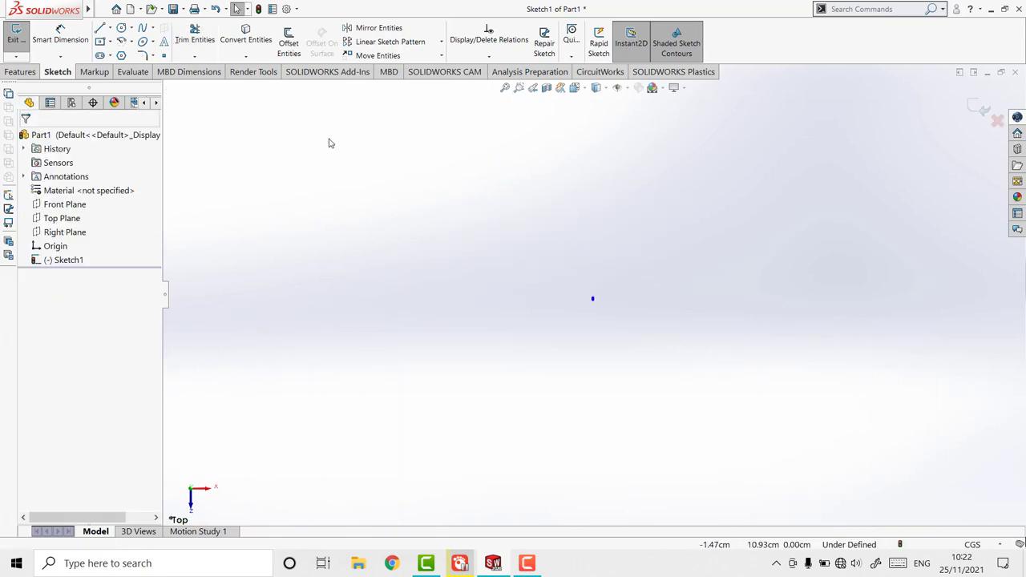
left_click(194, 36)
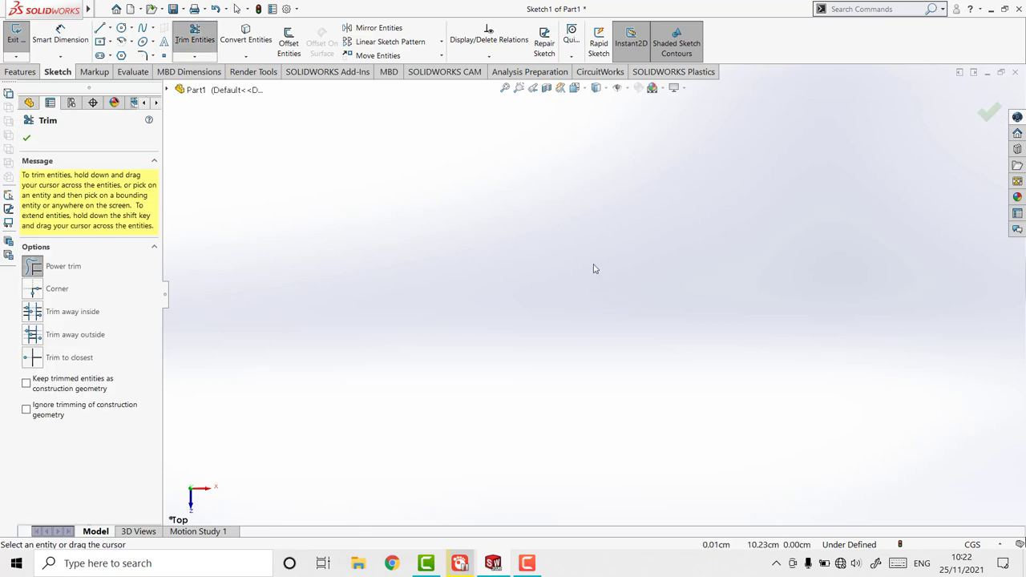
key("Escape")
left_click(505, 87)
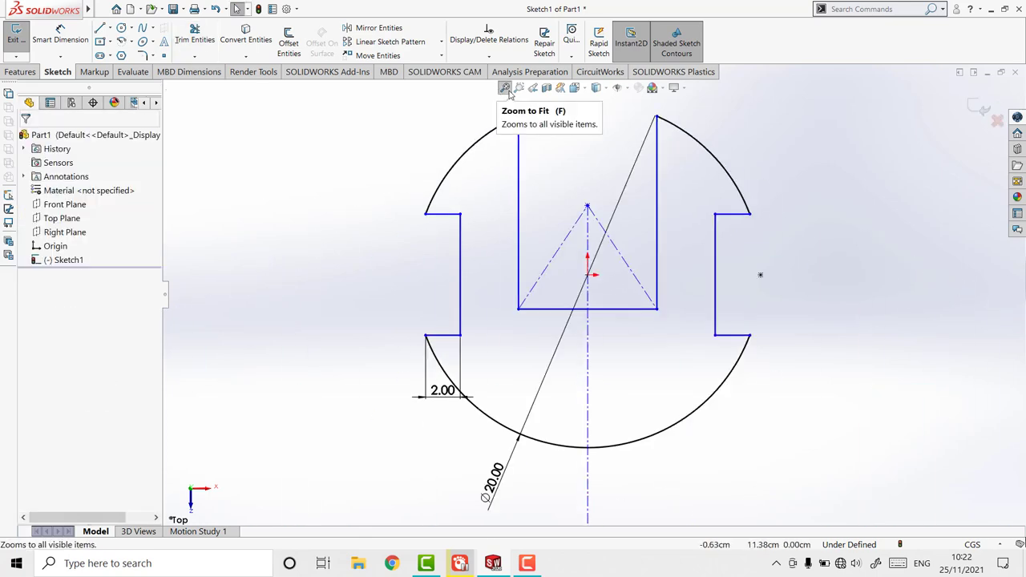
left_click(195, 36)
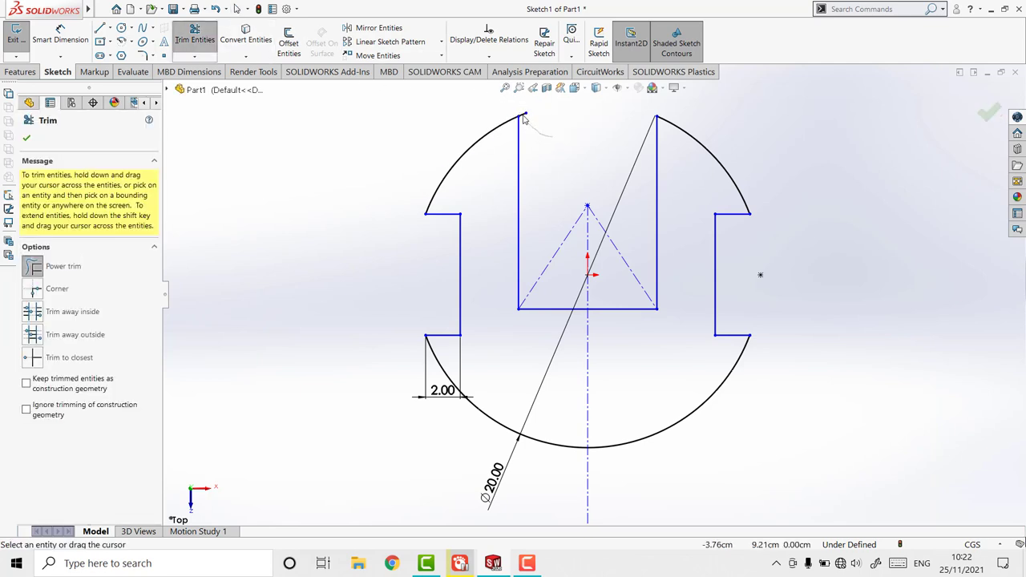
left_click_drag(502, 105, 506, 106)
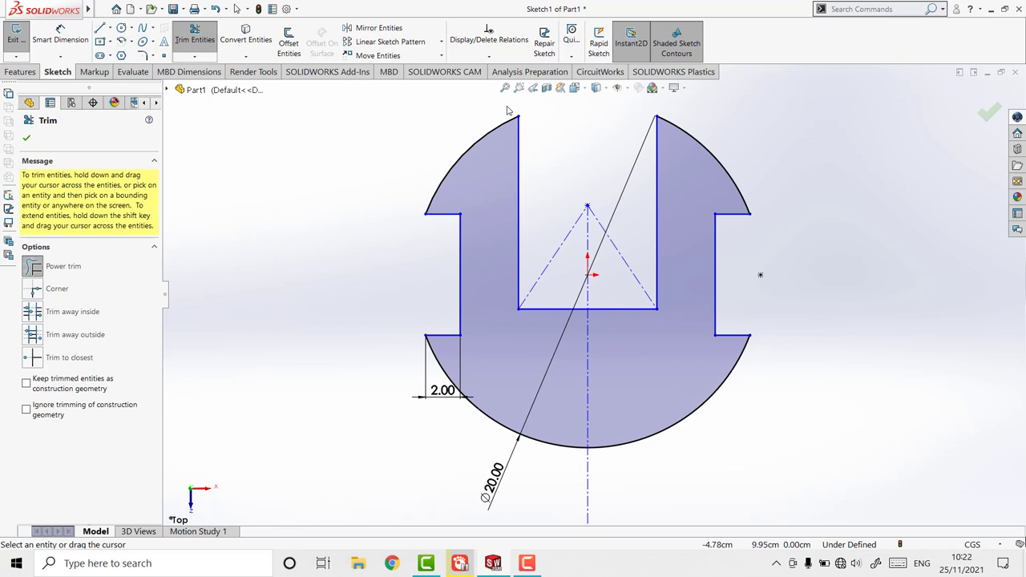
key("Escape")
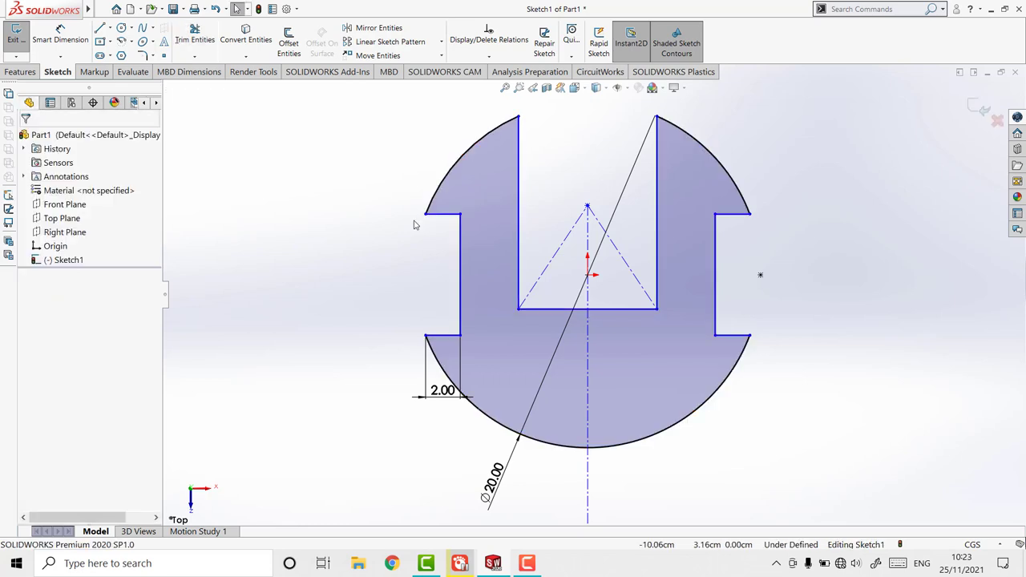
key("alt+f")
key("Escape")
left_click(195, 36)
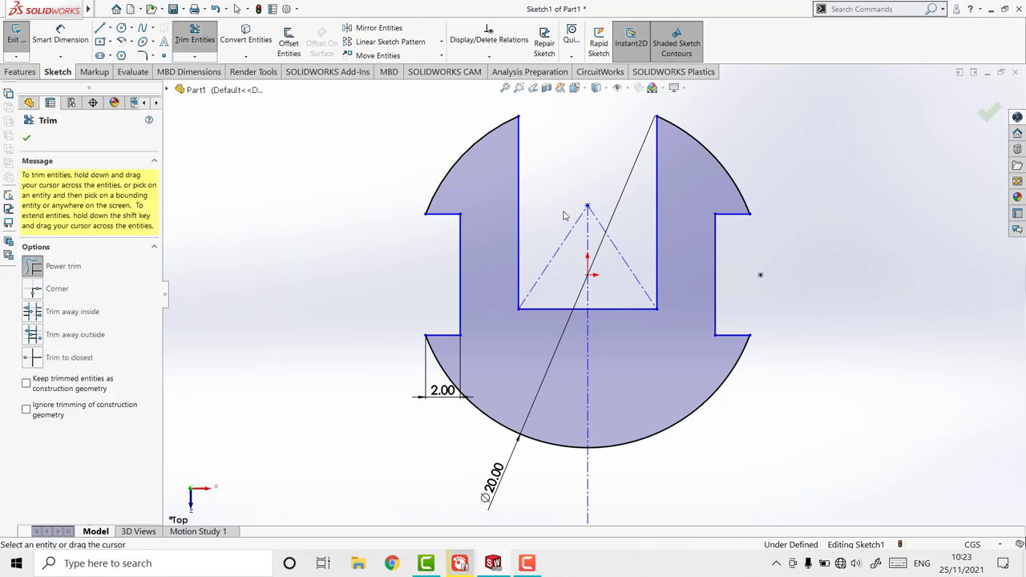
Trim away the dashed triangle lines and draw a small circle above the right notch.
left_click_drag(564, 216, 611, 238)
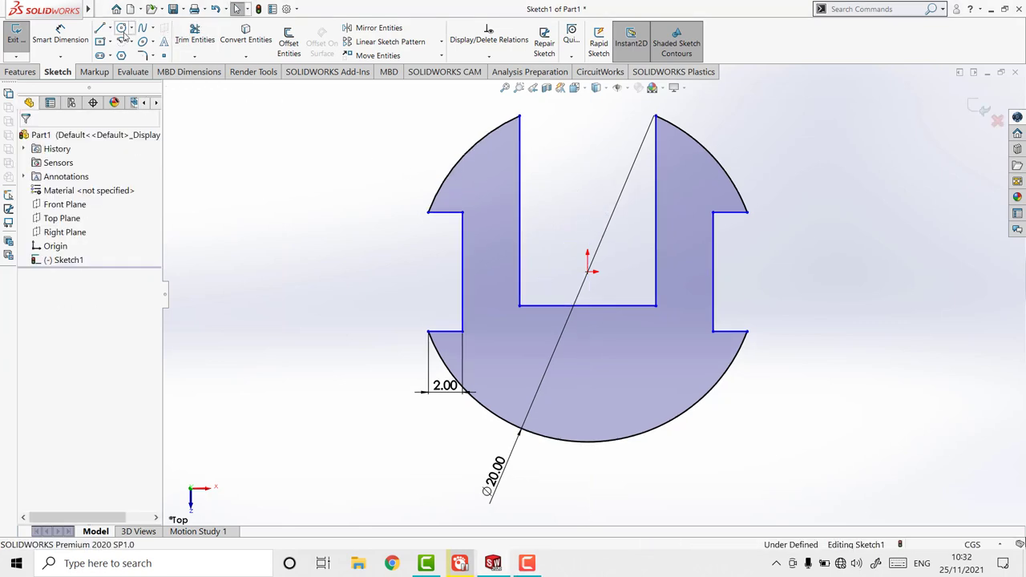
left_click(122, 29)
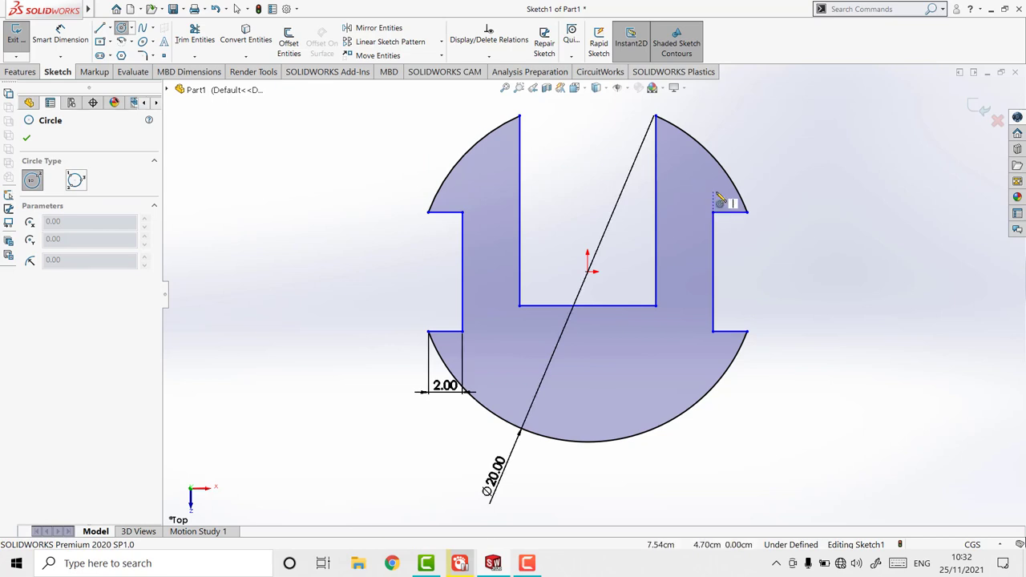
left_click(714, 194)
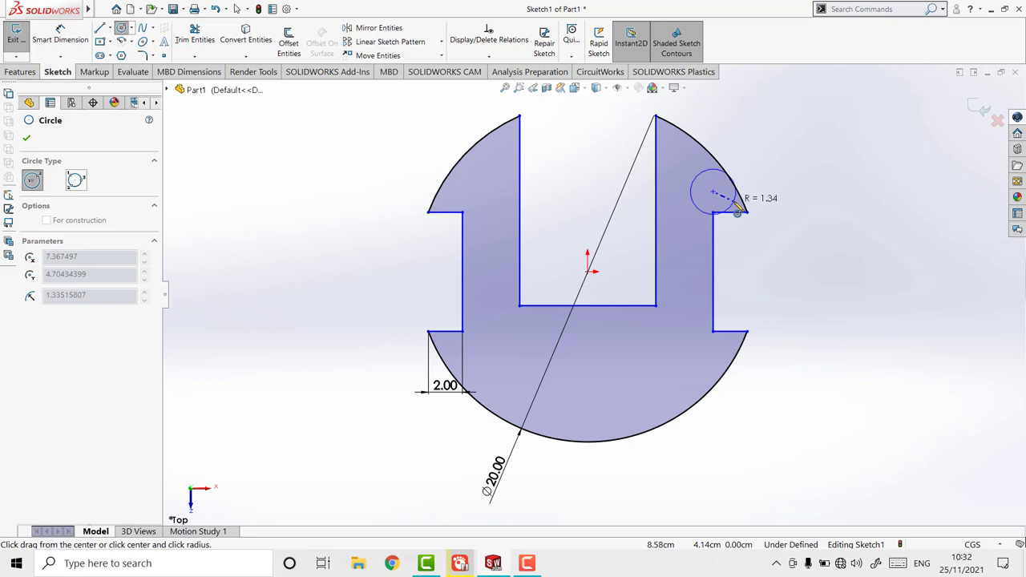
left_click(733, 207)
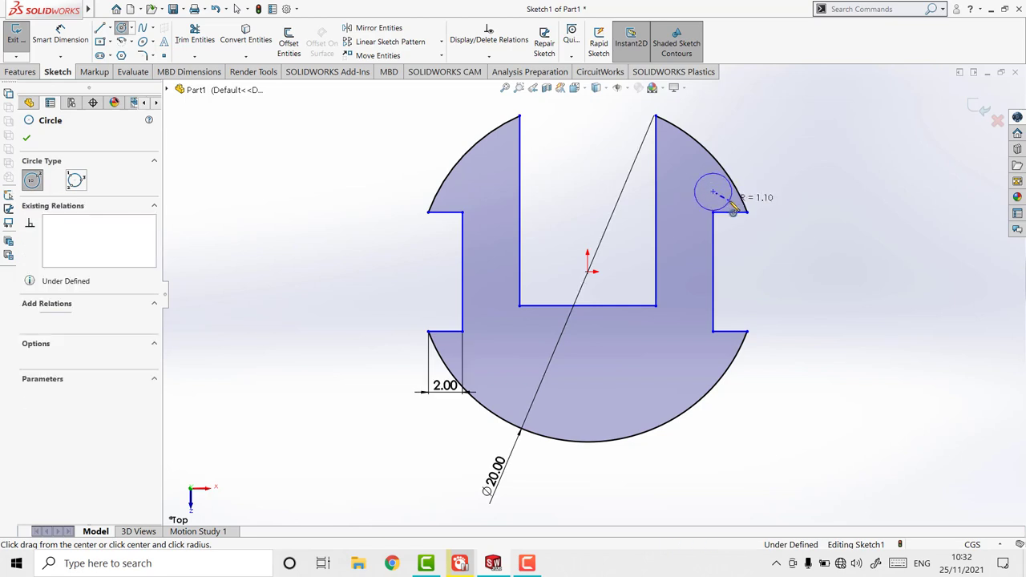
key("Escape")
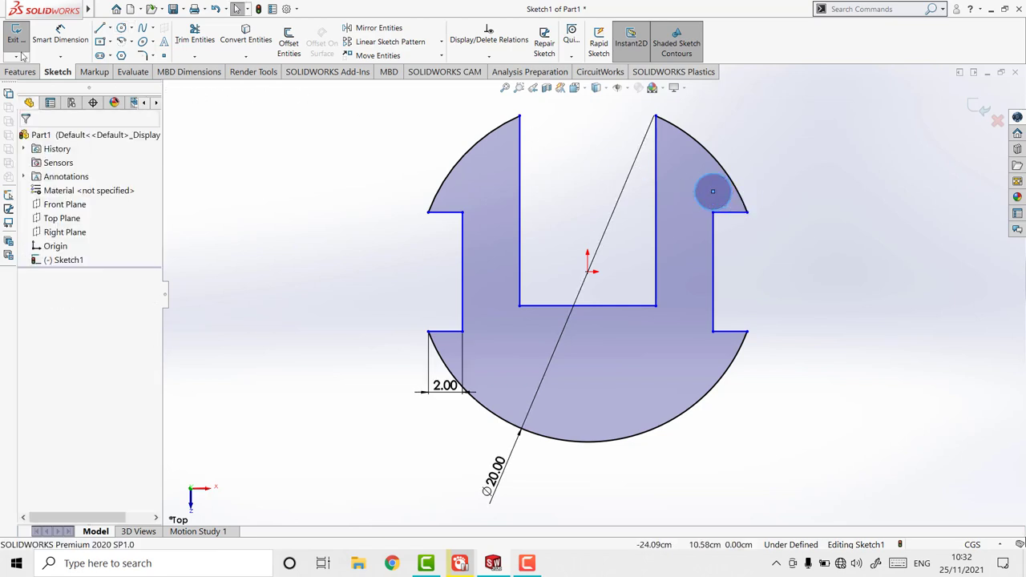
Dimension the small circle's diameter to 0.3 cm and zoom in on it.
left_click(58, 51)
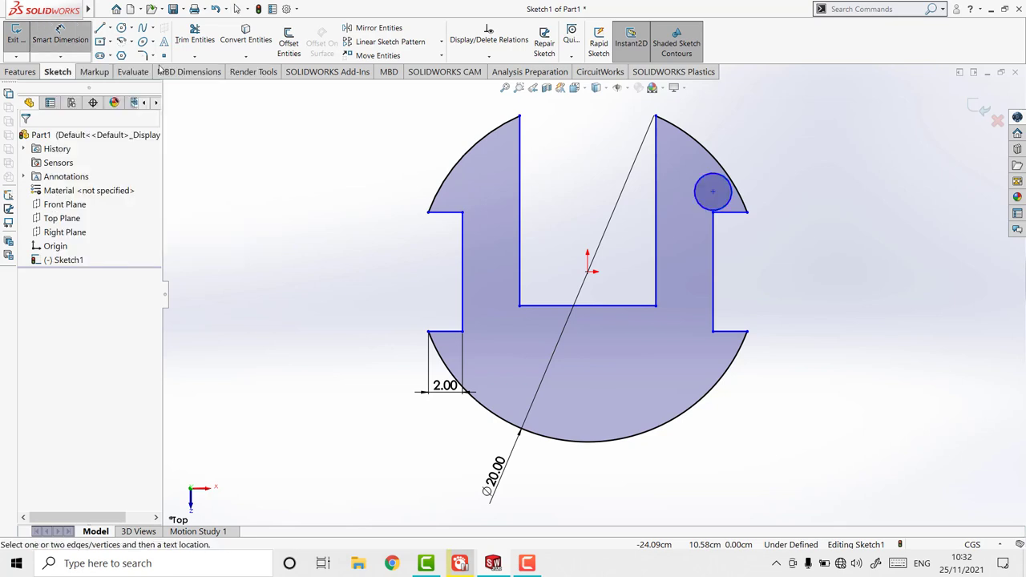
left_click(730, 205)
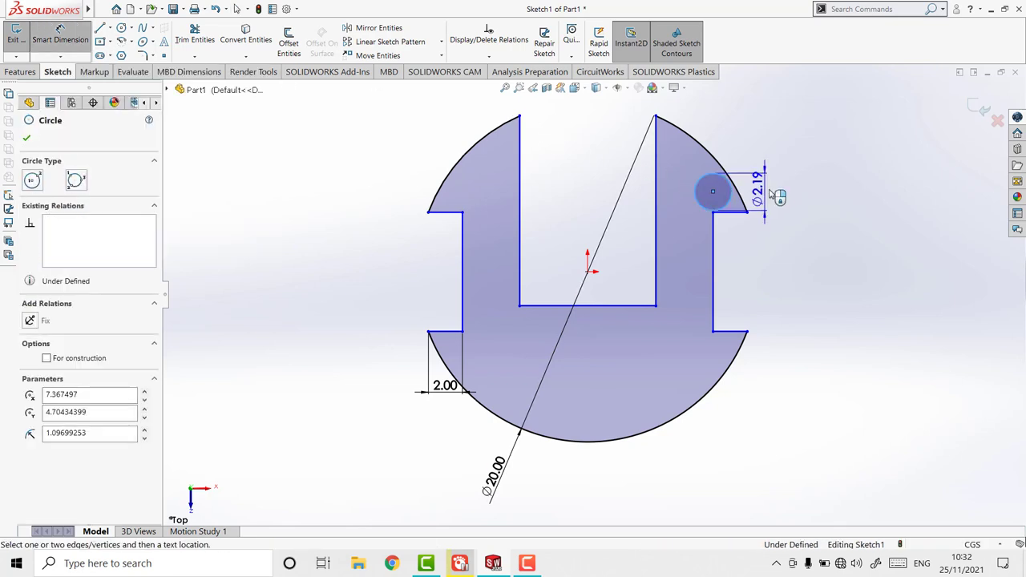
left_click(786, 183)
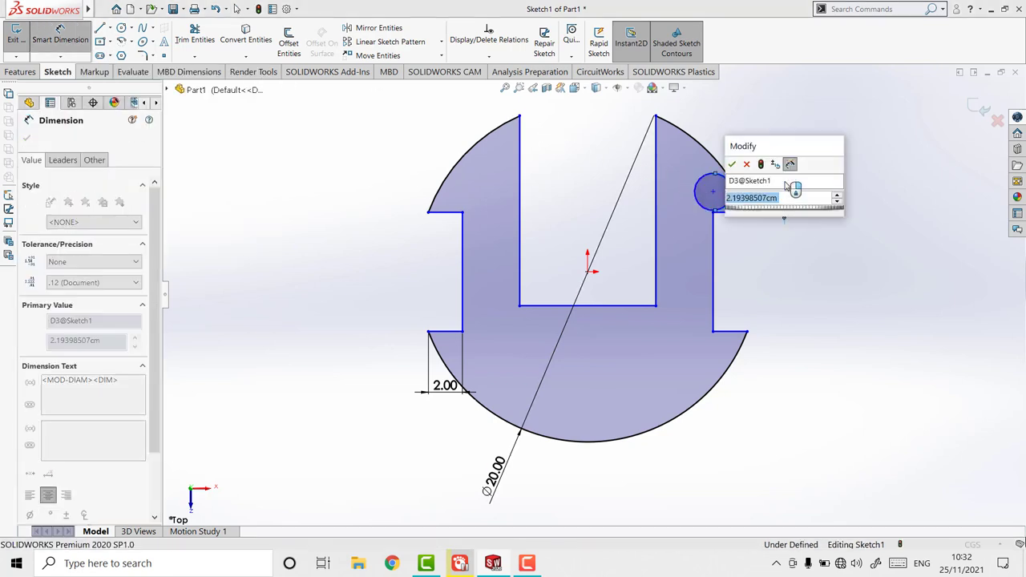
type("0.")
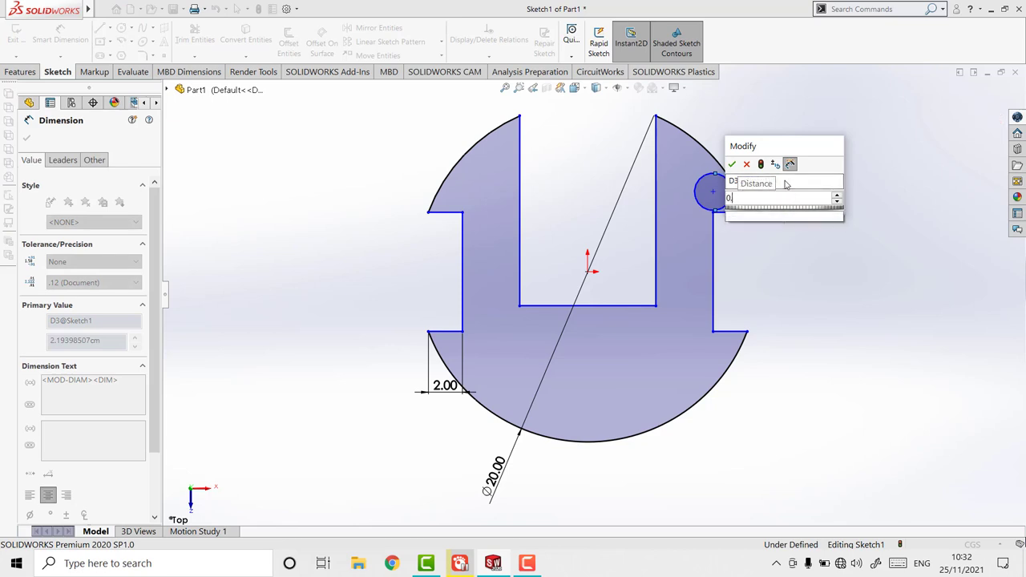
type("3")
key("Return")
key("Escape")
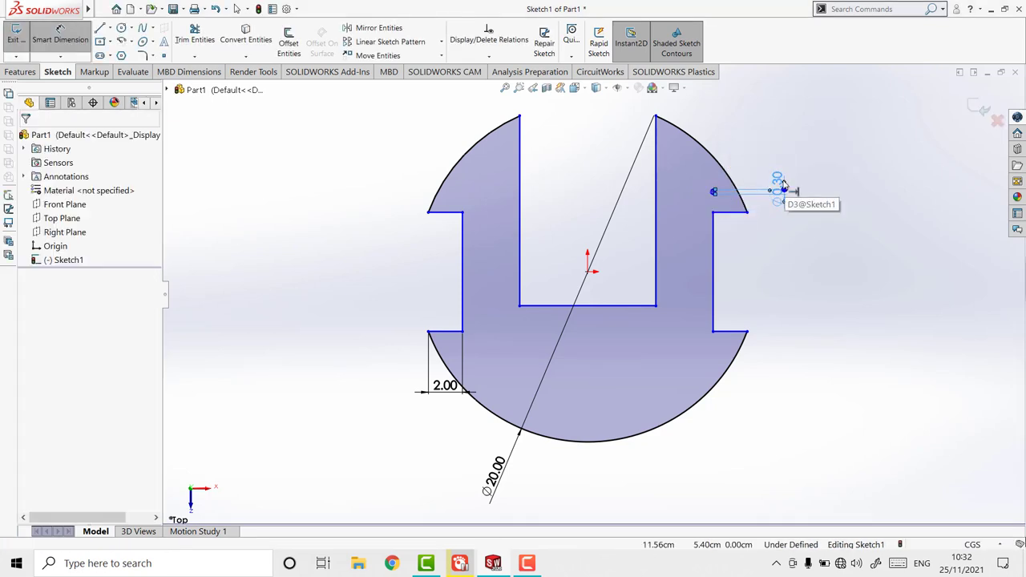
left_click(518, 87)
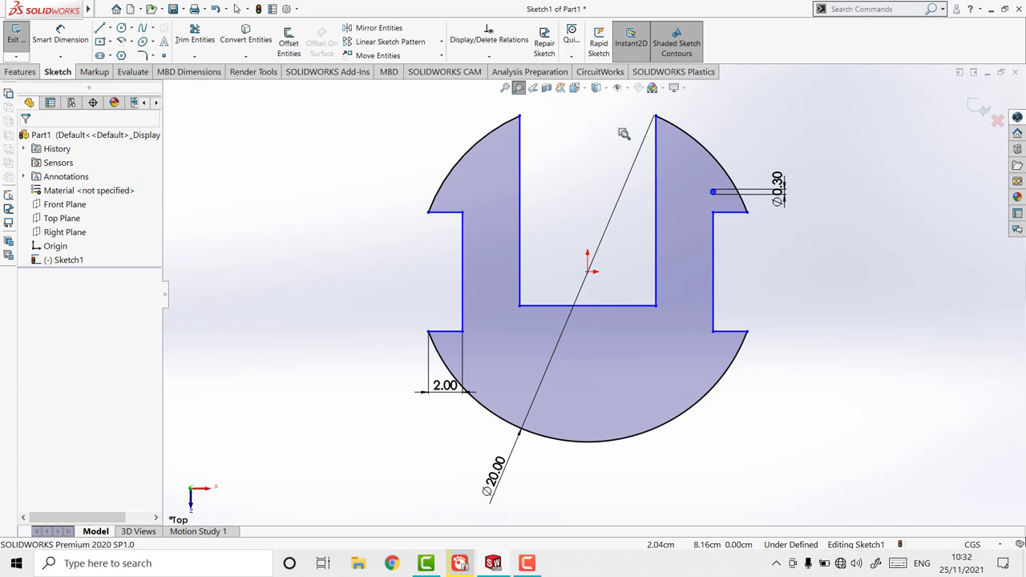
left_click_drag(619, 129, 815, 245)
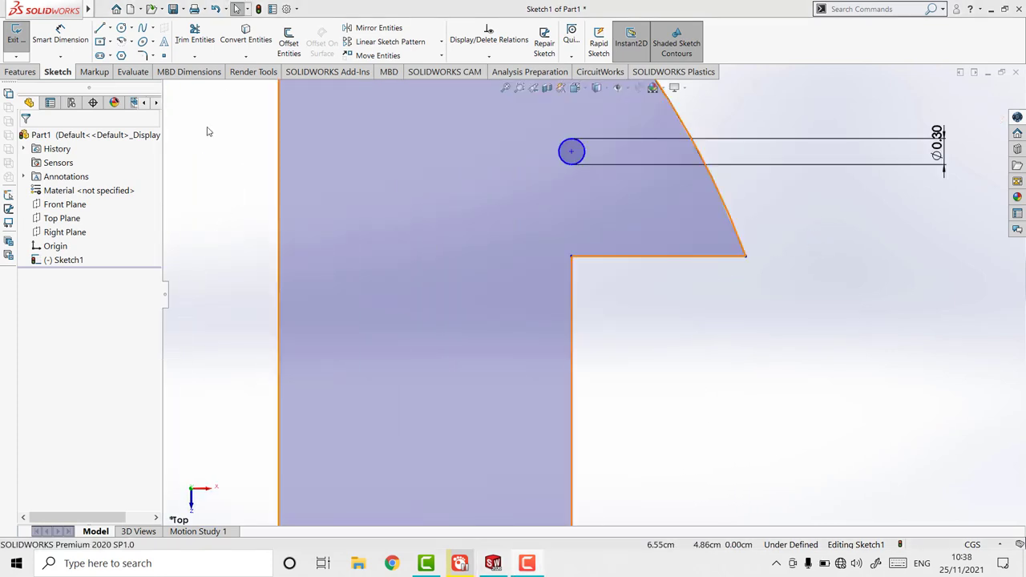
Dimension the small circle's centre vertically from the notch's horizontal edge at 0.50 cm.
left_click(60, 36)
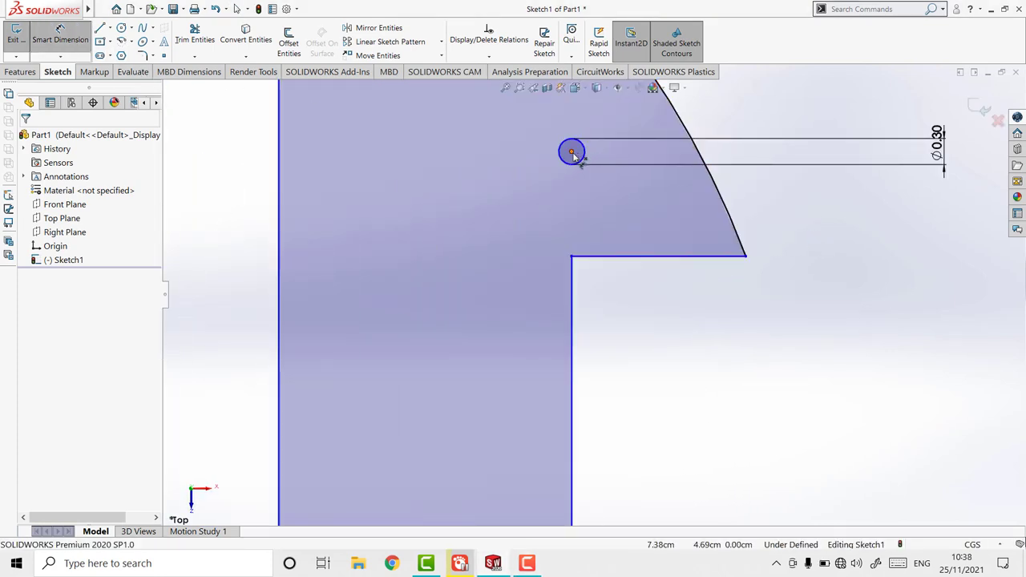
left_click(600, 255)
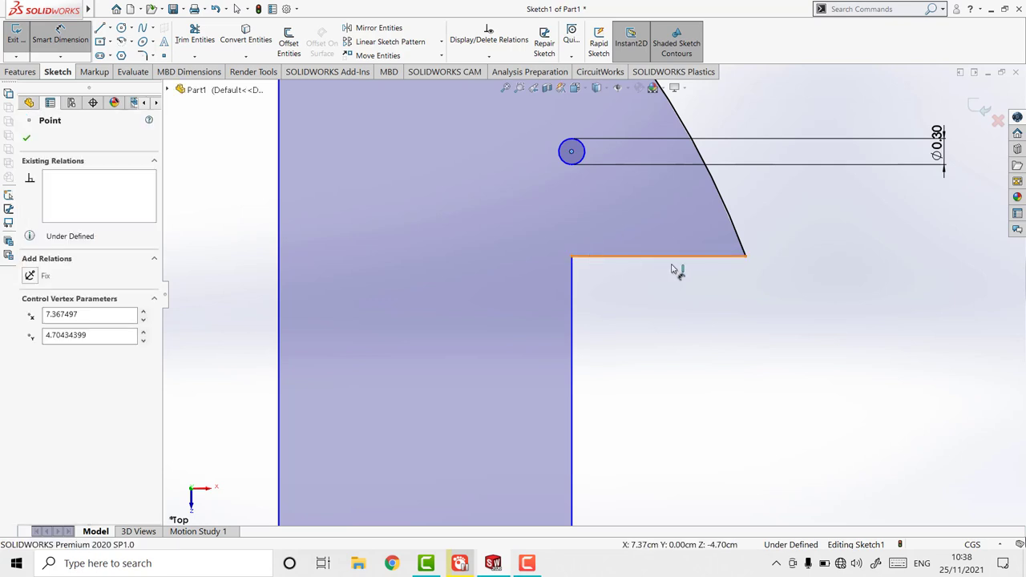
left_click(756, 263)
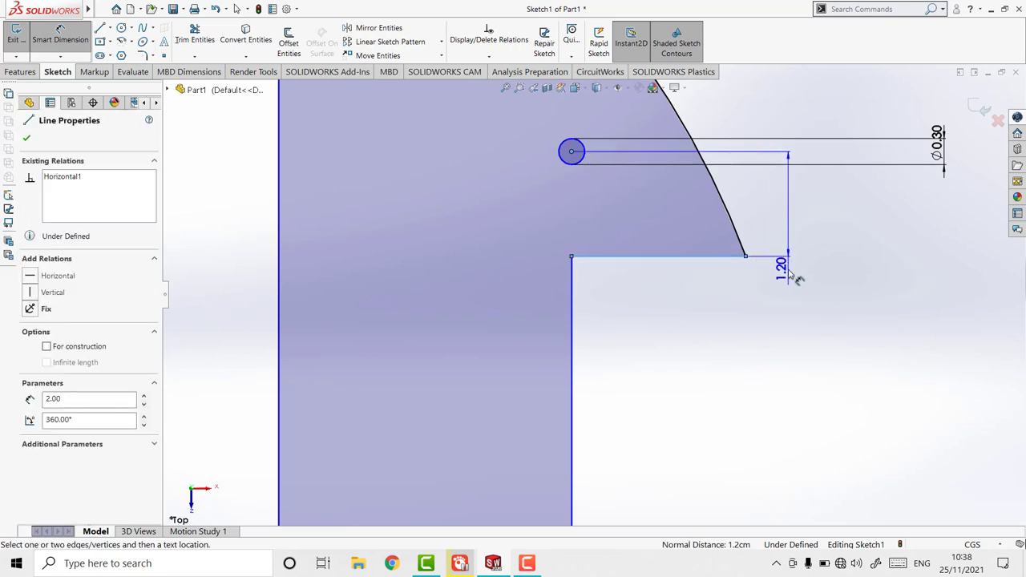
left_click(792, 274)
double_click(790, 273)
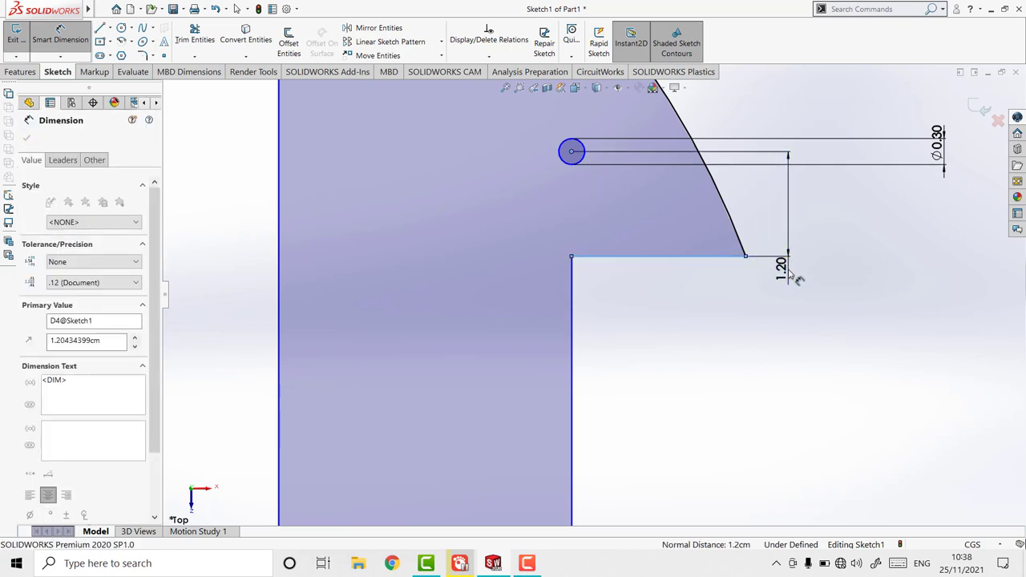
type("01.2")
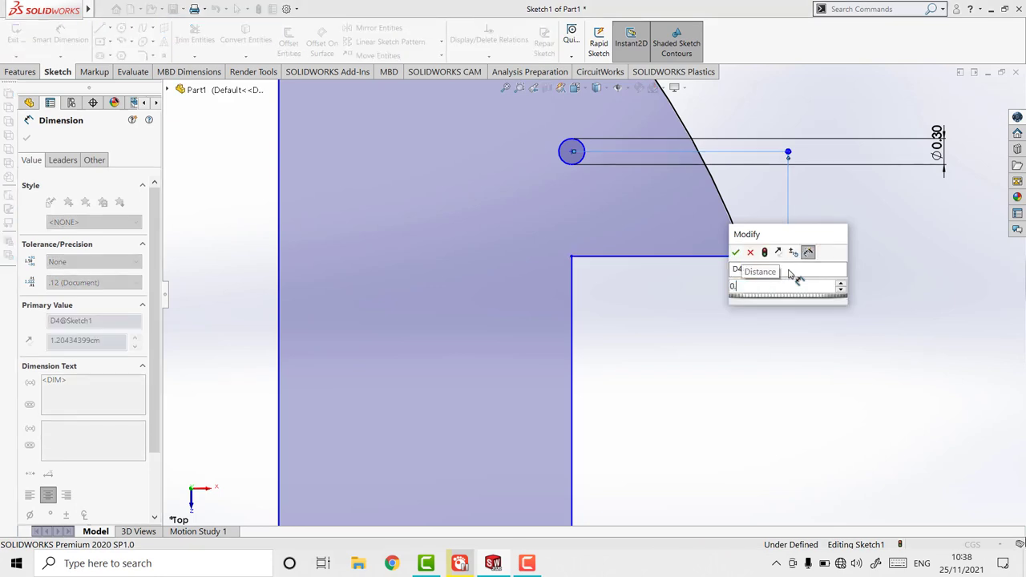
key("Return")
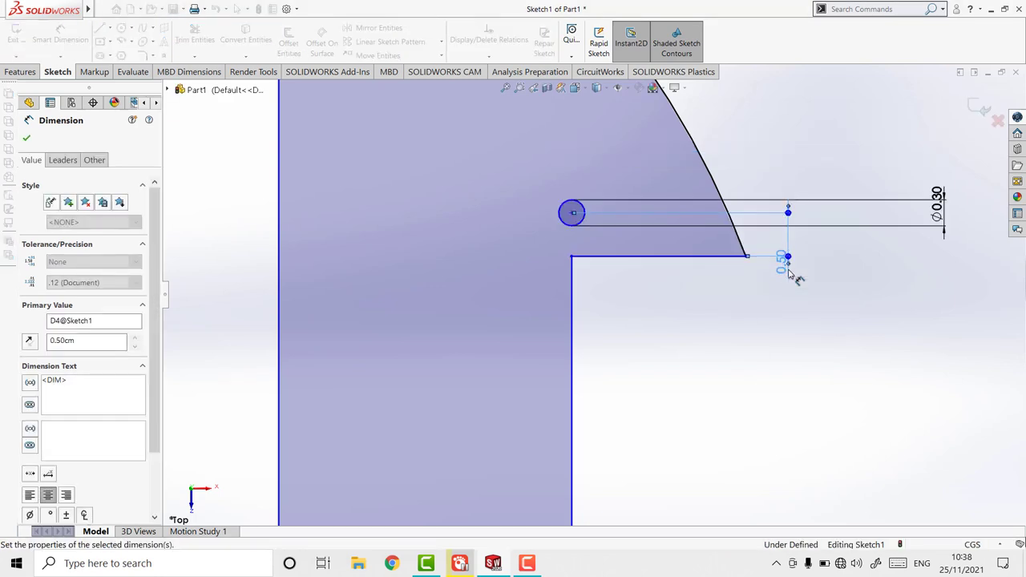
Add a 3.37 cm horizontal dimension from the small circle's centre to the U-slot wall.
key("Escape")
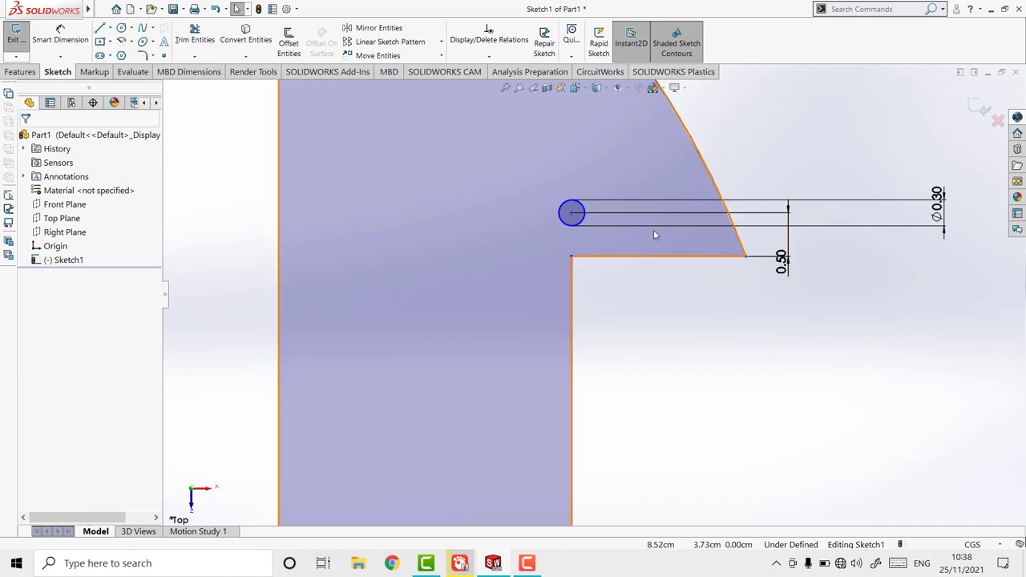
left_click(63, 30)
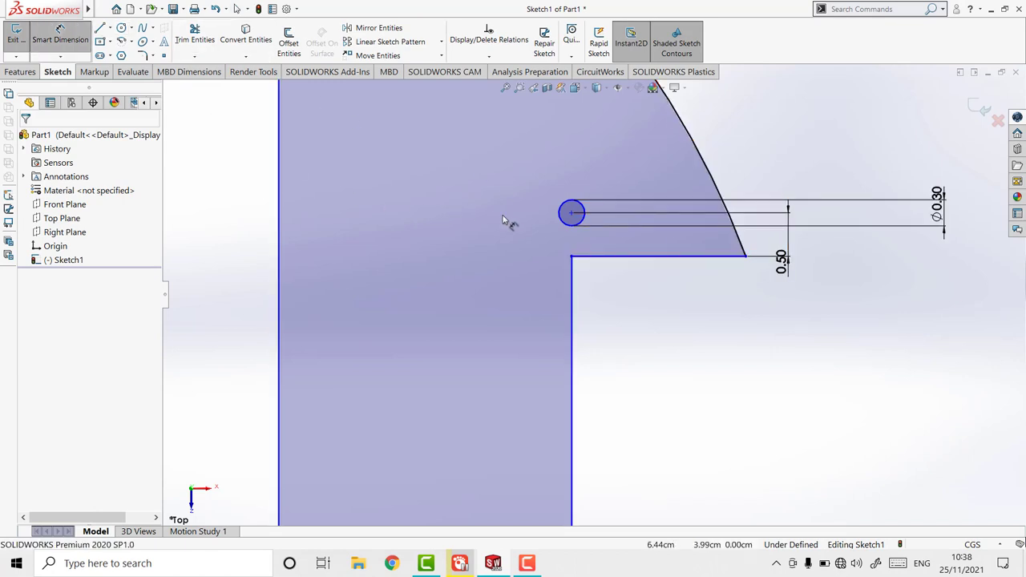
left_click(572, 256)
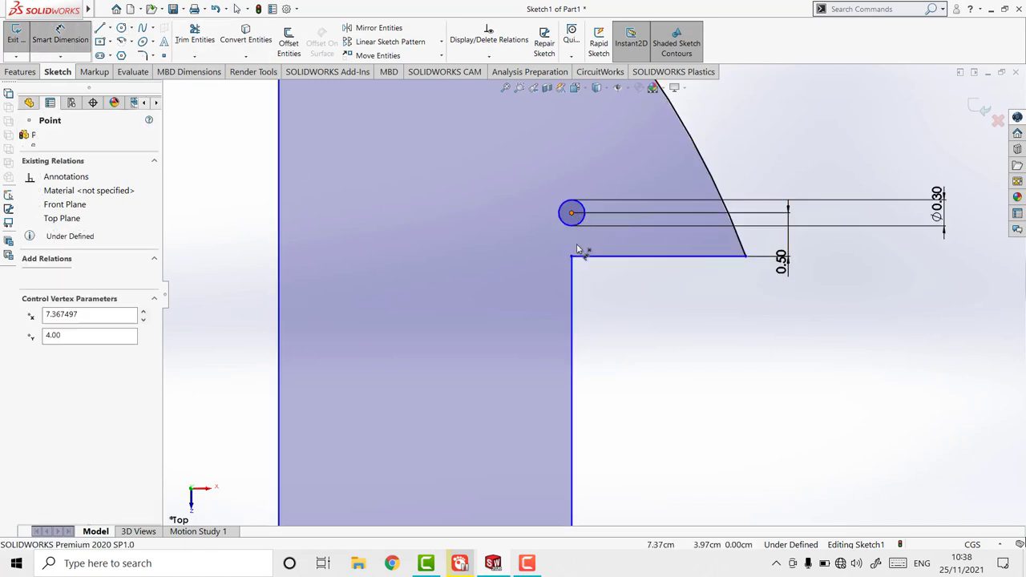
left_click(278, 263)
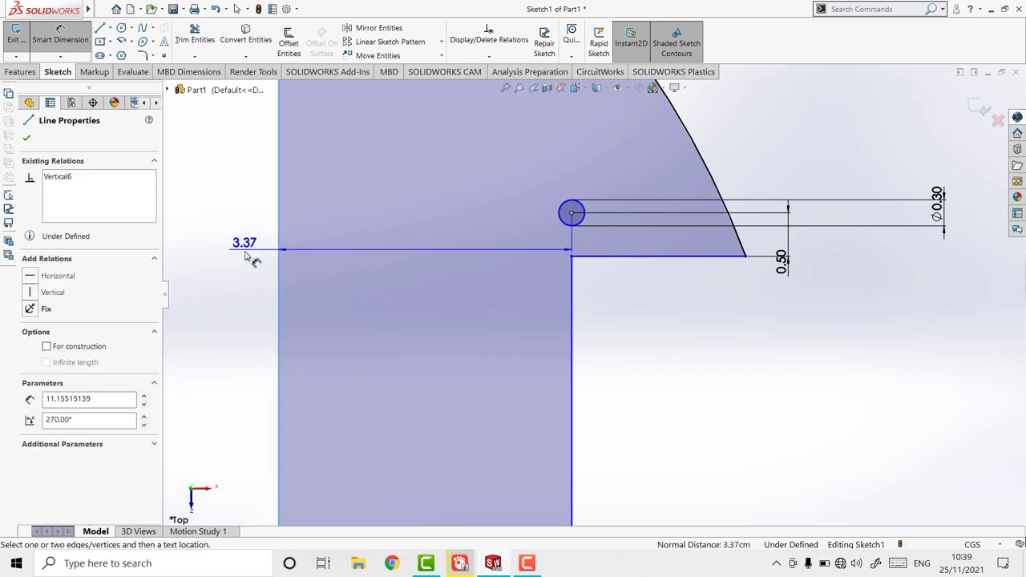
left_click(246, 262)
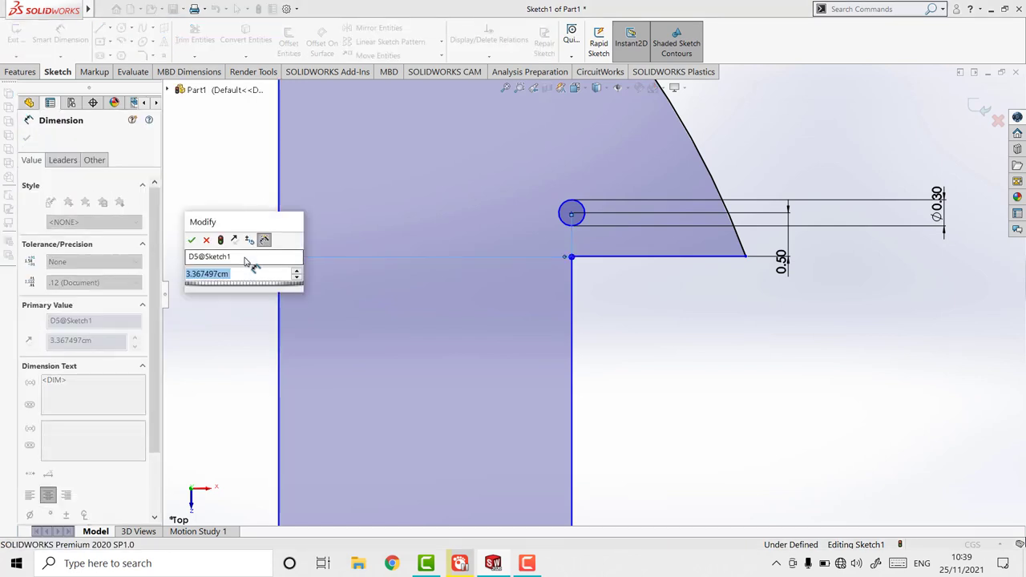
type("3.3")
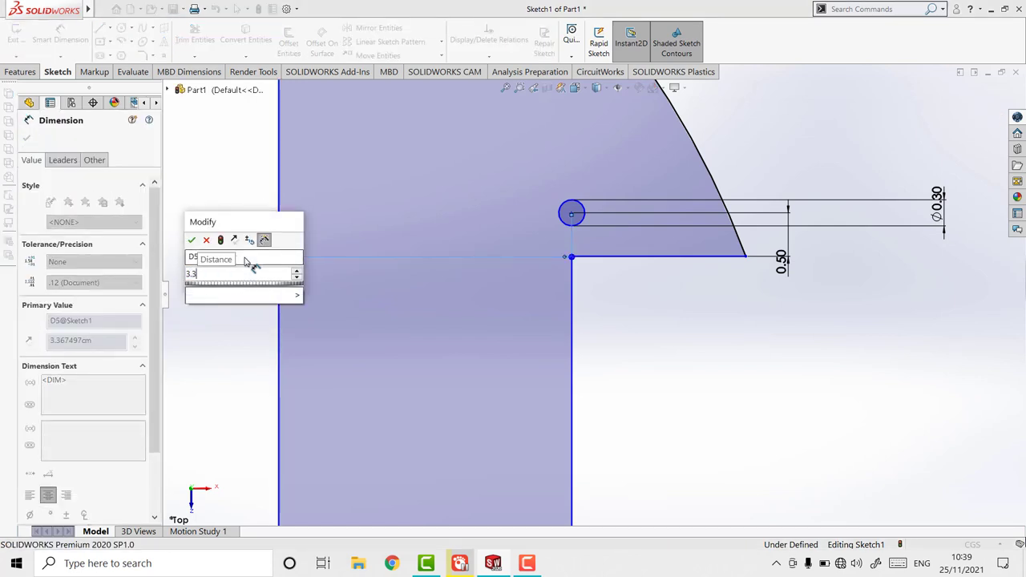
type("7")
key("Return")
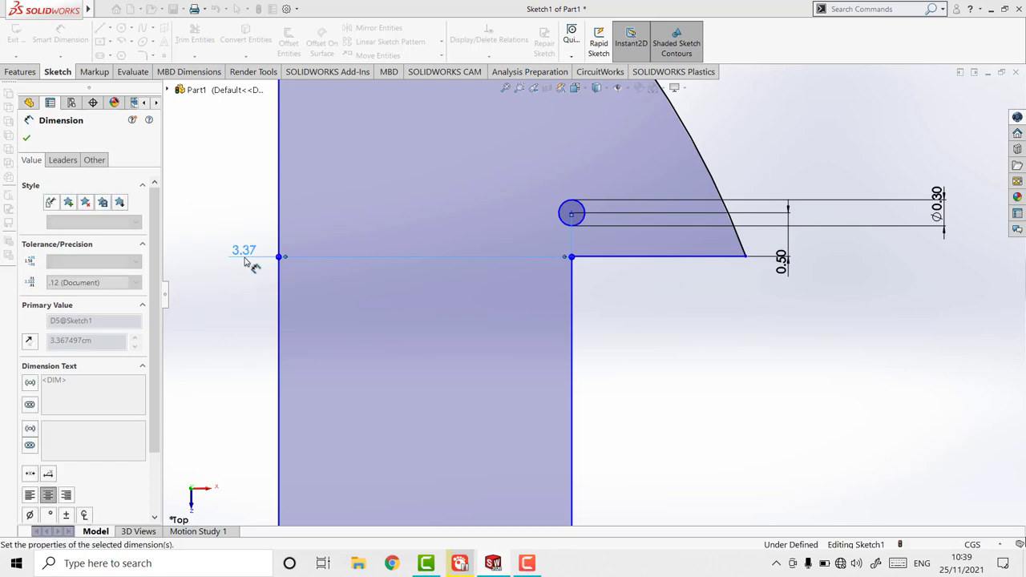
left_click(256, 281)
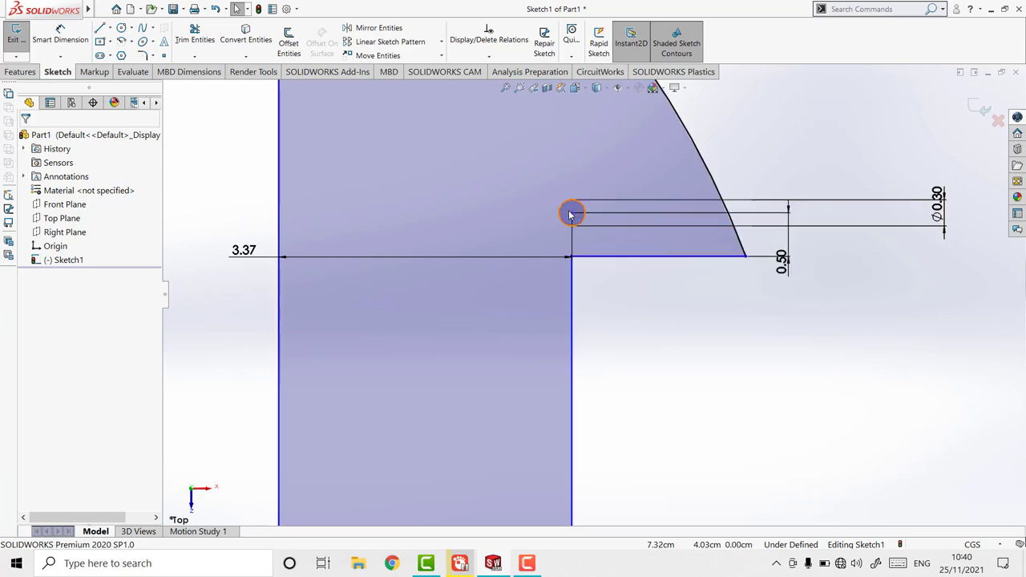
Edit the small hole's notch-edge distance from 0.50 to 0.40 cm.
double_click(782, 260)
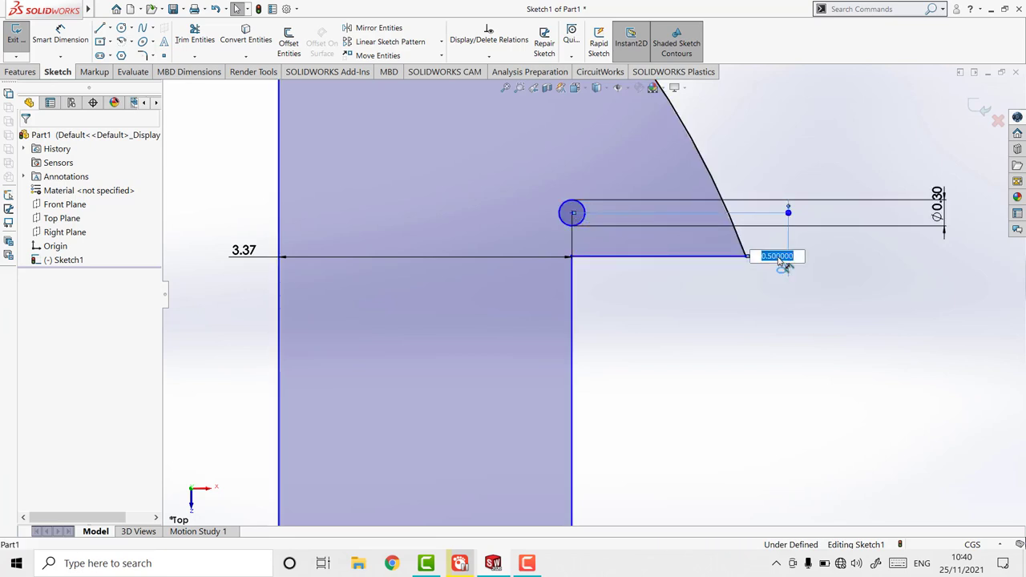
key("BackSpace")
type("0.4")
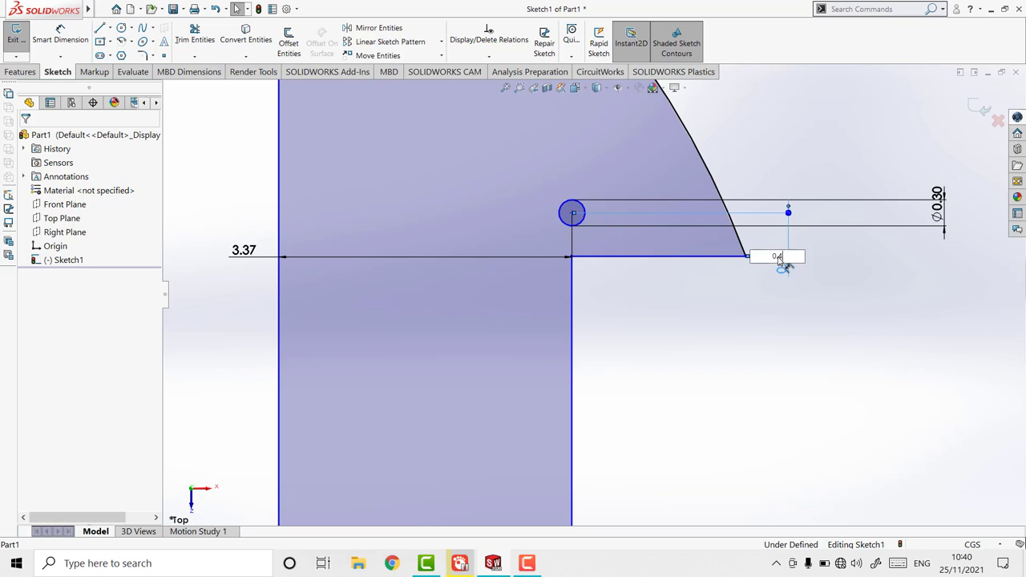
key("Return")
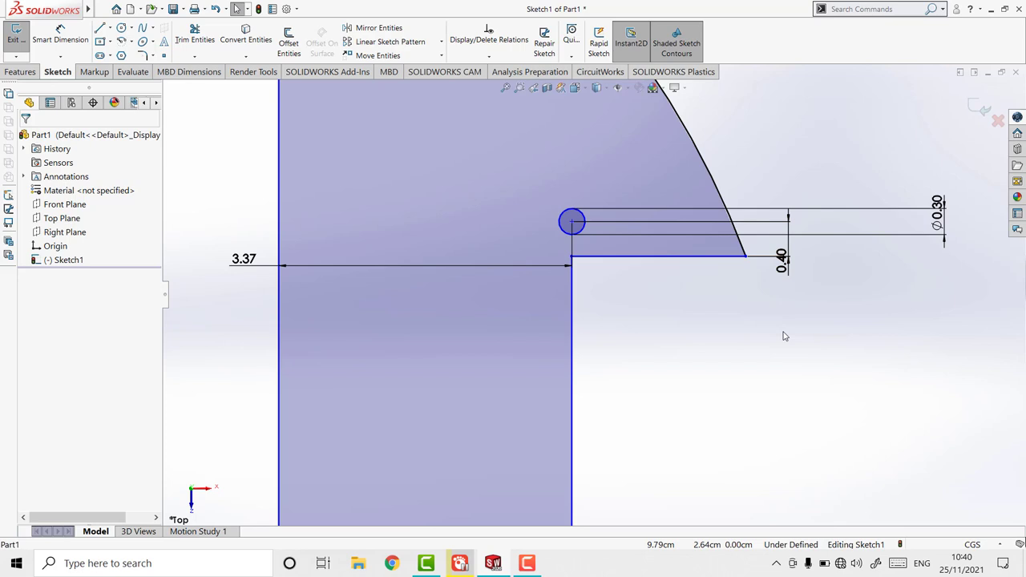
scroll(786, 337, "up", 1)
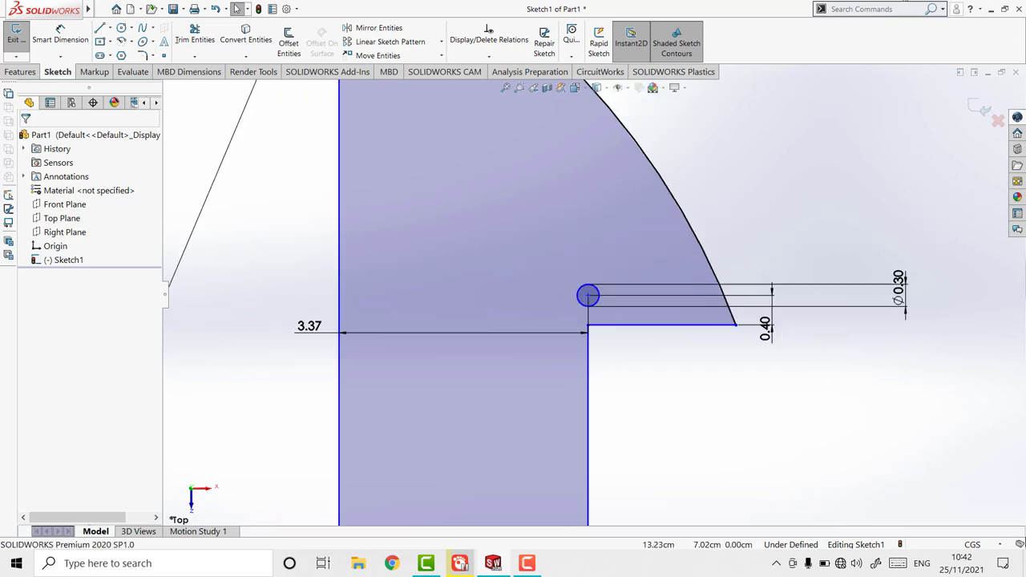
Mirror the small circle about the Front Plane to add a hole by the lower notch edge.
left_click(378, 28)
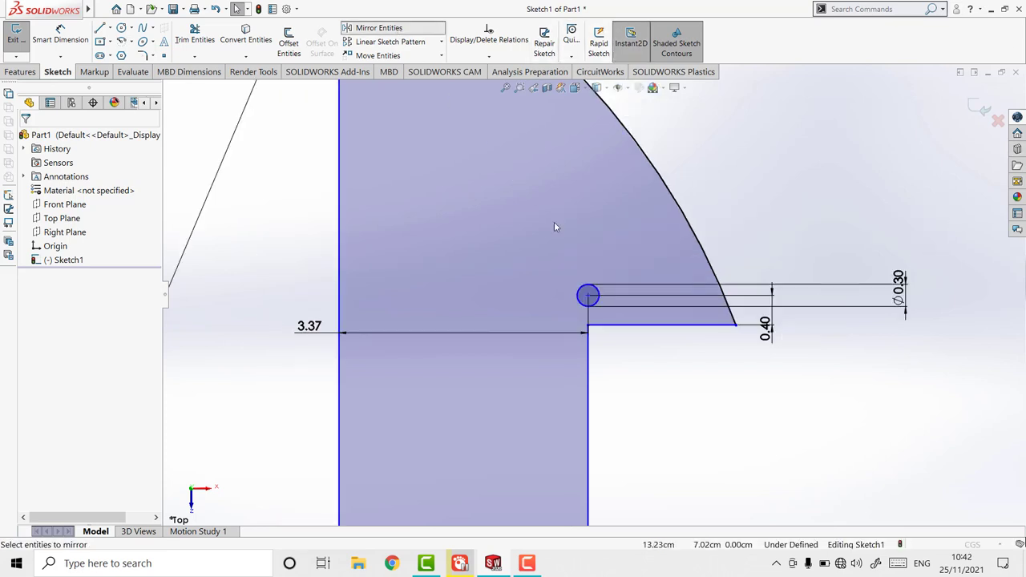
left_click(586, 301)
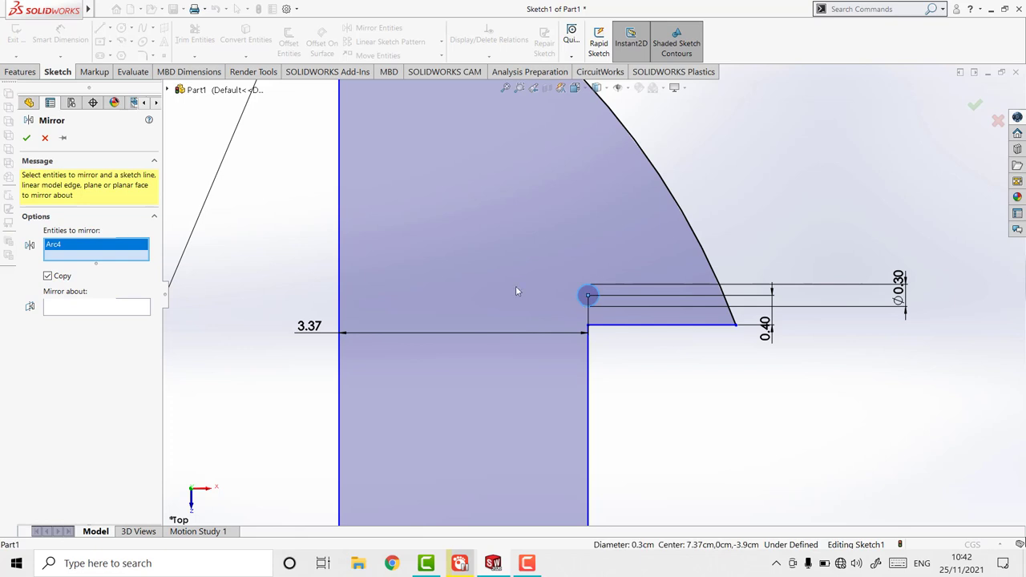
left_click(79, 308)
left_click(506, 87)
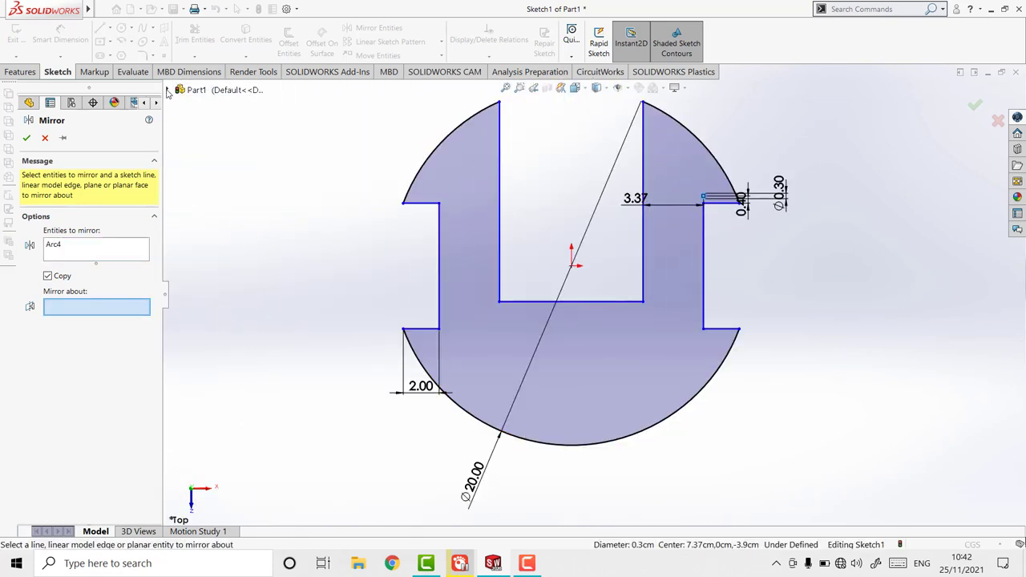
left_click(169, 91)
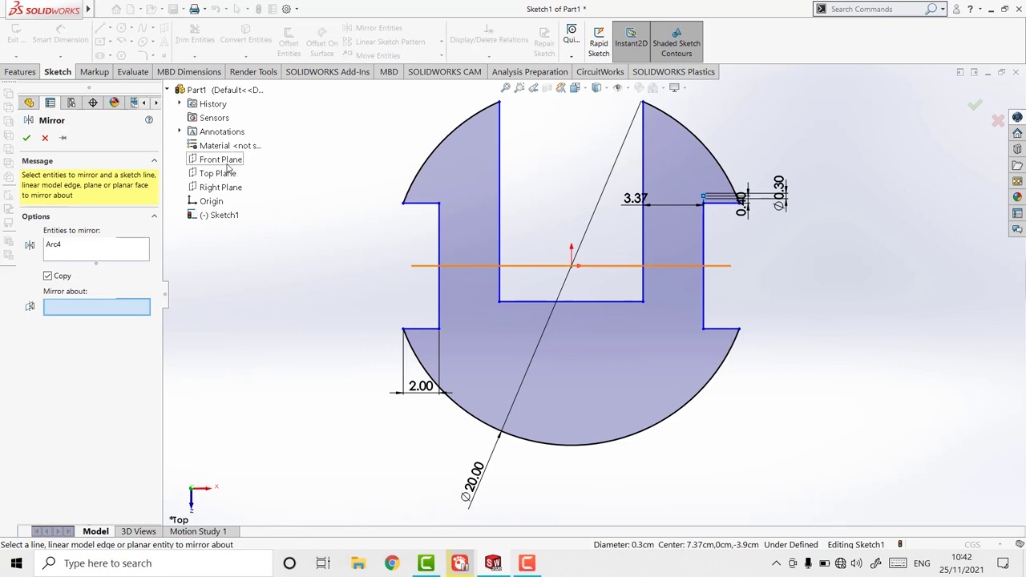
left_click(227, 165)
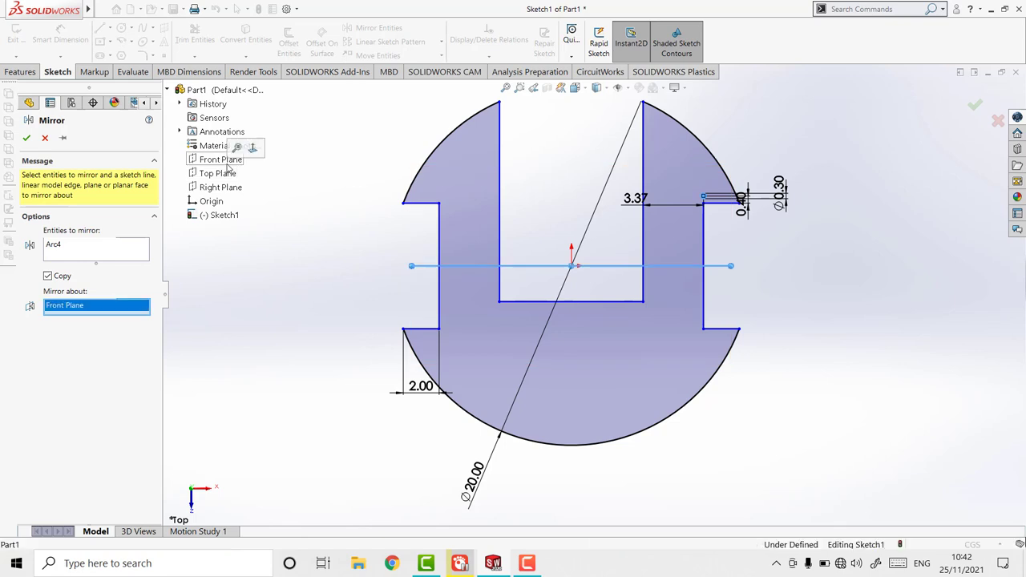
left_click(26, 138)
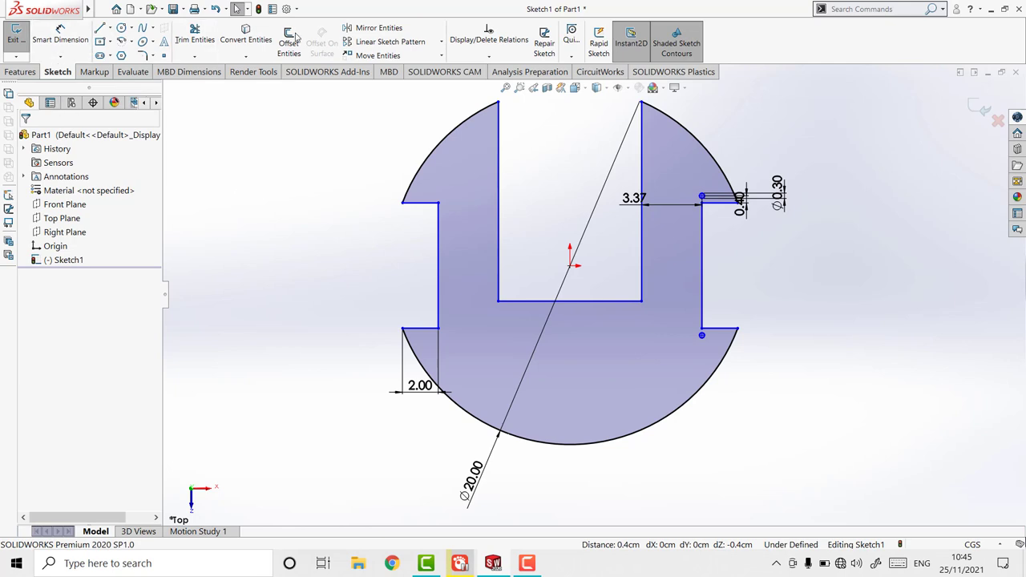
Mirror both small notch holes about the Right Plane onto the plate's left side.
key("Return")
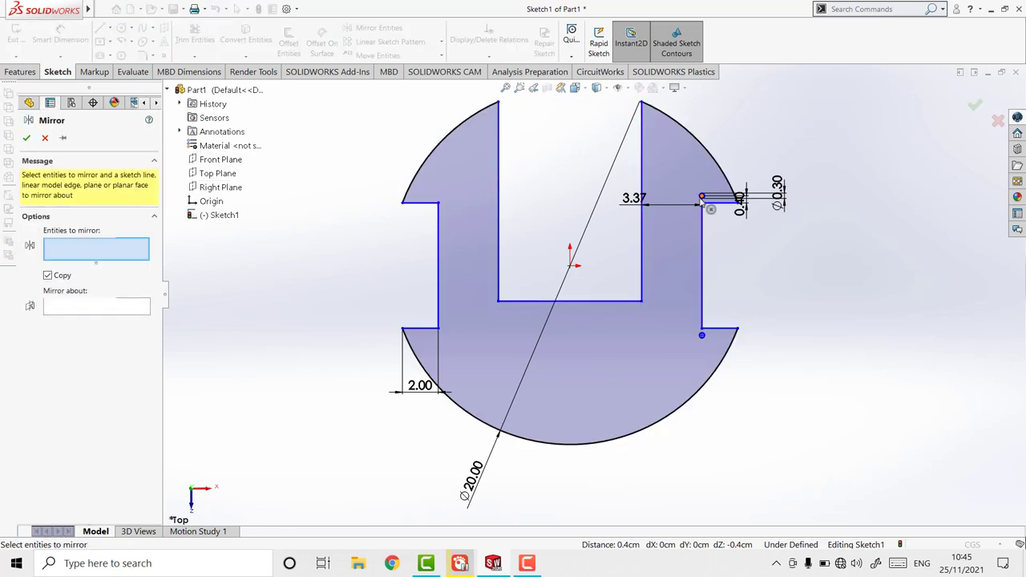
left_click(700, 200)
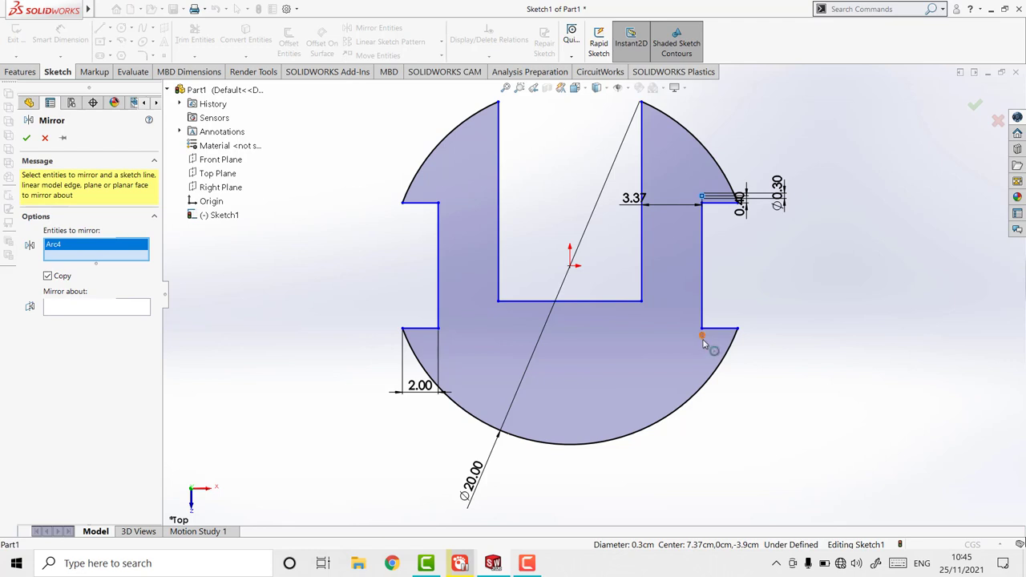
left_click(704, 342)
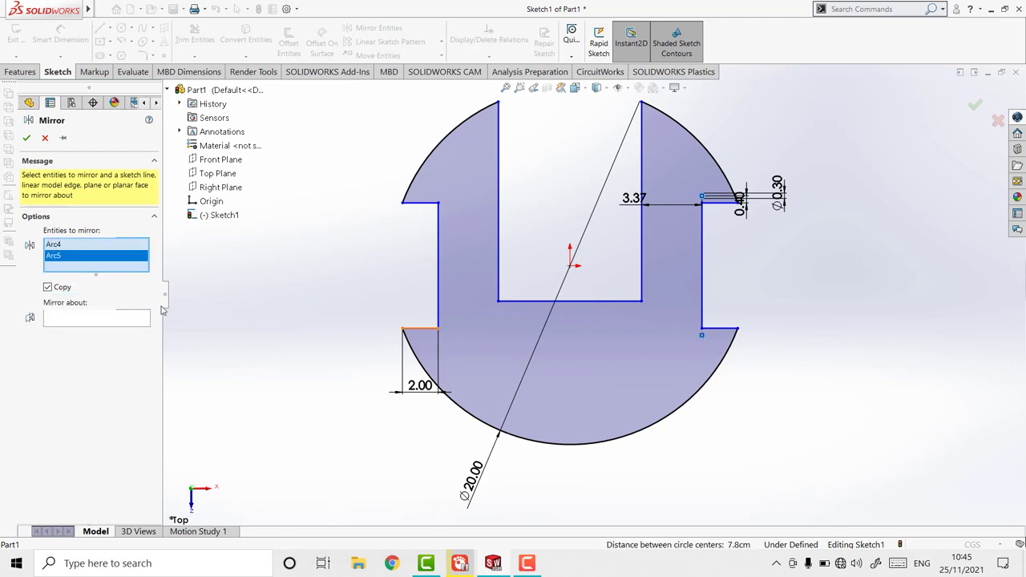
left_click(79, 324)
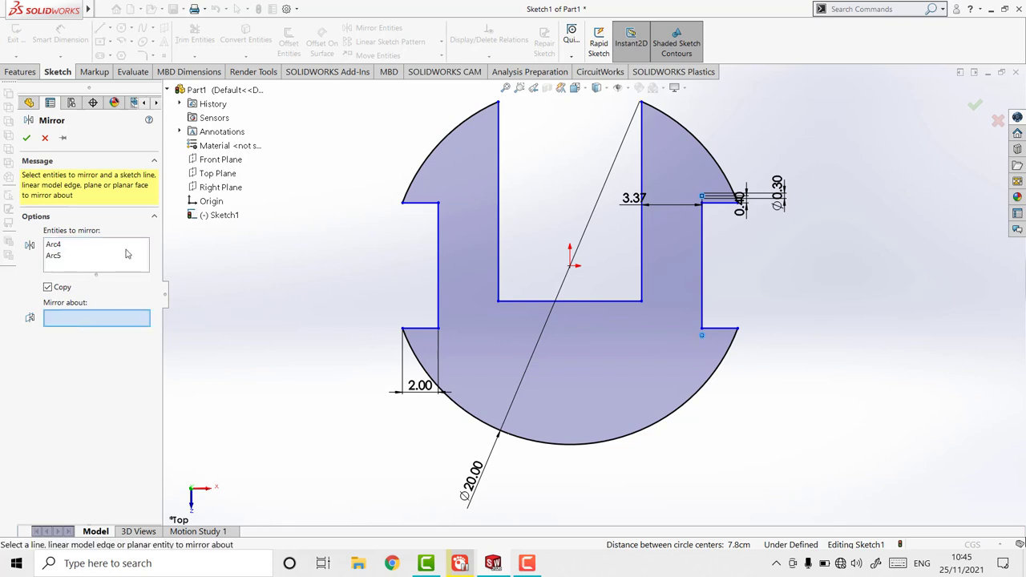
left_click(215, 190)
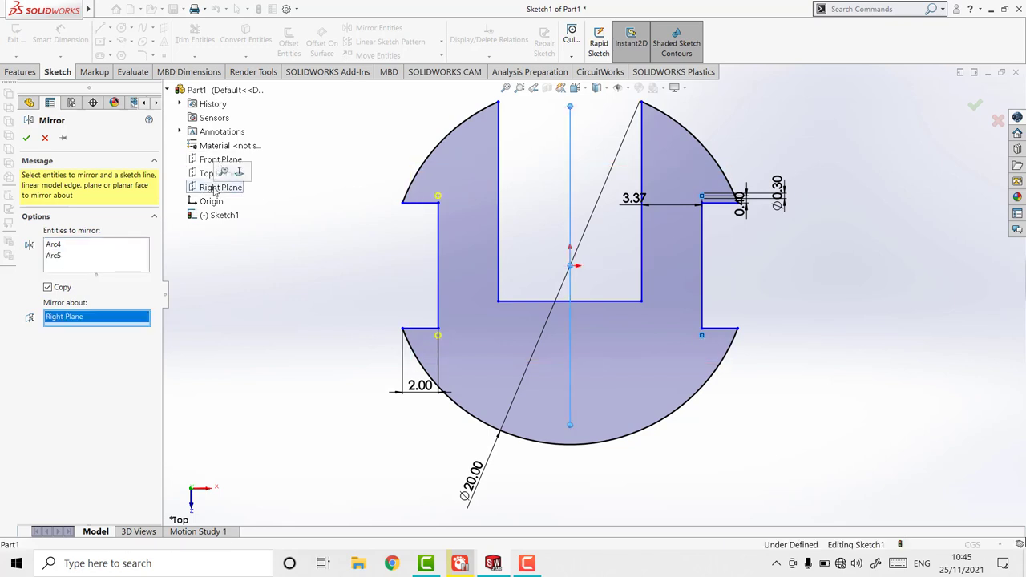
left_click(27, 139)
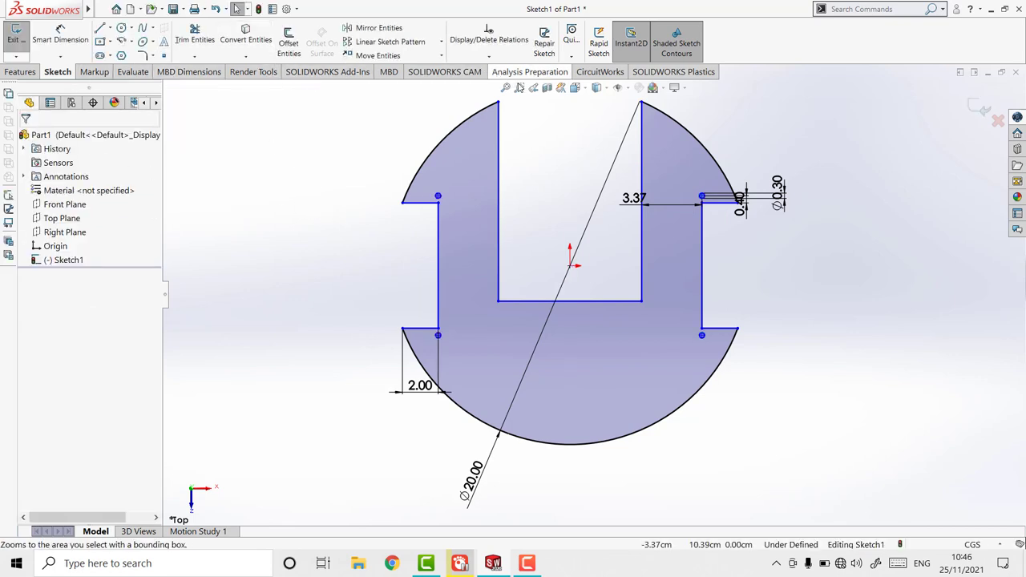
Draw a small circle beside the U-slot's right wall, above the notch hole.
left_click_drag(607, 121, 708, 236)
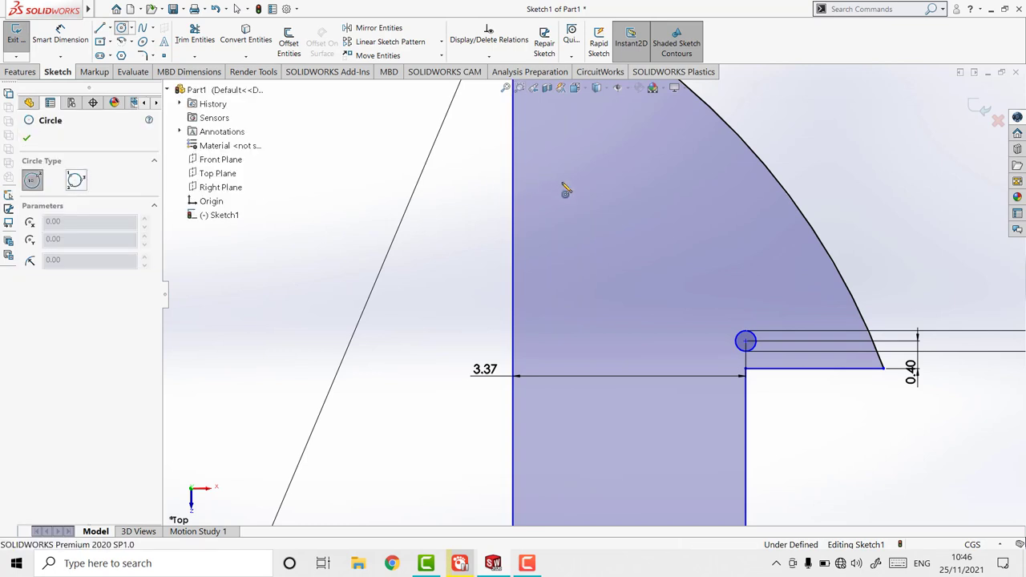
left_click(541, 226)
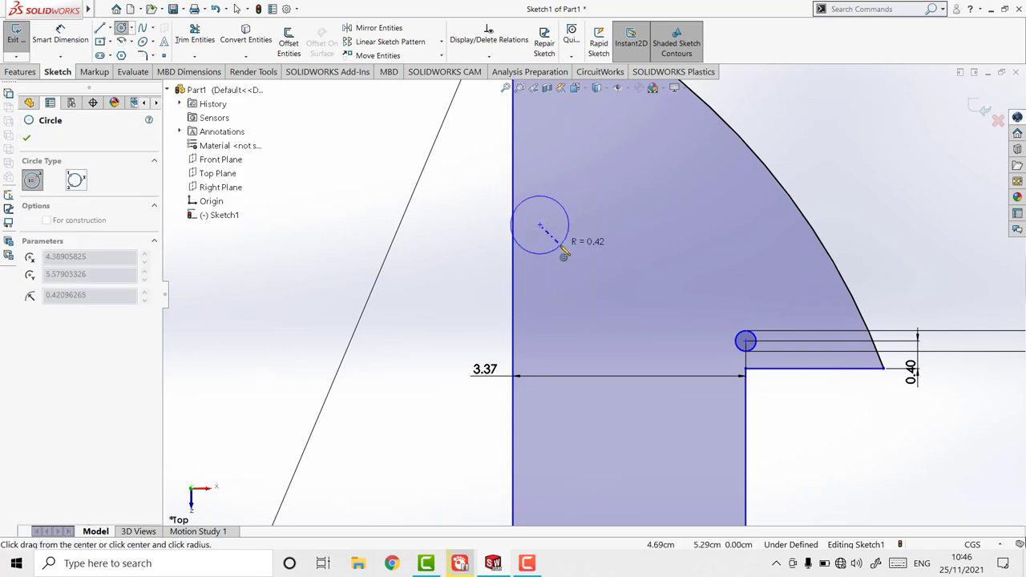
left_click(558, 255)
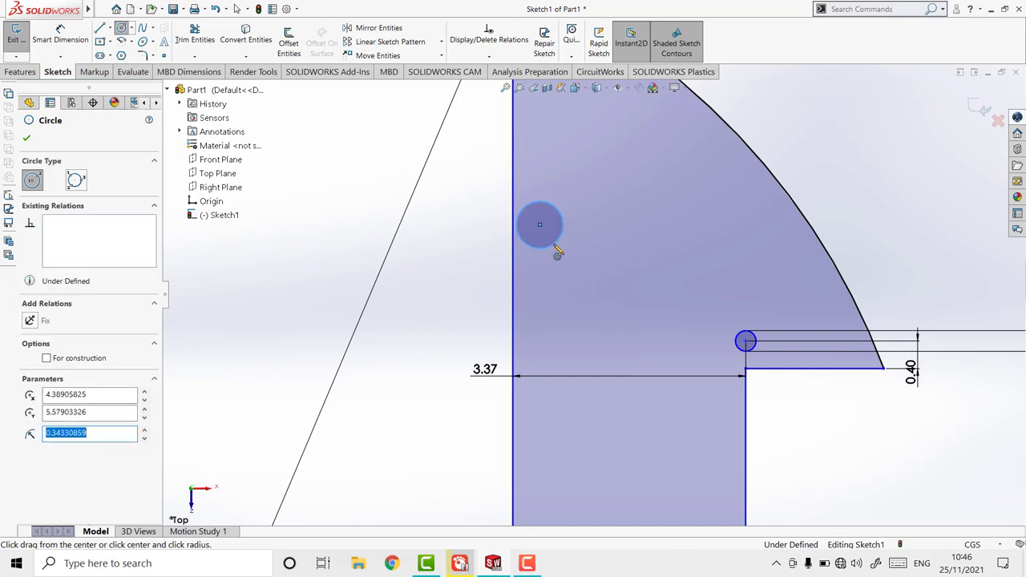
key("Escape")
Dimension the new circle's diameter to 0.30 cm.
left_click(60, 36)
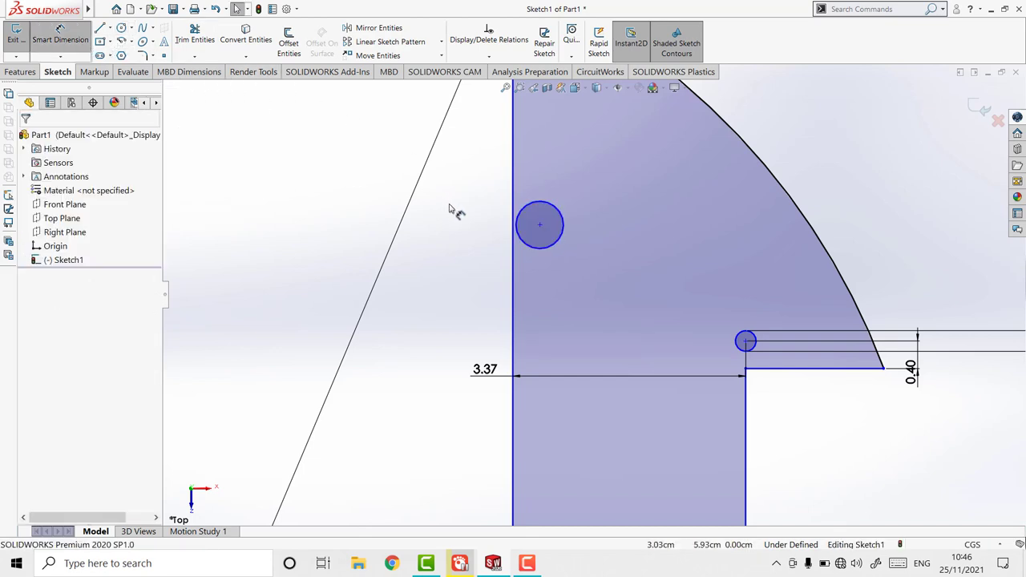
left_click(565, 238)
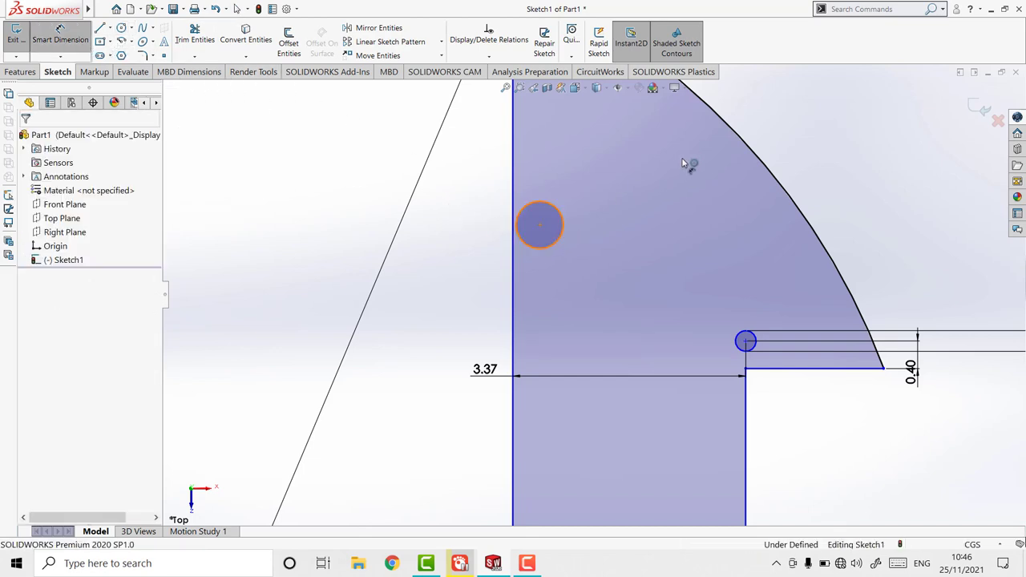
left_click(759, 131)
type("0")
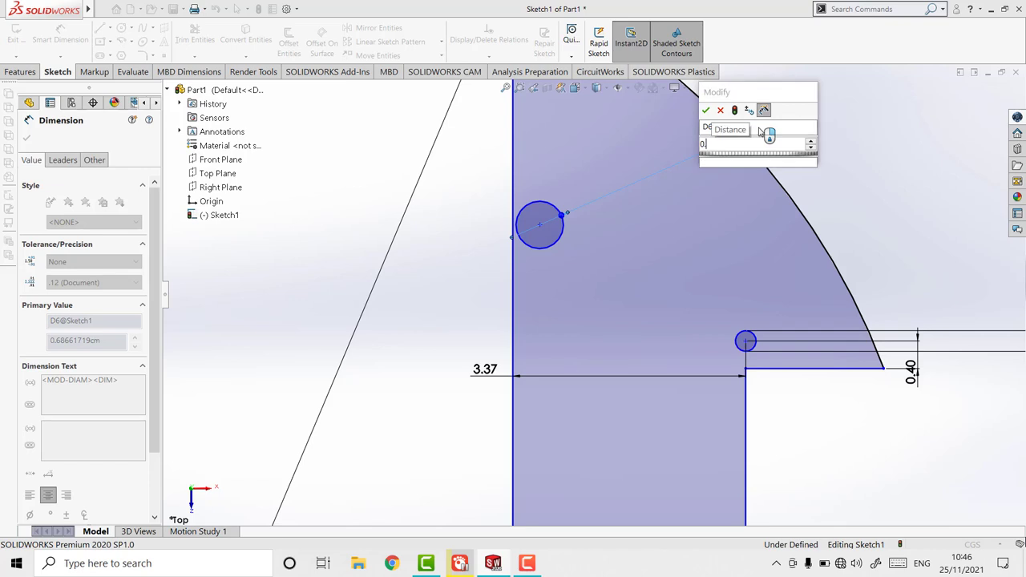
type(".69")
key("Return")
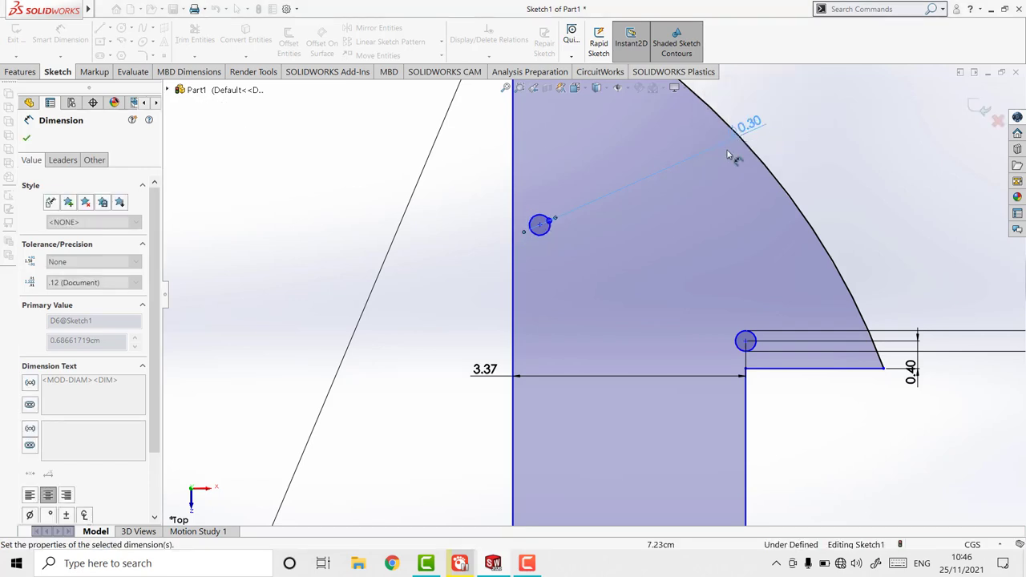
key("Escape")
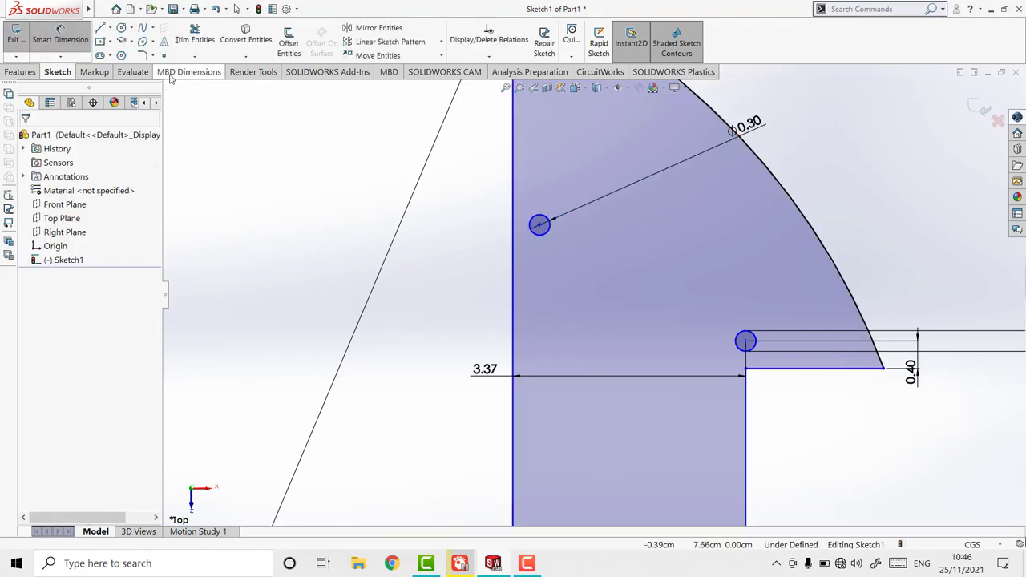
Dimension the new circle's centre 0.30 cm from the U-slot's right wall, changed from 0.39.
left_click(44, 36)
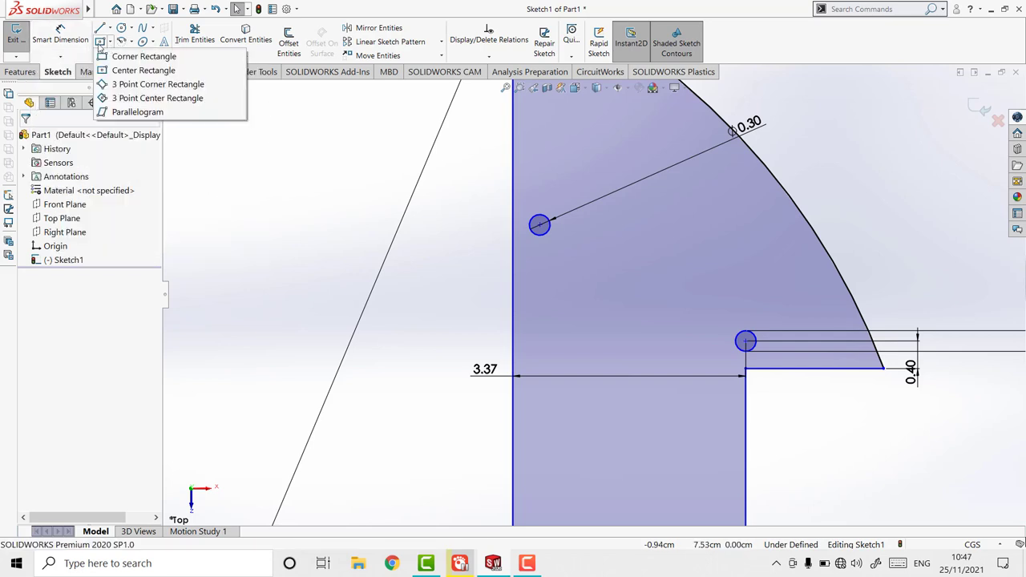
left_click(60, 36)
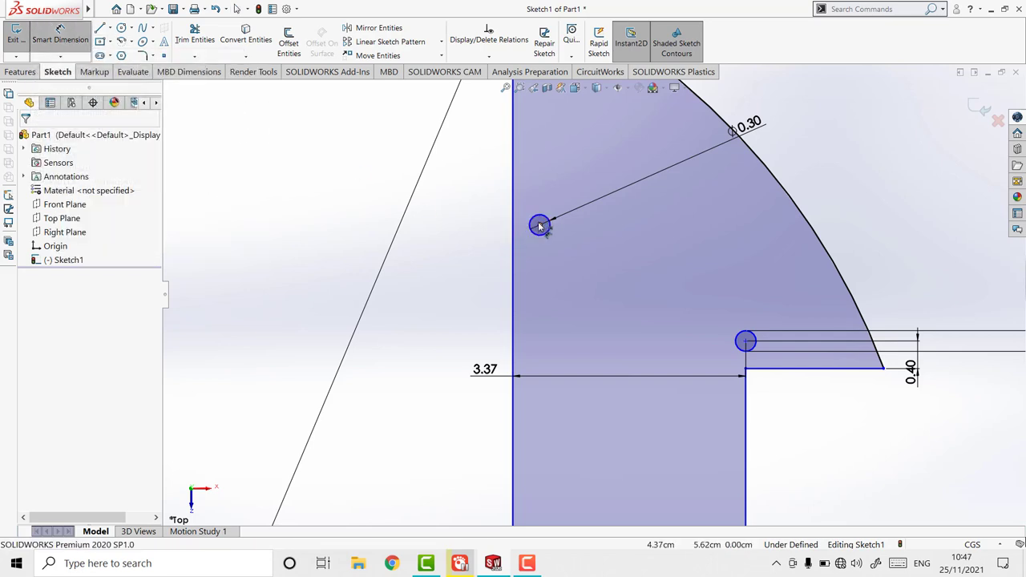
left_click(516, 266)
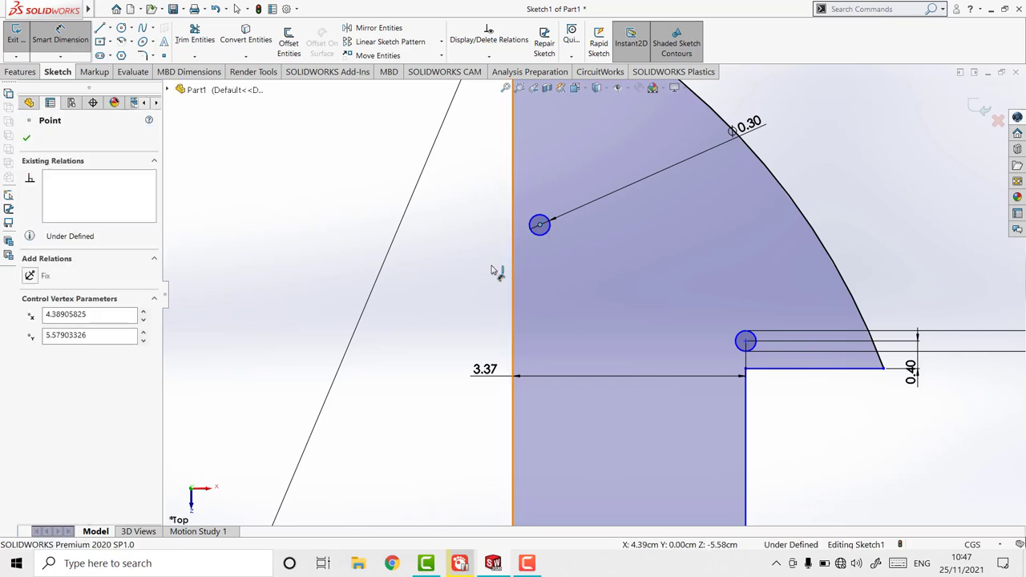
left_click(491, 270)
left_click(480, 269)
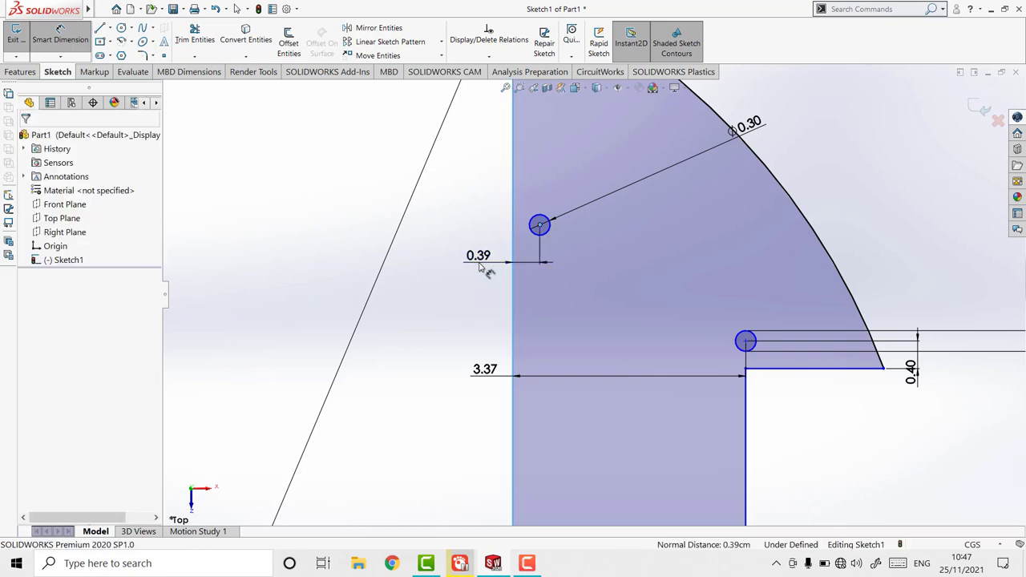
double_click(480, 270)
type("0.3")
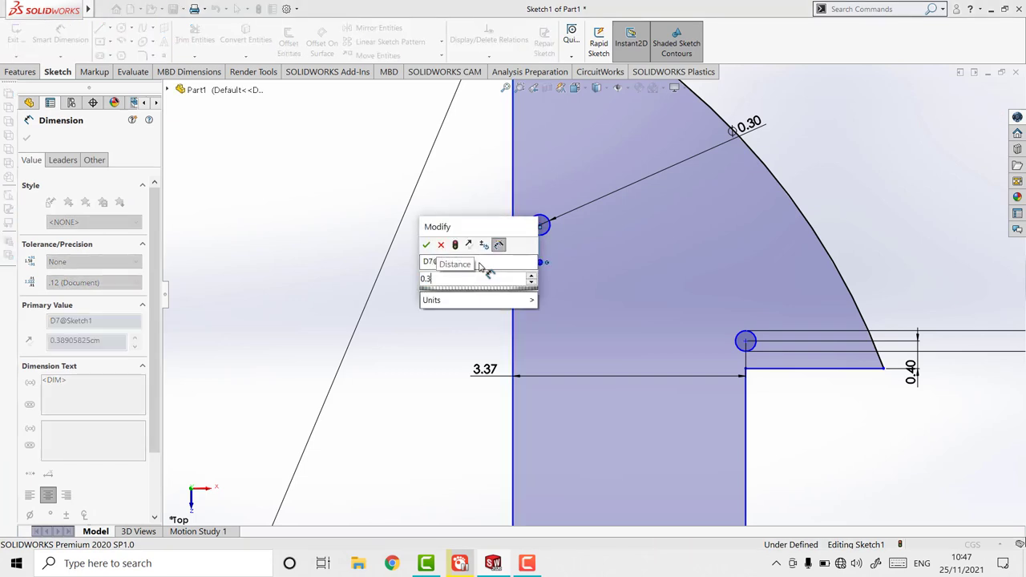
key("Escape")
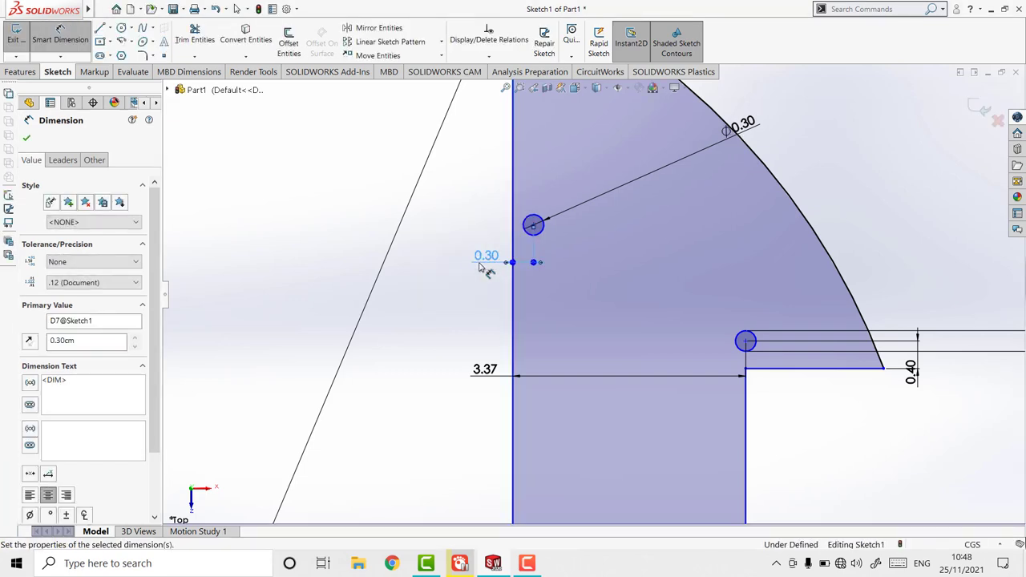
key("Escape")
key("Escape")
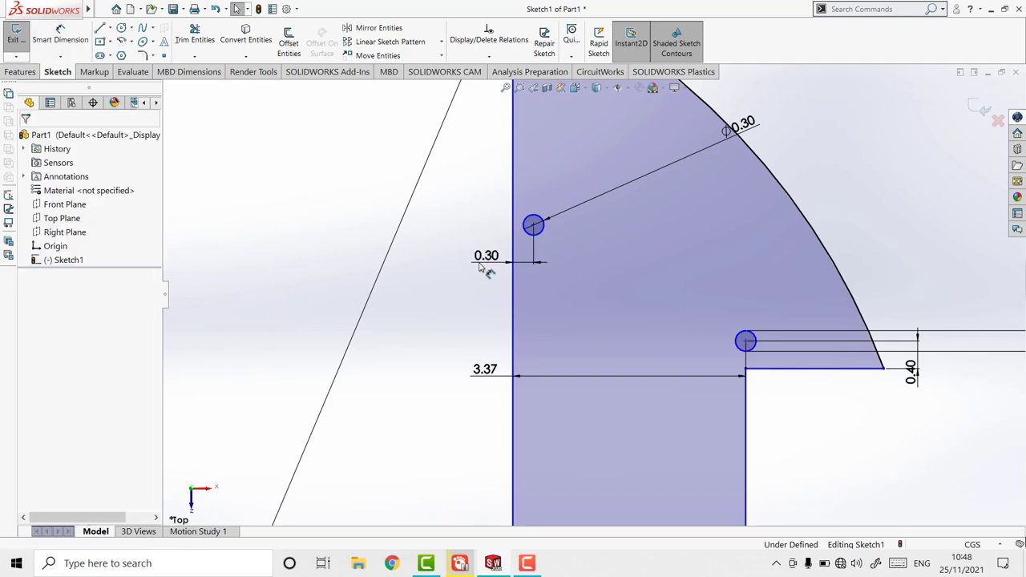
scroll(421, 167, "up", 1)
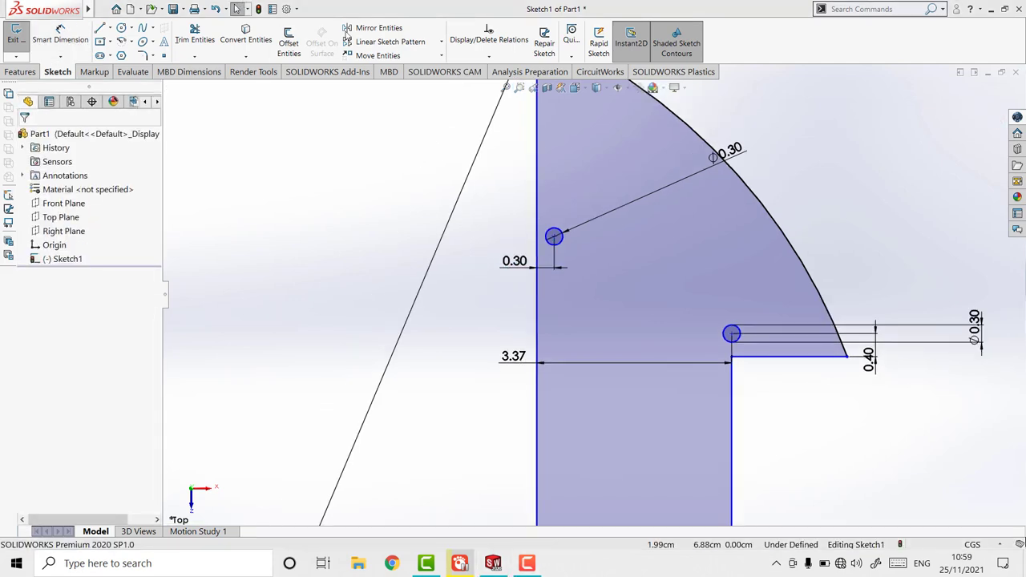
Copy the 0.30 cm circle to just below the original along the slot wall.
left_click(442, 60)
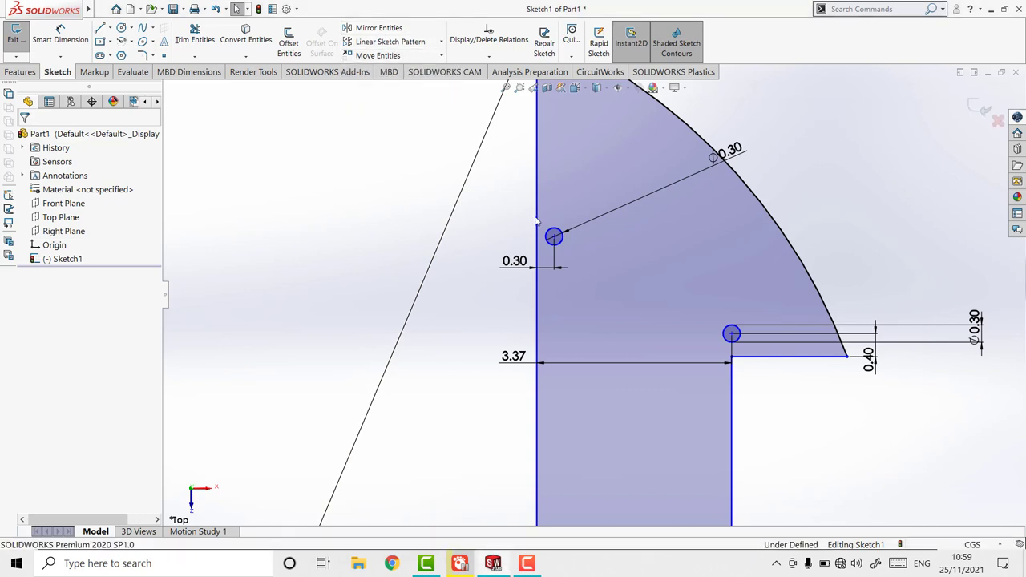
left_click(553, 236)
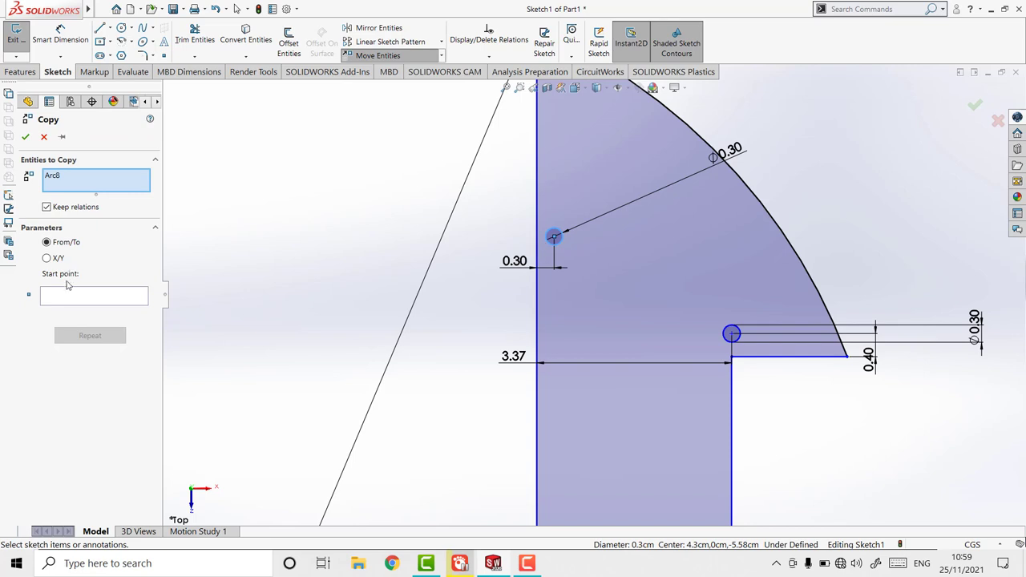
left_click(72, 296)
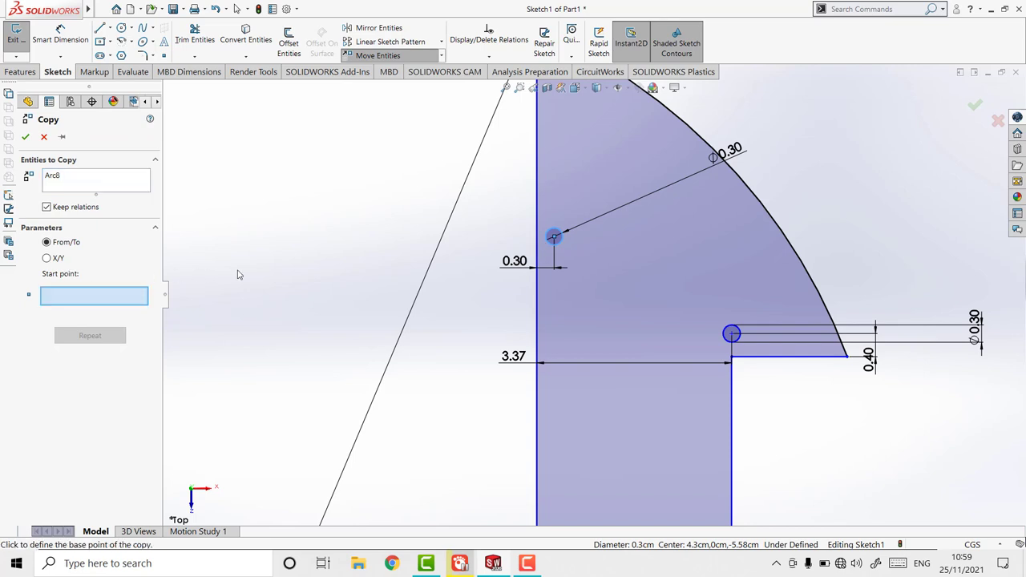
left_click(556, 317)
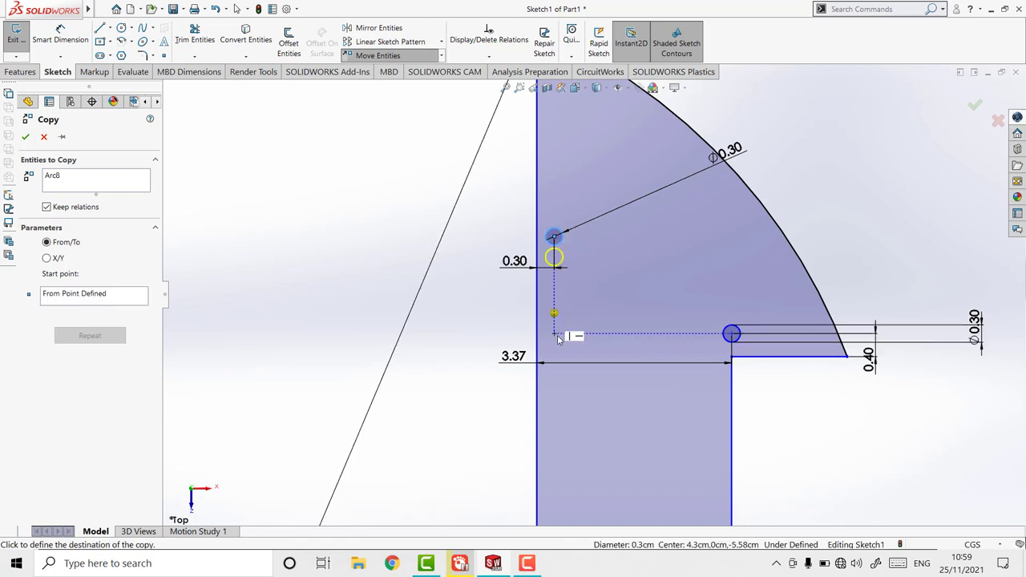
left_click(555, 393)
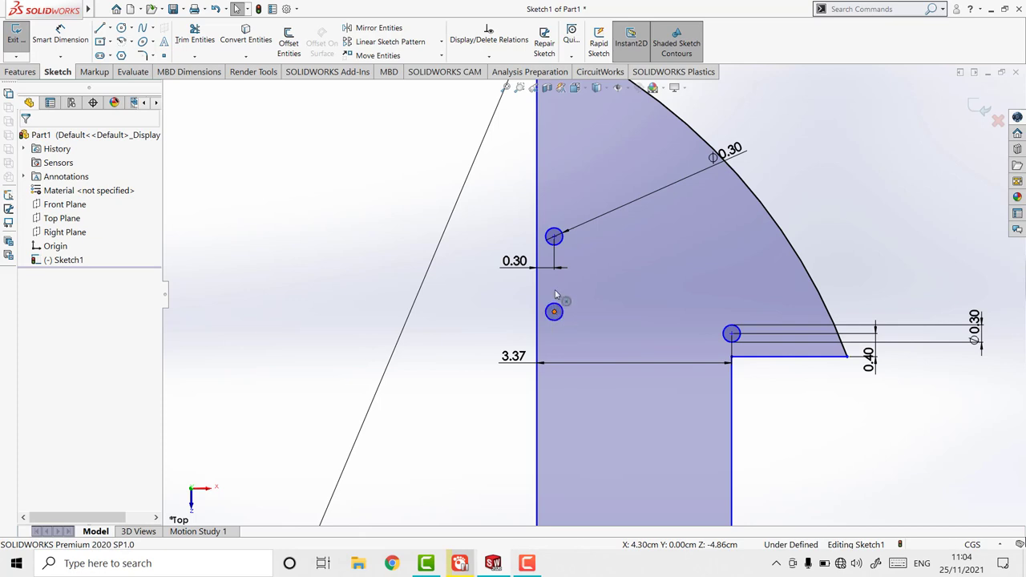
left_click_drag(555, 293, 554, 275)
Set the vertical spacing between the two slot-wall circle centres to 0.50 cm.
key("Escape")
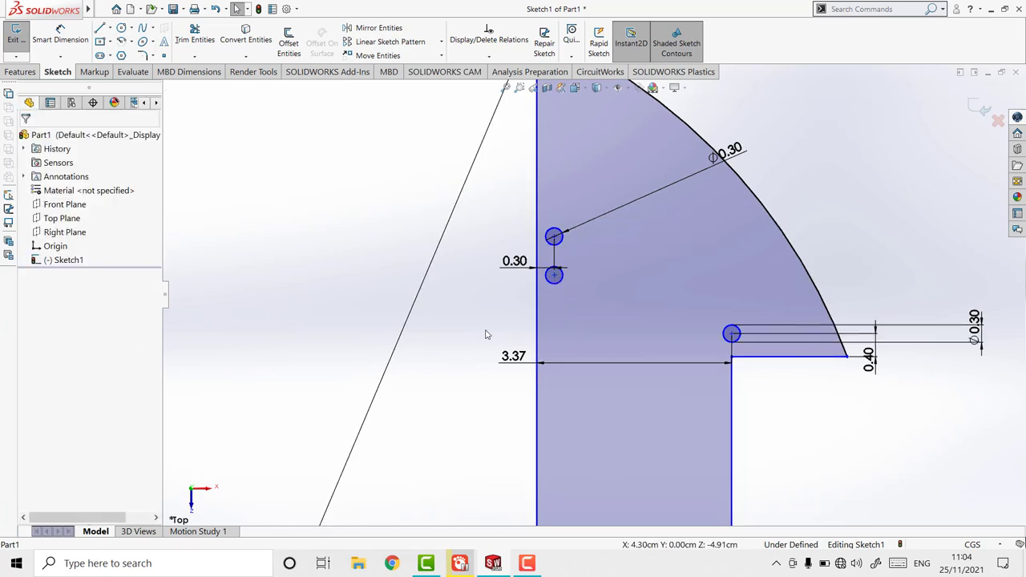
key("d")
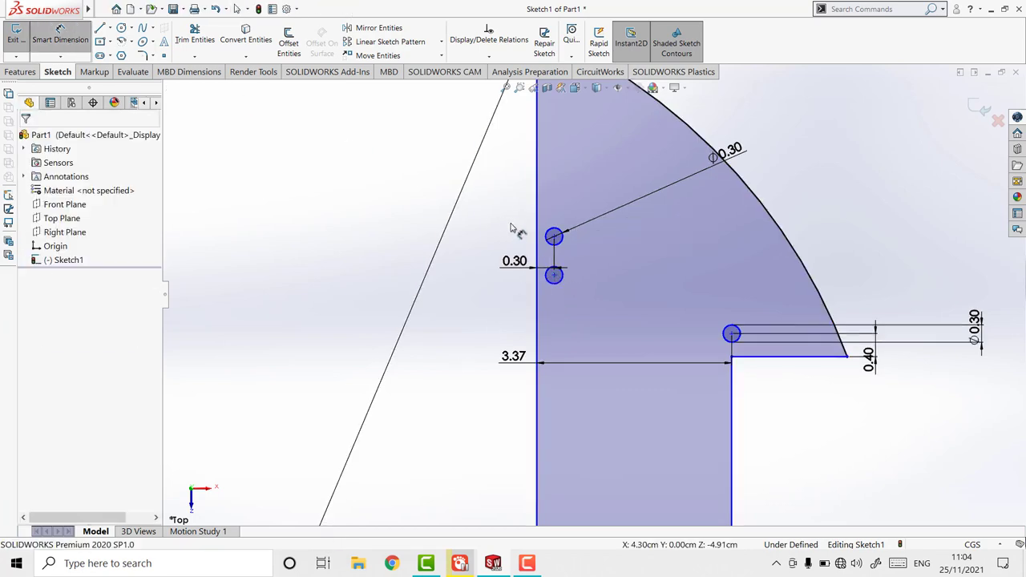
left_click(555, 275)
key("Escape")
key("Escape")
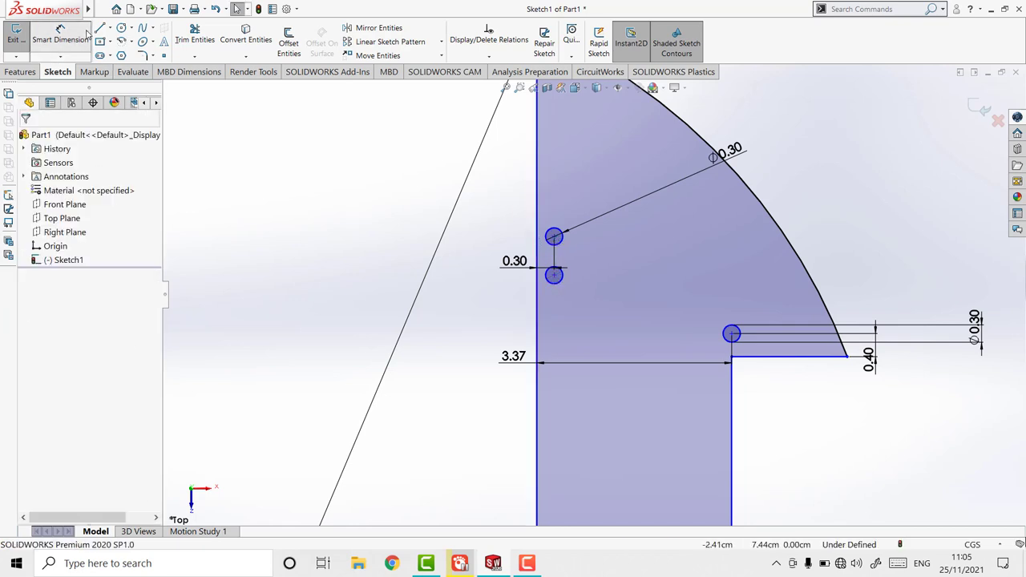
left_click(60, 36)
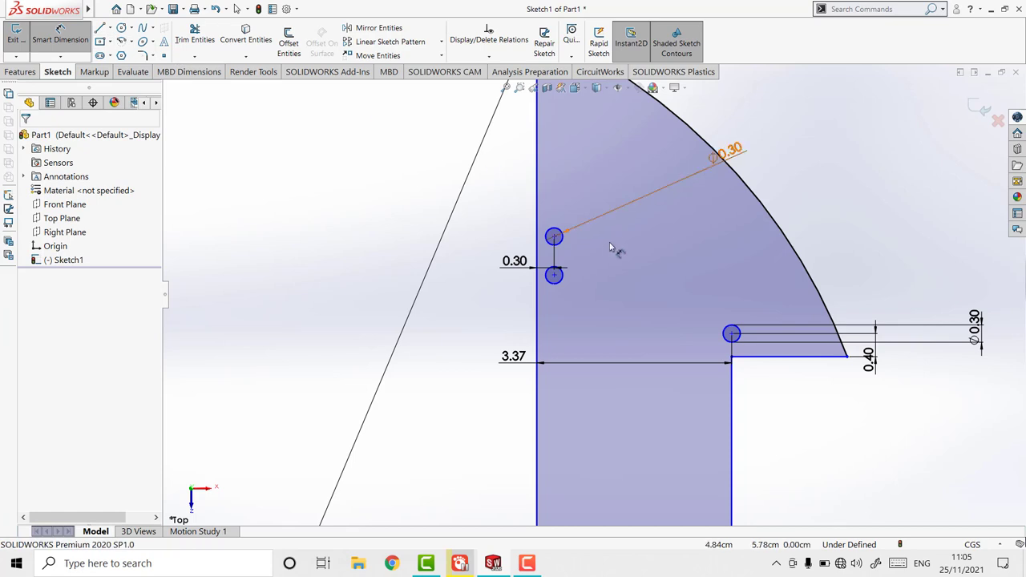
left_click(554, 237)
left_click(554, 275)
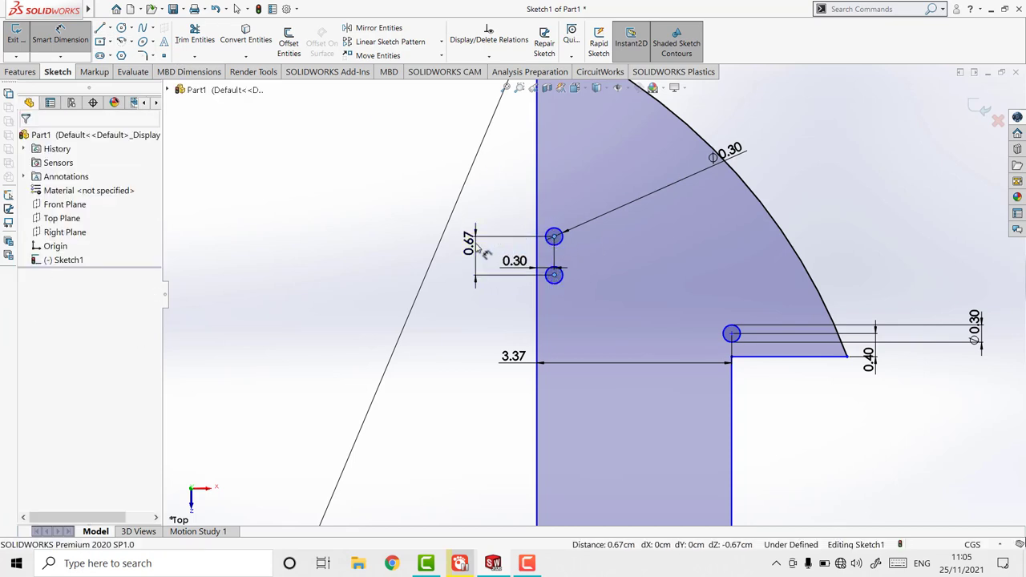
left_click(480, 250)
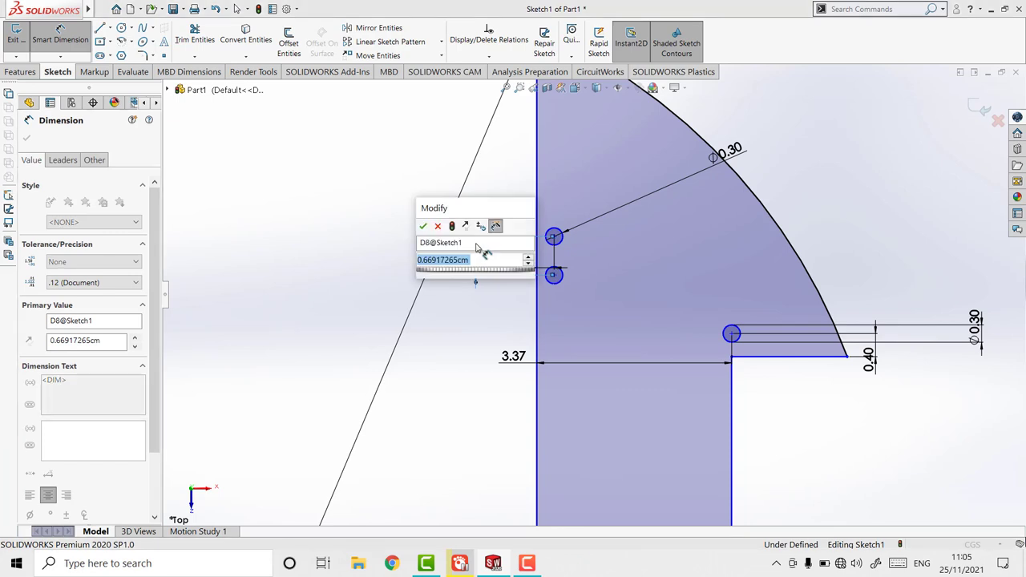
type("0.5")
key("Return")
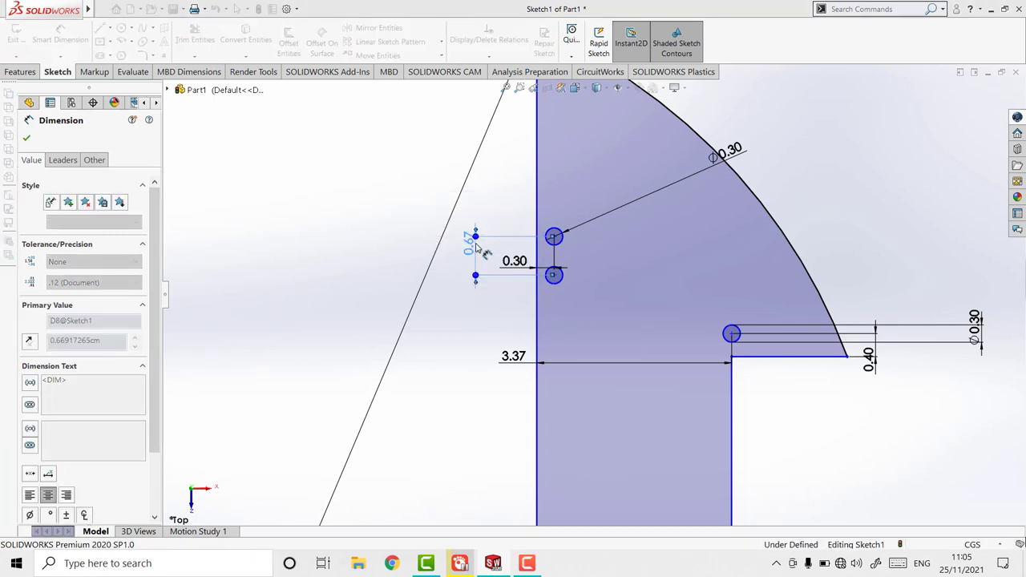
key("Escape")
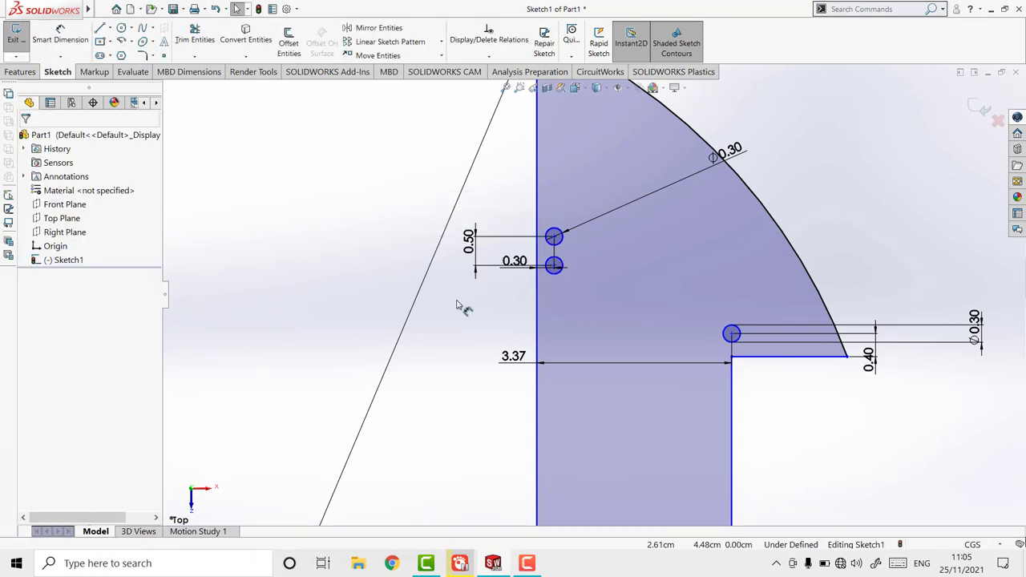
scroll(457, 305, "down", 3)
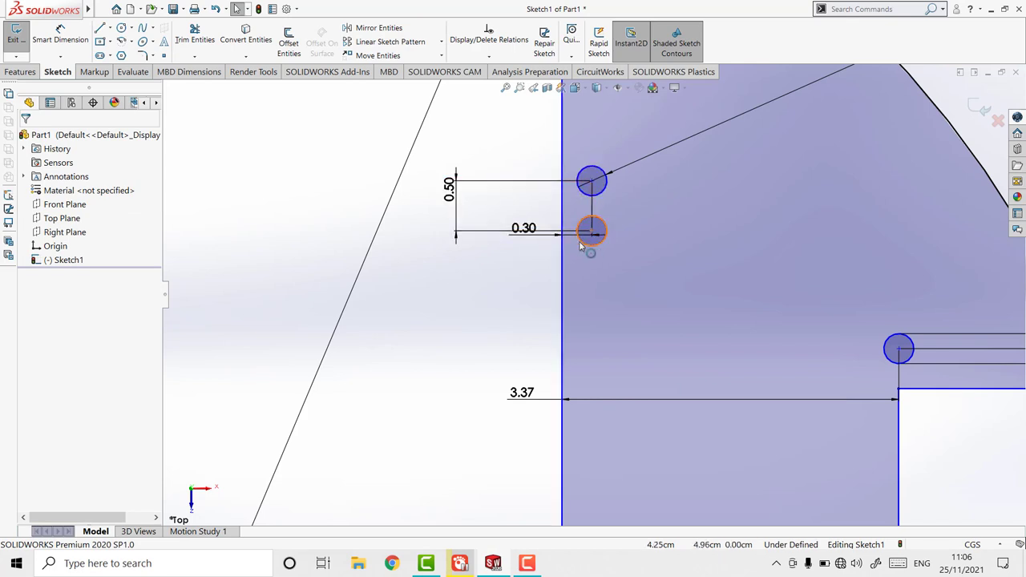
Mirror both slot-wall holes about the Right Plane to the U-slot's left wall.
left_click(368, 28)
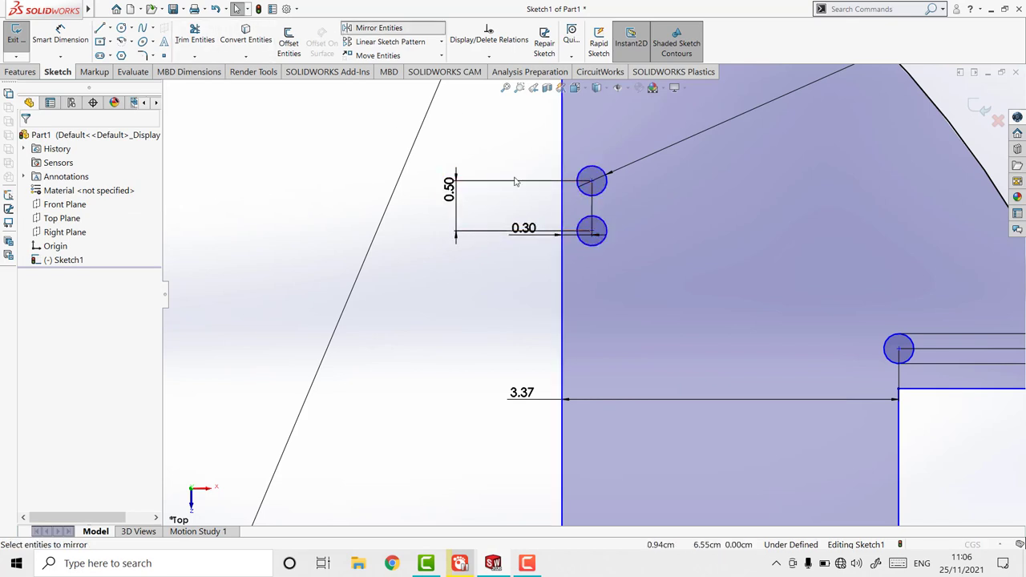
left_click(593, 232)
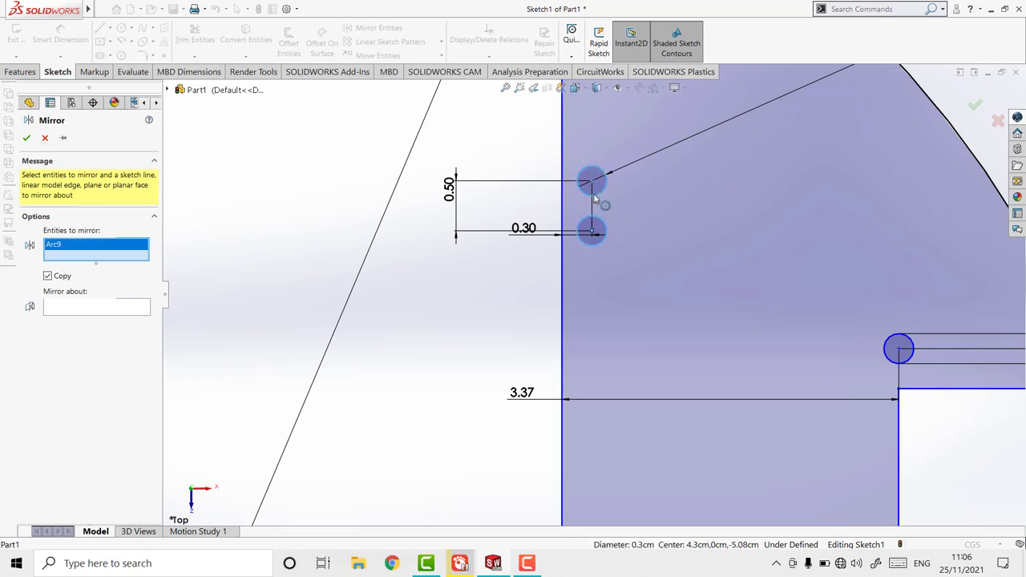
left_click(595, 195)
left_click(121, 321)
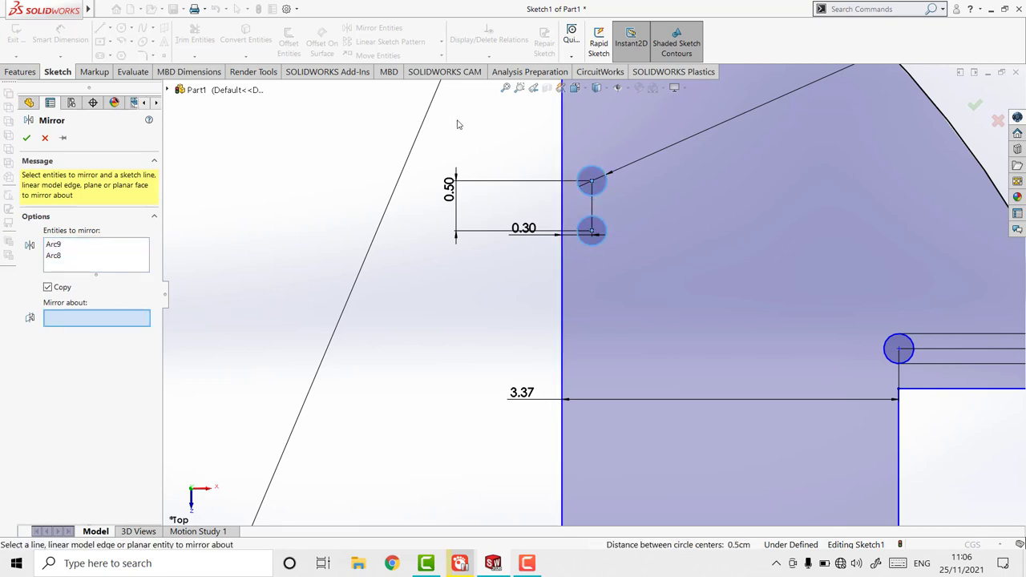
left_click(505, 94)
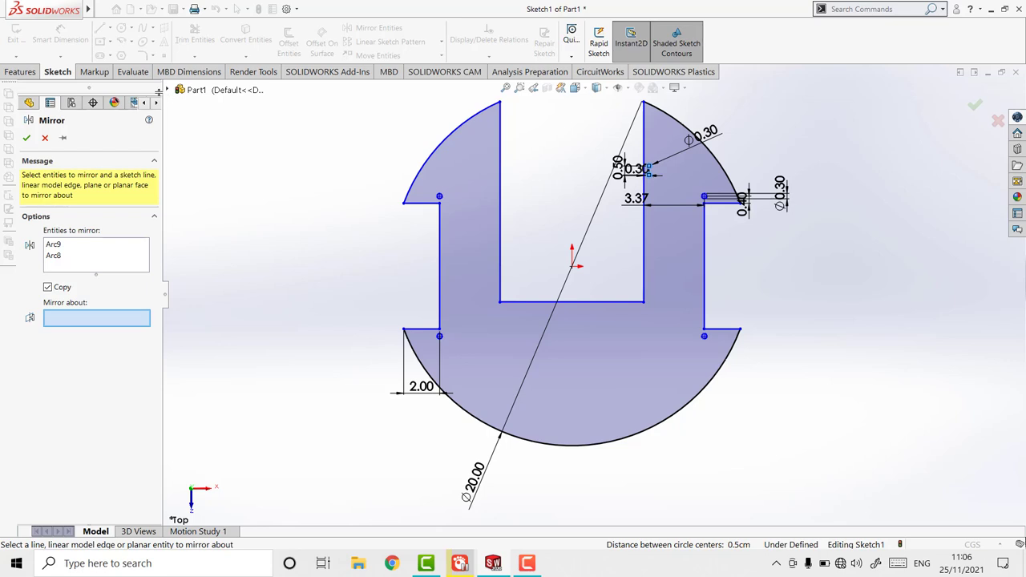
left_click(170, 90)
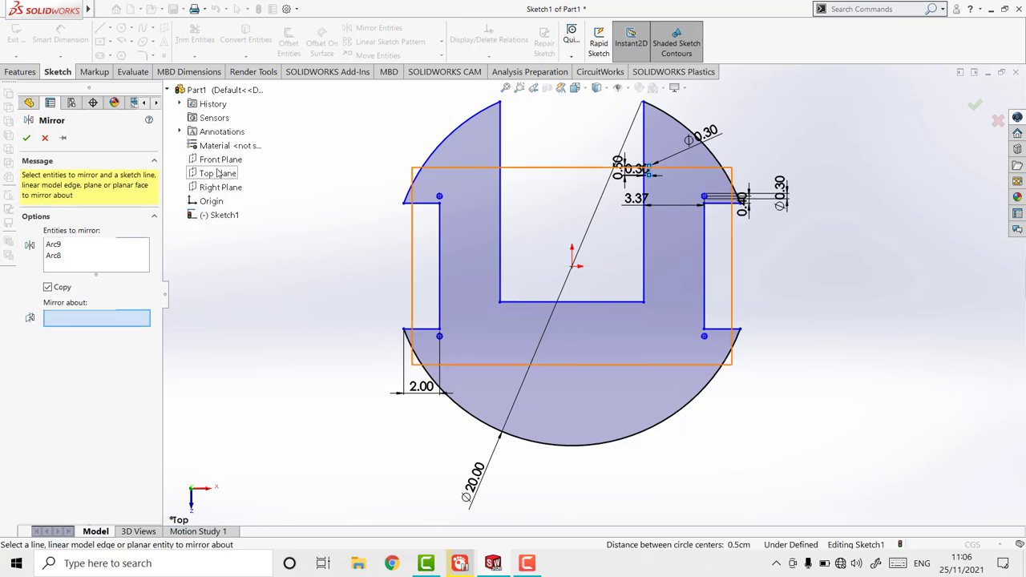
left_click(221, 164)
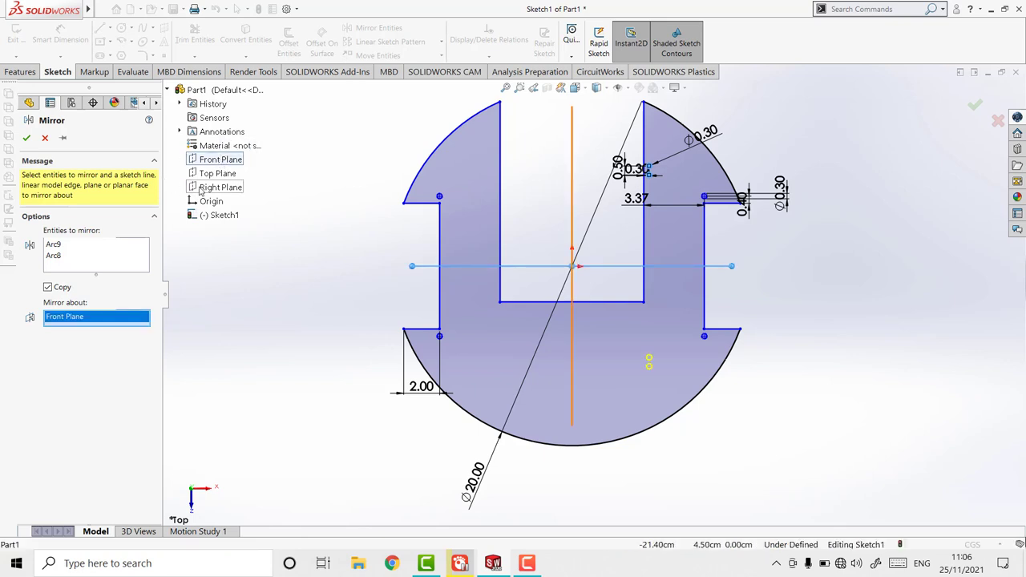
left_click(201, 189)
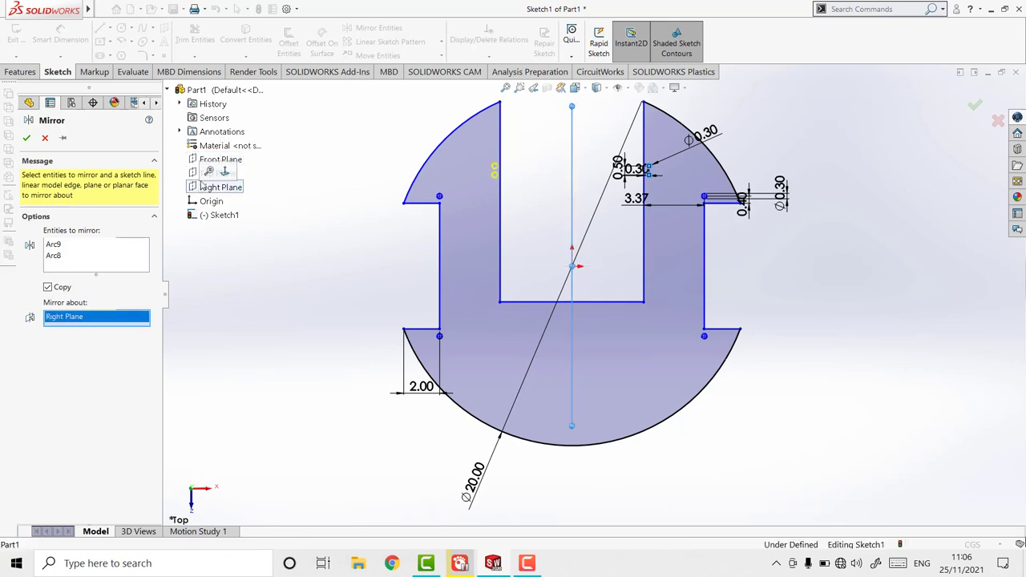
left_click(28, 139)
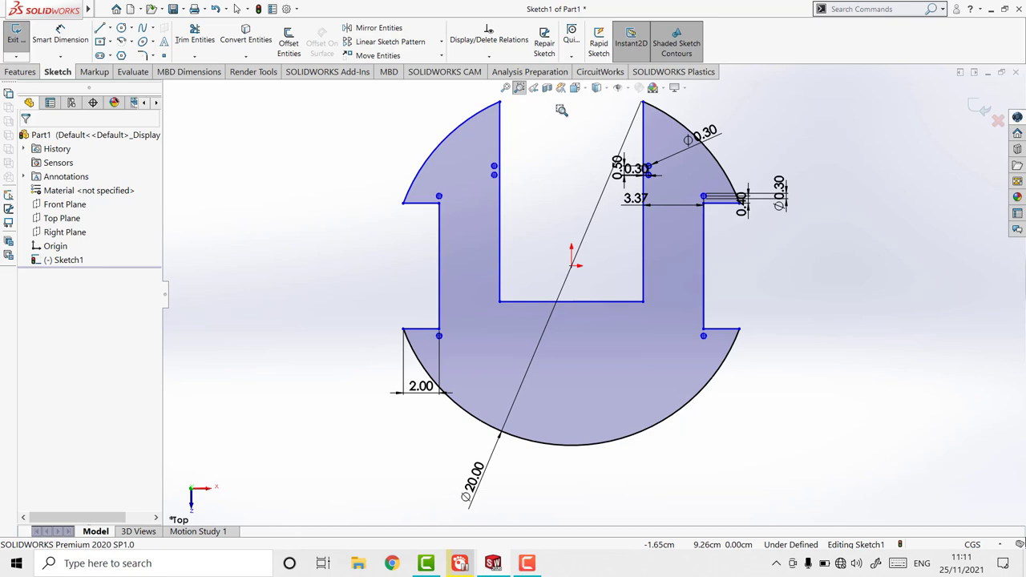
Add a vertical construction centreline through the small holes' centres.
left_click(519, 87)
left_click_drag(598, 99, 729, 174)
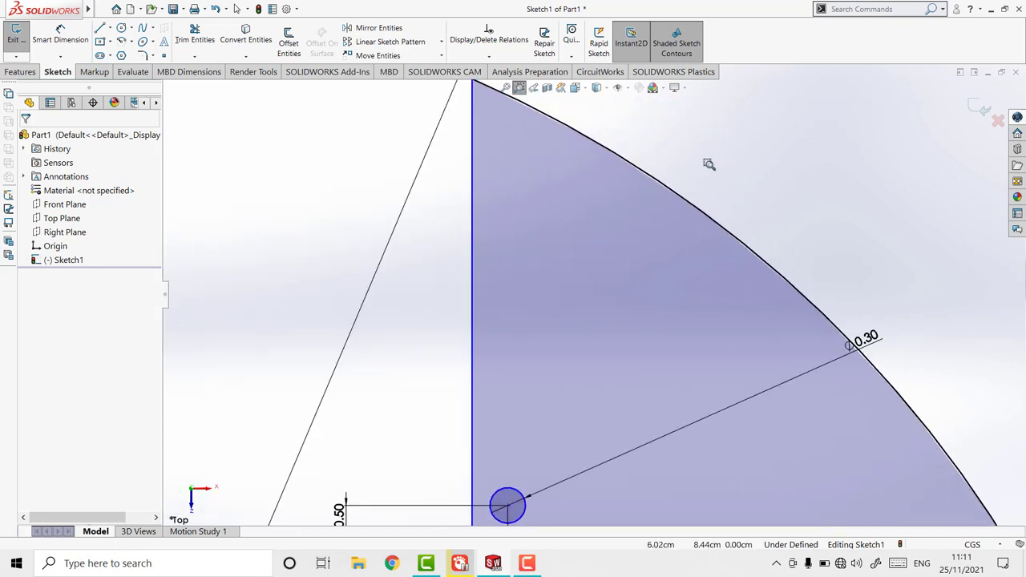
key("Escape")
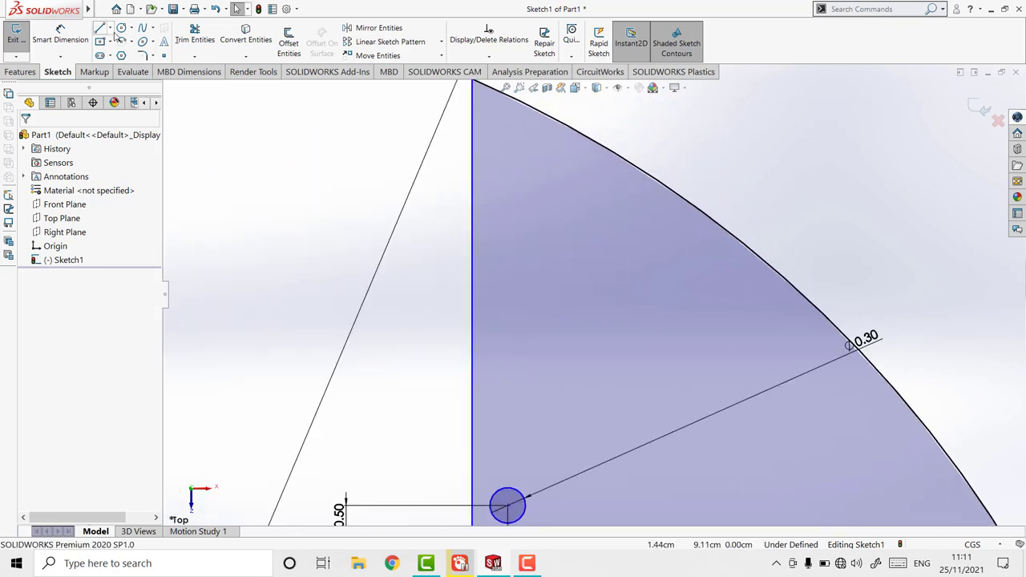
left_click(110, 28)
left_click(126, 53)
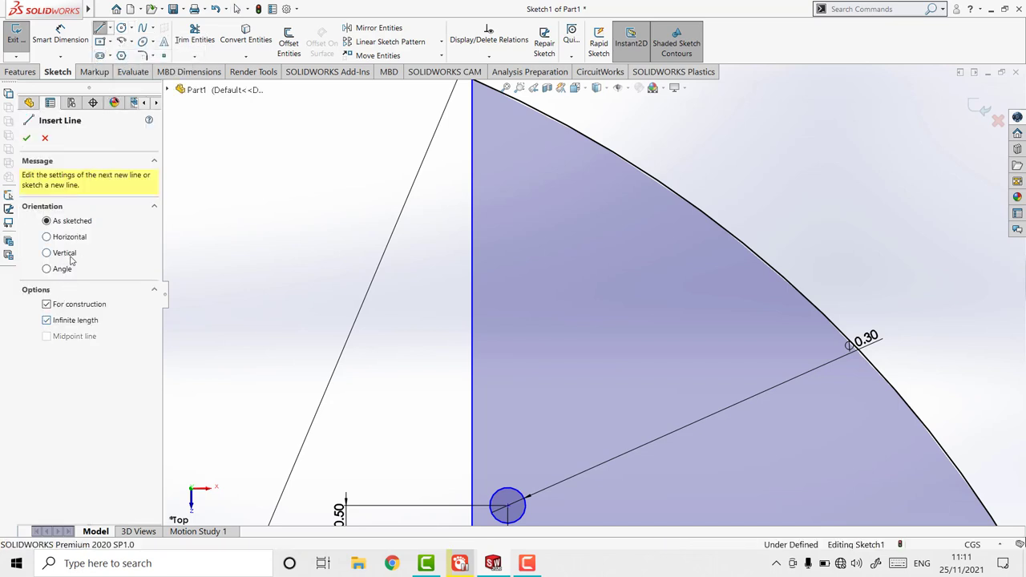
left_click(70, 253)
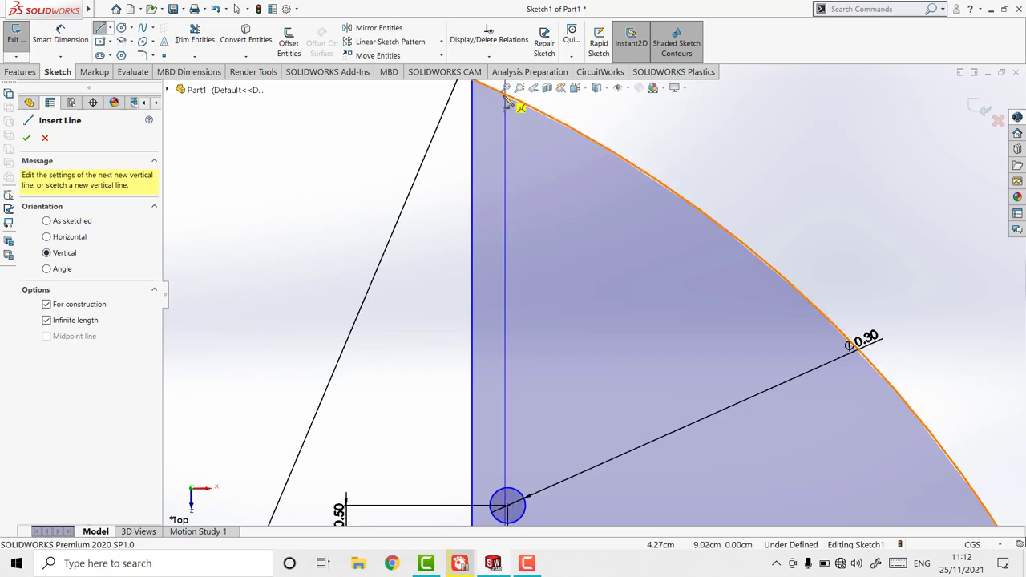
left_click(507, 505)
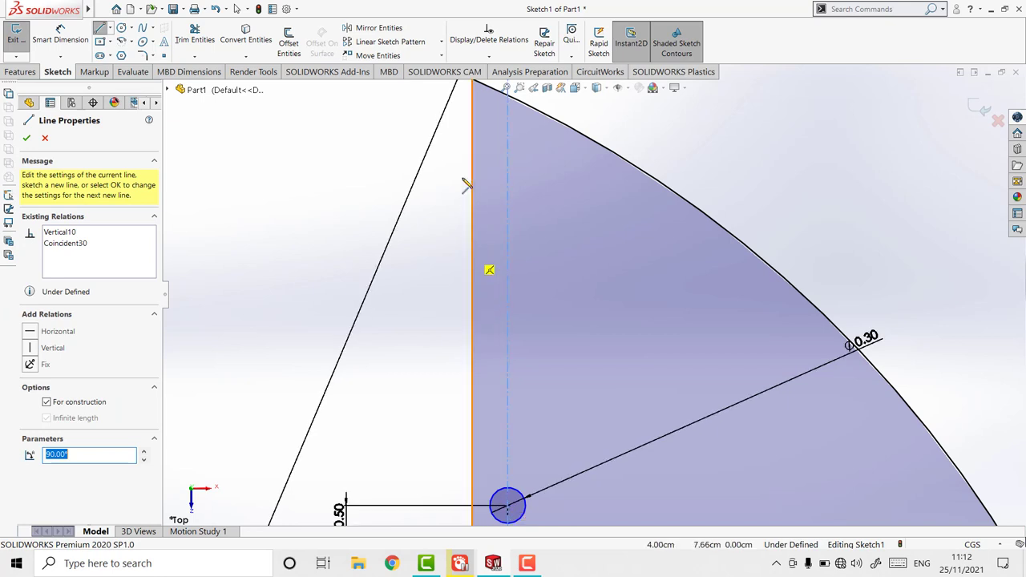
key("Escape")
Add an infinite horizontal construction centreline just below the U-slot's bottom edge.
left_click(506, 87)
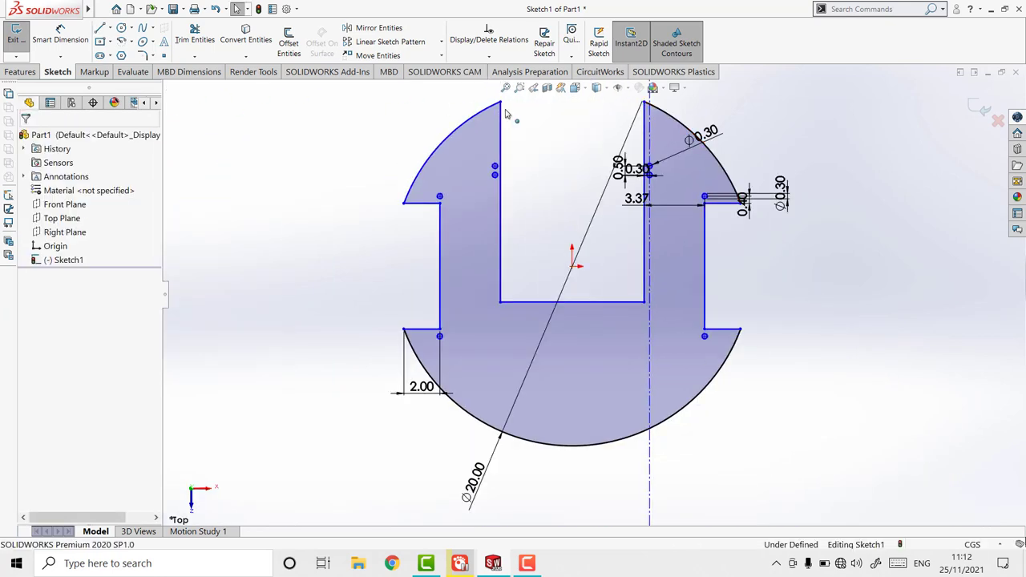
left_click(520, 87)
left_click_drag(431, 251, 686, 357)
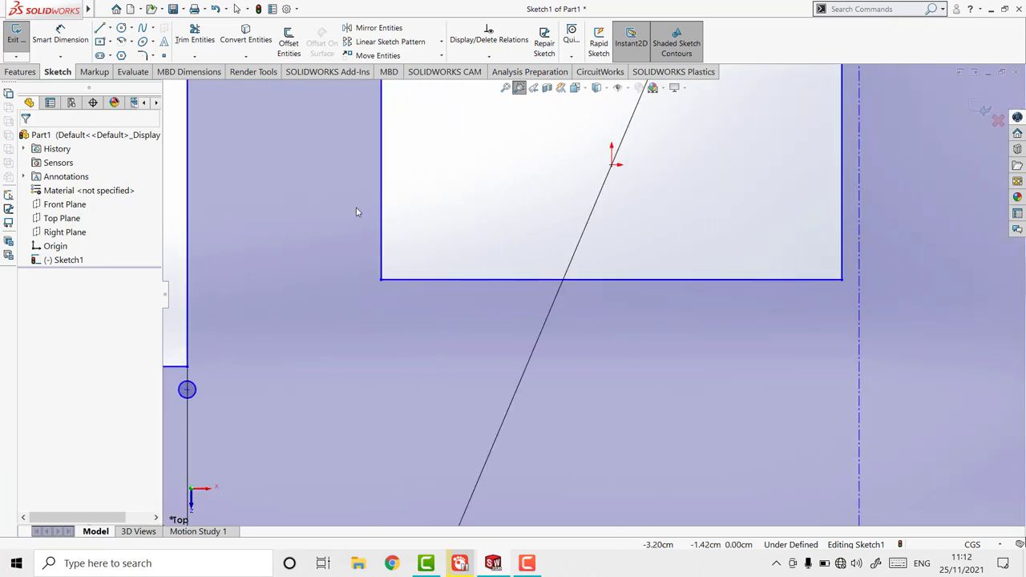
key("Escape")
left_click(111, 29)
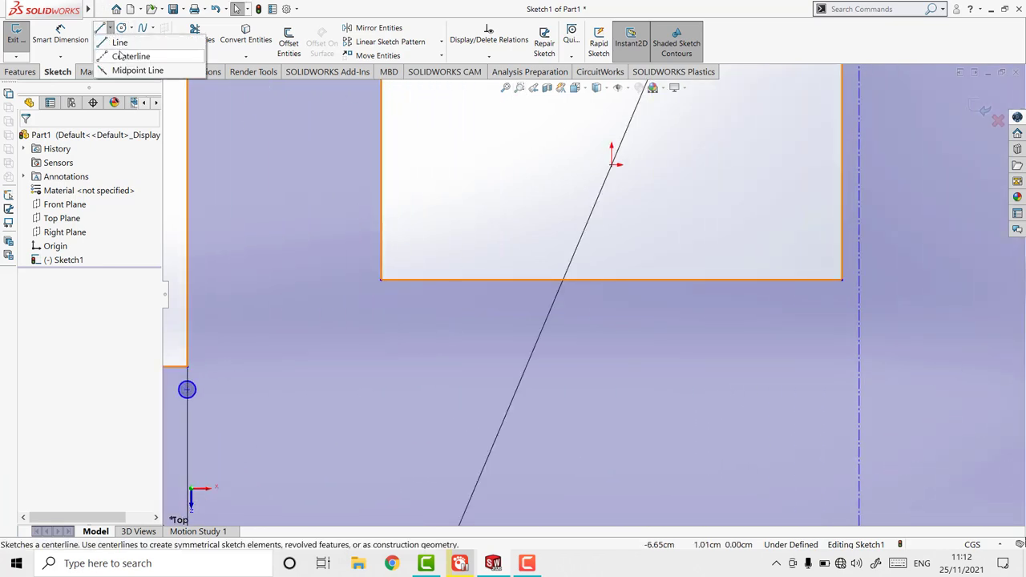
left_click(119, 57)
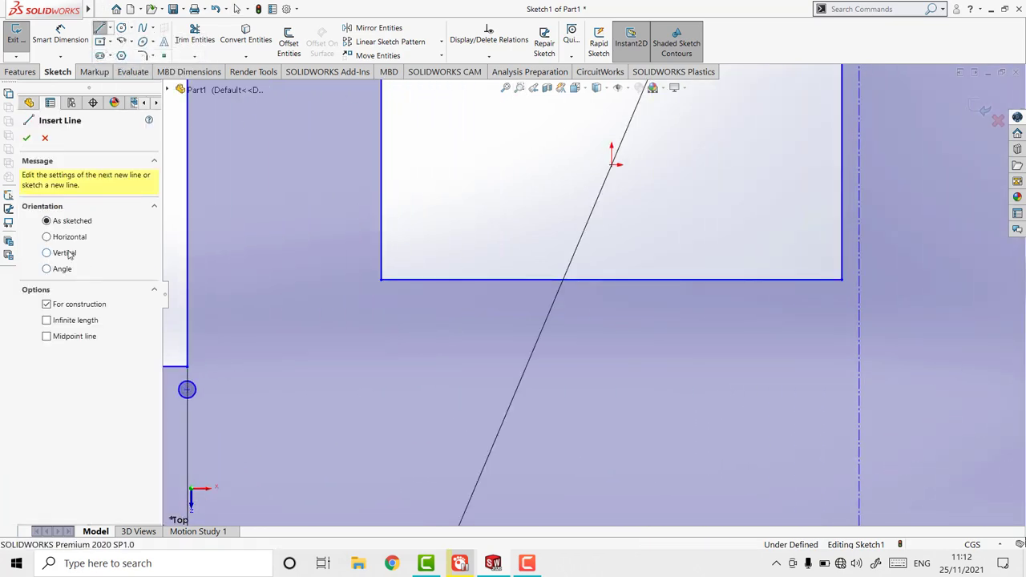
left_click(69, 253)
left_click(60, 322)
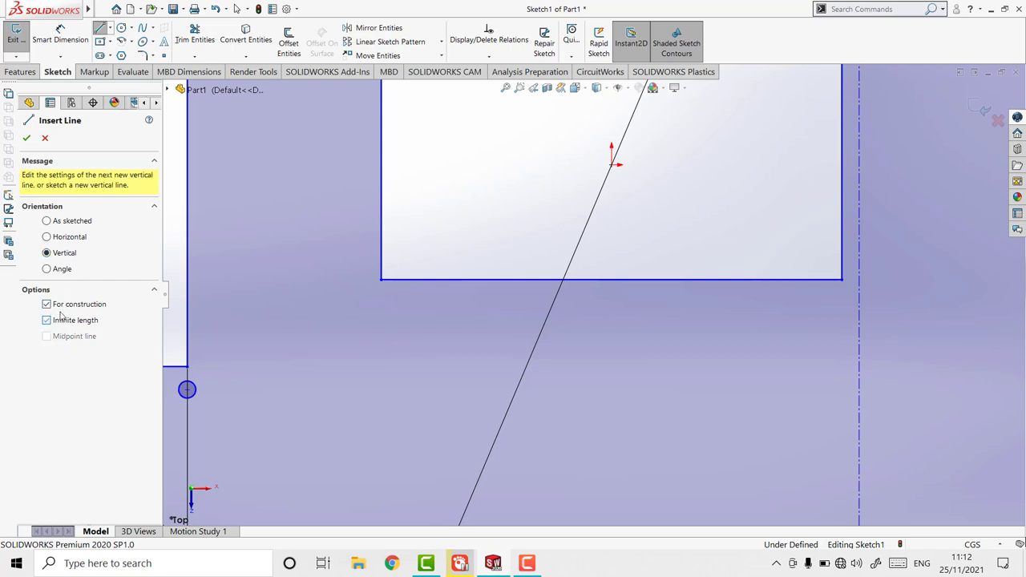
left_click(69, 238)
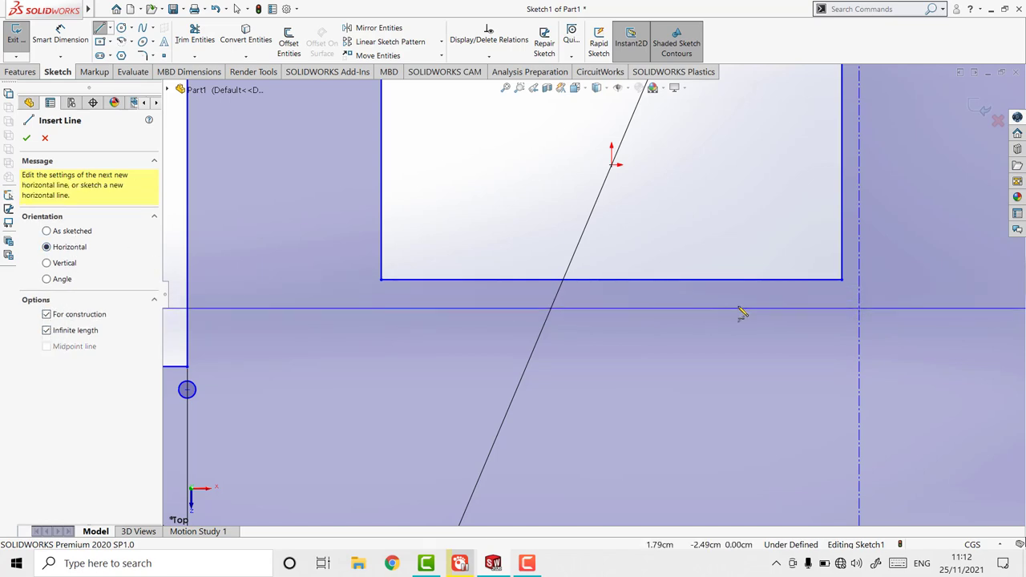
left_click(857, 309)
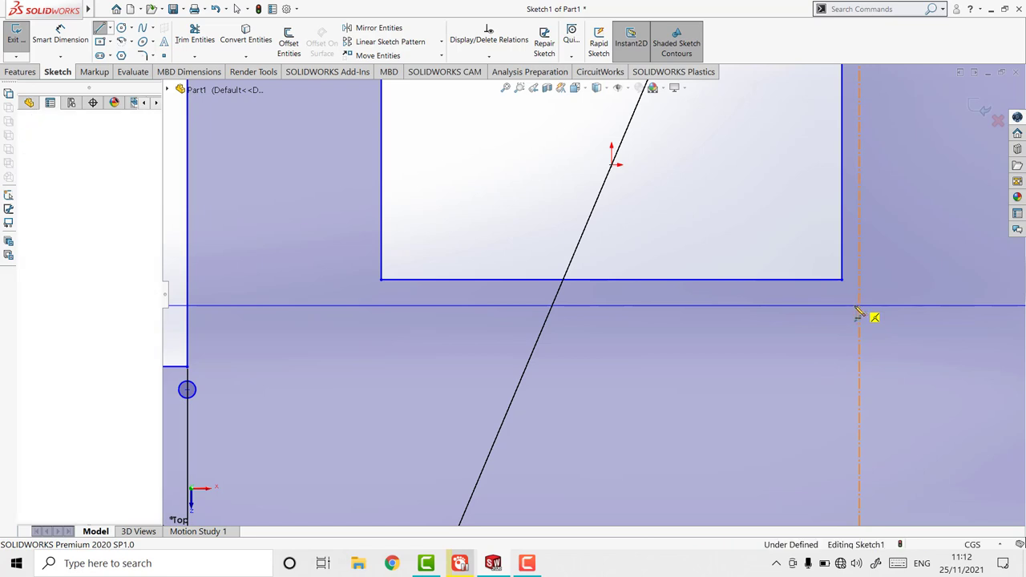
key("Escape")
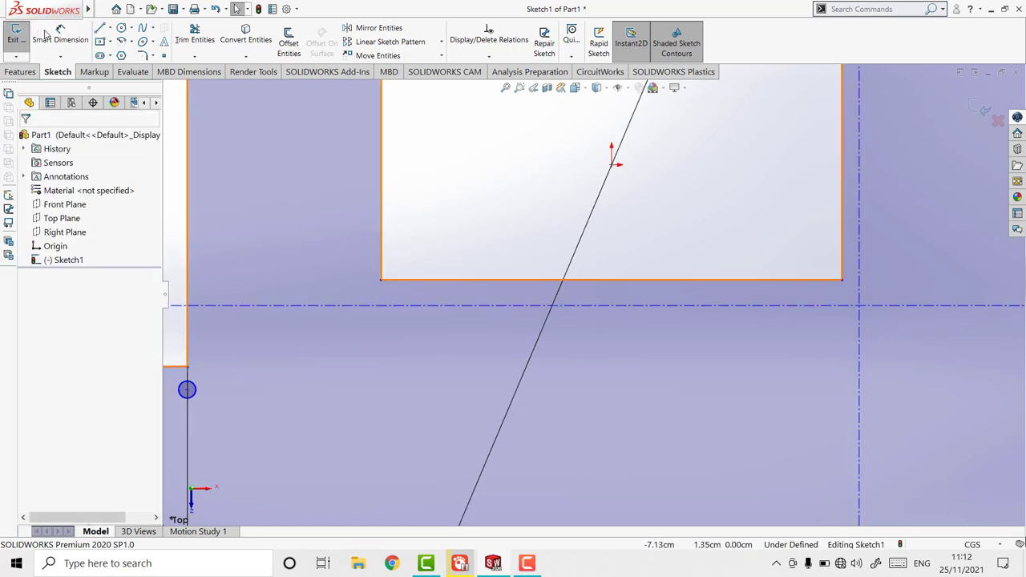
Dimension the horizontal centreline 0.3 cm below the U-slot's bottom edge, then fit the view.
left_click(54, 35)
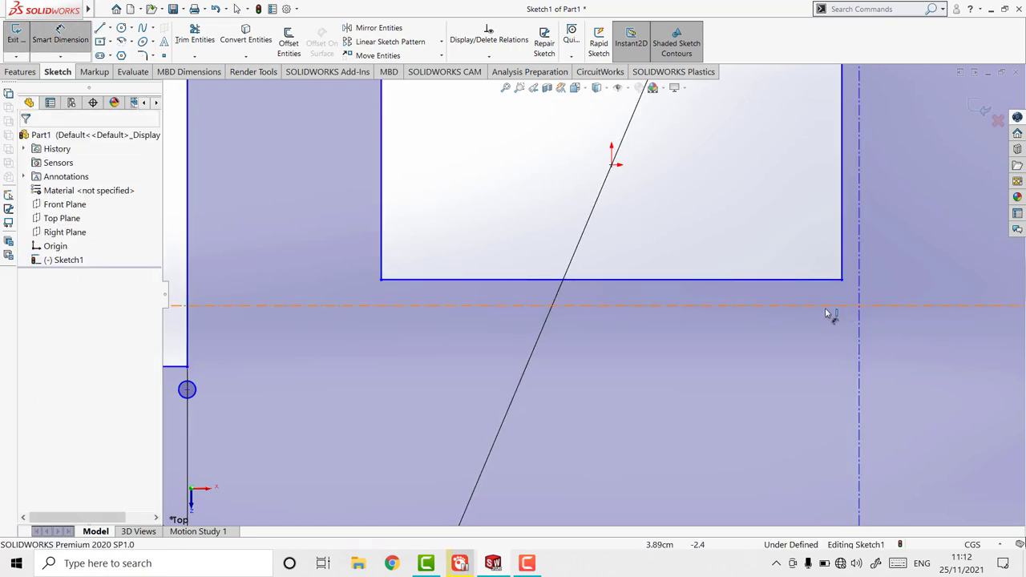
left_click(428, 308)
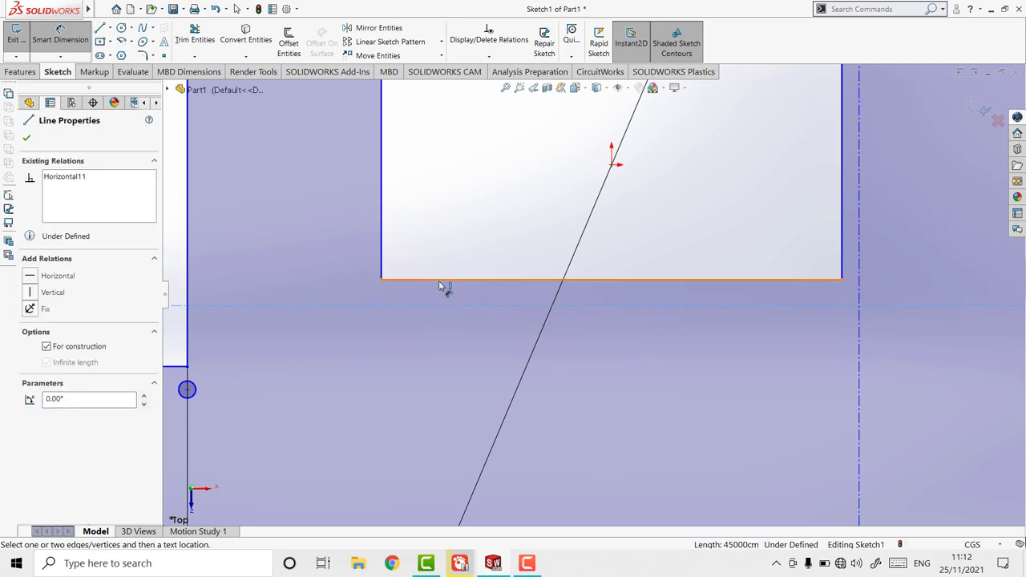
left_click(440, 281)
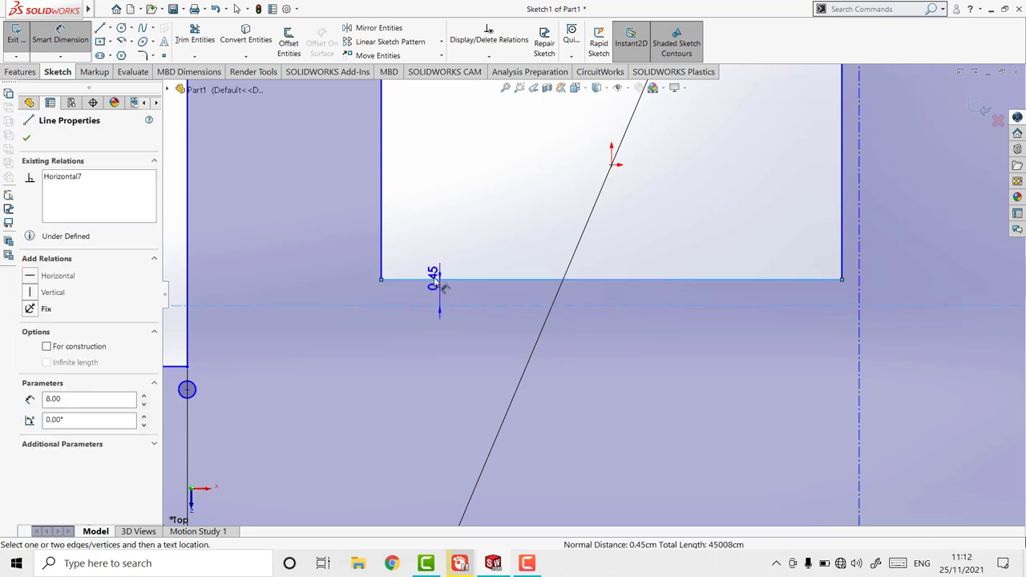
left_click(365, 282)
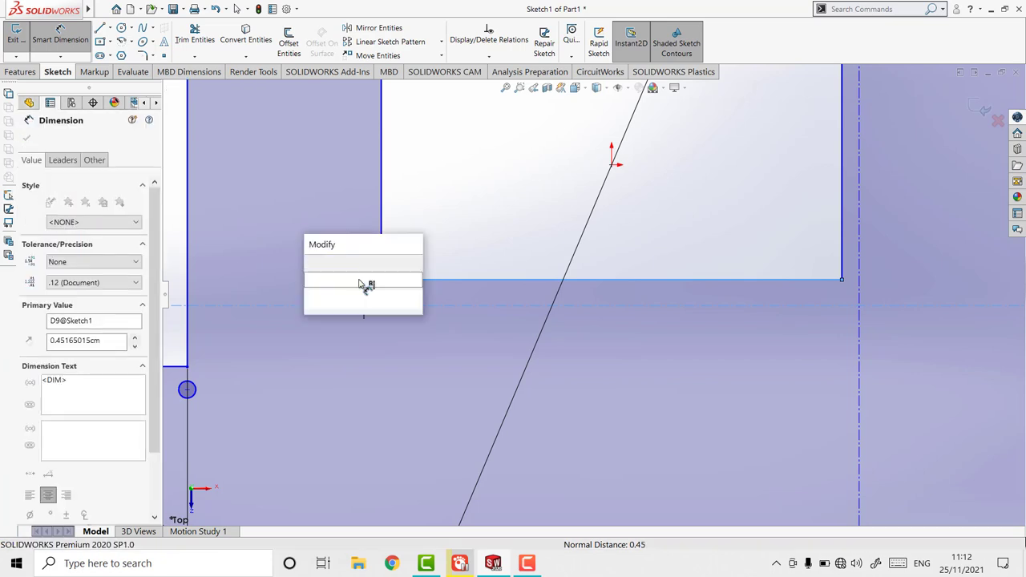
type("0.3")
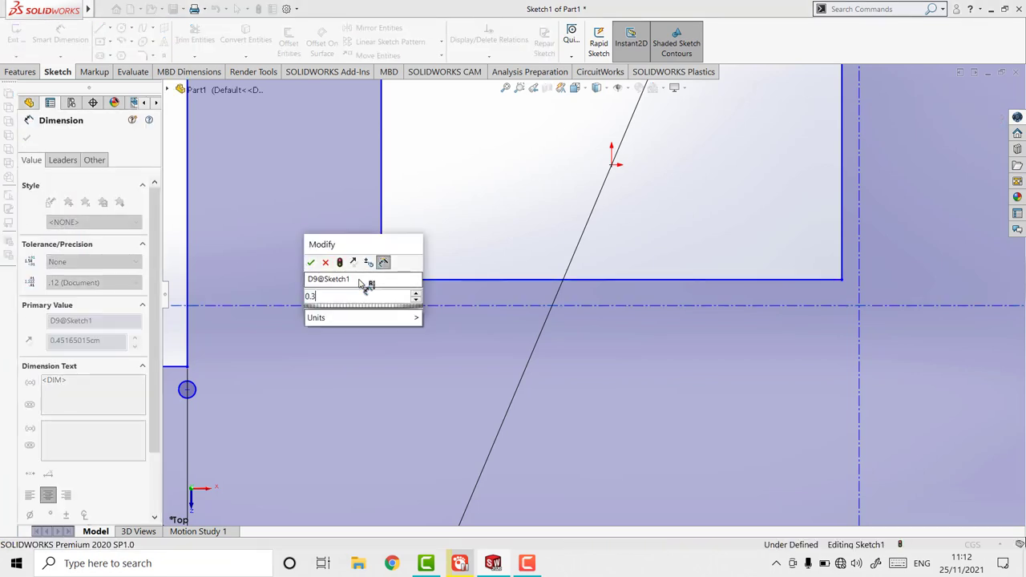
key("Return")
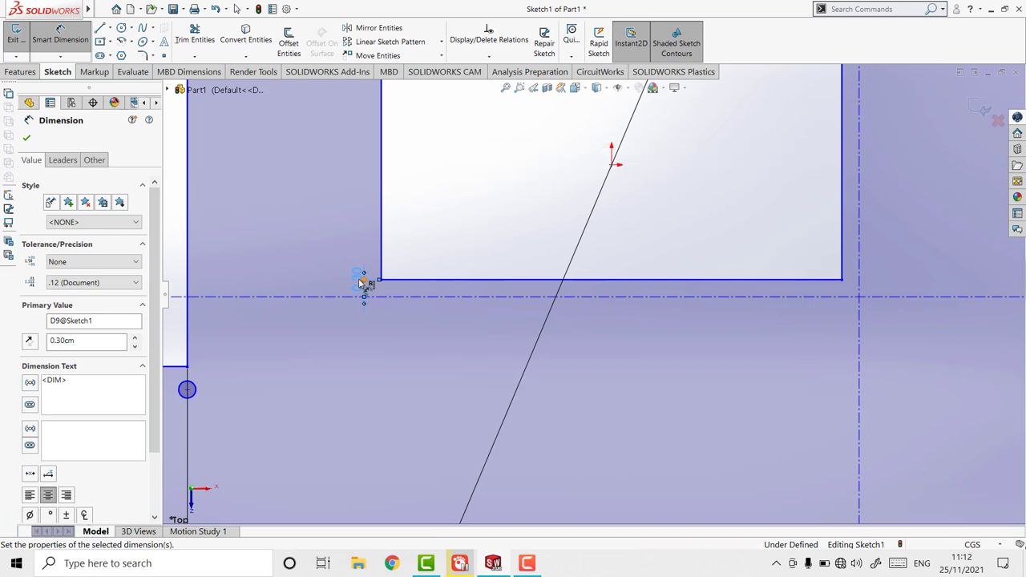
key("Escape")
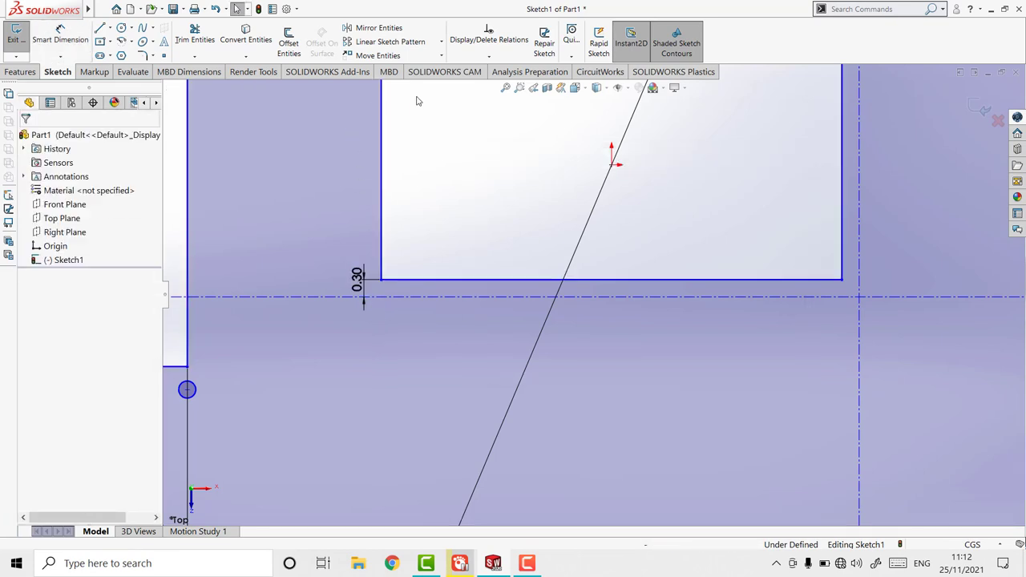
left_click(507, 88)
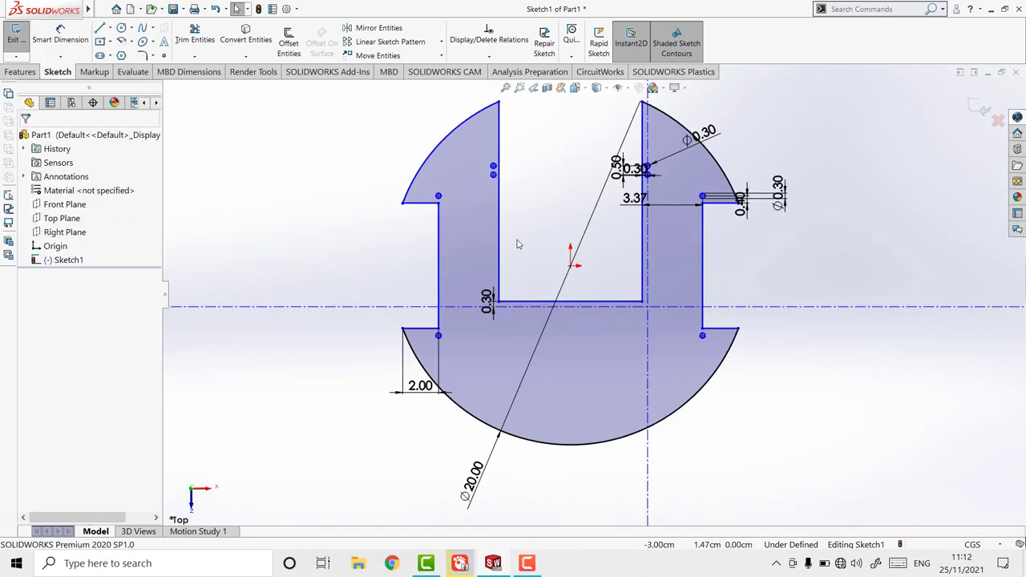
Draw a small circle centred on the horizontal centreline and give it a 0.30 cm diameter.
scroll(549, 313, "down", 6)
left_click(121, 28)
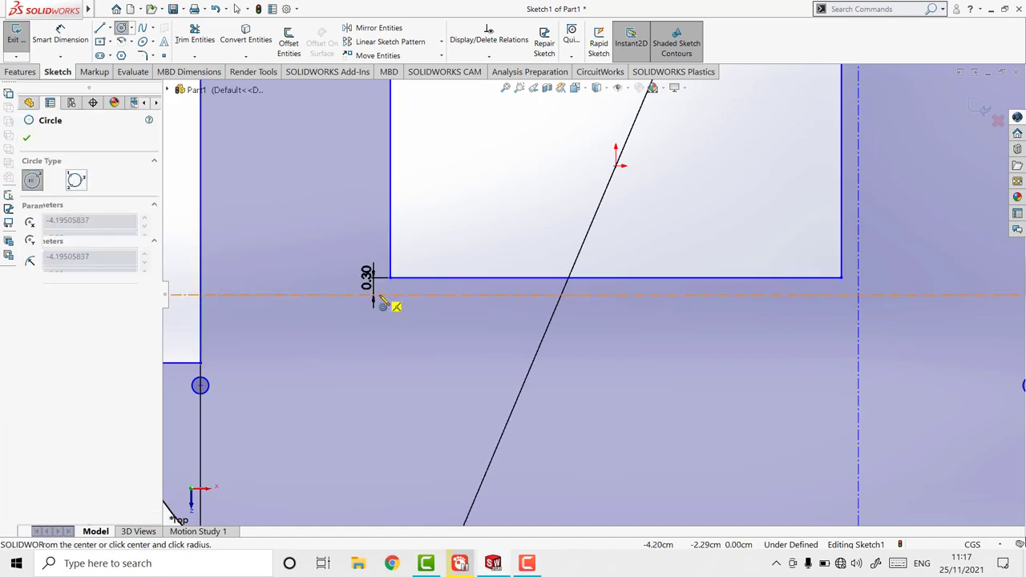
left_click(380, 295)
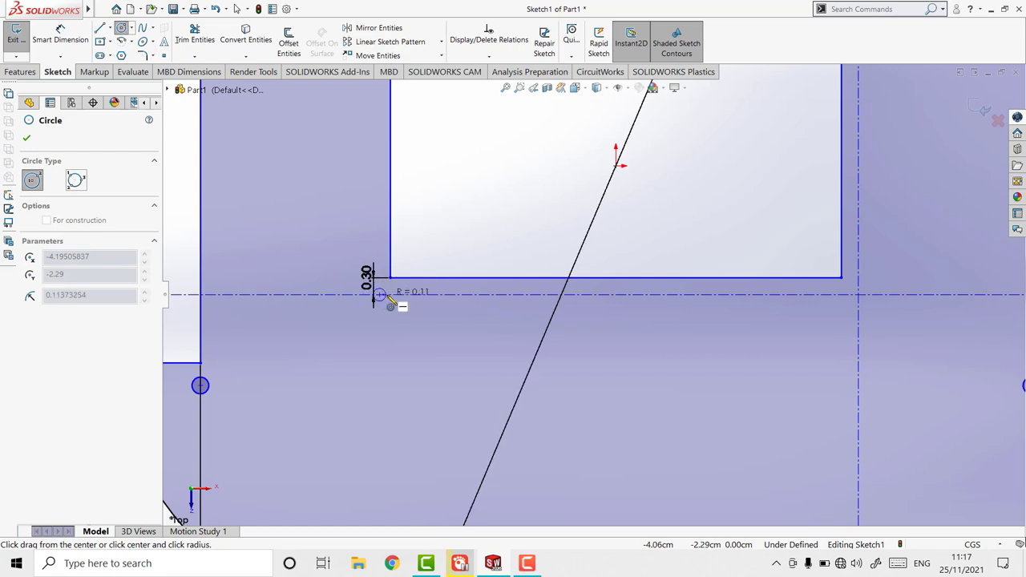
left_click(393, 301)
key("Escape")
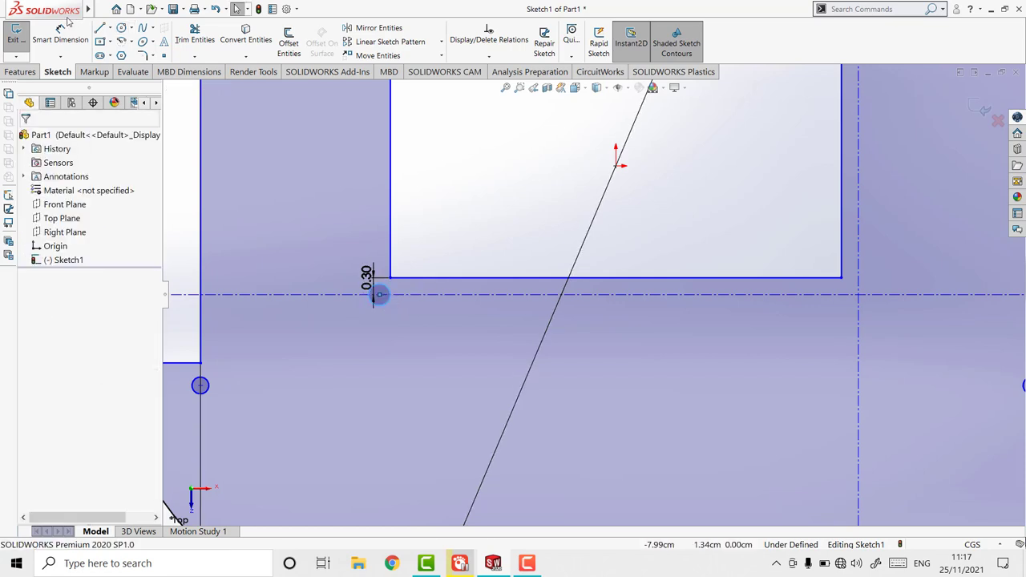
left_click(371, 301)
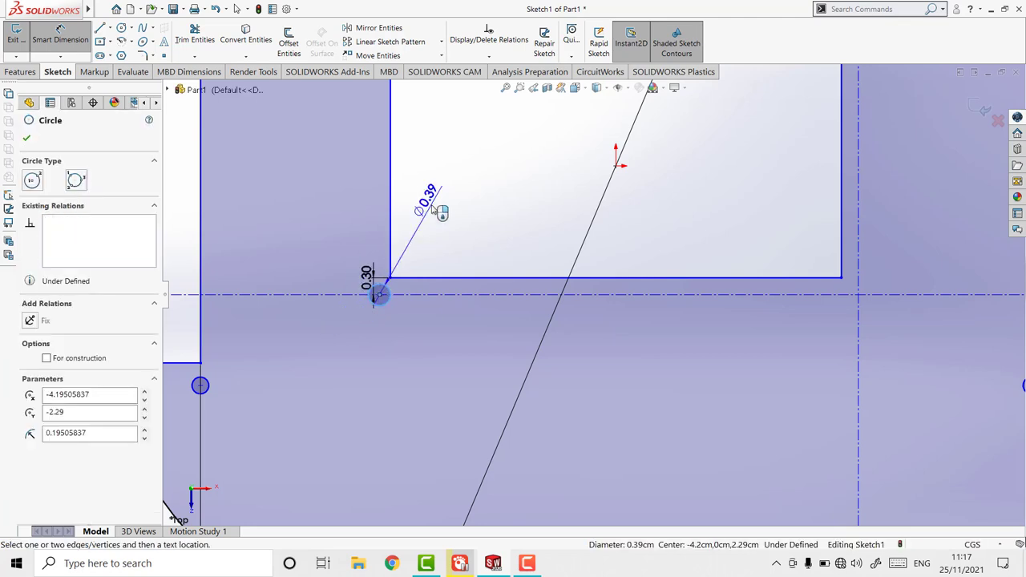
left_click(433, 210)
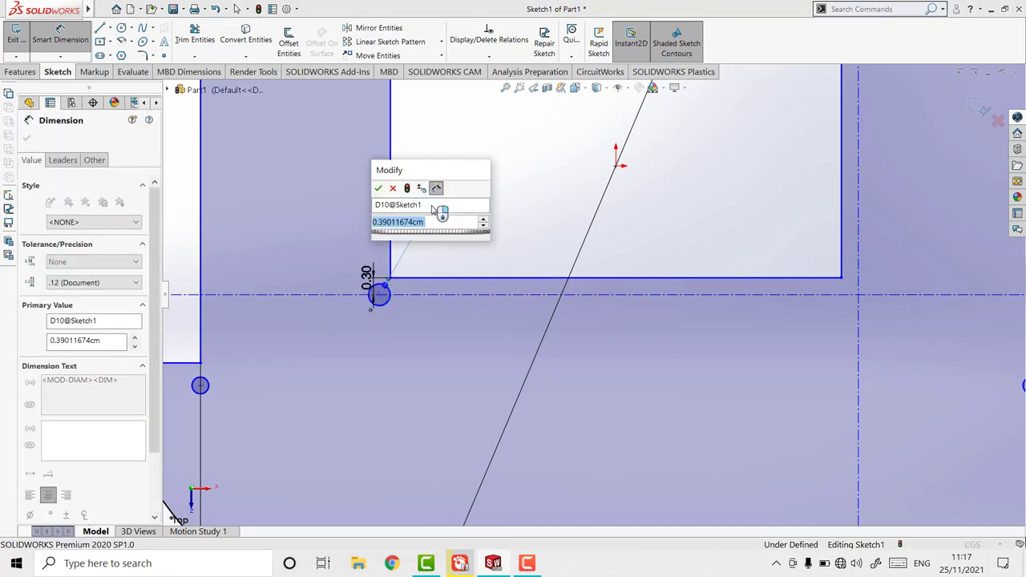
type("0.3")
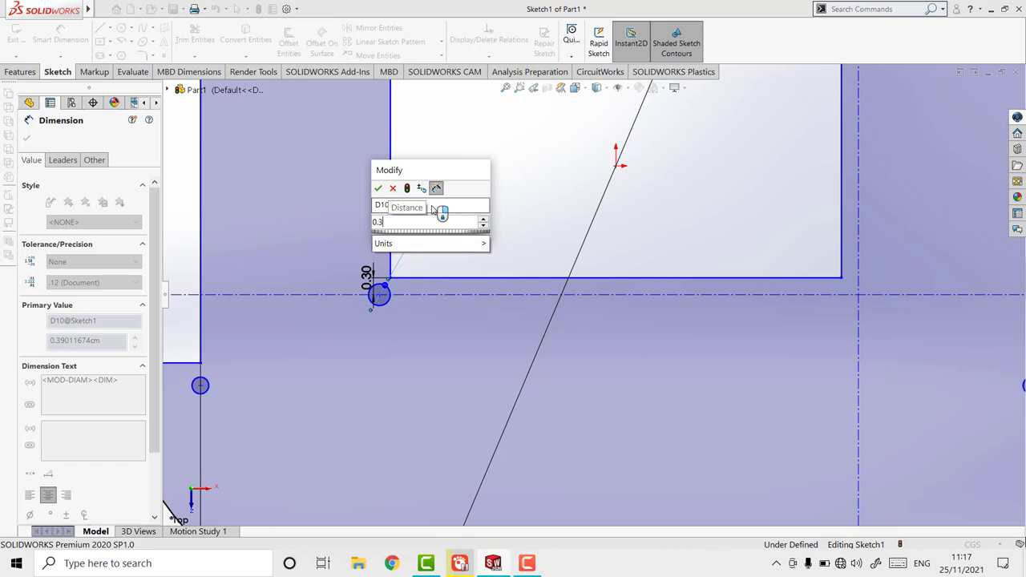
key("Escape")
key("Escape")
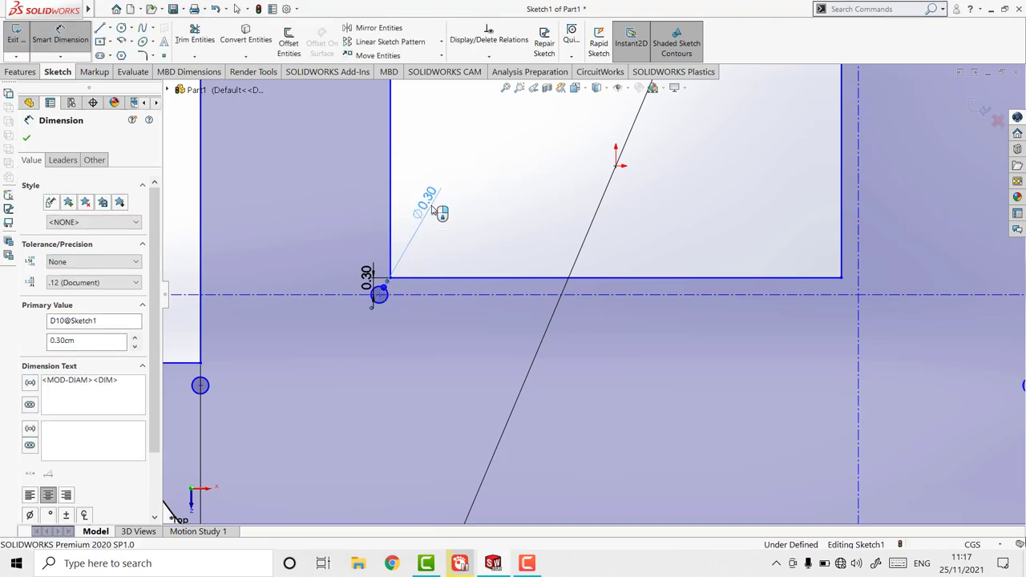
Mirror the small hole's arc about the Right Plane.
key("f")
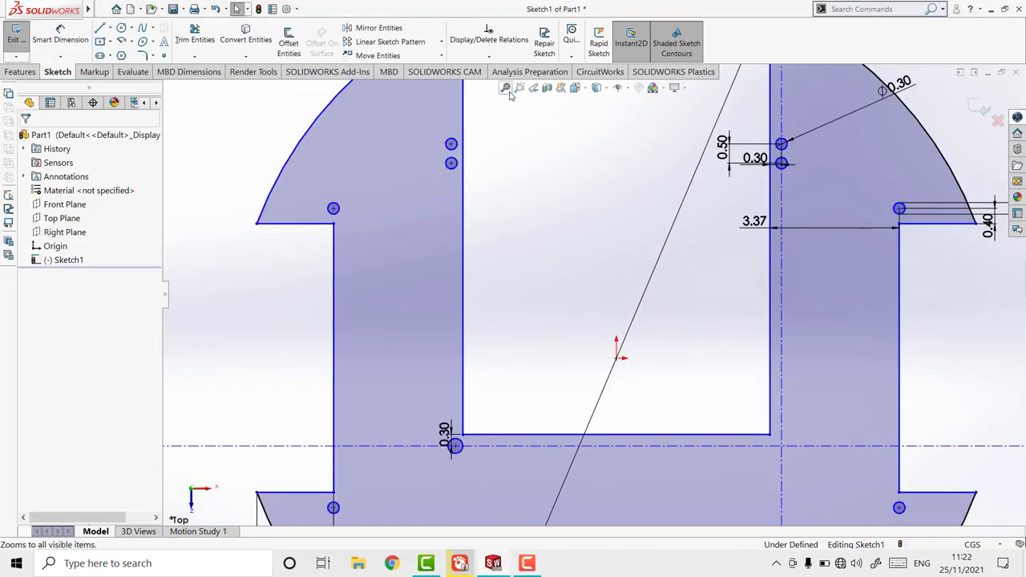
left_click(380, 30)
left_click(496, 312)
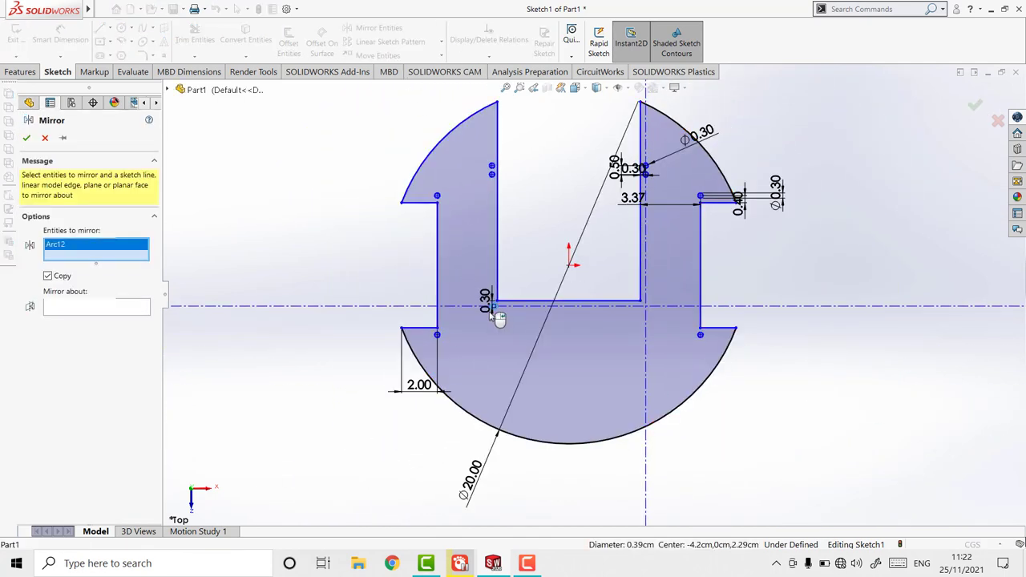
left_click(72, 307)
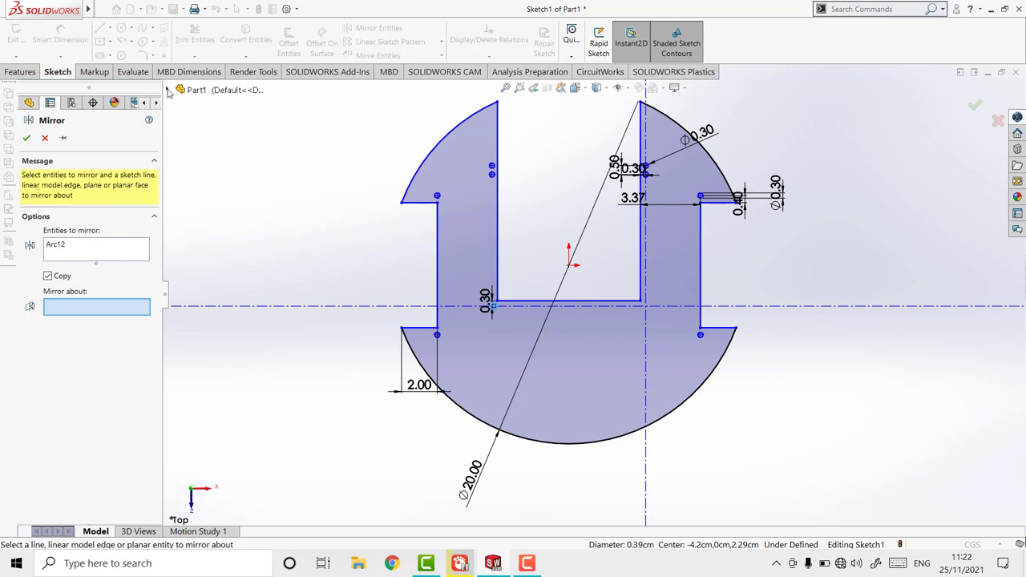
left_click(169, 90)
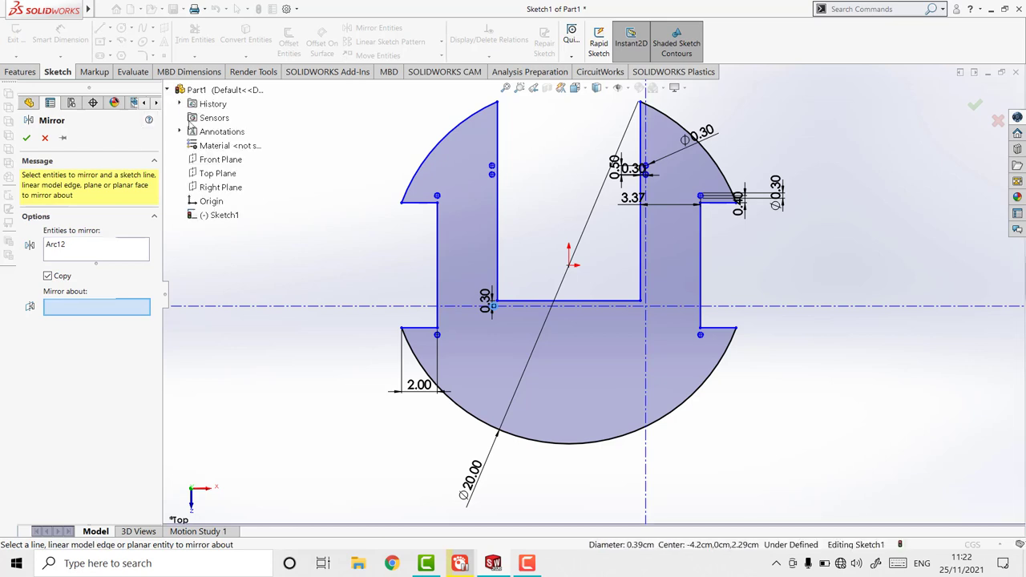
left_click(212, 187)
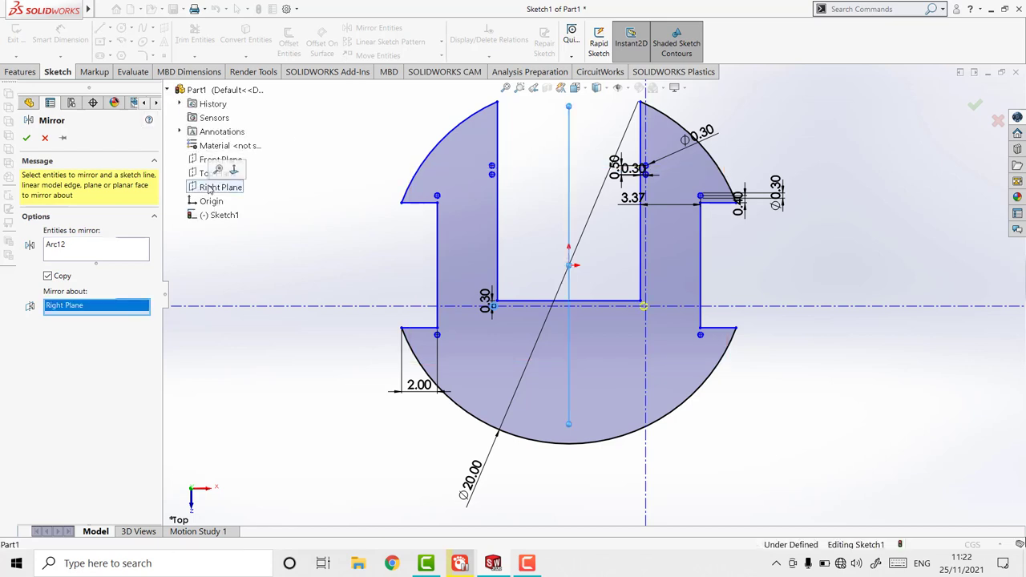
left_click(26, 138)
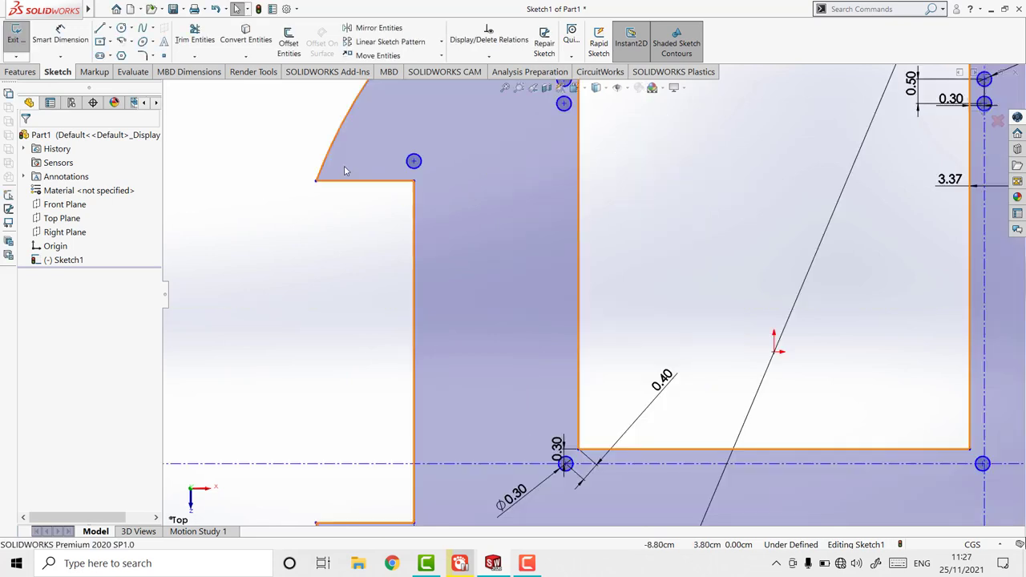
Place the circle's 0.30 vertical dimension and set the upper hole 7.00 cm above the slot bottom.
left_click(60, 34)
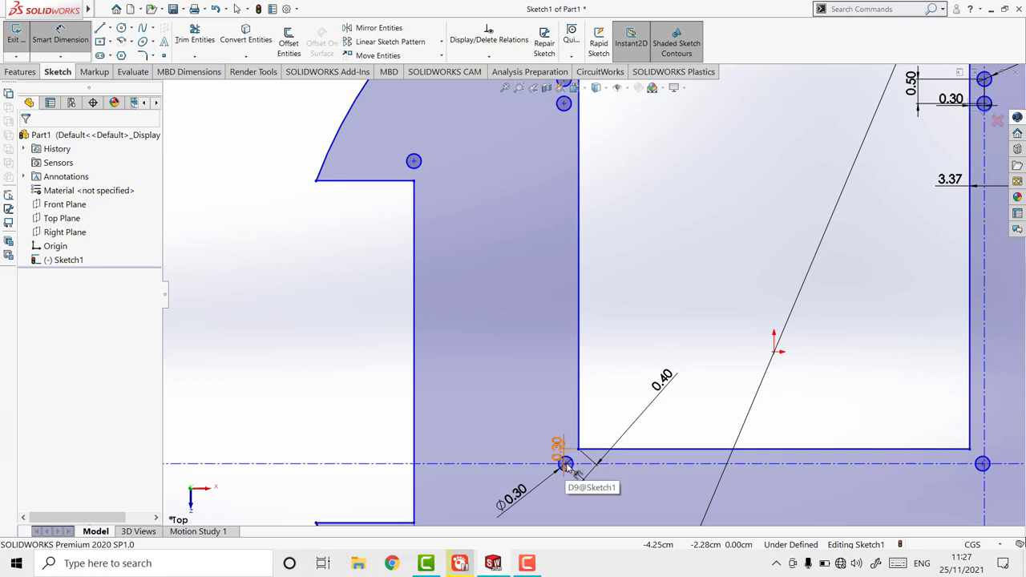
left_click(567, 466)
key("Escape")
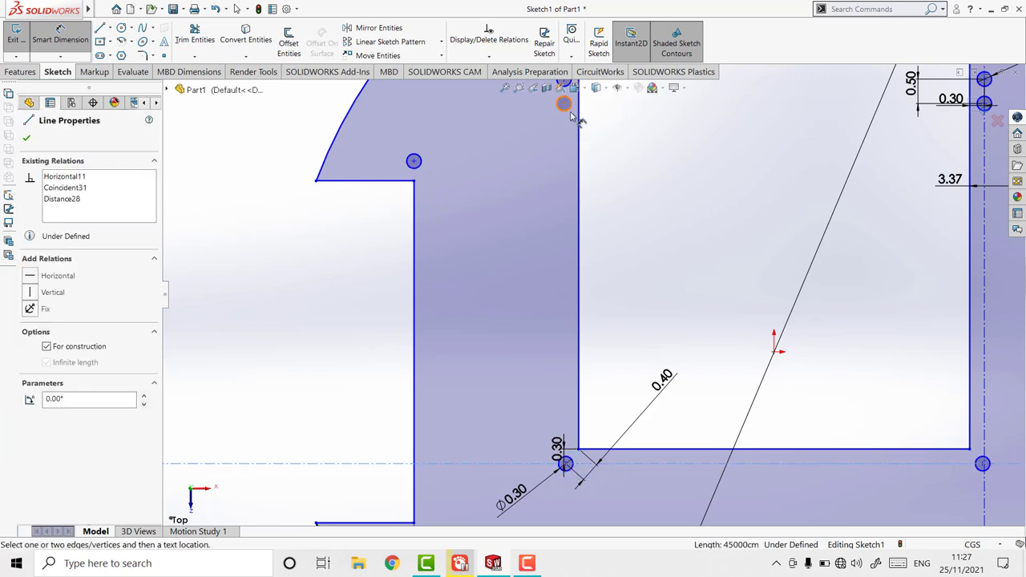
left_click(565, 105)
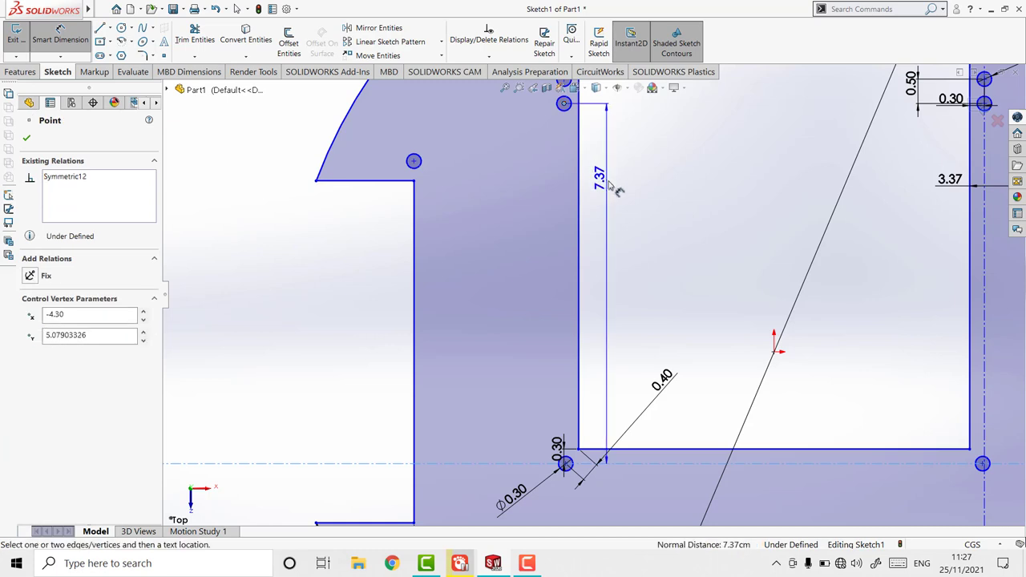
left_click(623, 211)
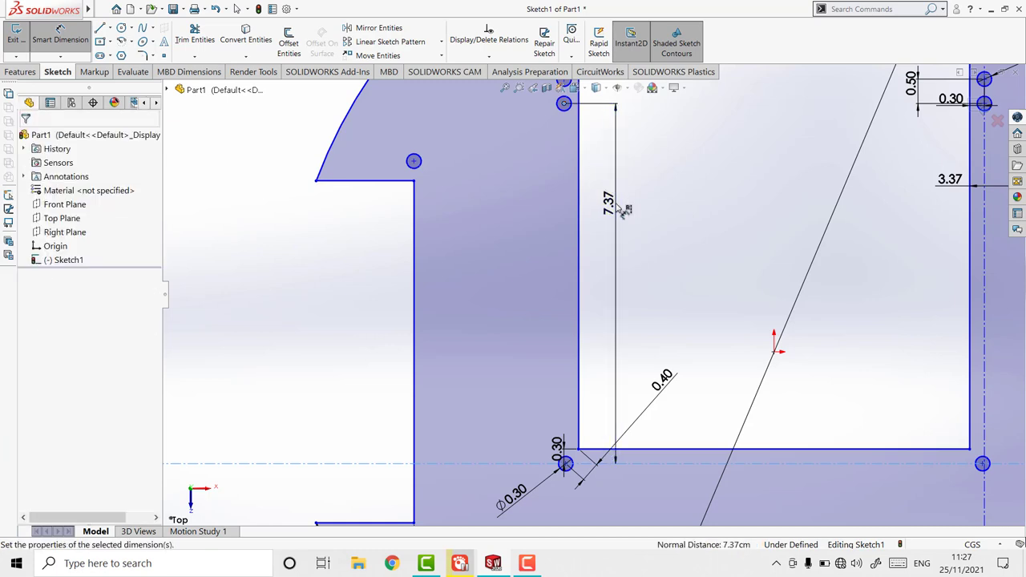
double_click(610, 204)
scroll(425, 255, "up", 2)
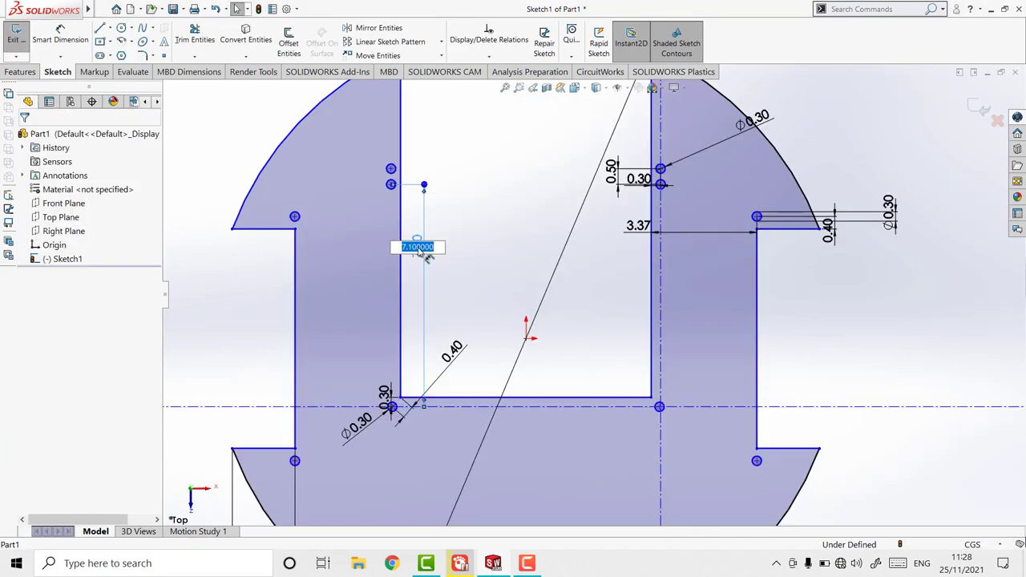
type("7")
key("Return")
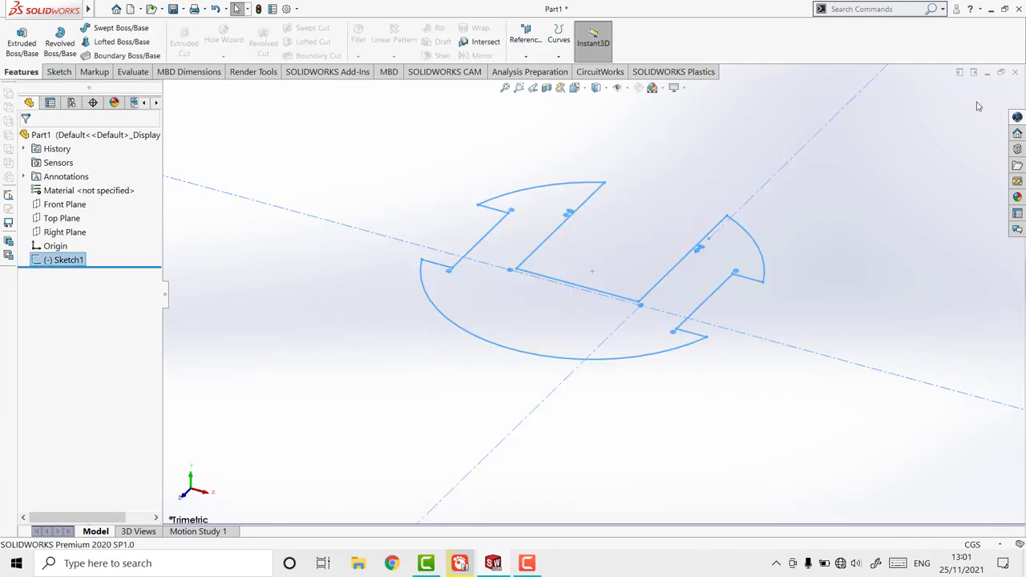
Select Sketch1 and start an Extruded Boss/Base showing a 1.00 cm Blind preview.
left_click(750, 212)
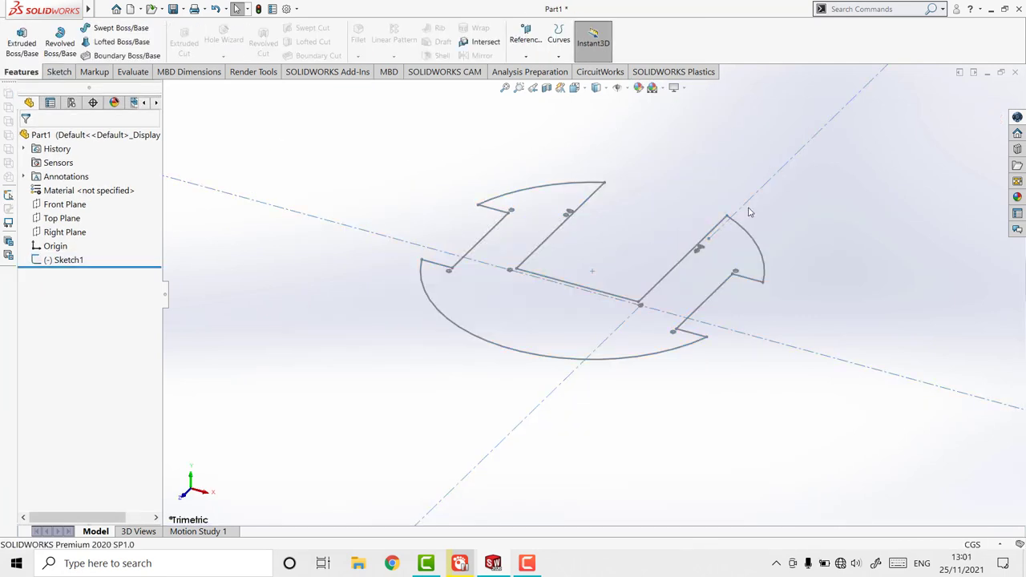
left_click(23, 46)
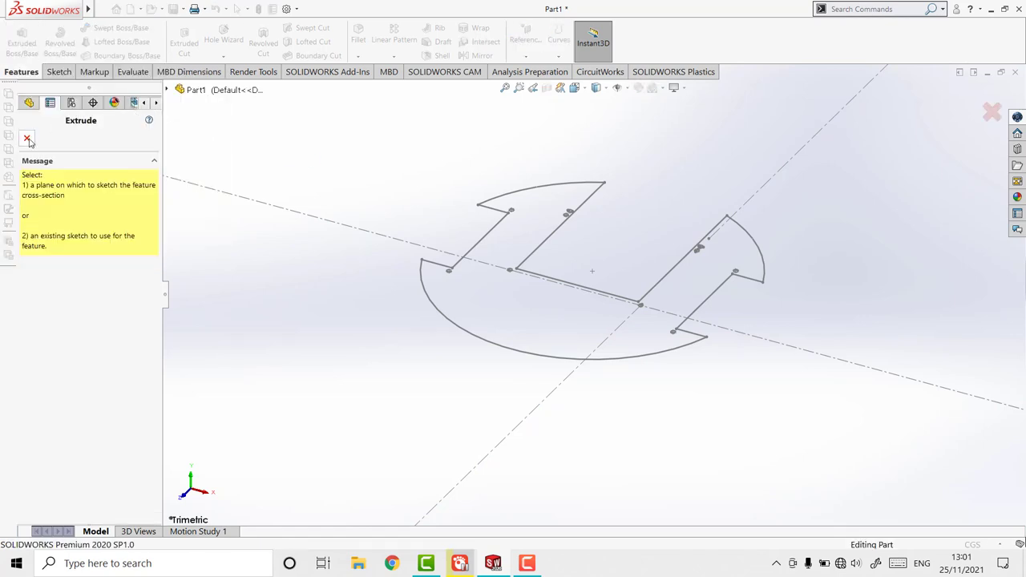
left_click(27, 140)
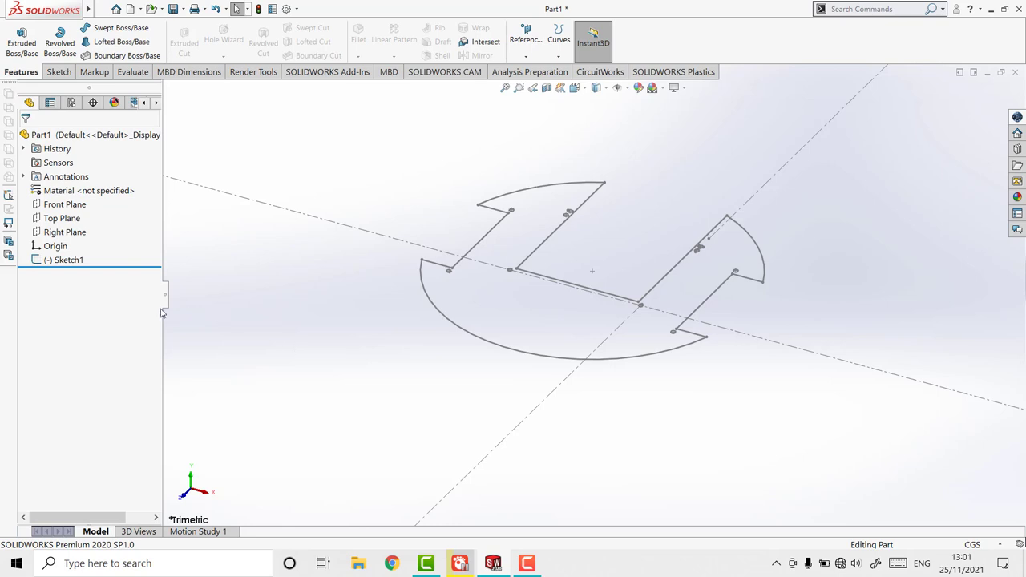
left_click(68, 259)
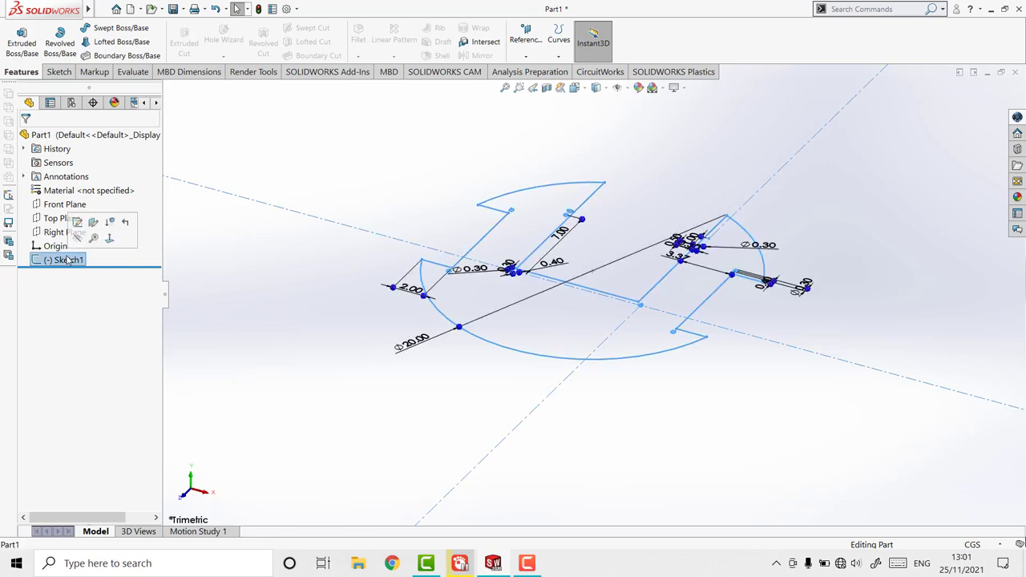
left_click(18, 44)
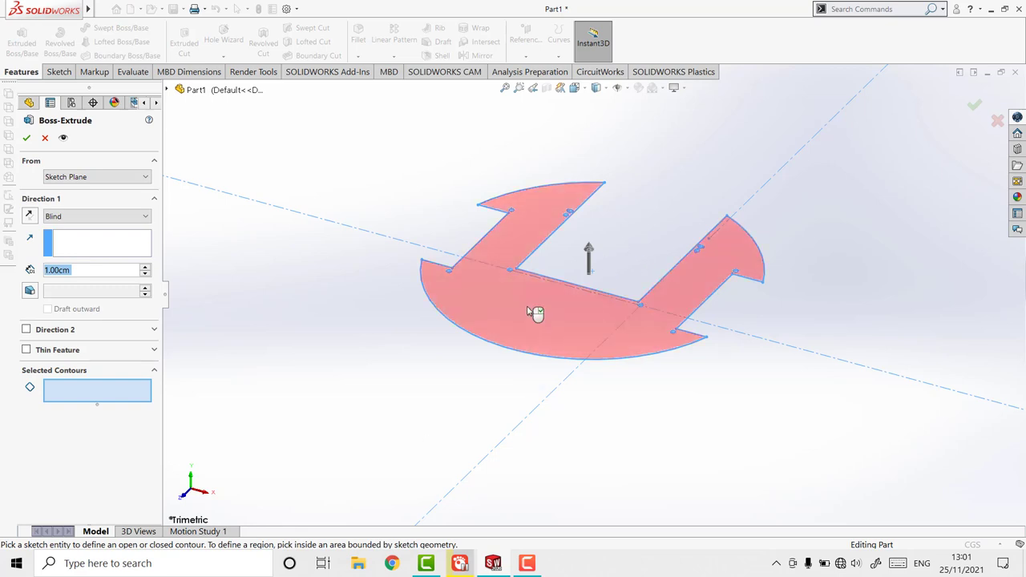
Extrude the plate sketch to a 0.15 cm Blind depth, rotating the preview to check it.
key("Escape")
left_click(22, 50)
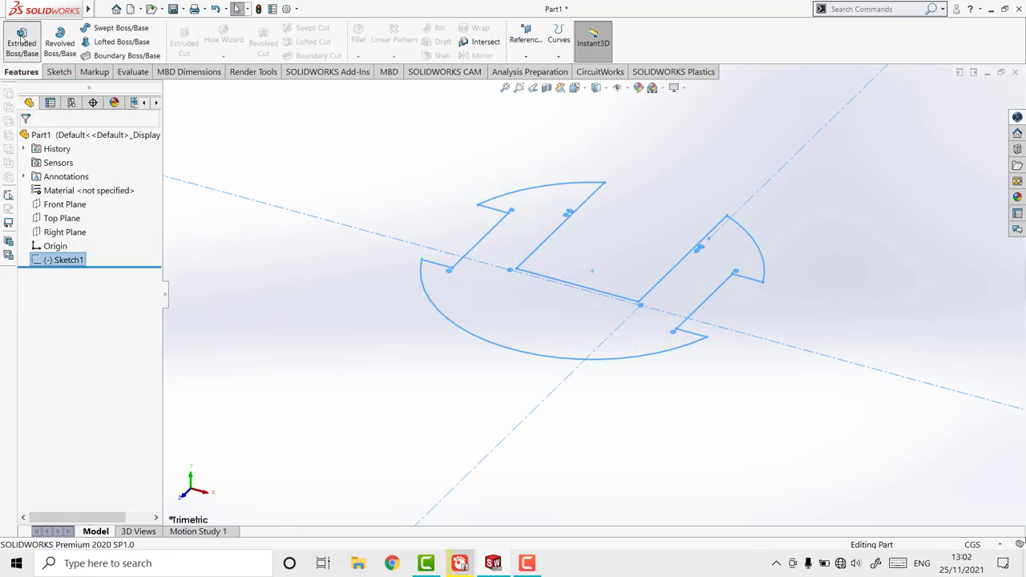
type("0")
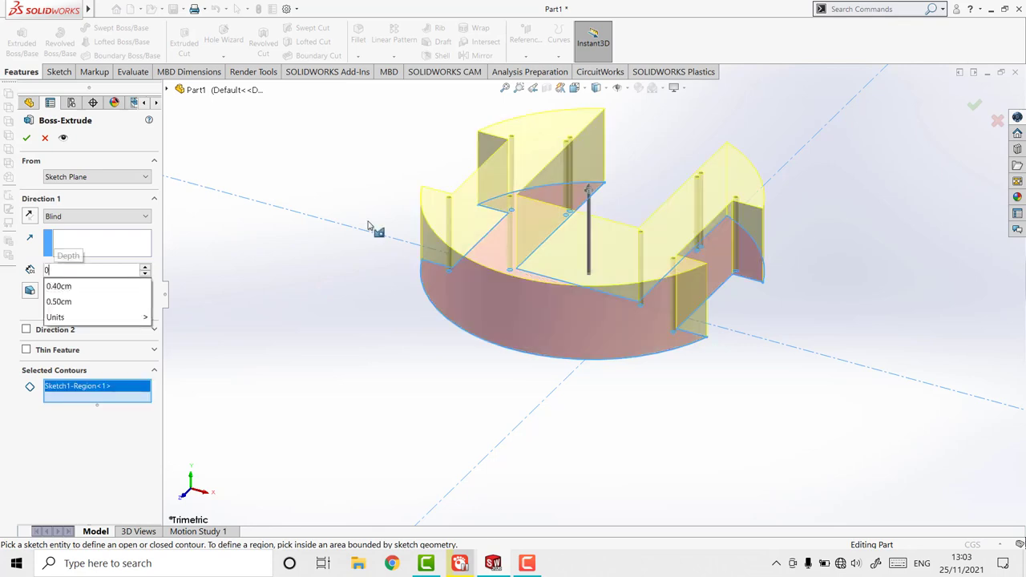
type(".15")
key("Return")
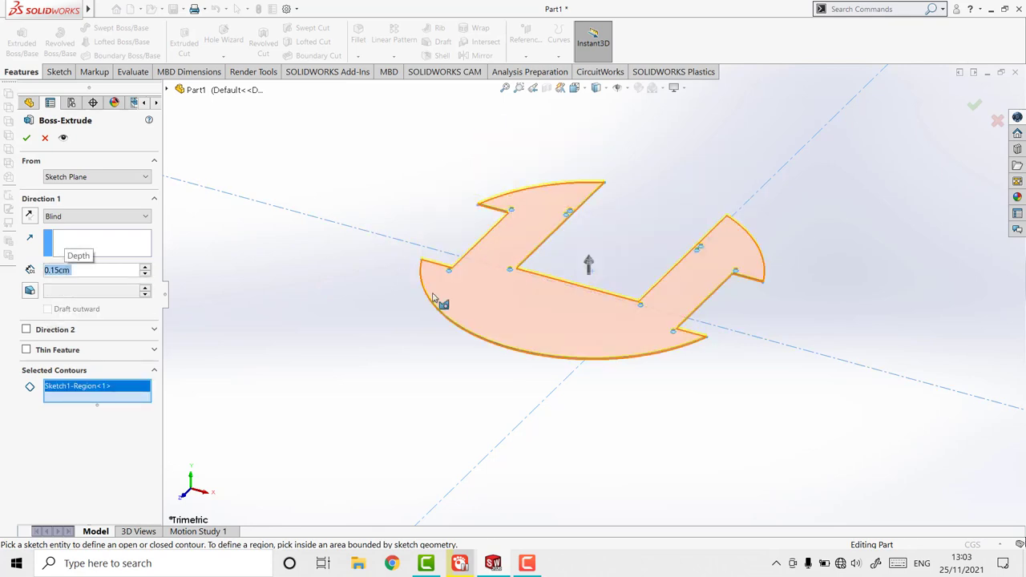
right_click(396, 351)
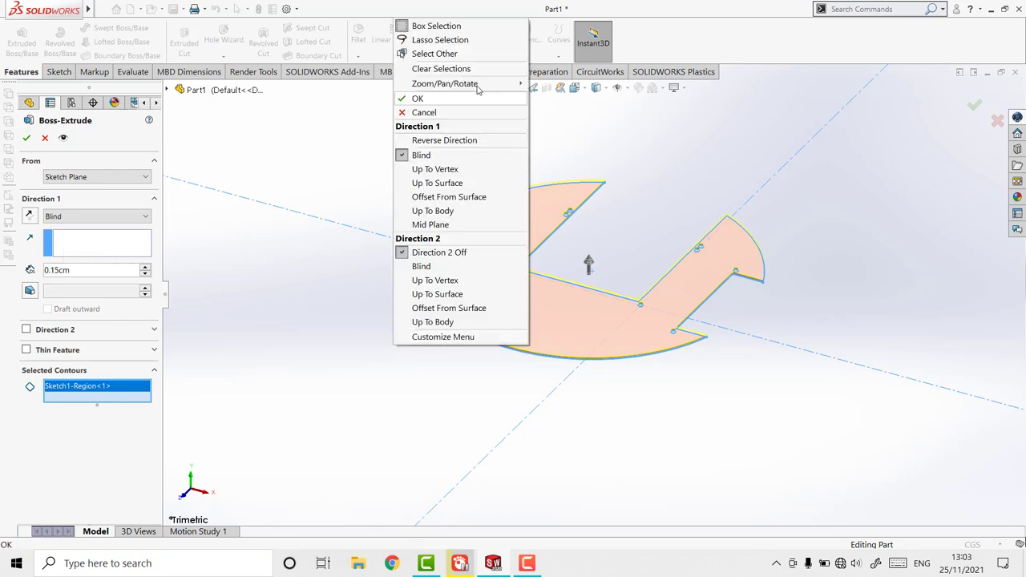
mouse_move(445, 84)
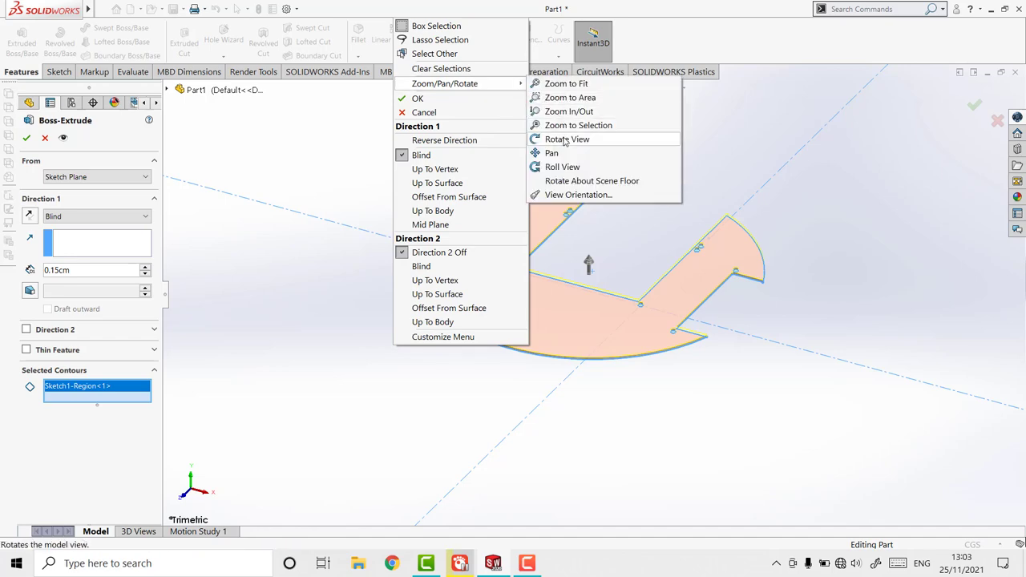
left_click(566, 141)
mouse_move(405, 369)
left_mouse_down()
mouse_move(488, 328)
mouse_move(466, 391)
mouse_move(373, 419)
mouse_move(394, 438)
mouse_move(397, 427)
left_mouse_up()
mouse_move(601, 233)
left_mouse_down()
mouse_move(635, 320)
mouse_move(540, 299)
left_mouse_up()
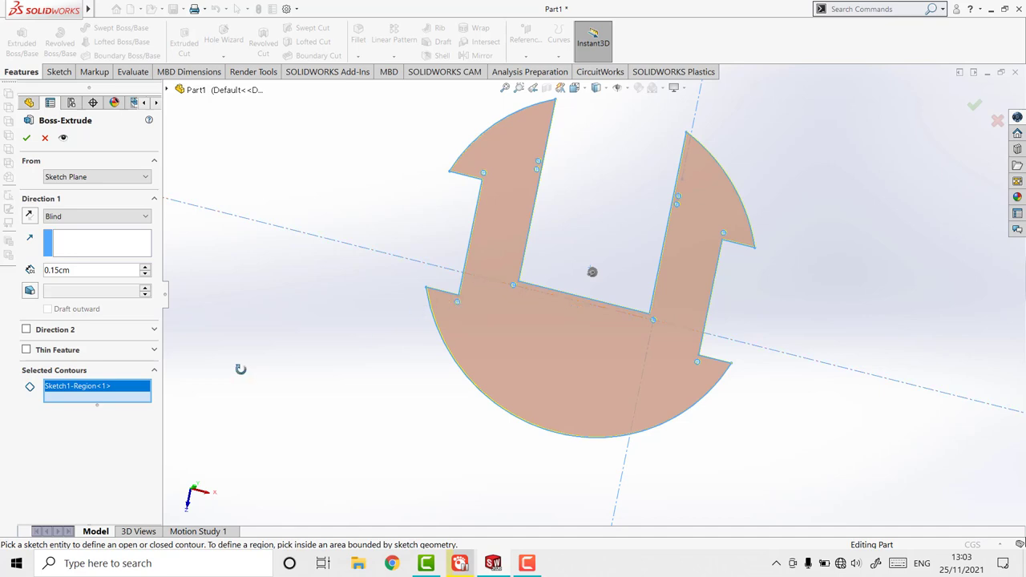
left_click(27, 138)
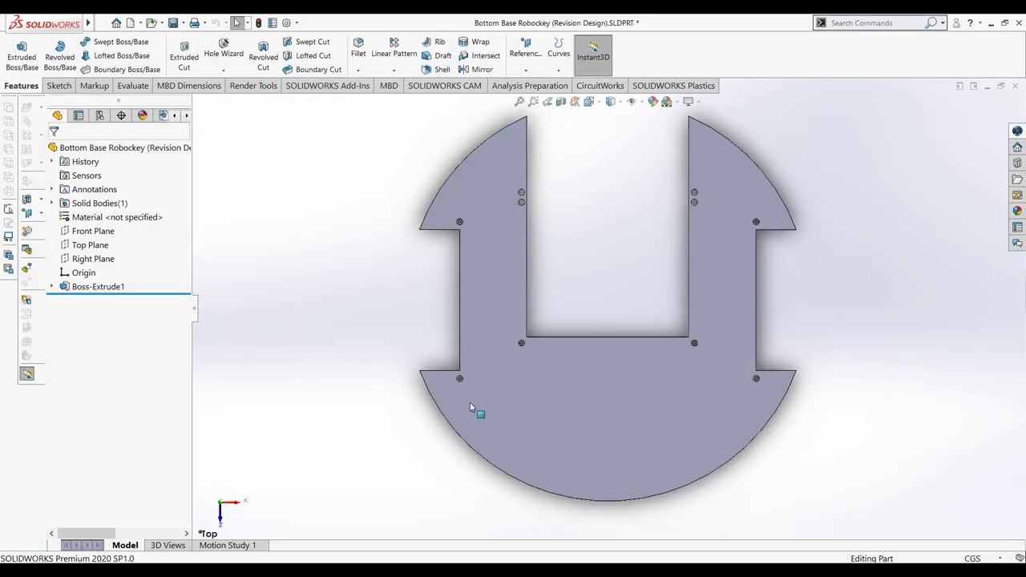
Open Sketch2 on the plate's top face and zoom in on the left arm's two holes.
left_click(611, 425)
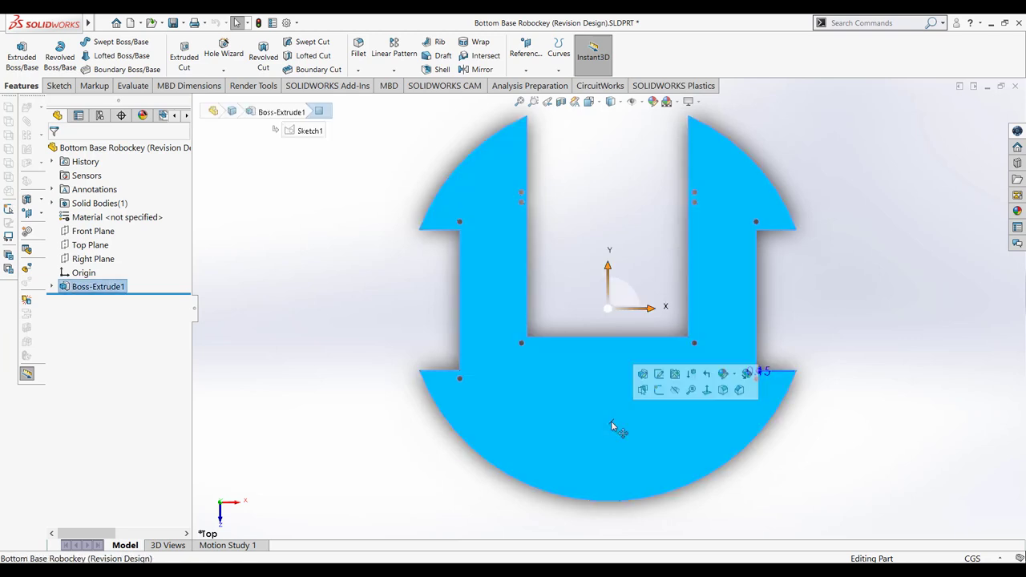
right_click(611, 421)
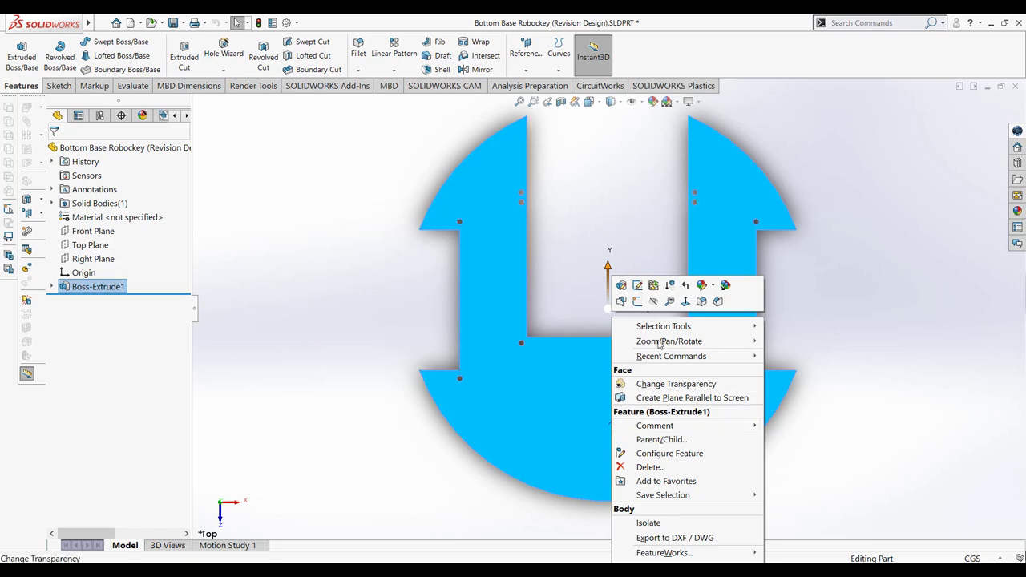
left_click(590, 407)
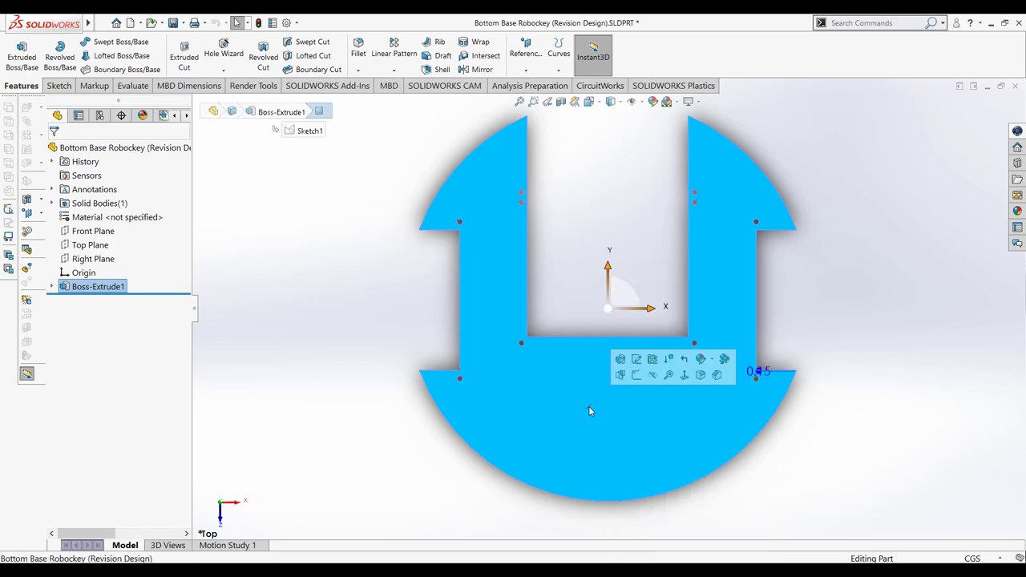
right_click(589, 406)
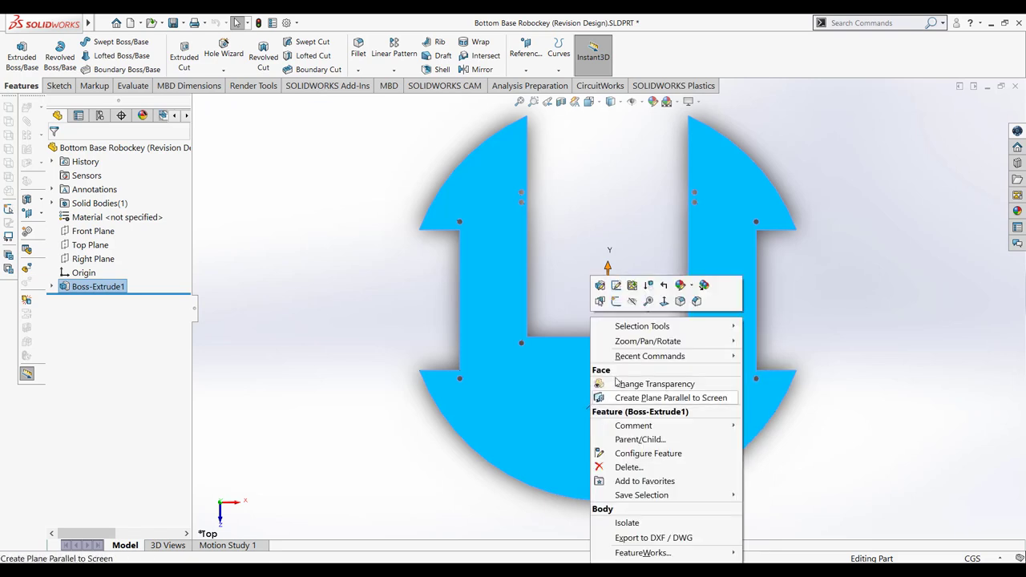
left_click(617, 301)
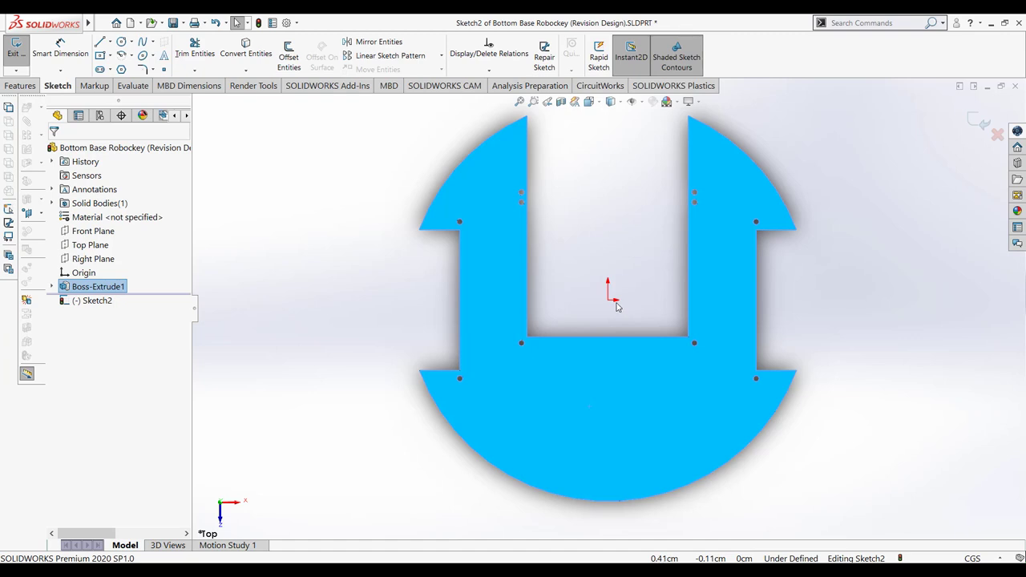
left_click(291, 291)
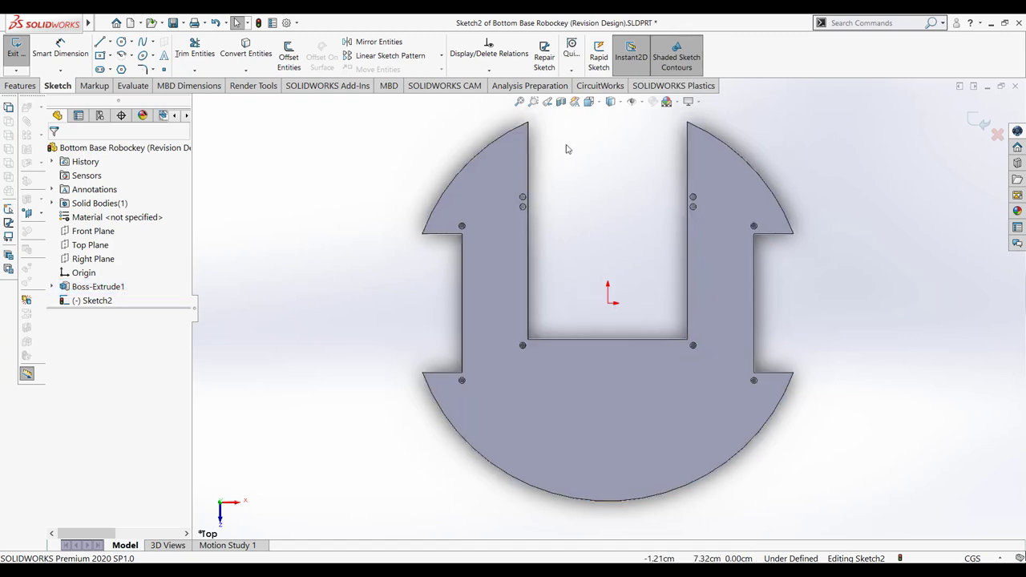
left_click(534, 102)
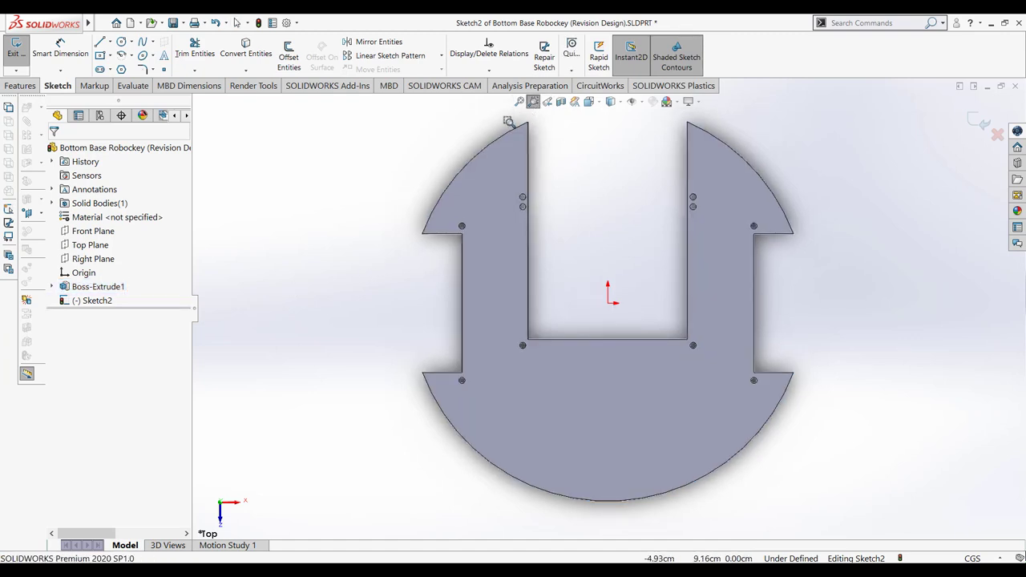
left_click_drag(490, 110, 584, 247)
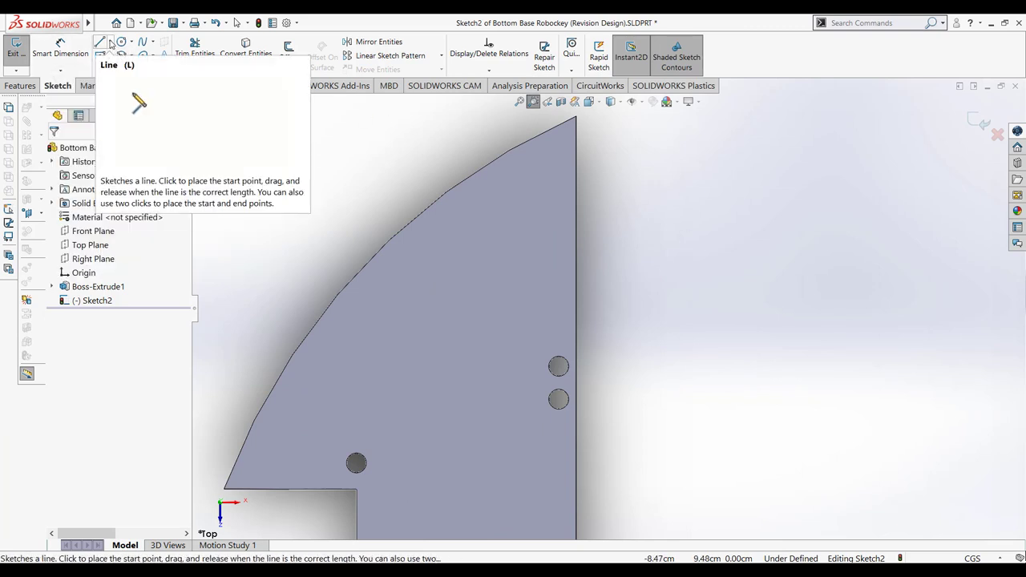
Add an infinite vertical construction centreline through the left arm's upper hole centre.
left_click(111, 43)
left_click(128, 69)
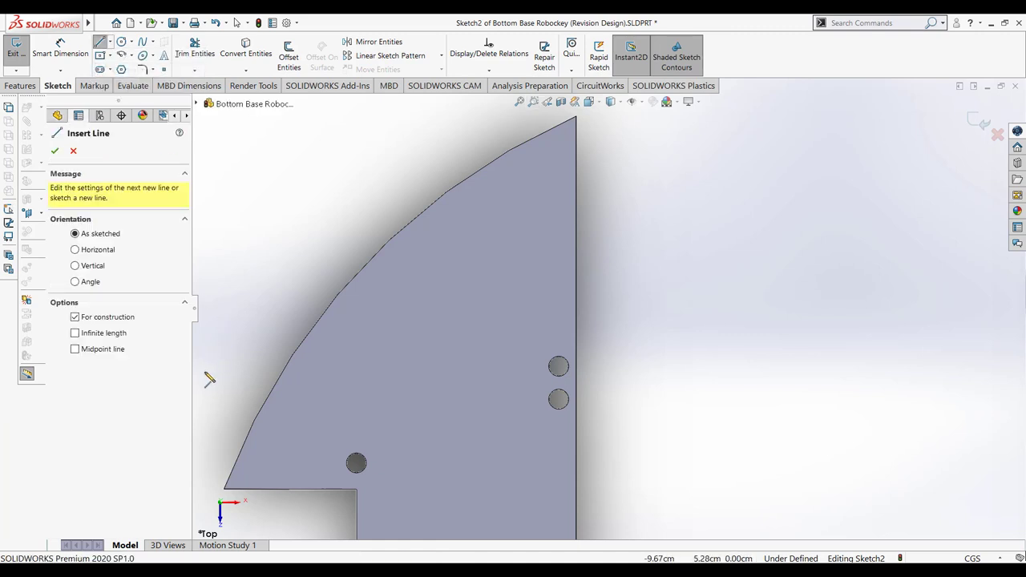
left_click(102, 334)
left_click(76, 265)
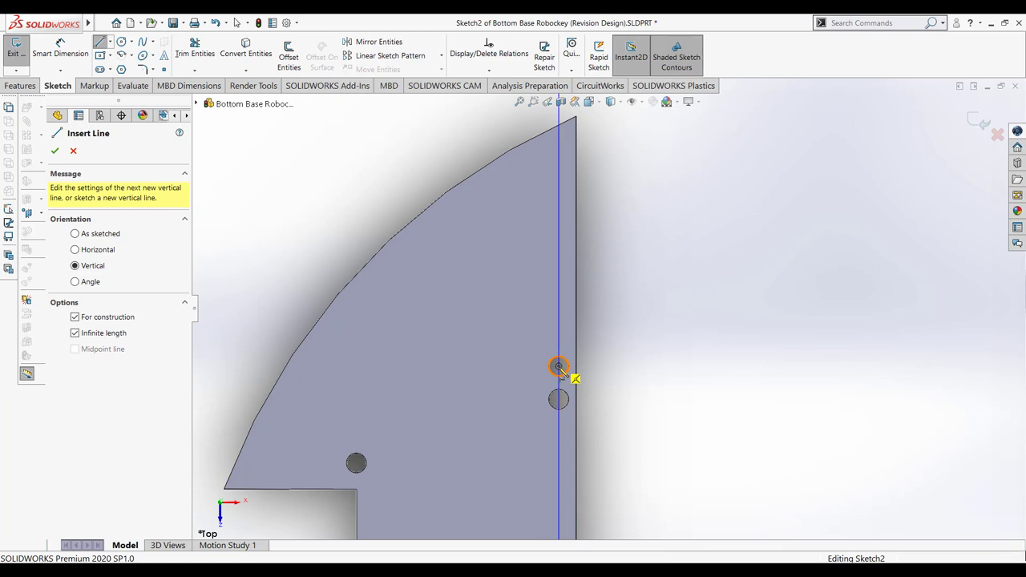
left_click(559, 367)
key("Escape")
key("Escape")
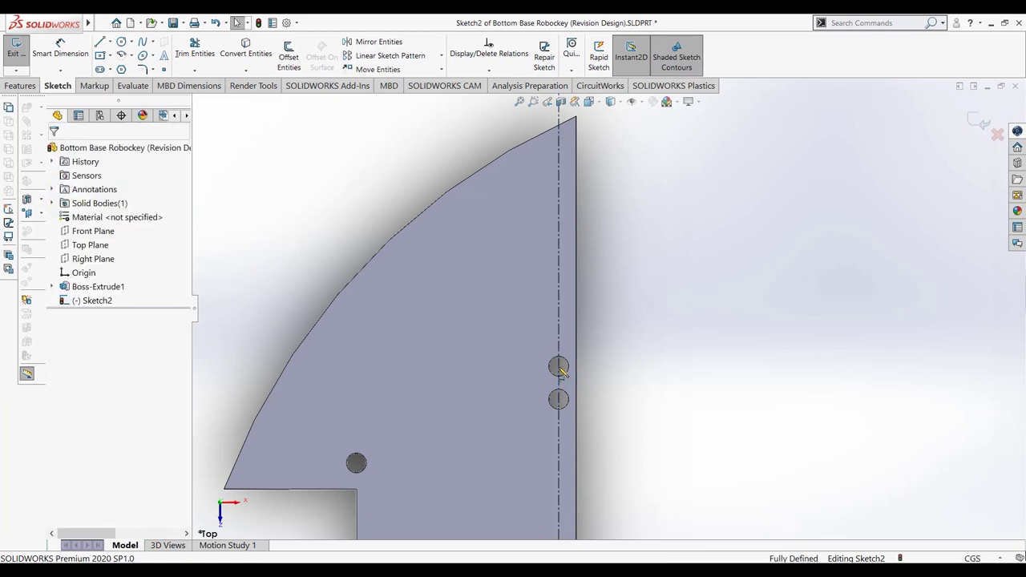
Draw a line from the upper hole's centre up to the plate's top edge.
left_click(98, 42)
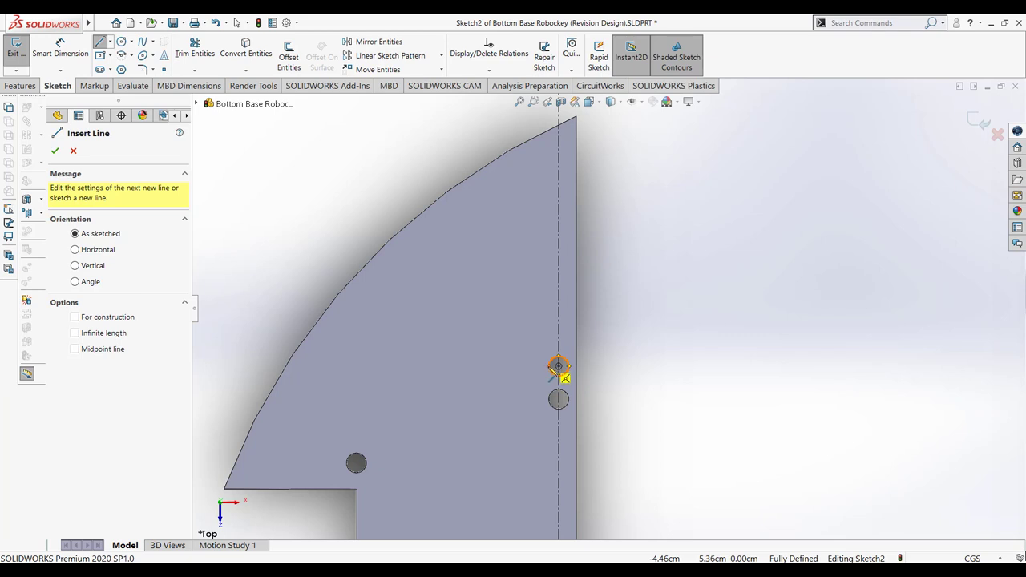
left_click(559, 366)
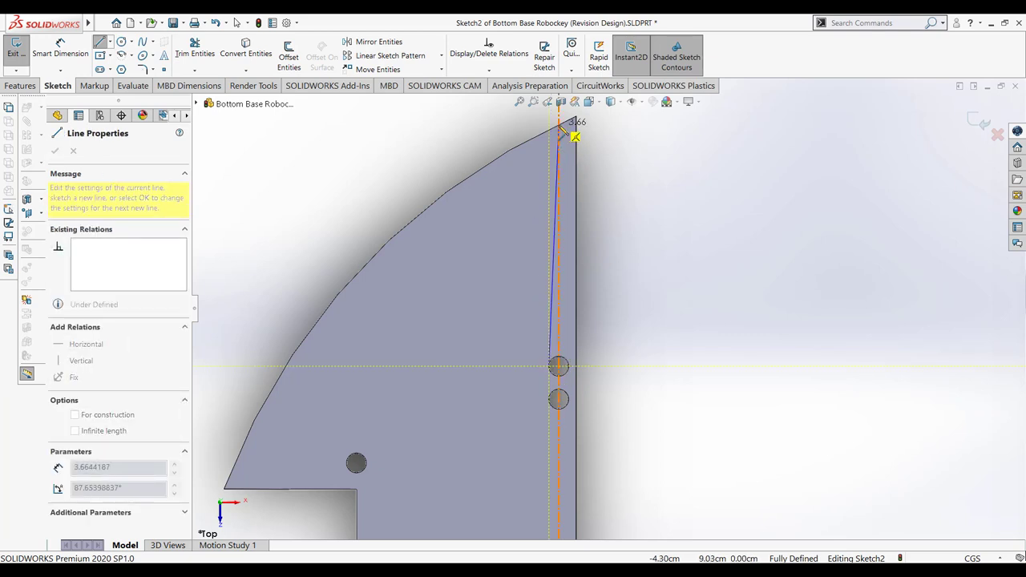
left_click(560, 126)
key("Escape")
key("Escape")
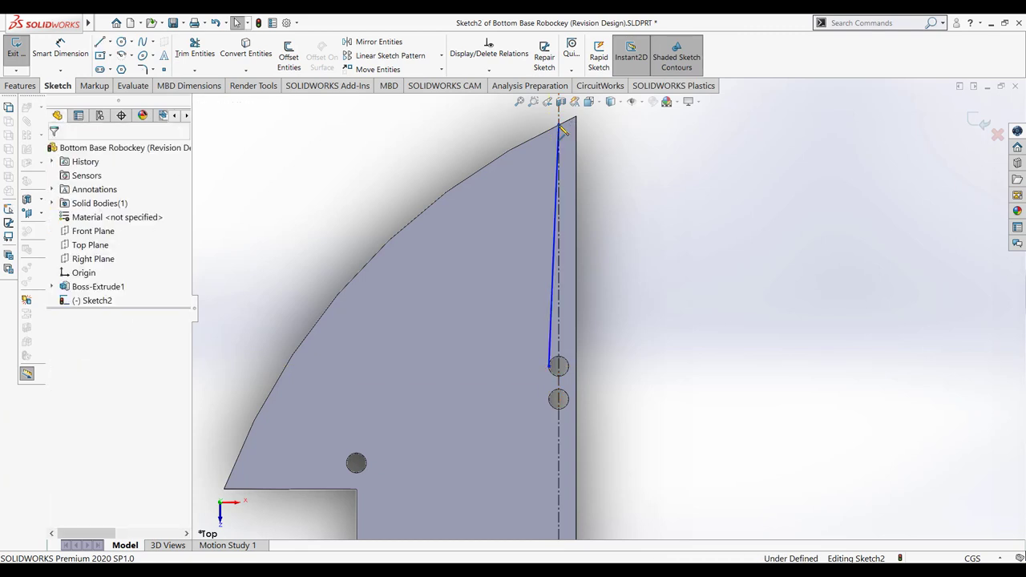
Draw a second line from the first line's top end down beside the upper hole.
left_click(101, 42)
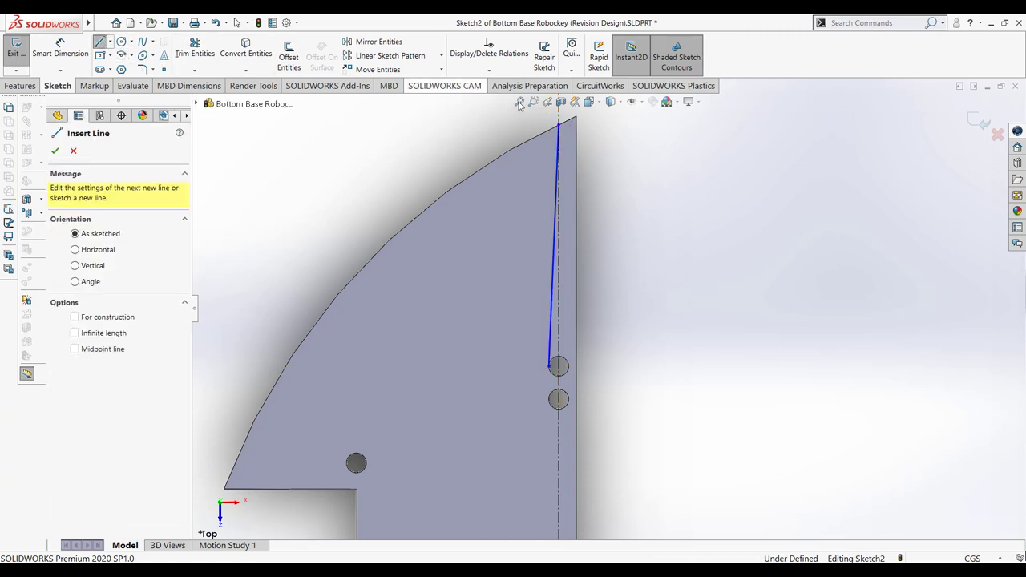
left_click(560, 126)
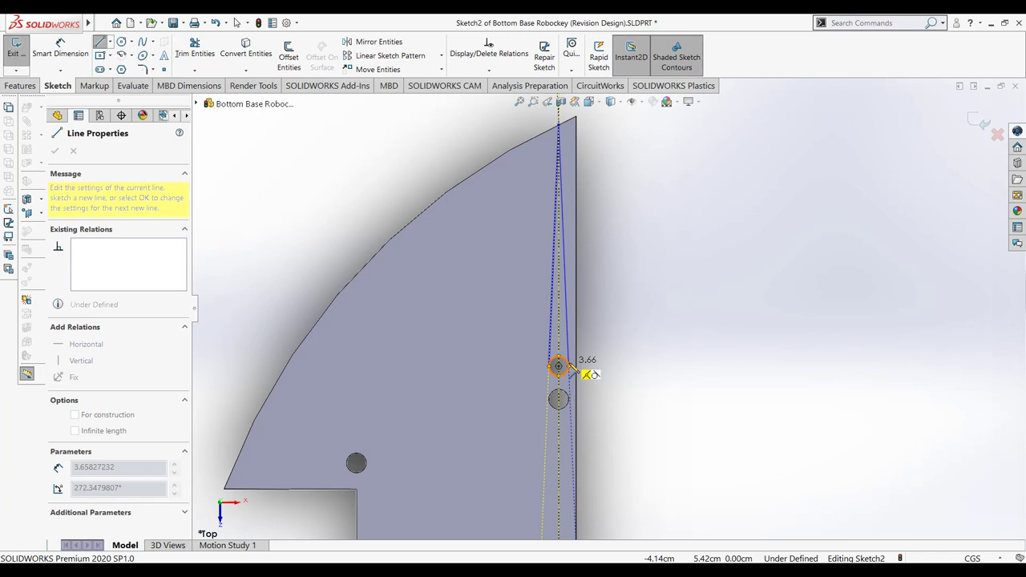
left_click(568, 367)
key("Escape")
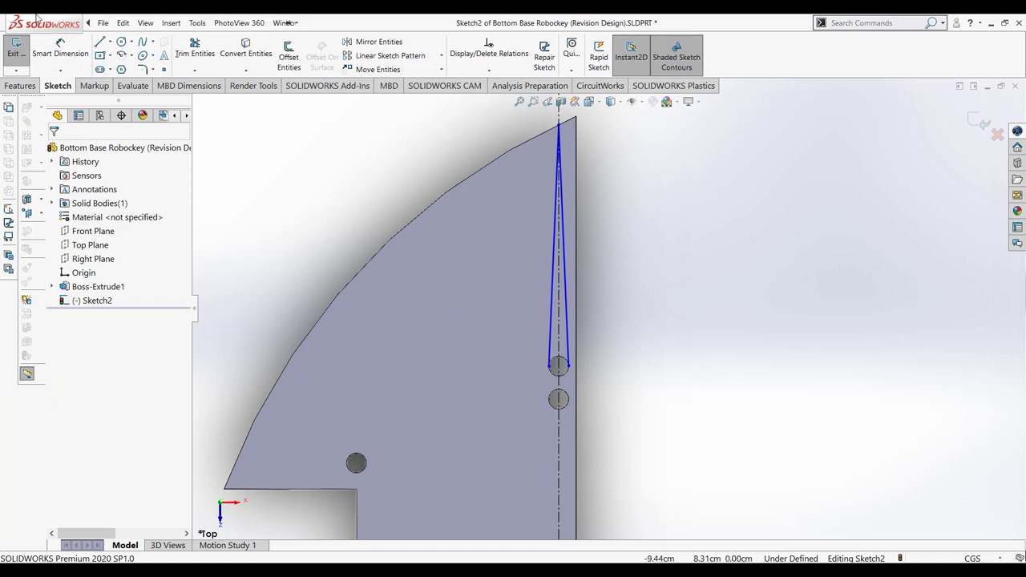
Close the slot's lower end with a tangent arc around the upper hole.
left_click(100, 42)
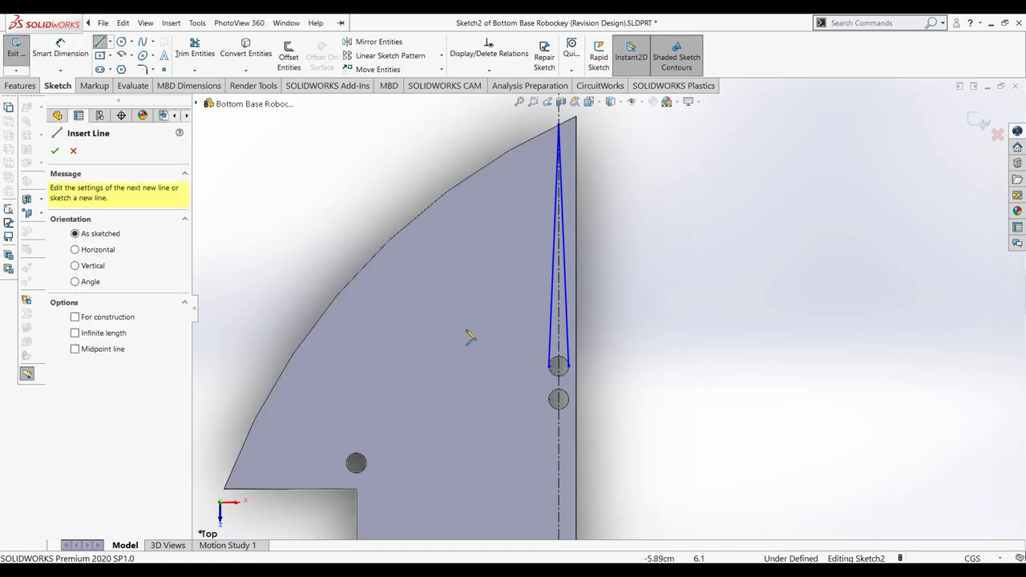
left_click(554, 367)
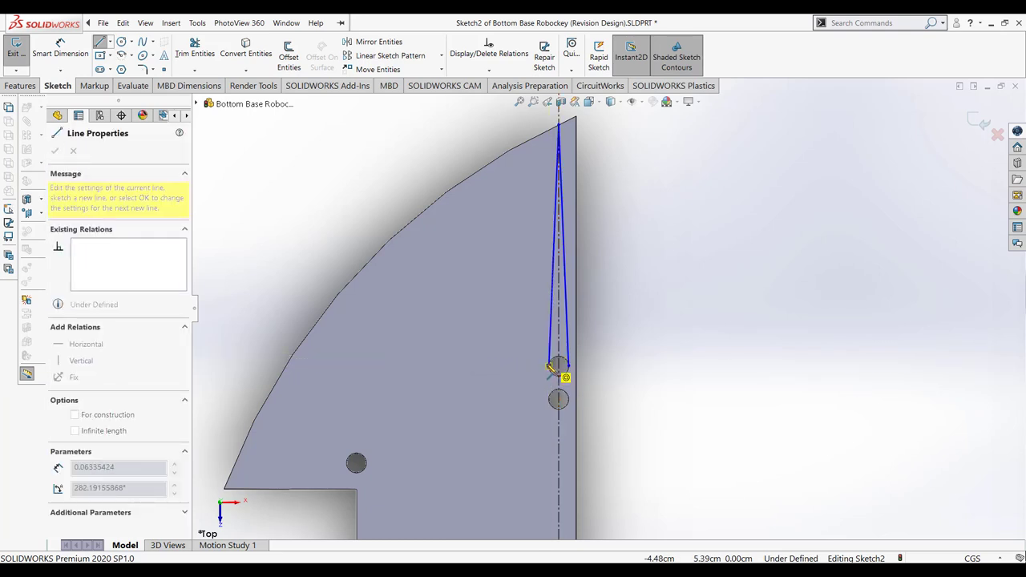
key("a")
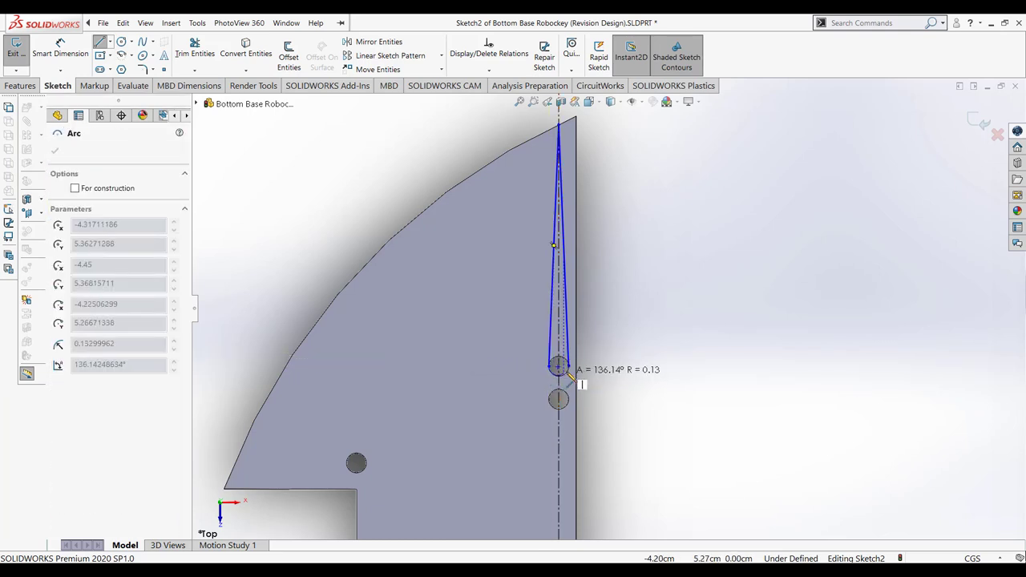
left_click(572, 370)
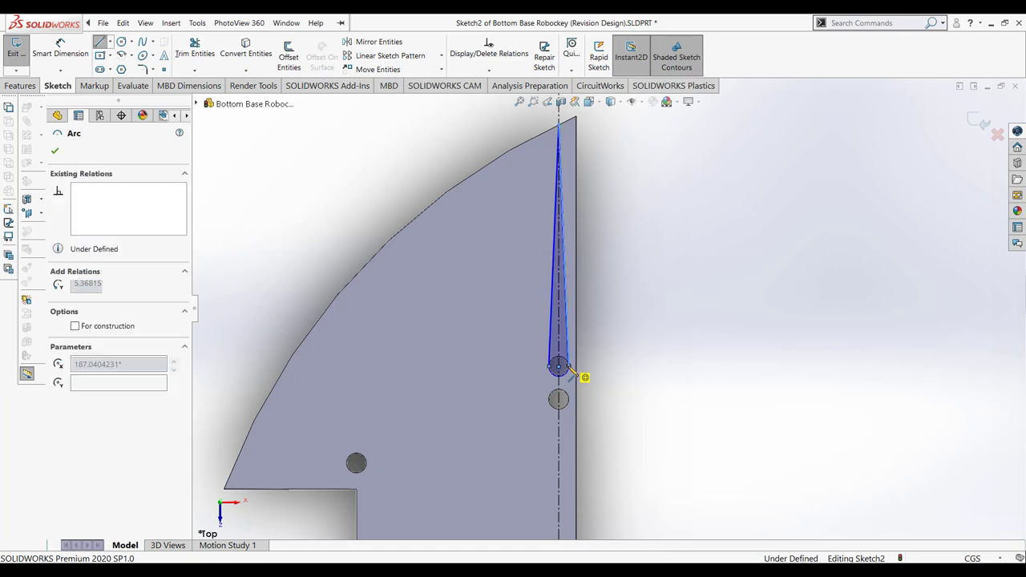
right_click(570, 368)
key("Escape")
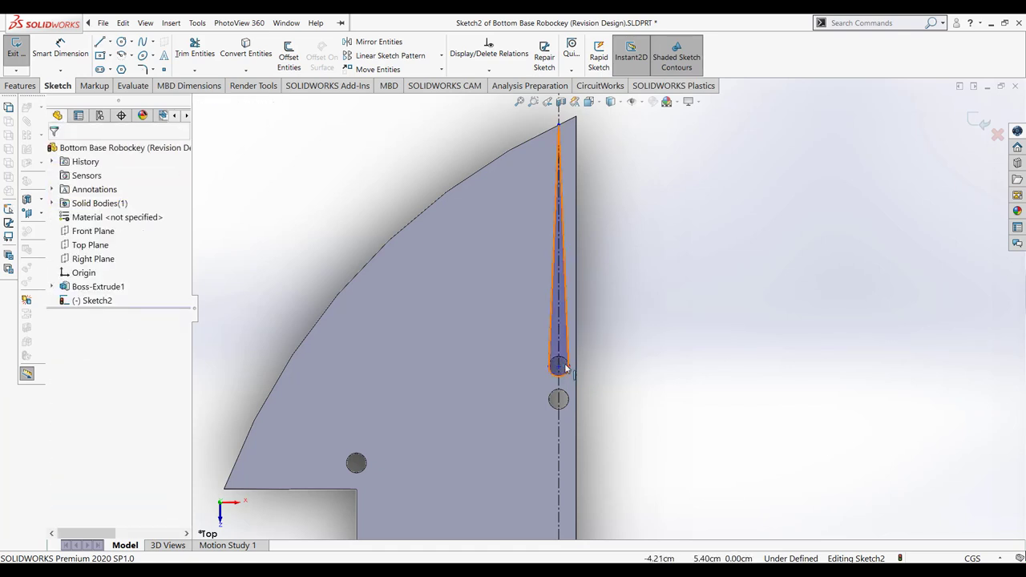
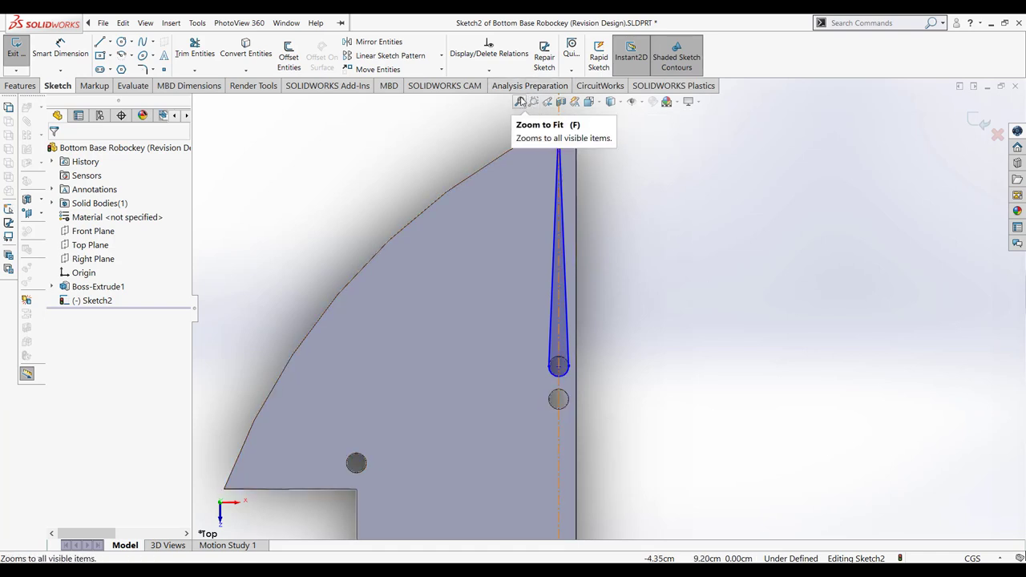
Draw a 7 cm vertical line from the upper hole down to the lower hole.
left_click(520, 102)
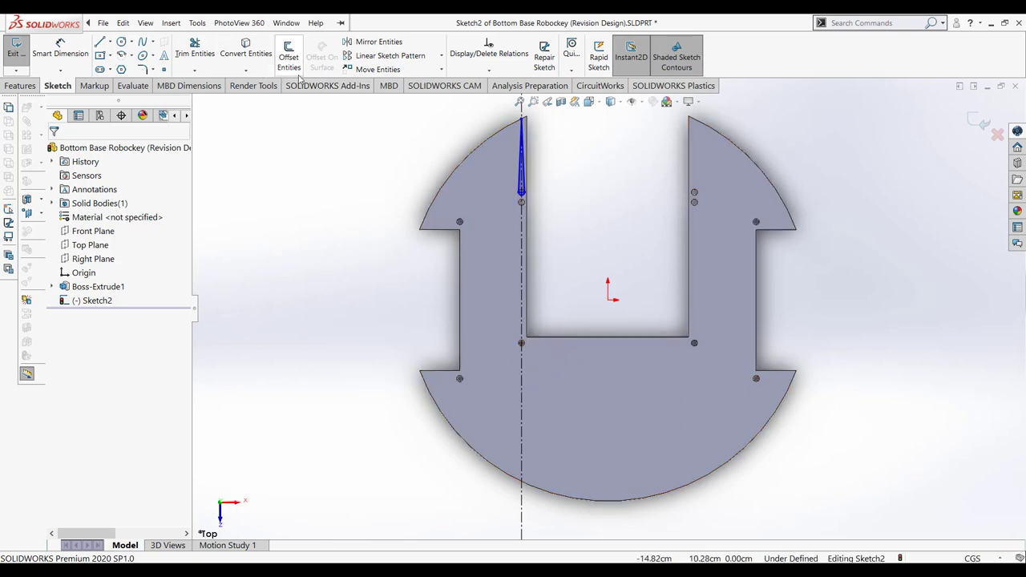
left_click(534, 104)
left_click_drag(488, 193, 577, 372)
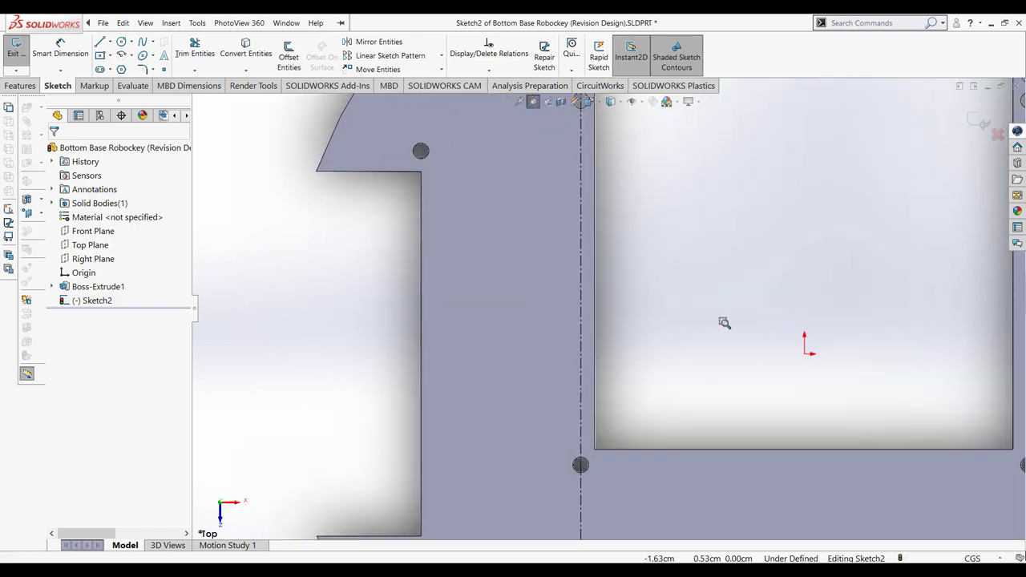
left_click(519, 102)
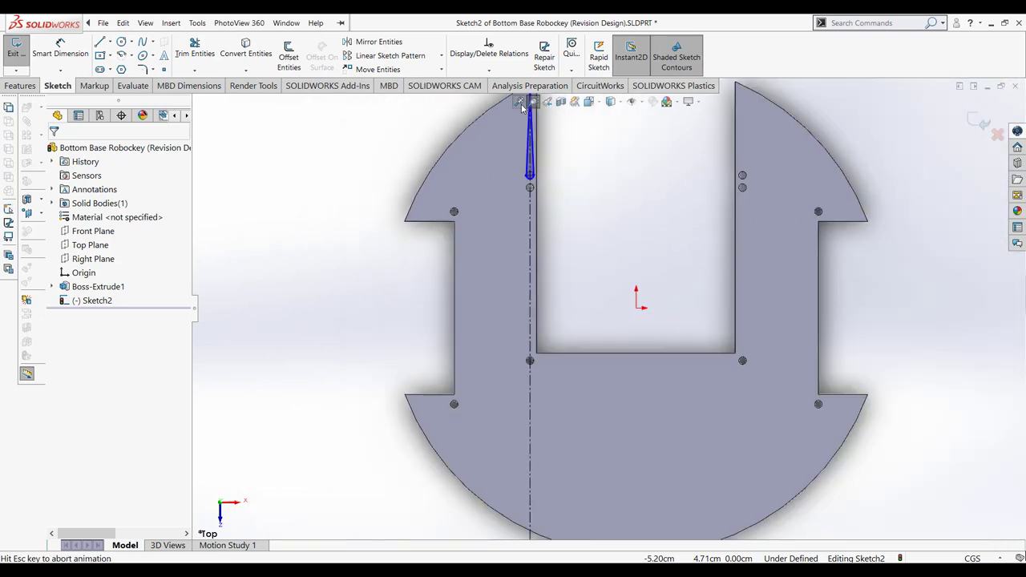
left_click_drag(498, 170, 579, 367)
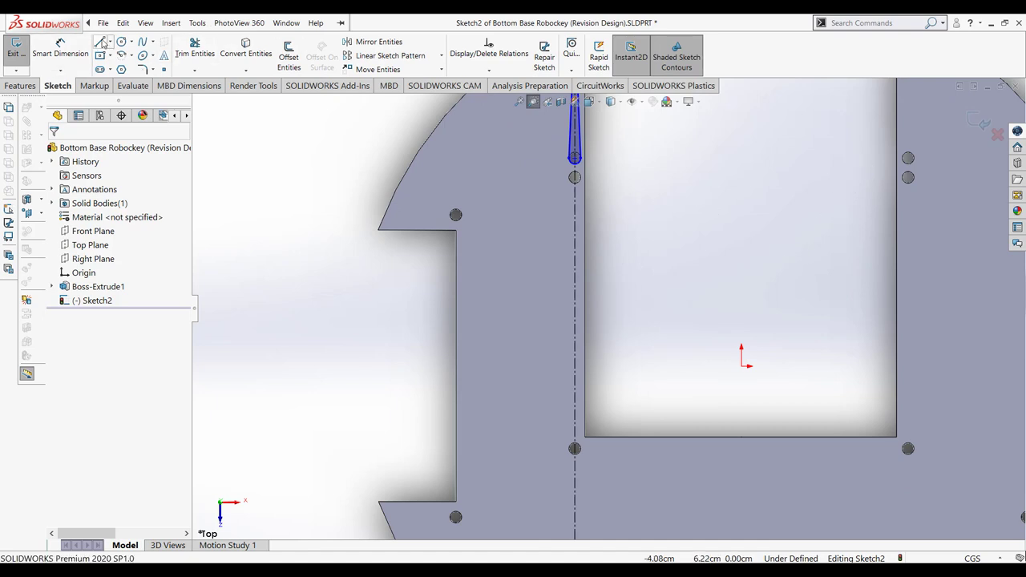
left_click(101, 41)
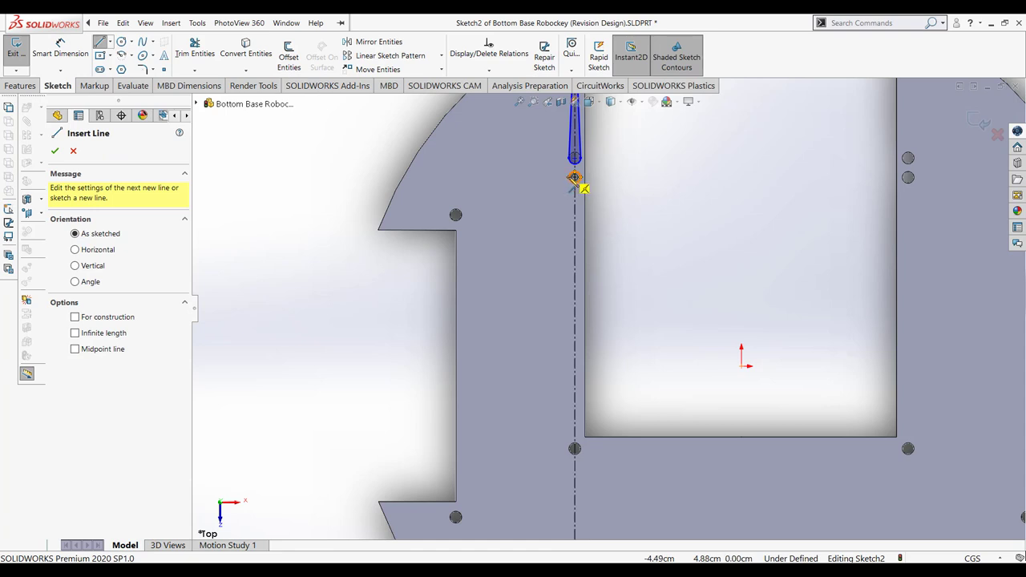
left_click(574, 177)
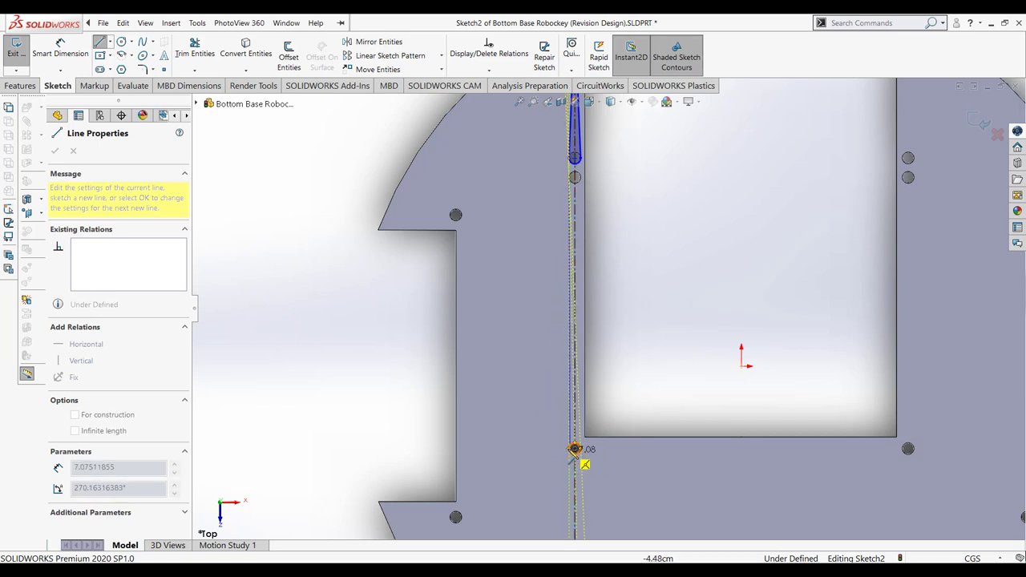
left_click(575, 449)
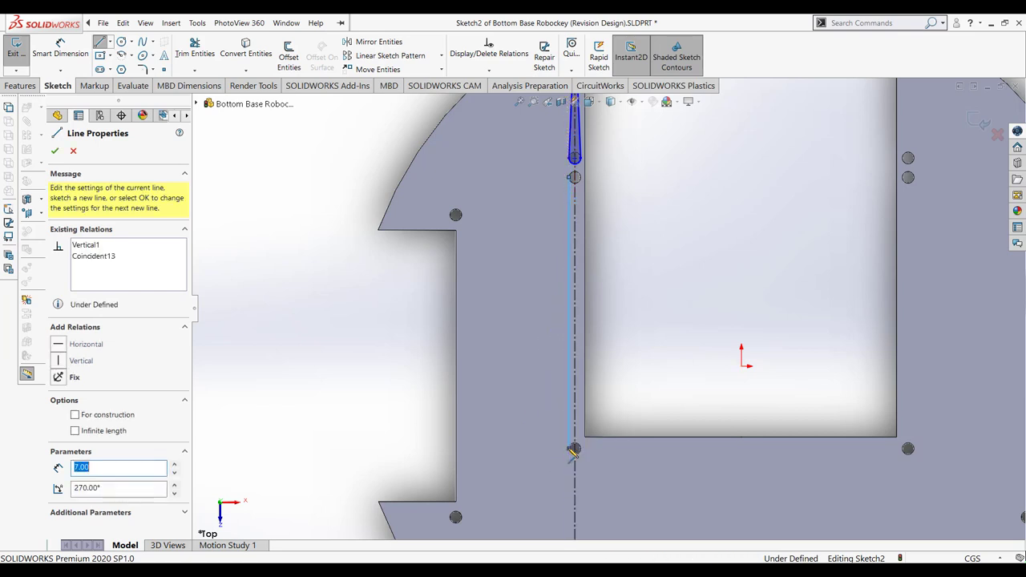
key("Escape")
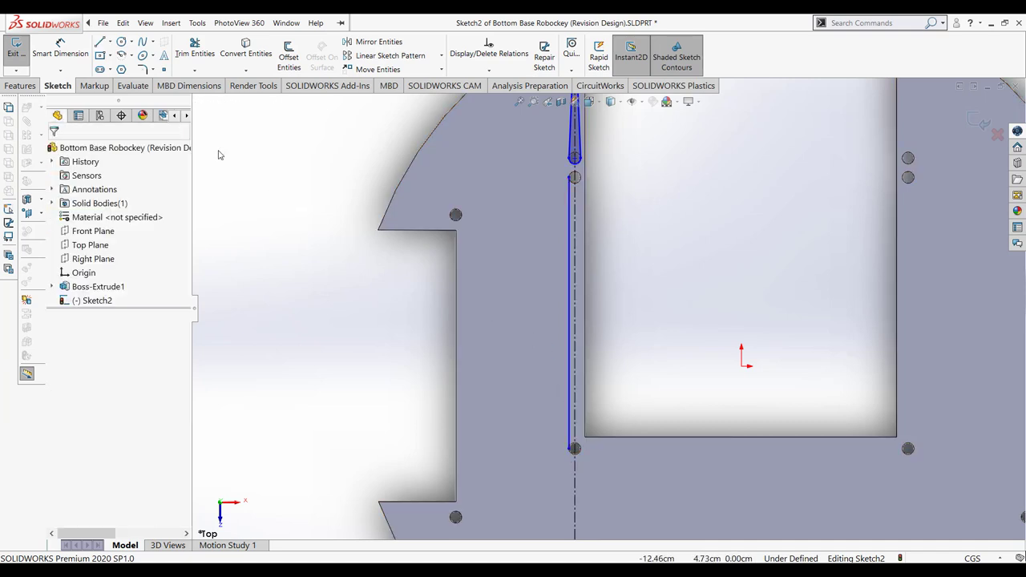
Draw a second parallel 7 cm vertical line between the same holes.
left_click(100, 42)
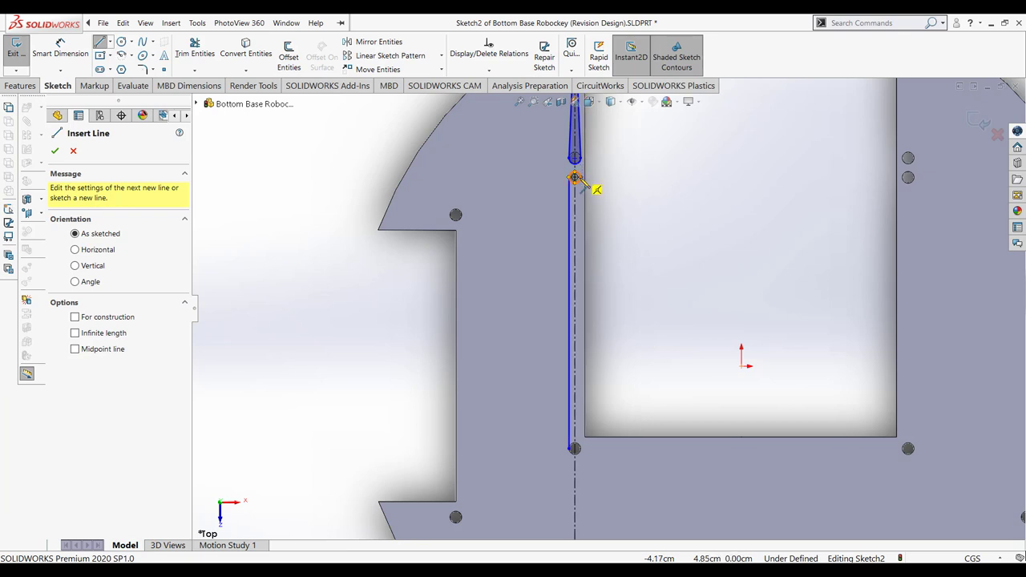
left_click(575, 178)
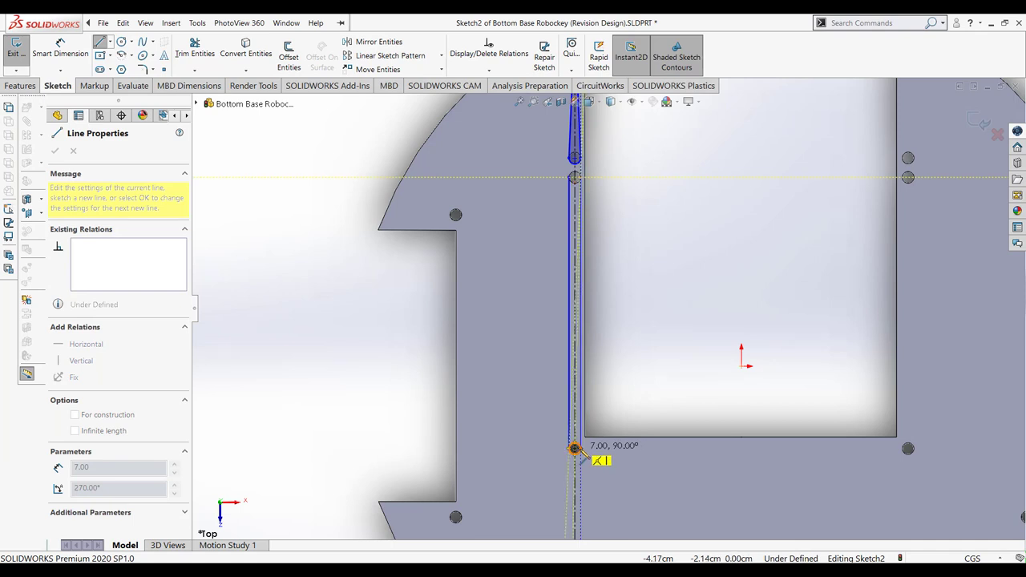
left_click(575, 449)
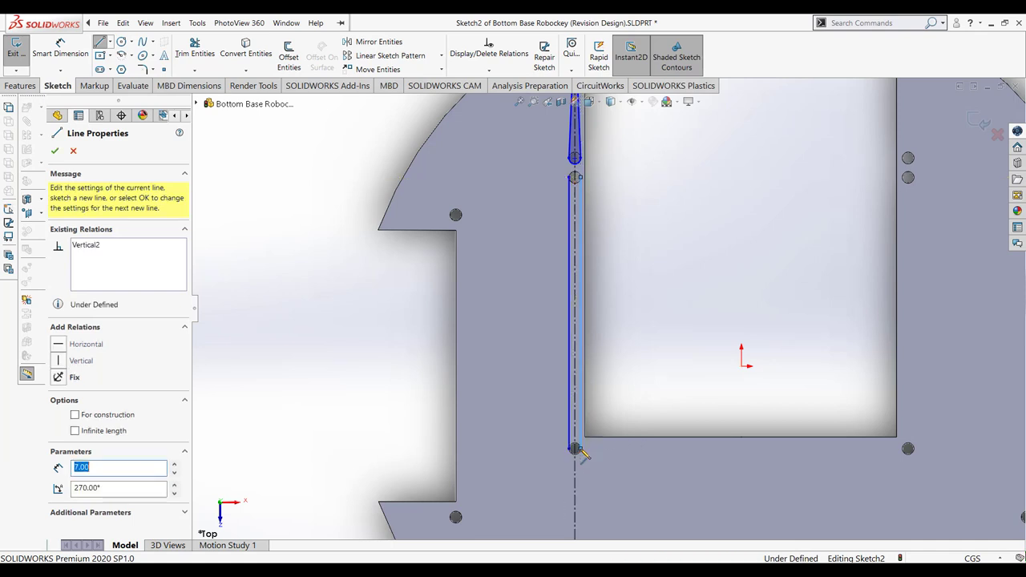
key("Escape")
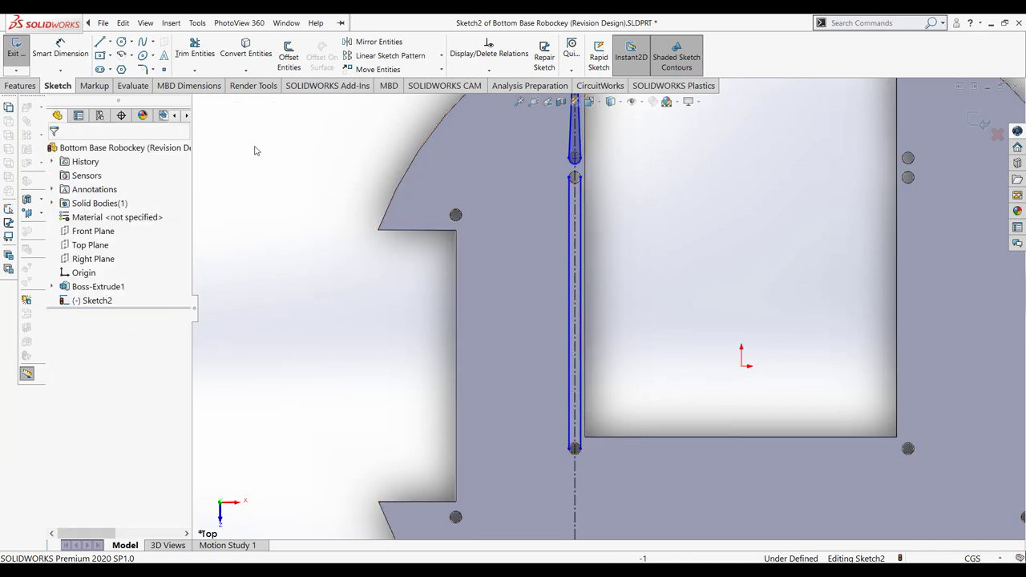
left_click(533, 102)
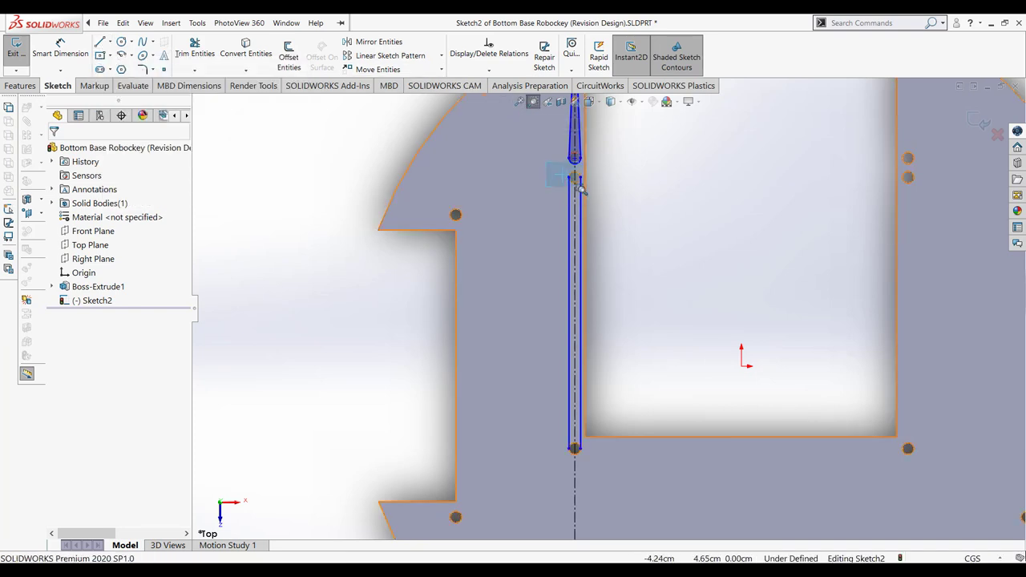
Cap the slot's top end with a semicircular arc joining the two lines.
left_click_drag(549, 163, 615, 208)
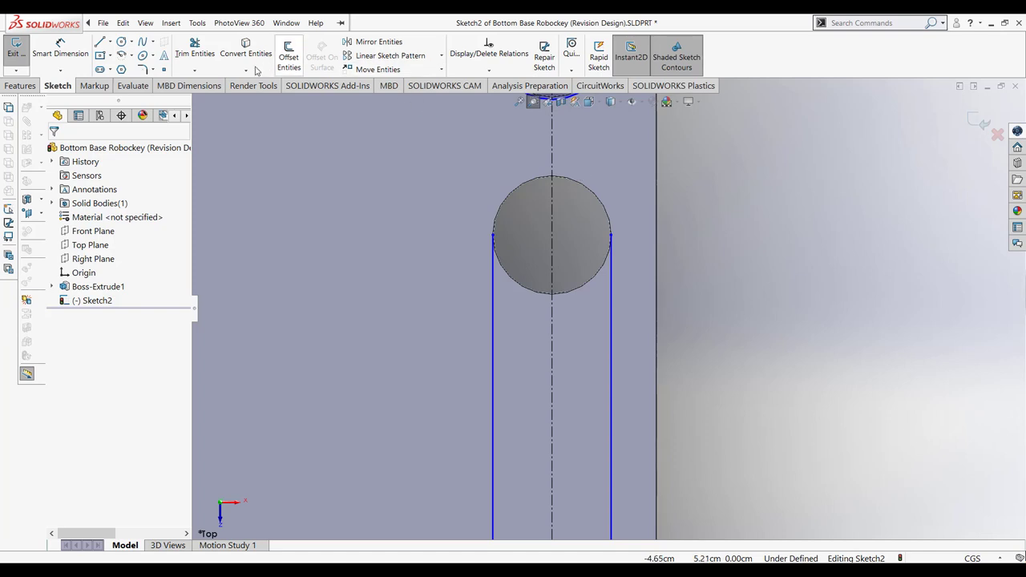
left_click(102, 42)
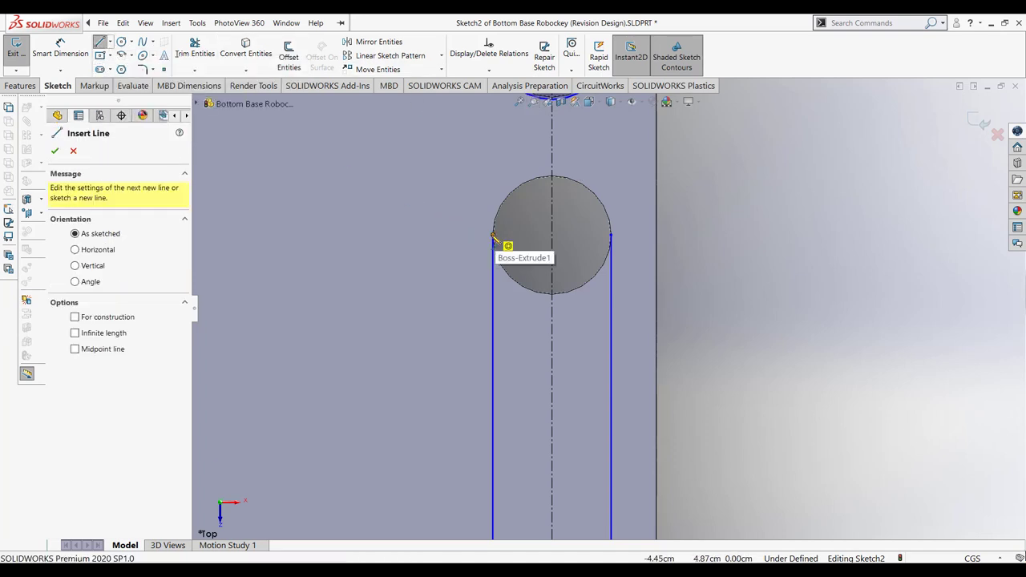
left_click(494, 235)
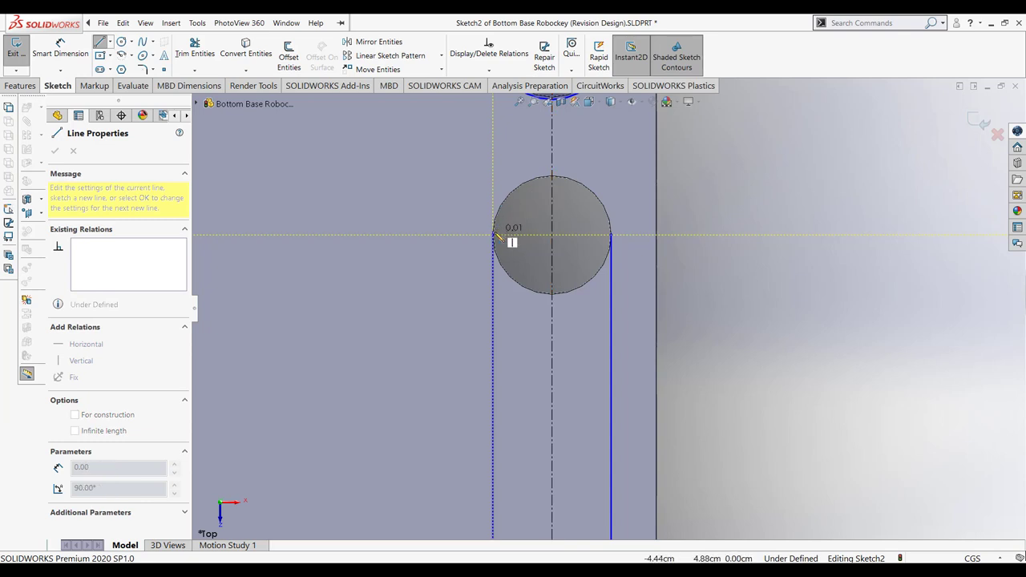
left_click(611, 236)
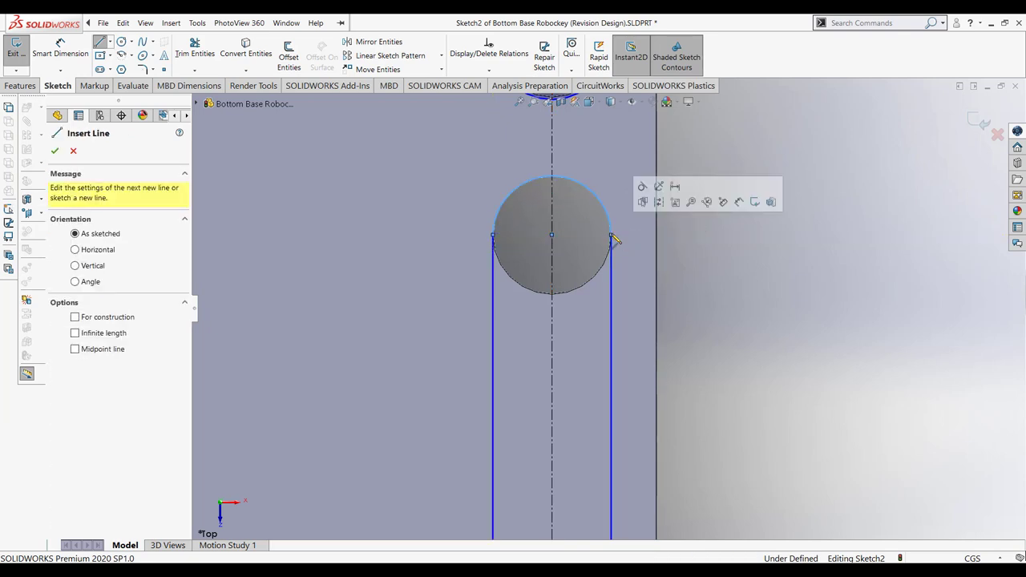
key("Escape")
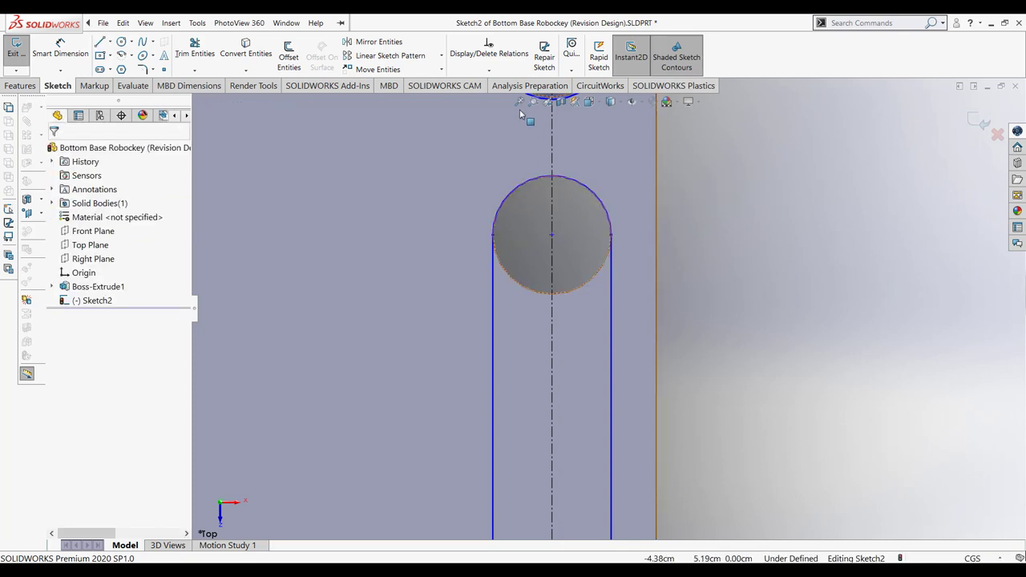
Cap the slot's bottom end with a 180° arc of radius 0.15.
left_click(519, 103)
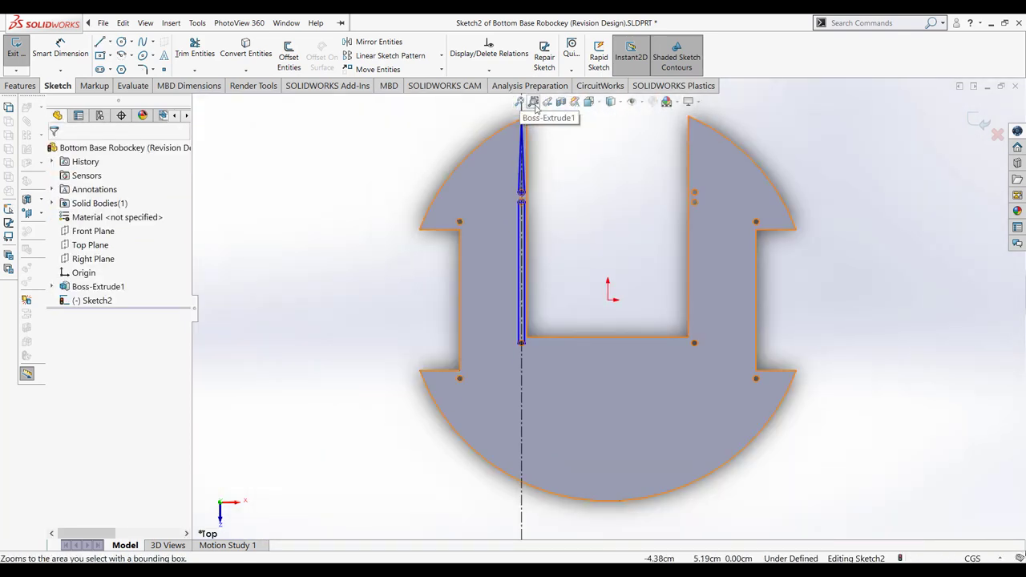
left_click(533, 102)
left_click_drag(499, 329, 564, 367)
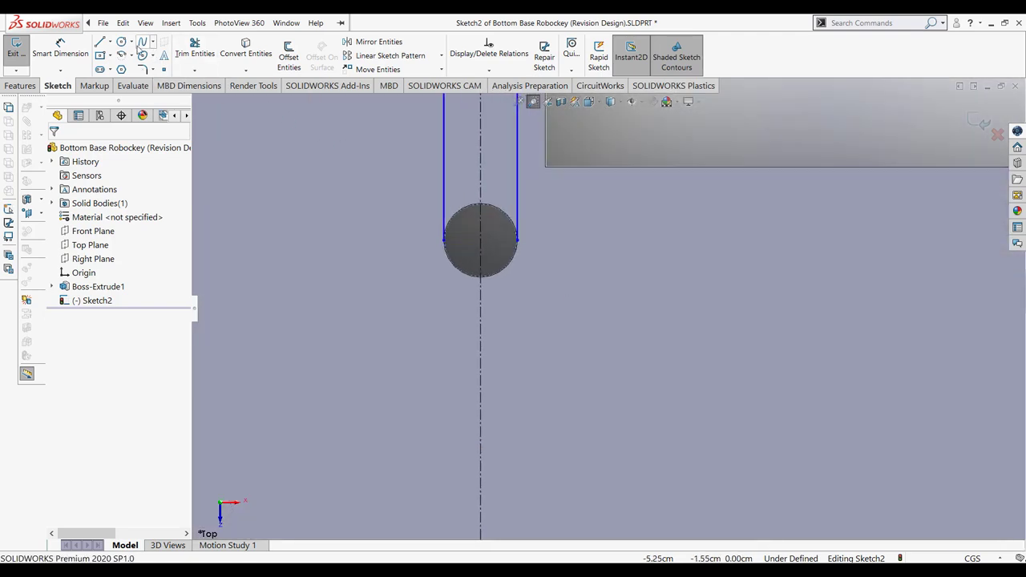
left_click(101, 42)
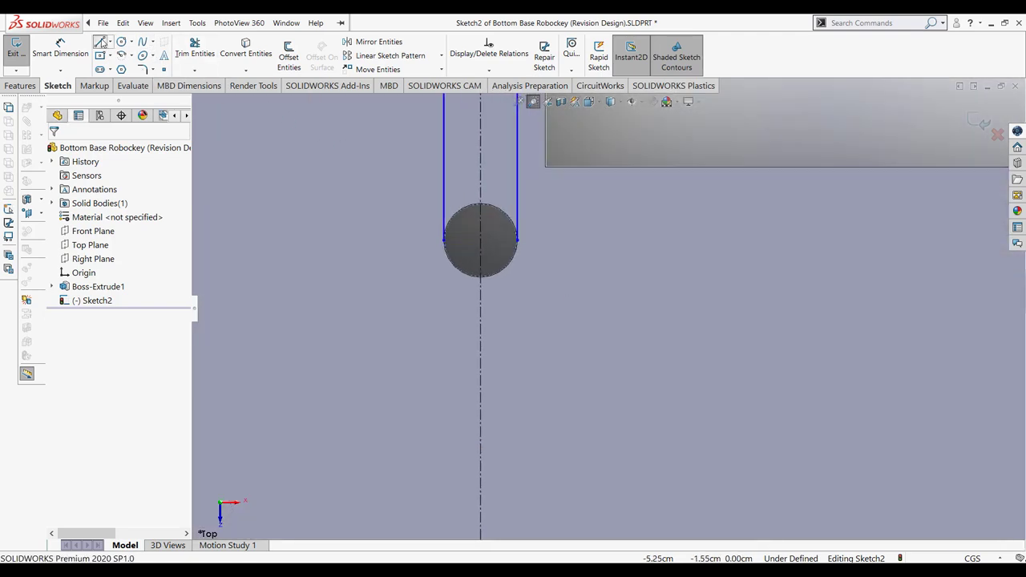
left_click(445, 240)
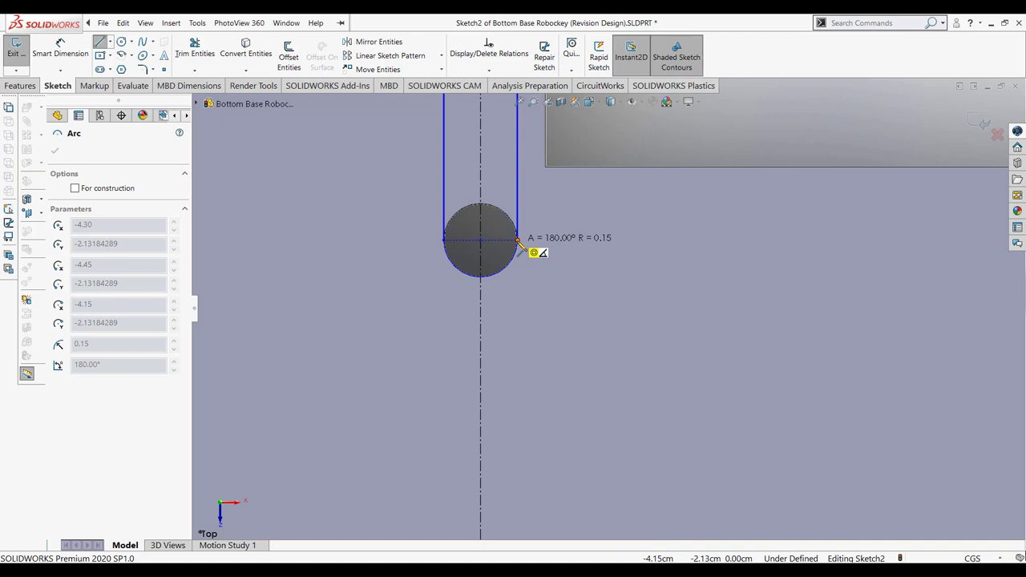
left_click(518, 240)
key("Escape")
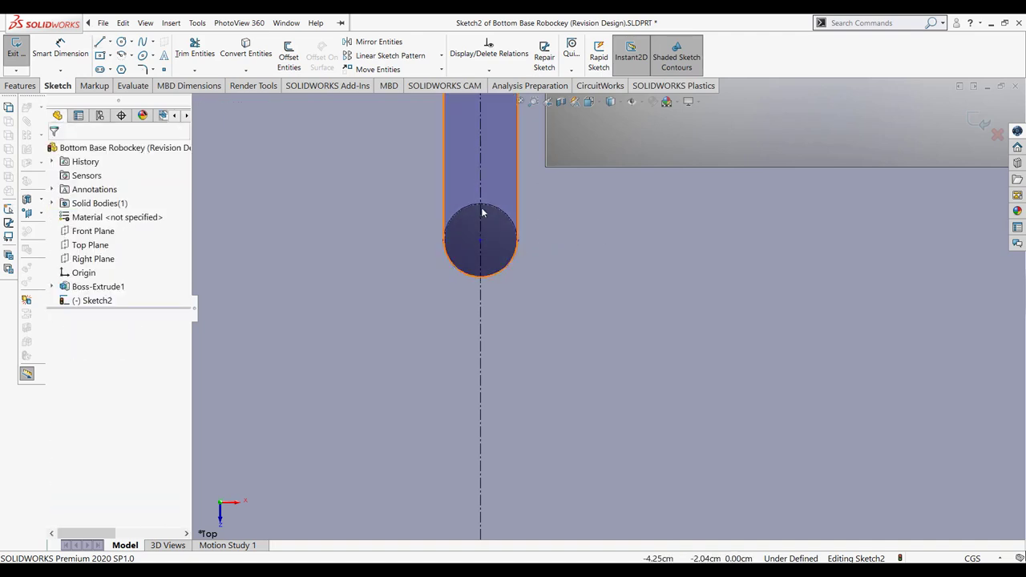
left_click(525, 101)
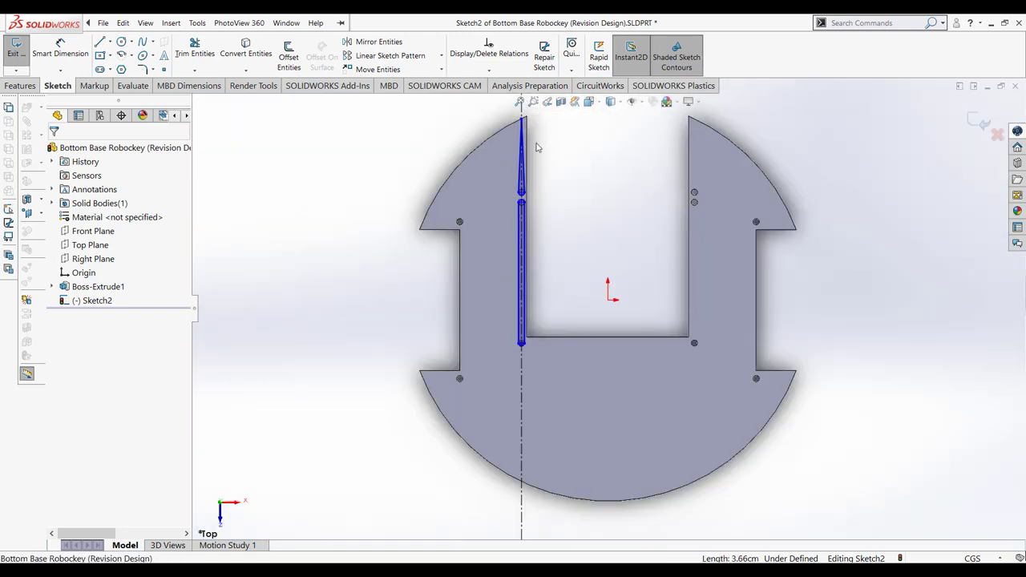
Select Line6, Line7, Arc5, Line9, Line10, Arc8 and Arc9 as entities to mirror.
left_click(534, 104)
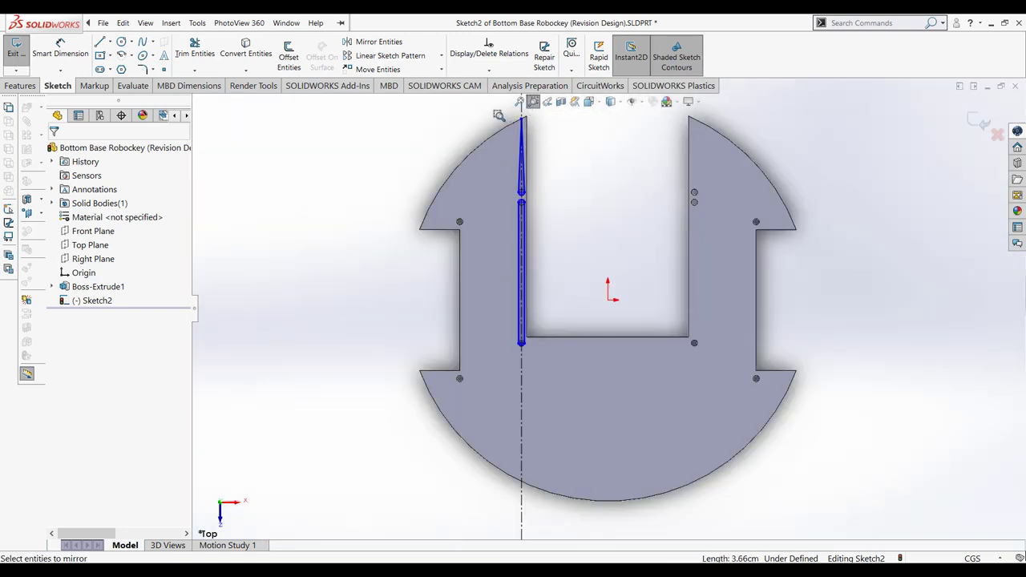
left_click_drag(500, 116, 555, 369)
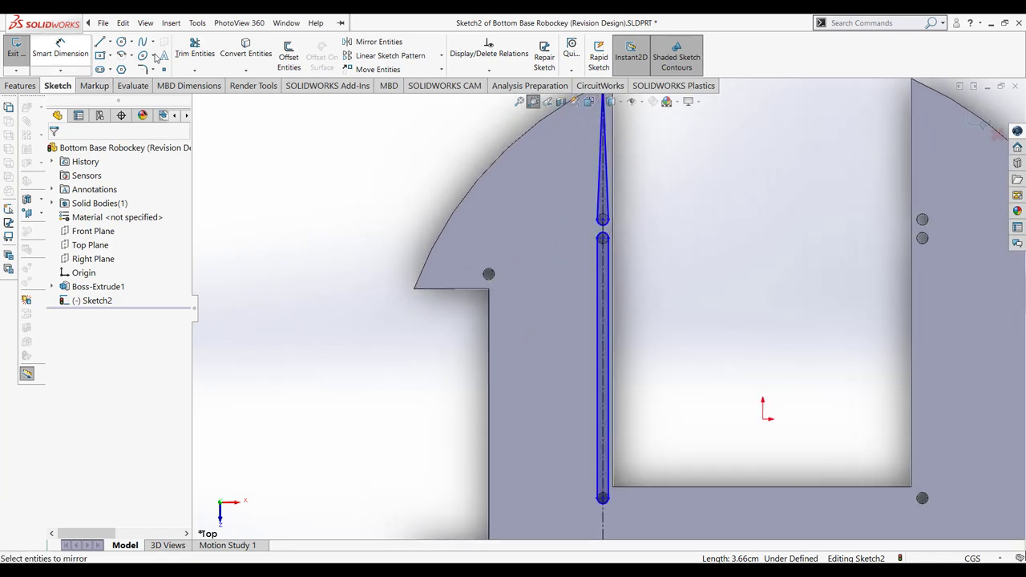
left_click(376, 41)
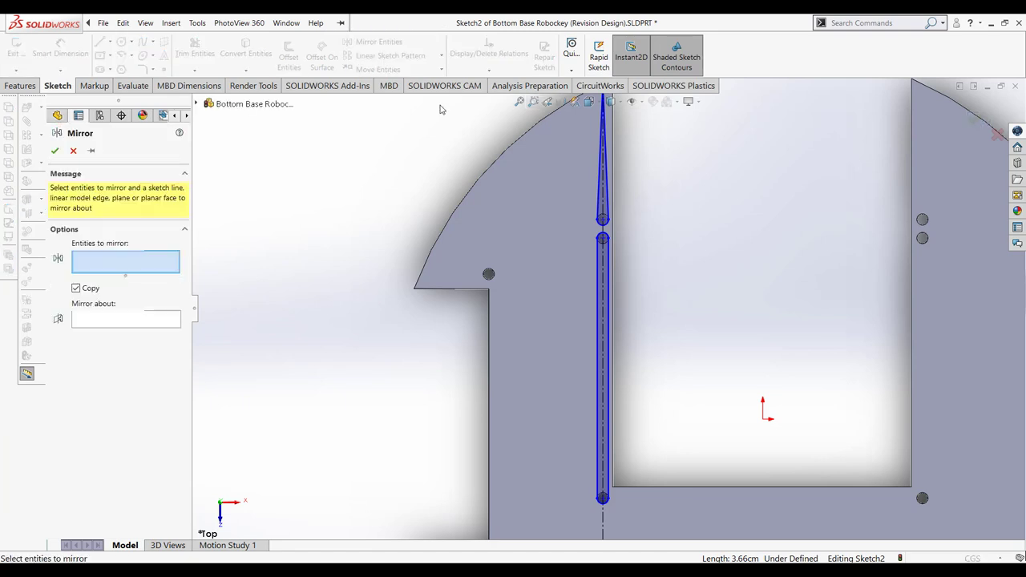
left_click(607, 210)
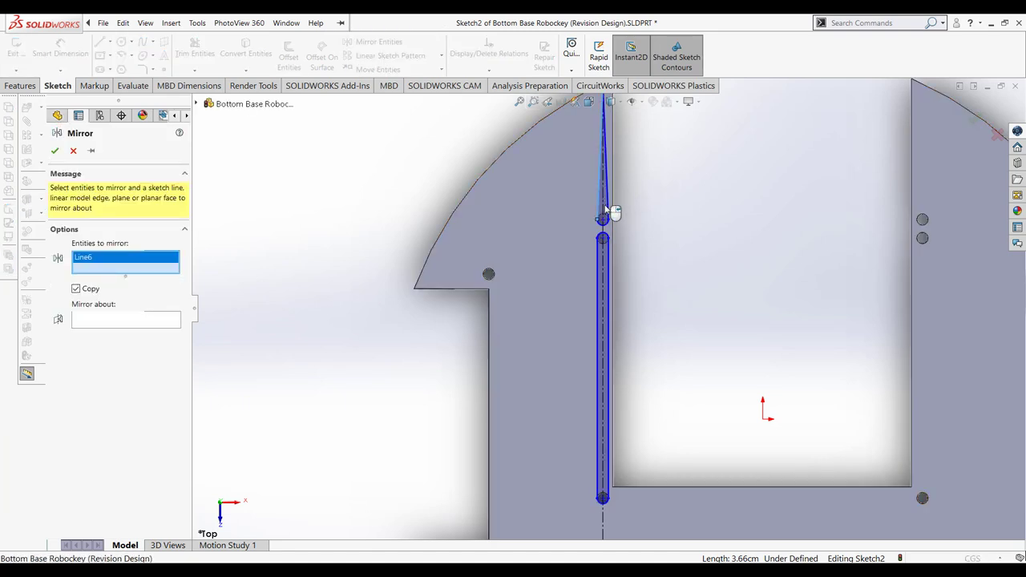
left_click(607, 210)
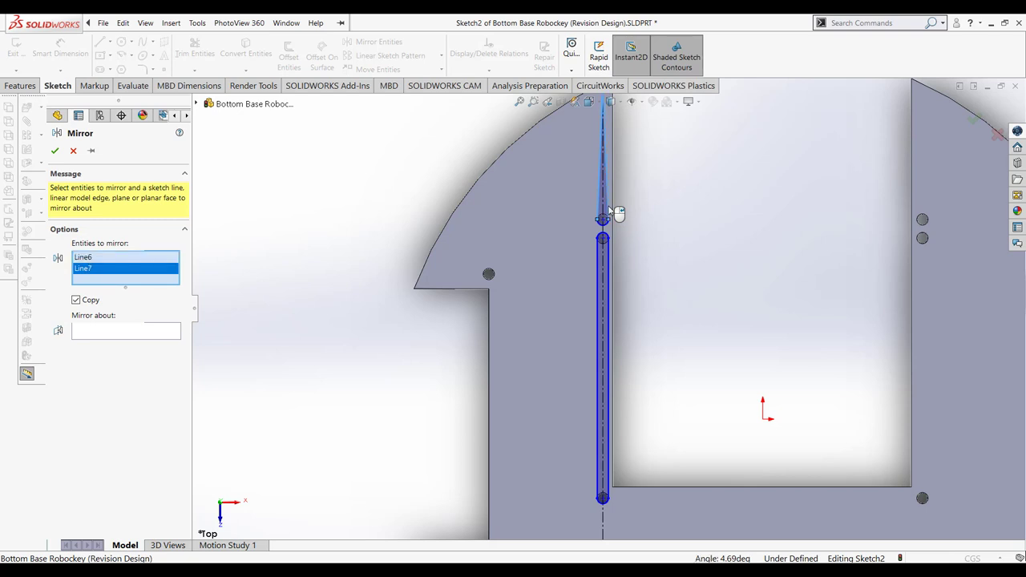
left_click(607, 225)
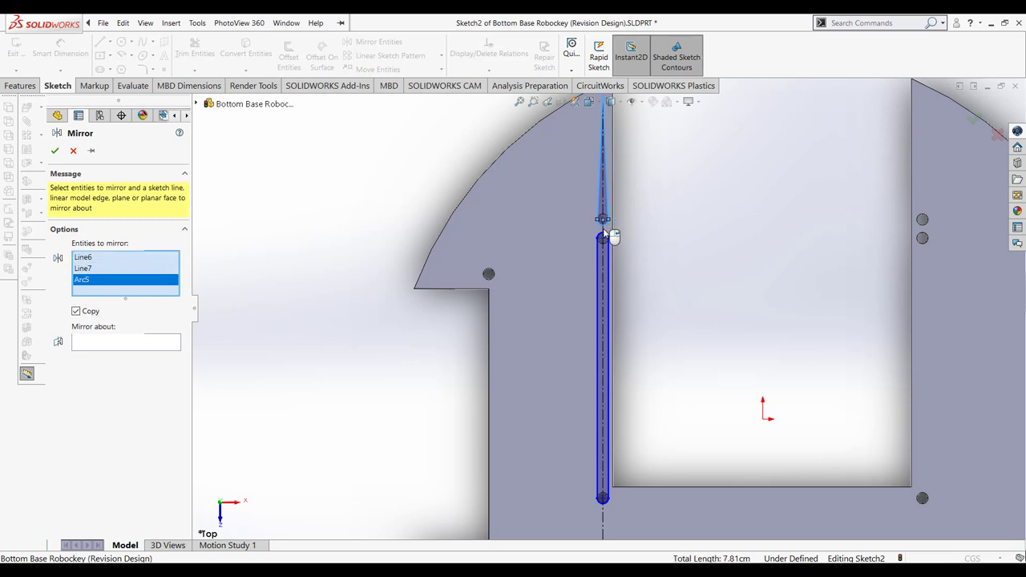
left_click(598, 284)
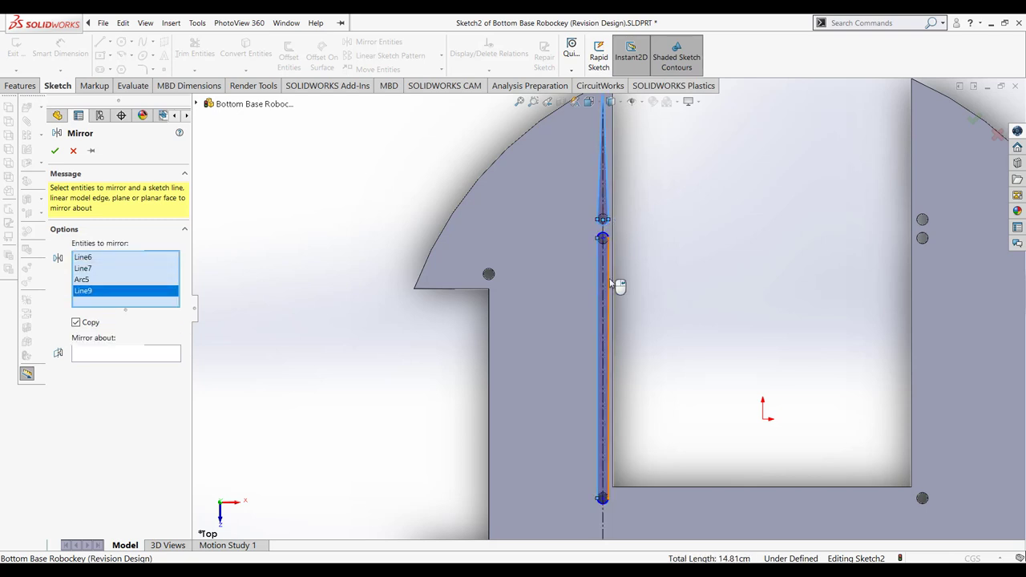
left_click(612, 283)
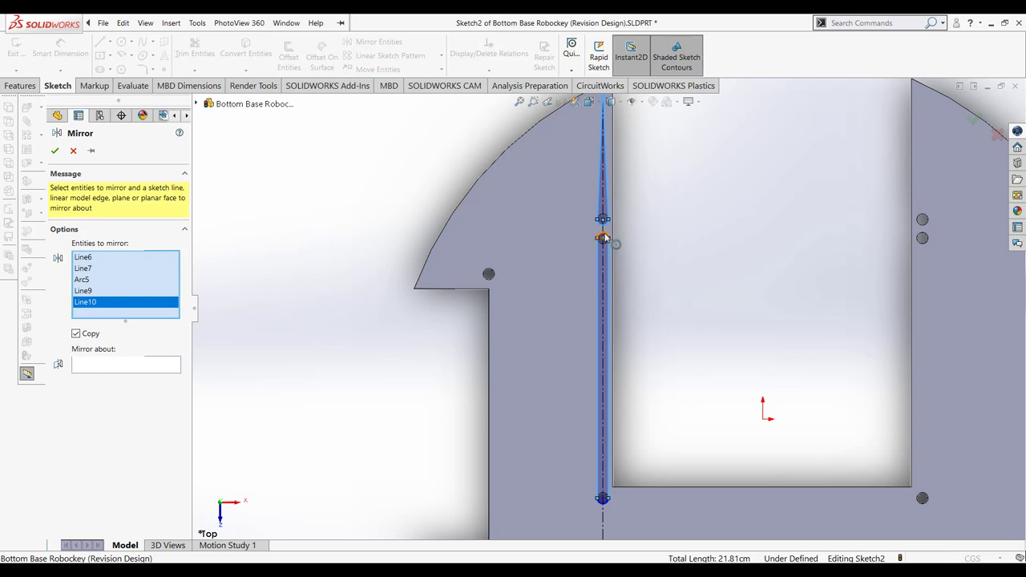
left_click(603, 238)
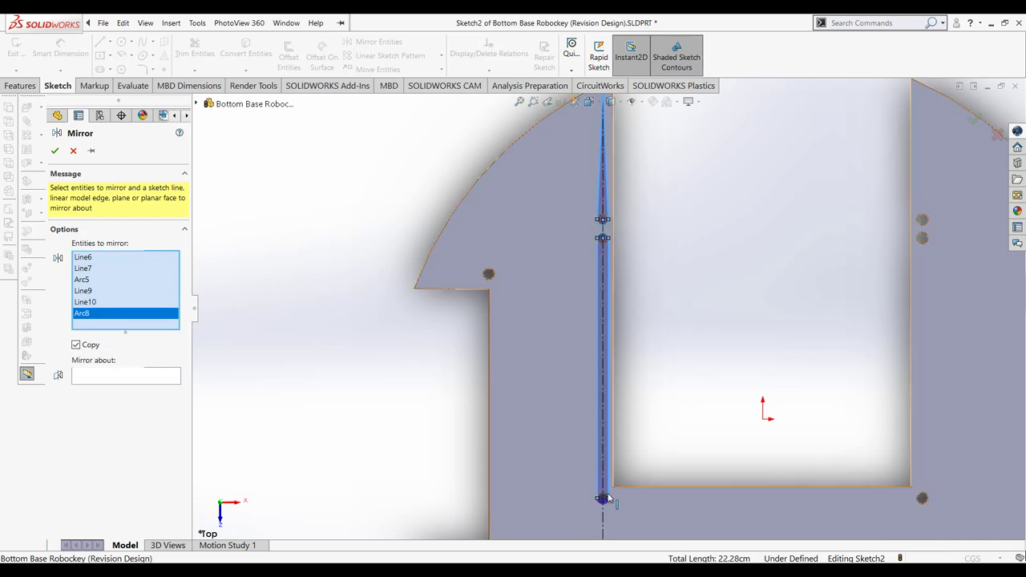
left_click(603, 499)
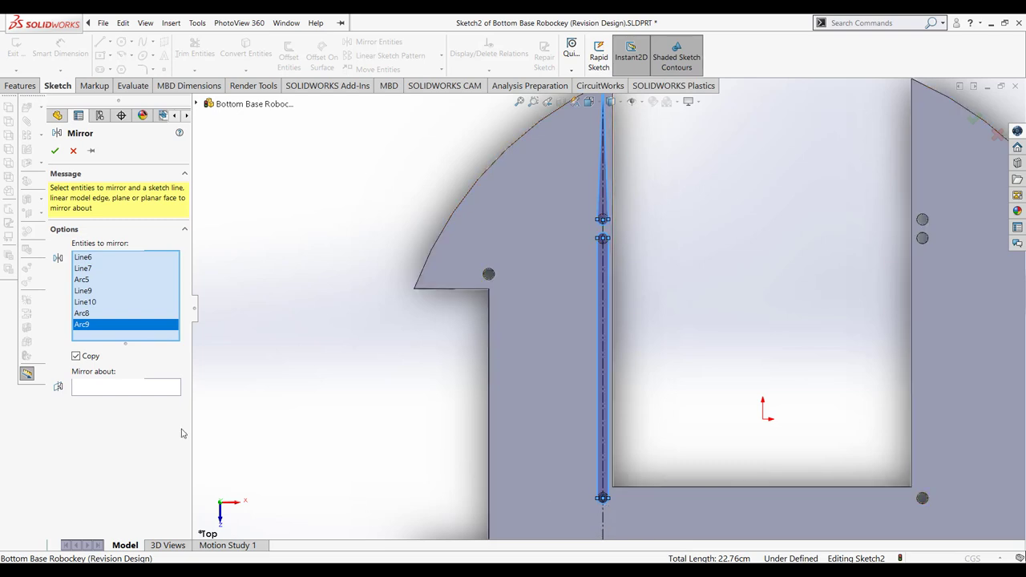
Mirror the selected entities about the Right Plane to form the right slot.
left_click(100, 388)
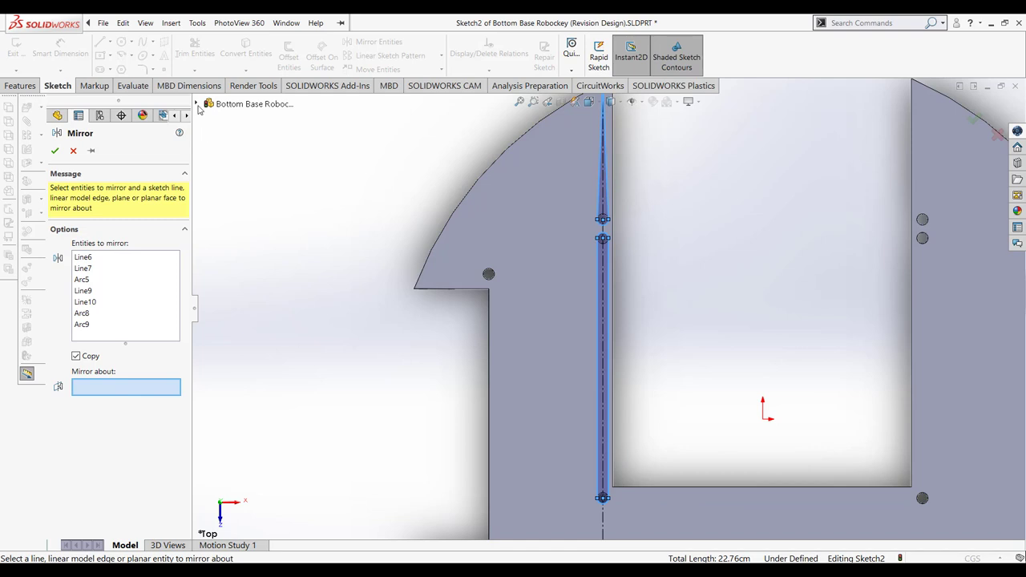
left_click(201, 106)
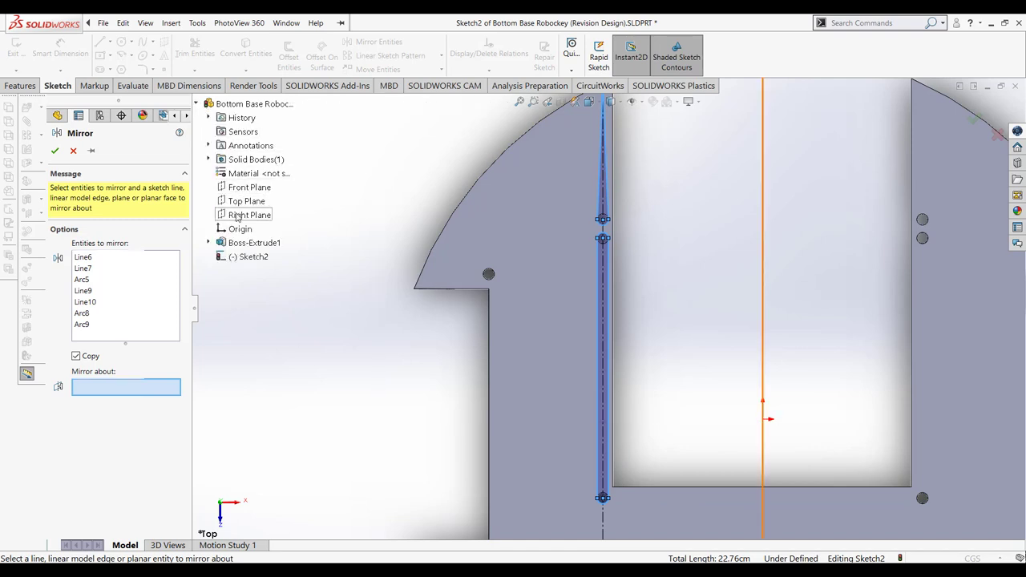
left_click(237, 218)
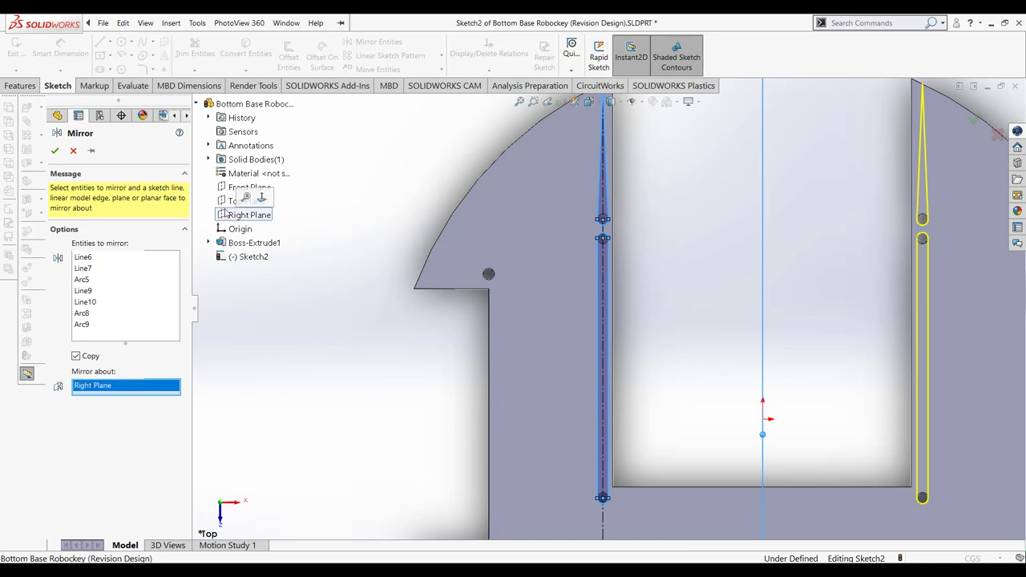
left_click(55, 151)
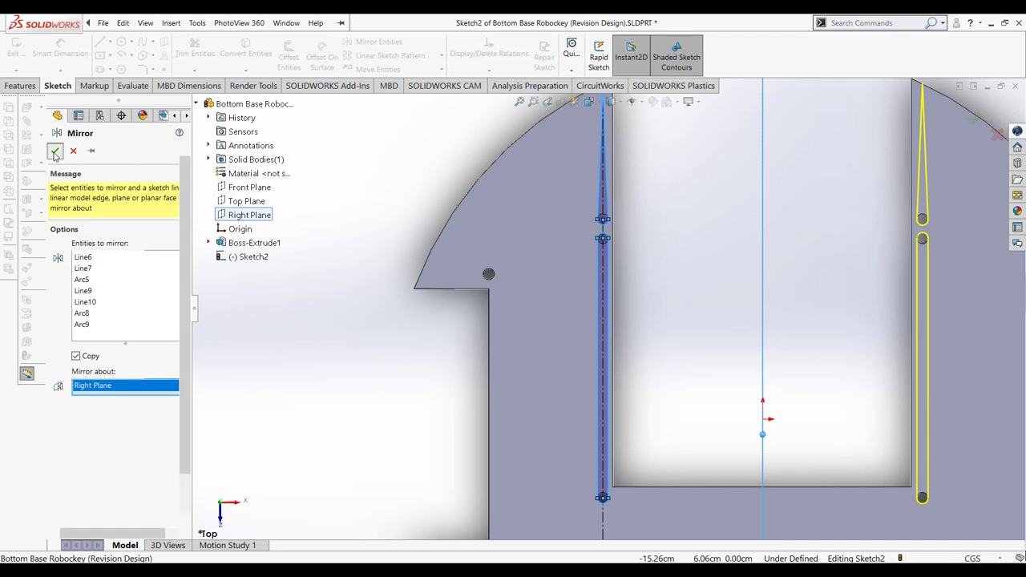
Draw a horizontal line from the left slot's bottom end to the right slot's.
left_click(534, 103)
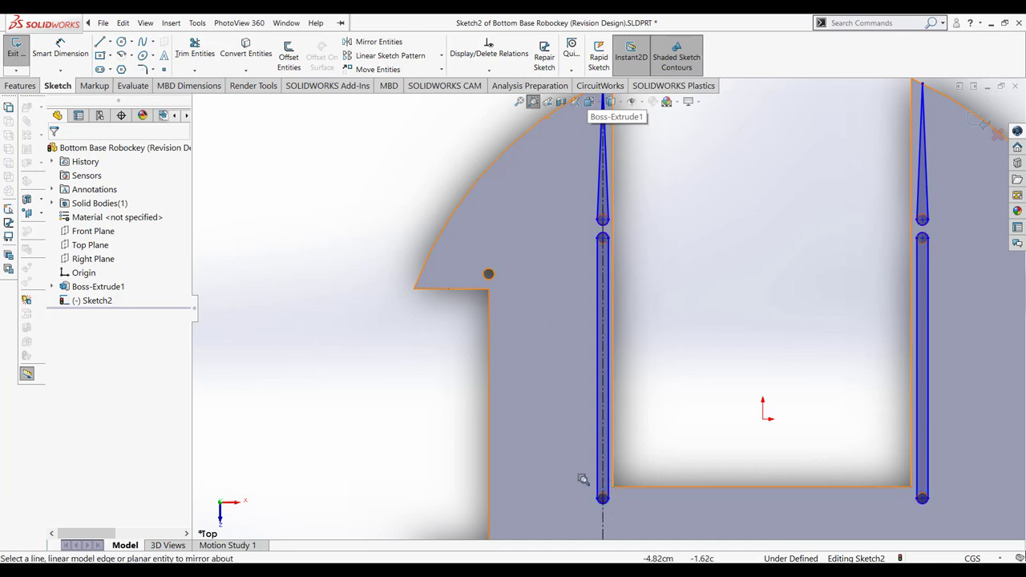
left_click_drag(585, 479, 954, 522)
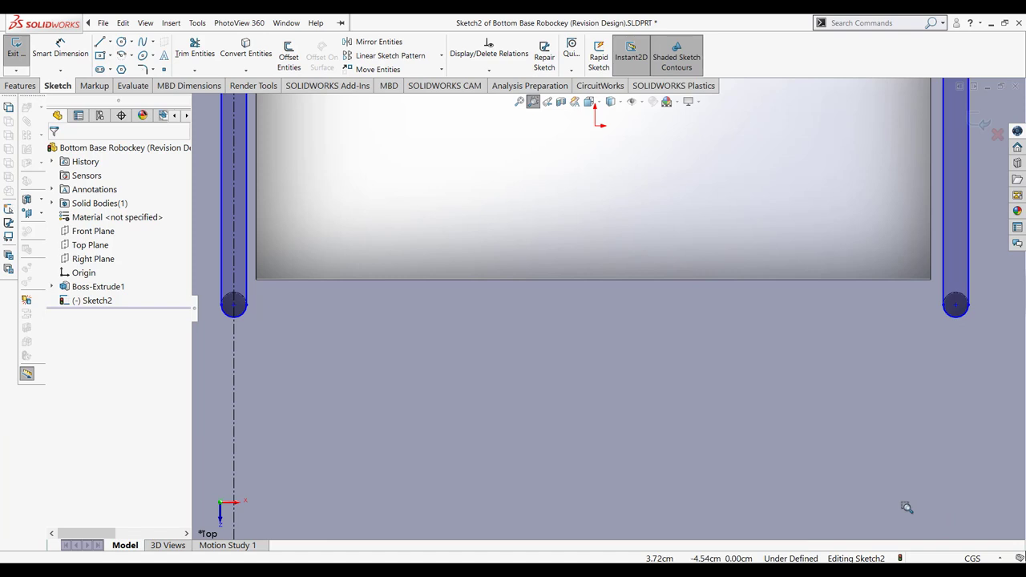
key("m")
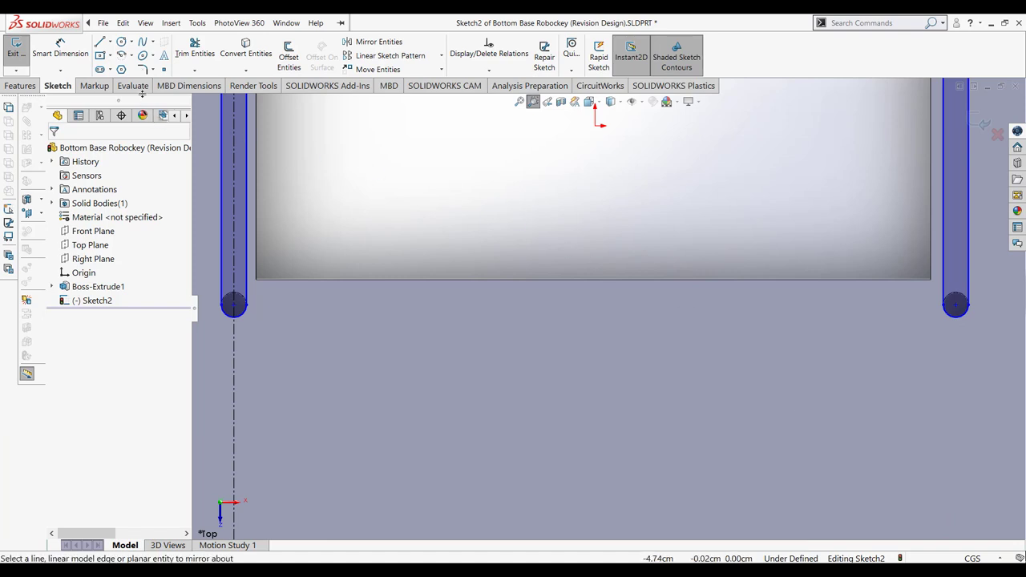
left_click(99, 43)
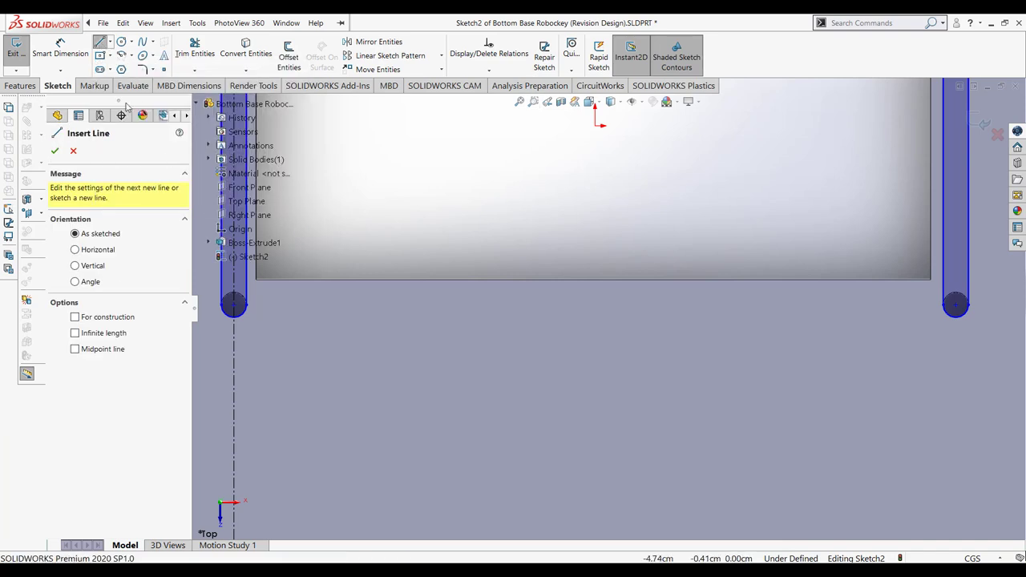
left_click(73, 153)
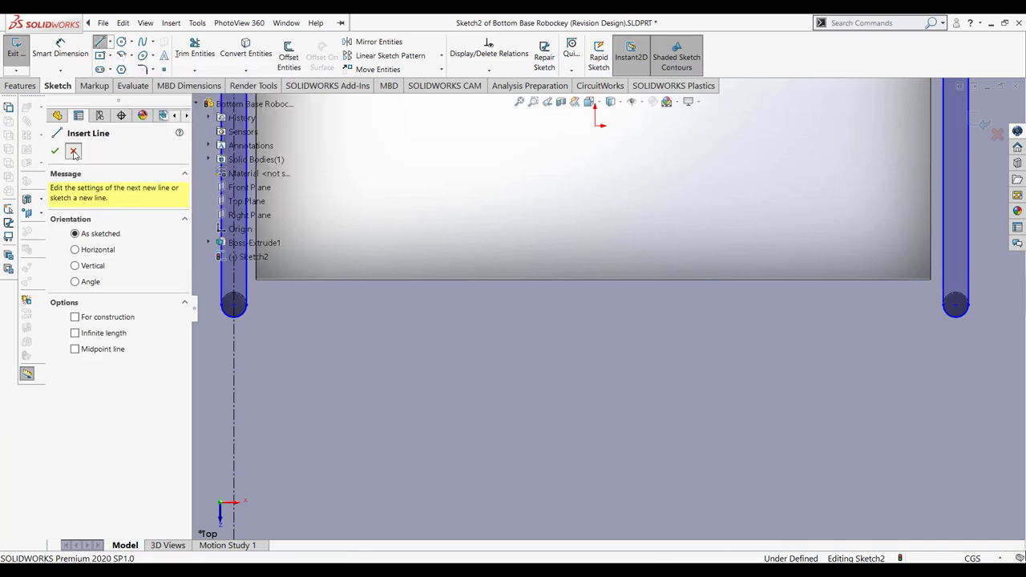
left_click(99, 43)
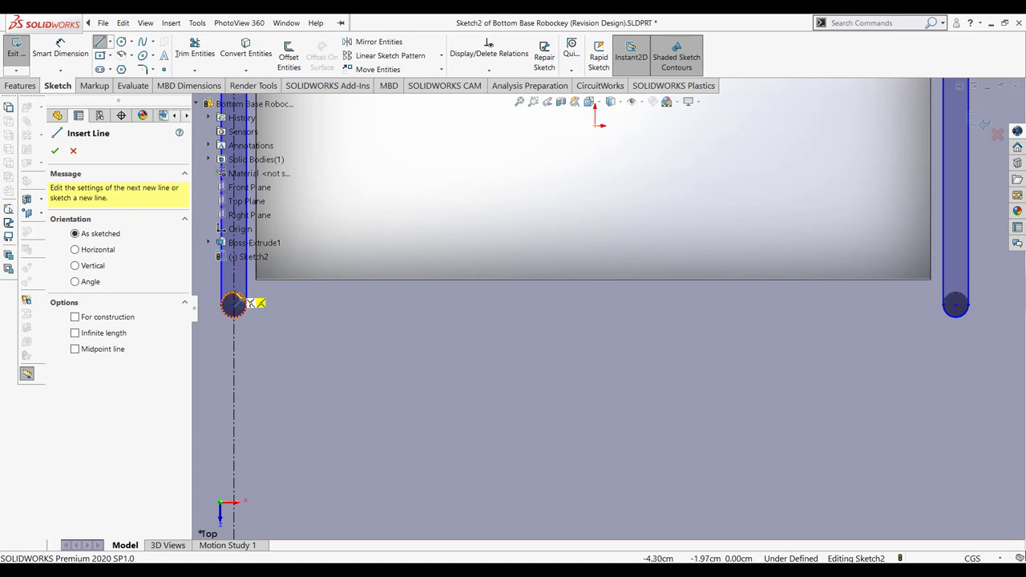
left_click(233, 302)
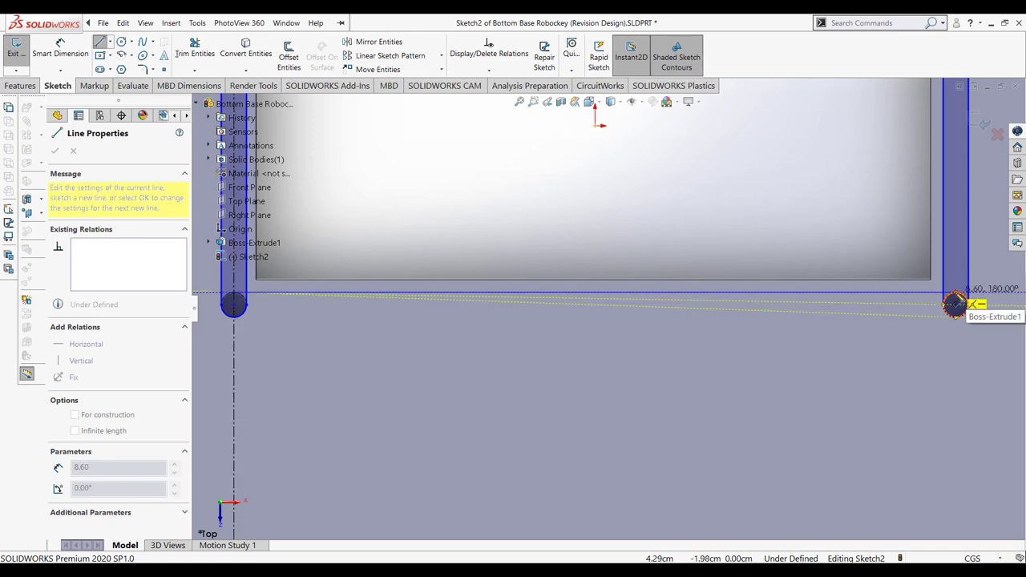
left_click(955, 304)
key("Escape")
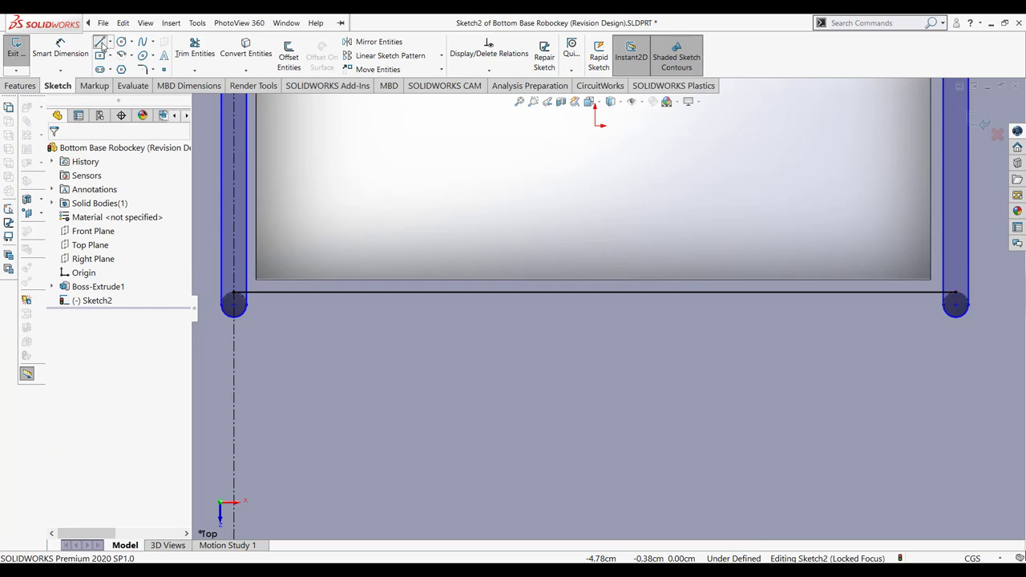
Draw a second, lower parallel horizontal line between the two slots.
left_click(101, 44)
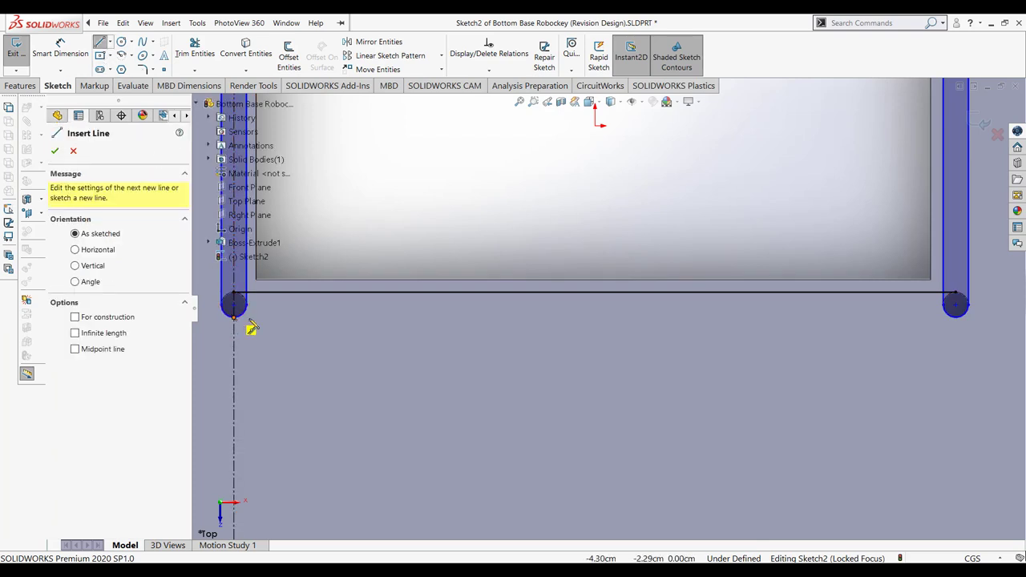
left_click(235, 318)
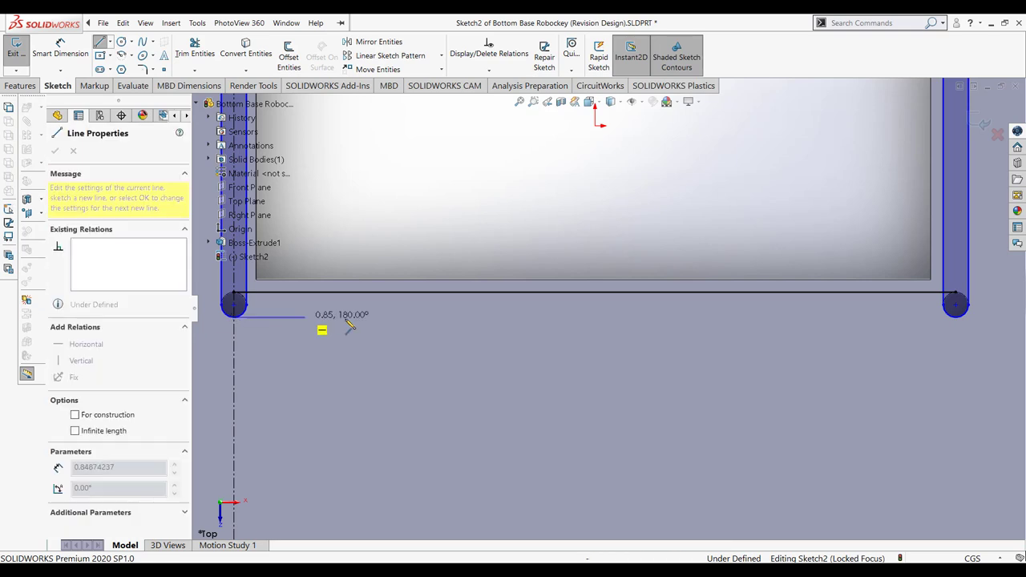
left_click(958, 318)
key("Escape")
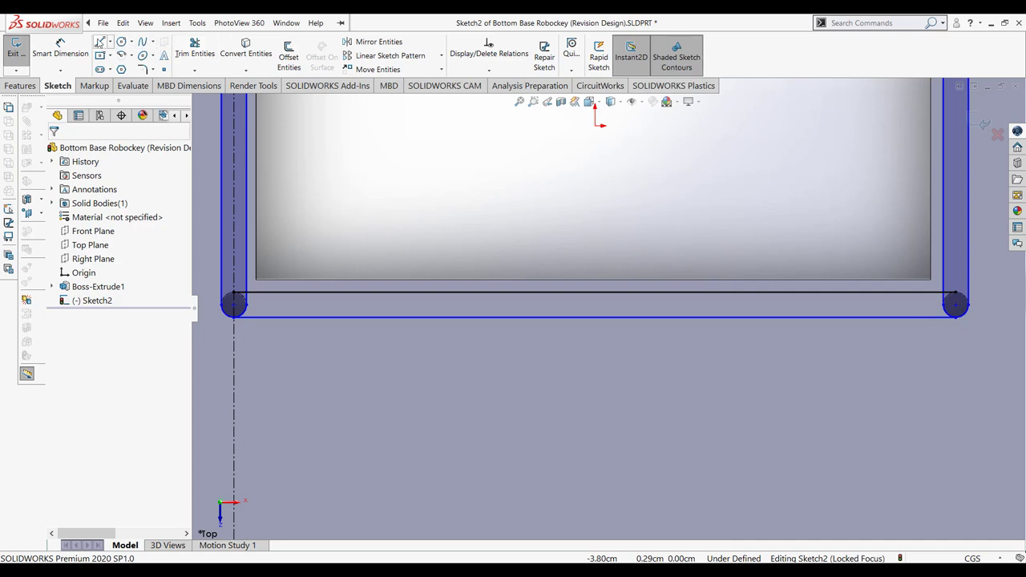
left_click(99, 42)
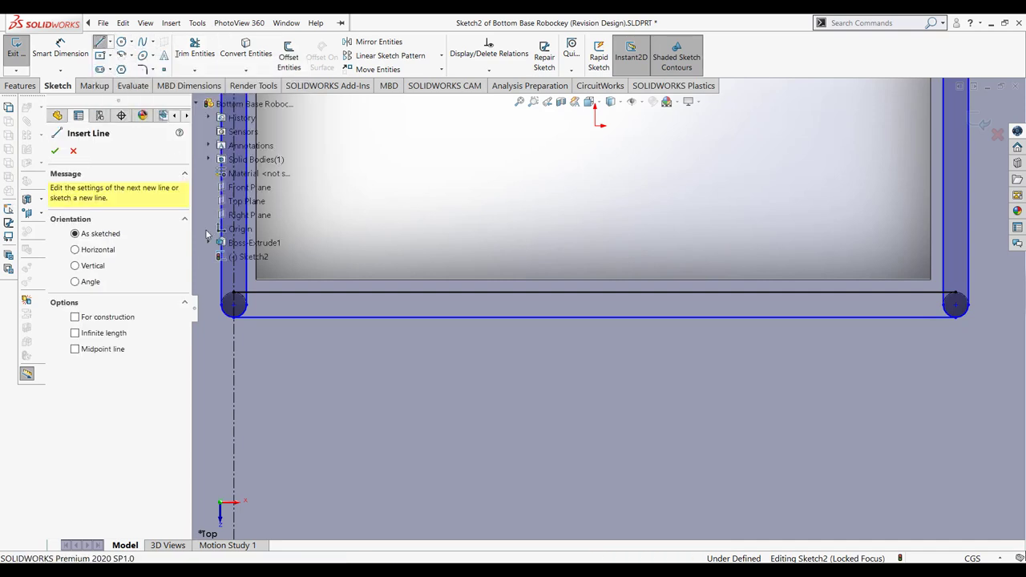
left_click(235, 297)
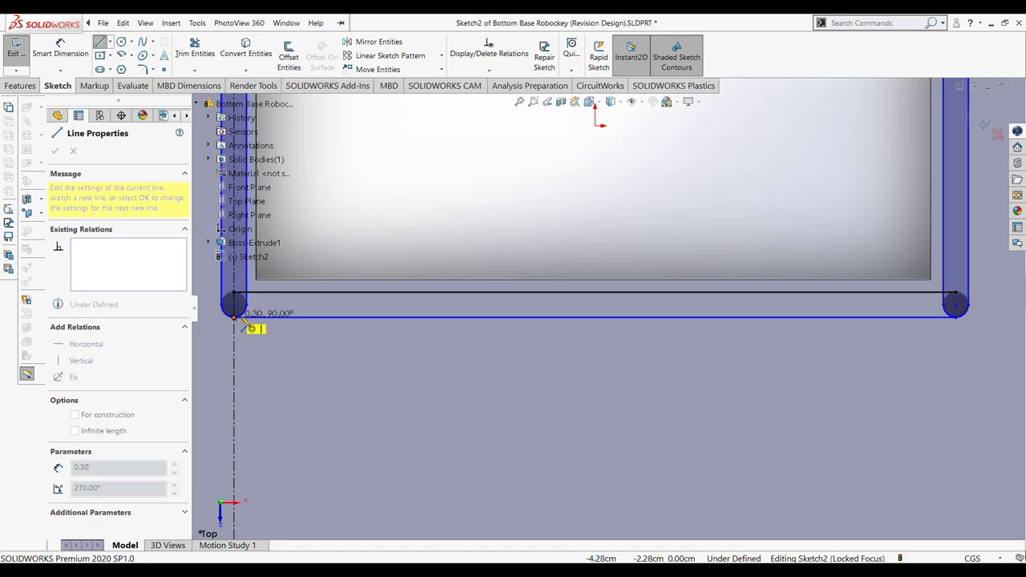
key("Escape")
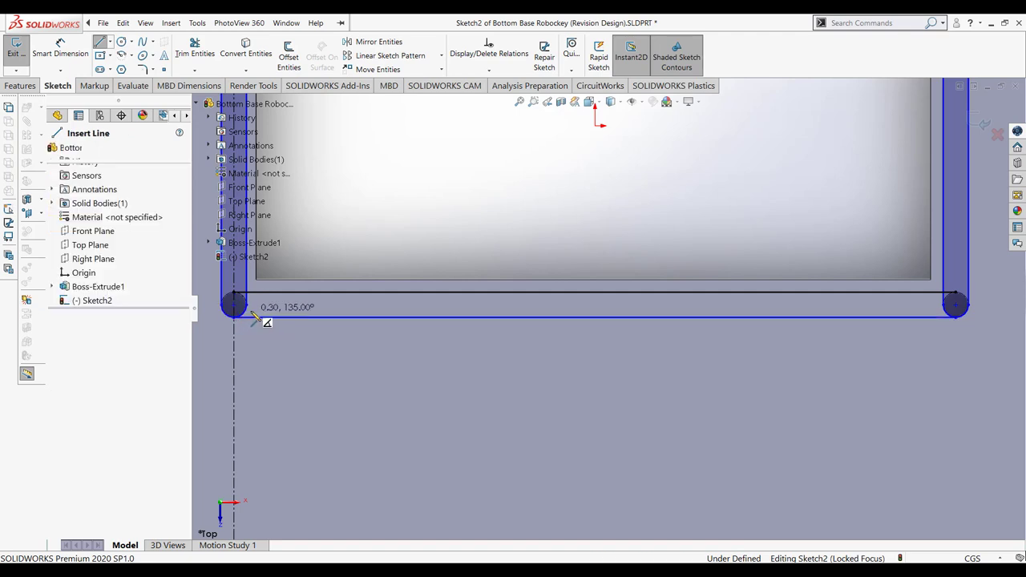
key("Escape")
Cap the horizontal lines' left ends with a 180° tangent arc of radius 0.15.
left_click(534, 104)
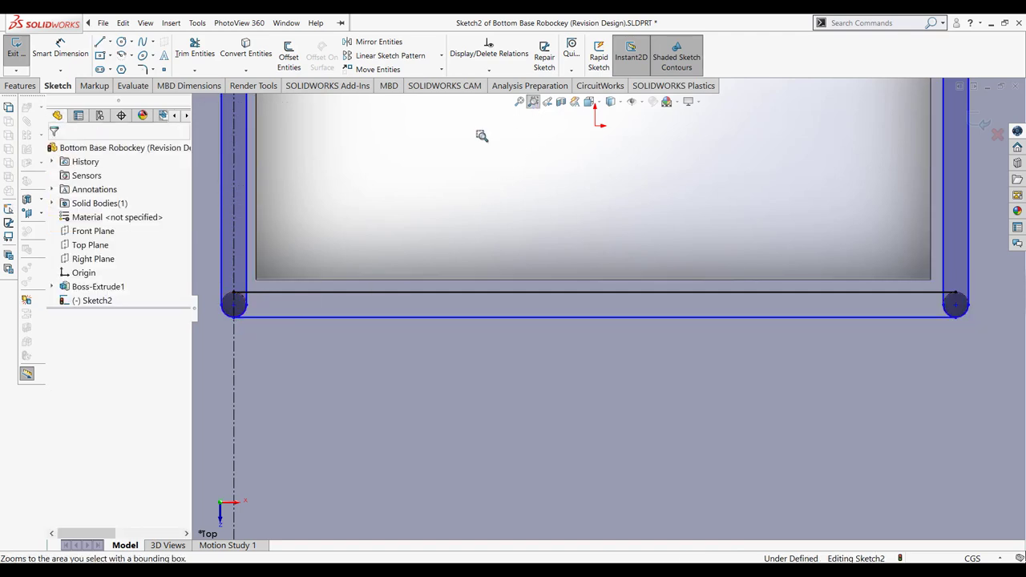
left_click_drag(202, 287, 296, 350)
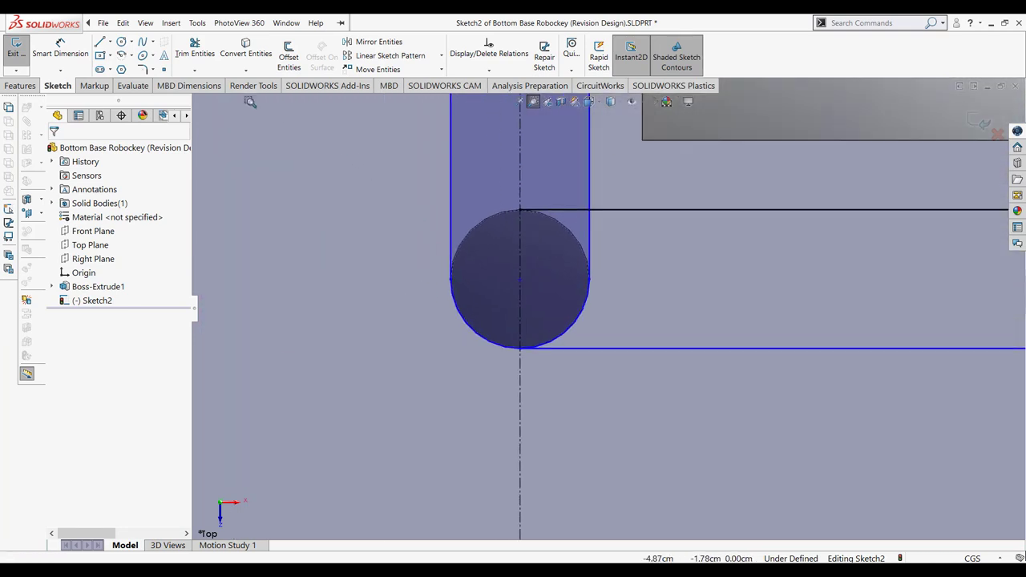
left_click(100, 43)
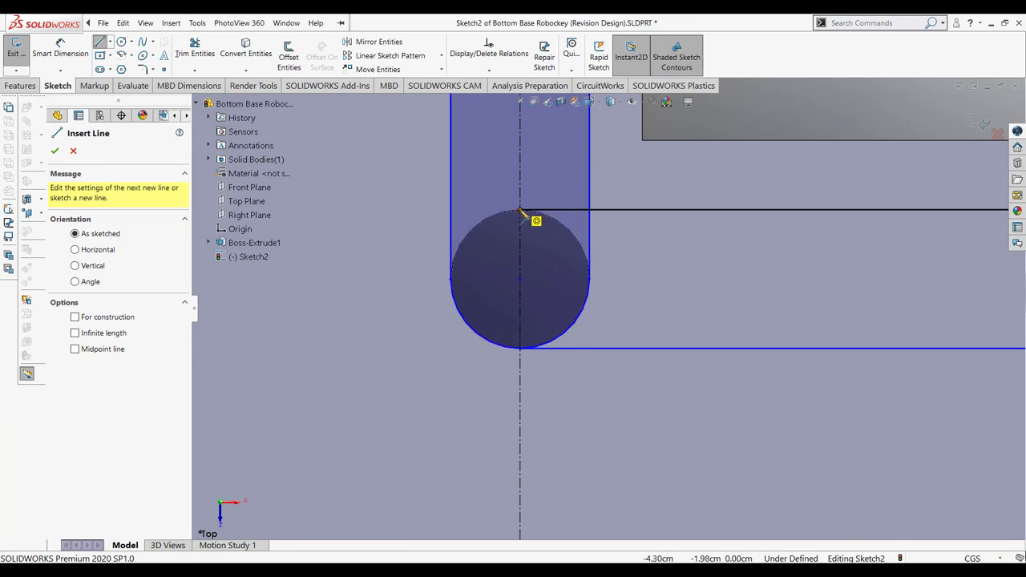
left_click(520, 210)
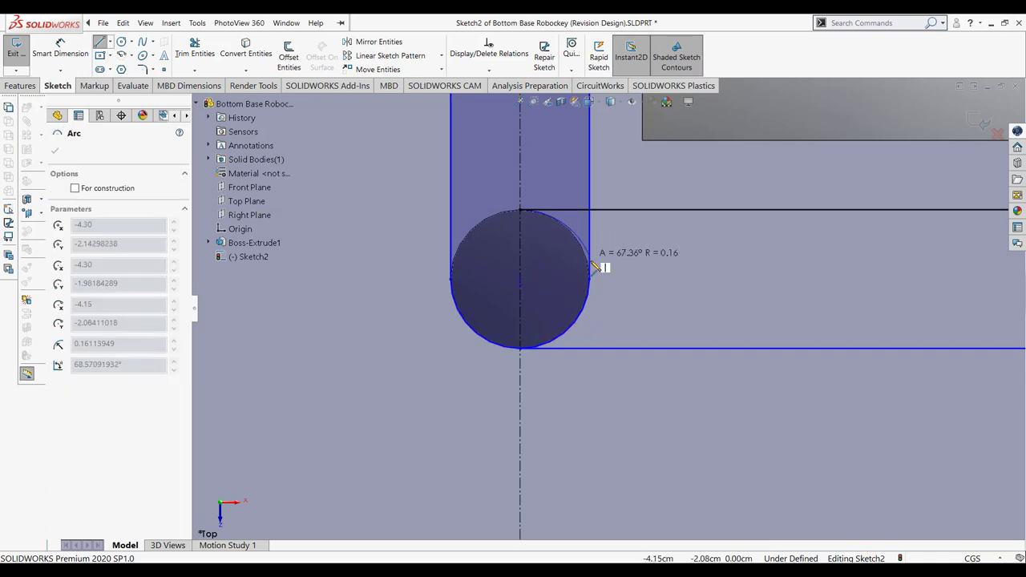
left_click(519, 350)
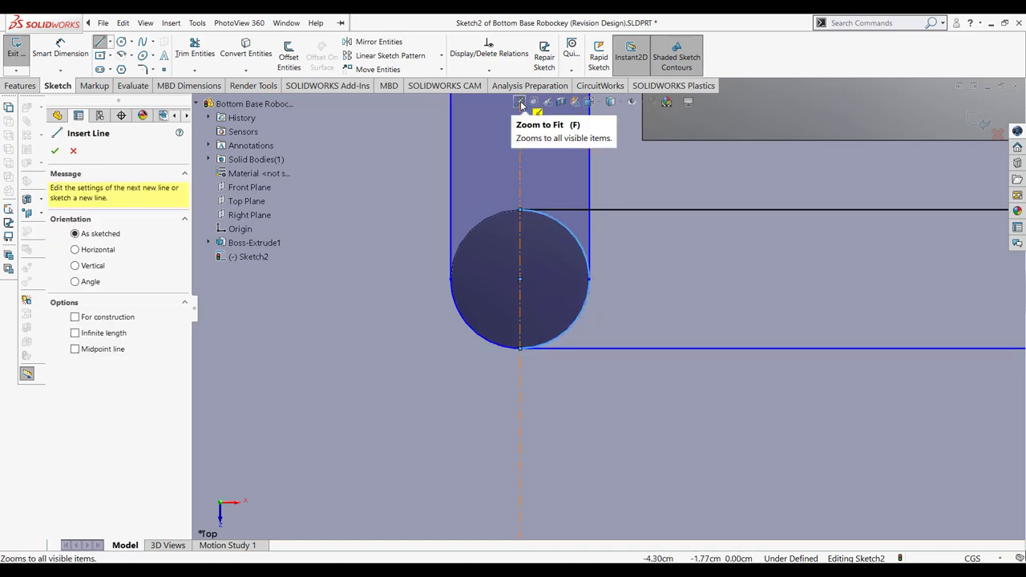
left_click(519, 103)
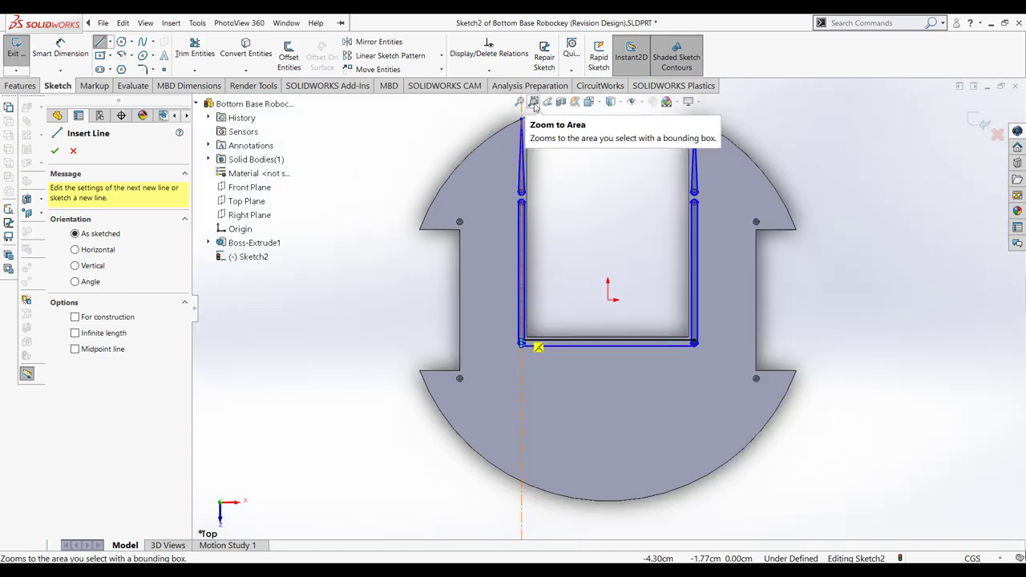
Cap the horizontal lines' right ends with a second R 0.15 tangent arc.
left_click_drag(669, 327, 722, 370)
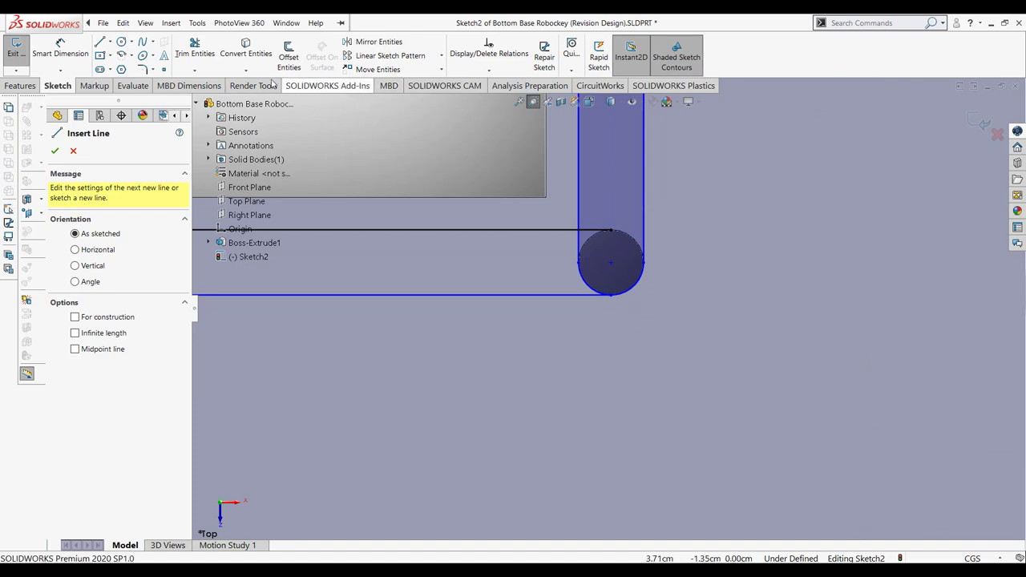
left_click(110, 42)
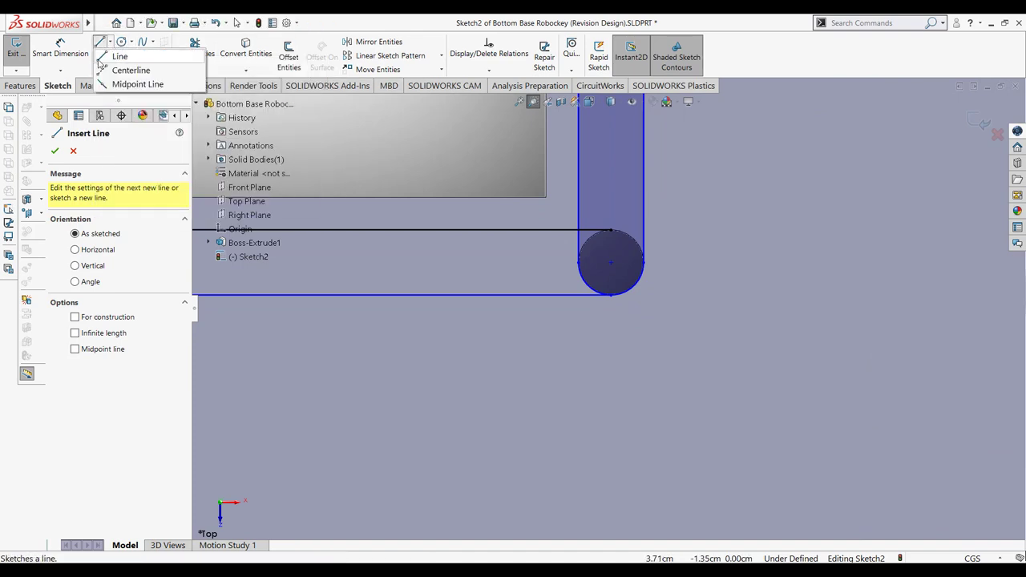
left_click(119, 50)
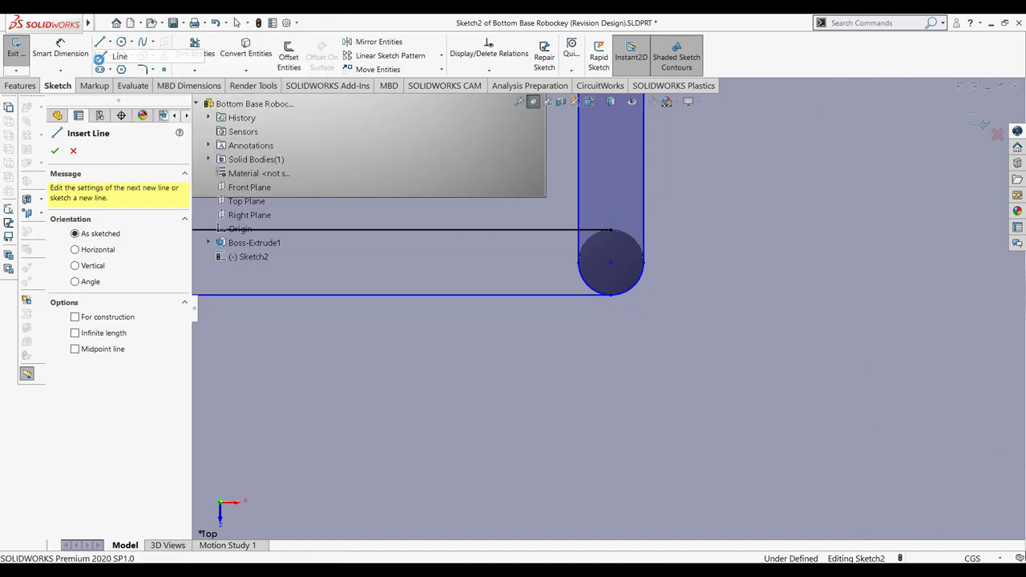
left_click(611, 232)
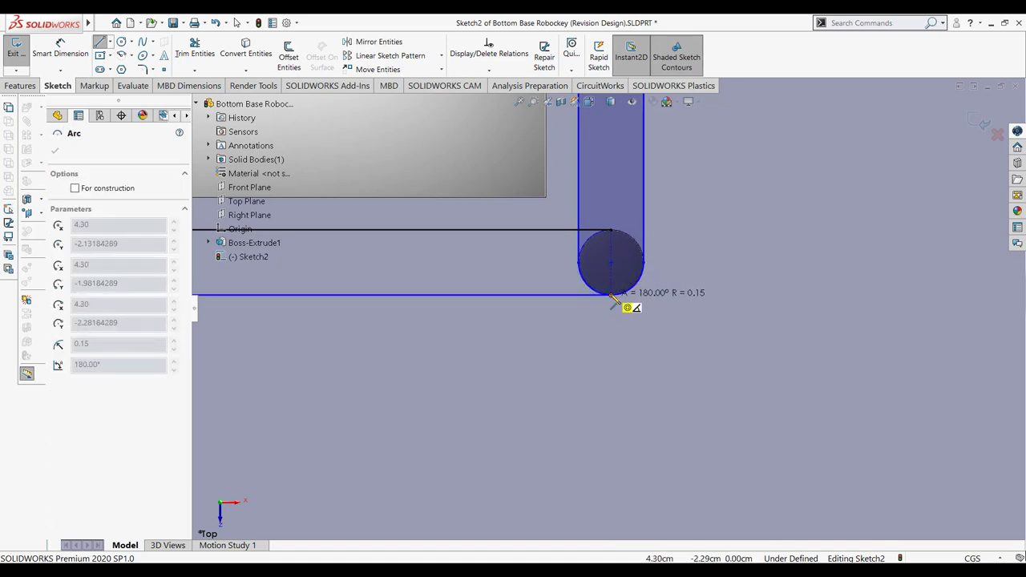
left_click(610, 297)
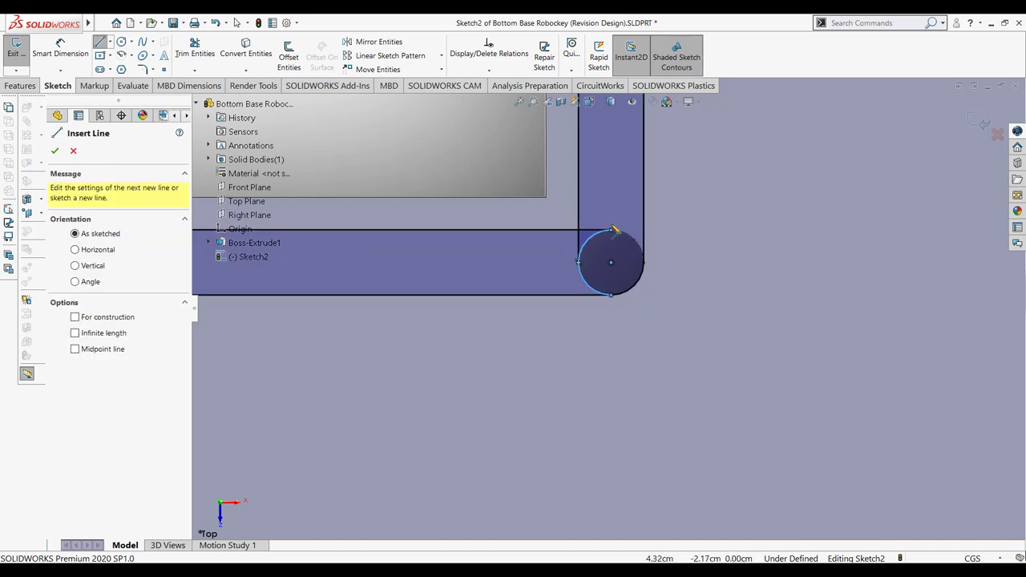
left_click(521, 104)
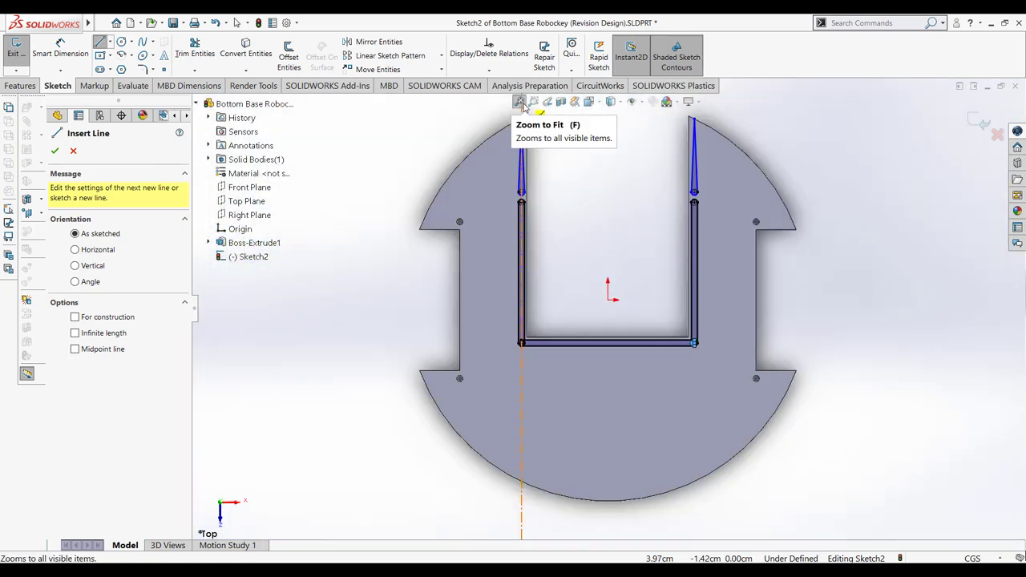
Exit the Line tool, start a 1.00 cm Extruded Boss/Base, rotate the view, then cancel it.
left_click(56, 152)
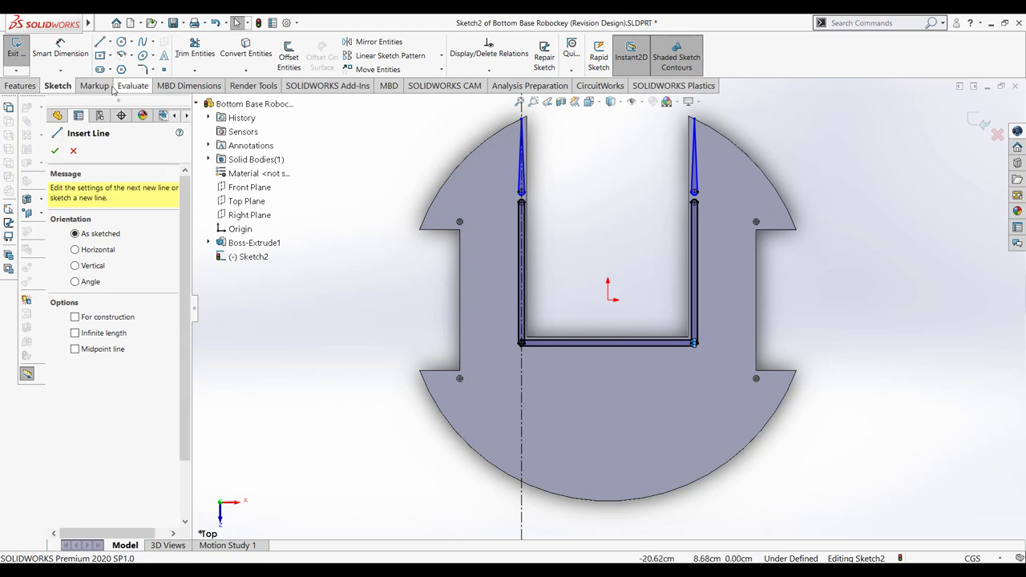
left_click(24, 88)
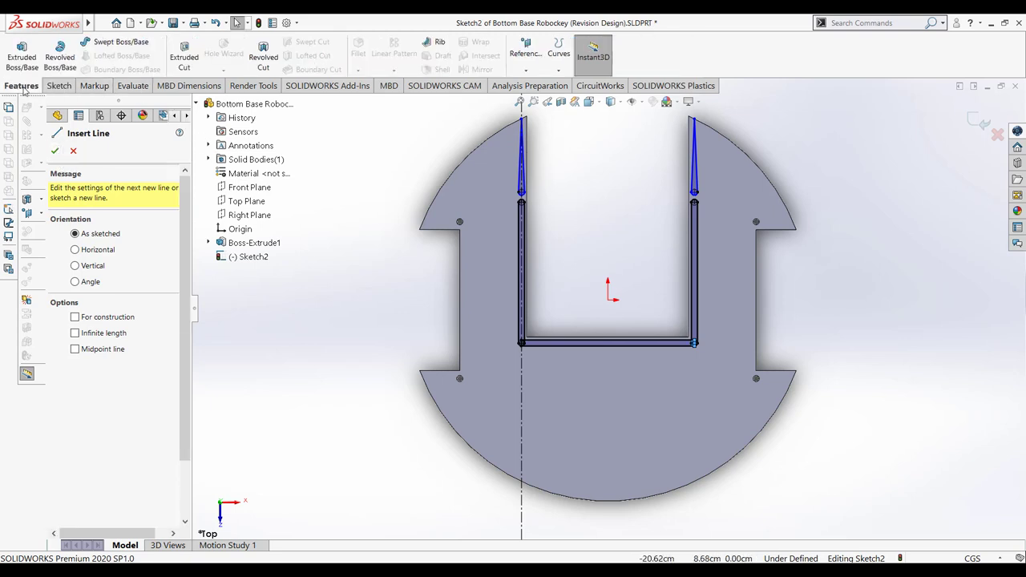
left_click(24, 63)
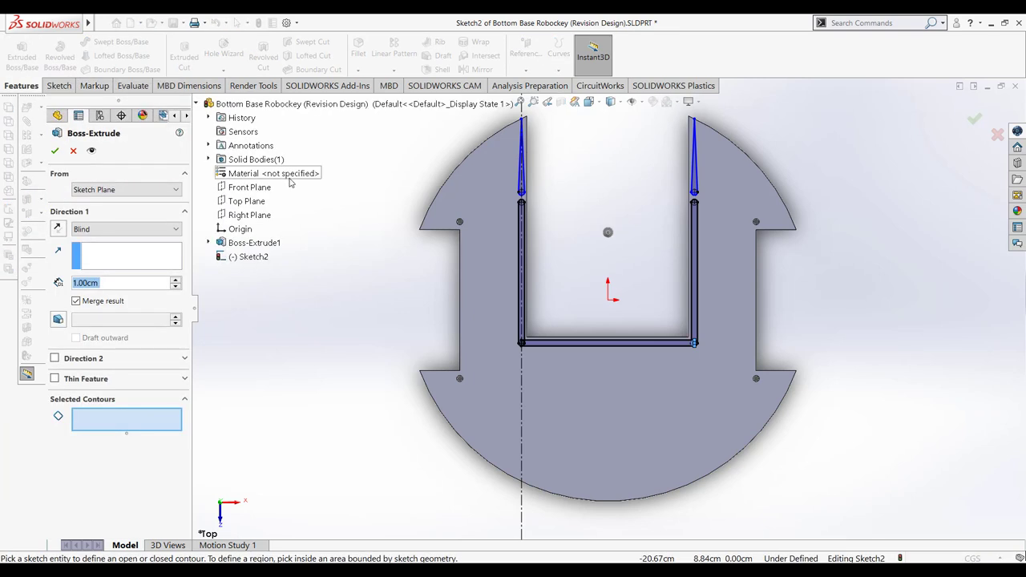
right_click(337, 330)
mouse_move(390, 273)
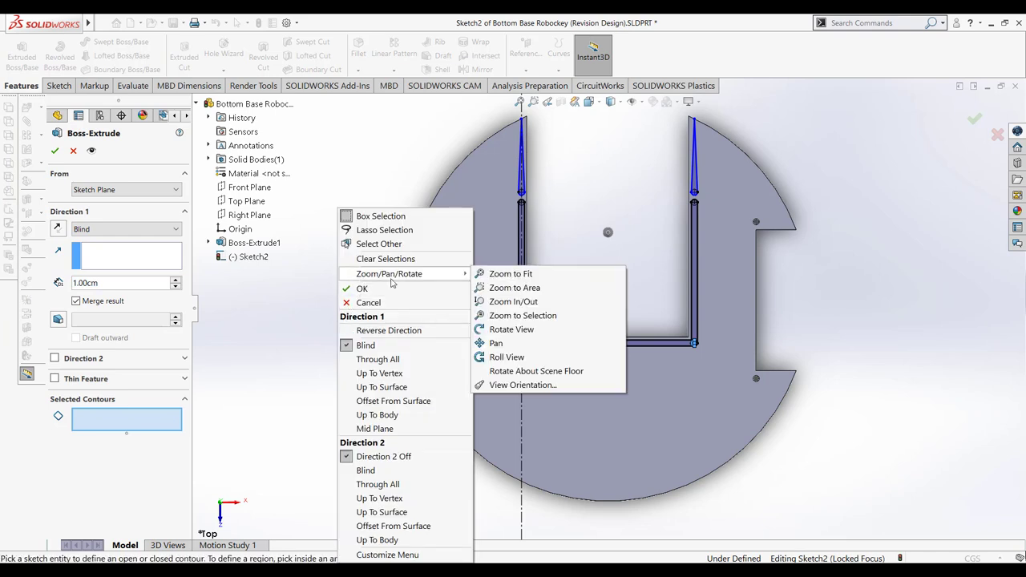
left_click(517, 330)
left_click_drag(355, 340, 411, 347)
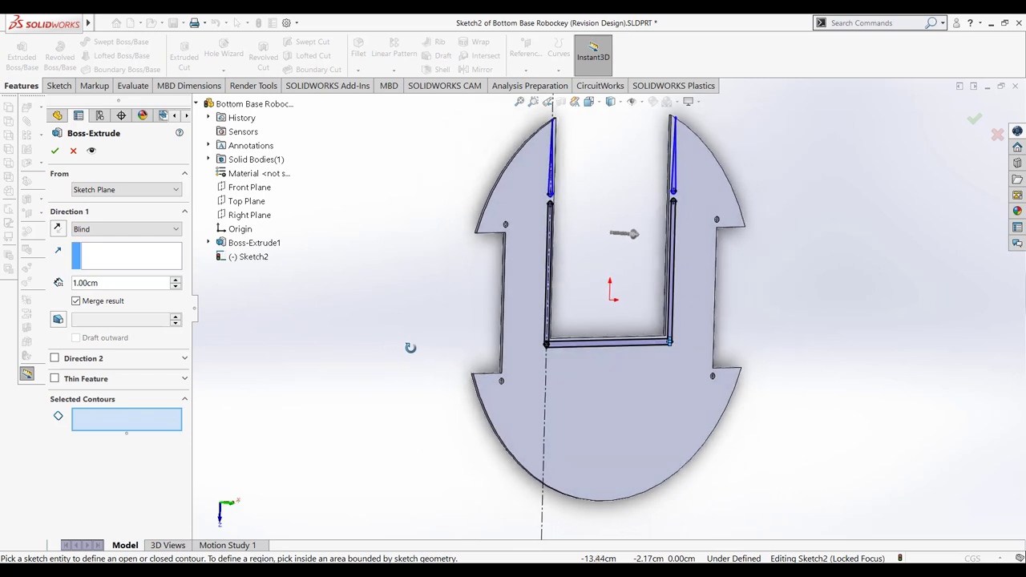
key("Escape")
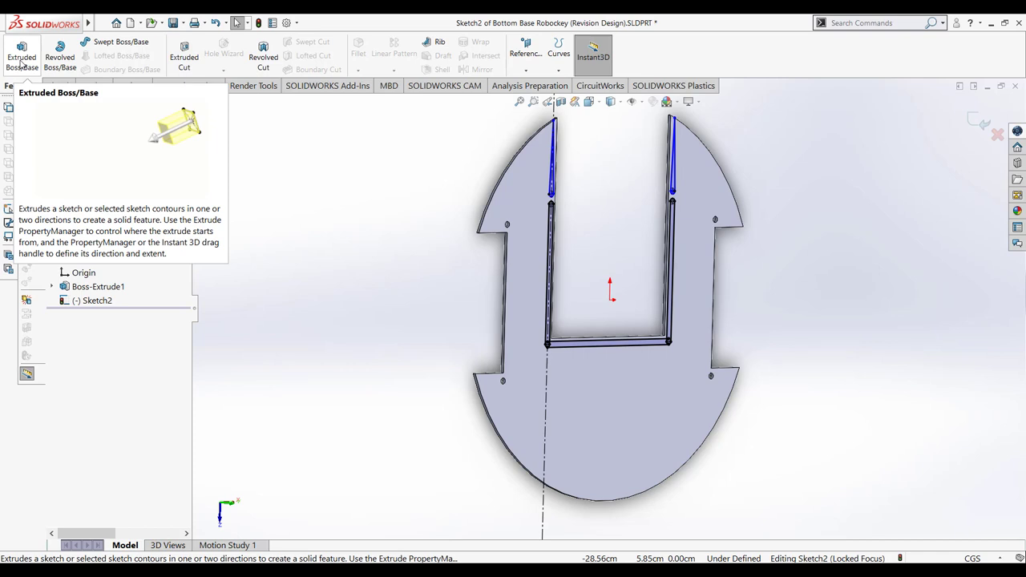
Extrude the five U-shaped wall contours 2.15 cm Blind as Boss-Extrude2.
left_click(22, 60)
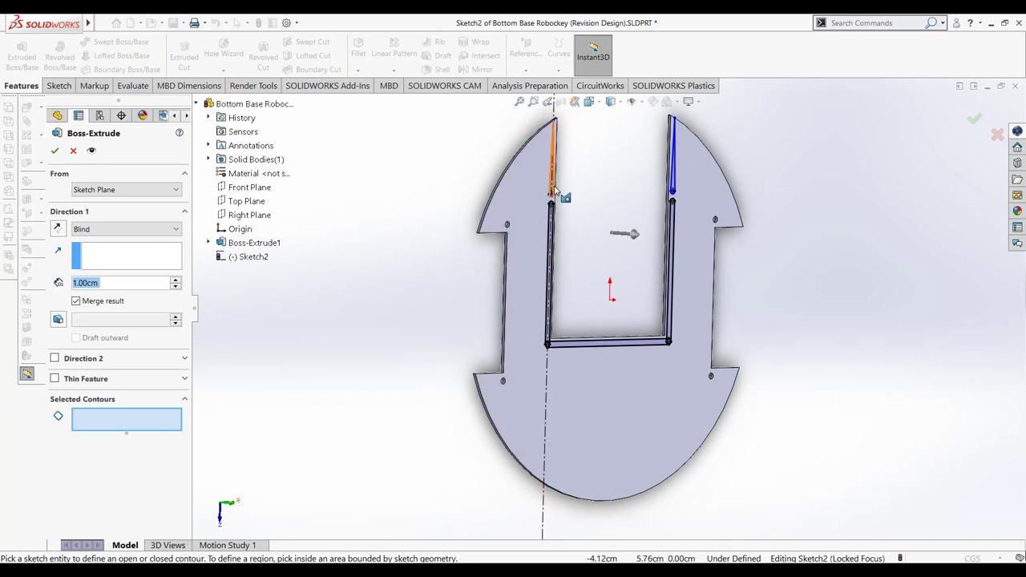
left_click(553, 188)
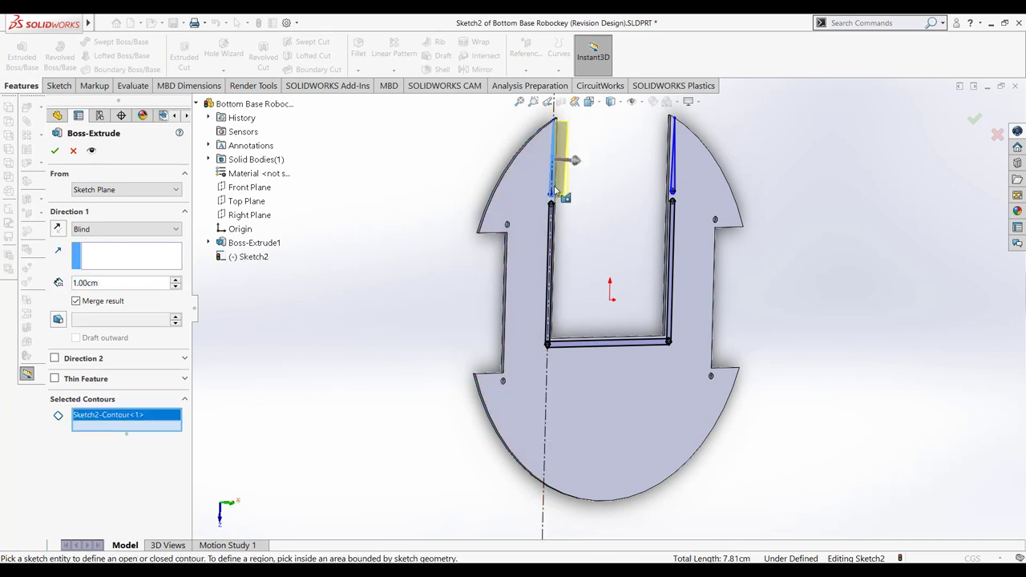
left_click(554, 241)
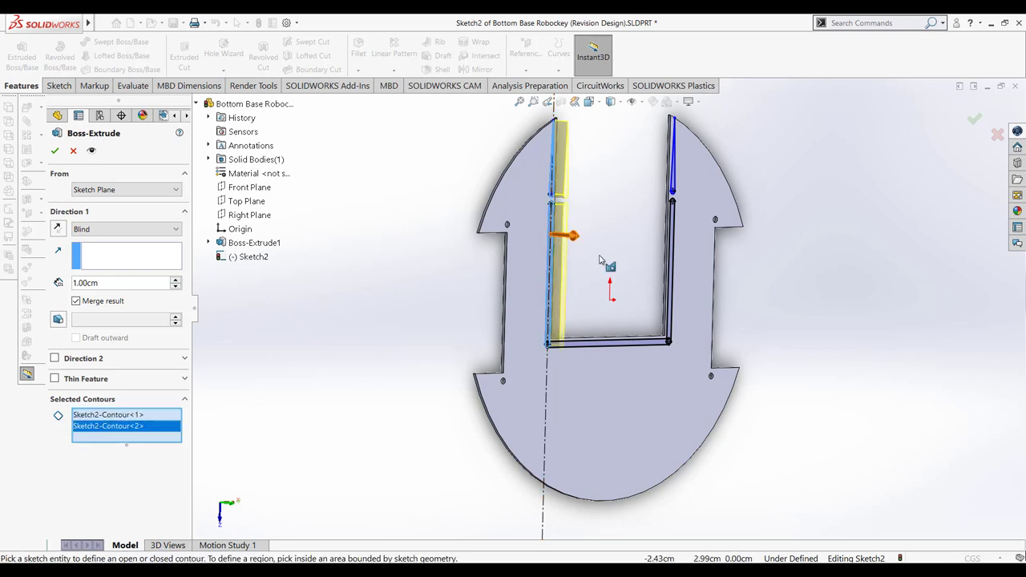
left_click(605, 347)
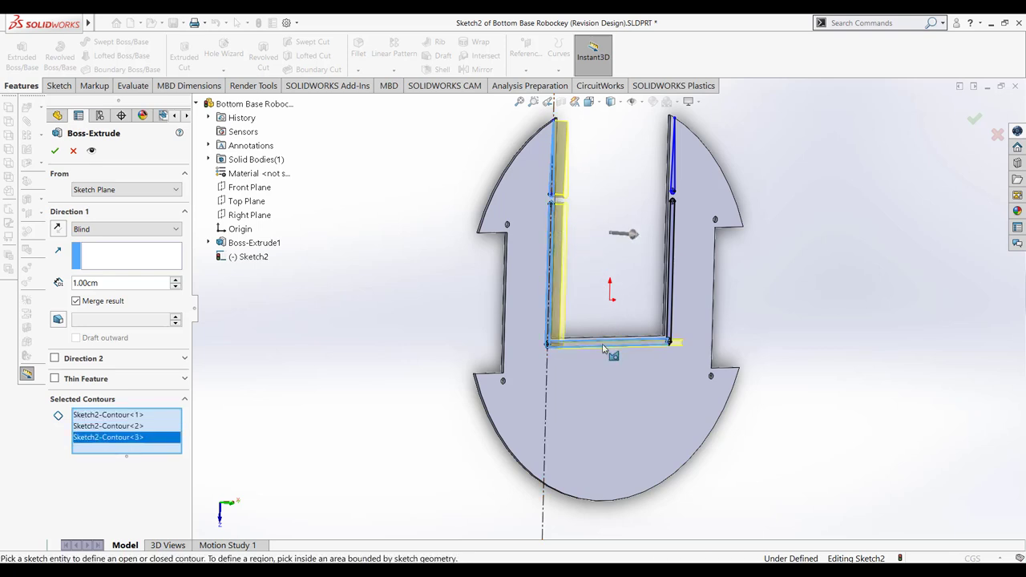
left_click(672, 315)
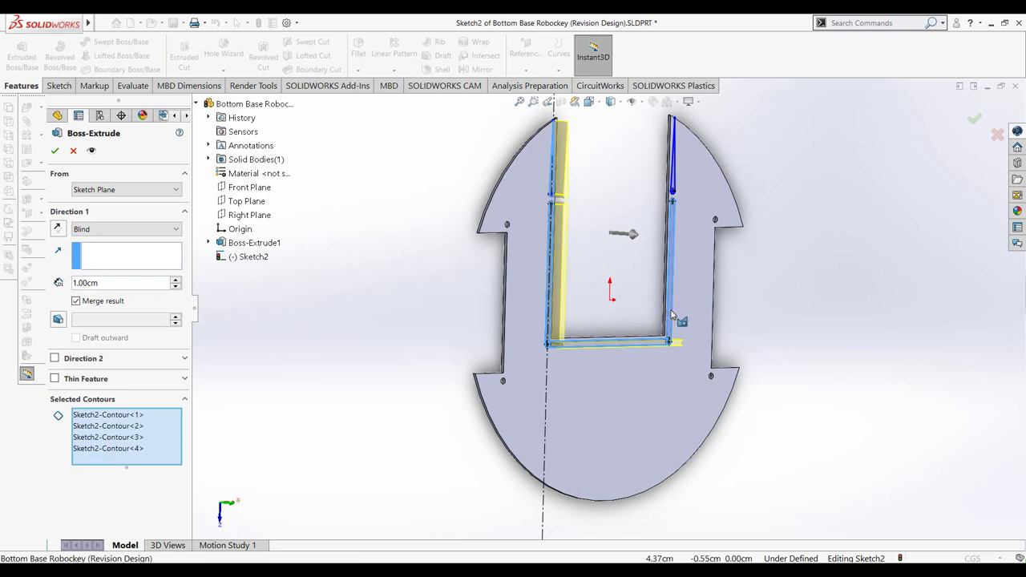
left_click(674, 161)
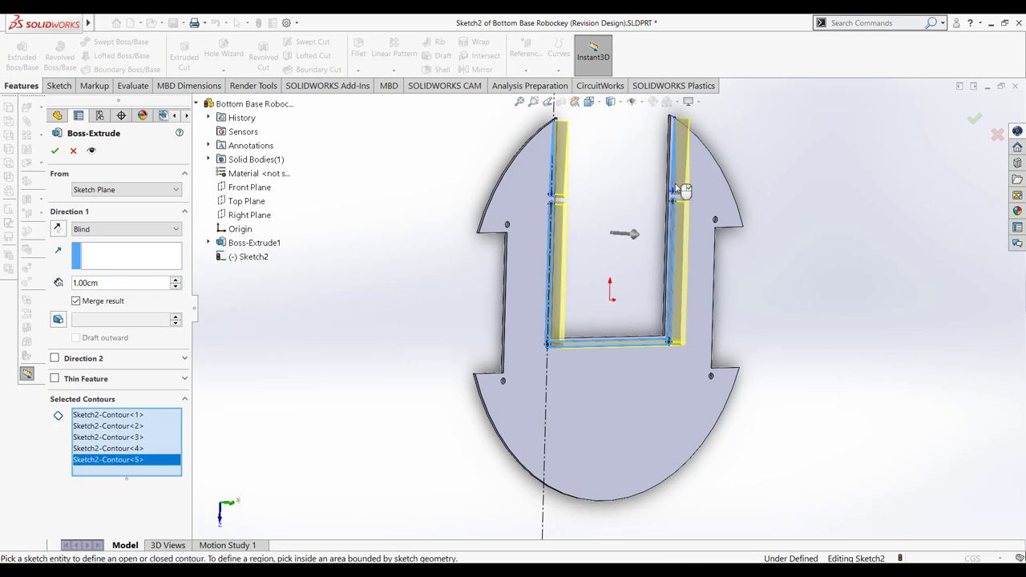
key("ctrl+a")
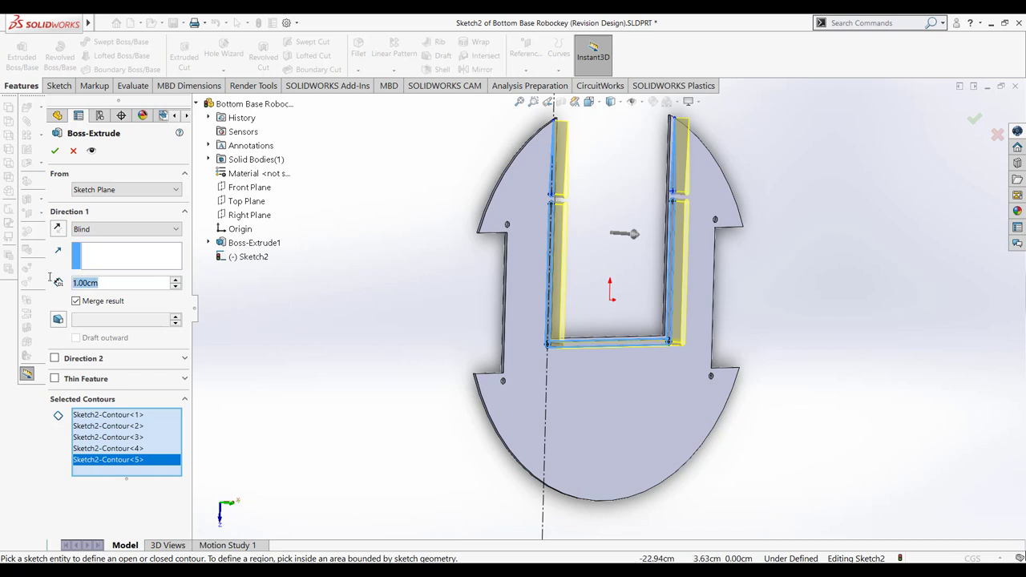
type("2")
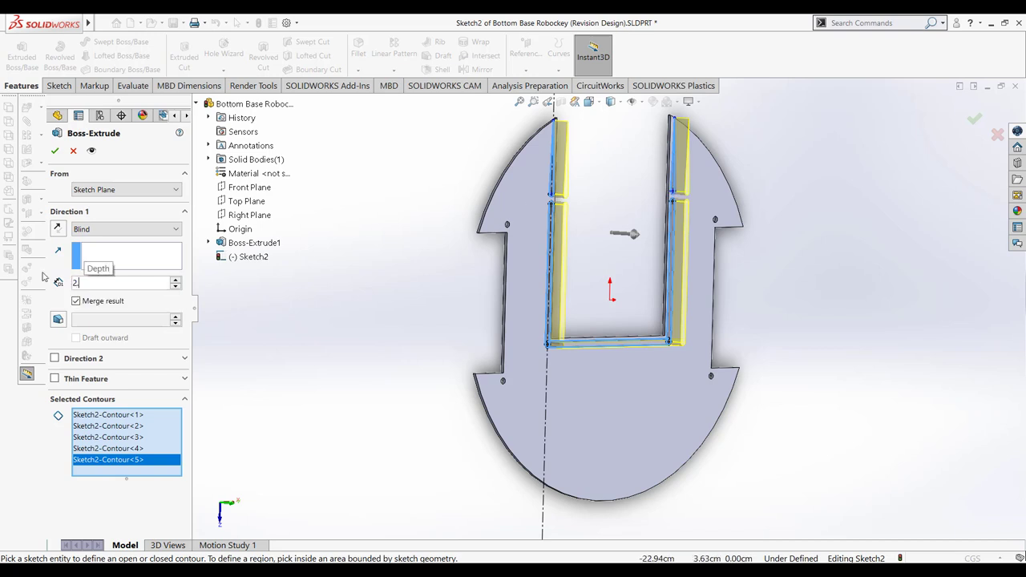
type(".15")
key("Return")
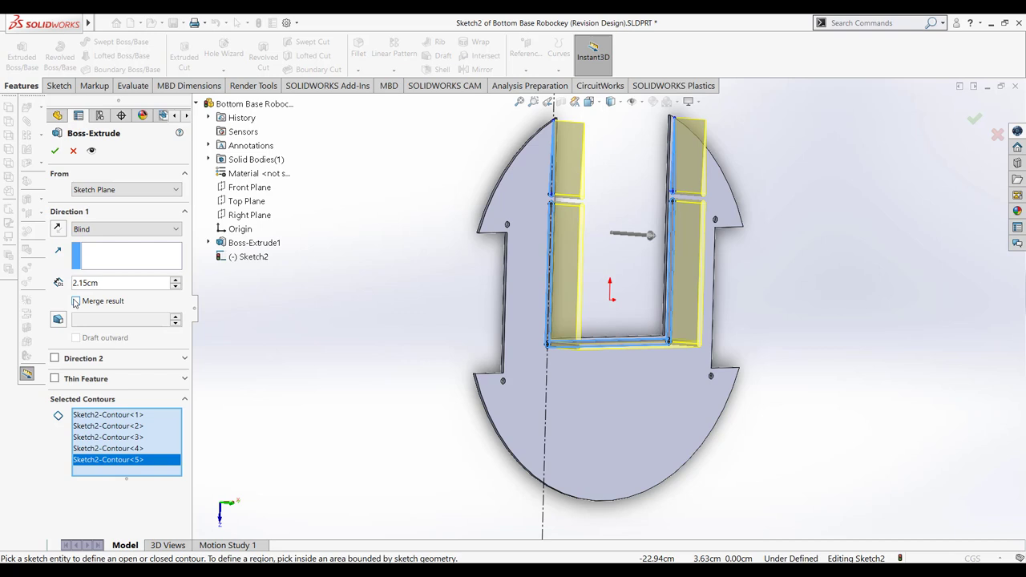
left_click(55, 151)
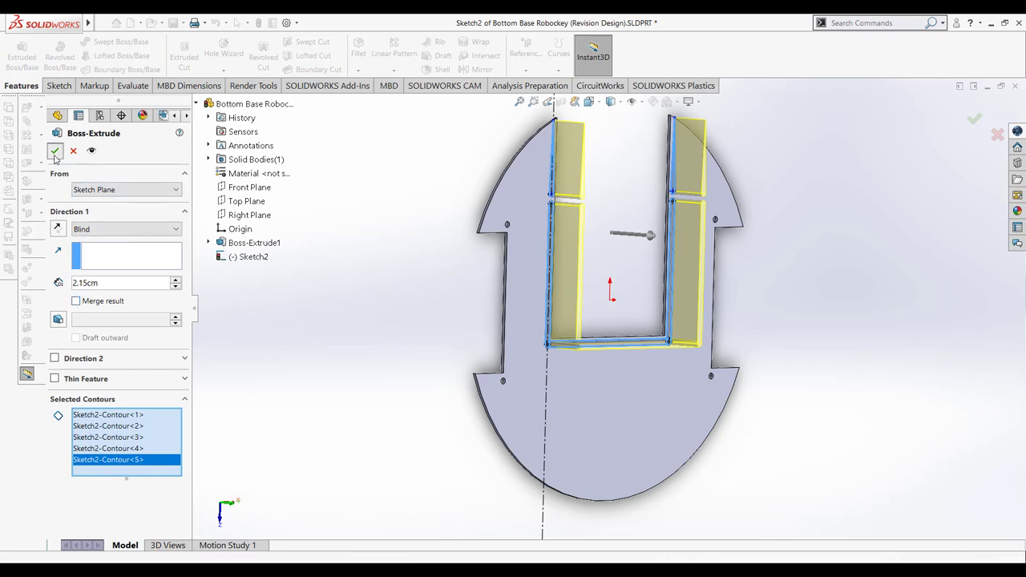
right_click(381, 337)
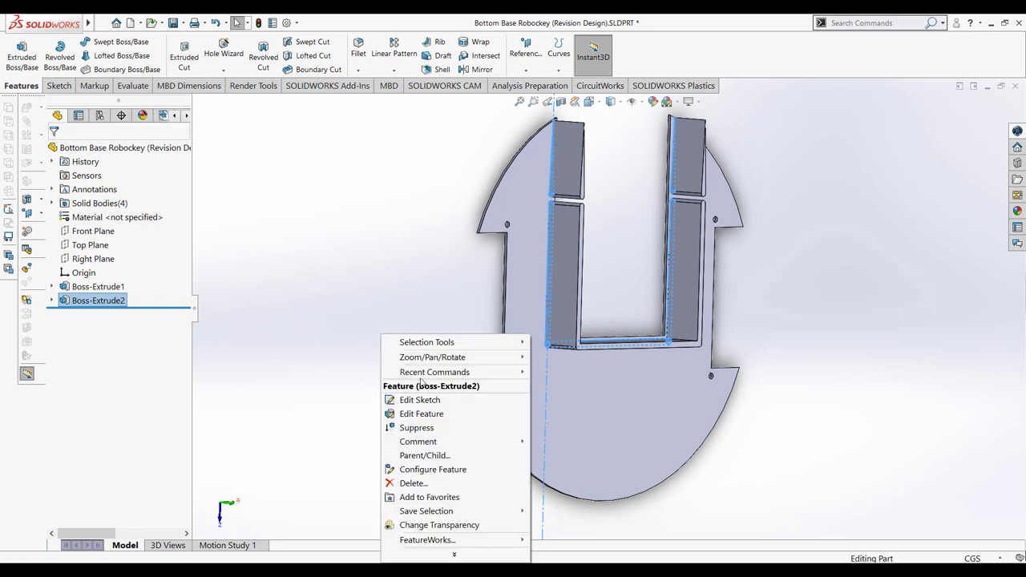
left_click(570, 257)
left_click(570, 257)
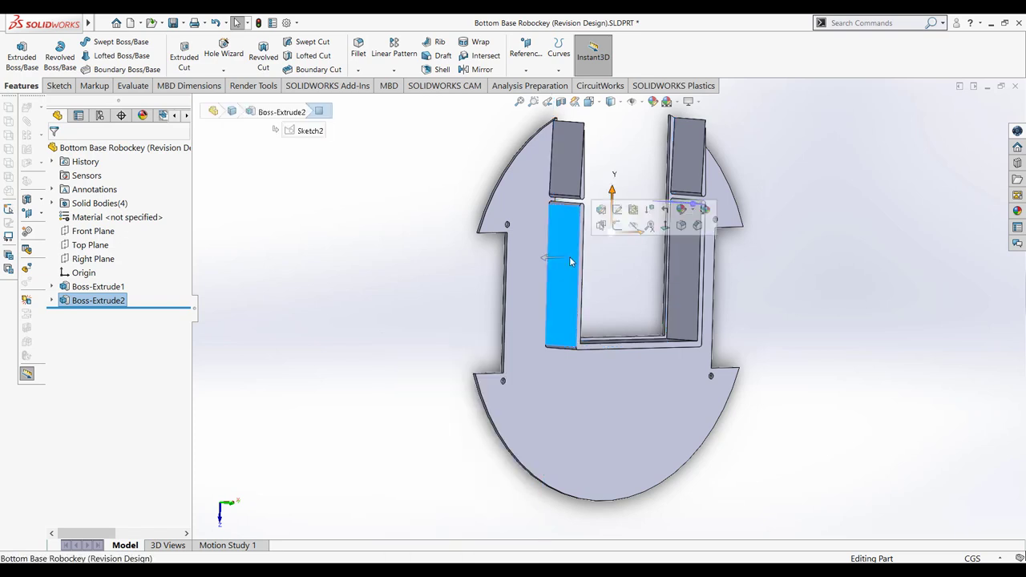
left_click(572, 166, "ctrl")
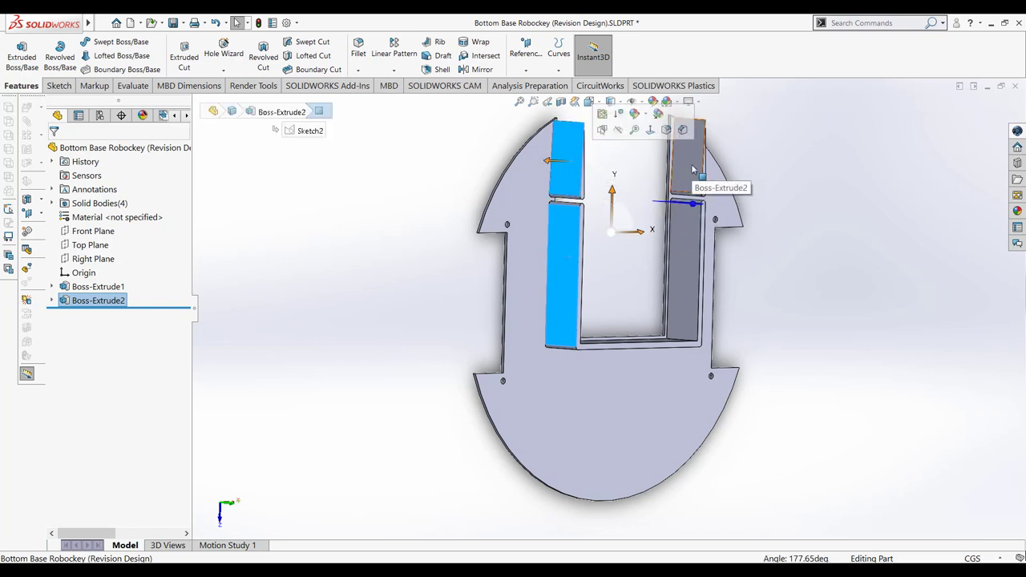
right_click(366, 187)
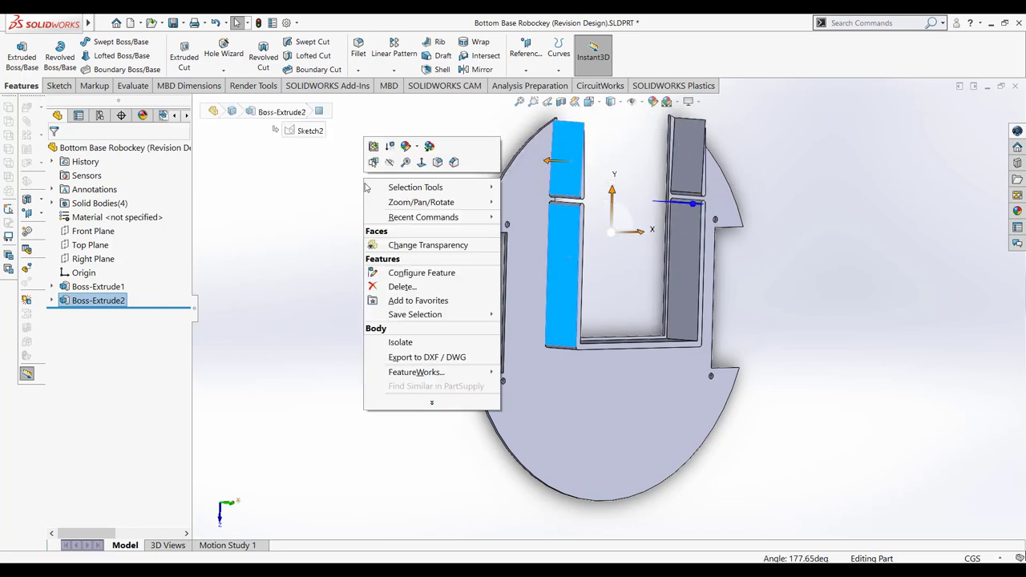
left_click(310, 224)
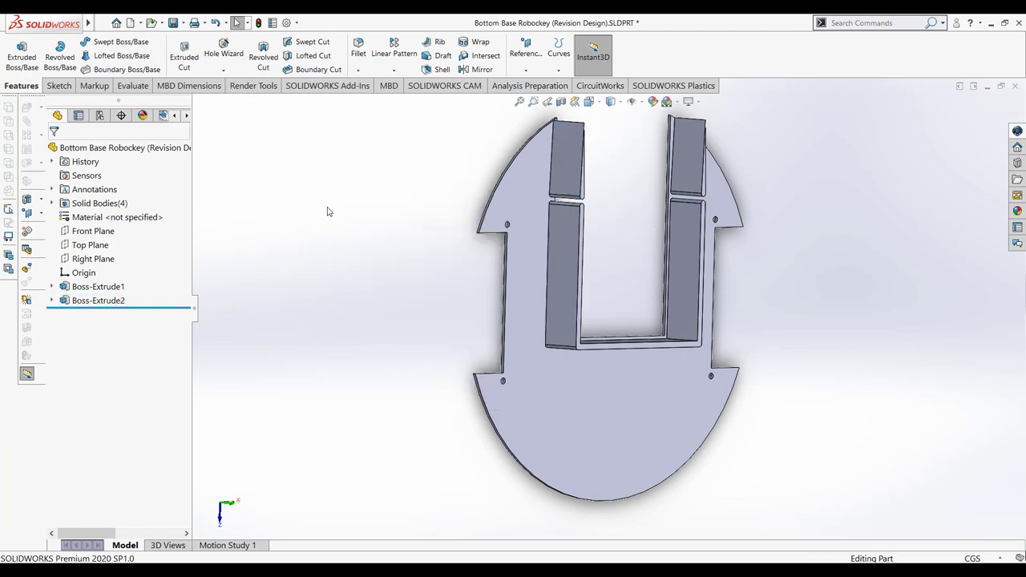
key("alt+e")
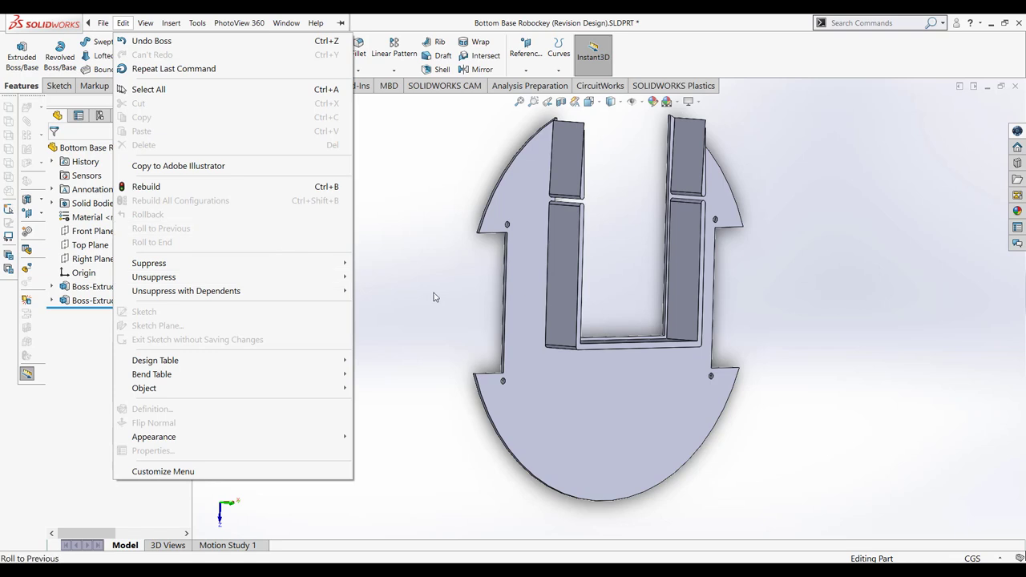
right_click(451, 303)
left_click(456, 344)
mouse_move(457, 343)
left_mouse_down()
mouse_move(444, 307)
mouse_move(533, 102)
left_mouse_up()
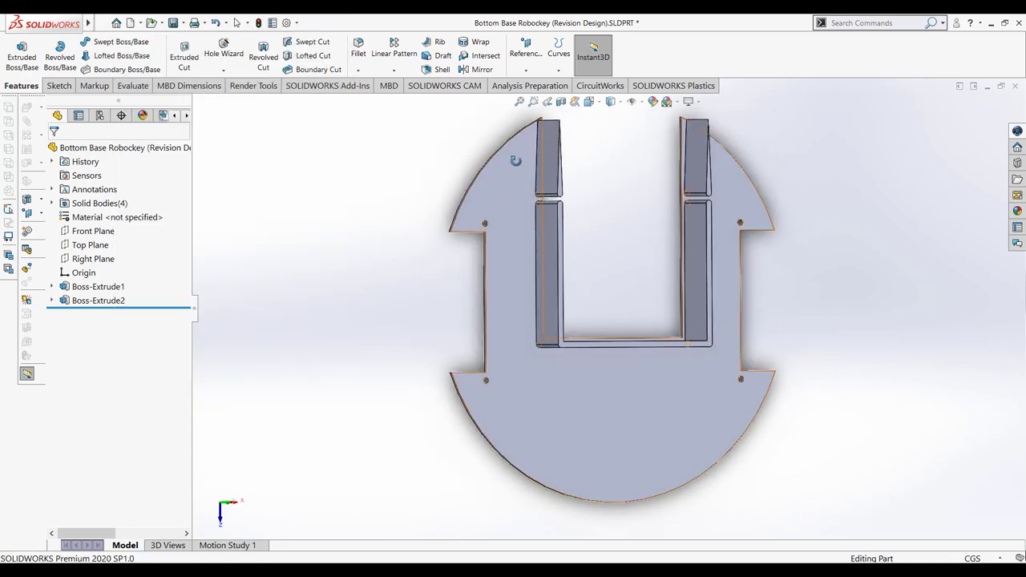
left_click(533, 103)
Apply green high gloss plastic to the whole upper-left post body.
left_click_drag(532, 128, 618, 195)
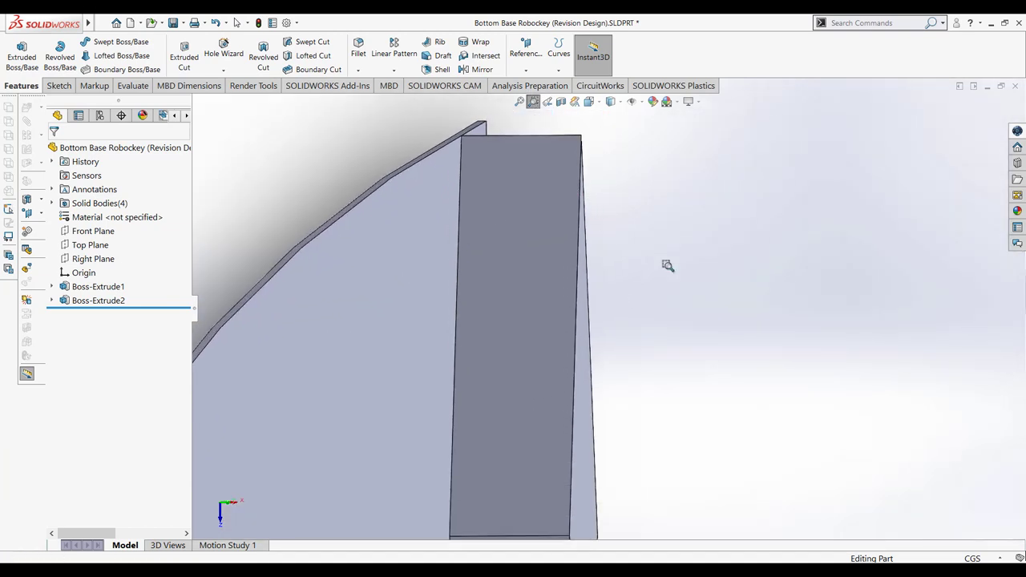
left_click(1018, 211)
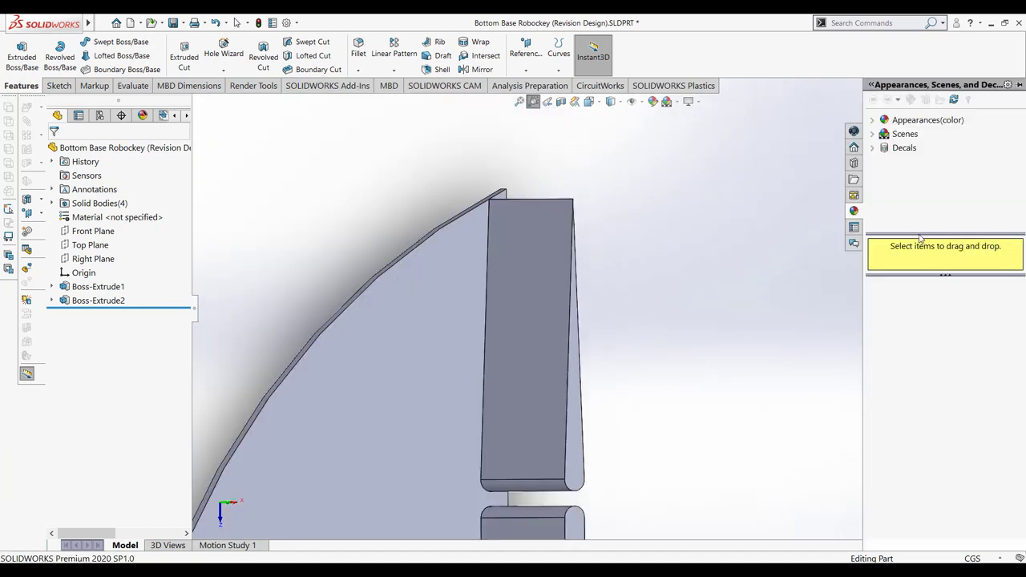
left_click(878, 120)
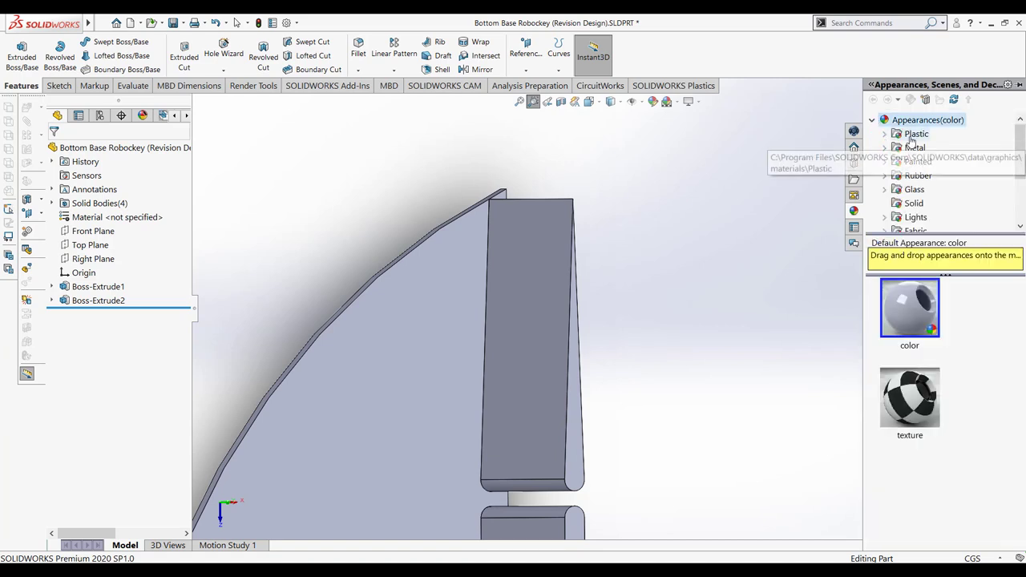
double_click(906, 136)
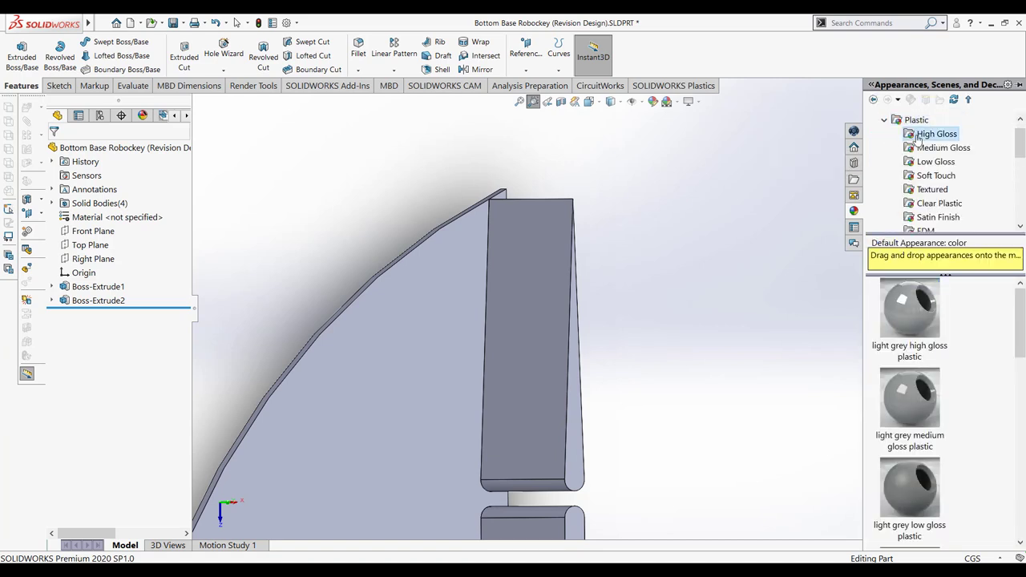
left_click(930, 134)
left_click_drag(1021, 305, 968, 453)
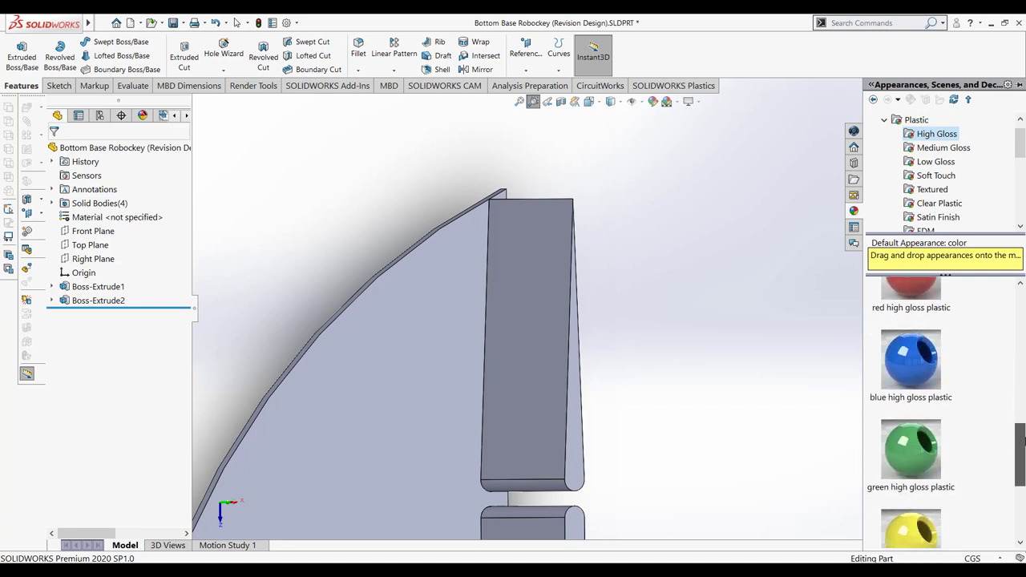
left_click(922, 453)
left_click_drag(867, 447, 557, 372)
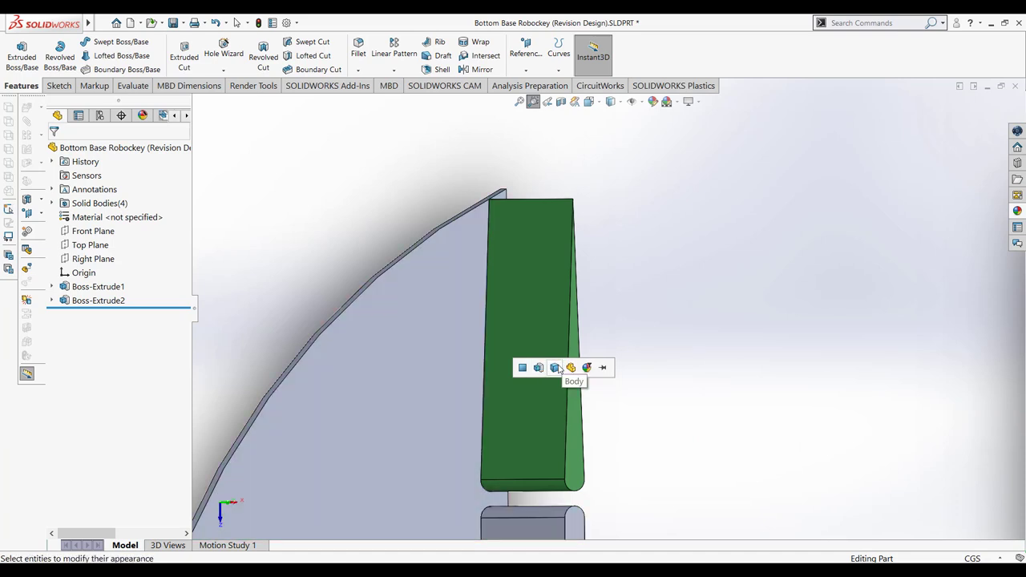
left_click(555, 369)
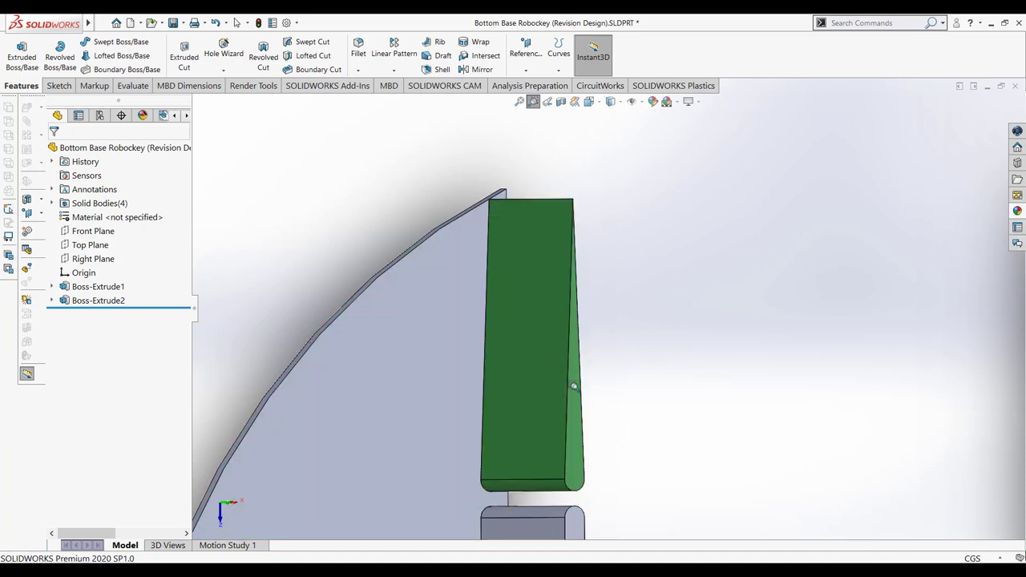
scroll(591, 241, "up", 3)
left_click(519, 102)
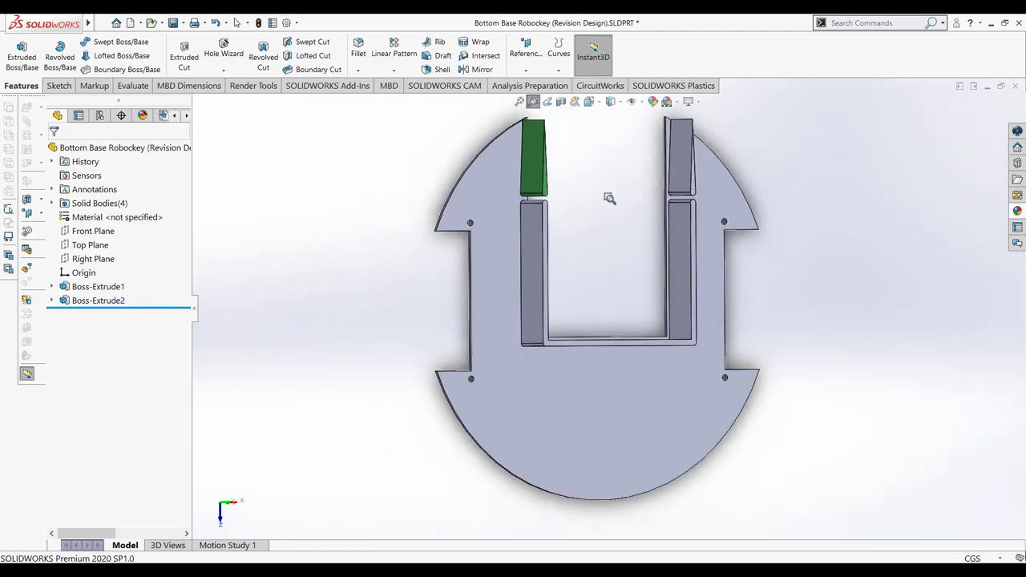
Apply green high gloss plastic to the whole upper-right post body.
key("Escape")
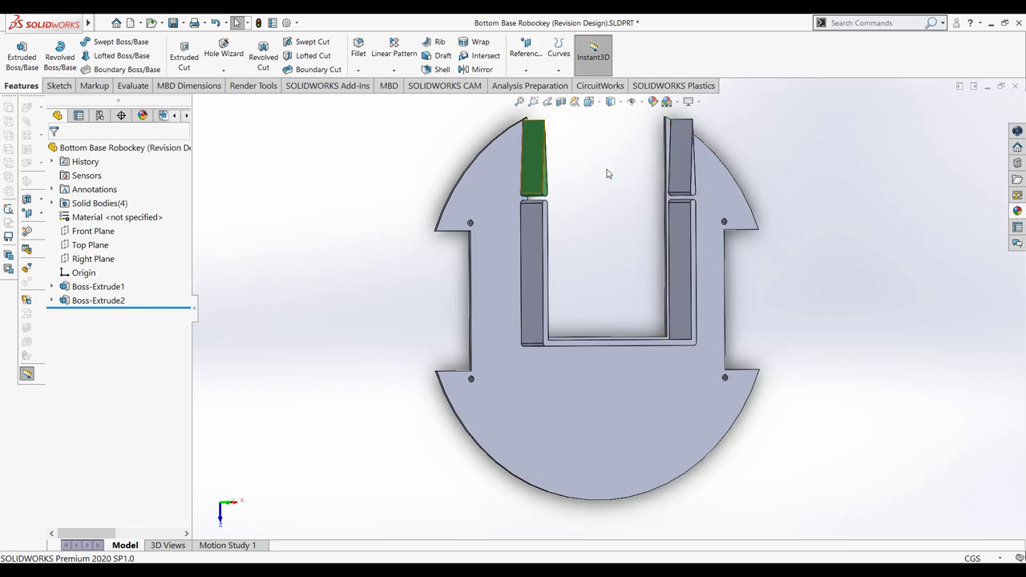
left_click(1017, 211)
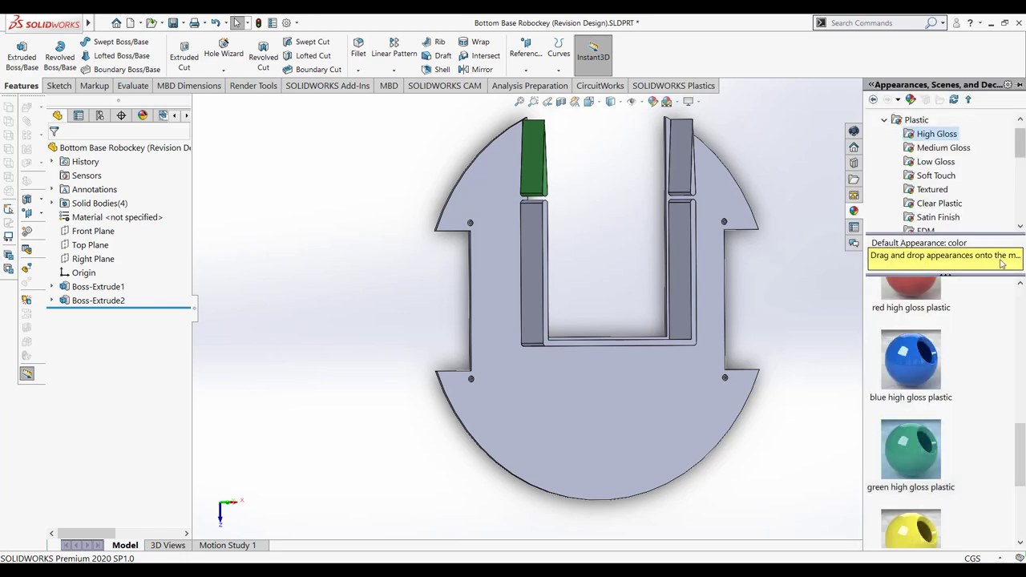
left_click_drag(915, 454, 680, 170)
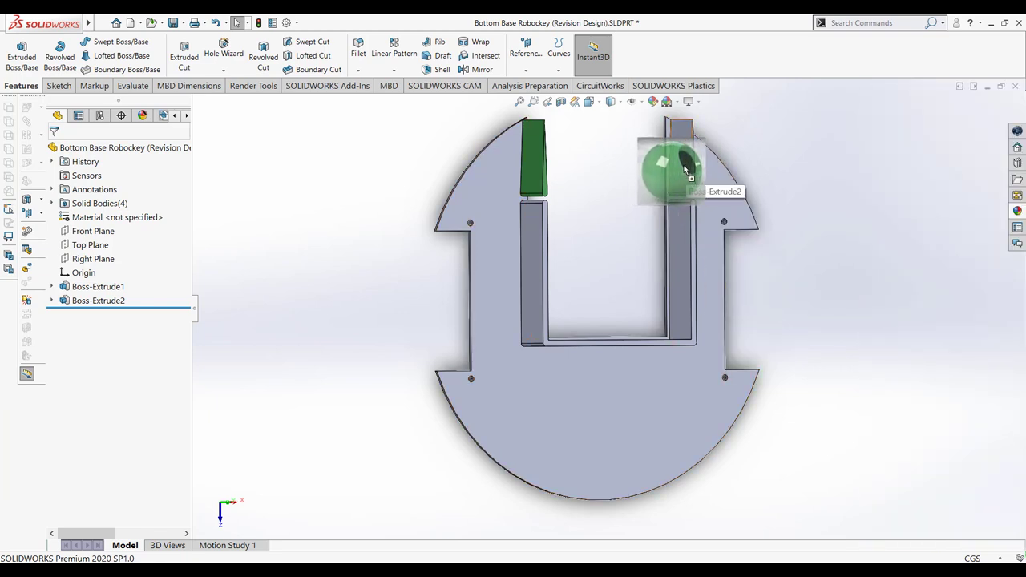
left_click_drag(680, 170, 682, 170)
left_click(687, 166)
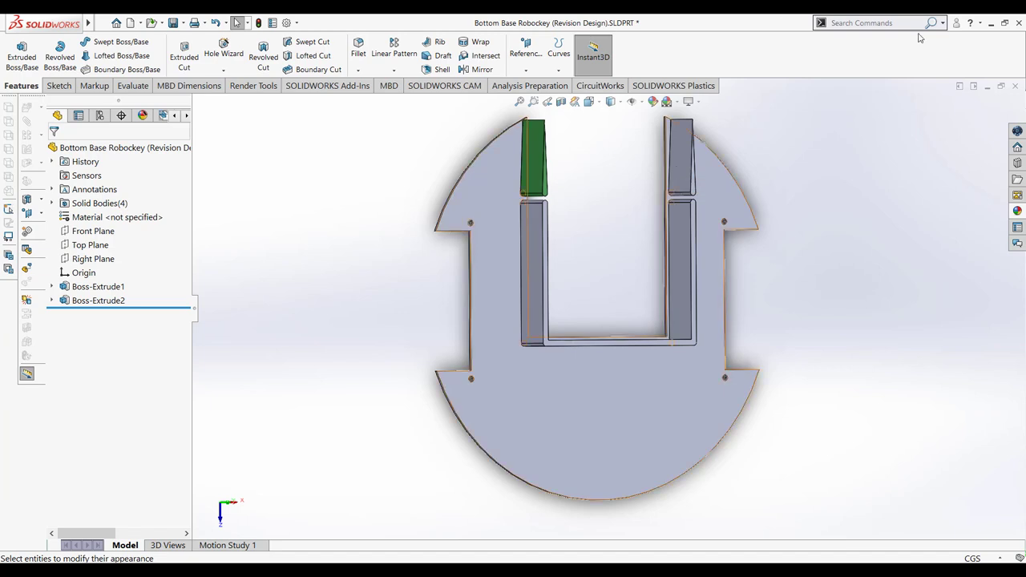
left_click(534, 101)
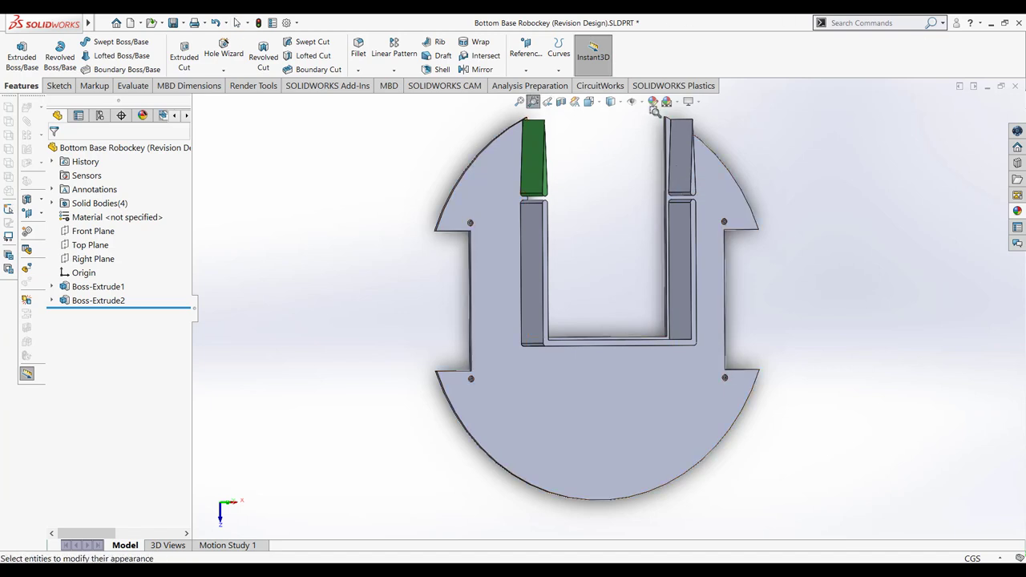
left_click_drag(664, 110, 797, 220)
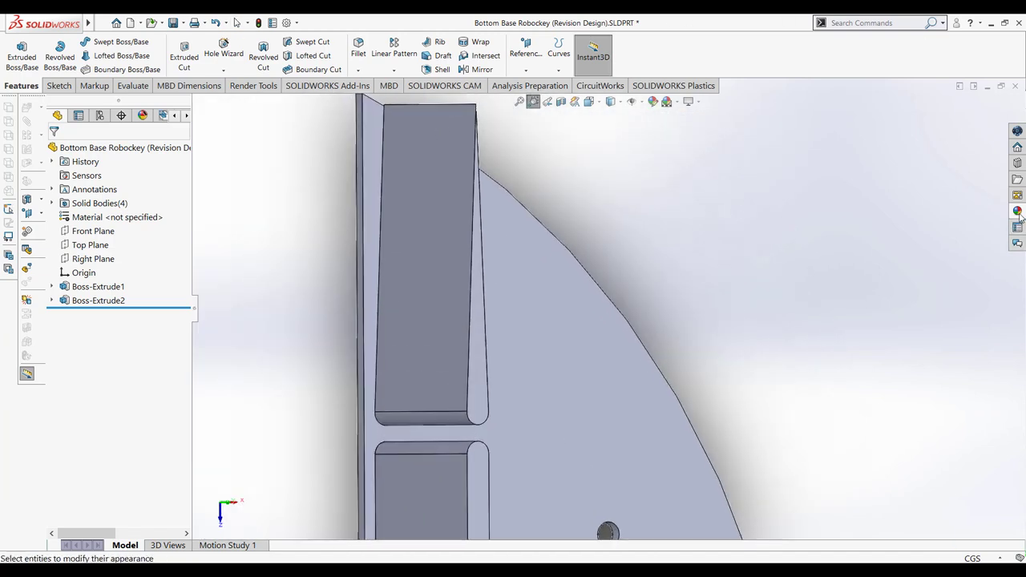
left_click(1018, 211)
left_click_drag(911, 454, 416, 310)
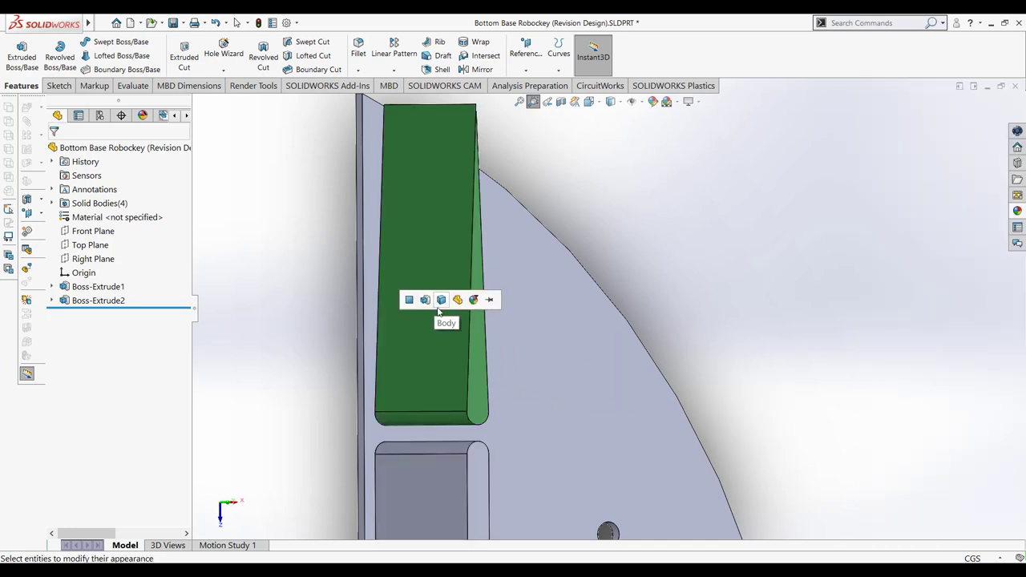
left_click(440, 308)
scroll(494, 411, "down", 2)
scroll(495, 410, "down", 1)
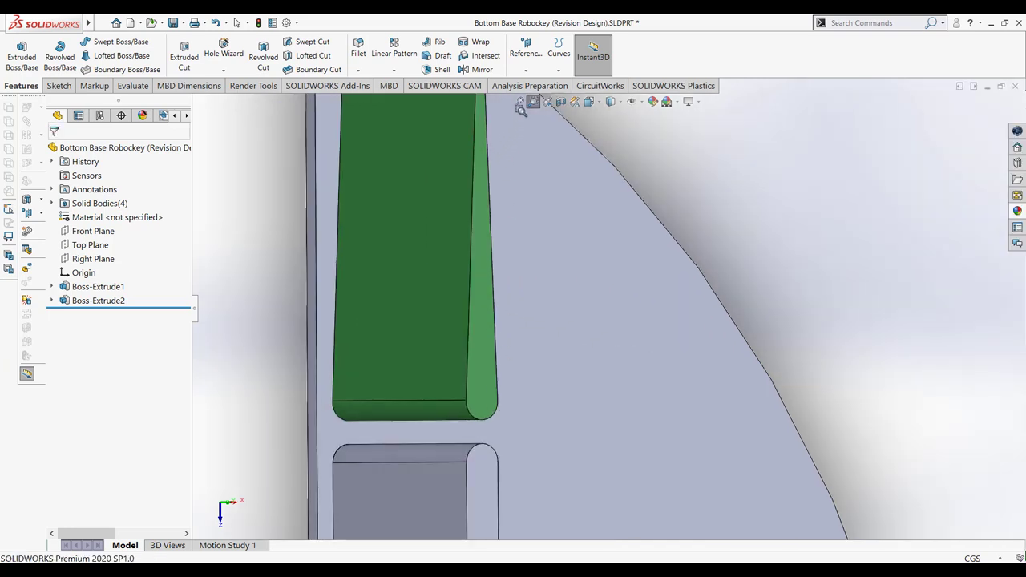
left_click(519, 103)
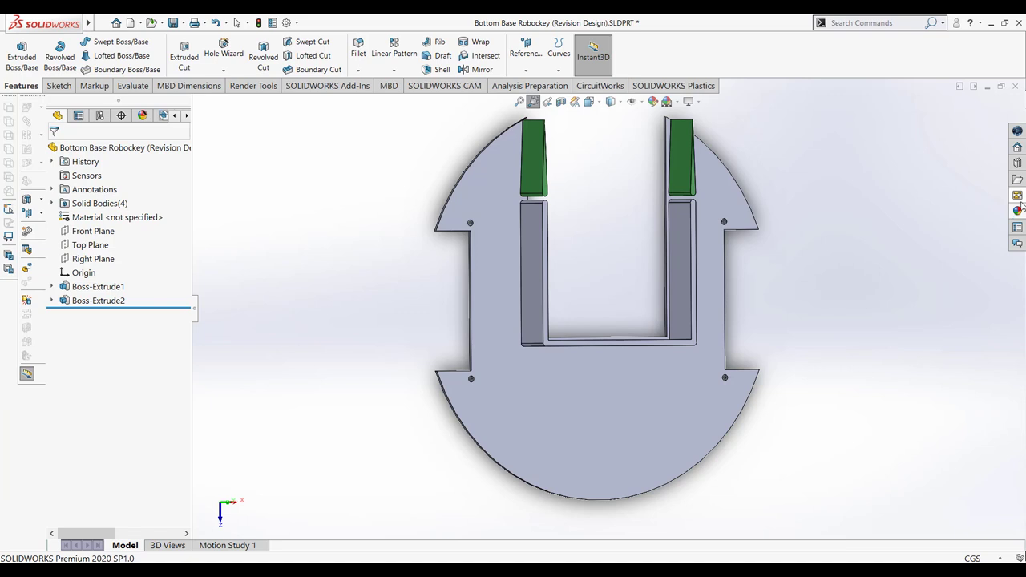
Give the U-shaped channel walls body a blue high gloss plastic appearance.
left_click(1016, 211)
left_click_drag(911, 359, 530, 278)
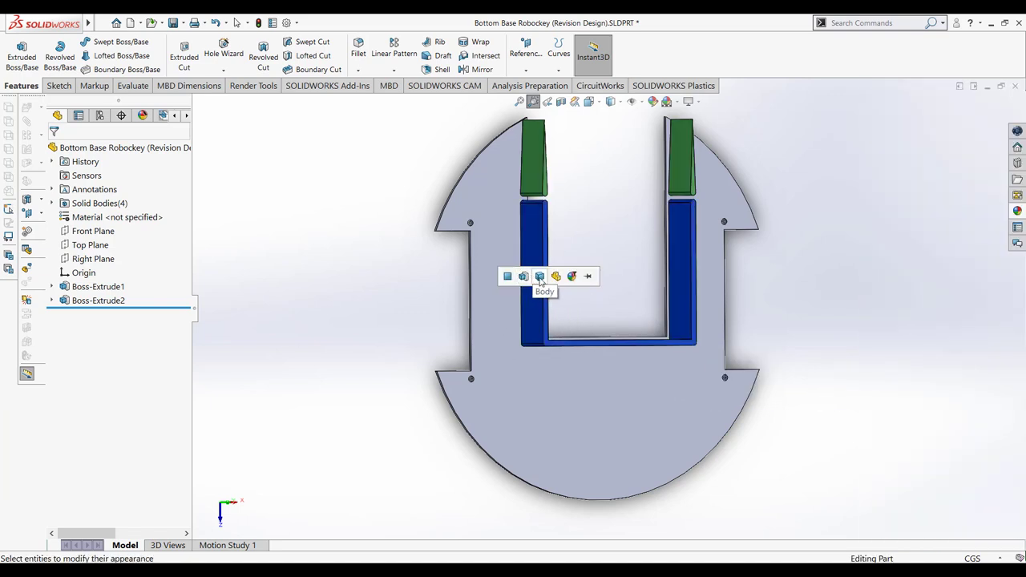
left_click(543, 281)
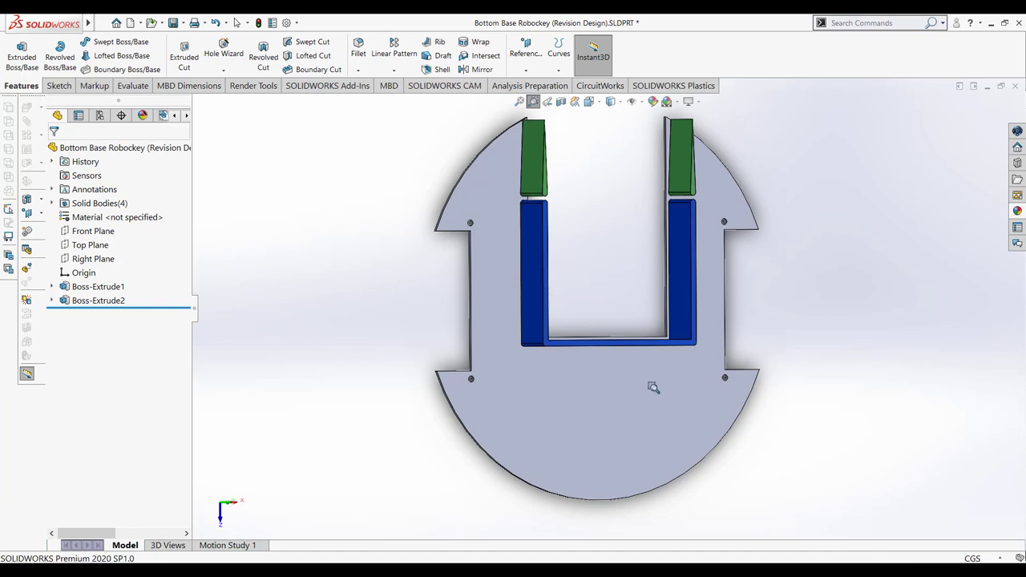
Switch to the Top view and open Sketch3 on the base plate's face.
key("Escape")
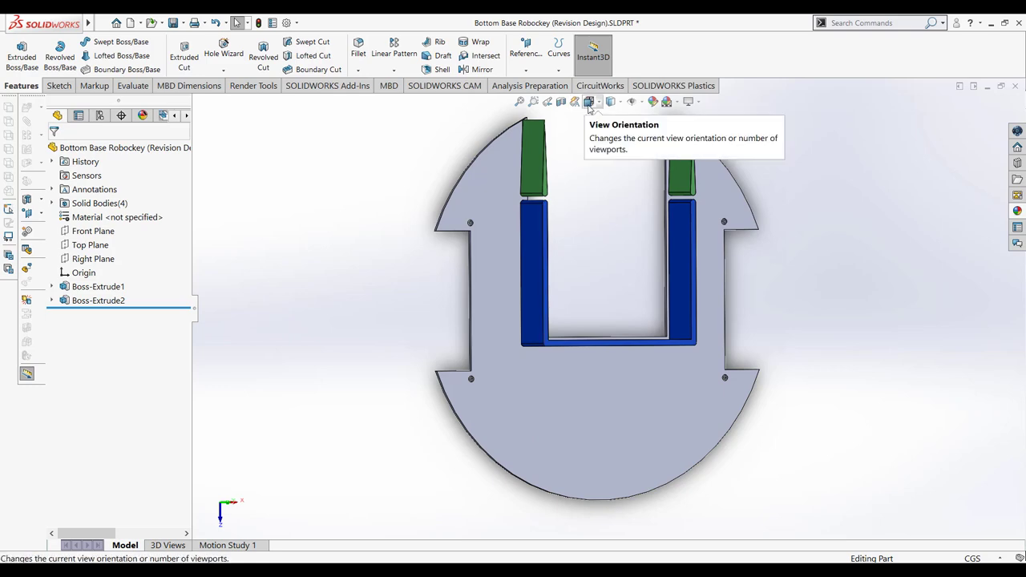
left_click(599, 105)
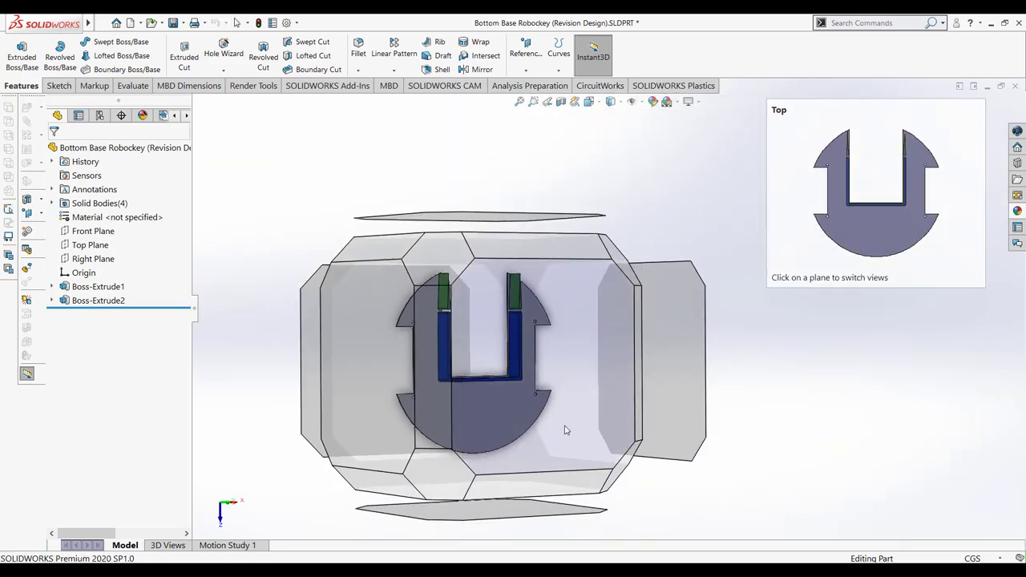
left_click(565, 431)
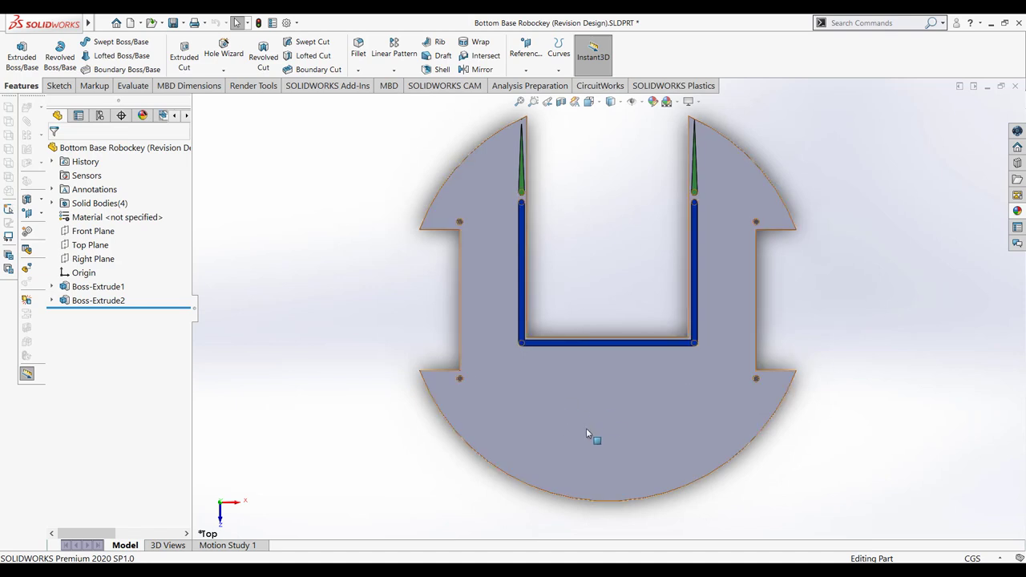
left_click(589, 431)
right_click(589, 433)
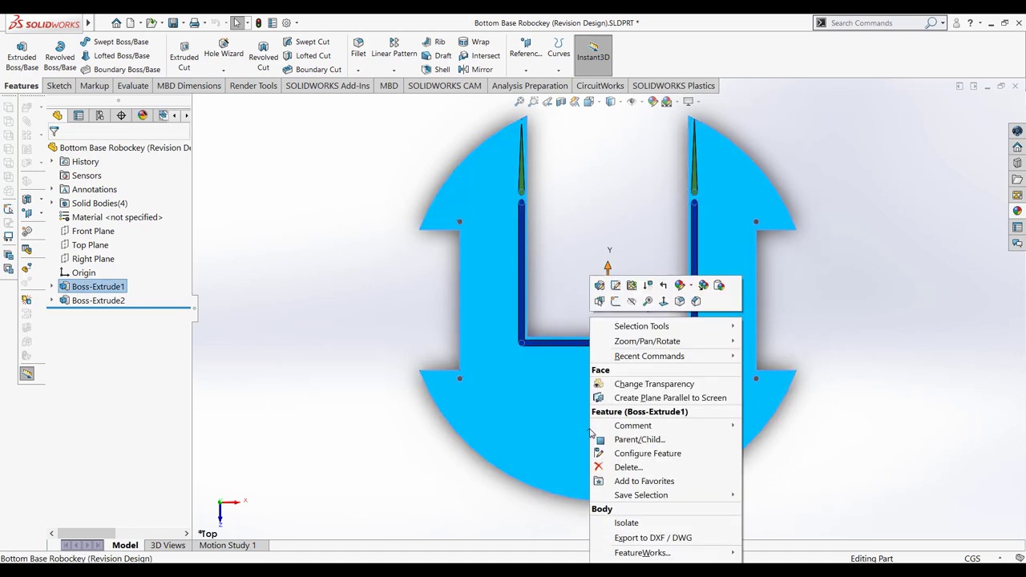
left_click(616, 301)
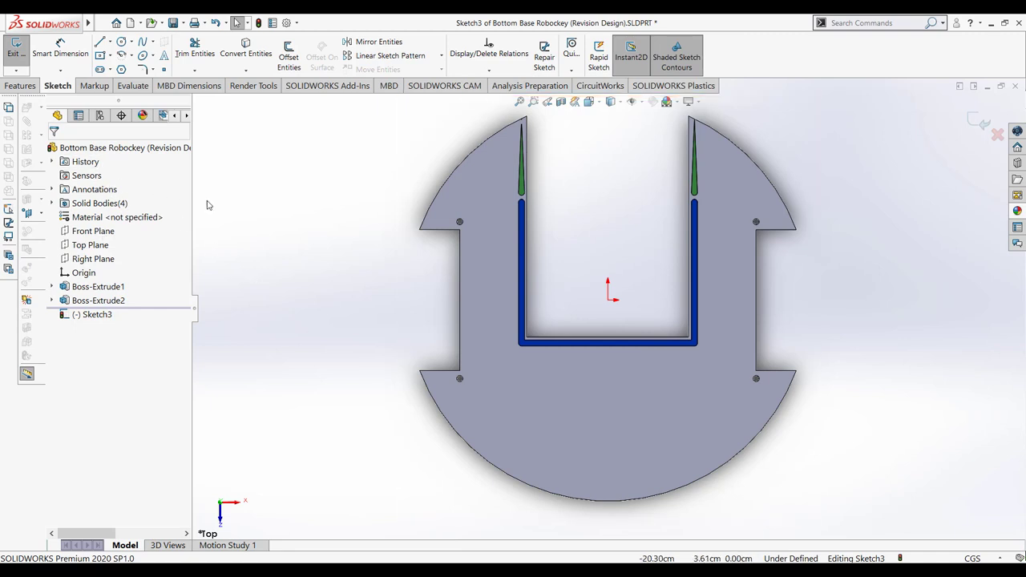
Zoom onto a mounting hole and draw a 0.15-radius circle centred on it.
left_click(534, 103)
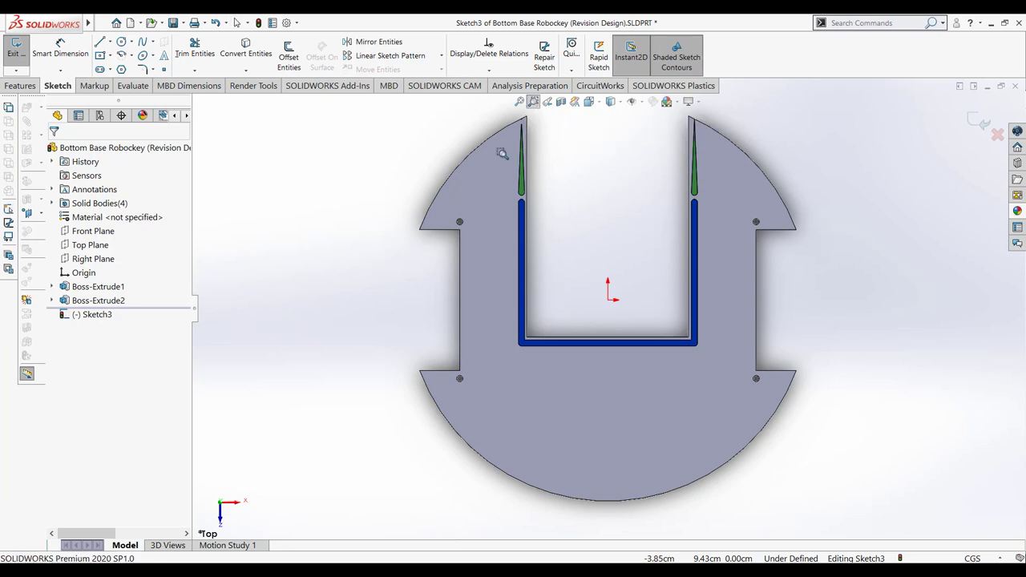
left_click_drag(435, 208, 488, 249)
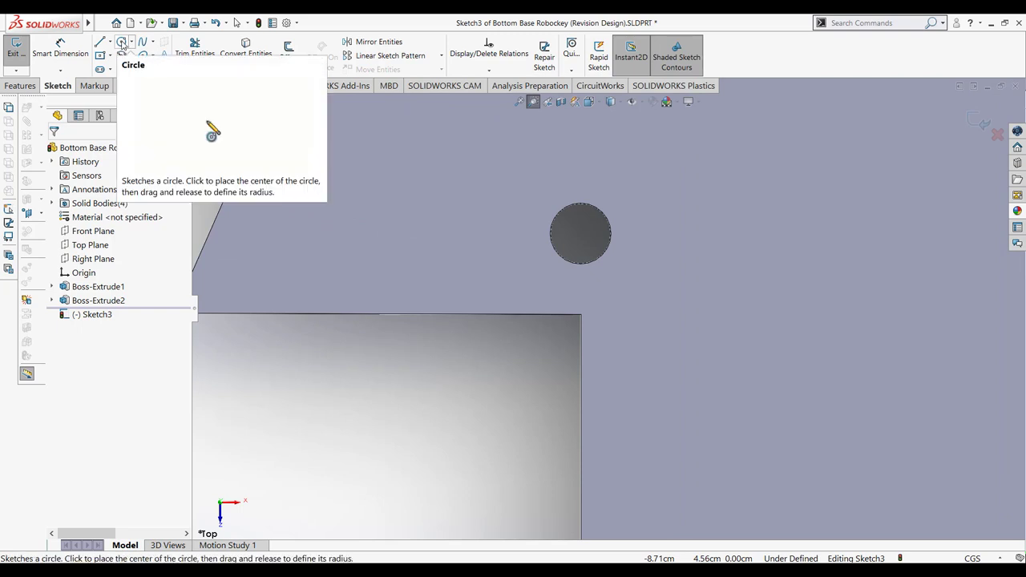
left_click(122, 42)
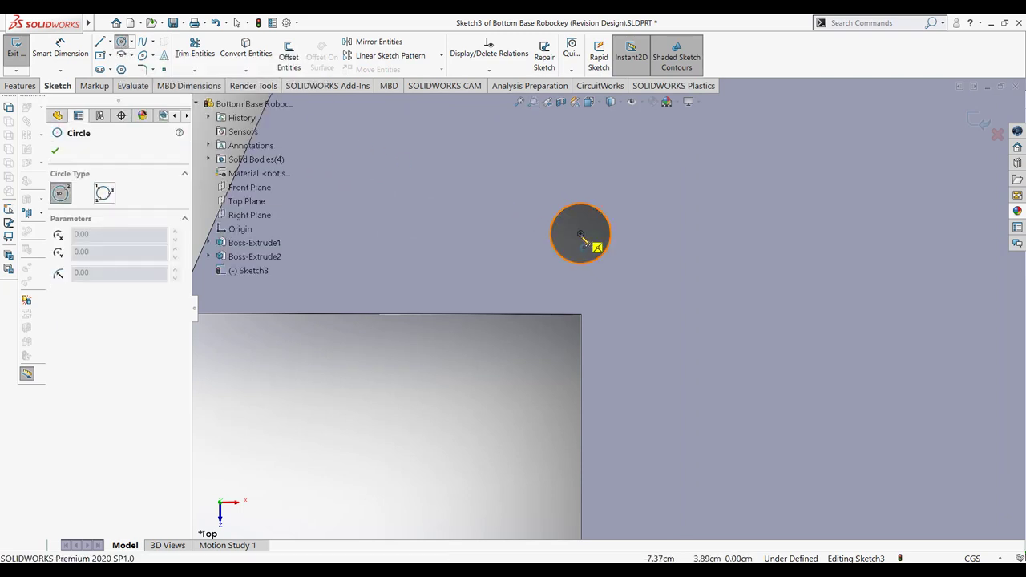
left_click(581, 233)
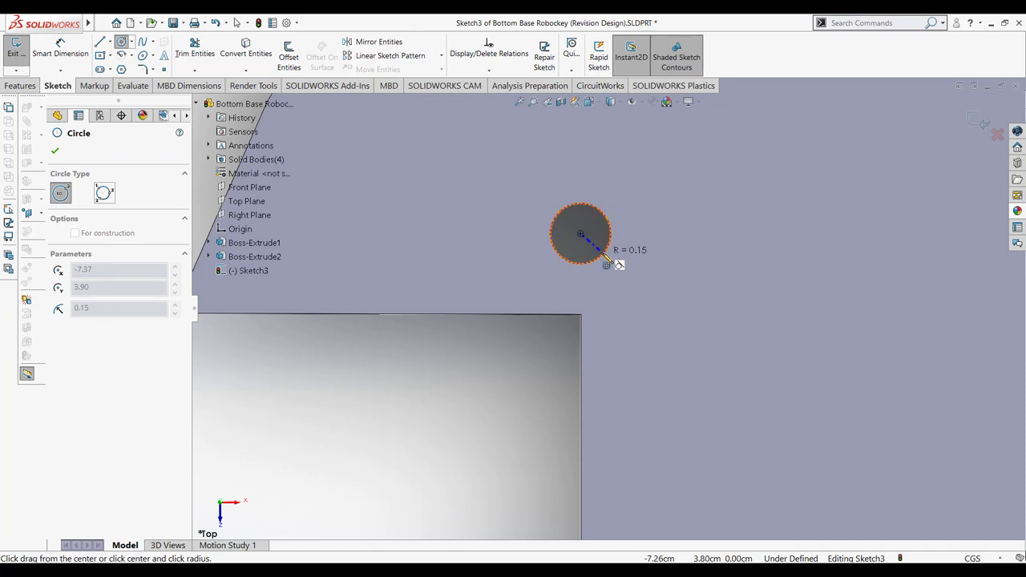
left_click(606, 258)
key("Escape")
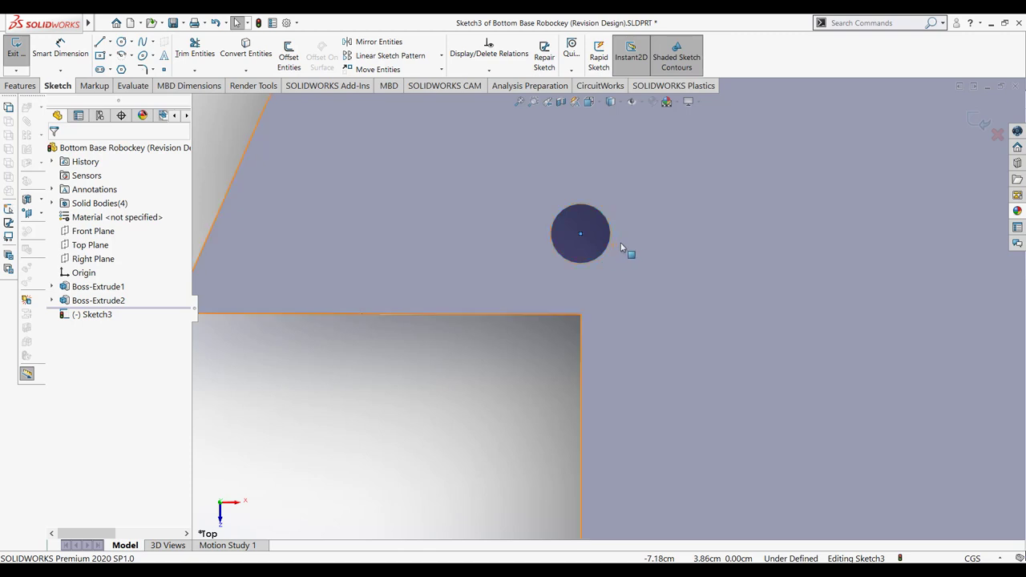
Dimension the small circle's diameter to 0.30 cm, fully defining Sketch3.
left_click(60, 48)
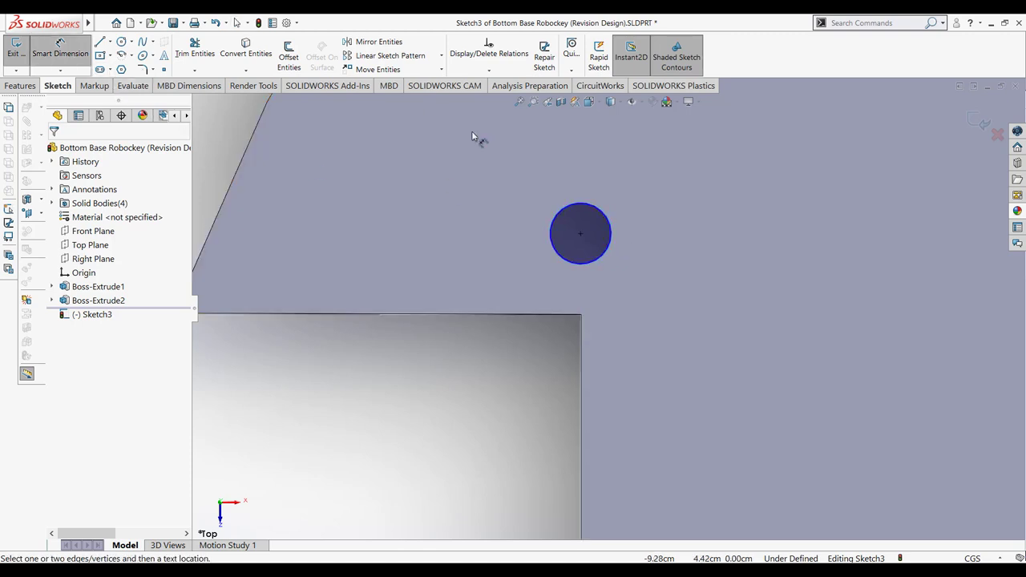
left_click(604, 219)
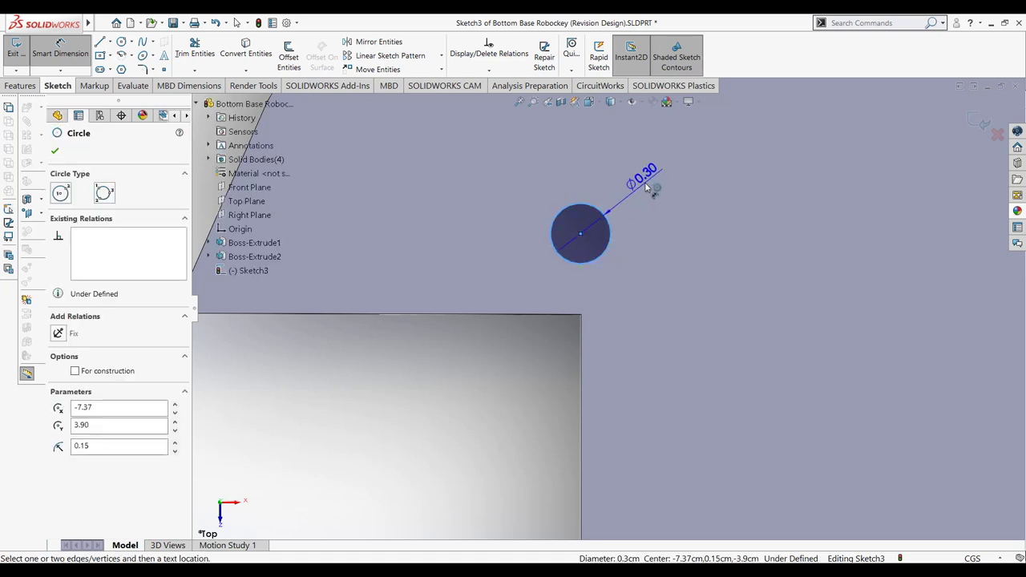
left_click(645, 186)
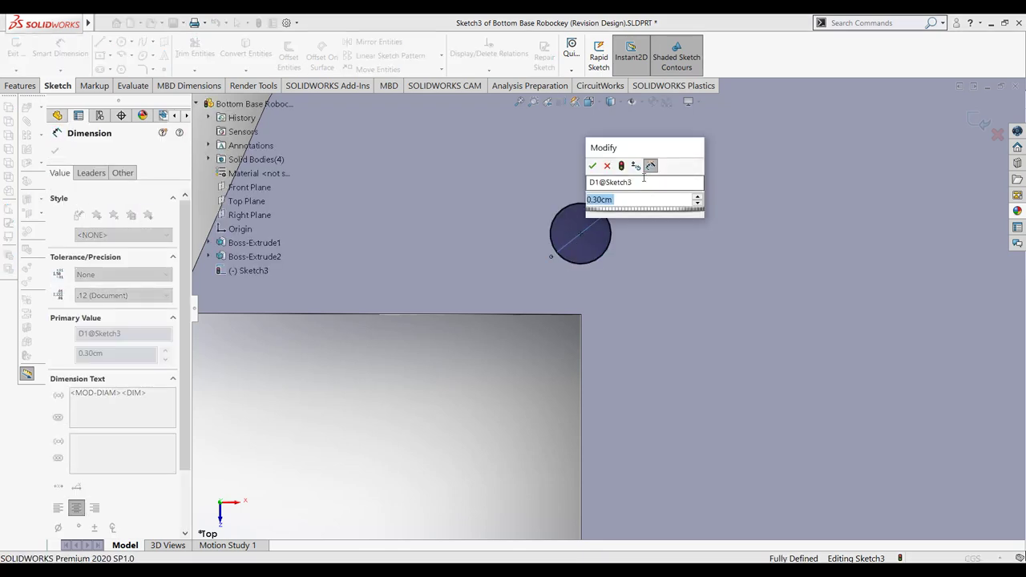
key("Return")
left_click(520, 103)
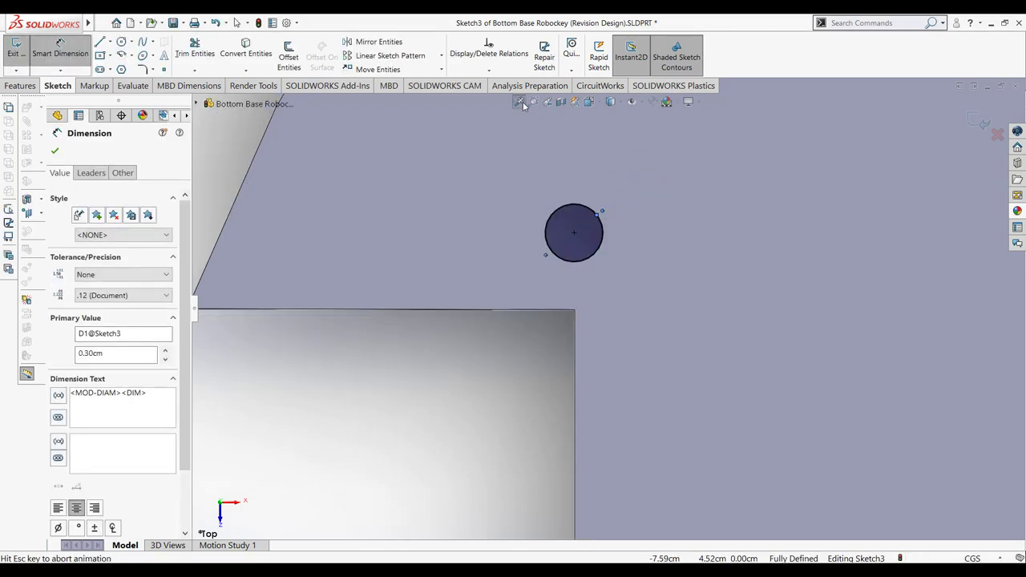
key("Escape")
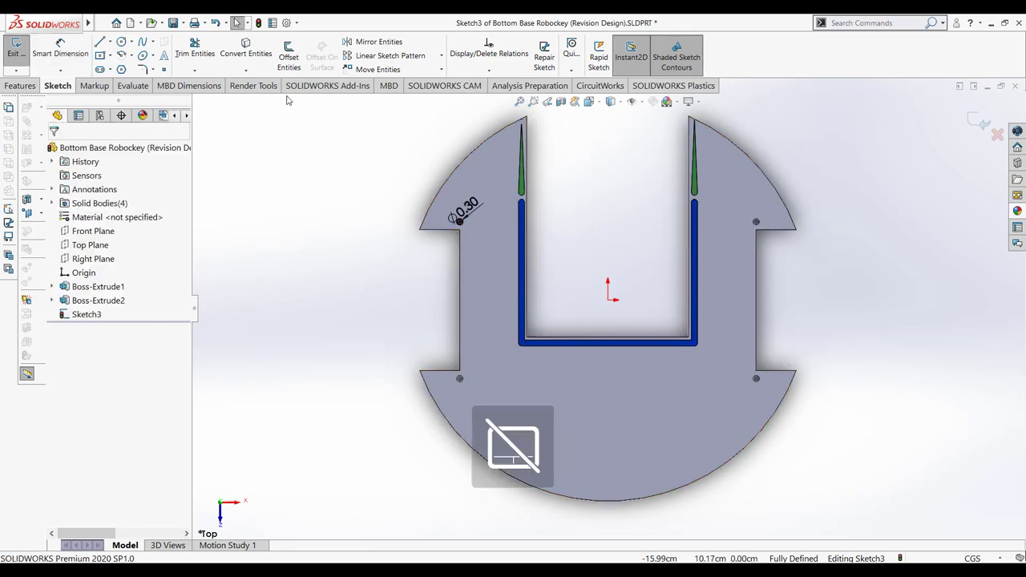
Mirror the upper-left small circle about the Right Plane.
left_click(373, 42)
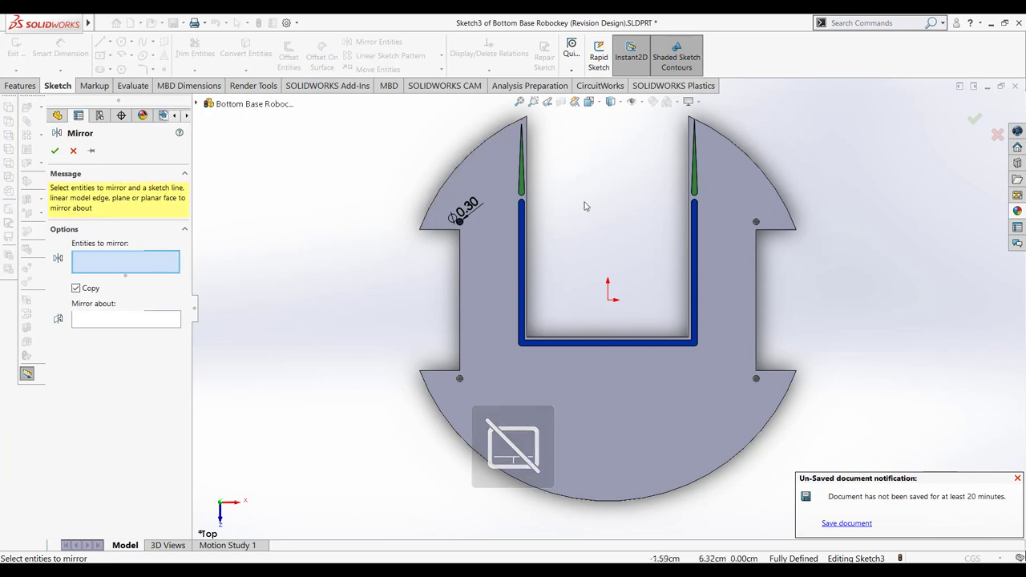
left_click(463, 227)
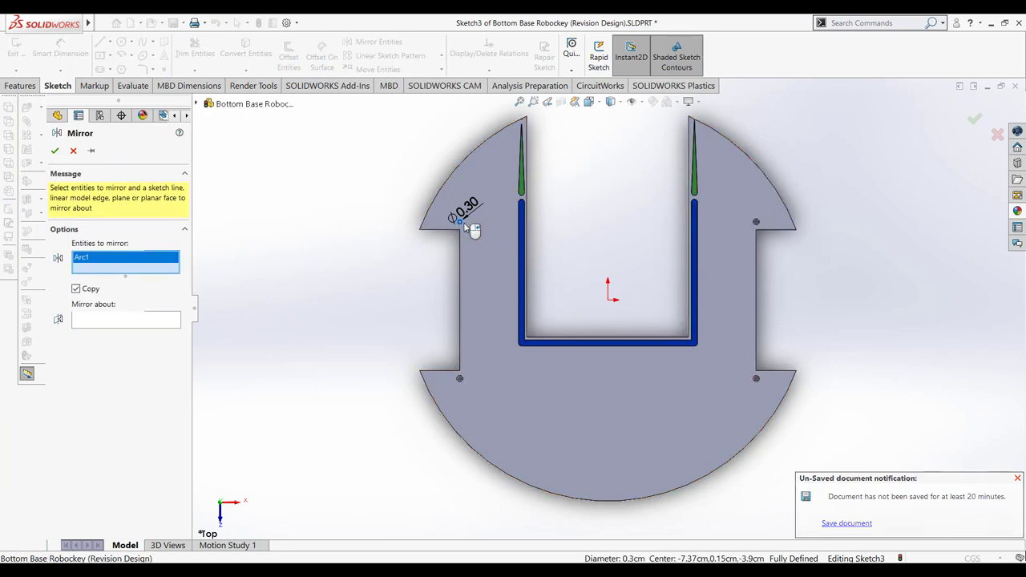
left_click(138, 321)
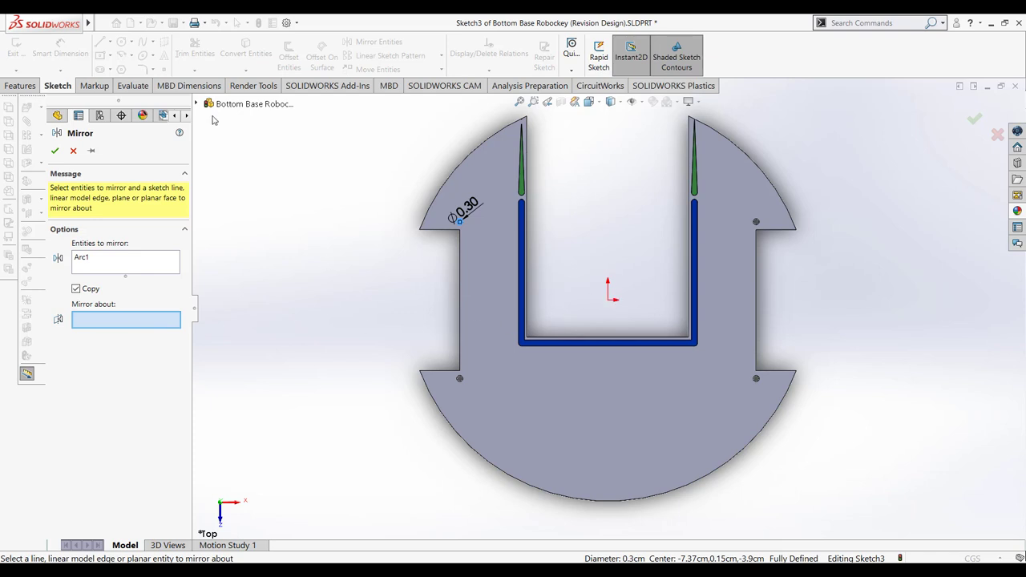
left_click(200, 104)
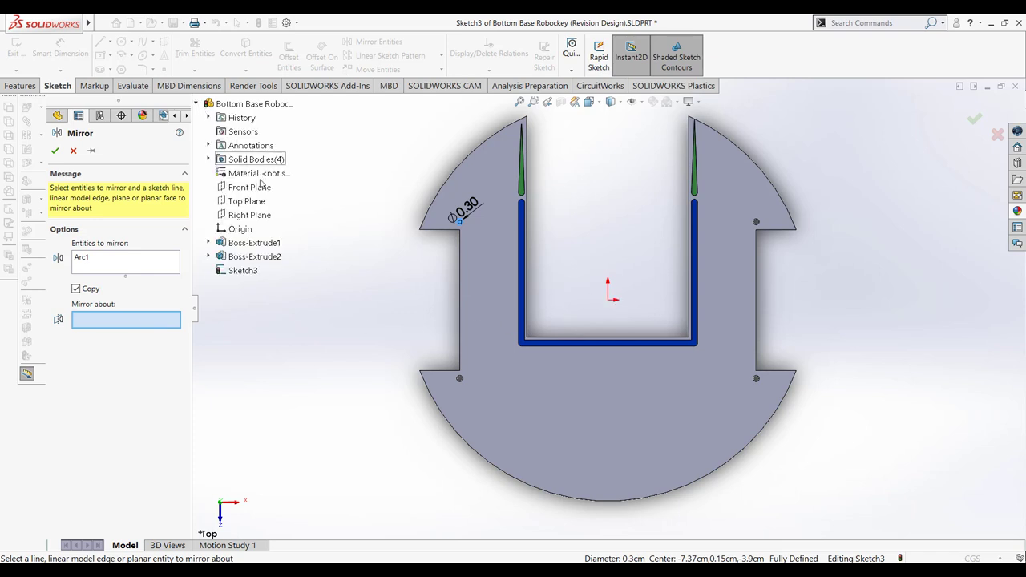
left_click(250, 215)
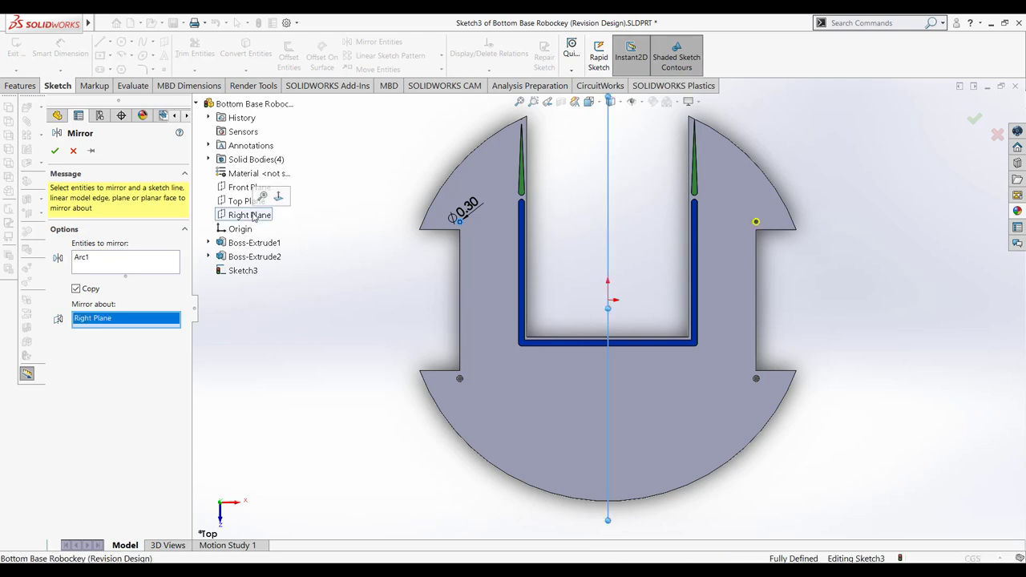
key("Return")
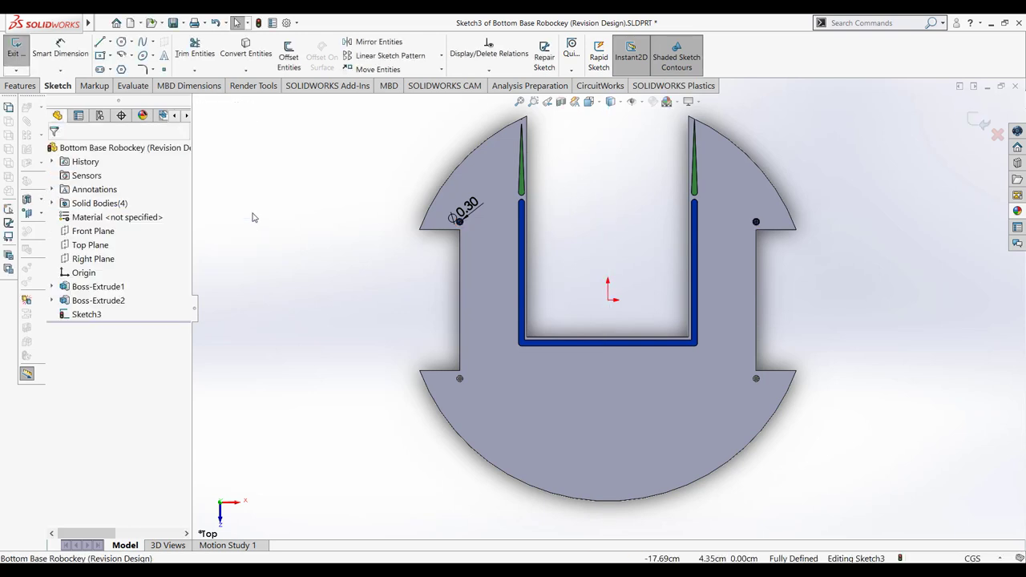
Mirror both upper circles about the Front Plane to fill the lower corners.
left_click(365, 43)
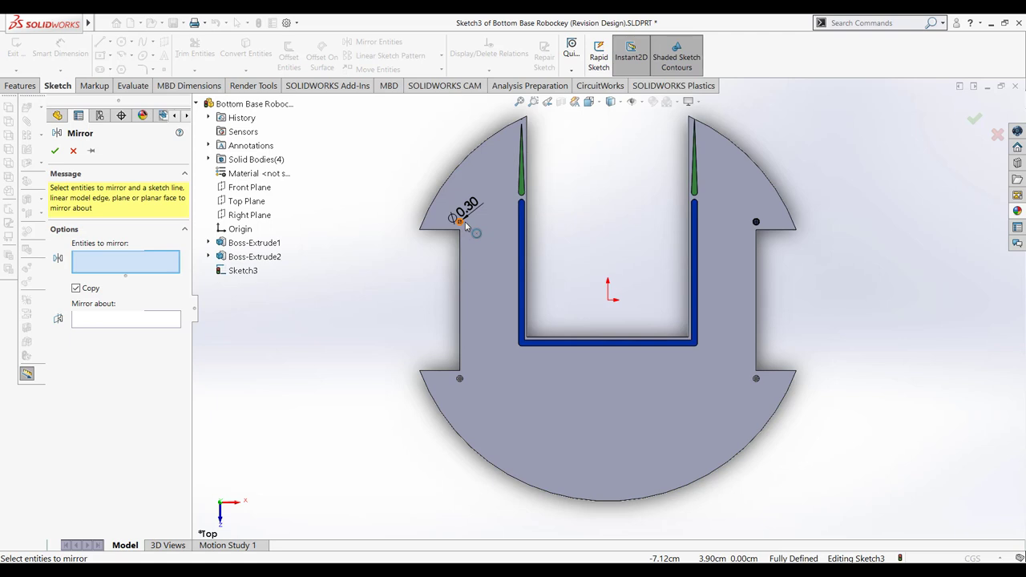
left_click(464, 225)
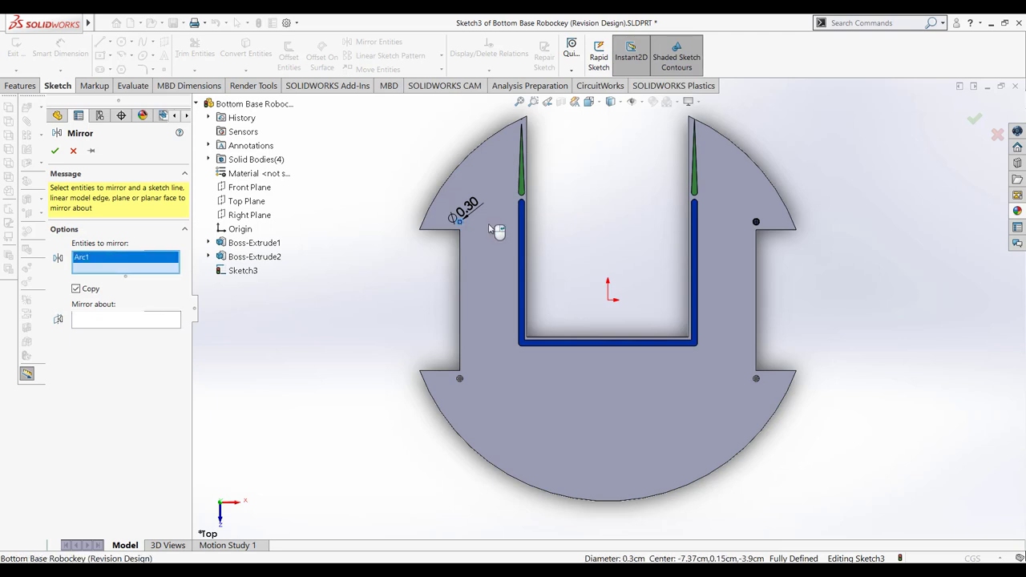
left_click(756, 223)
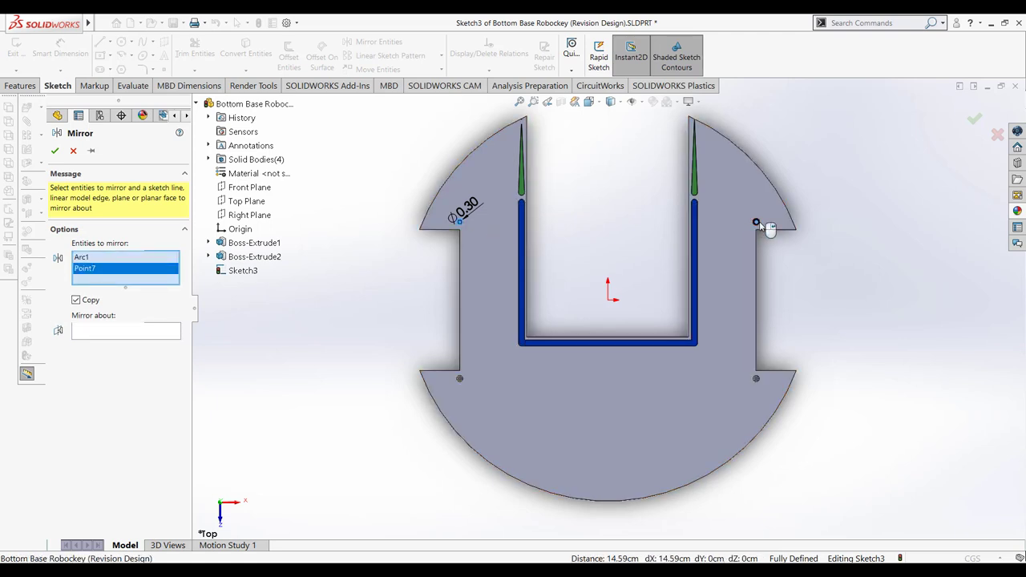
key("Escape")
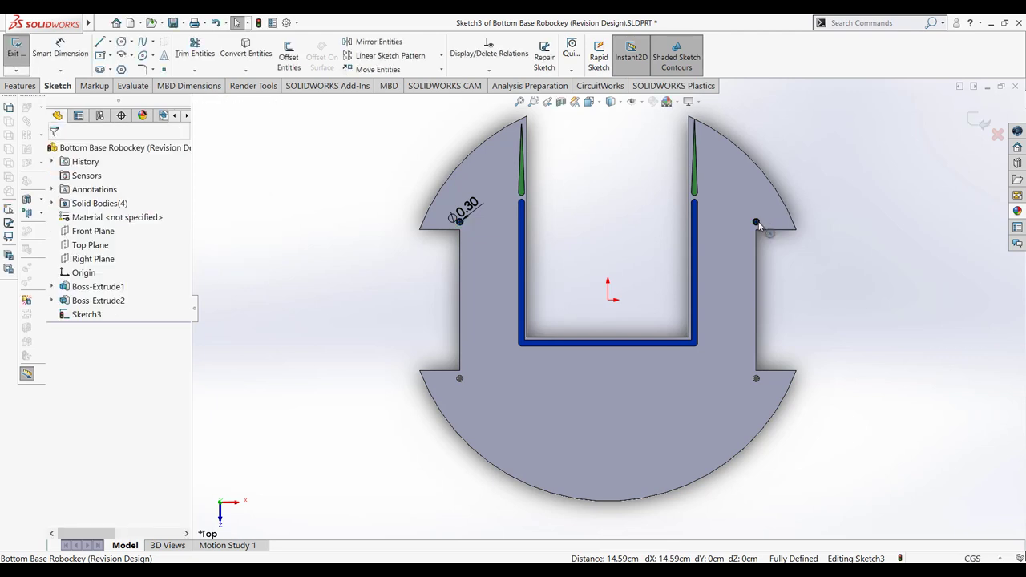
left_click(374, 41)
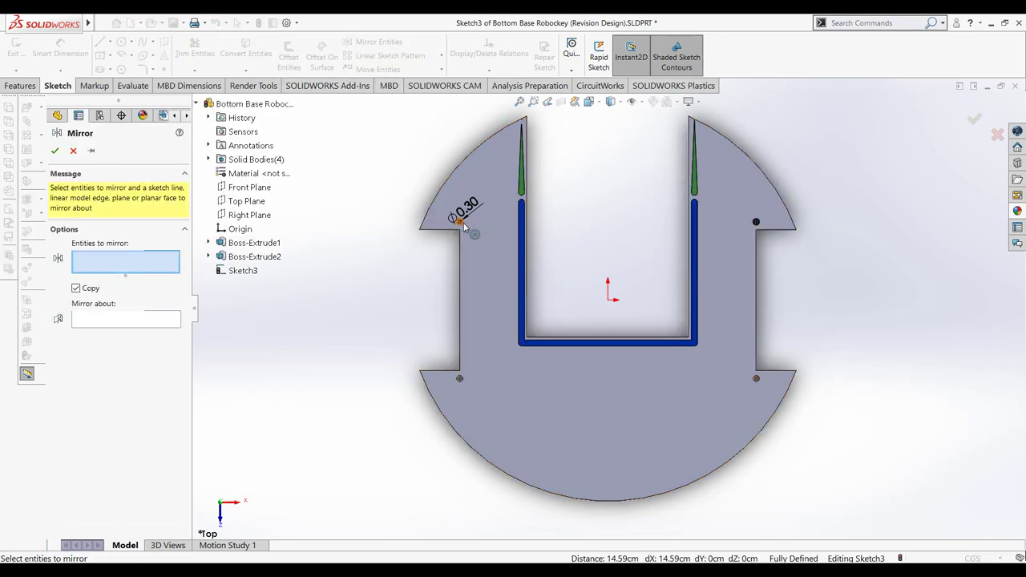
left_click(462, 225)
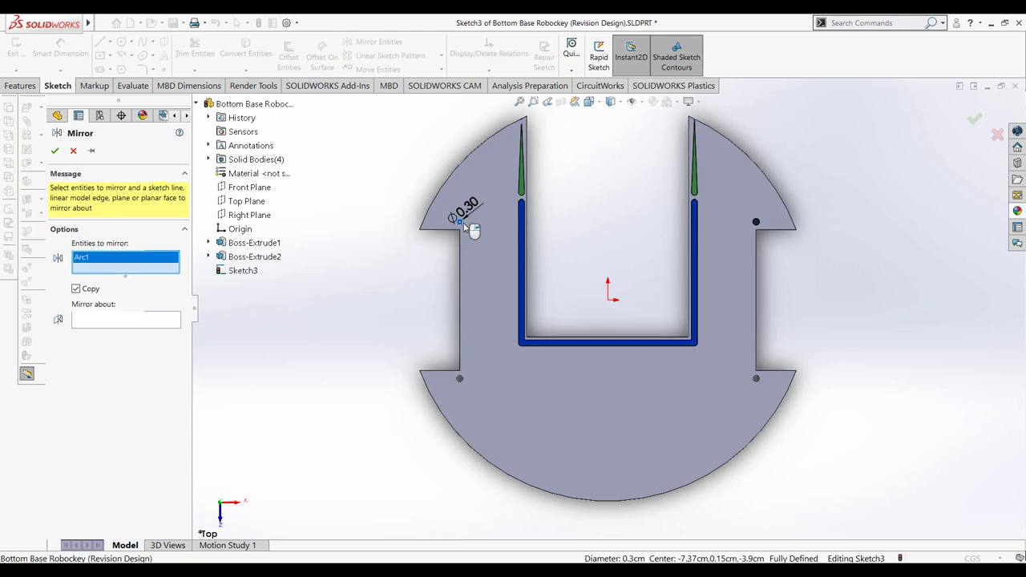
left_click(756, 223)
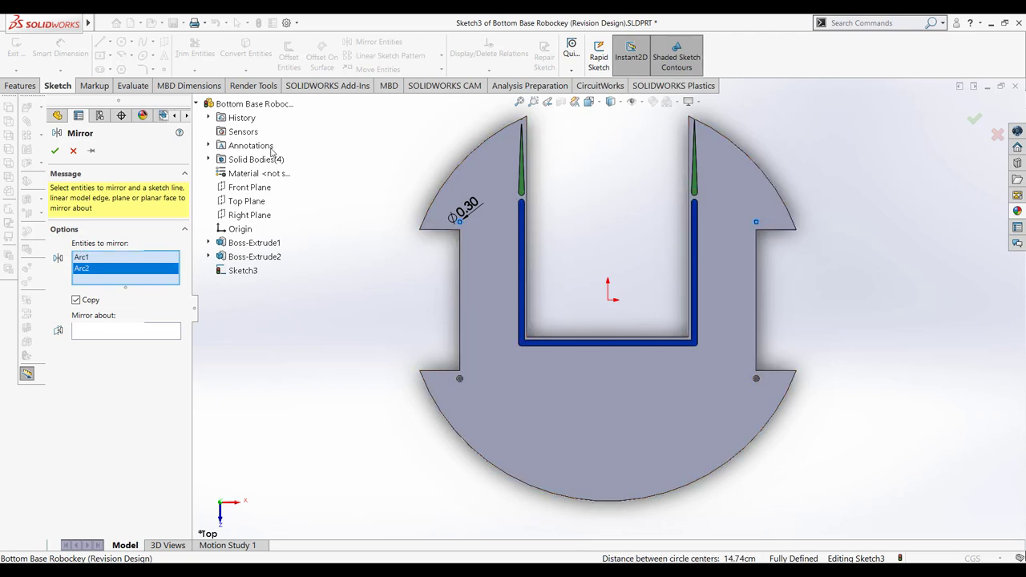
left_click(123, 338)
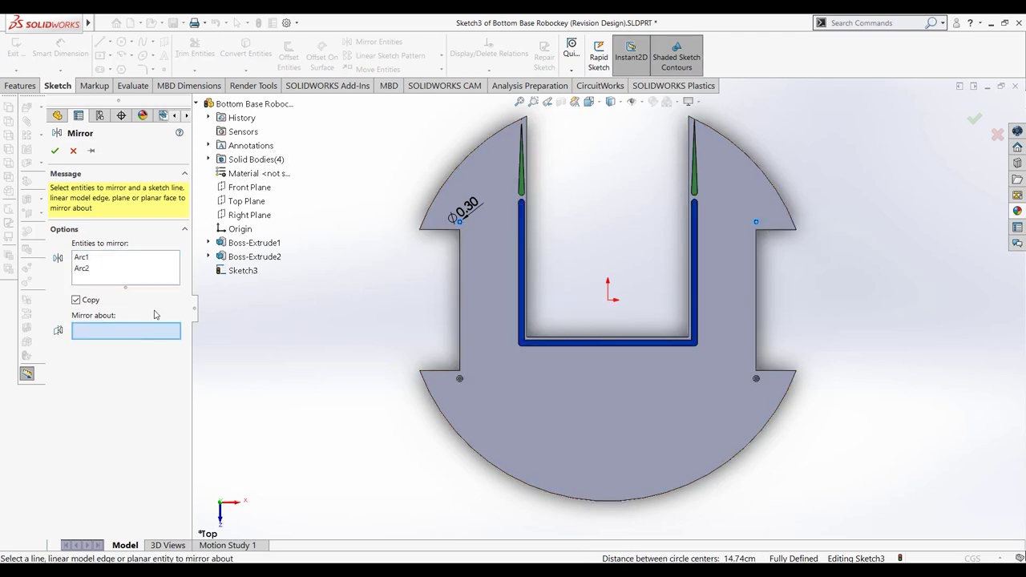
left_click(251, 189)
right_click(255, 195)
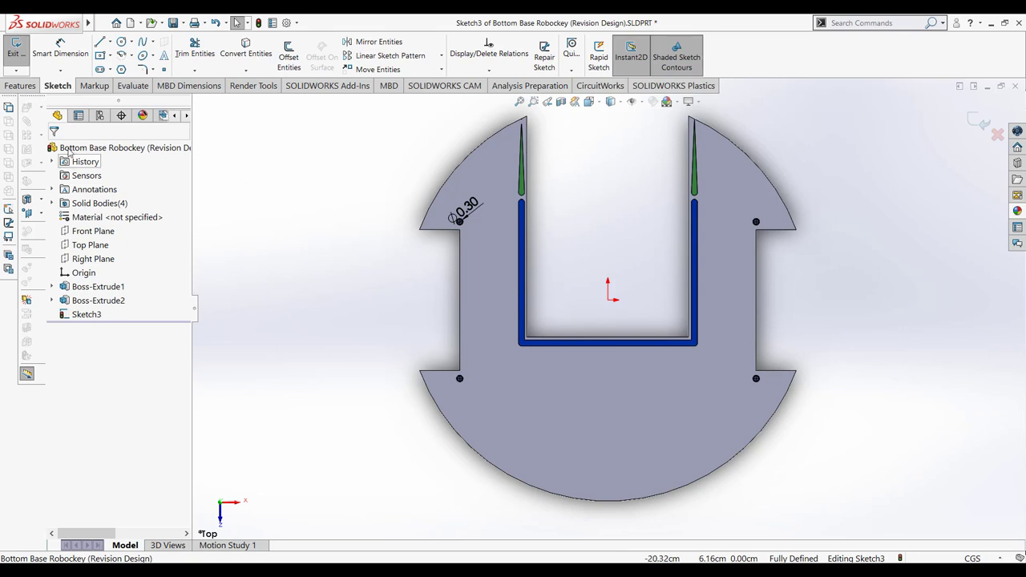
Extrude Sketch3's four circles 4.15 cm as separate pins, with Merge result off.
left_click(33, 90)
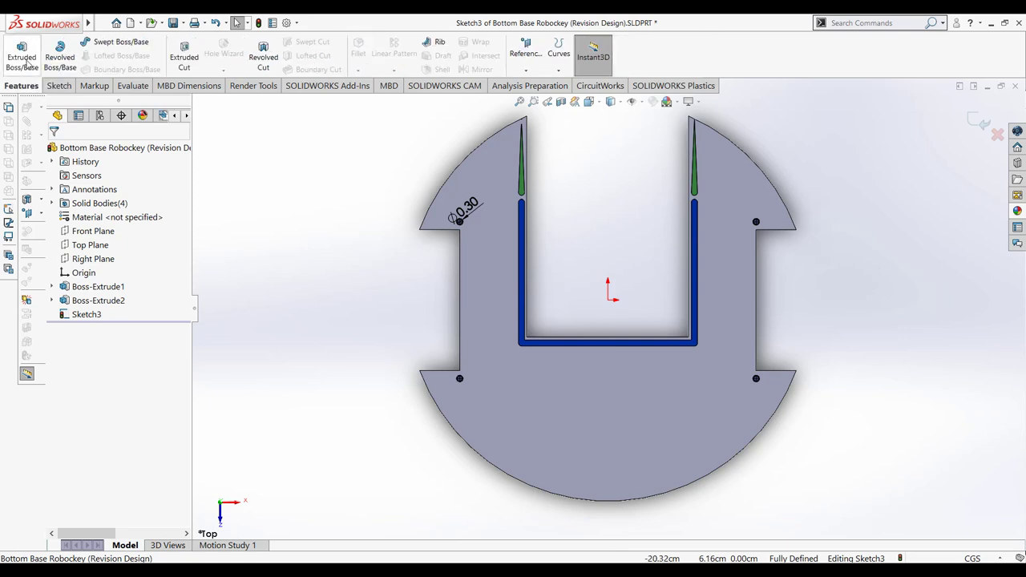
left_click(26, 63)
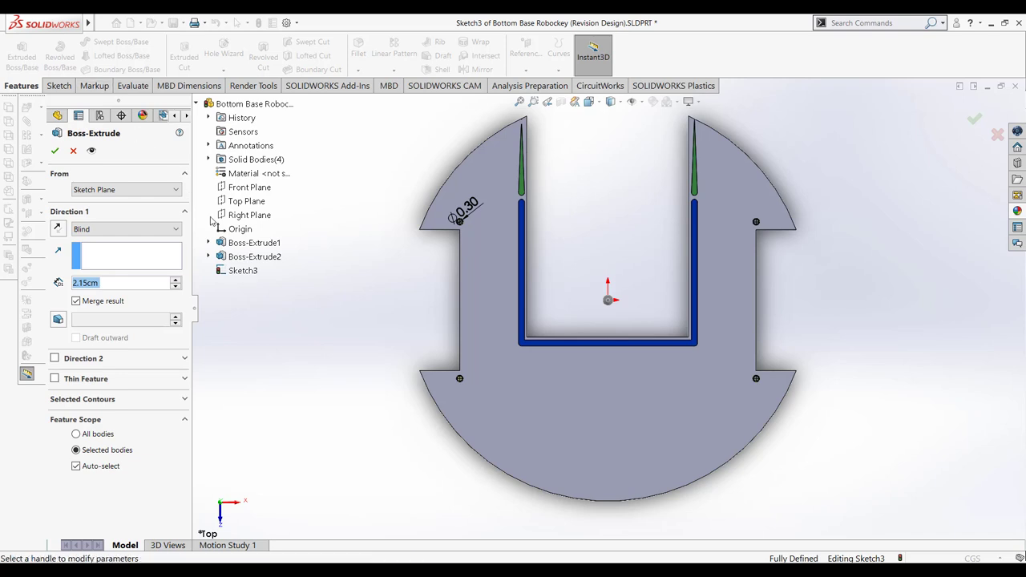
right_click(301, 316)
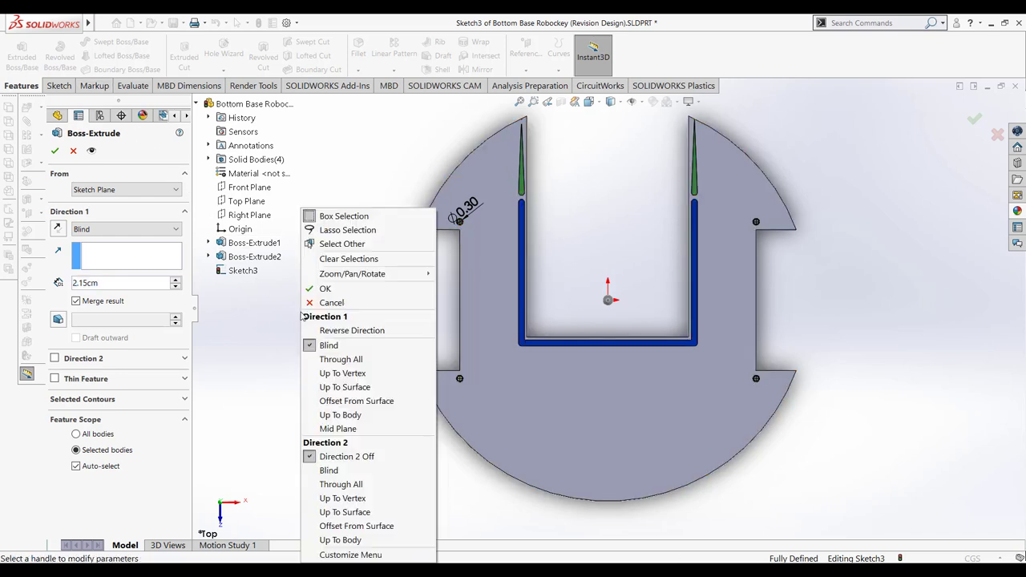
mouse_move(353, 274)
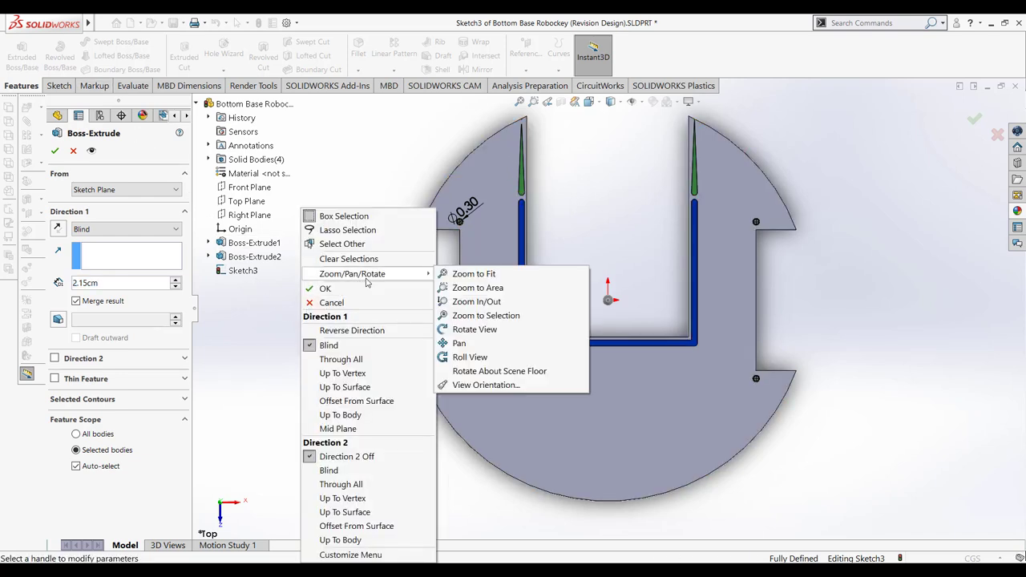
left_click(480, 330)
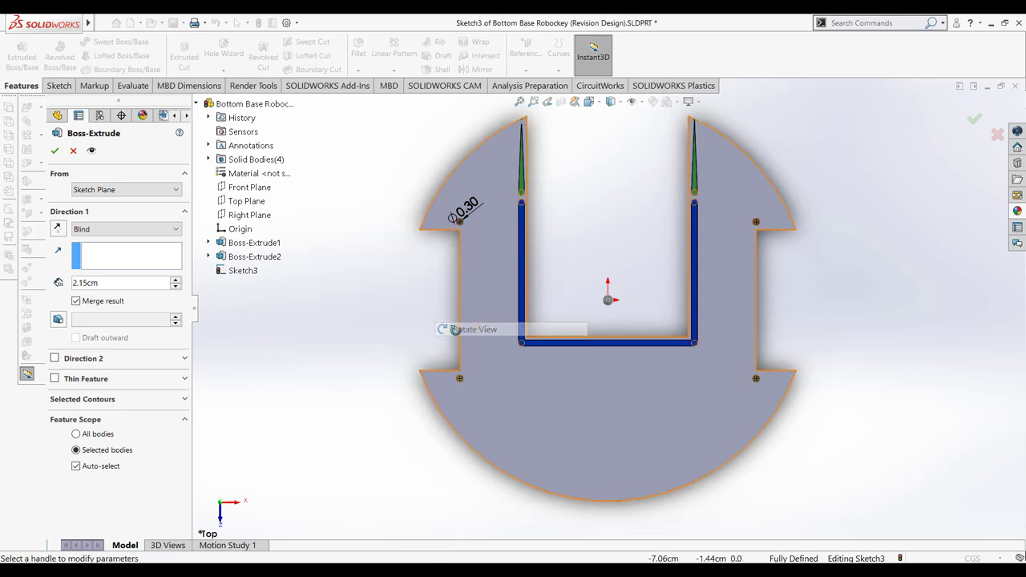
left_click_drag(366, 321, 427, 334)
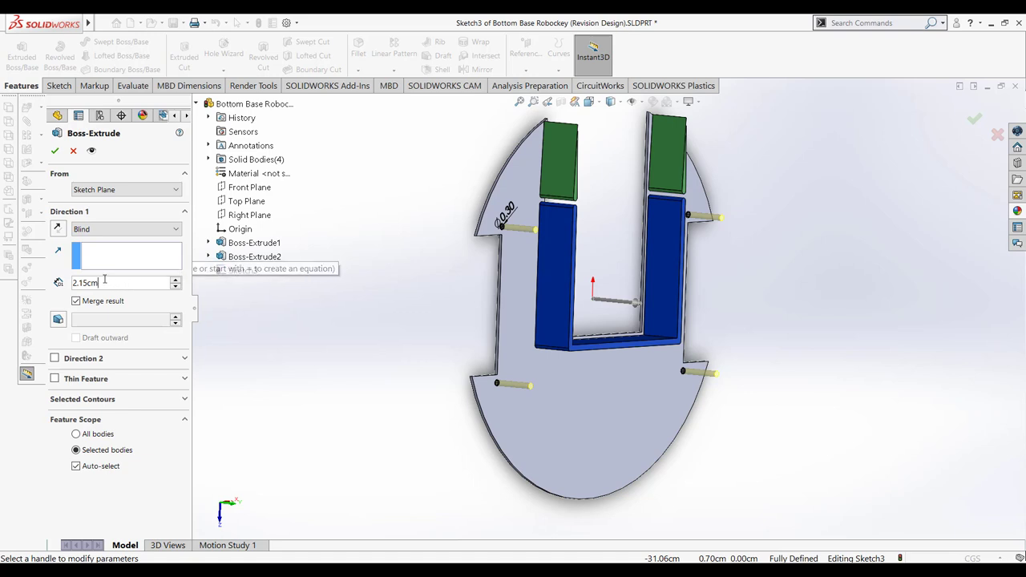
type("4")
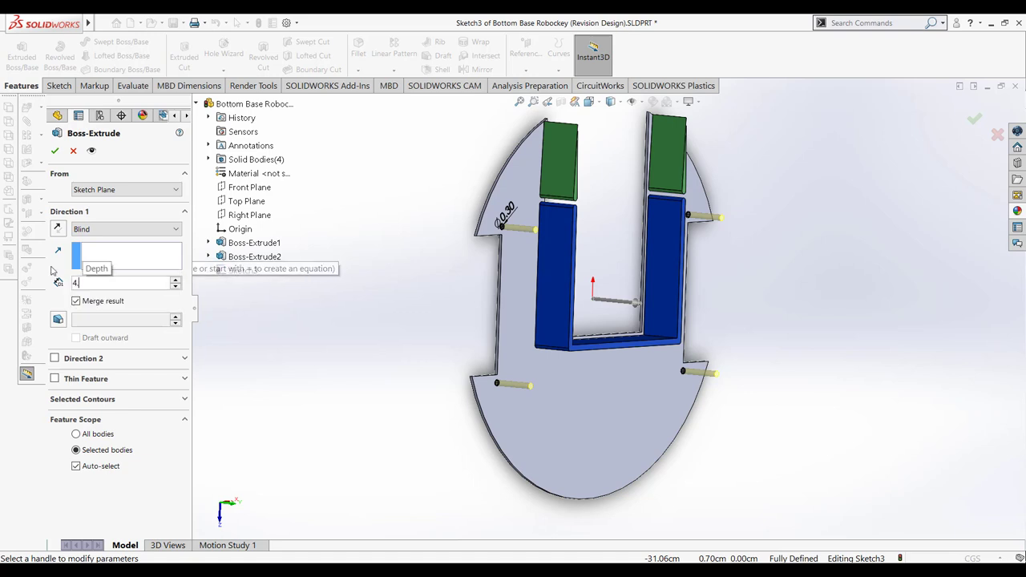
type(".15")
key("Return")
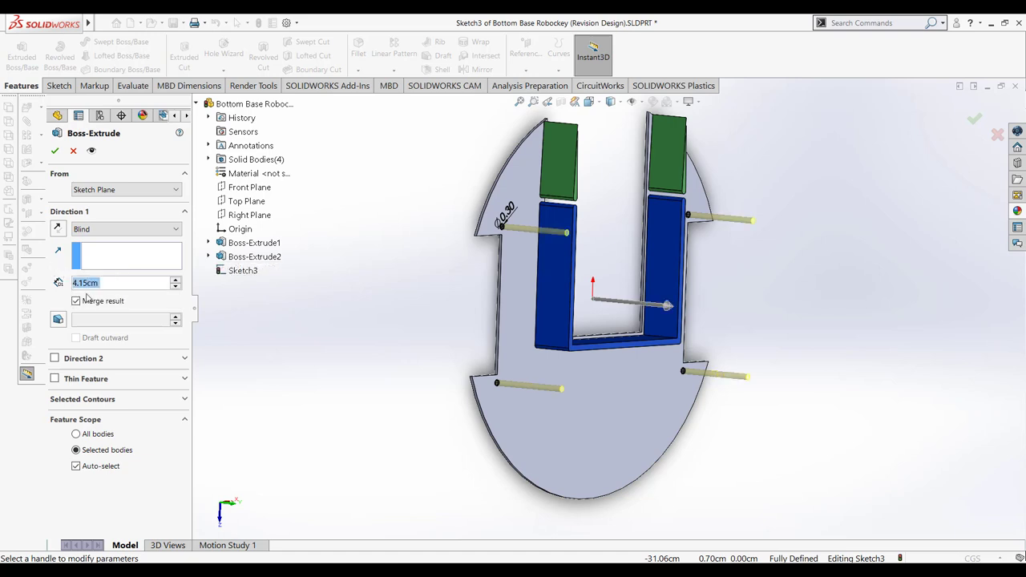
left_click(77, 301)
key("Return")
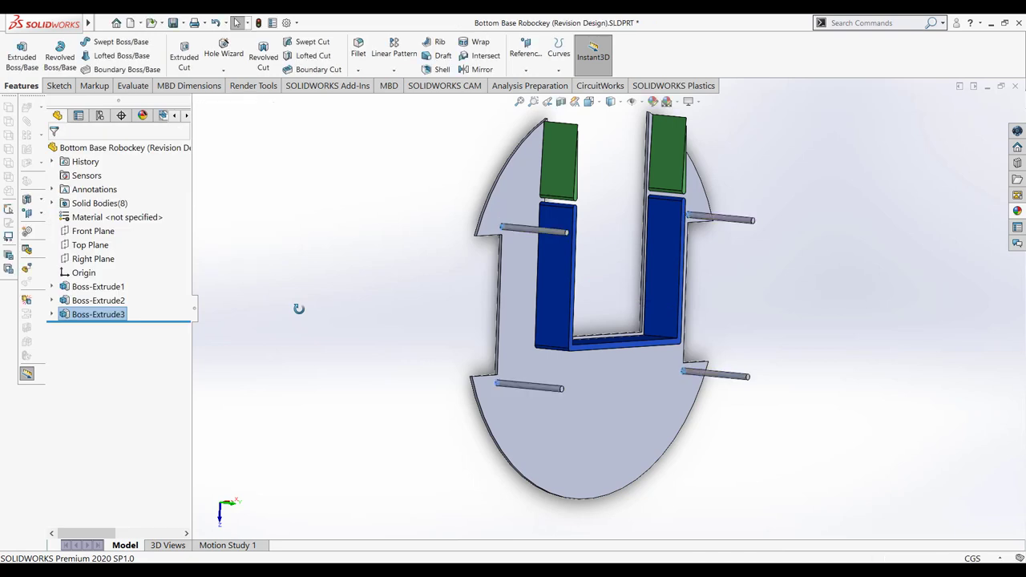
Apply black high gloss plastic from the Appearances library to the upper-left pin.
left_click(1017, 211)
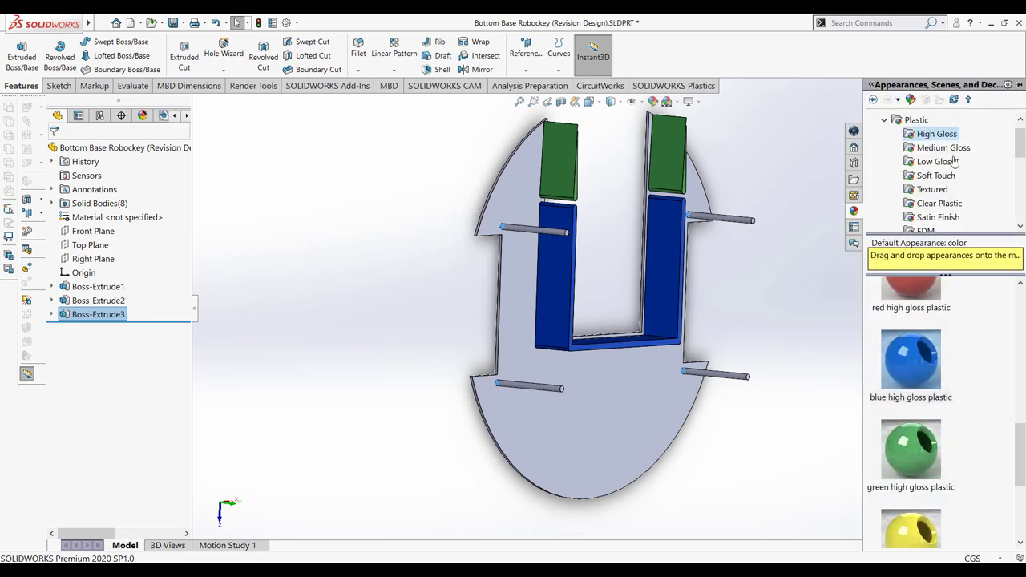
mouse_move(1017, 145)
left_mouse_down()
mouse_move(1017, 179)
mouse_move(1024, 141)
left_mouse_up()
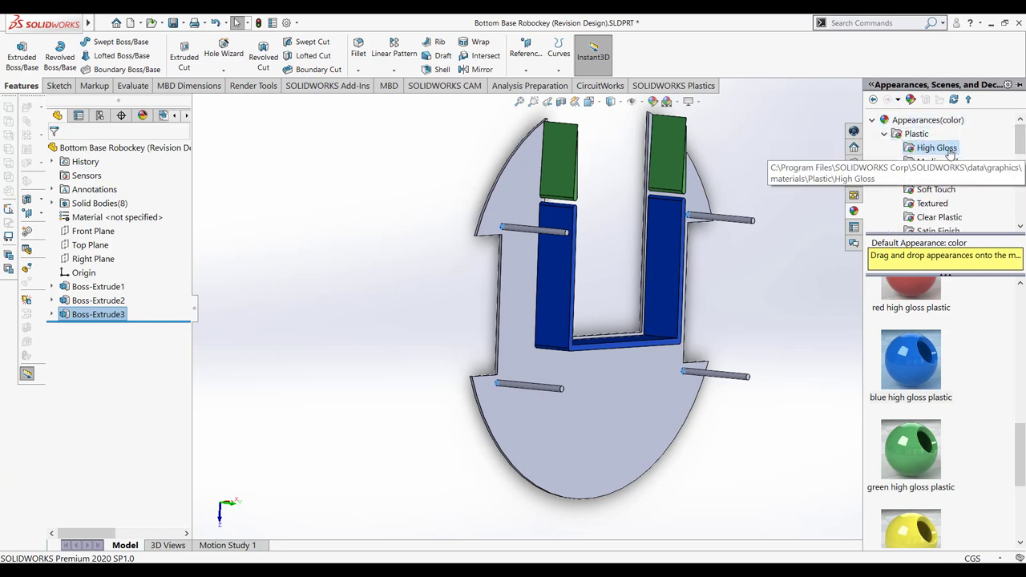
left_click(1021, 369)
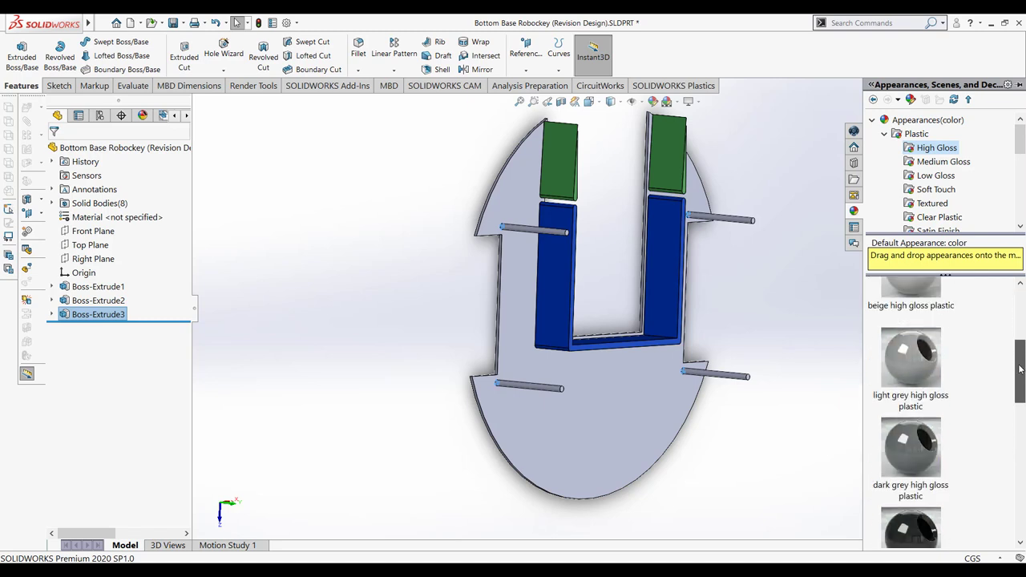
scroll(1020, 369, "down", 3)
left_click_drag(911, 425, 530, 234)
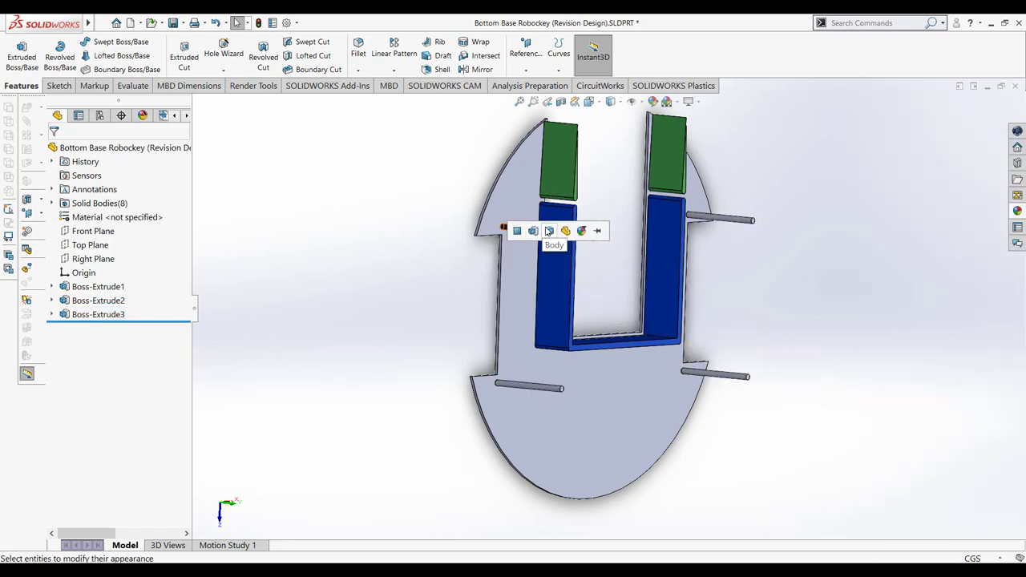
left_click(549, 231)
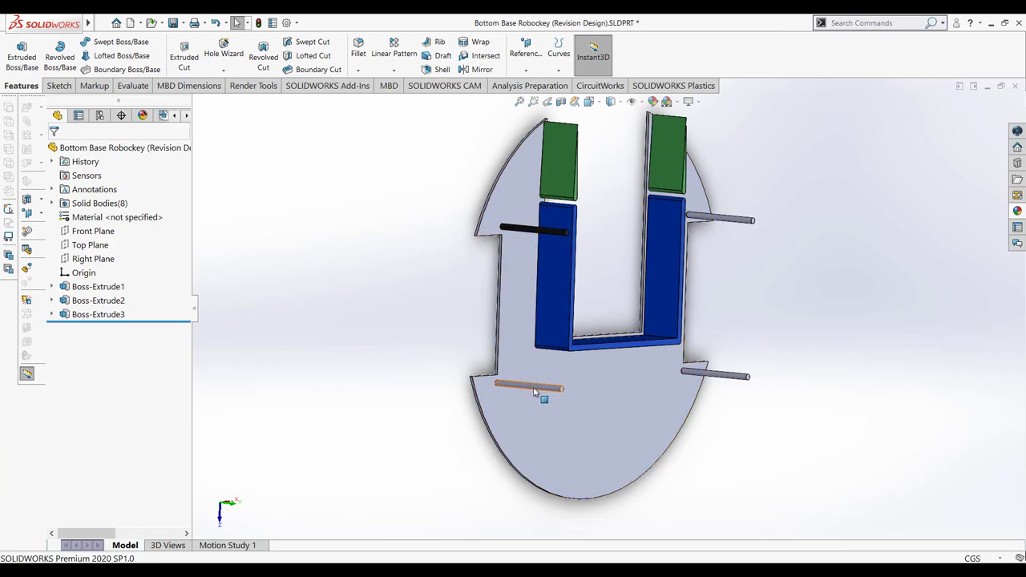
Apply black high gloss to the lower-left rod's Boss-Extrude3 feature and view from the top.
left_click(1018, 211)
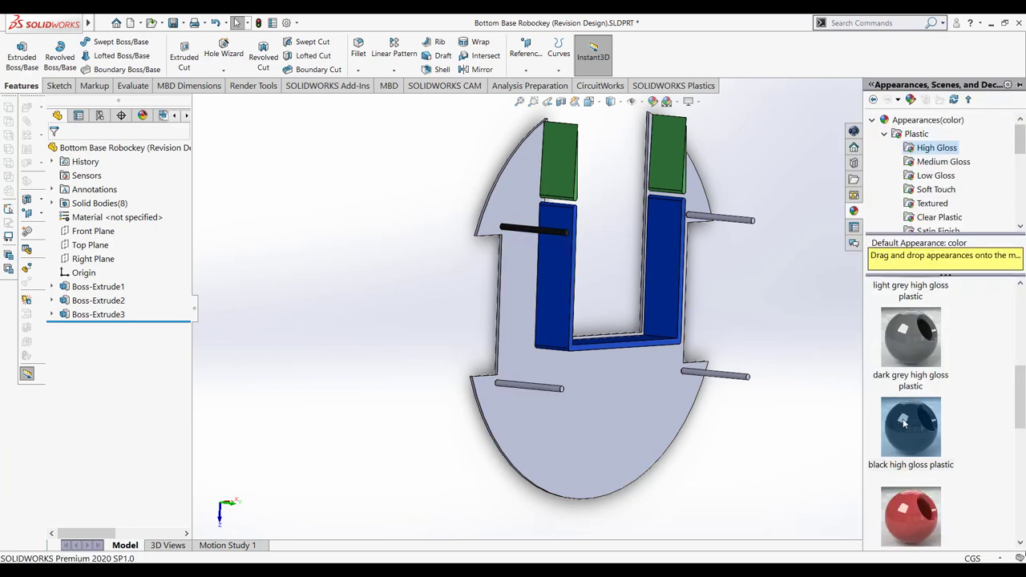
left_click_drag(905, 425, 540, 390)
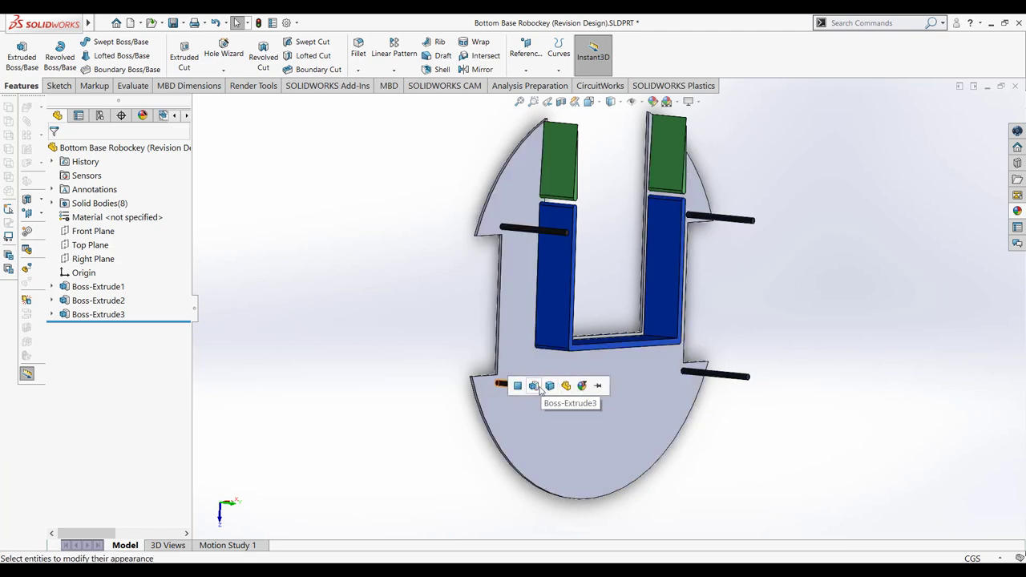
left_click(541, 390)
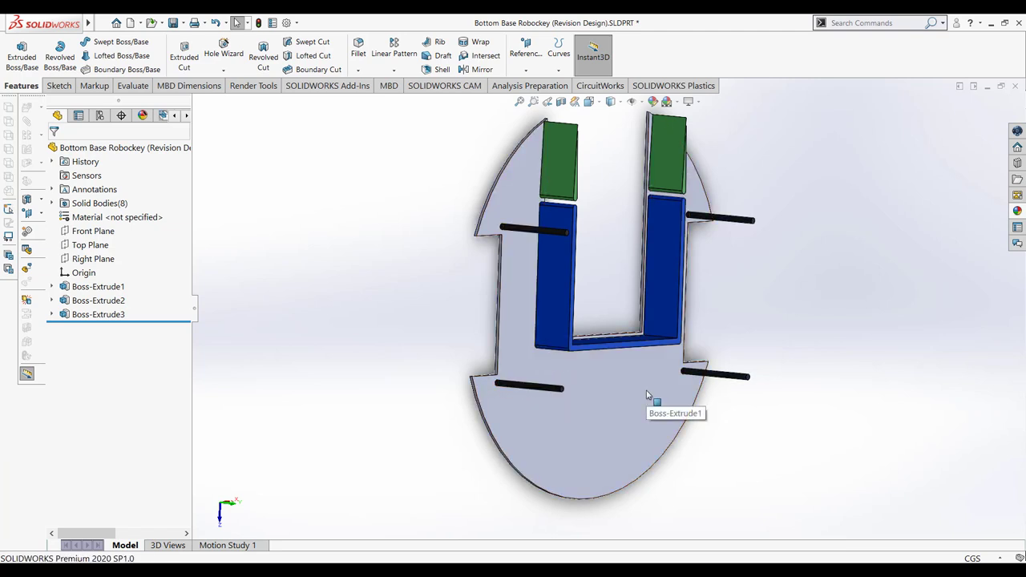
left_click(589, 102)
left_click(548, 323)
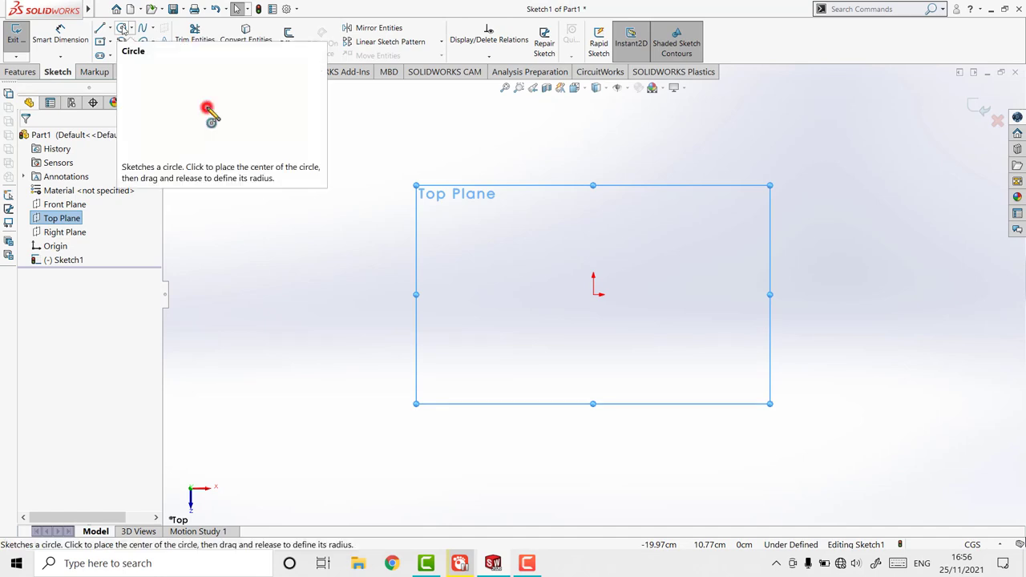
Draw a circle at the origin and dimension its diameter to 20 cm.
left_click(121, 29)
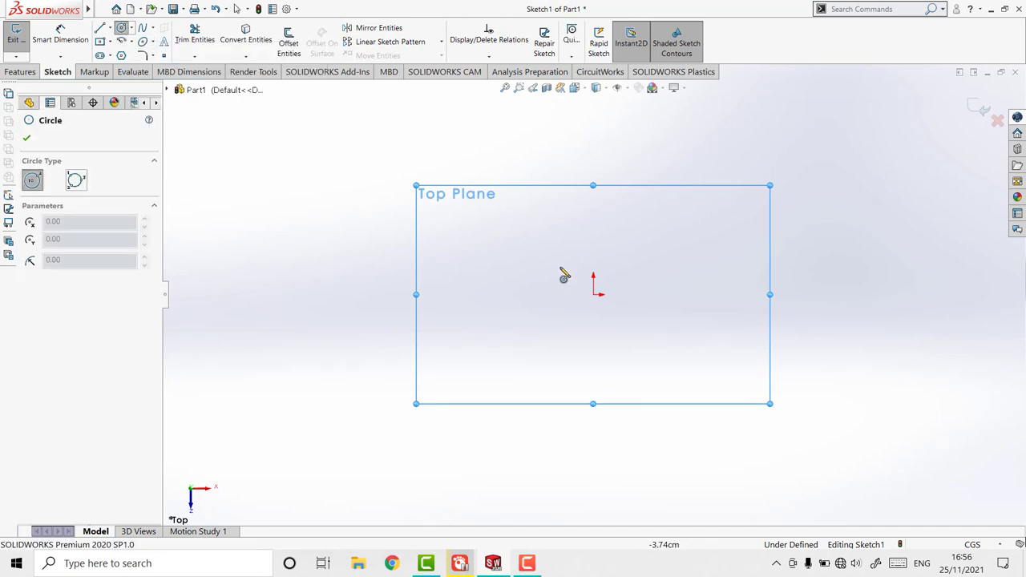
left_click(593, 295)
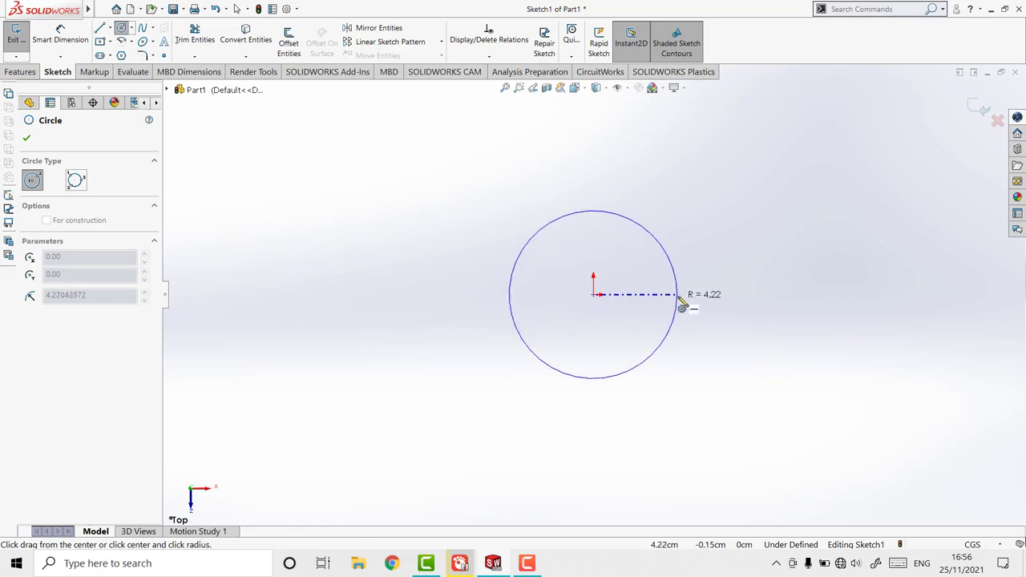
left_click(678, 296)
key("Escape")
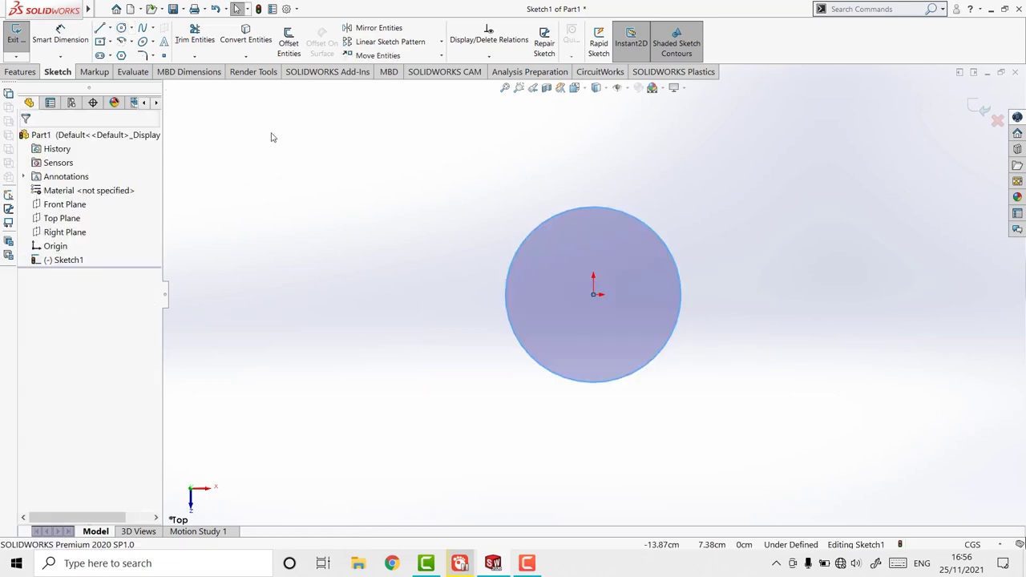
left_click(60, 36)
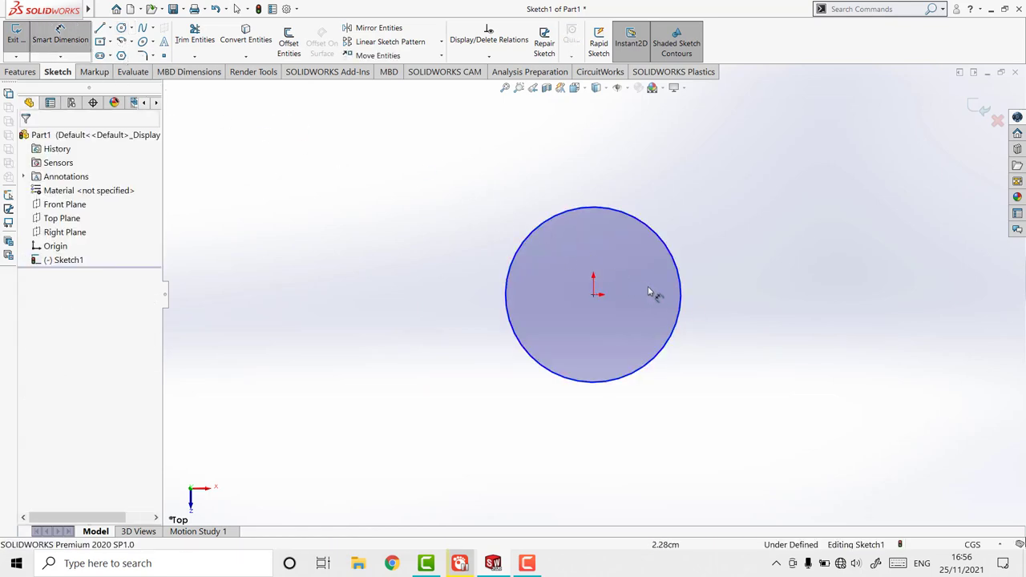
left_click(683, 300)
left_click(714, 282)
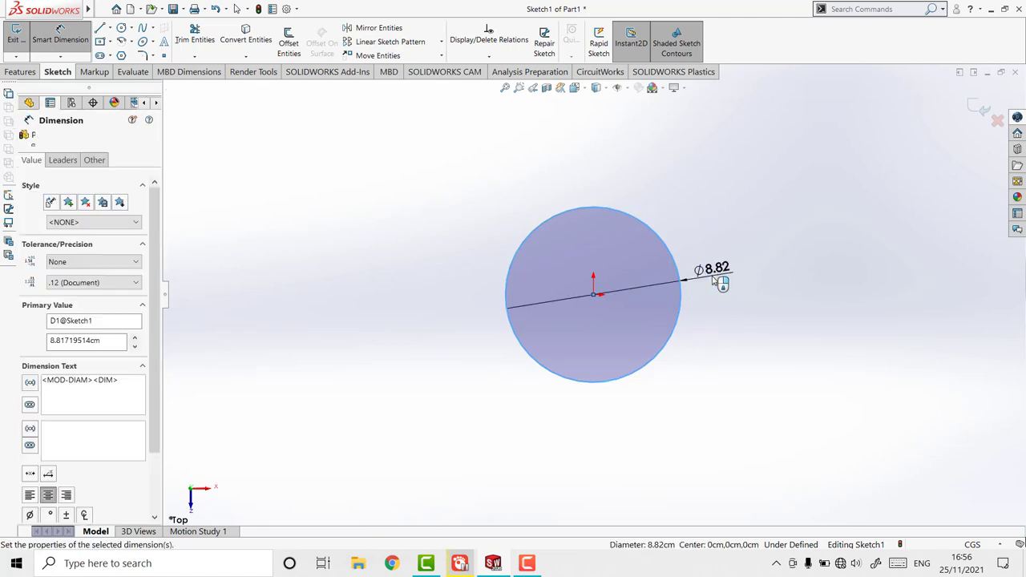
type("20")
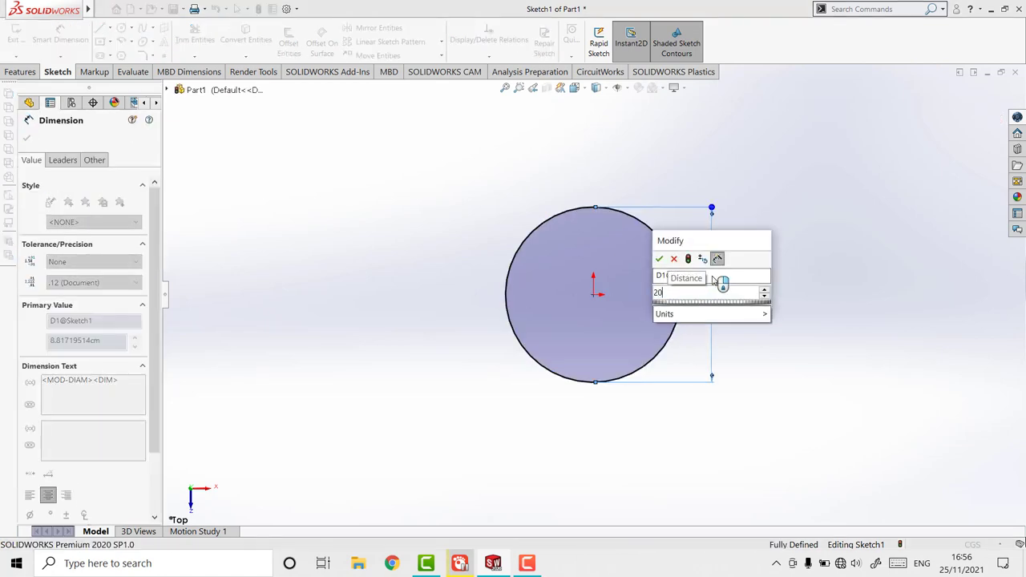
key("Return")
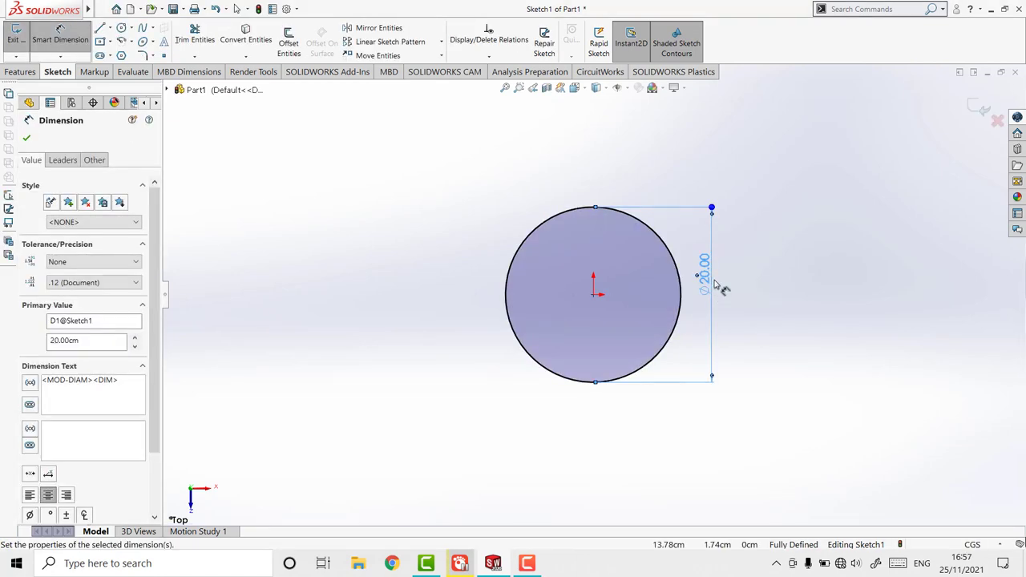
left_click(726, 290)
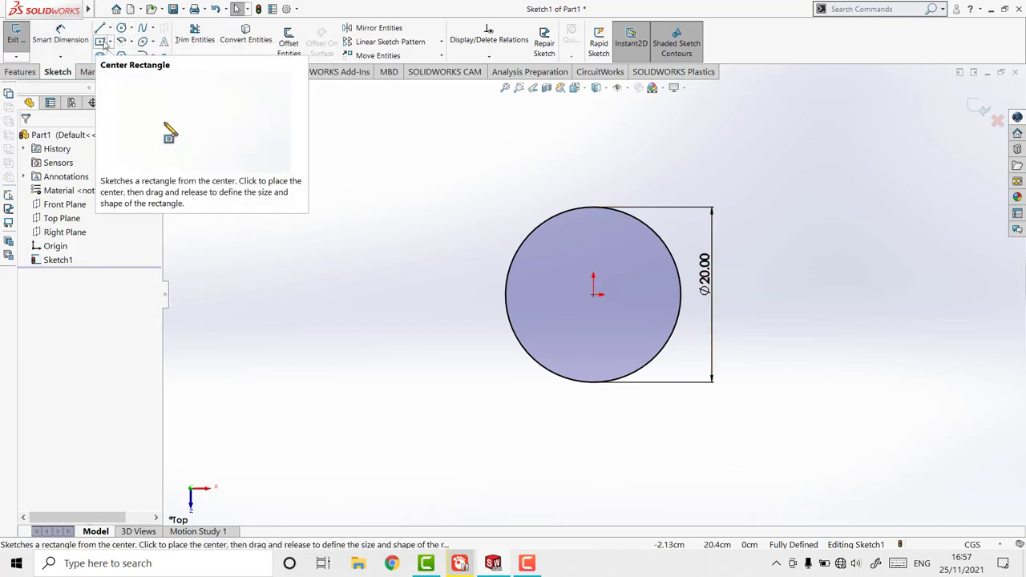
Draw a centre rectangle and dimension it 4 cm wide by 7 cm high.
left_click(104, 44)
left_click_drag(760, 189, 835, 229)
key("Escape")
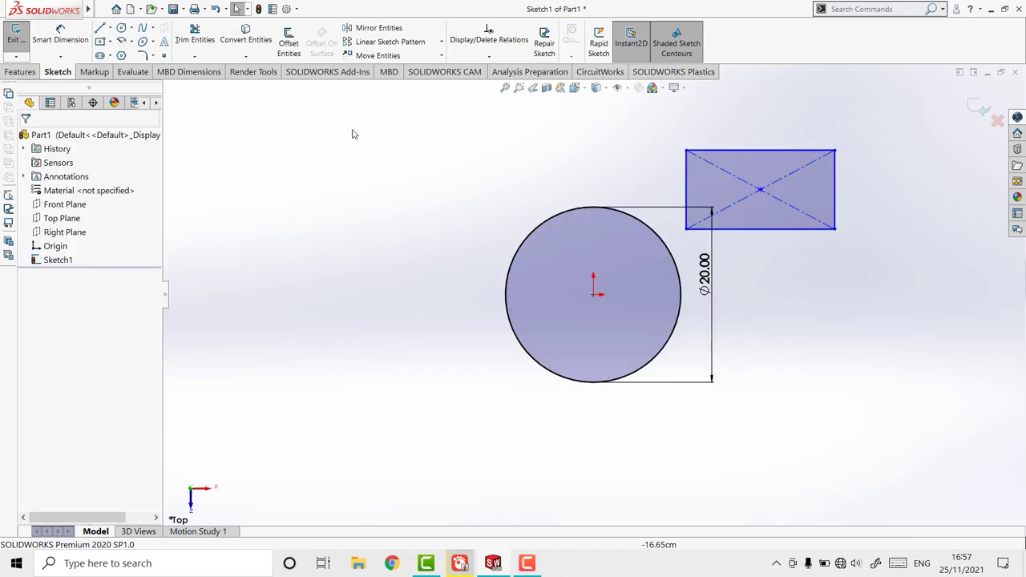
left_click(60, 36)
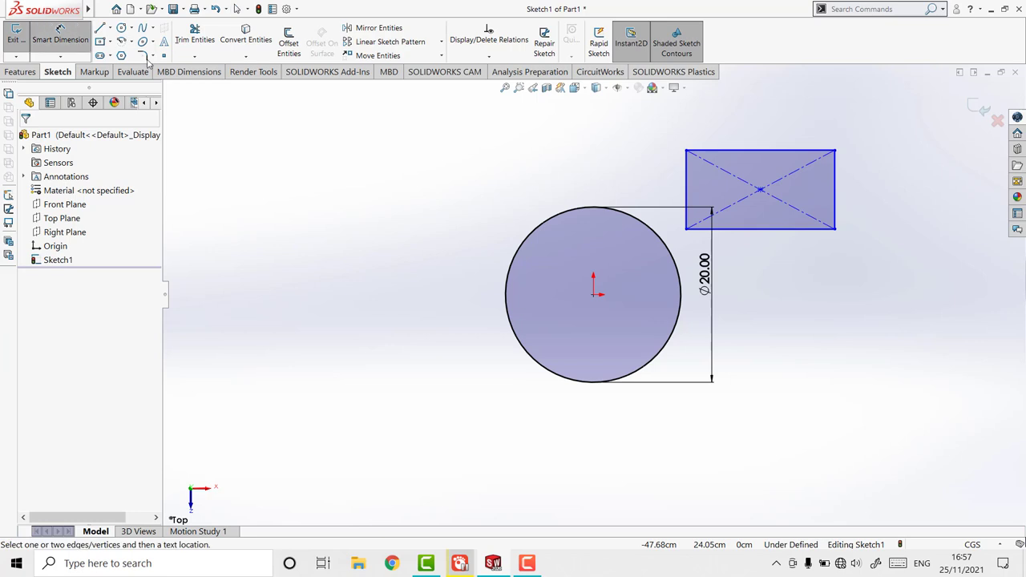
left_click(802, 150)
left_click(788, 131)
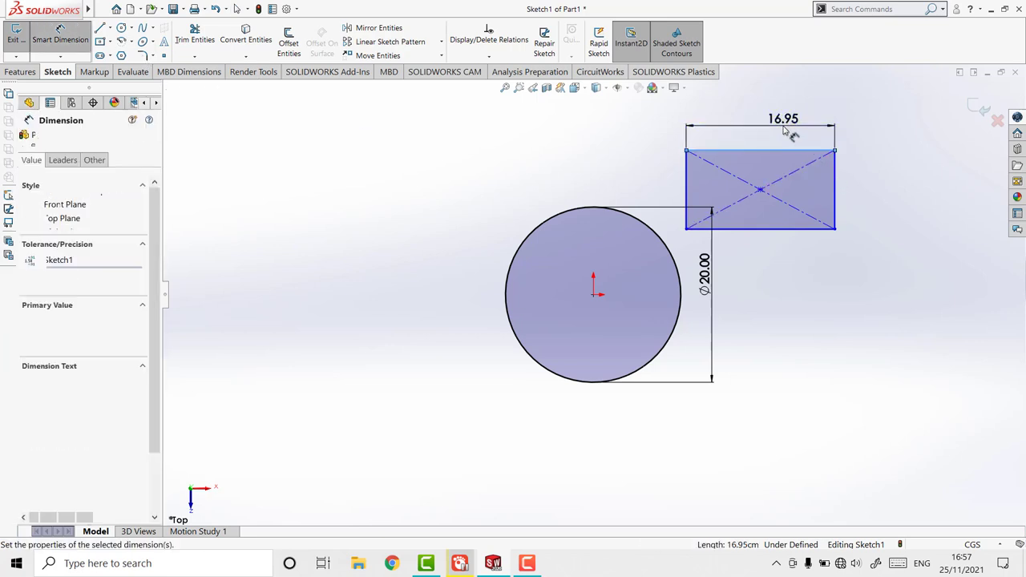
type("4")
key("Return")
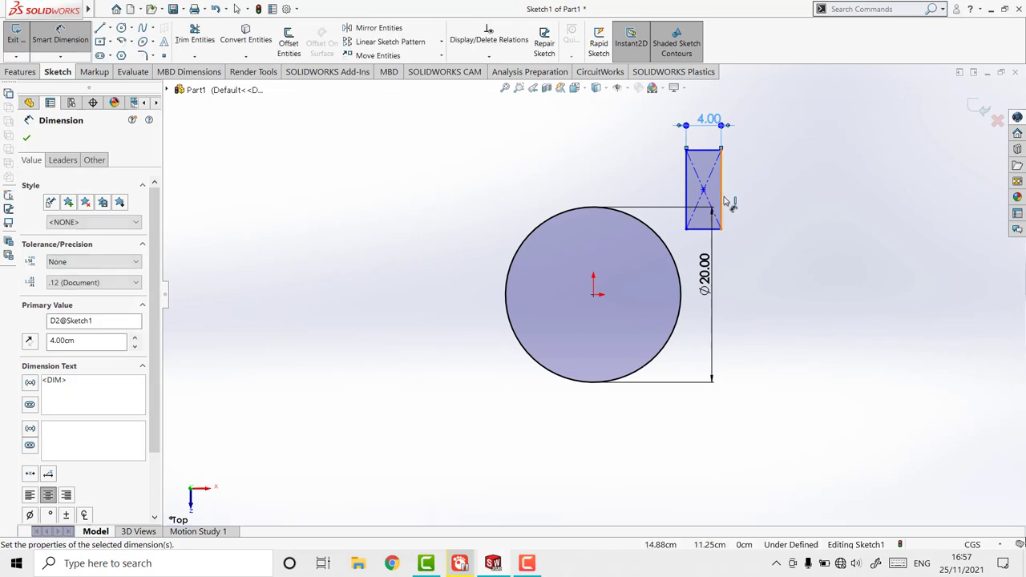
left_click(722, 198)
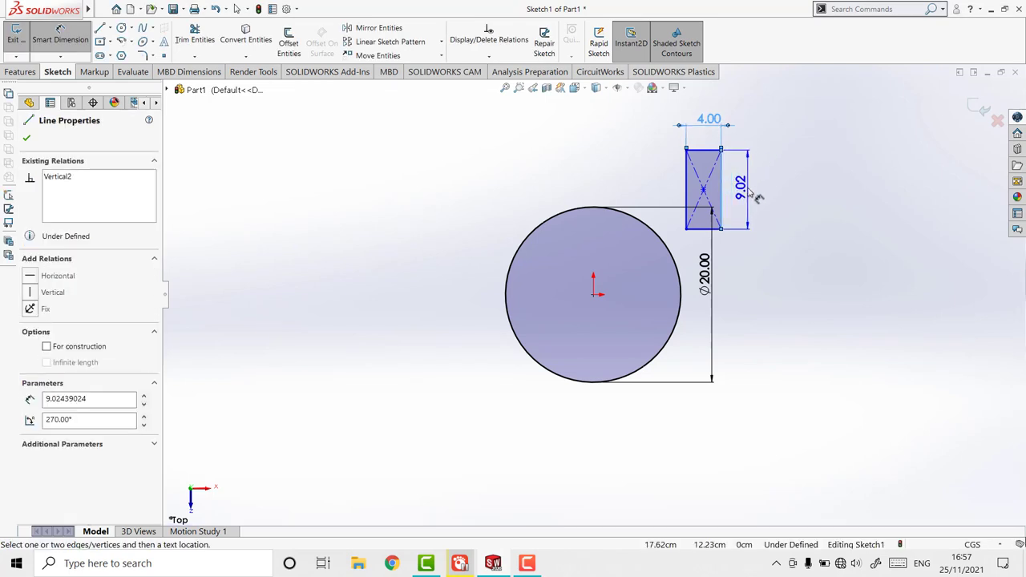
left_click(755, 196)
type("7")
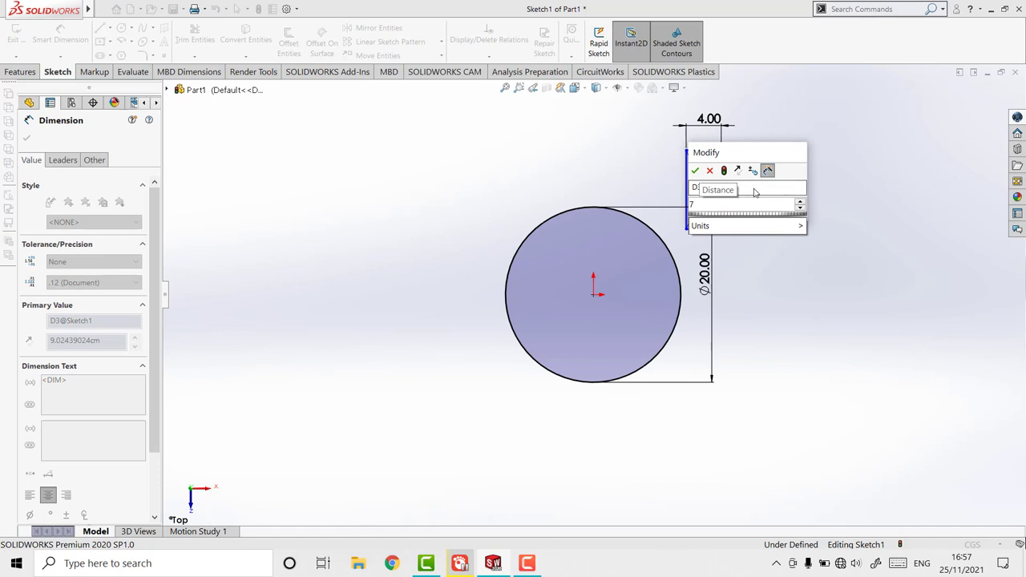
key("Return")
key("Escape")
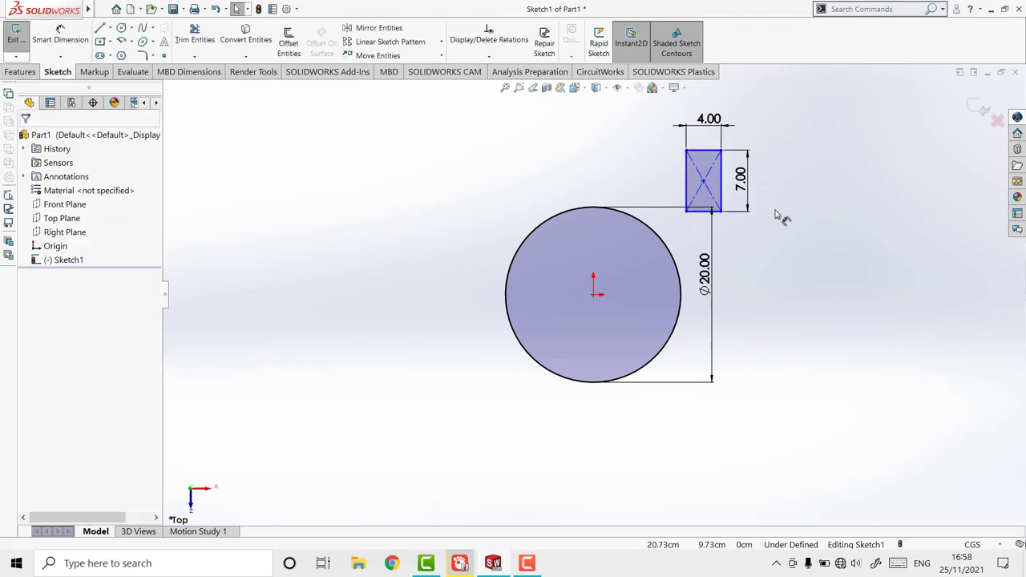
Snap the rectangle's centre onto the circle's right quadrant point.
key("f")
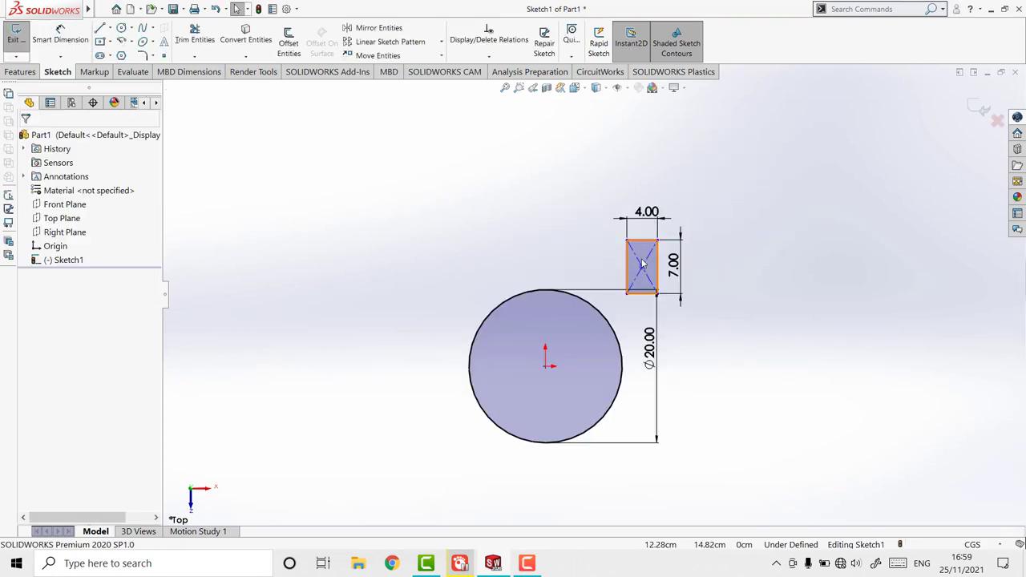
left_click_drag(642, 270, 622, 367)
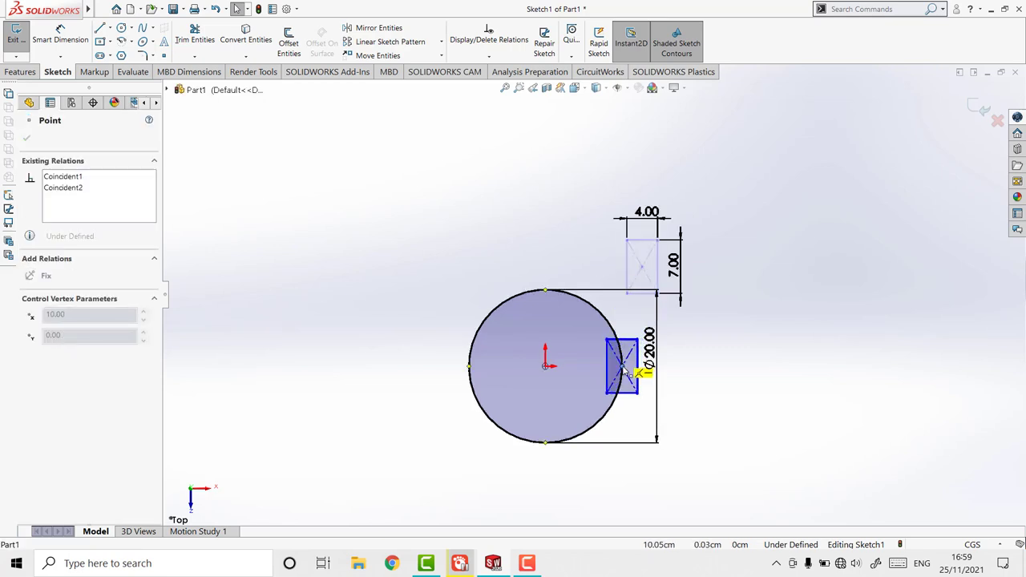
left_click_drag(624, 370, 623, 369)
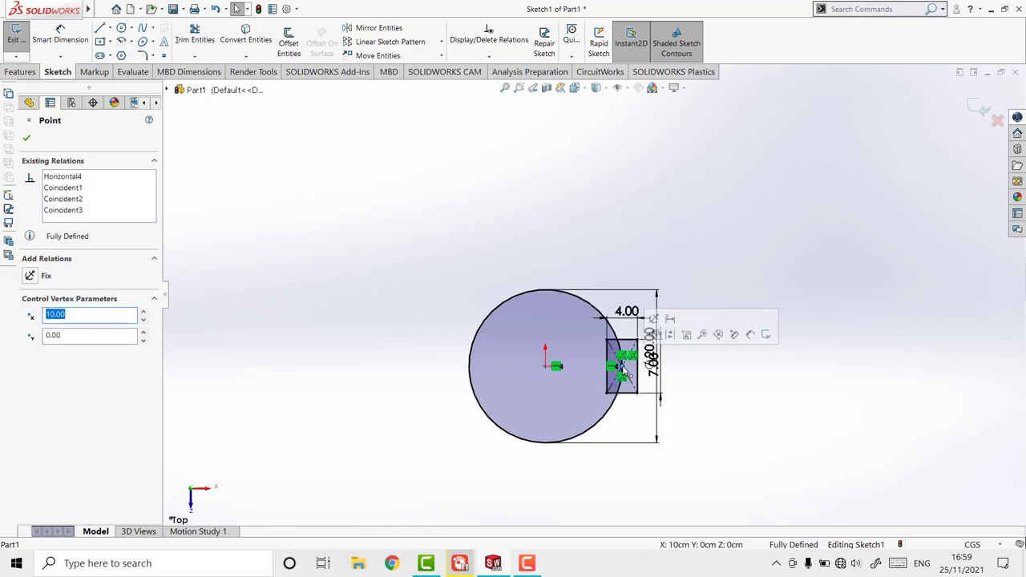
key("Escape")
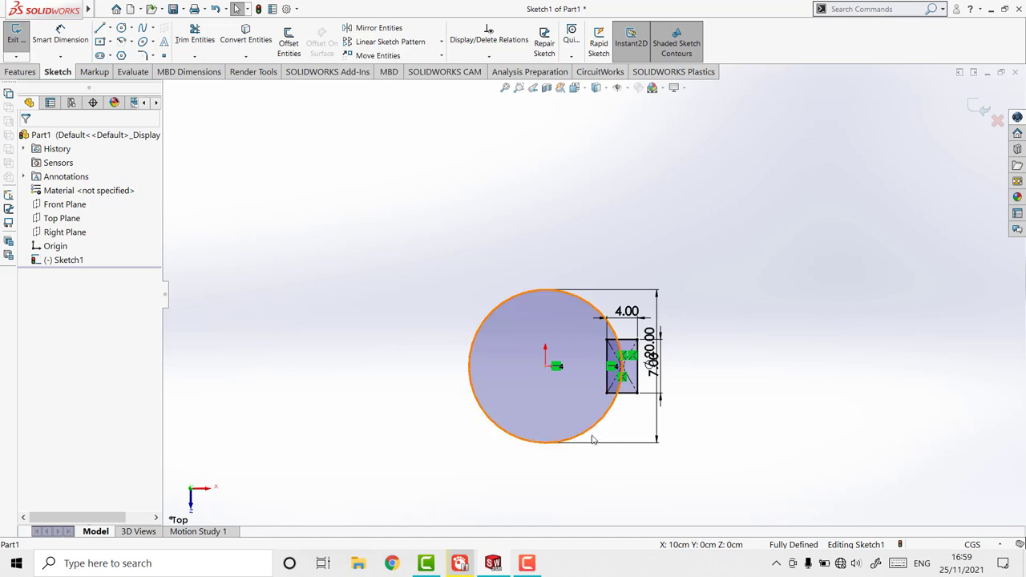
Mirror the 4 × 7 rectangle's four lines about the Right Plane onto the circle's left edge.
left_click(373, 27)
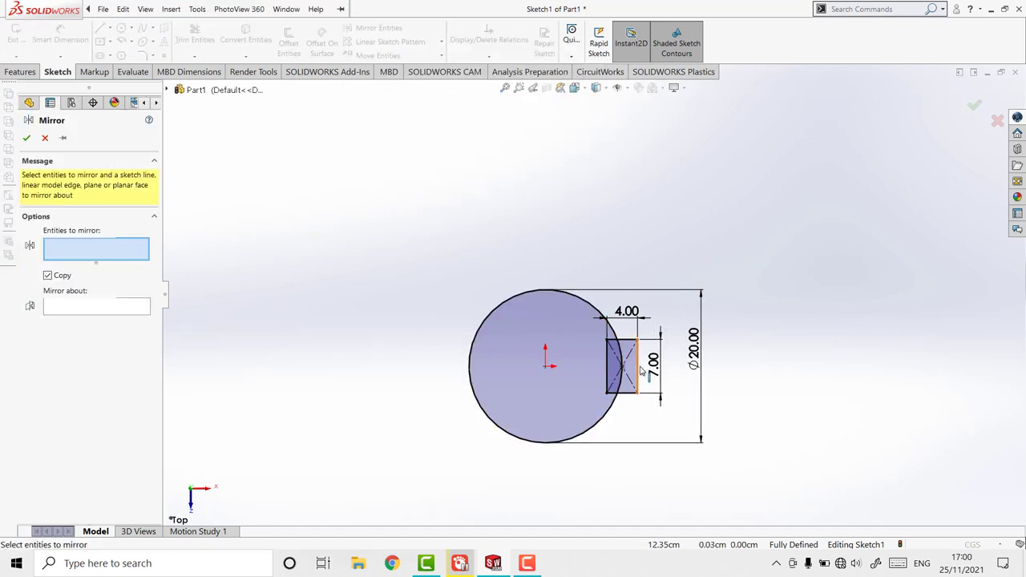
left_click_drag(650, 405, 597, 329)
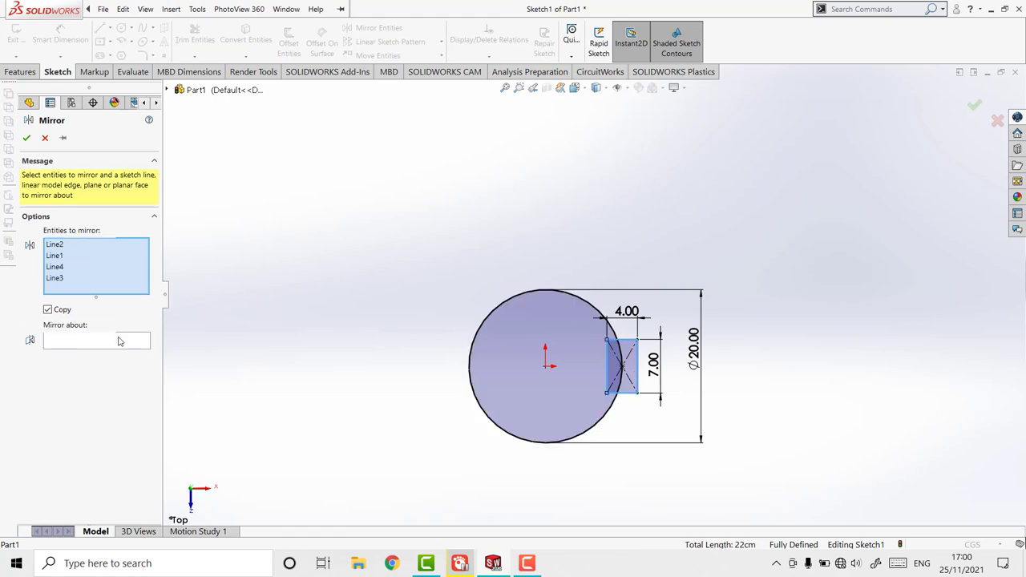
left_click(119, 342)
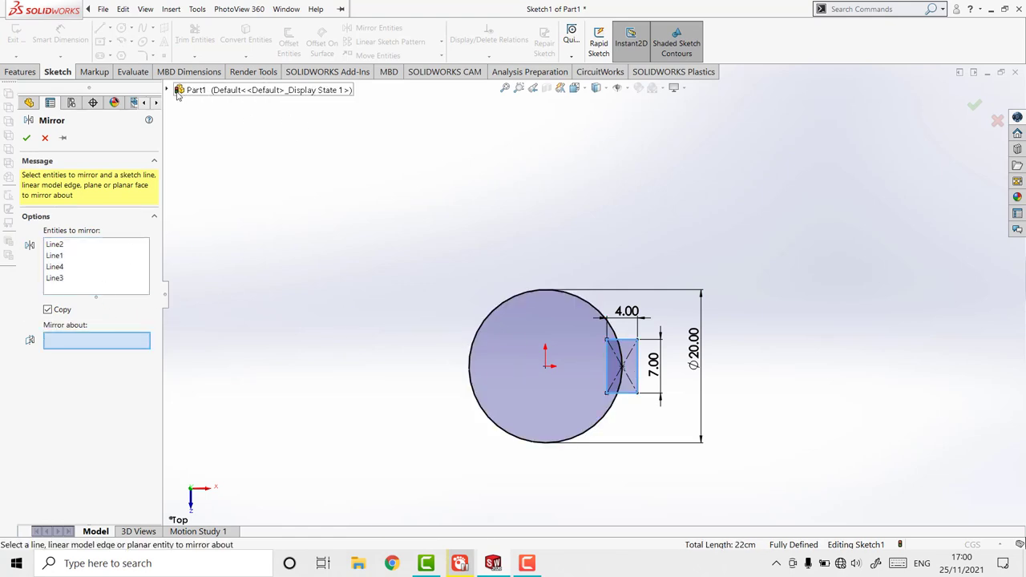
left_click(167, 90)
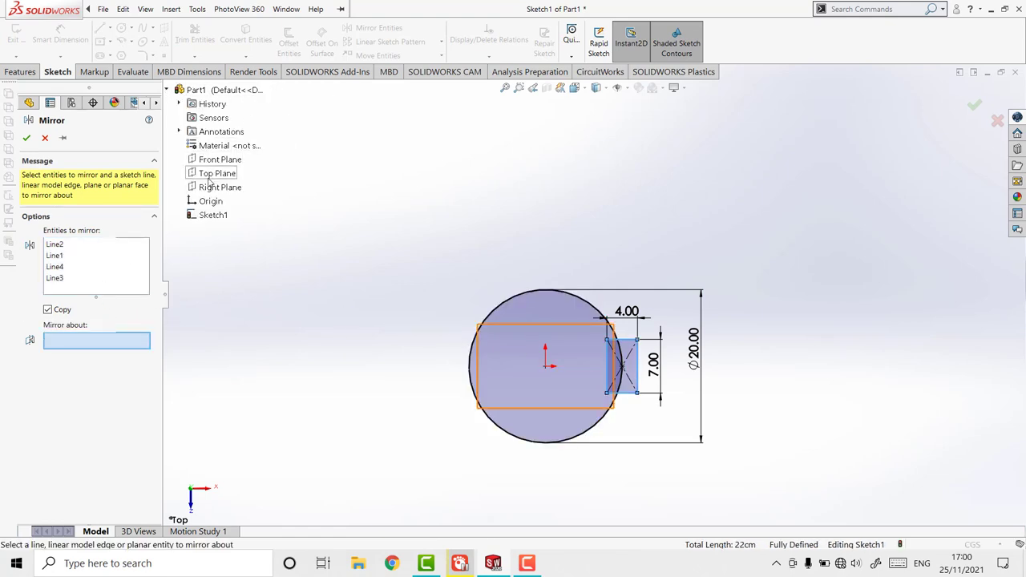
left_click(210, 189)
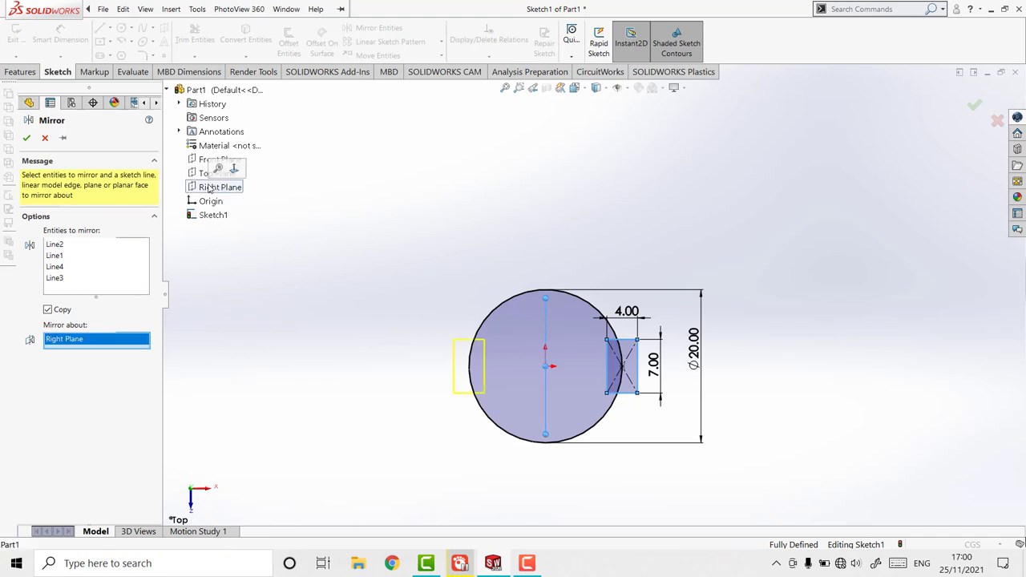
left_click(26, 138)
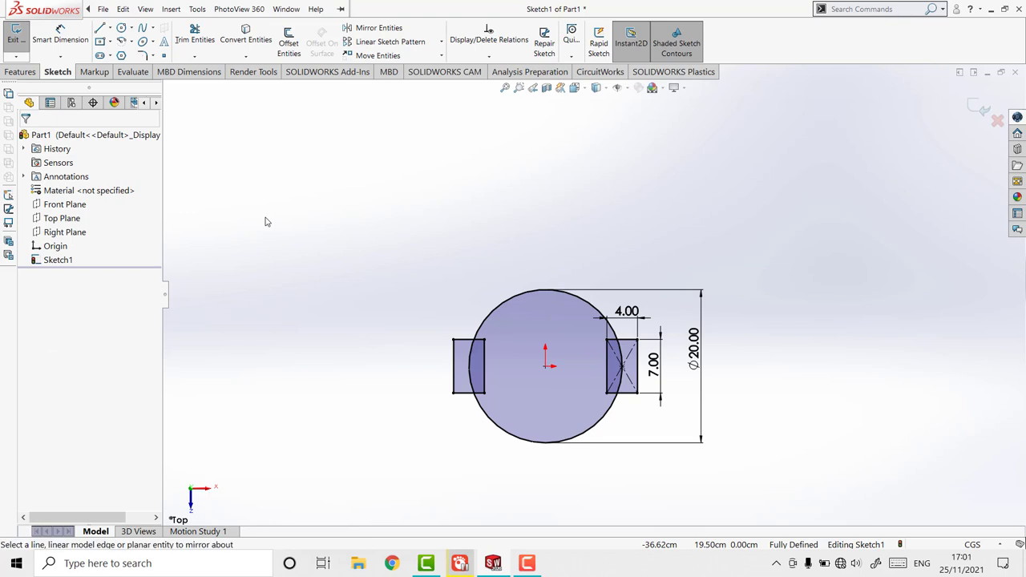
Power-trim the outer edges of both side rectangles, leaving a notched Ø20 circle.
left_click(123, 9)
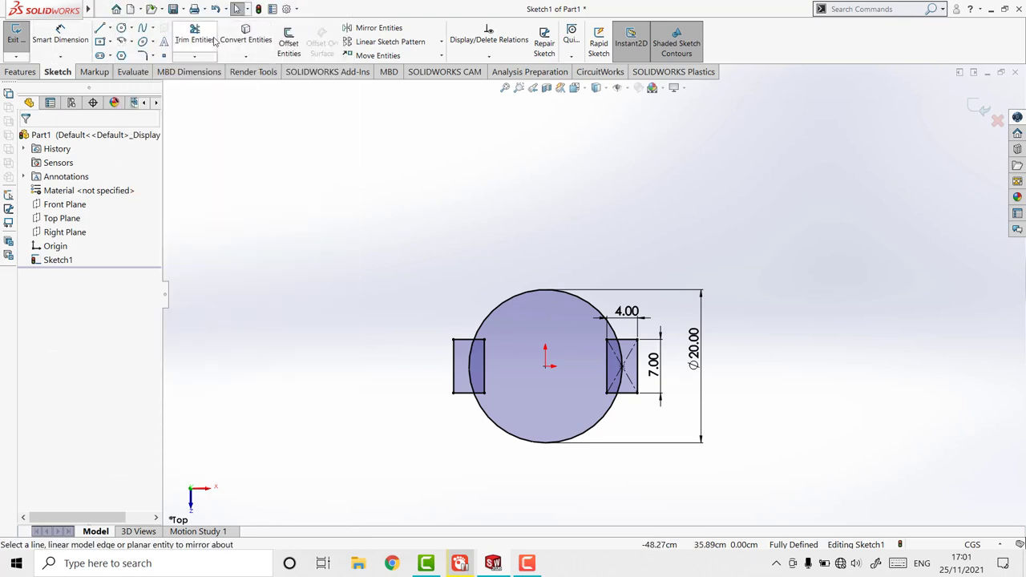
left_click(197, 39)
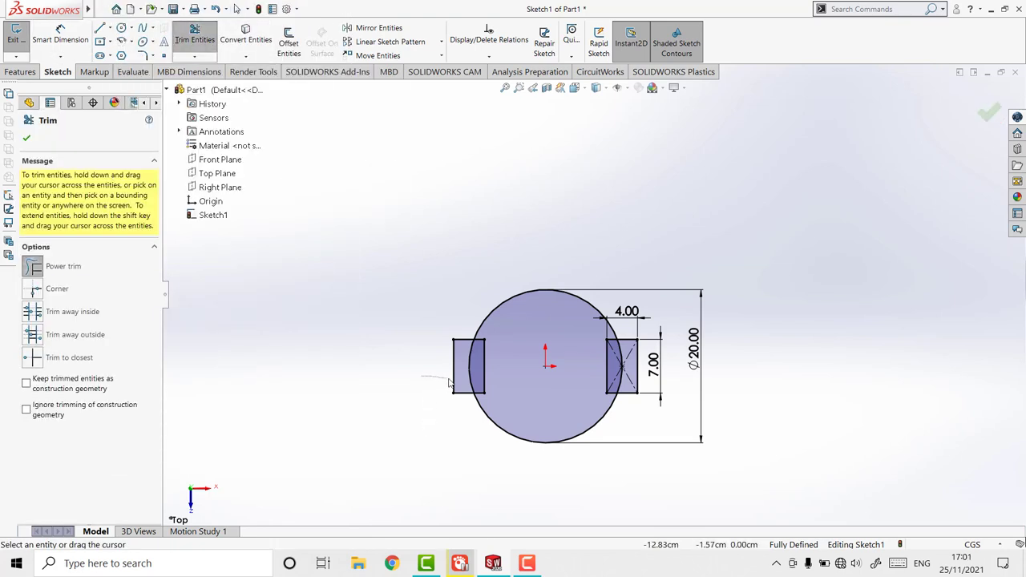
mouse_move(450, 383)
left_mouse_down()
mouse_move(474, 381)
mouse_move(468, 332)
left_mouse_up()
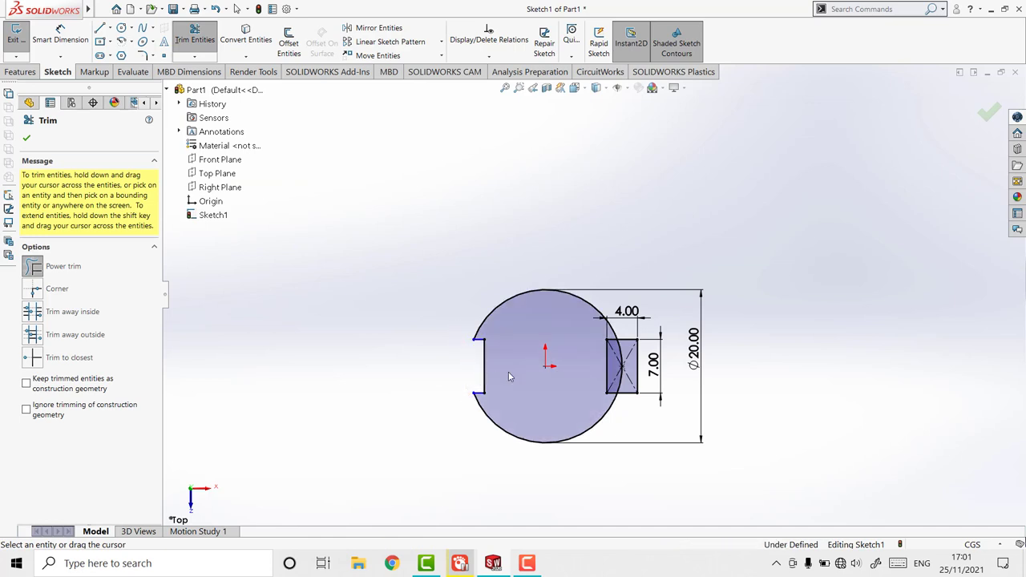
mouse_move(685, 375)
left_mouse_down()
mouse_move(627, 337)
mouse_move(632, 394)
mouse_move(625, 345)
mouse_move(637, 386)
mouse_move(619, 366)
left_mouse_up()
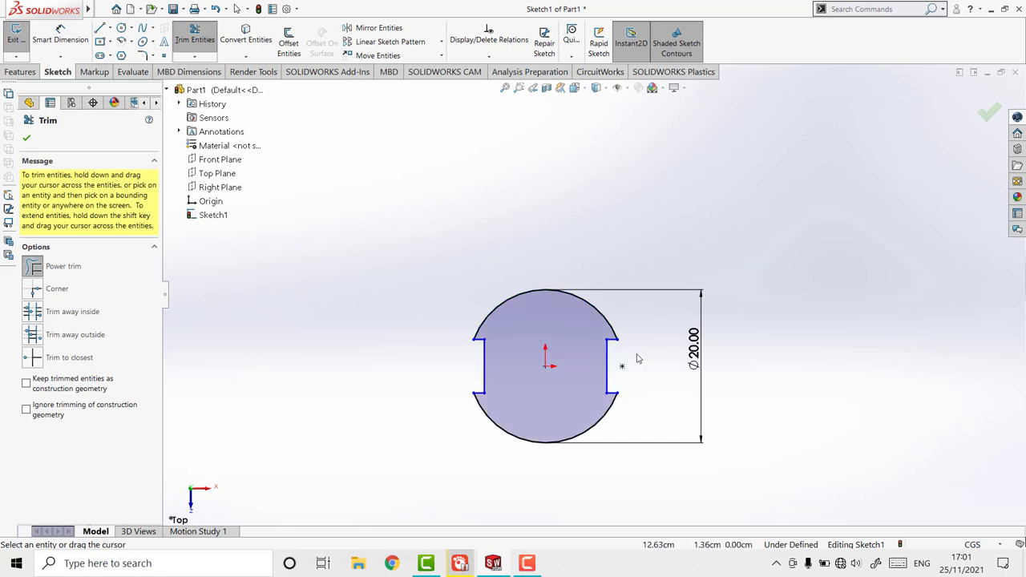
key("Escape")
key("f")
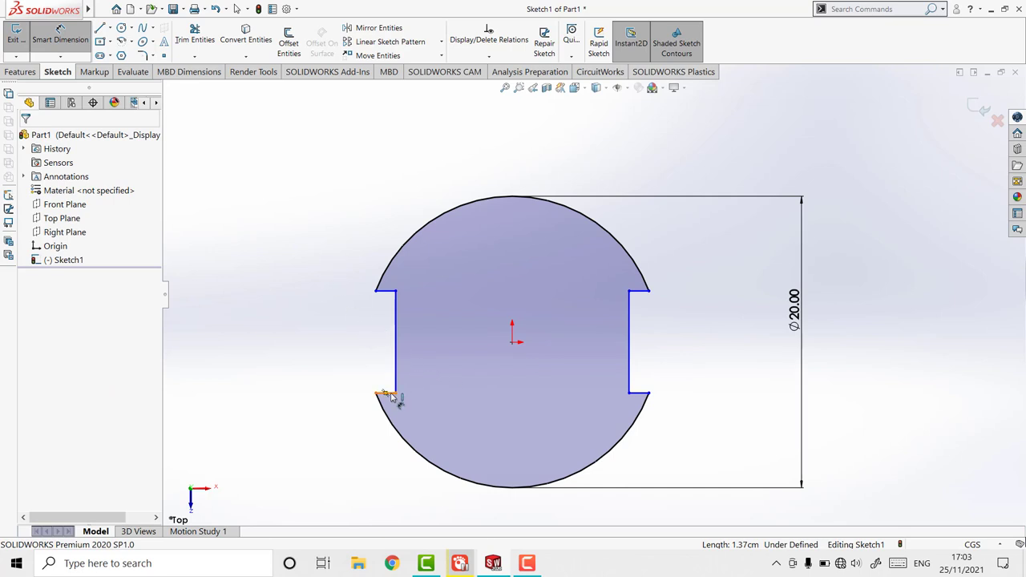
Dimension the left notch's lower edge to 2.00 cm.
left_click(390, 395)
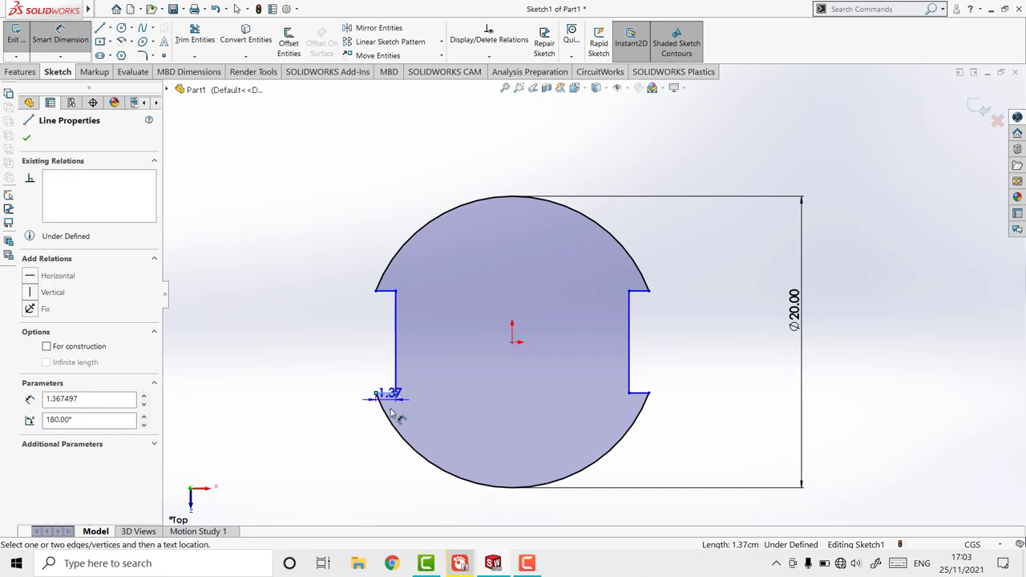
left_click(391, 453)
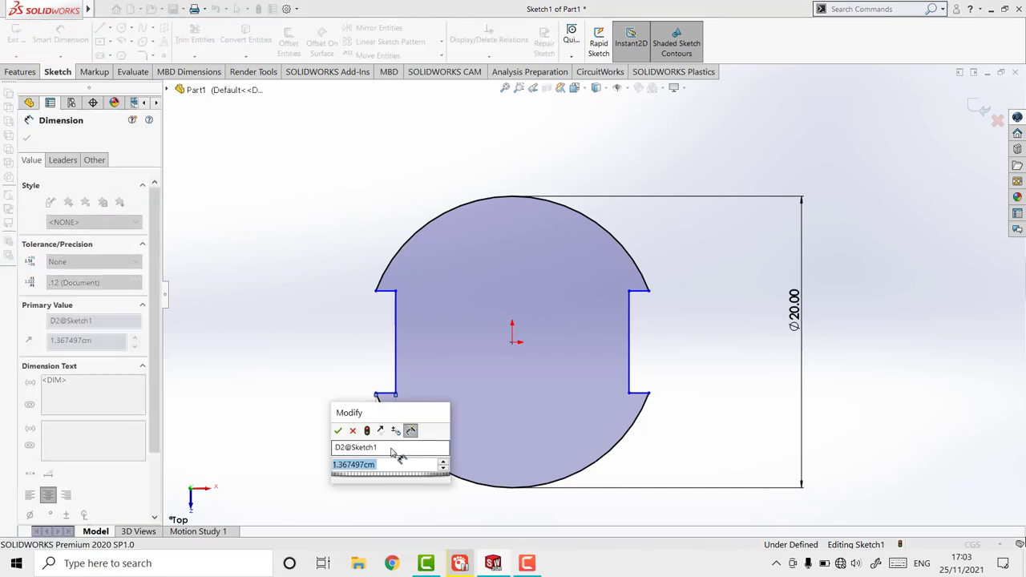
type("2")
key("Return")
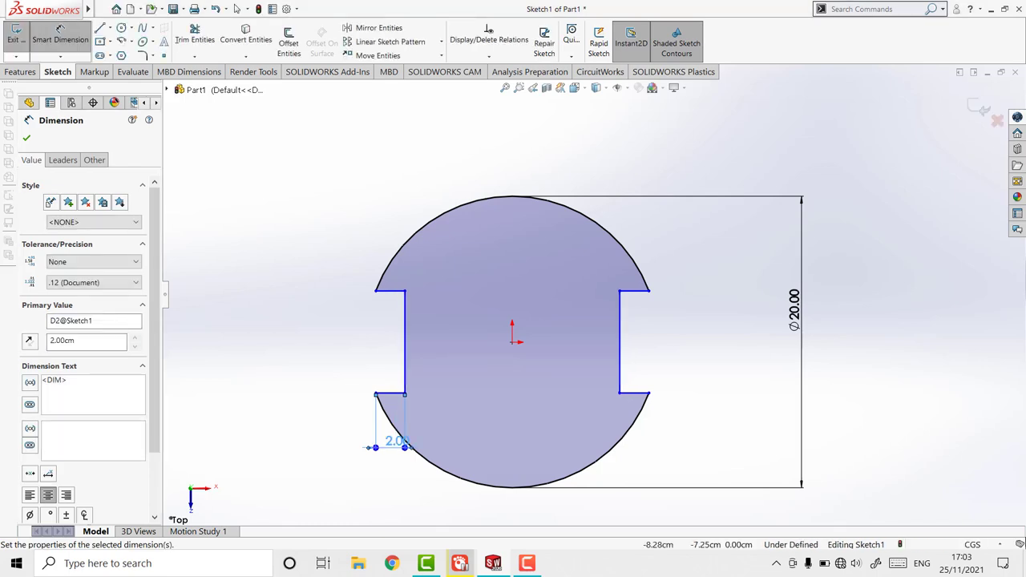
key("Escape")
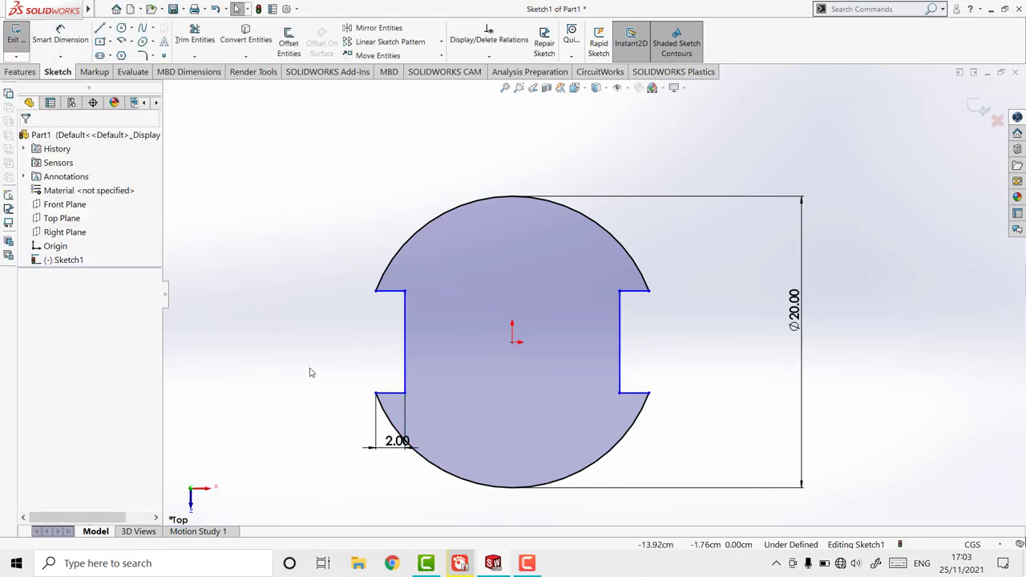
left_click(21, 72)
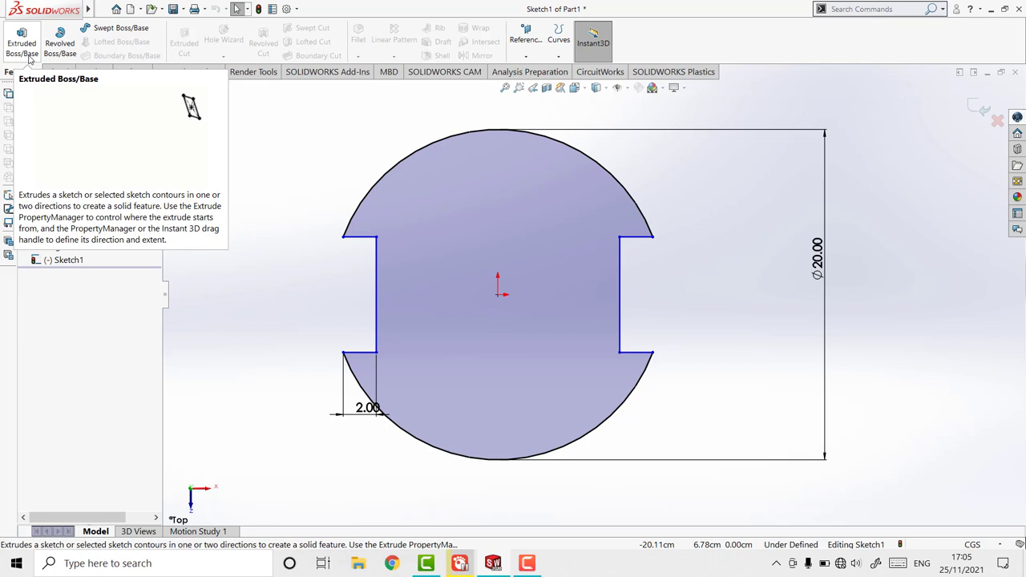
Extrude the notched disc sketch to a depth of 0.15 cm.
left_click(29, 58)
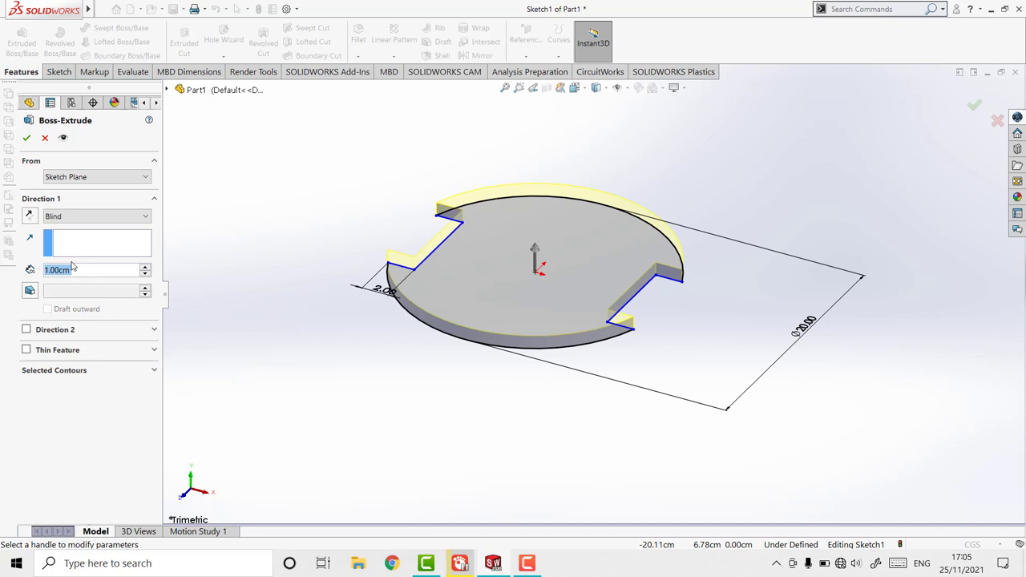
type("0.15")
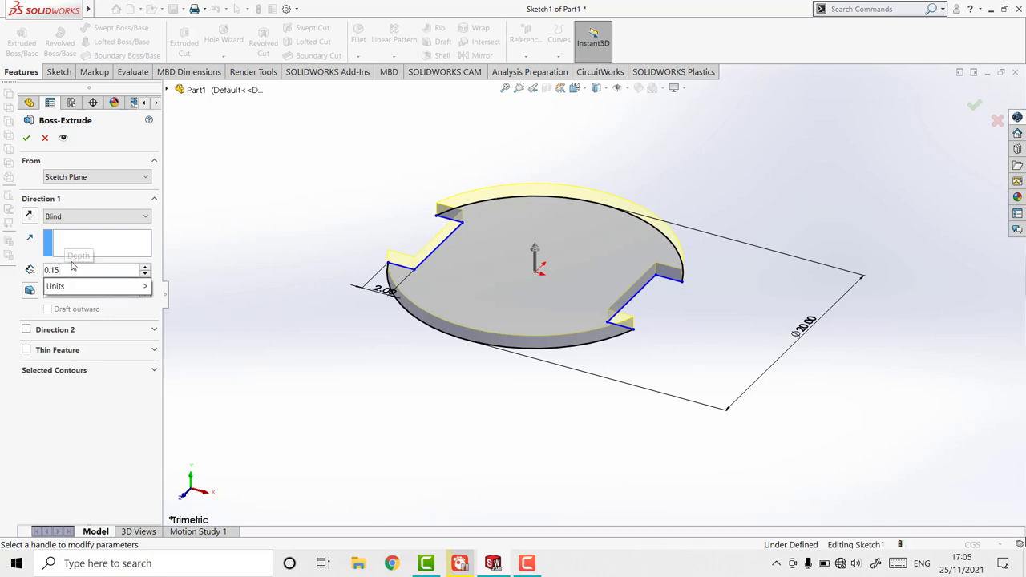
key("Return")
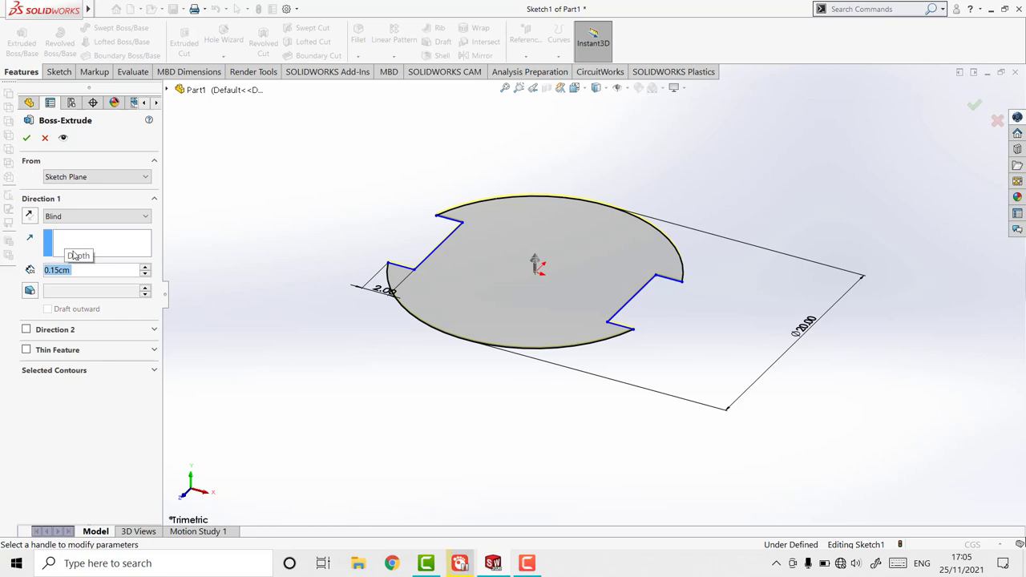
left_click(27, 137)
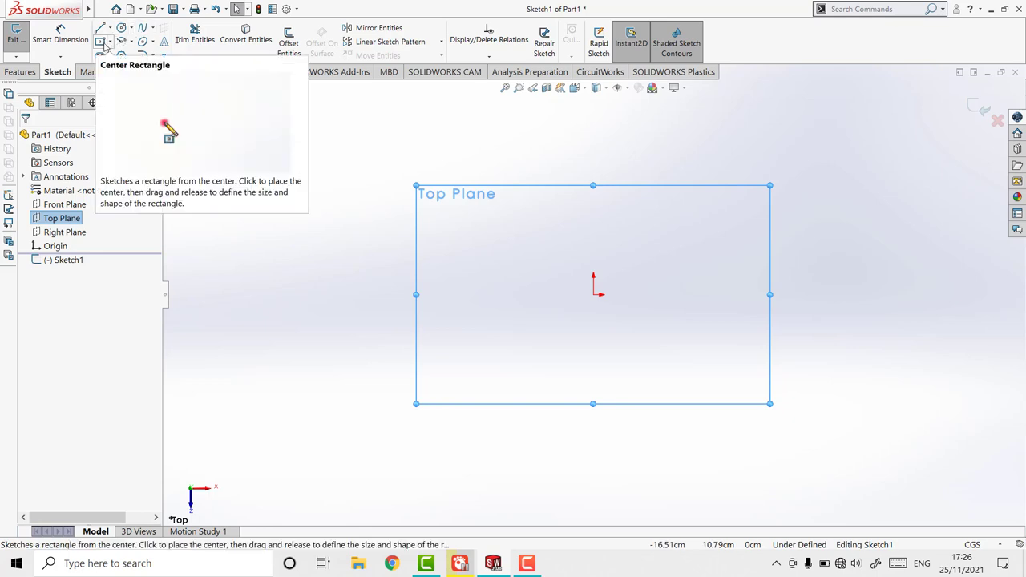
Draw a center rectangle anchored at the origin.
left_click(104, 46)
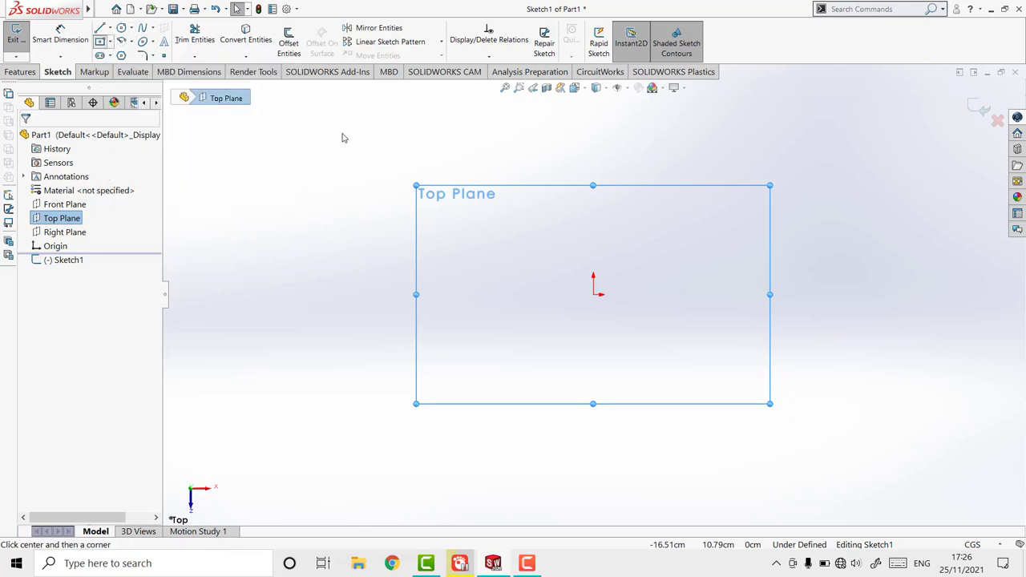
left_click(594, 295)
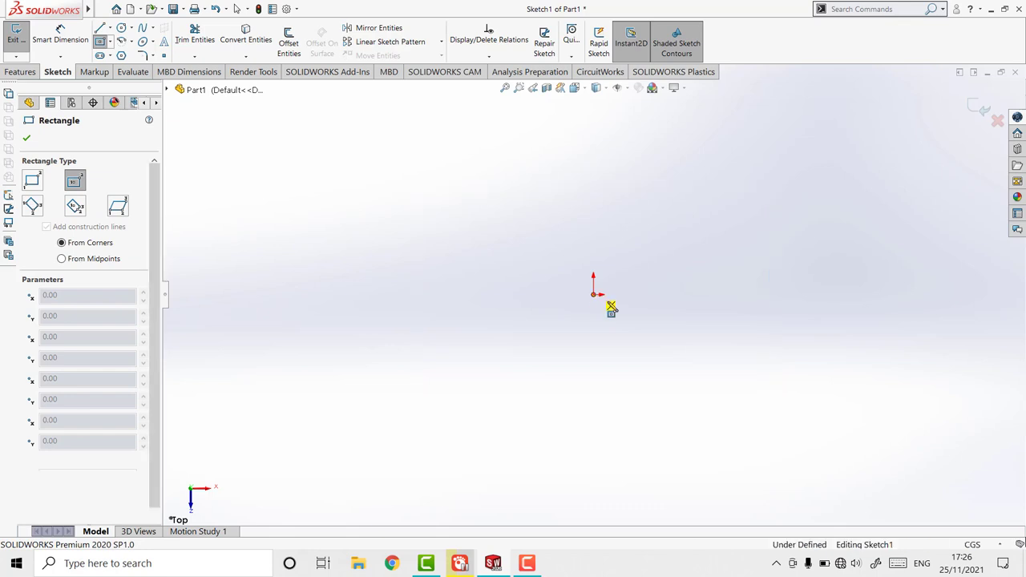
left_click(693, 360)
key("Escape")
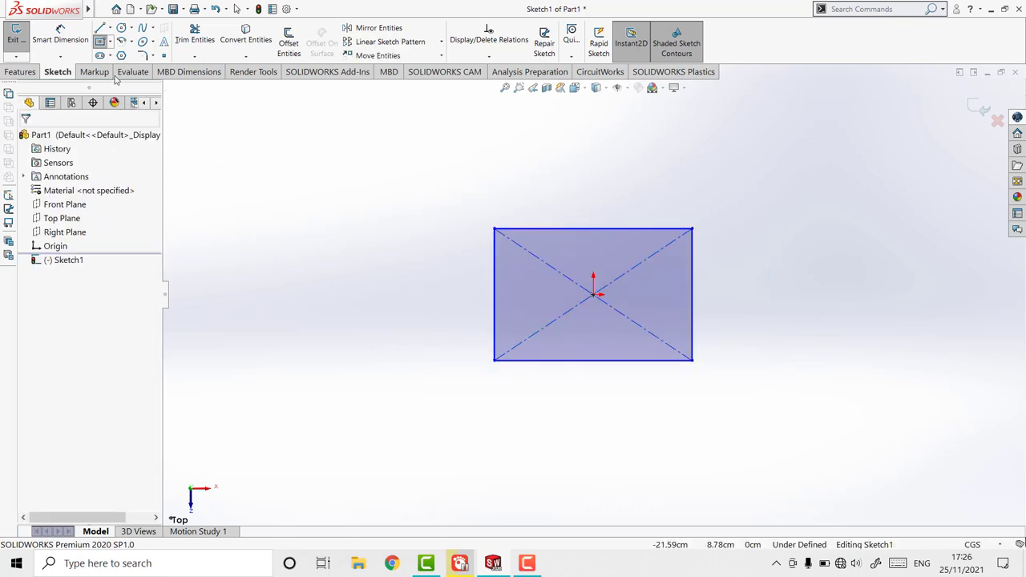
Dimension the rectangle's top edge to 2.00 cm and right edge to 6.00 cm.
left_click(60, 36)
left_click(547, 229)
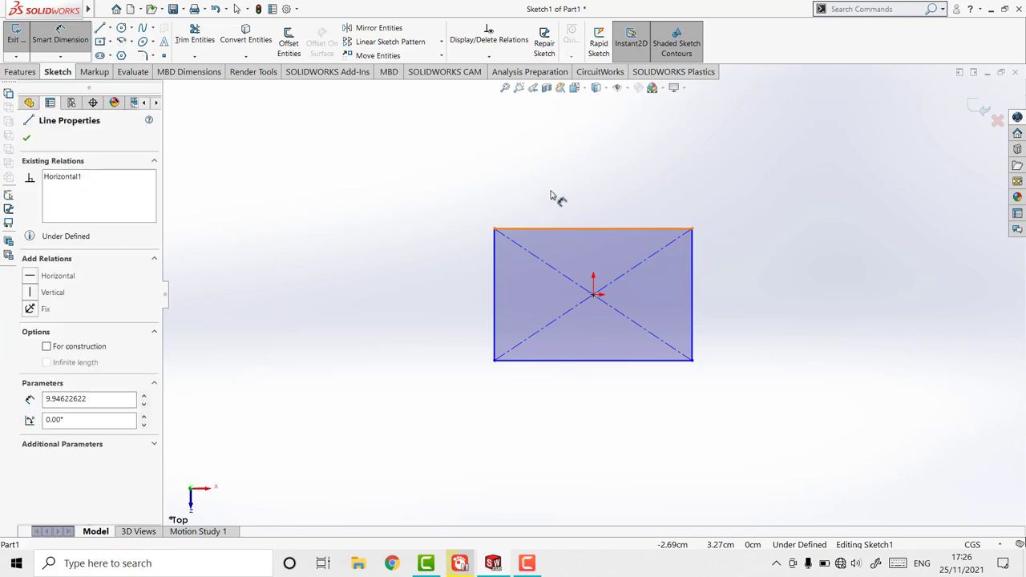
left_click(588, 184)
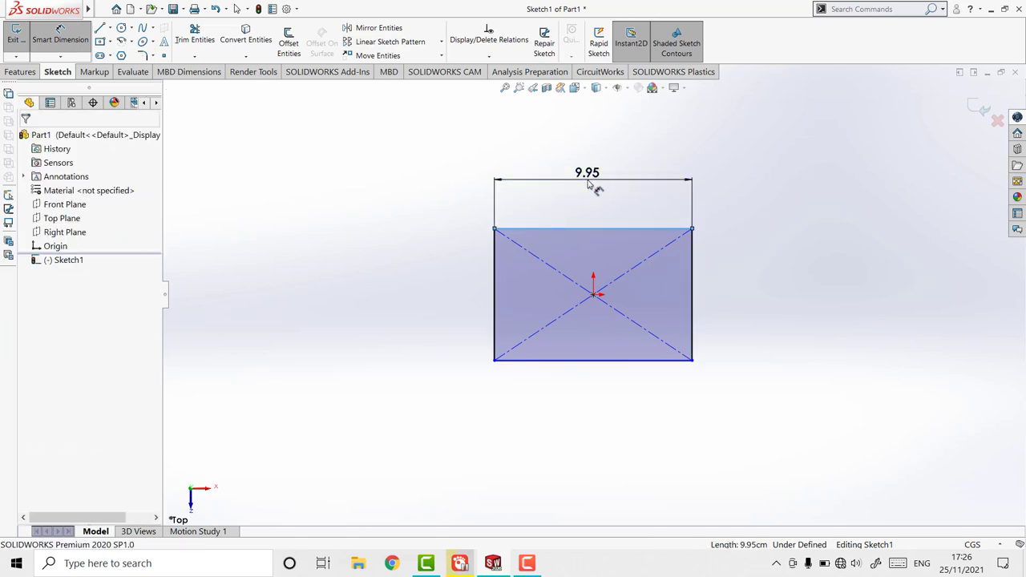
type("2")
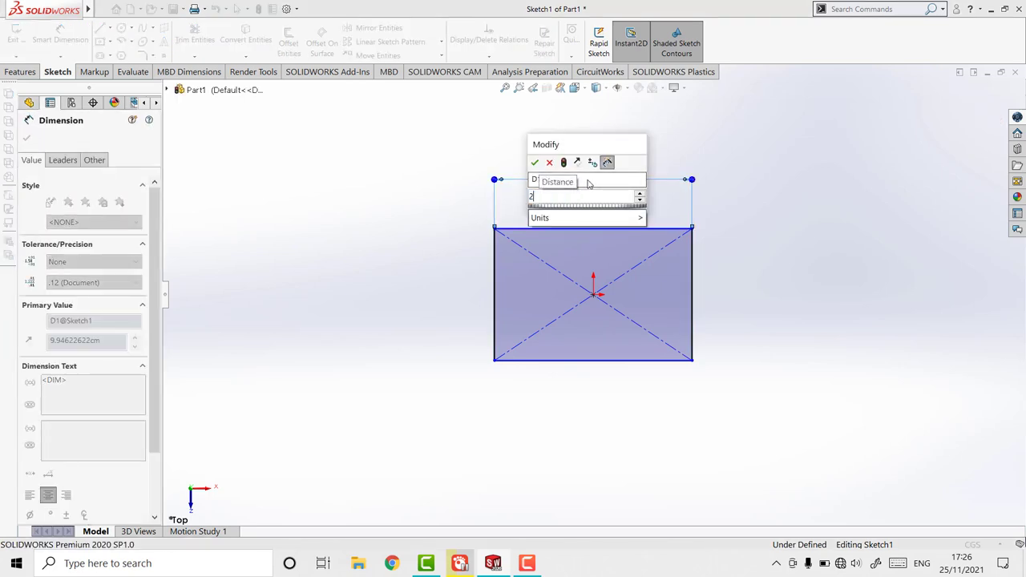
key("Return")
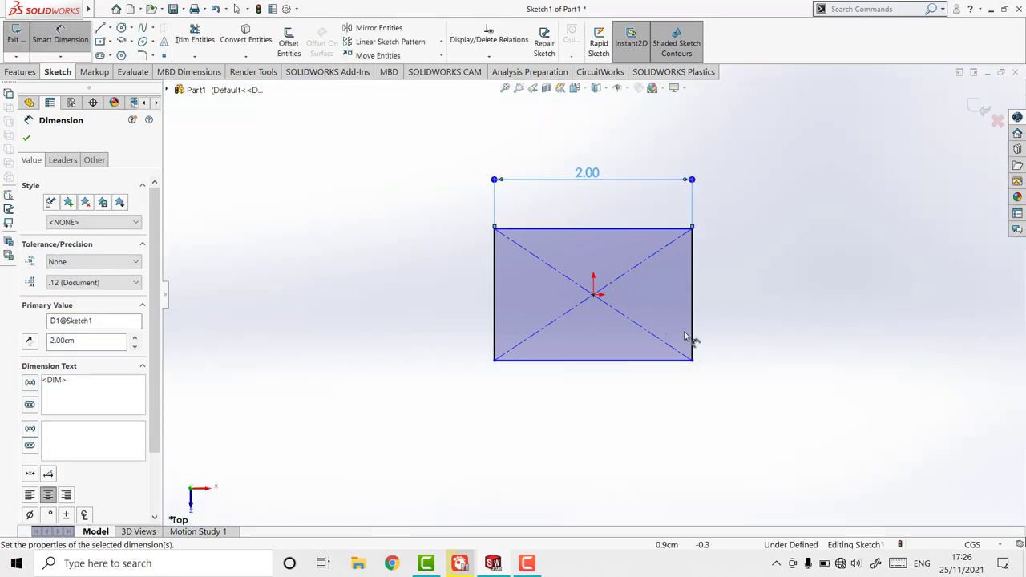
left_click(694, 339)
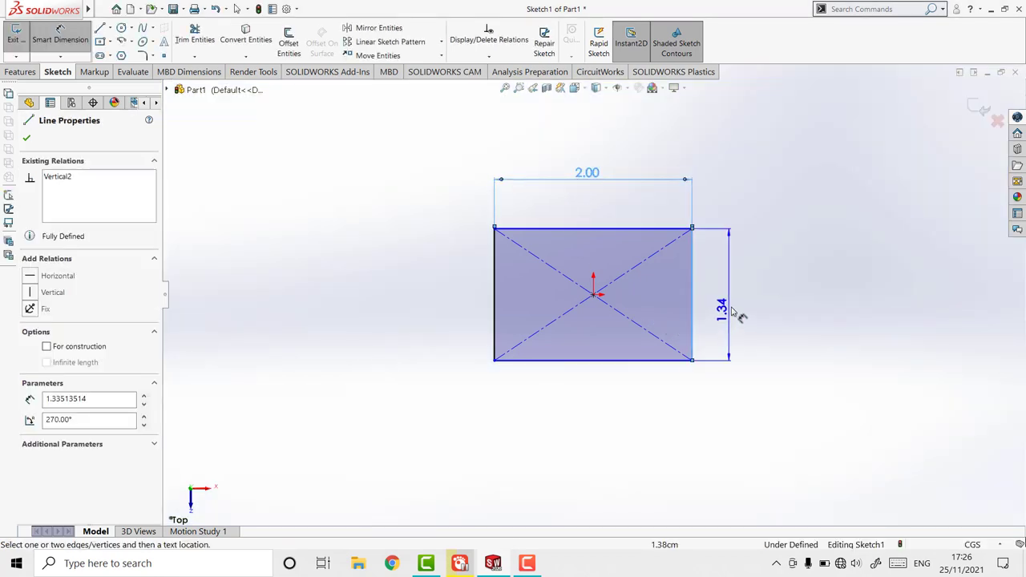
left_click(743, 316)
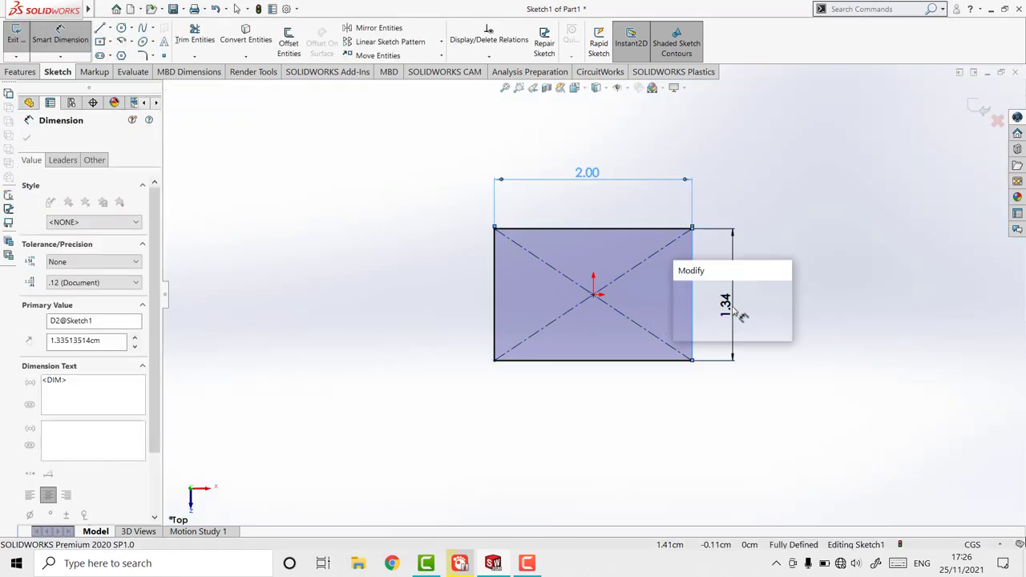
type("6")
key("Return")
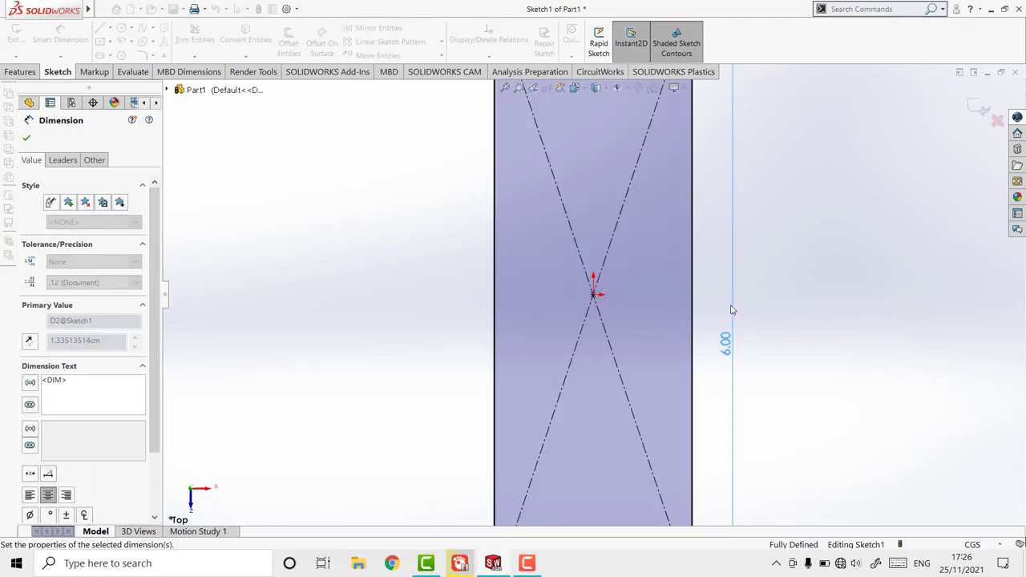
key("Escape")
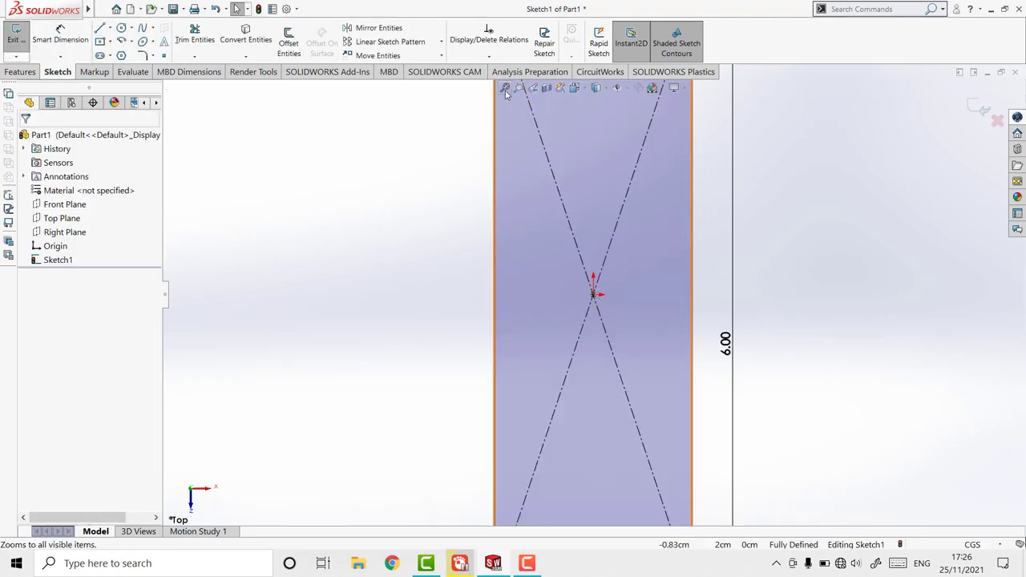
key("f")
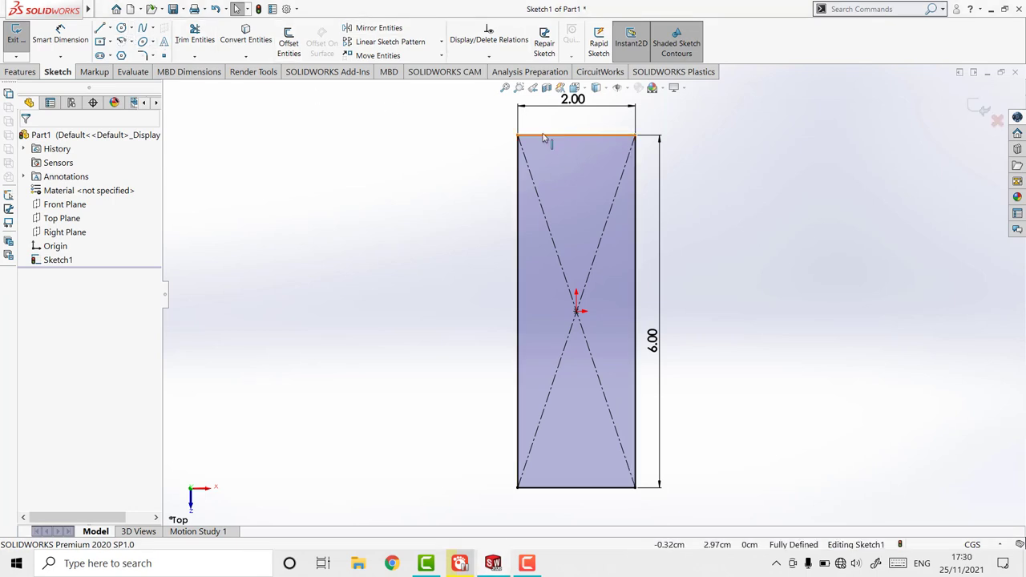
Draw a circle at the rectangle's top-edge midpoint and set its diameter to 1.00 cm.
left_click(121, 27)
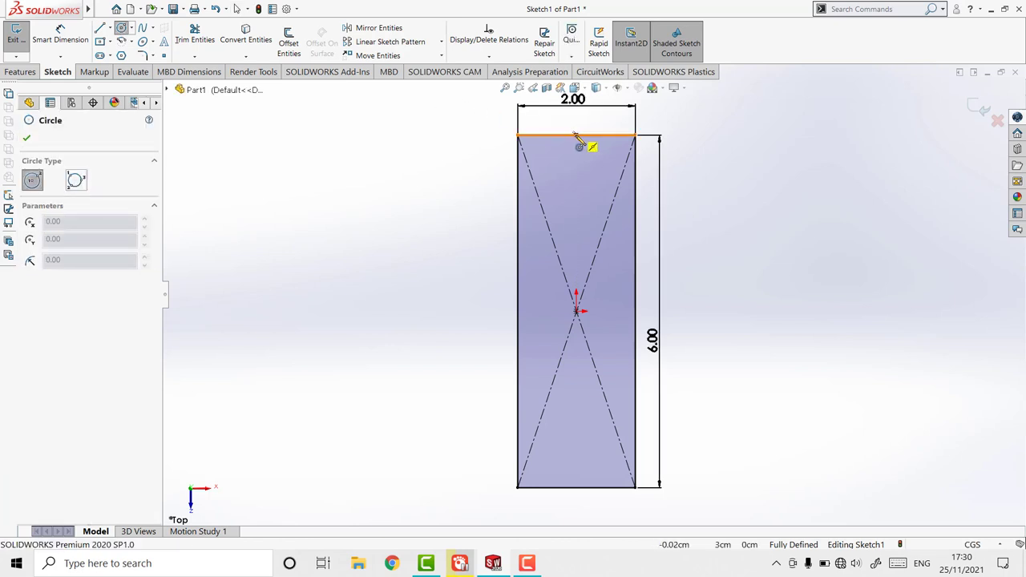
left_click(577, 135)
left_click(595, 151)
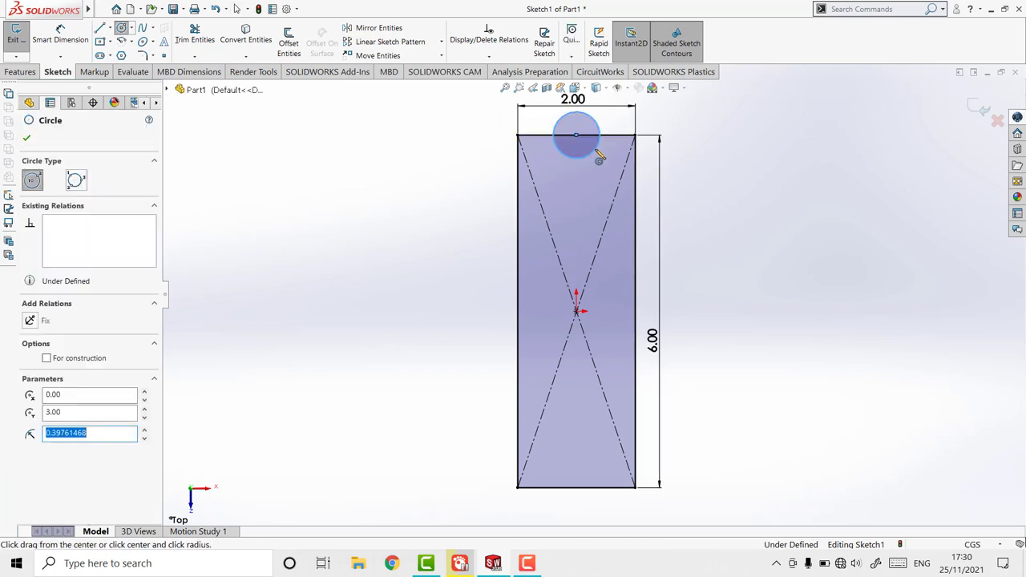
key("Escape")
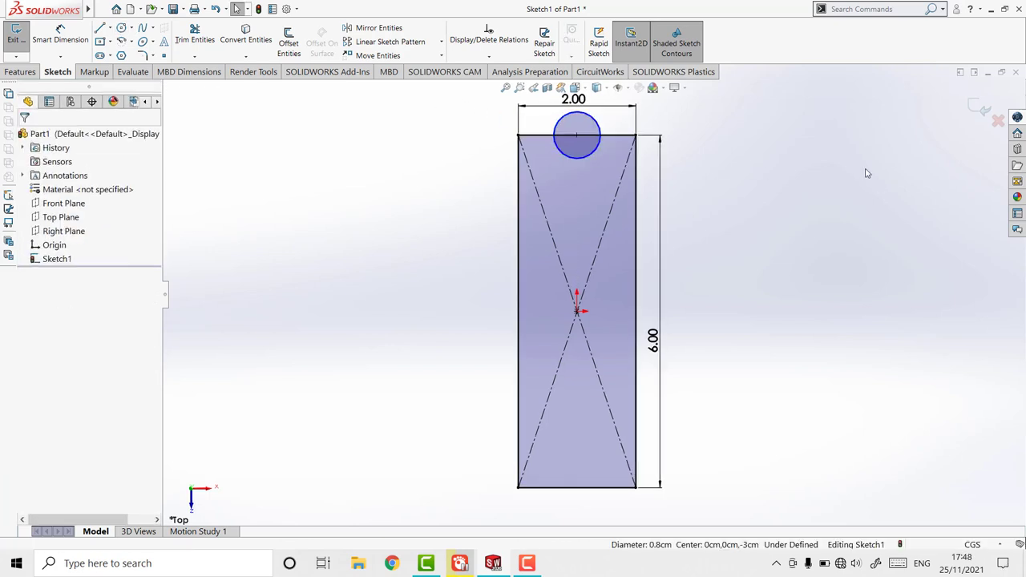
left_click(80, 50)
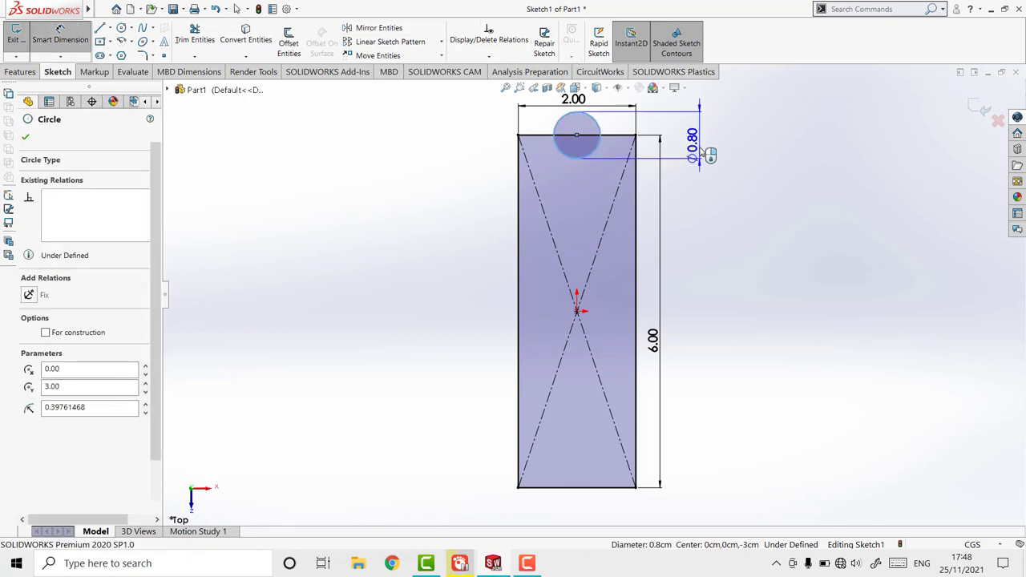
left_click(703, 148)
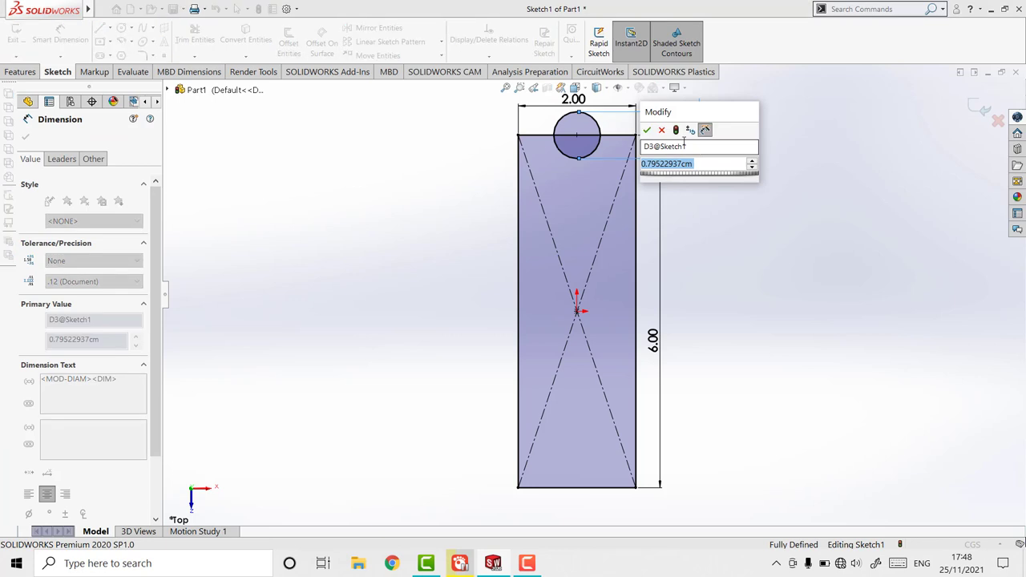
type("1")
key("Return")
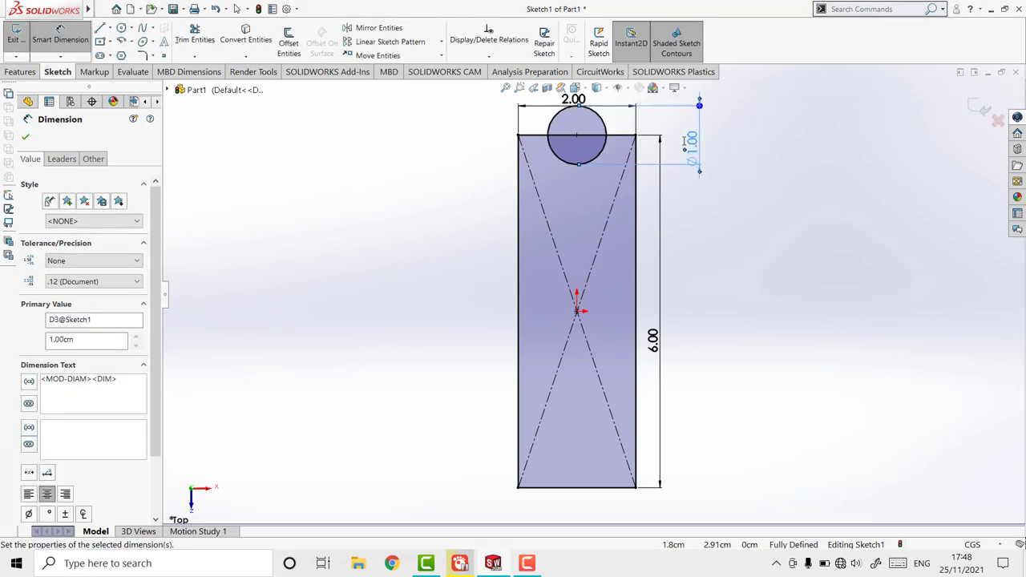
key("Escape")
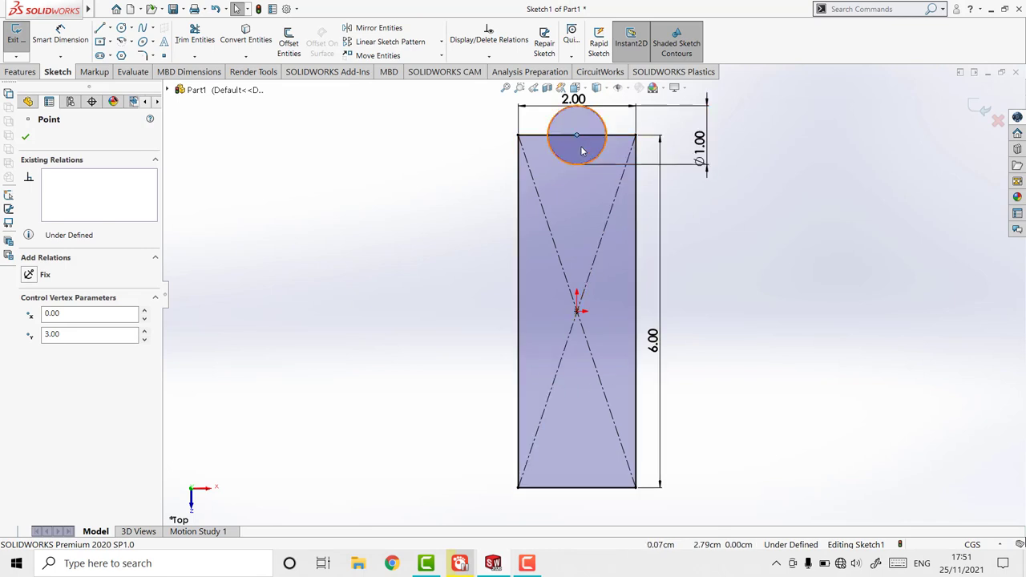
Move the circle down and dimension it 1.00 cm below the rectangle's top edge.
left_click(575, 142)
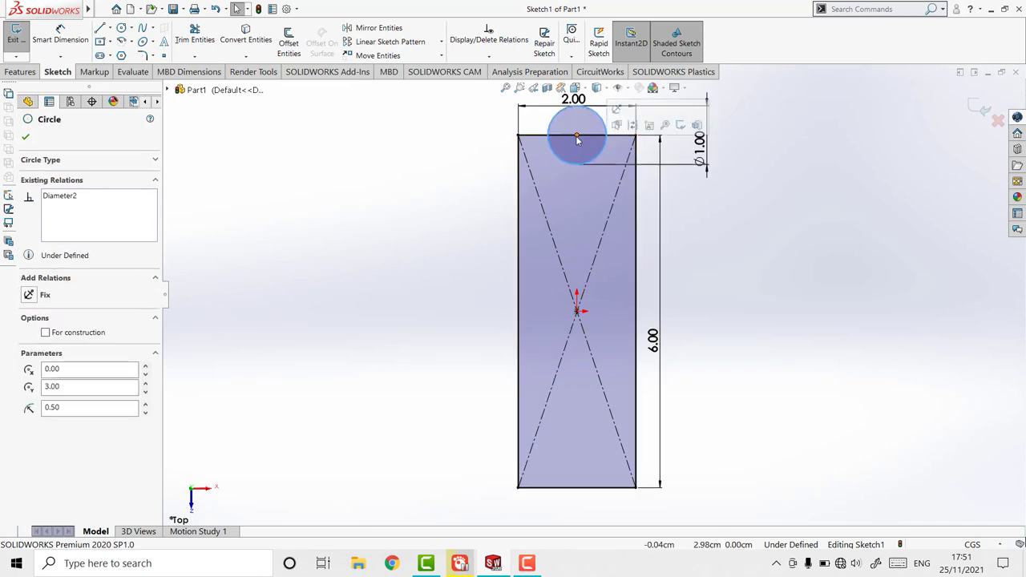
left_click_drag(576, 140, 579, 185)
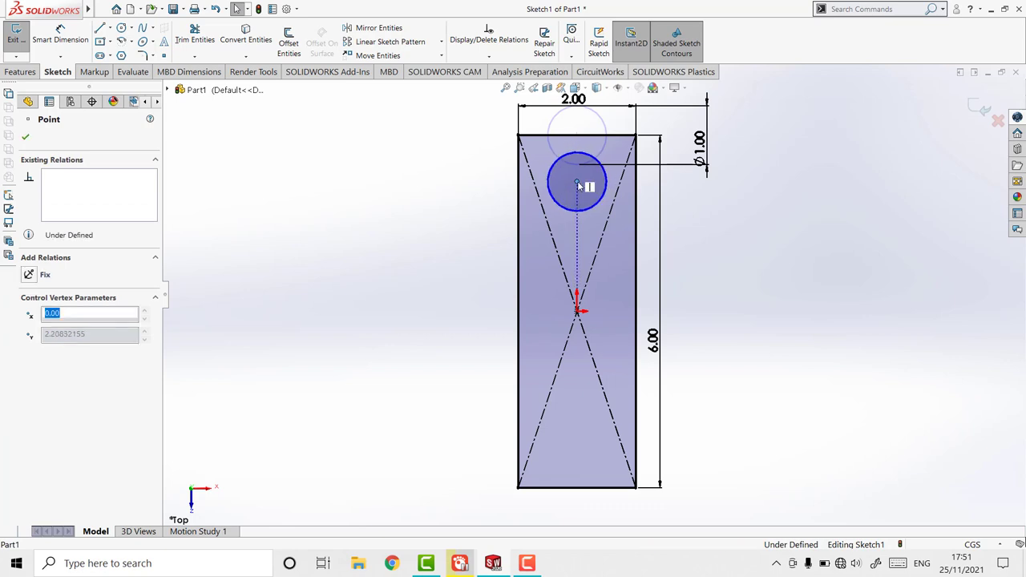
left_click(60, 36)
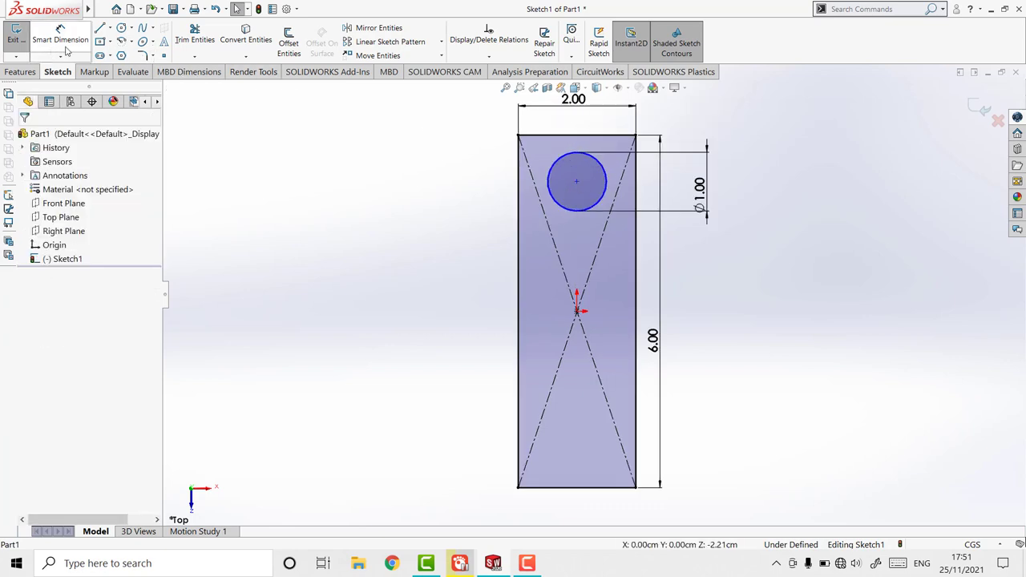
left_click(594, 161)
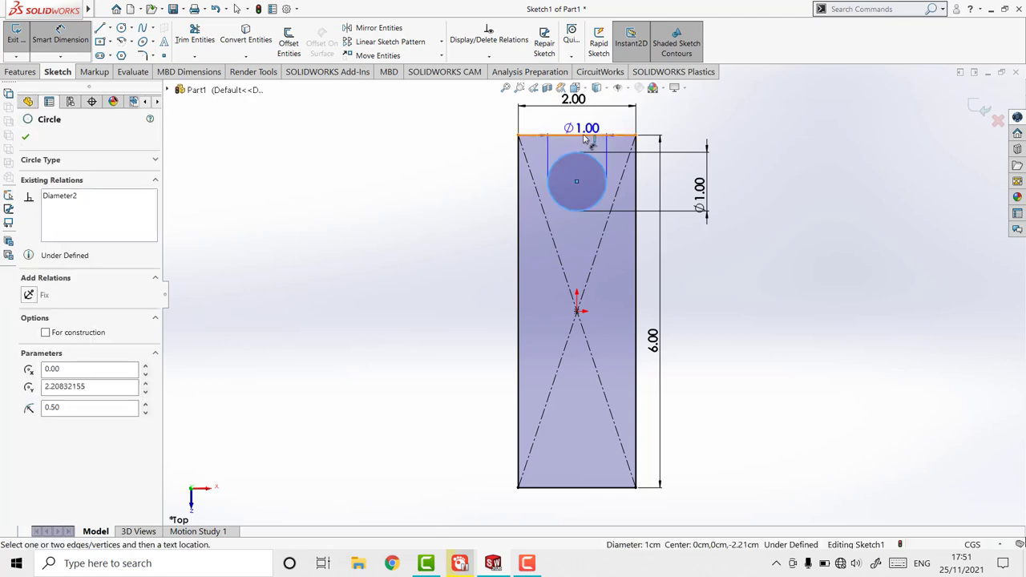
left_click(588, 136)
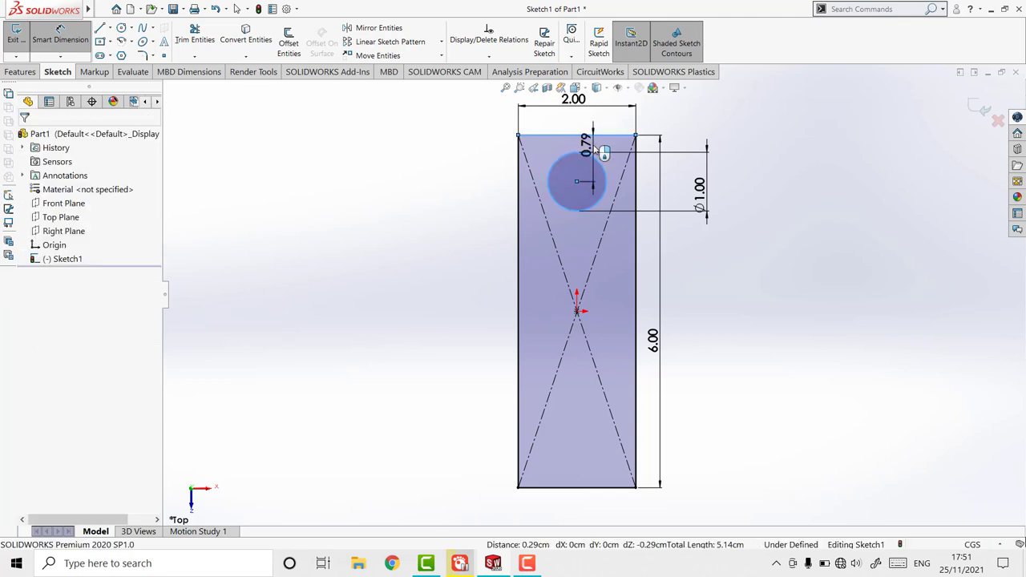
left_click(595, 149)
type("1")
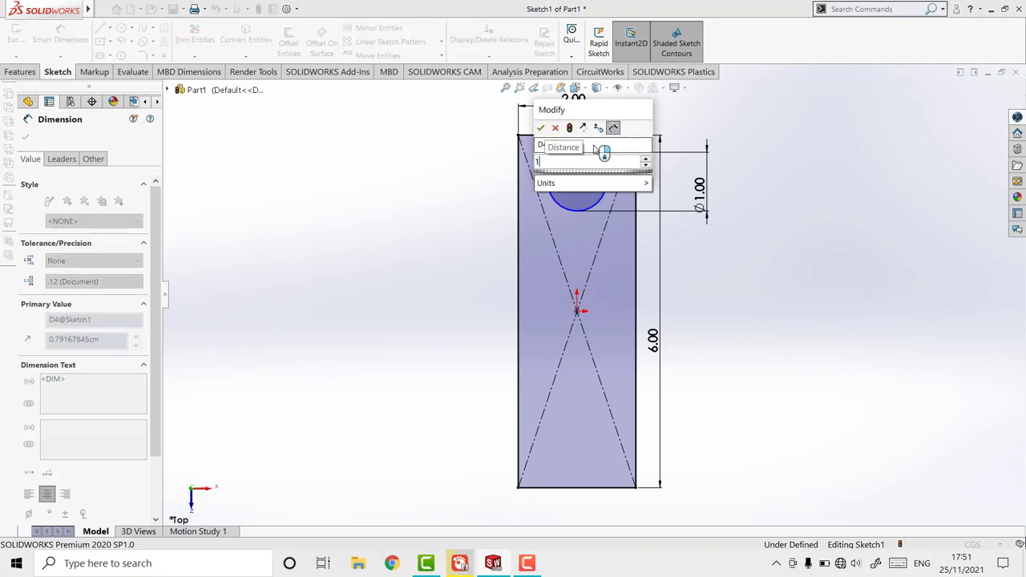
key("Return")
key("Escape")
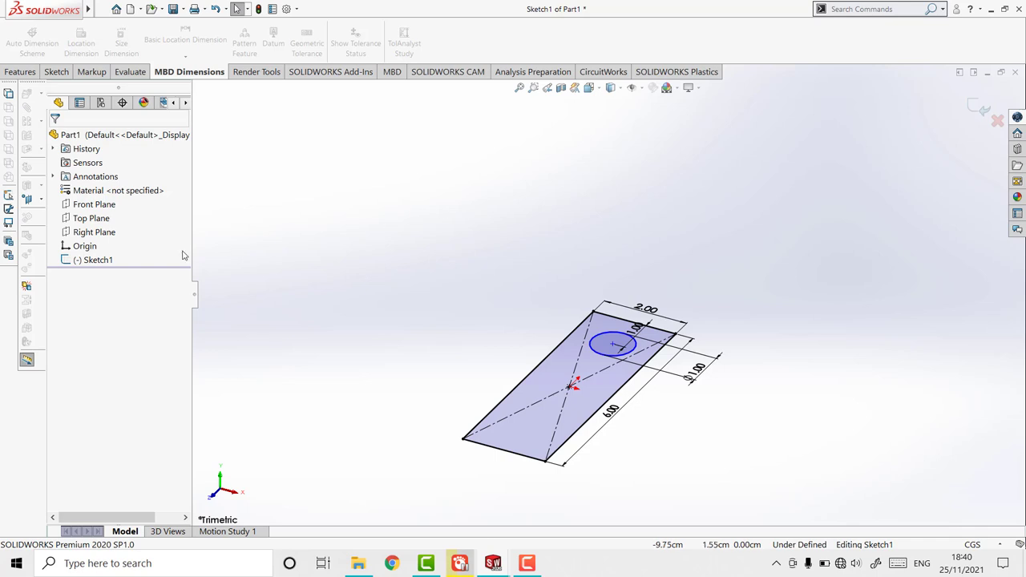
left_click(92, 262)
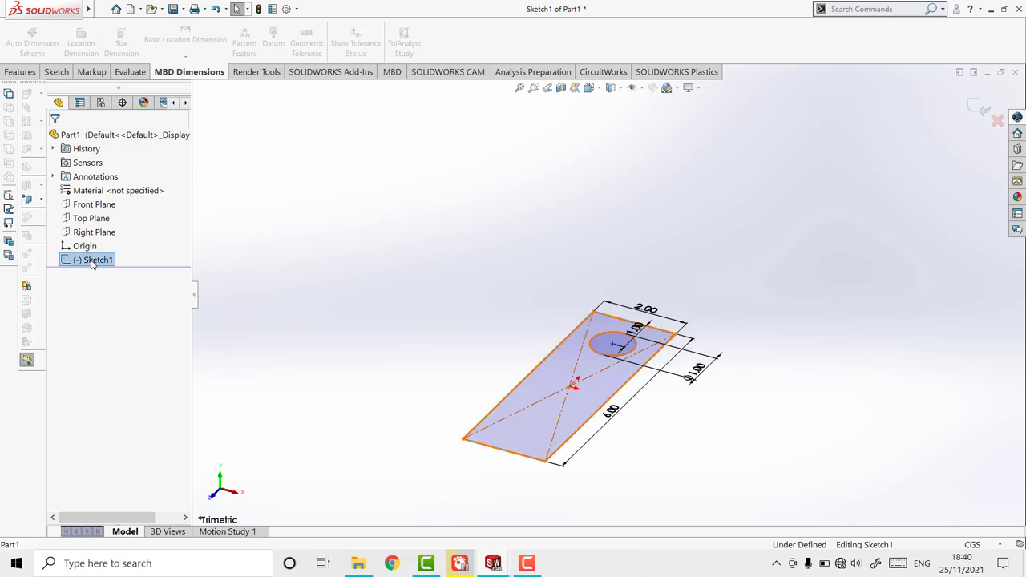
left_click(48, 74)
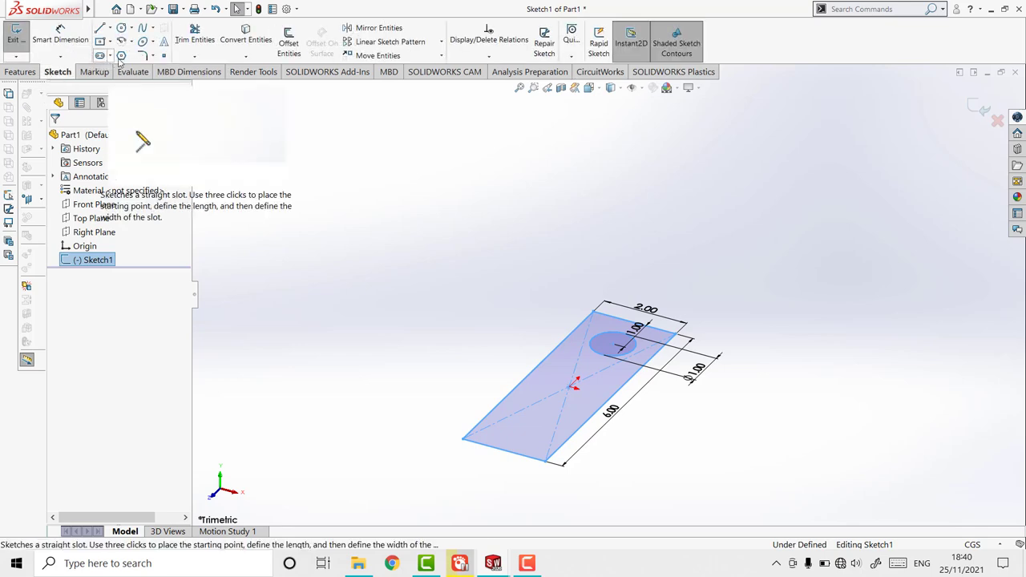
Apply 0.20 cm sketch fillets to the rectangle's top-left and top-right corners.
left_click(142, 57)
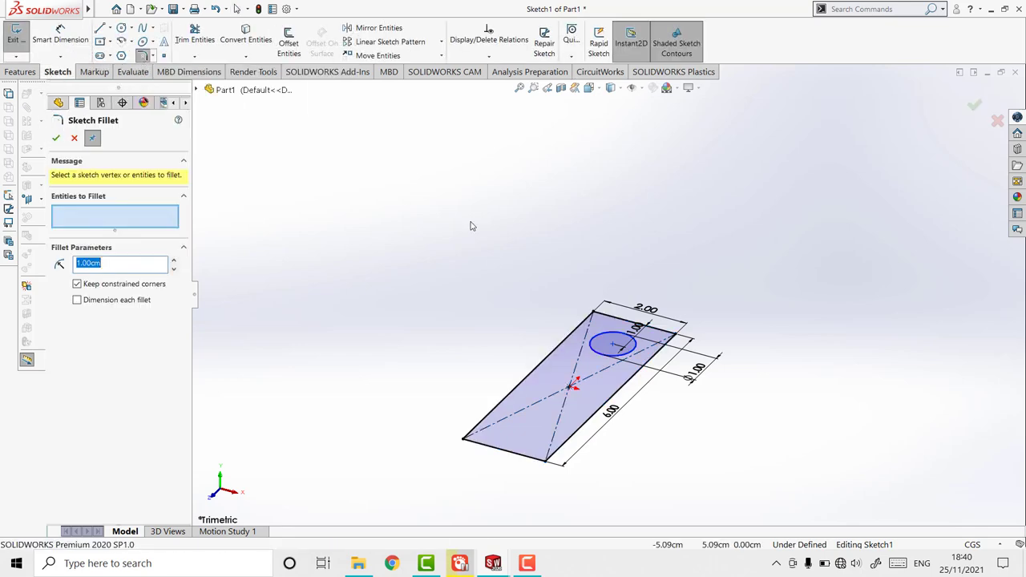
left_click(587, 322)
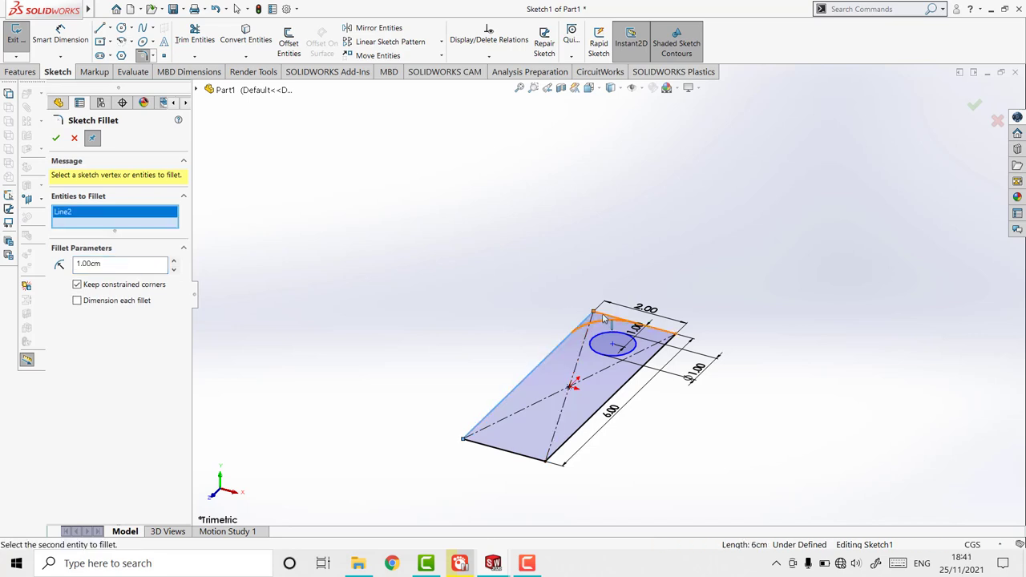
left_click(603, 318)
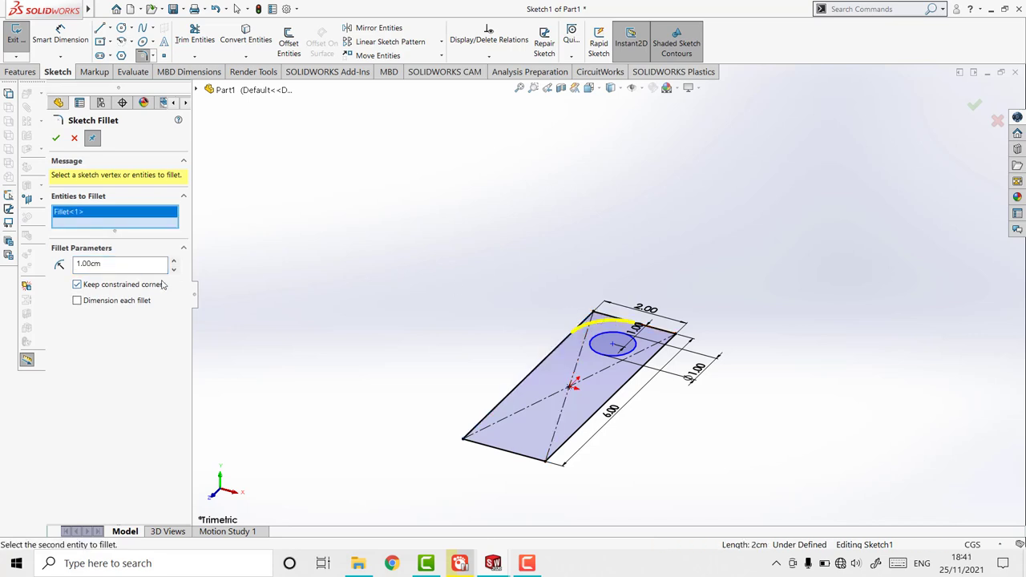
left_click_drag(111, 265, 35, 263)
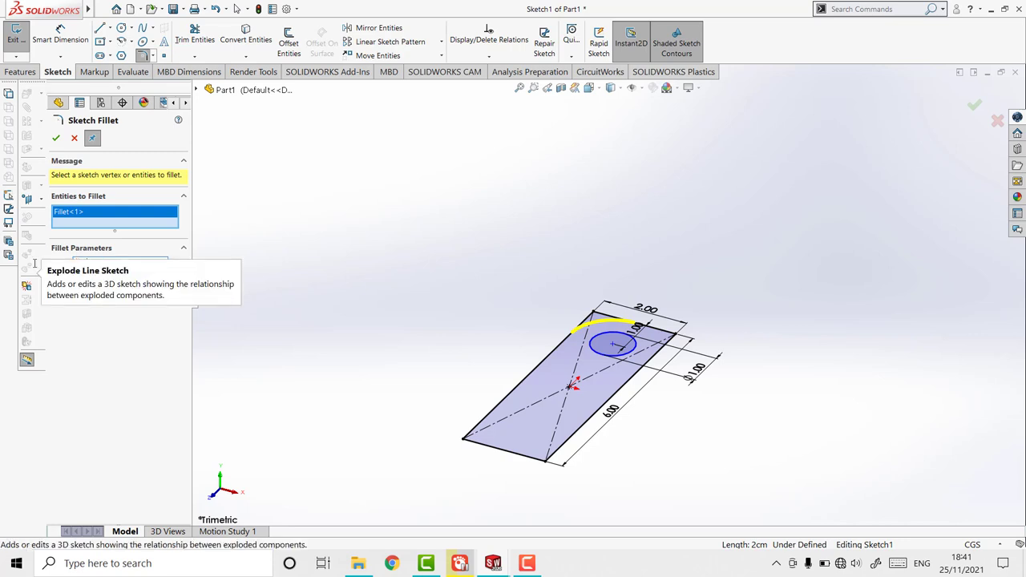
type("0.2")
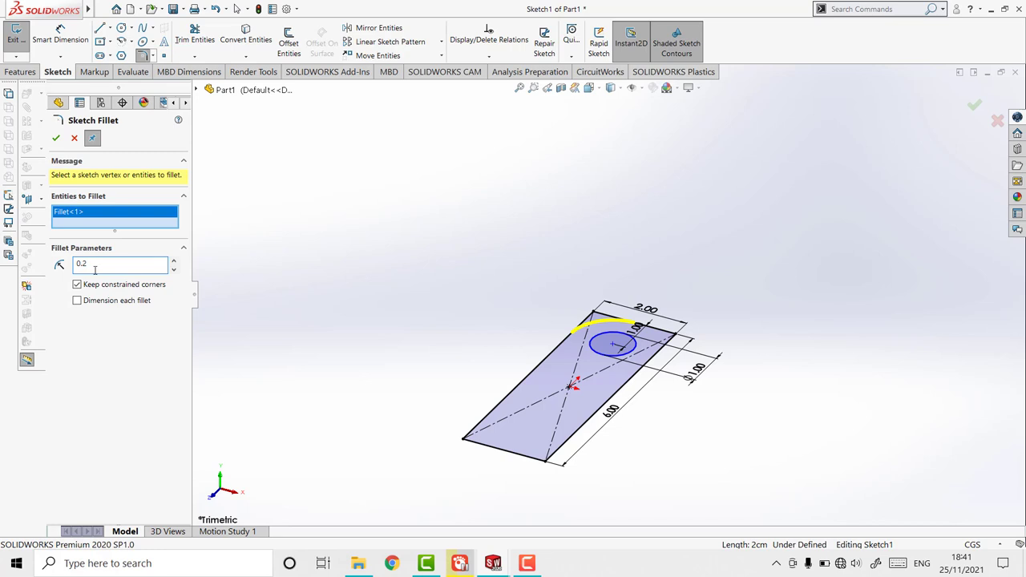
key("Return")
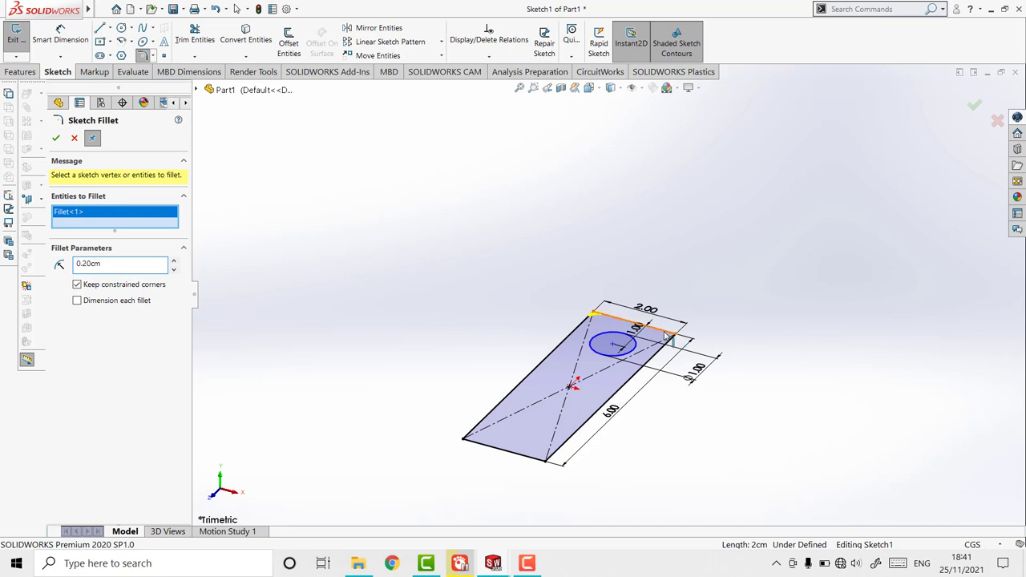
left_click(666, 335)
left_click(672, 342)
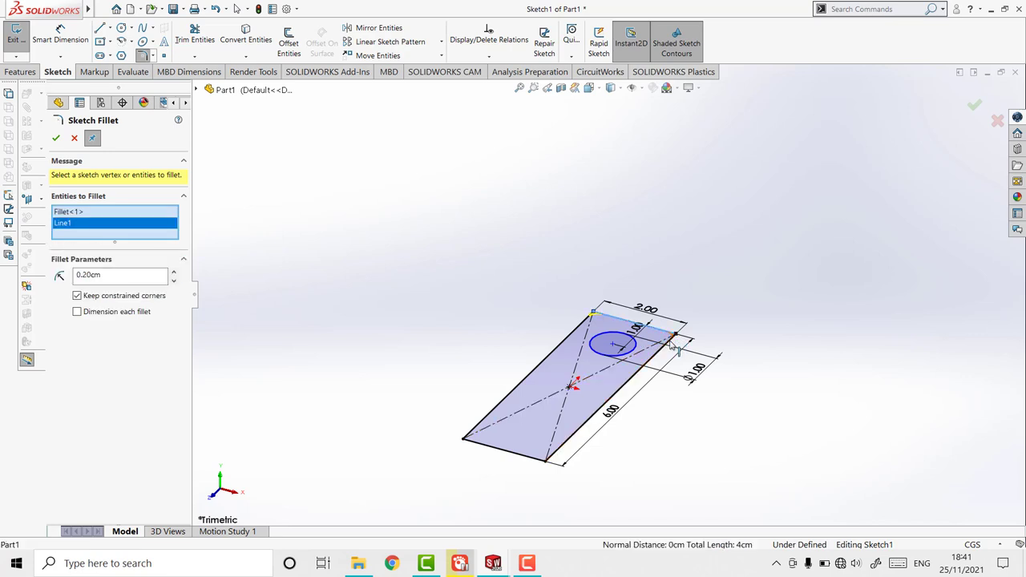
key("Return")
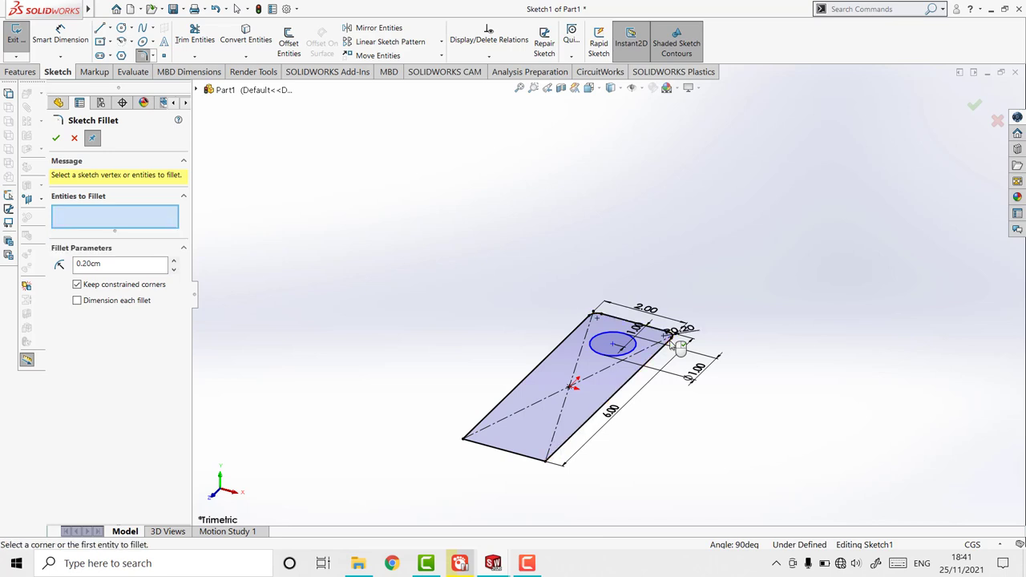
left_click(57, 138)
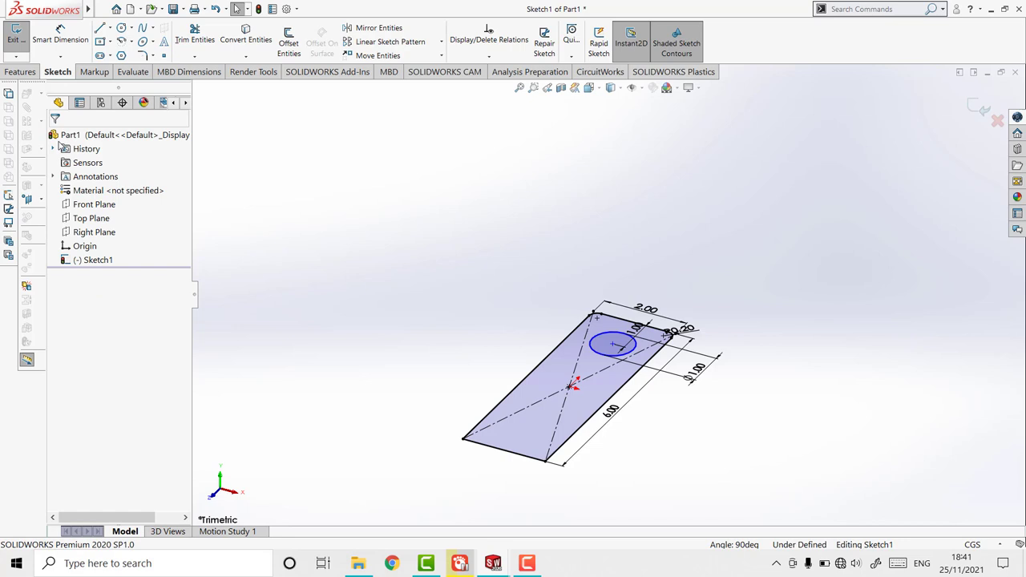
Extrude only the Ø1.00 cm circle region 5.00 cm up into a pin.
left_click(16, 74)
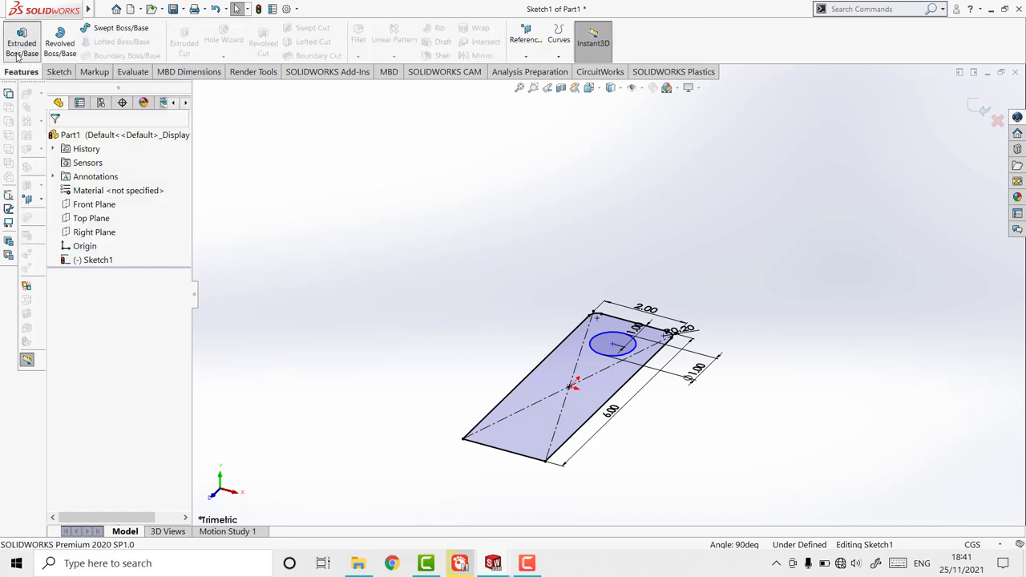
left_click(16, 55)
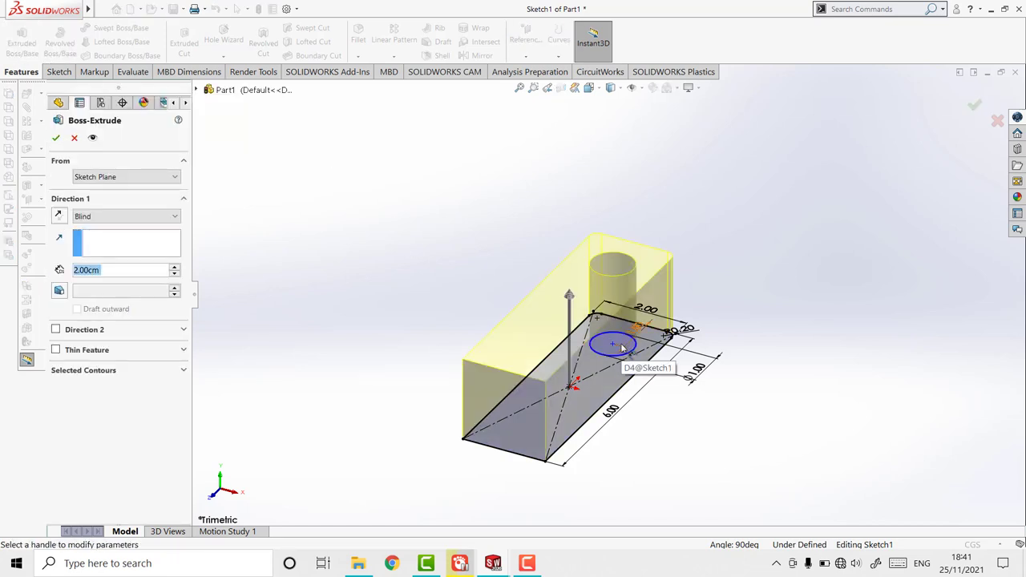
left_click(611, 350)
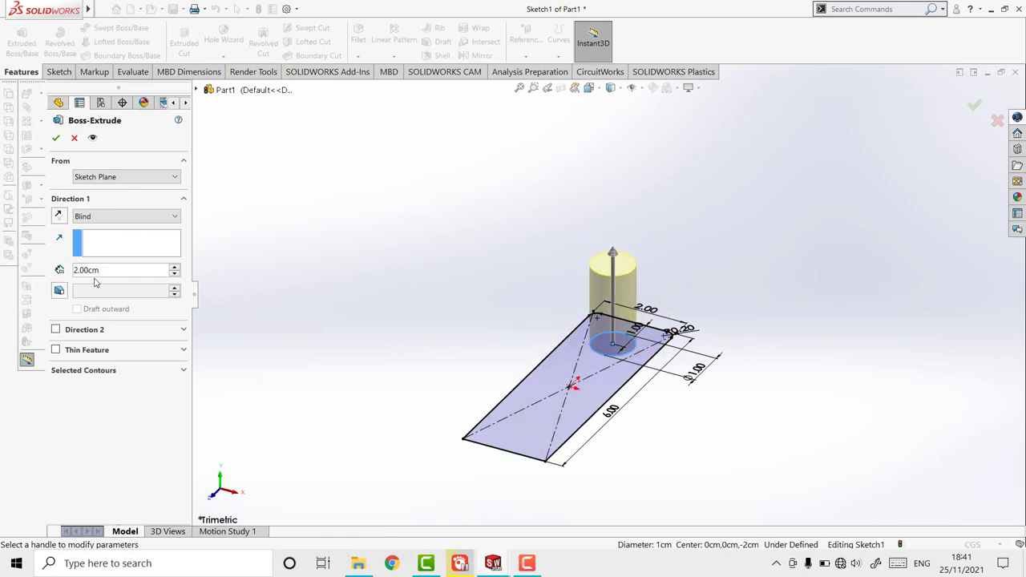
left_click(120, 270)
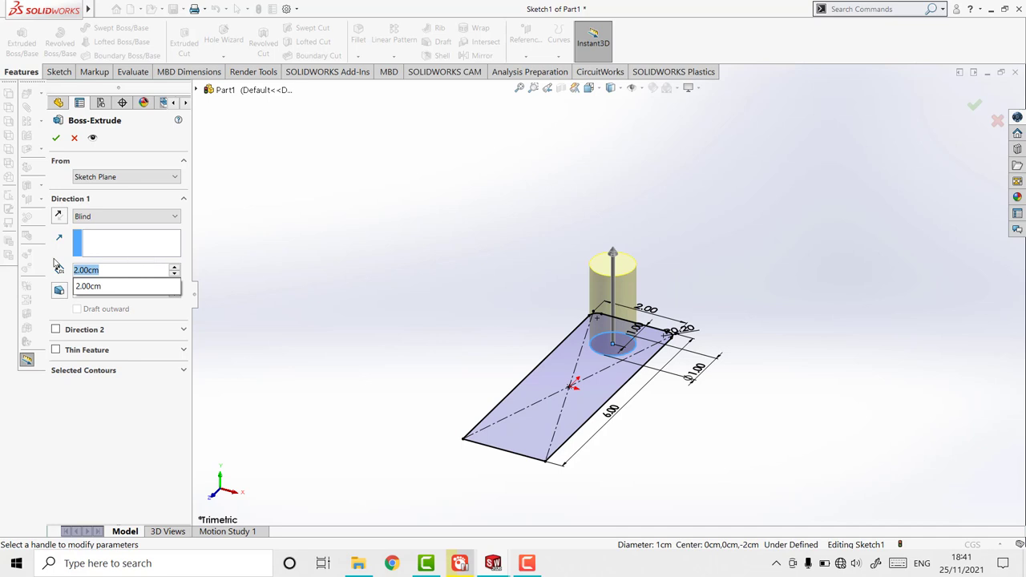
type("5")
key("Return")
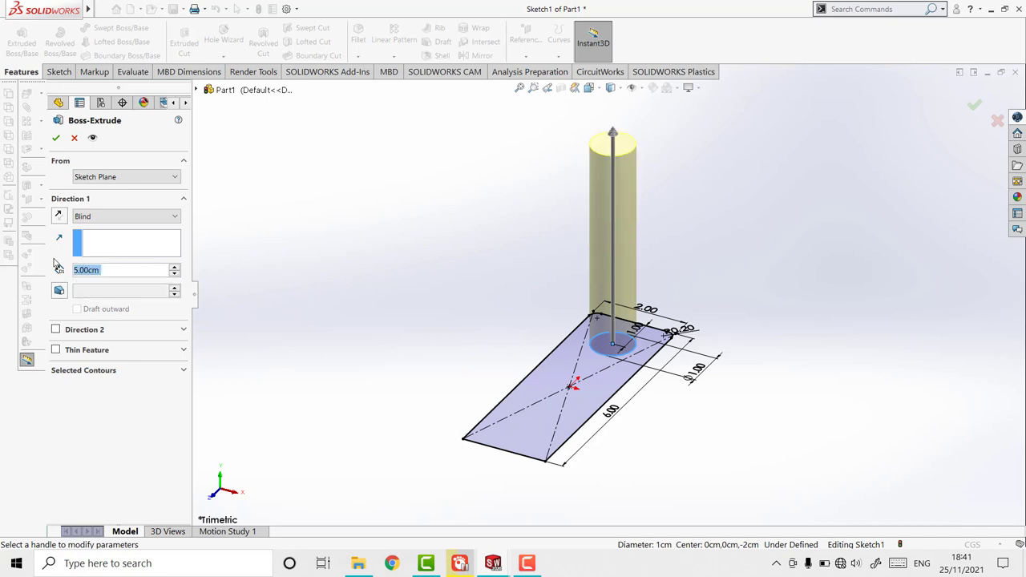
left_click(56, 140)
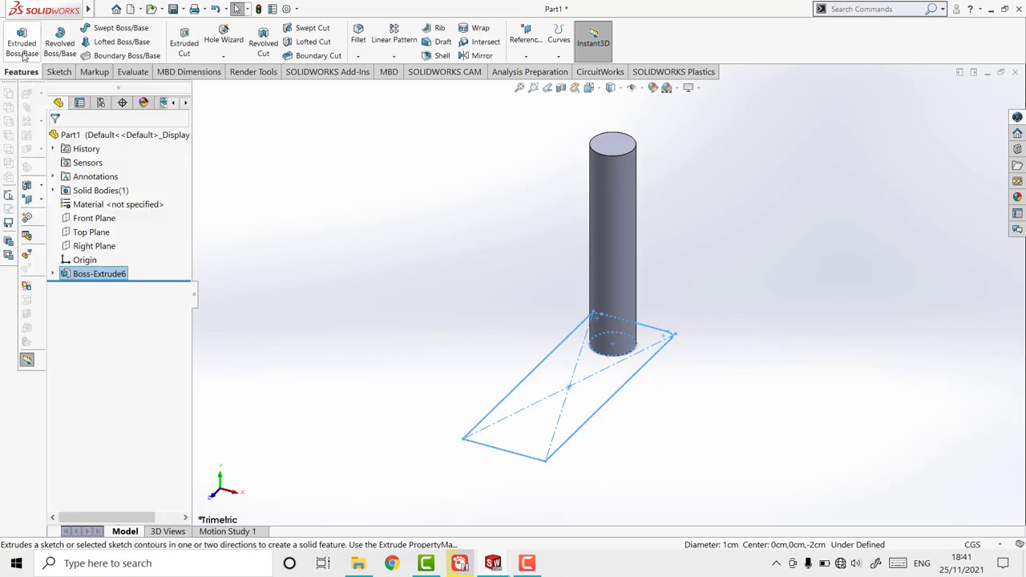
Extrude Sketch1 to a 2.00 cm depth as Boss-Extrude7.
key("Return")
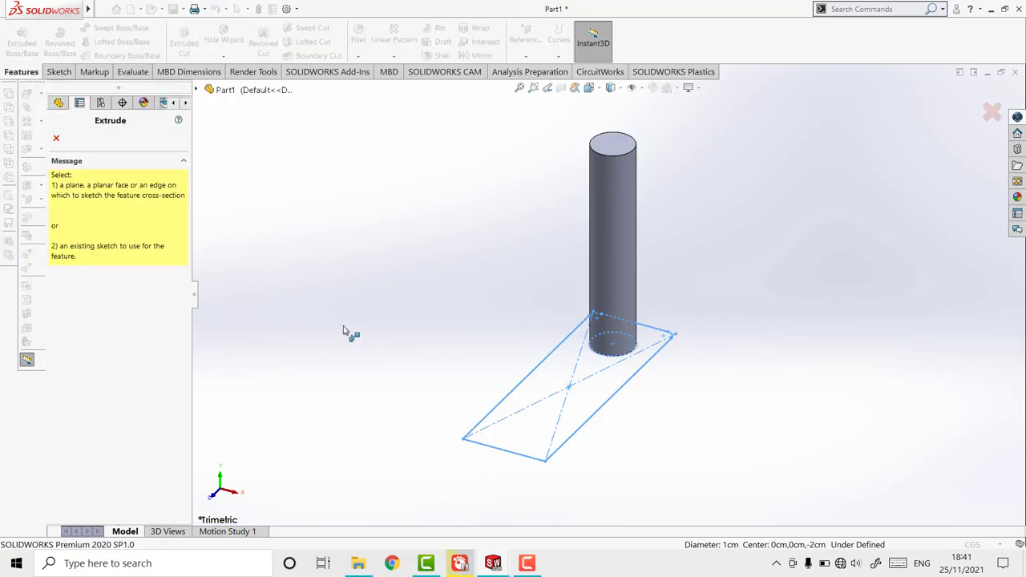
left_click(198, 90)
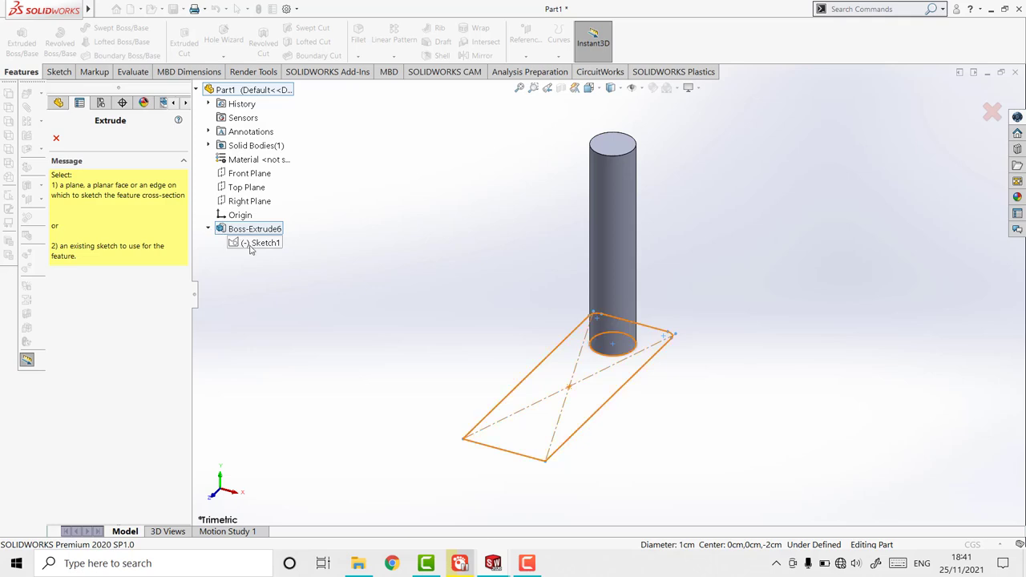
left_click(251, 245)
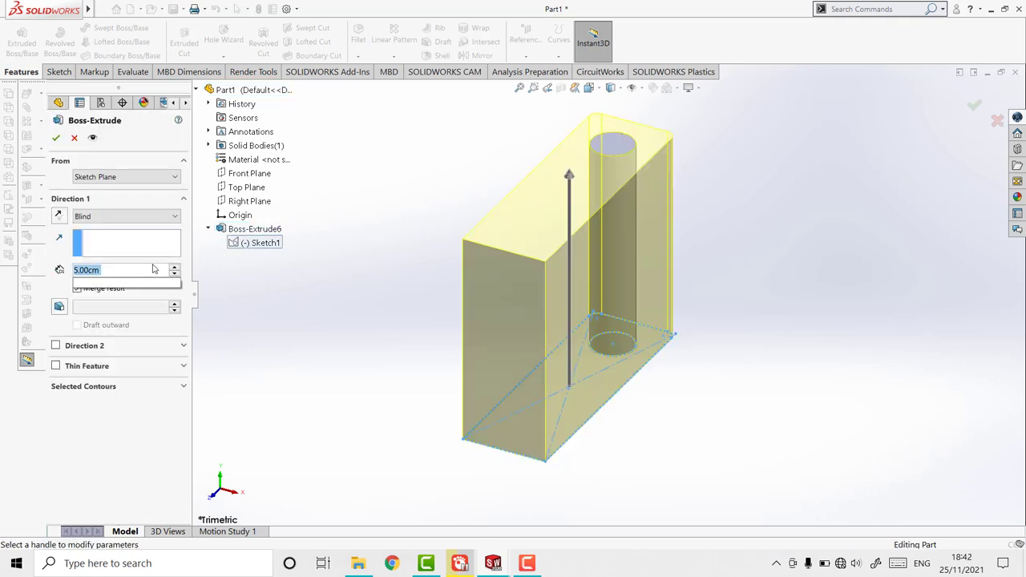
type("2")
key("Return")
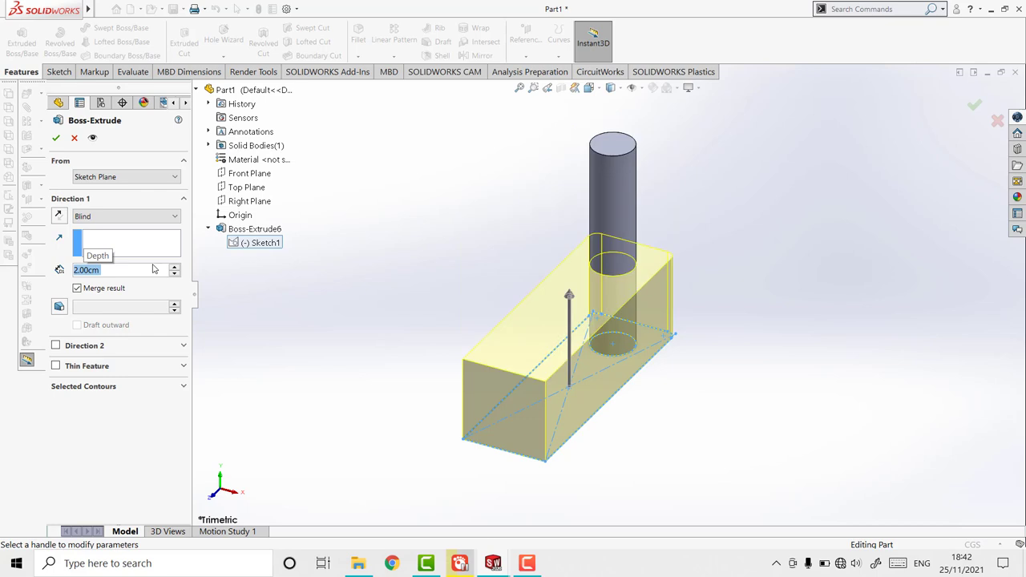
left_click(56, 138)
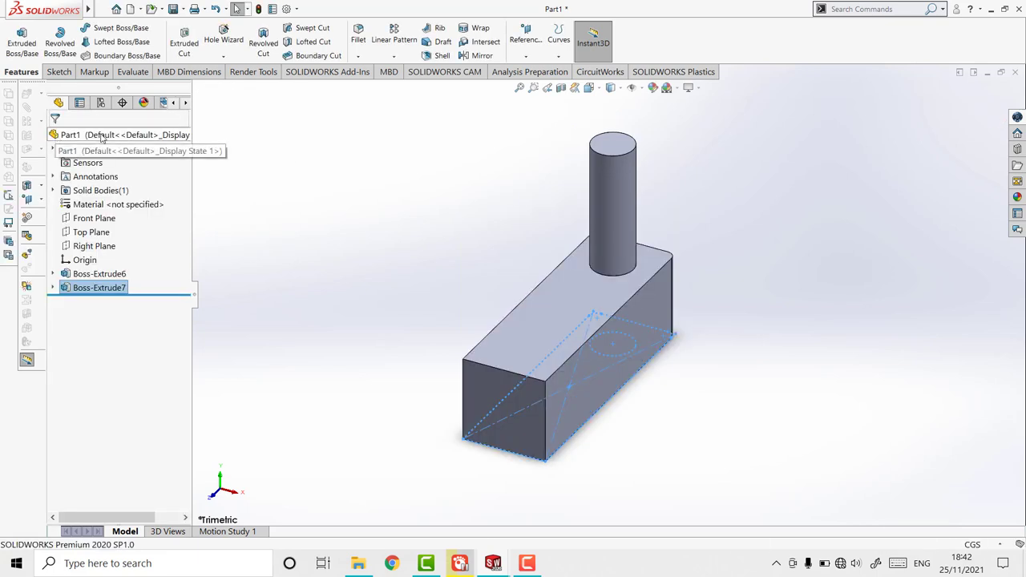
Rotate the view to inspect the part from another side.
right_click(401, 215)
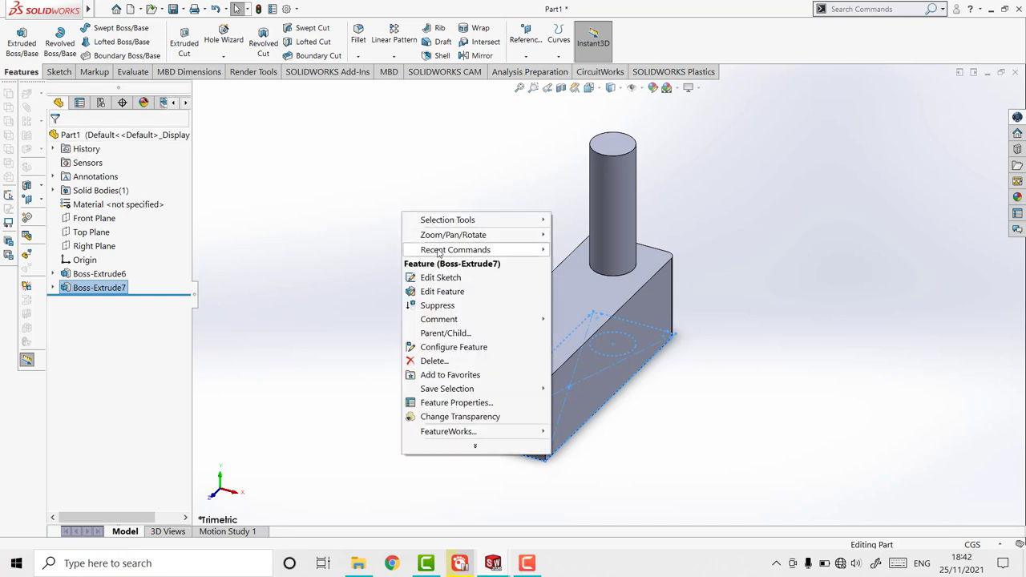
mouse_move(453, 235)
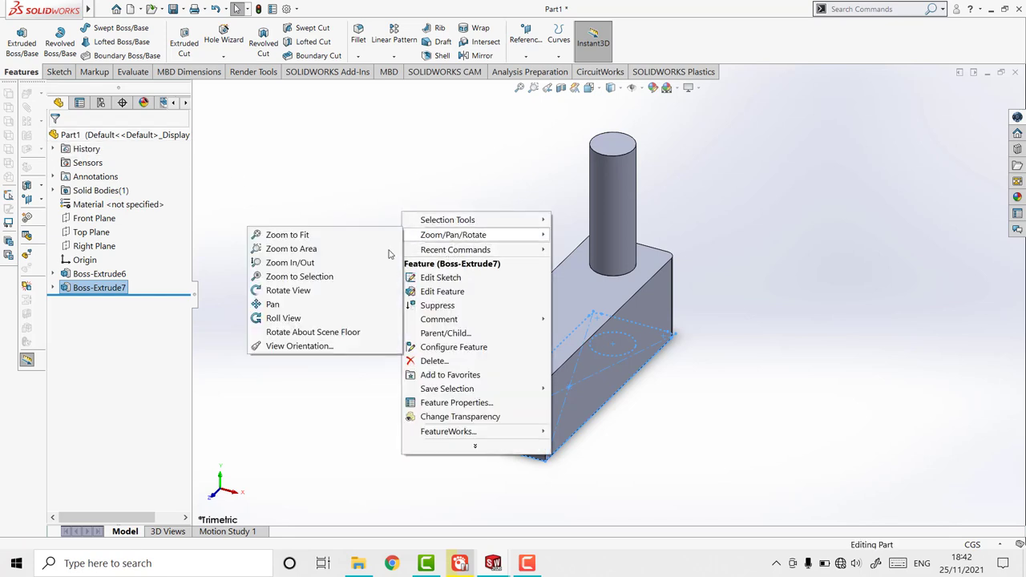
left_click(276, 291)
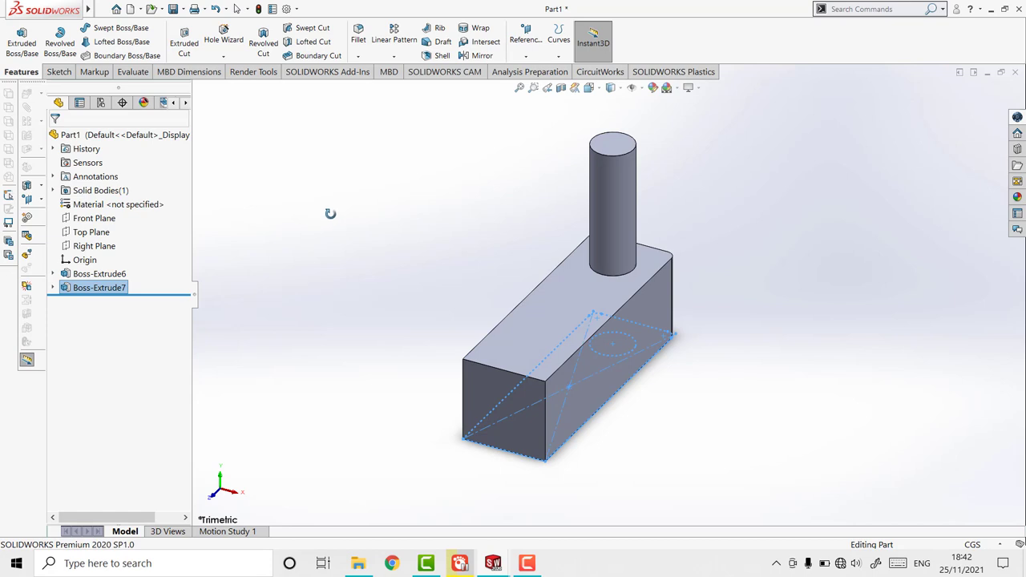
mouse_move(329, 213)
left_mouse_down()
mouse_move(380, 251)
mouse_move(451, 238)
mouse_move(481, 216)
mouse_move(576, 277)
left_mouse_up()
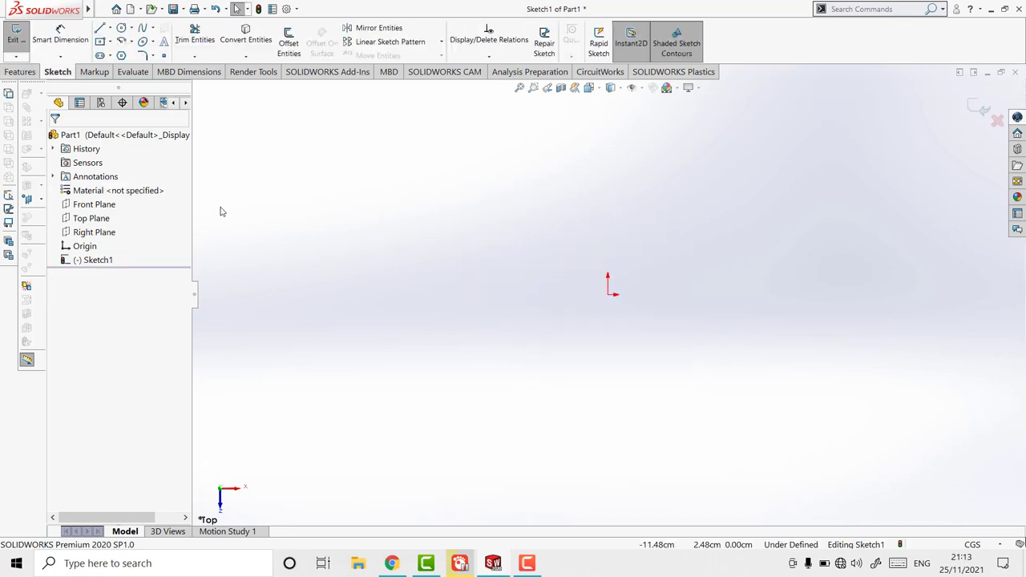
Draw a horizontal construction line from the origin about 8.34 cm to the right.
left_click(112, 29)
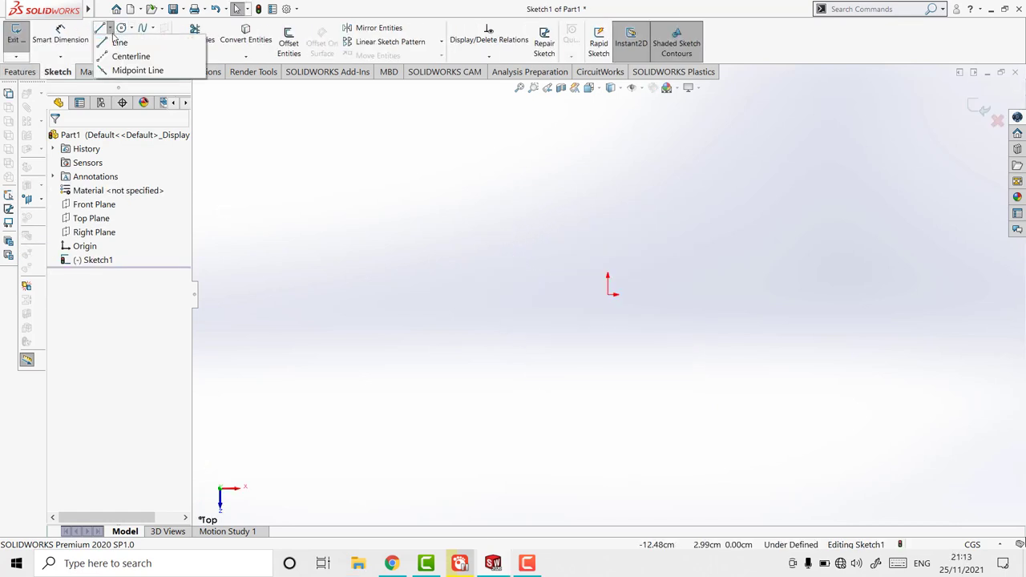
left_click(613, 295)
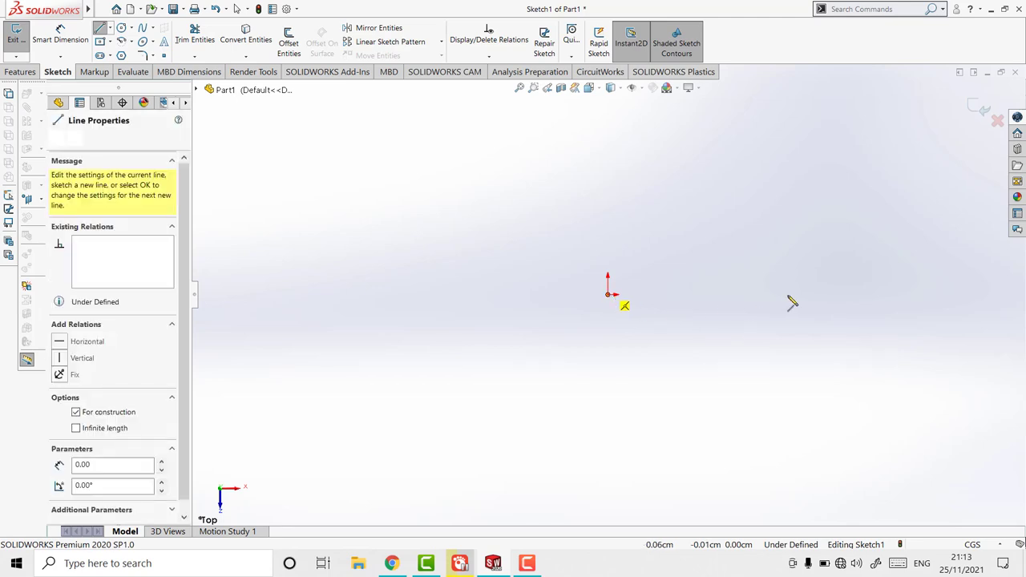
left_click(880, 296)
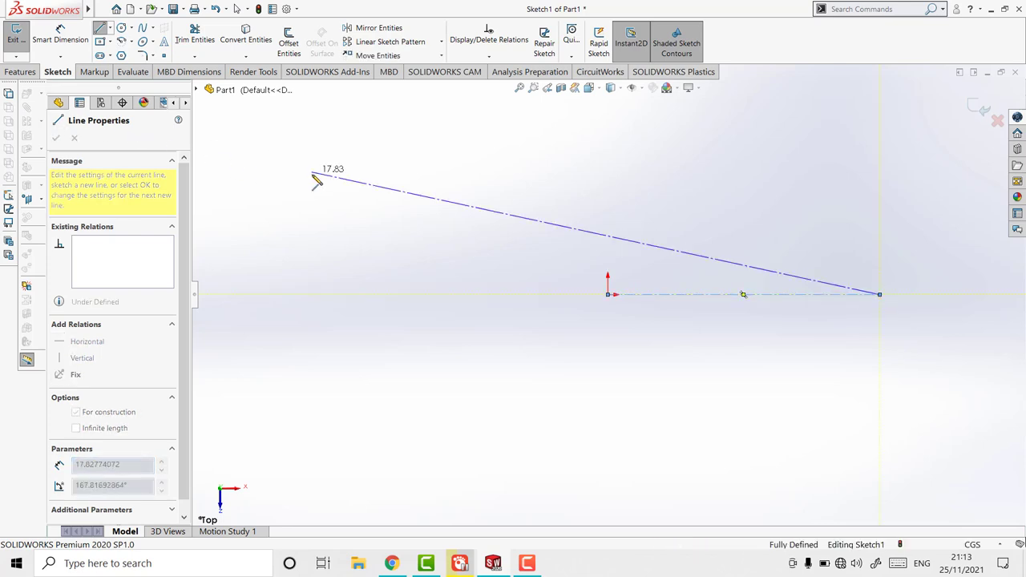
key("Escape")
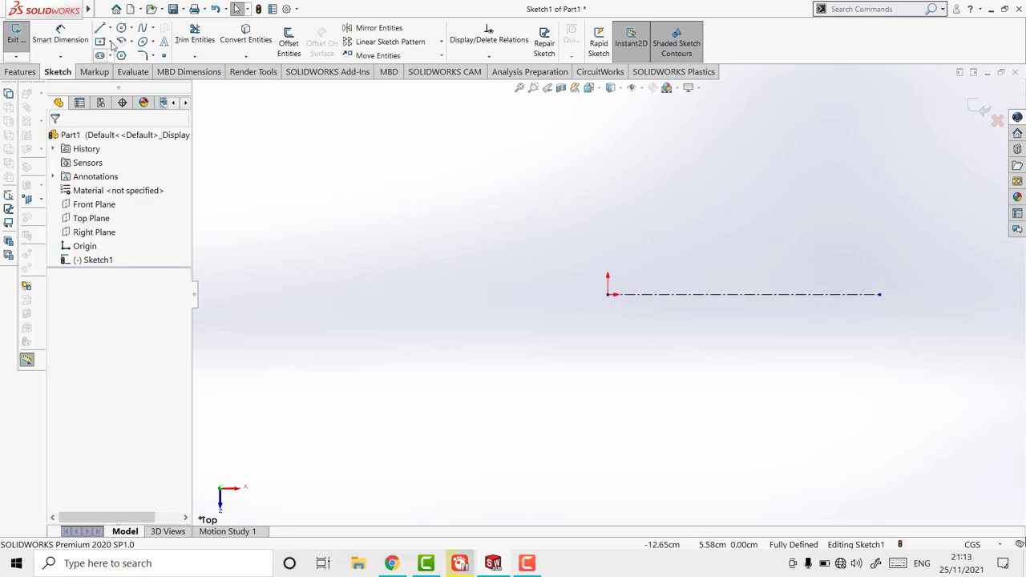
Draw a second horizontal centerline above the first, ending level with its end.
left_click(109, 28)
left_click(131, 28)
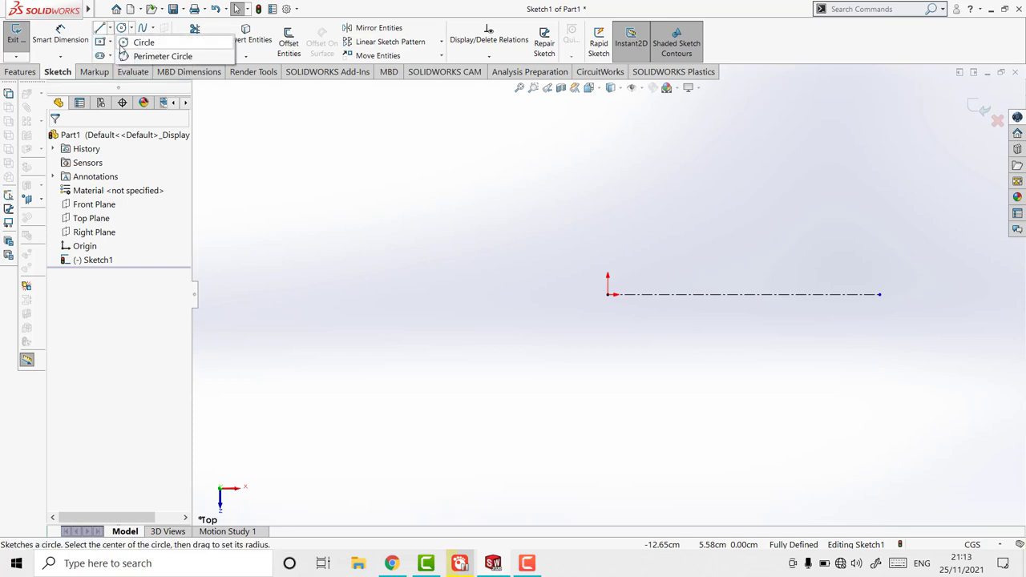
left_click(110, 40)
left_click(110, 29)
left_click(127, 53)
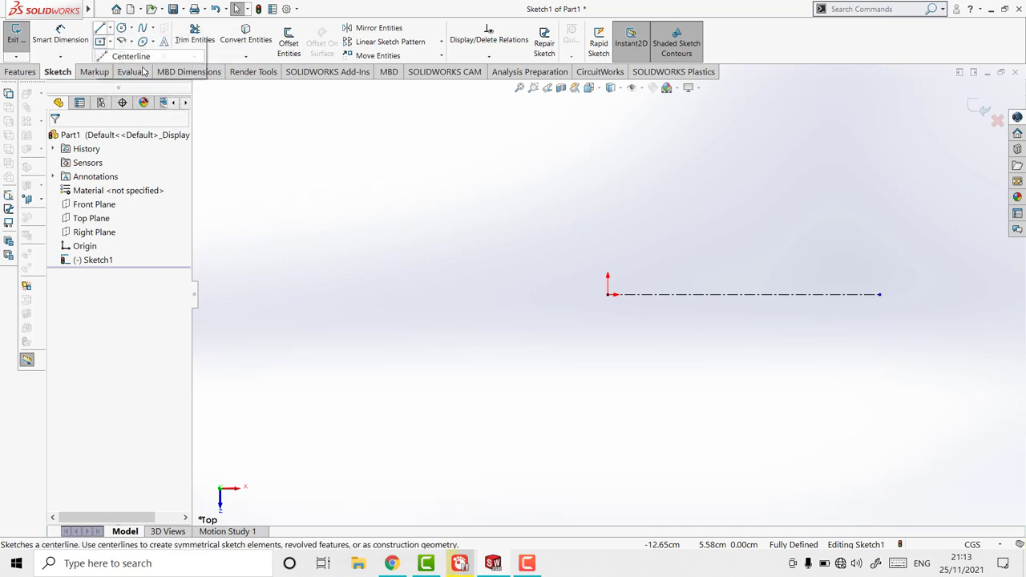
left_click(608, 193)
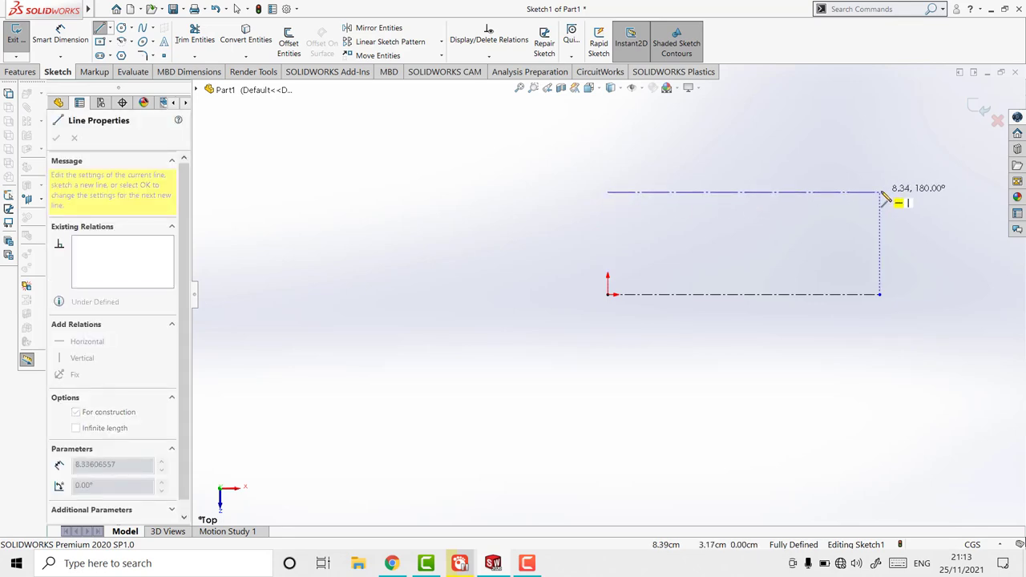
double_click(881, 194)
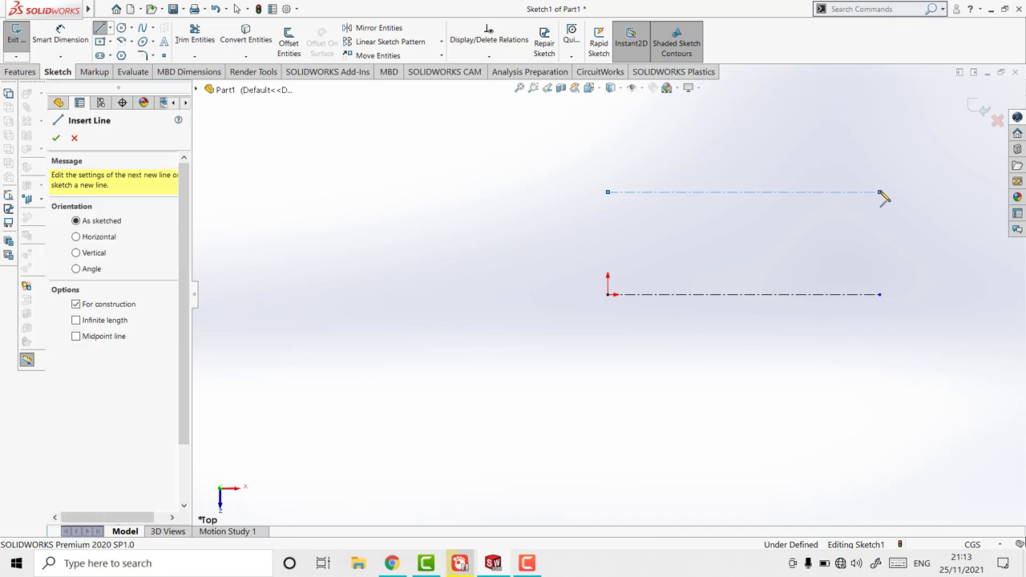
key("Escape")
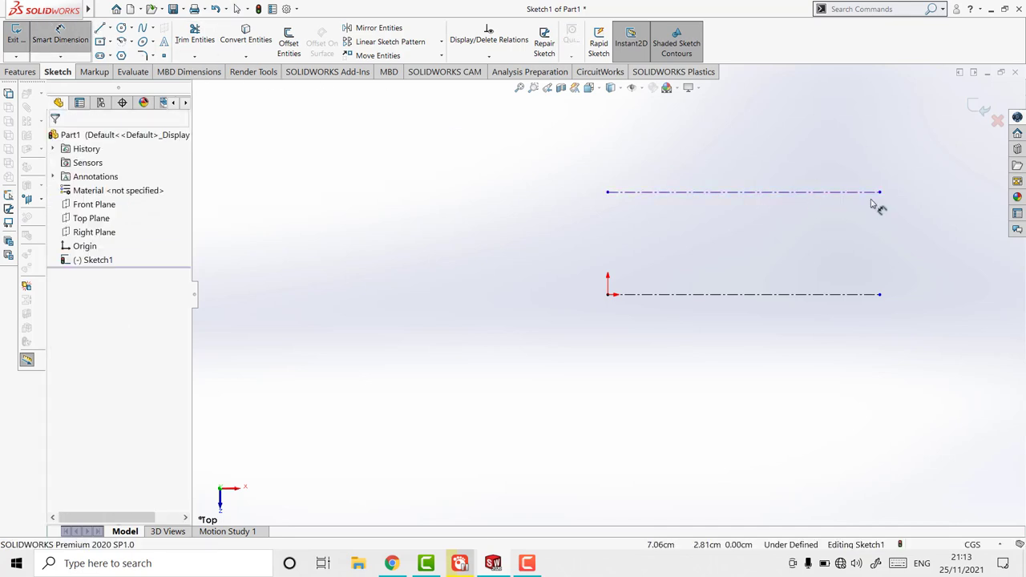
Dimension the spacing between the two lines' endpoints to 3.20 cm.
left_click(880, 193)
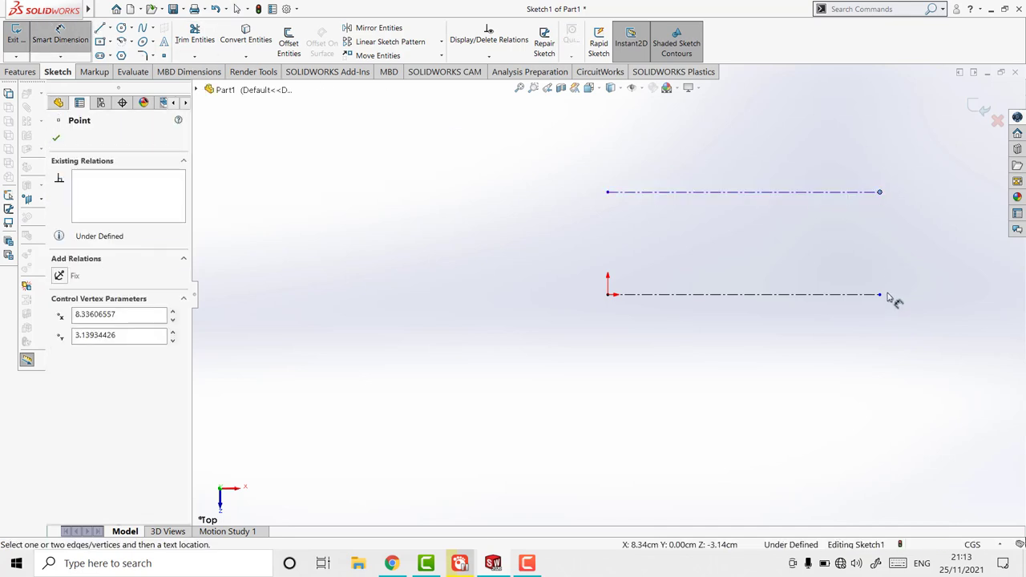
left_click(880, 295)
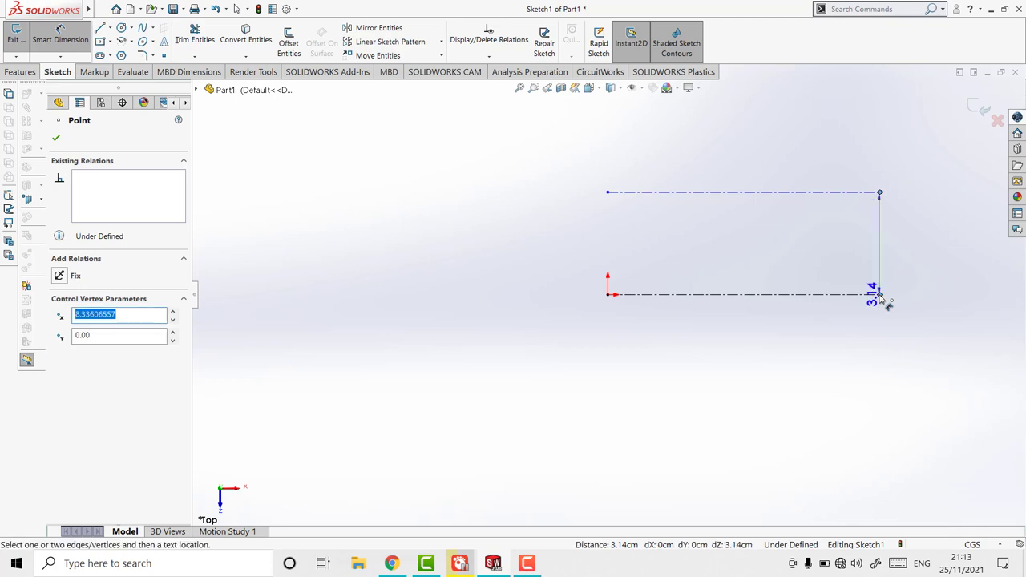
left_click(922, 259)
left_click(924, 261)
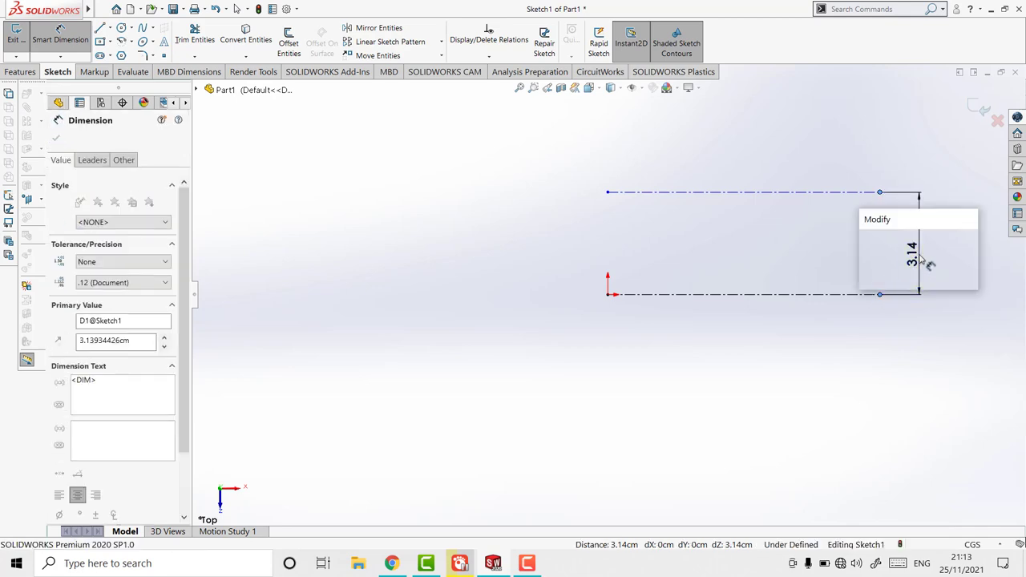
type("3.2")
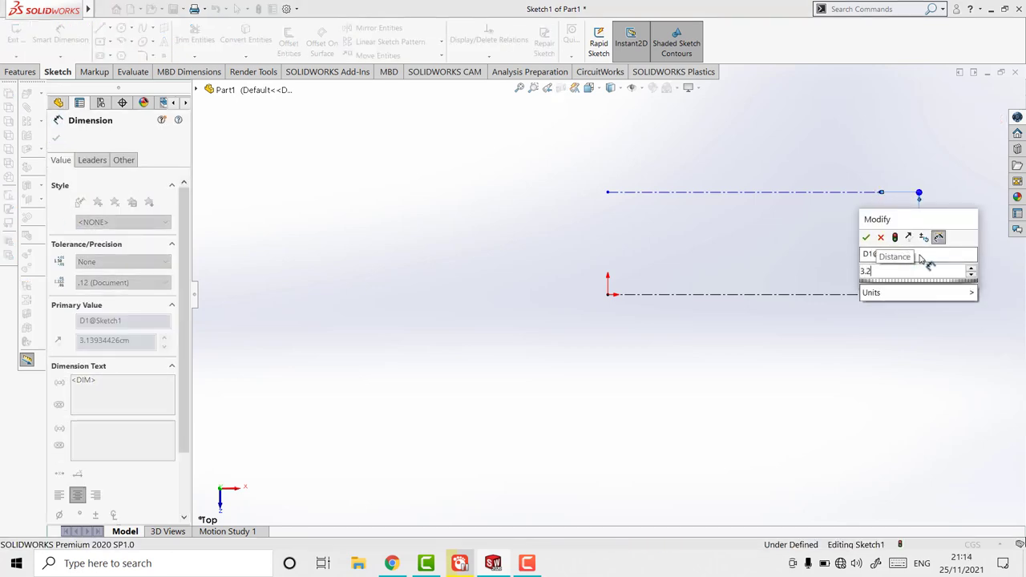
key("Return")
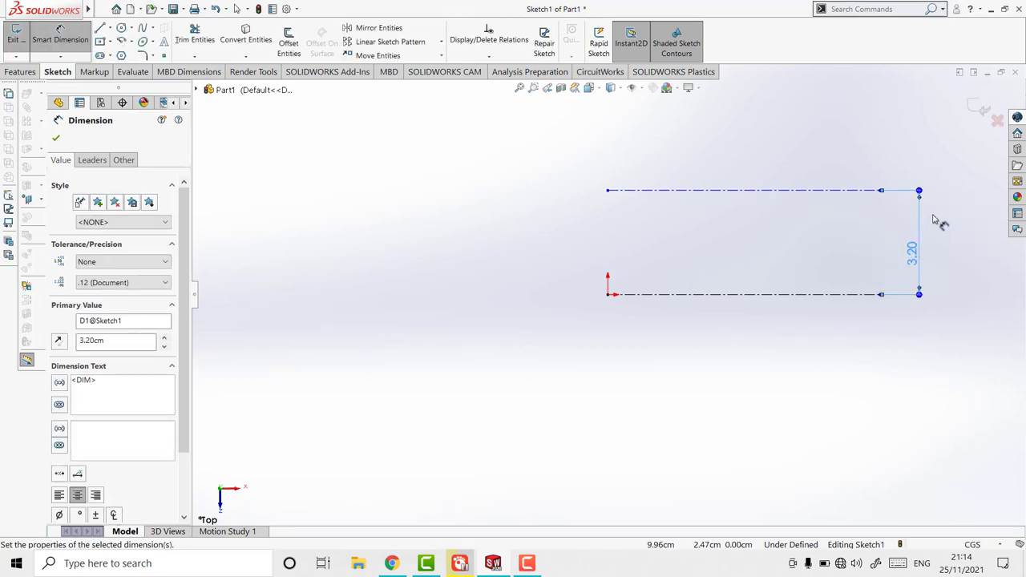
key("Escape")
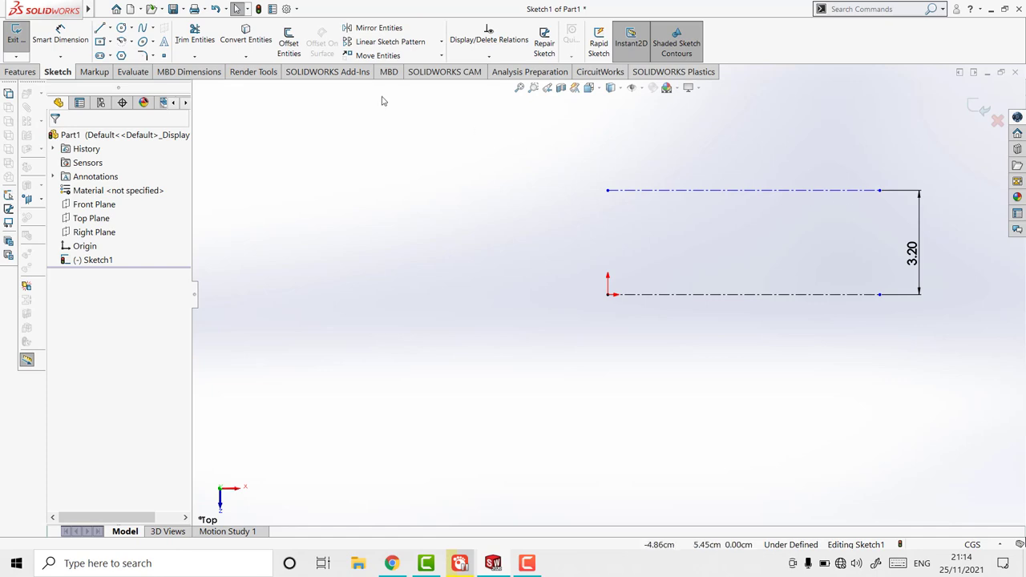
From the origin, draw a short vertical solid line, then a horizontal one above the centerline.
left_click(112, 30)
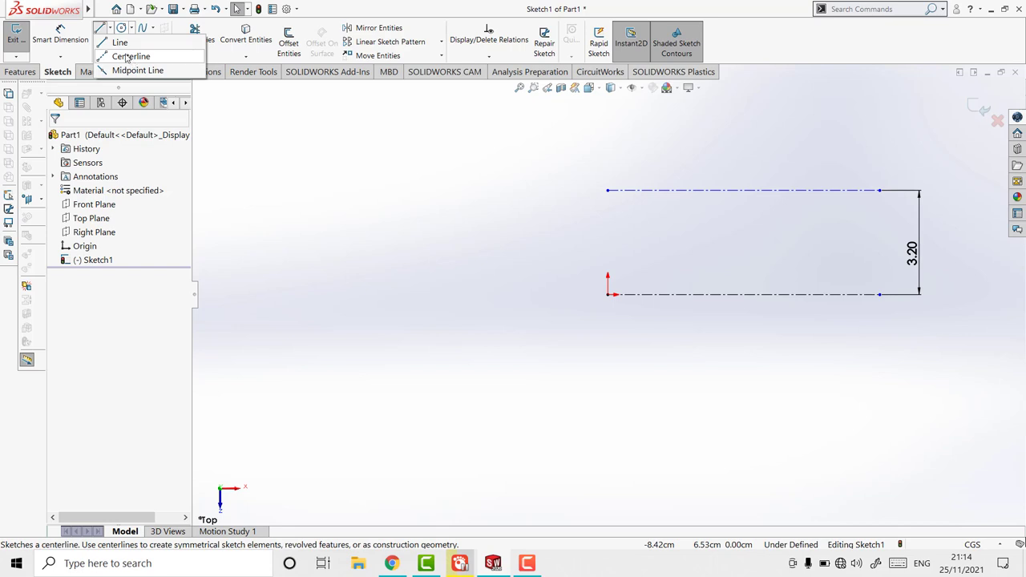
left_click(120, 42)
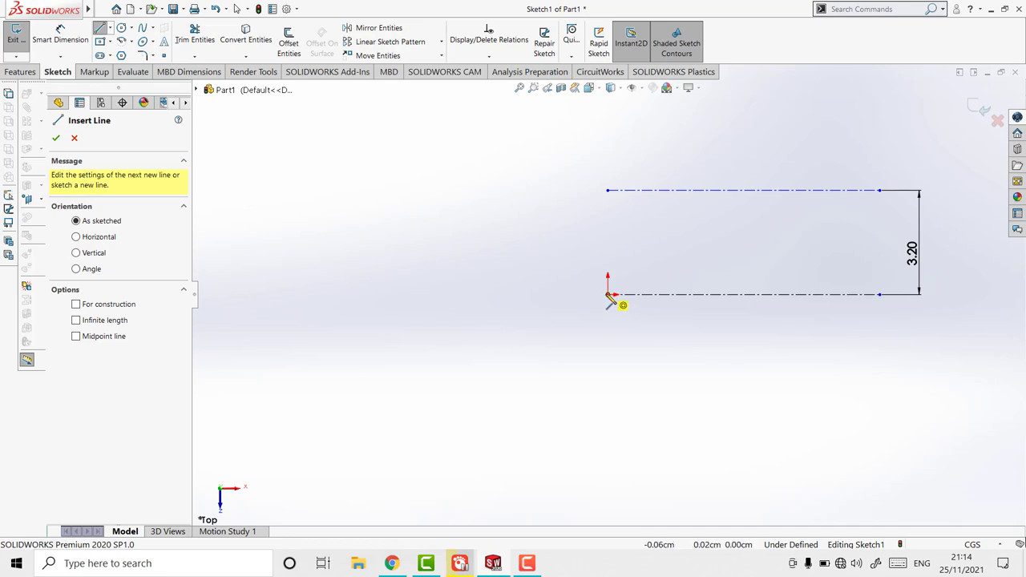
left_click(608, 294)
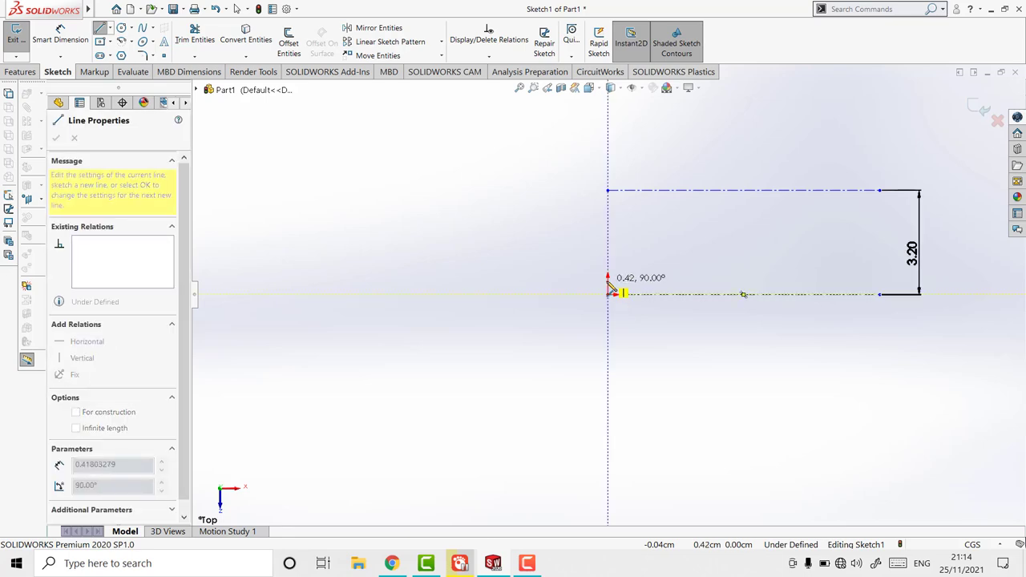
left_click(608, 281)
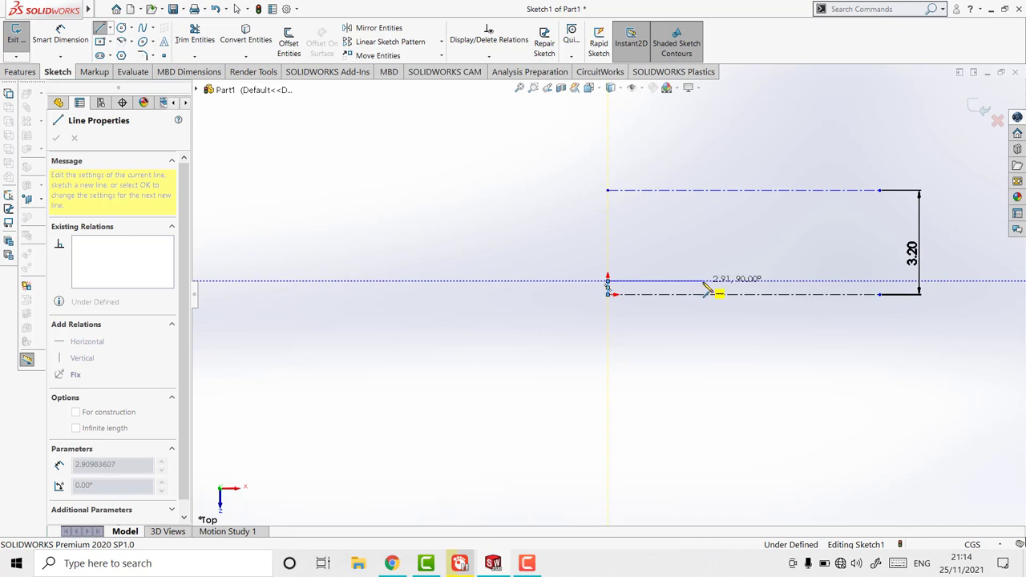
double_click(703, 282)
left_click(704, 282)
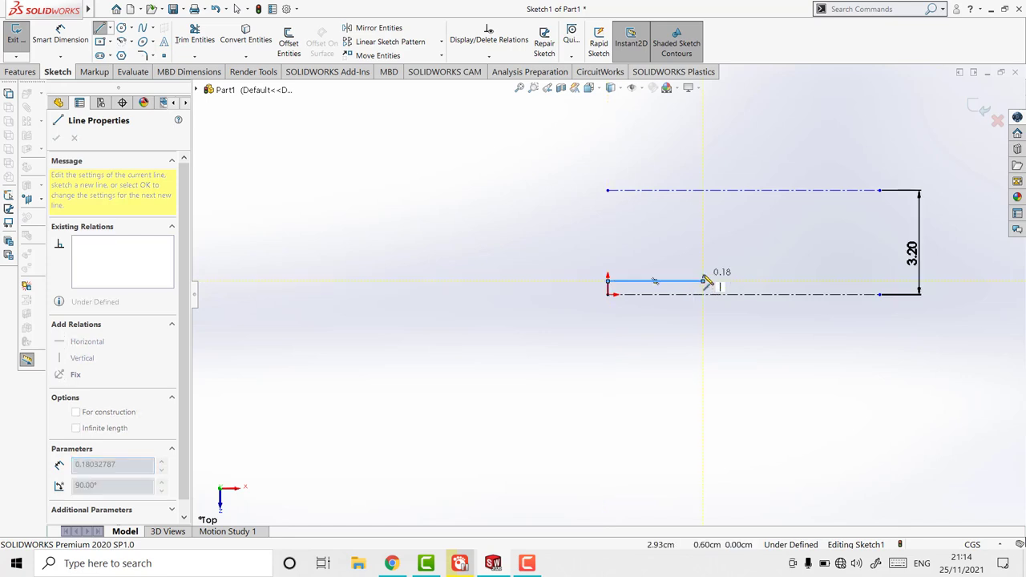
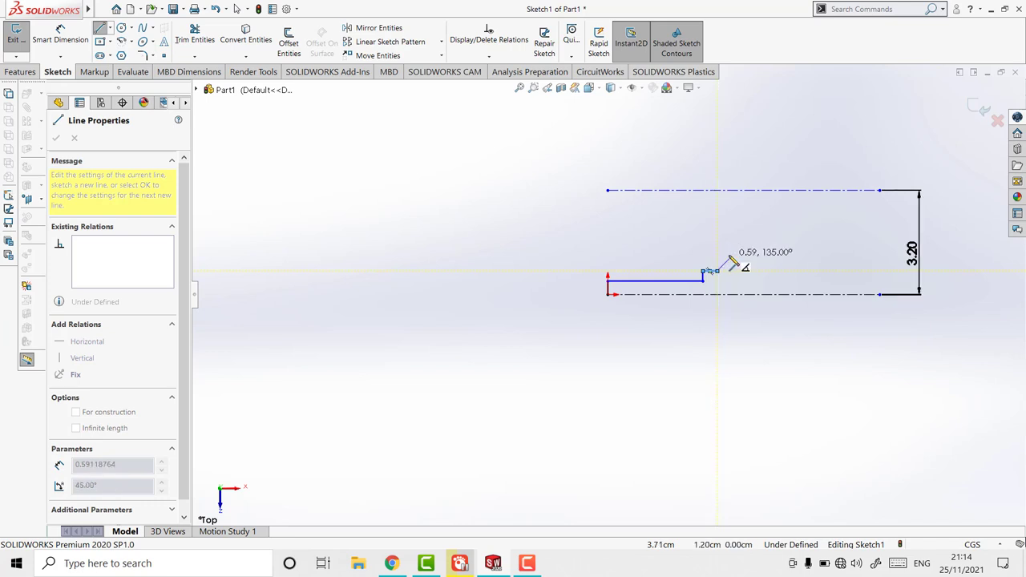
Draw the chamfer end, the vertical wall and the leftward top edge, then shorten the top edge.
left_click(729, 259)
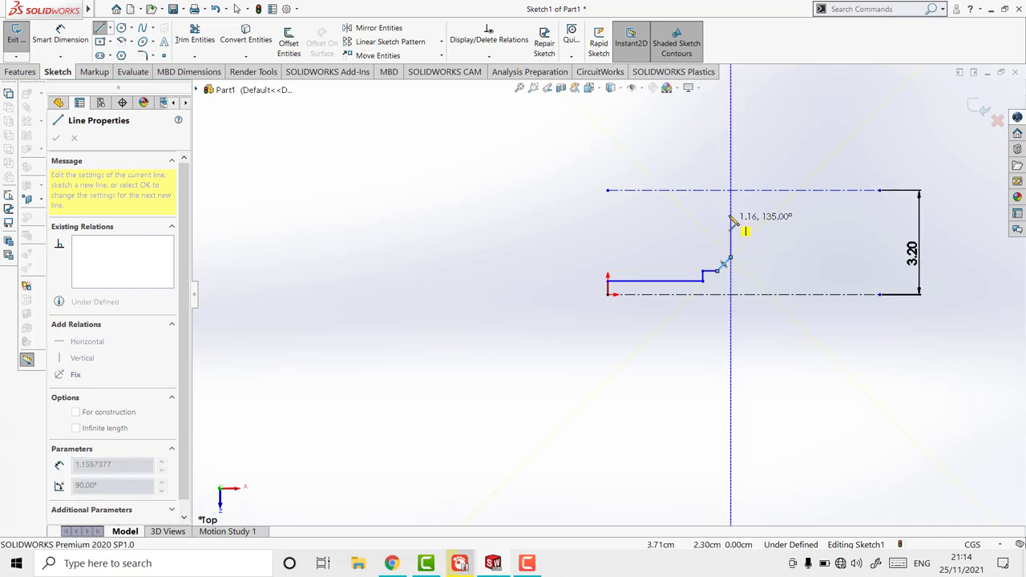
left_click(730, 231)
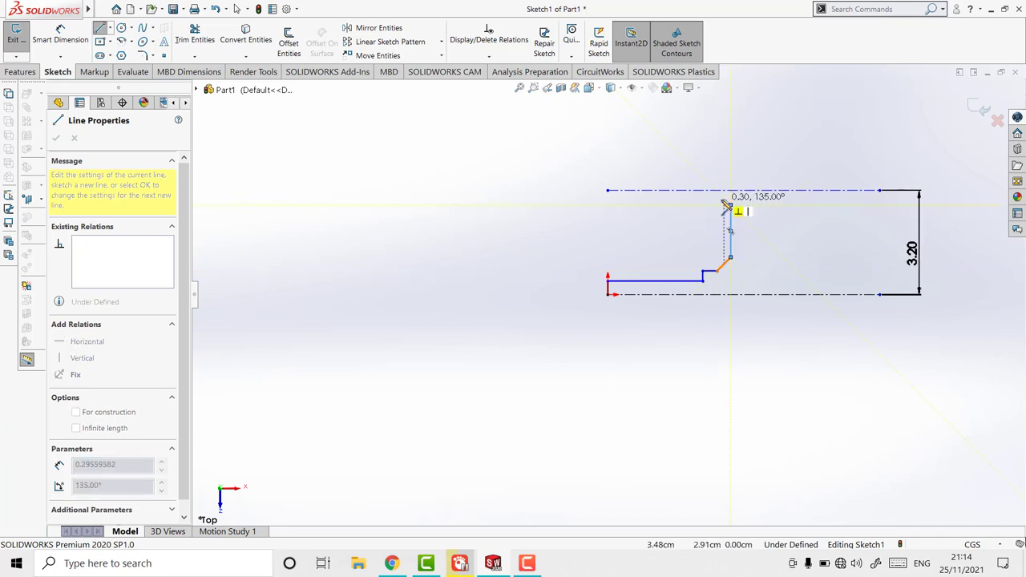
left_click(728, 205)
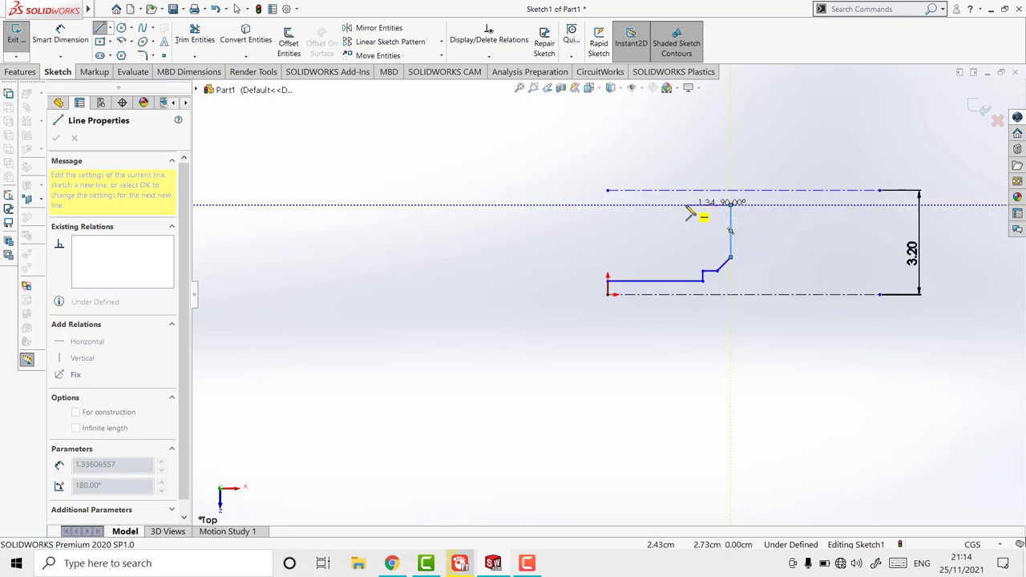
left_click(608, 205)
key("Escape")
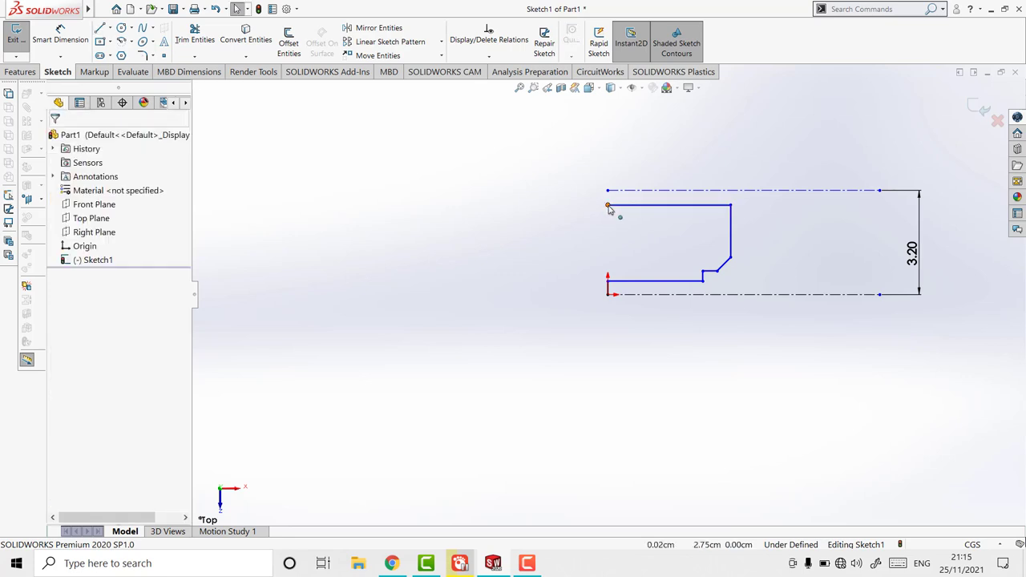
left_click_drag(608, 205, 636, 208)
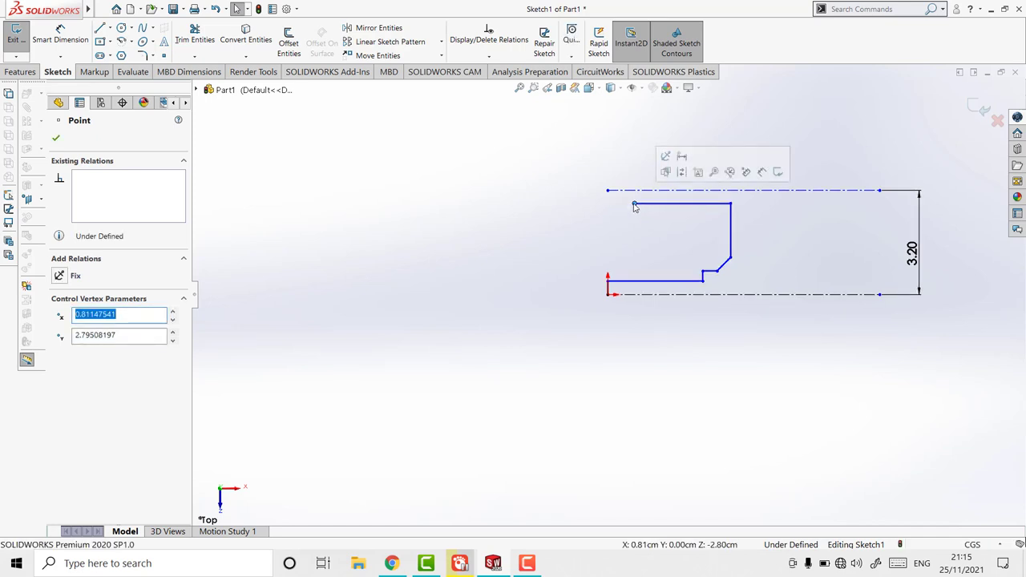
Draw a short step up and the first notch along the rim's top edge.
left_click(99, 28)
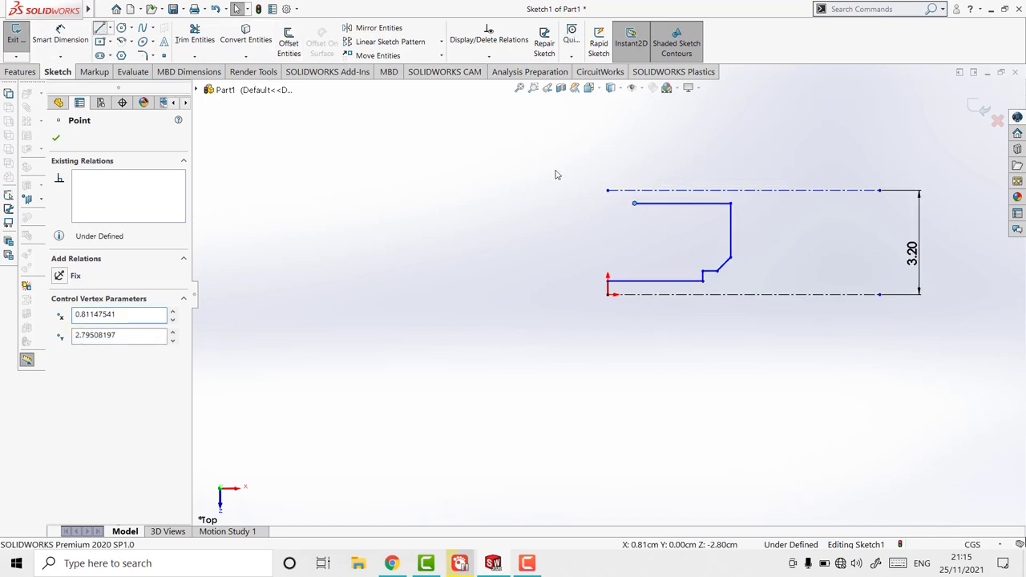
left_click(635, 204)
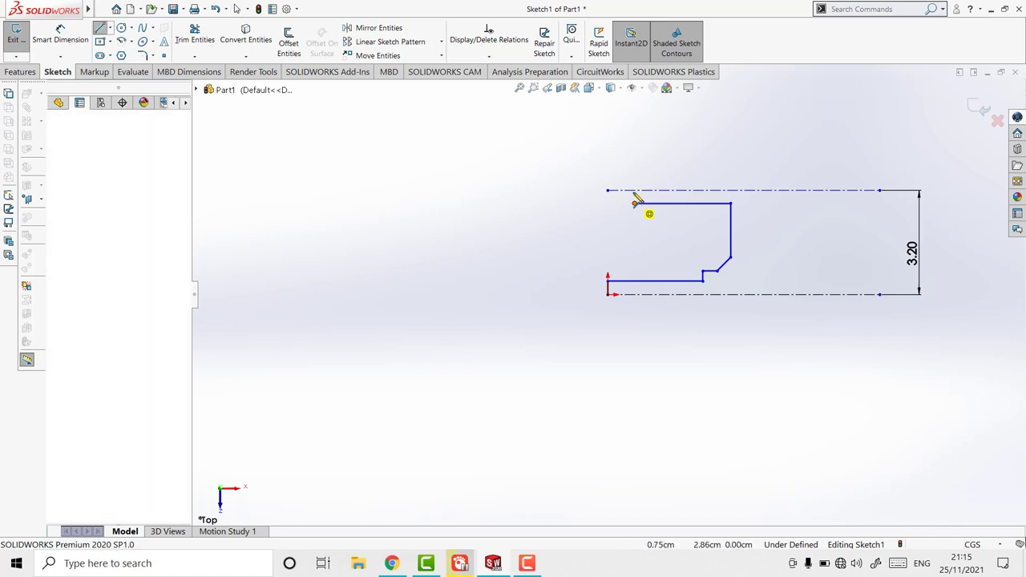
left_click(635, 191)
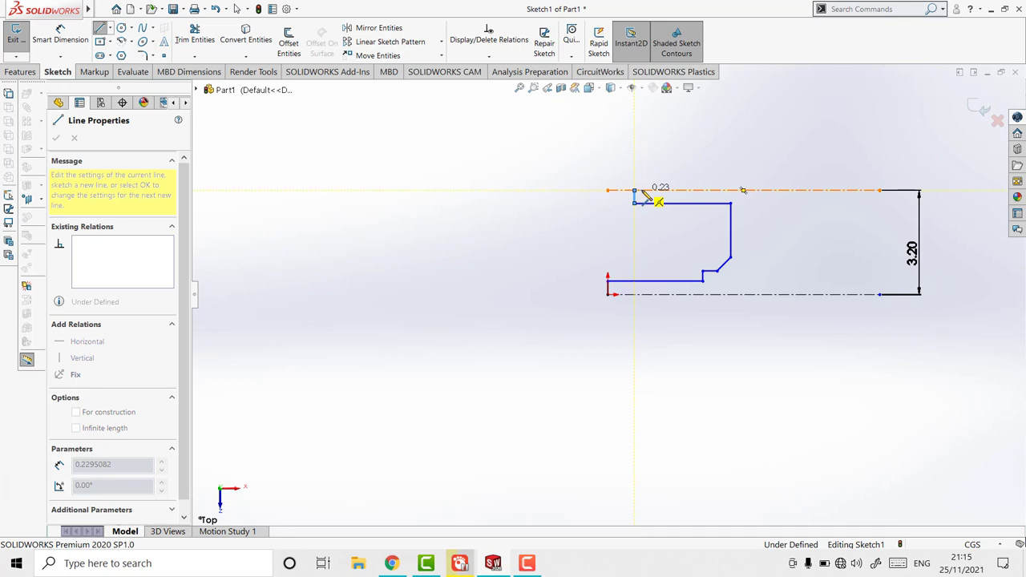
left_click(642, 190)
left_click(643, 200)
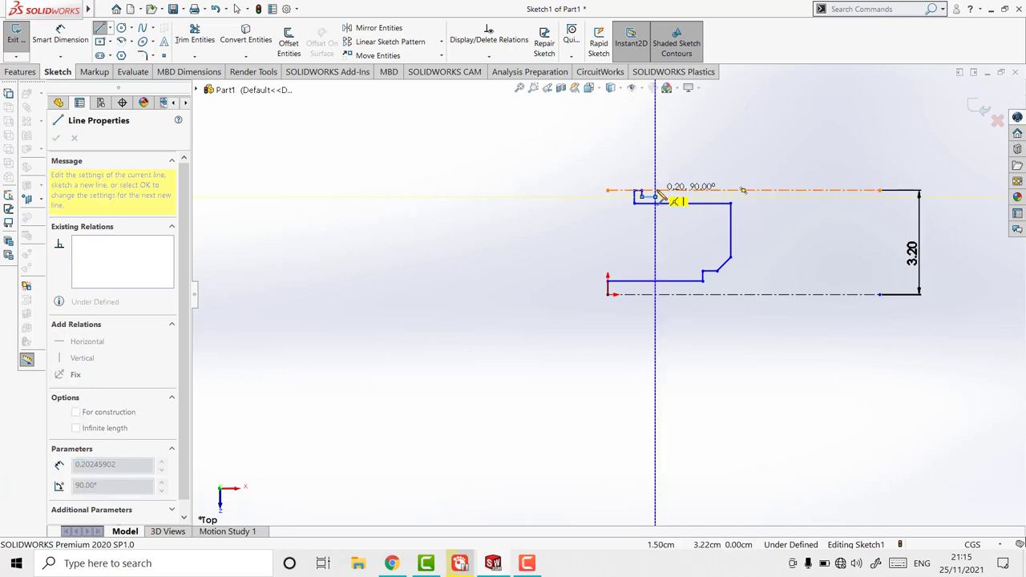
left_click(656, 195)
left_click(659, 190)
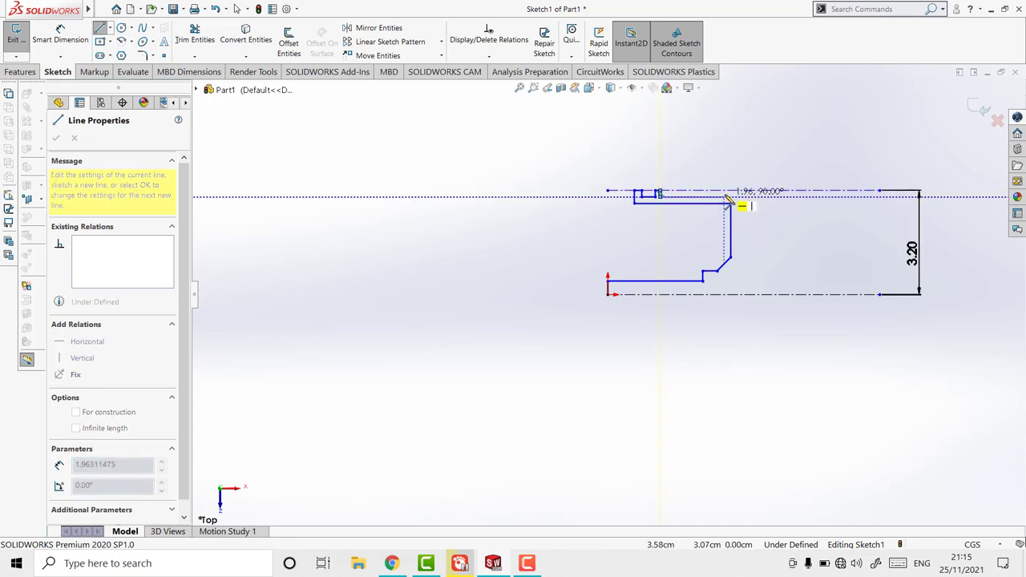
Add the second notch, the outer top end, and the inner wall down to a second chamfer.
left_click(728, 199)
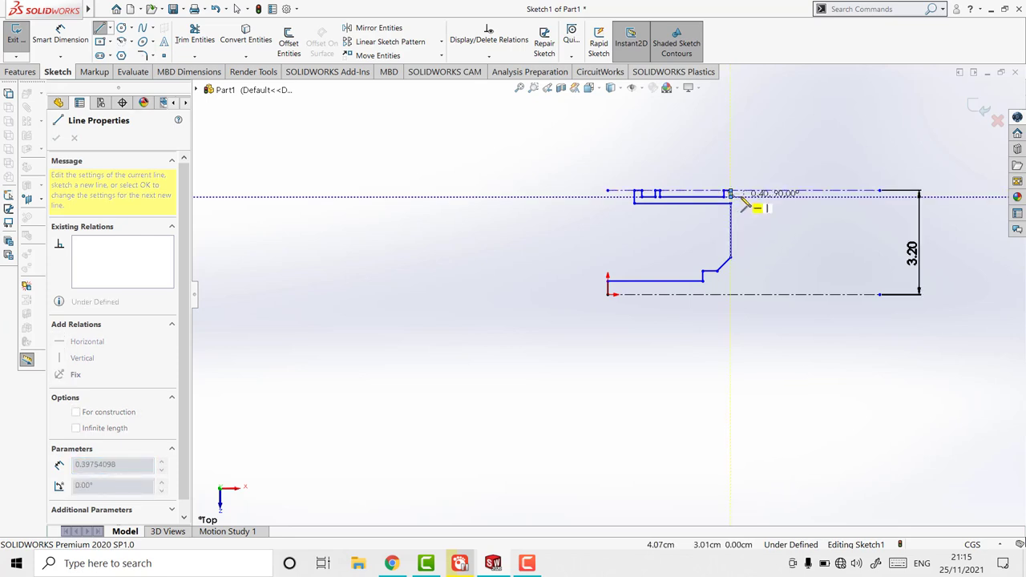
left_click(743, 196)
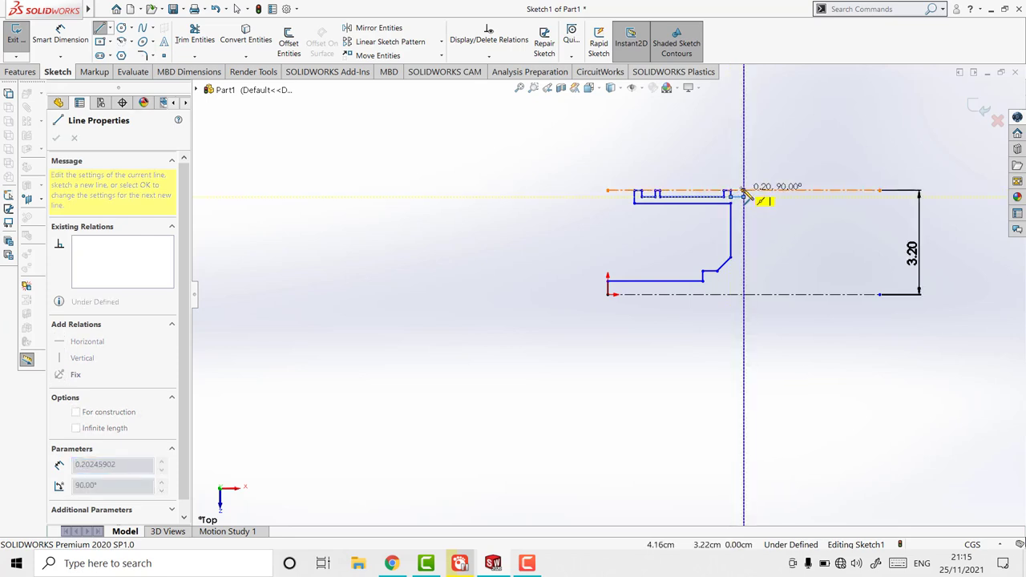
left_click(743, 190)
left_click(758, 198)
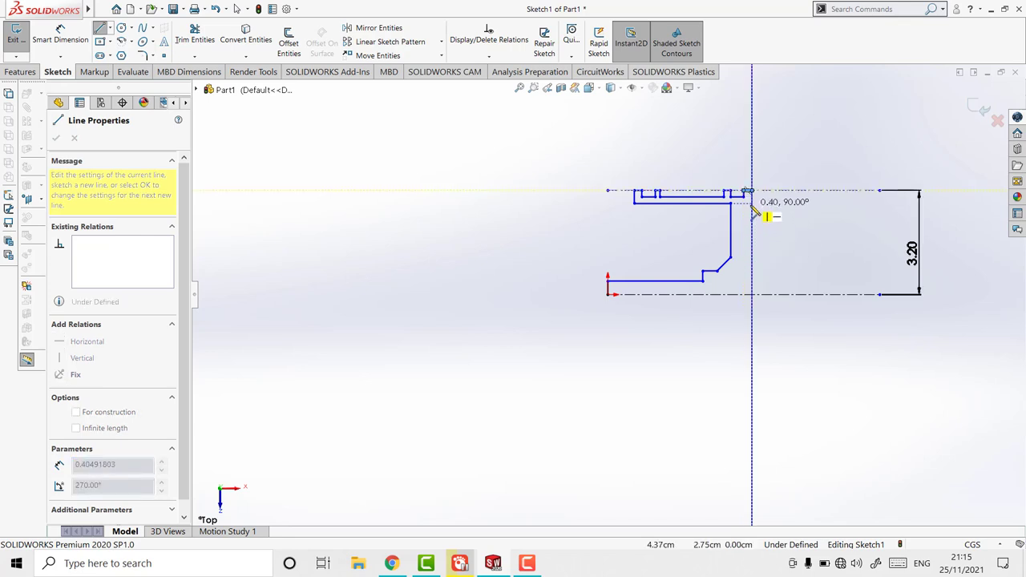
left_click(752, 203)
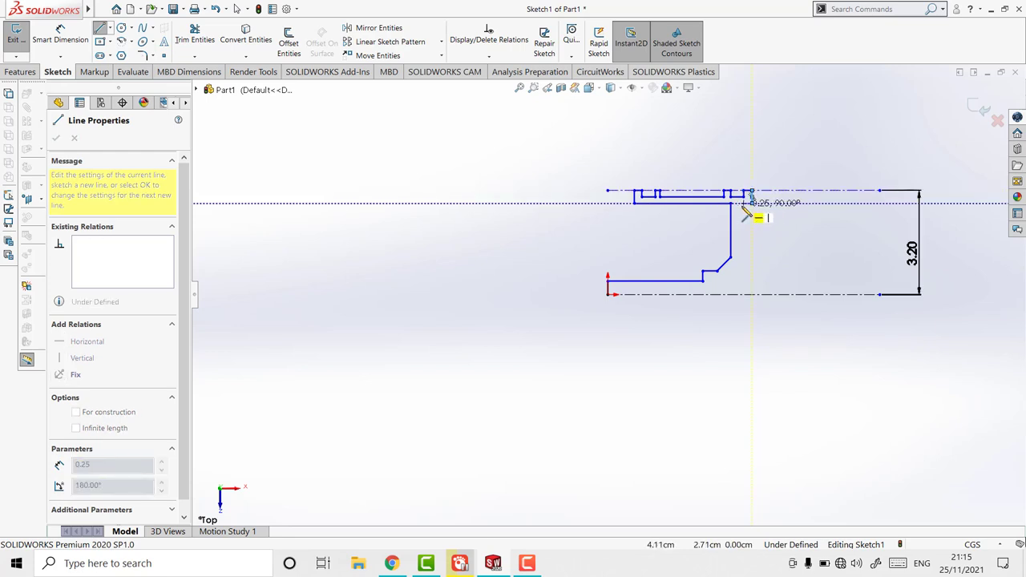
left_click(747, 203)
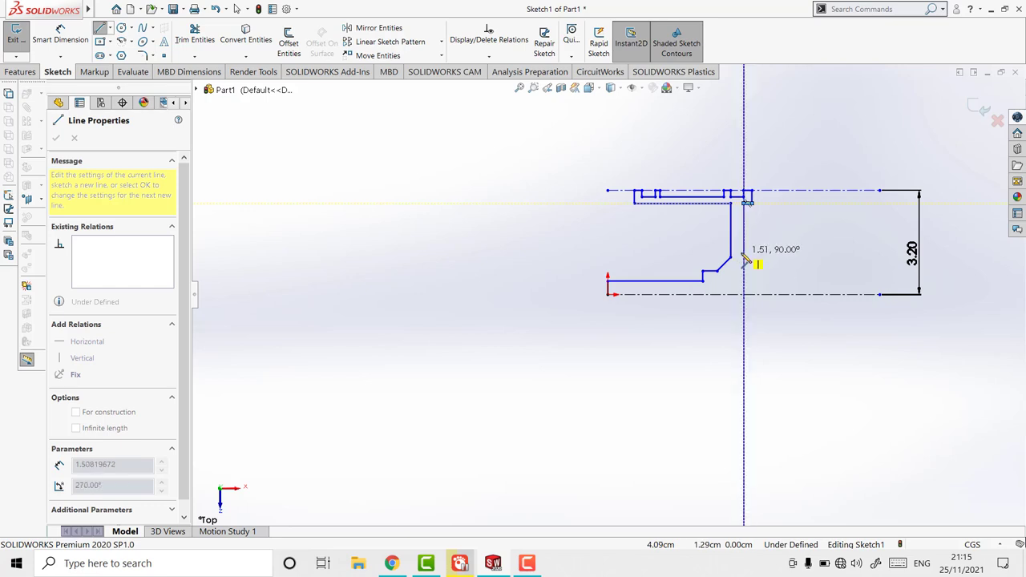
left_click(744, 258)
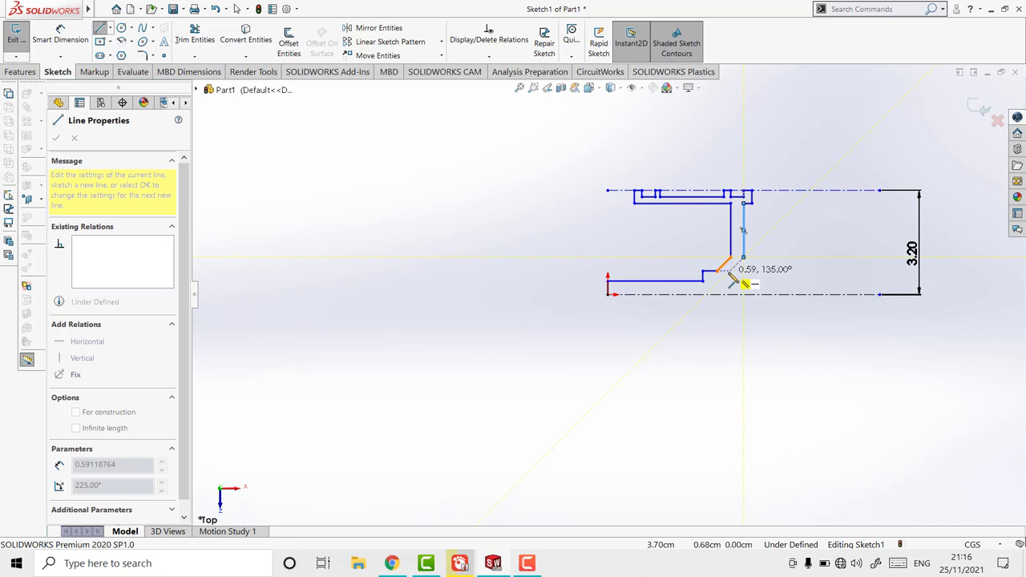
double_click(731, 276)
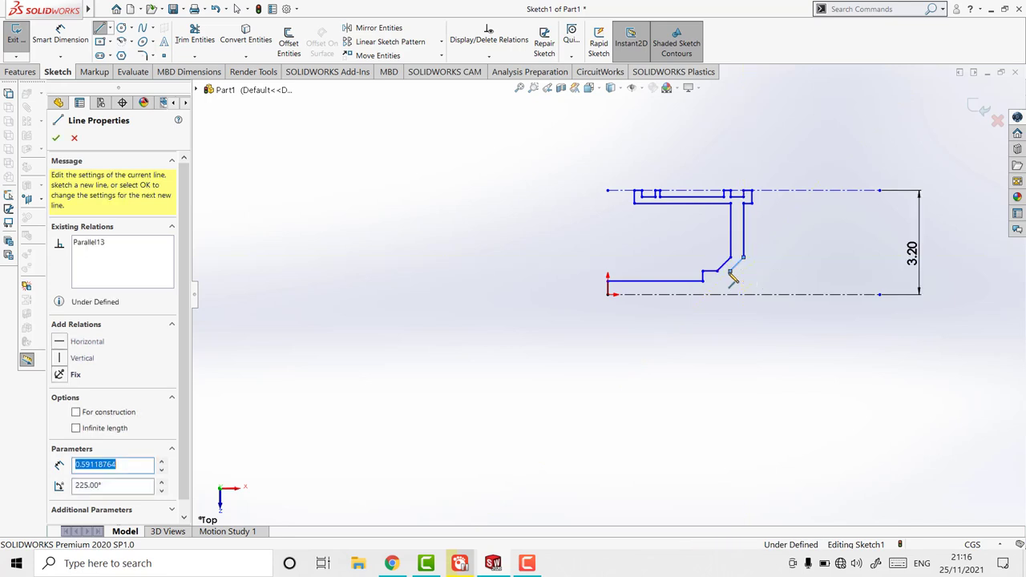
Close the profile with a short outward step, a drop to the centerline and a bottom line to the origin.
left_click(733, 277)
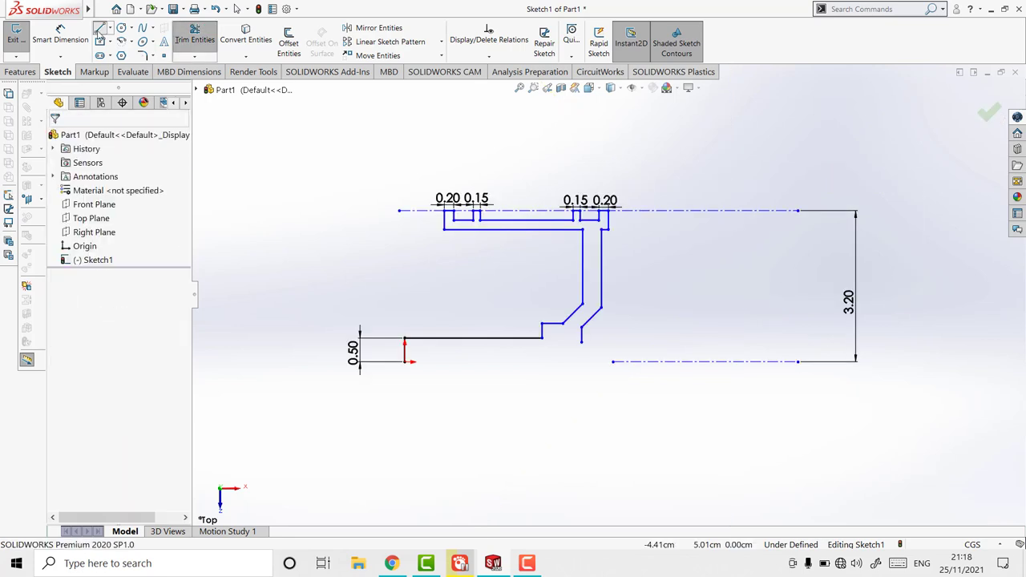
left_click(99, 29)
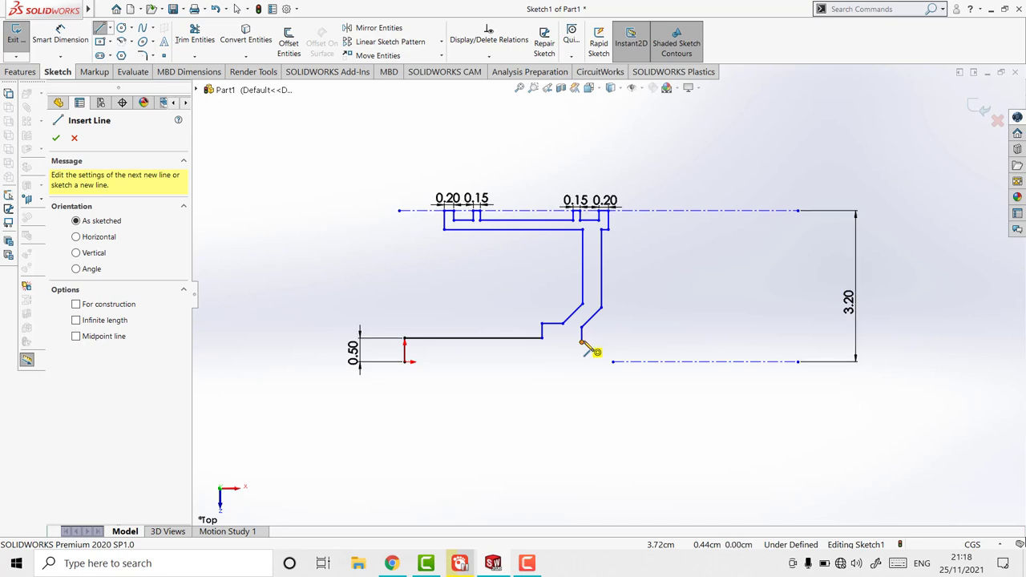
left_click(582, 336)
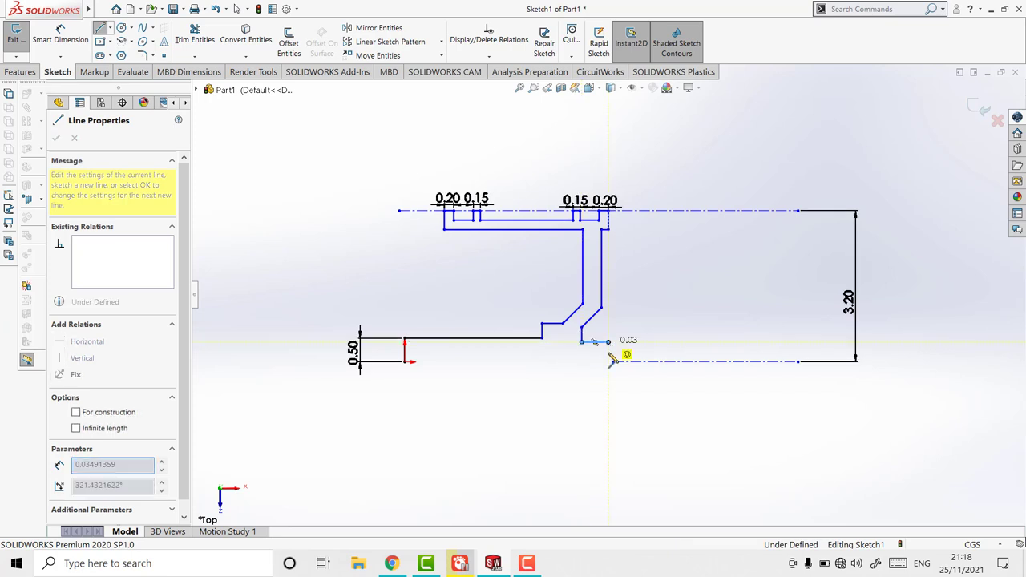
left_click(608, 342)
left_click(609, 360)
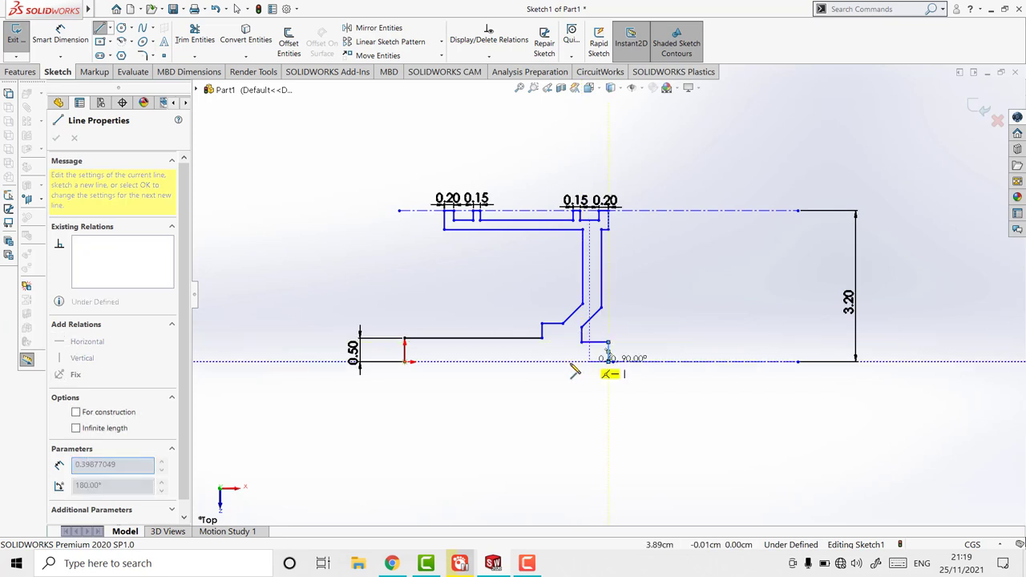
left_click(406, 362)
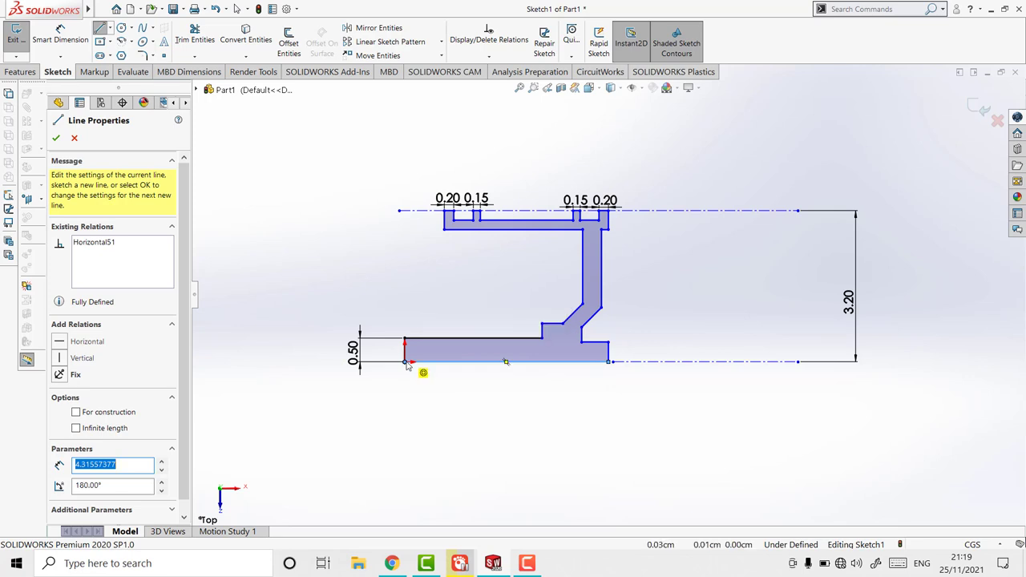
key("Escape")
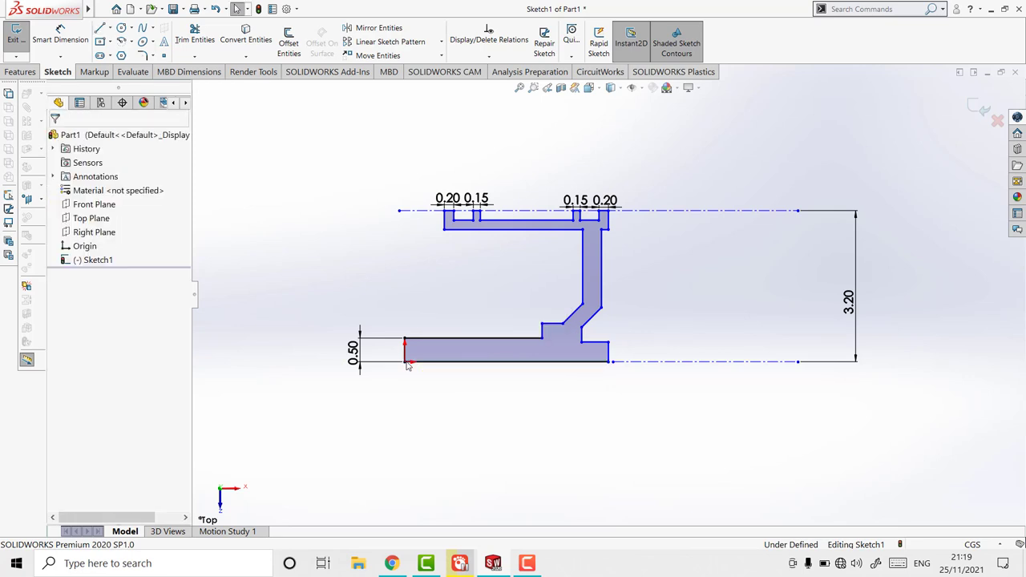
Trim away the top centerline and its 3.20 dimension.
left_click(859, 295)
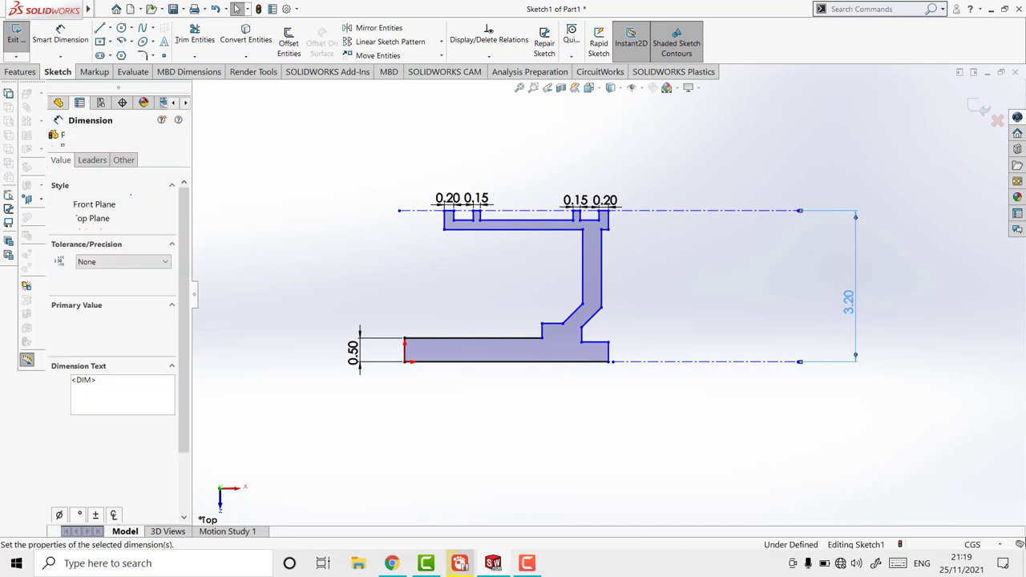
left_click(194, 36)
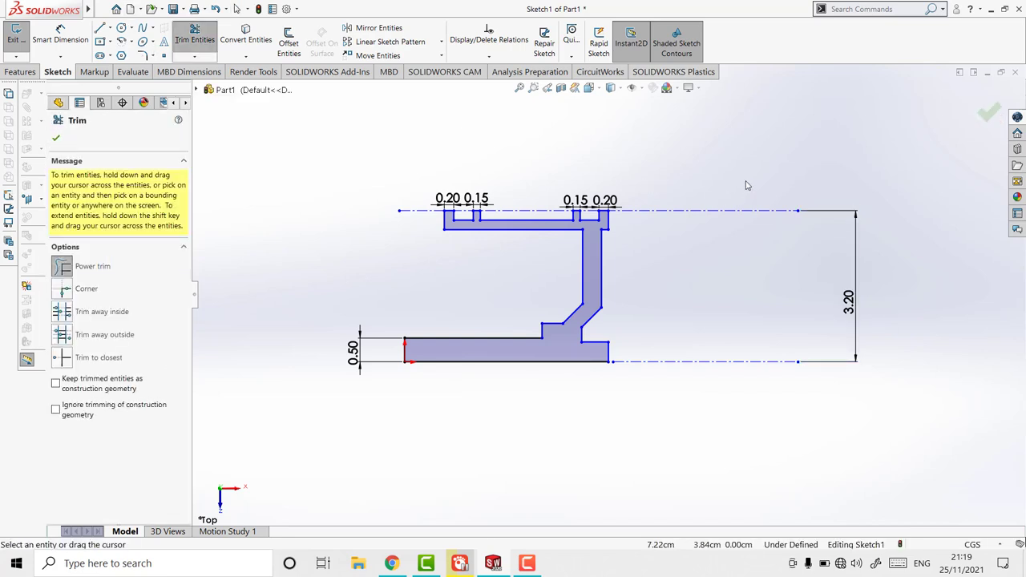
mouse_move(746, 185)
left_mouse_down()
mouse_move(729, 335)
mouse_move(672, 406)
left_mouse_up()
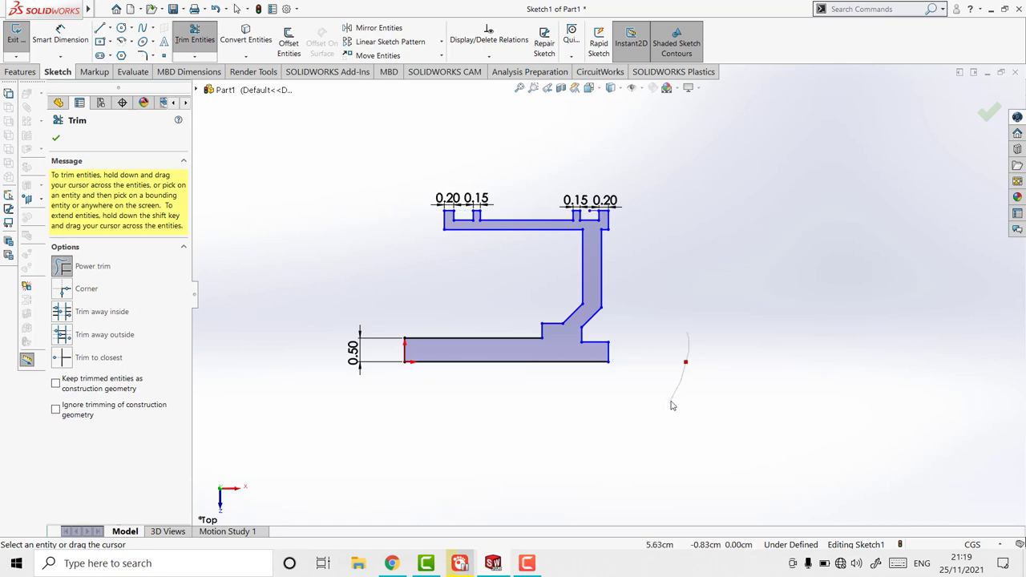
key("Escape")
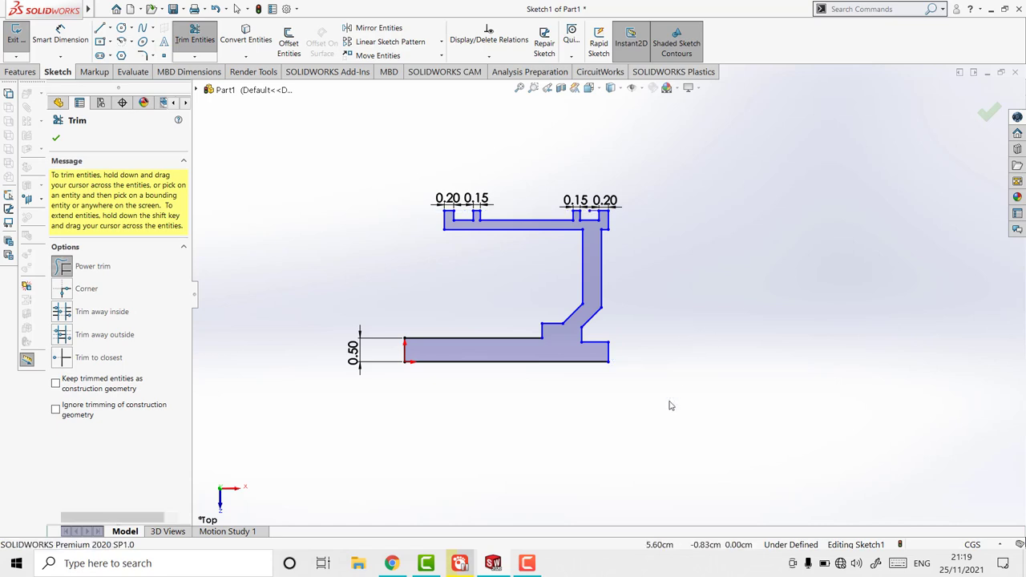
Revolve the profile 360° about its bottom line to create Revolve1.
left_click(19, 73)
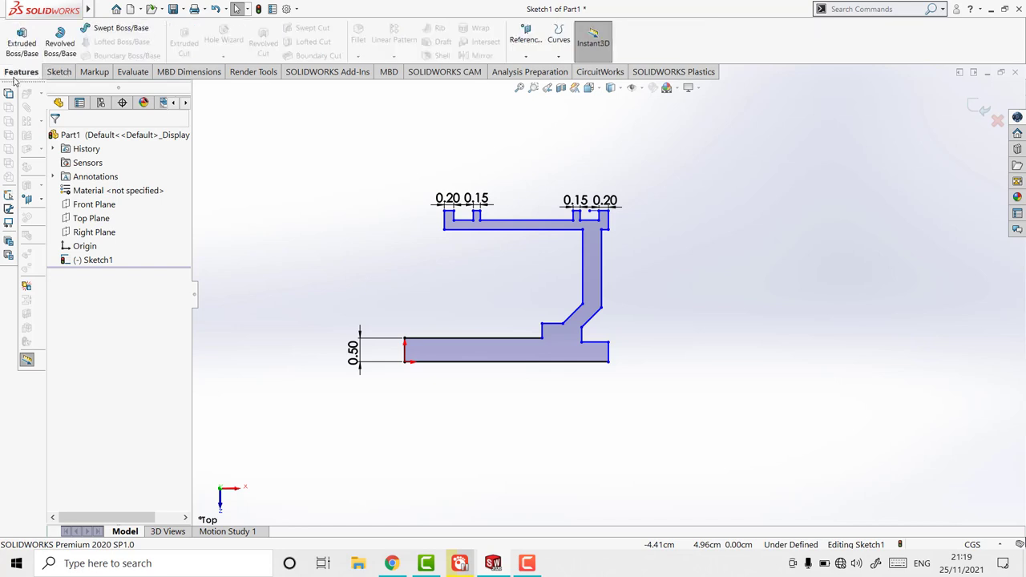
left_click(61, 49)
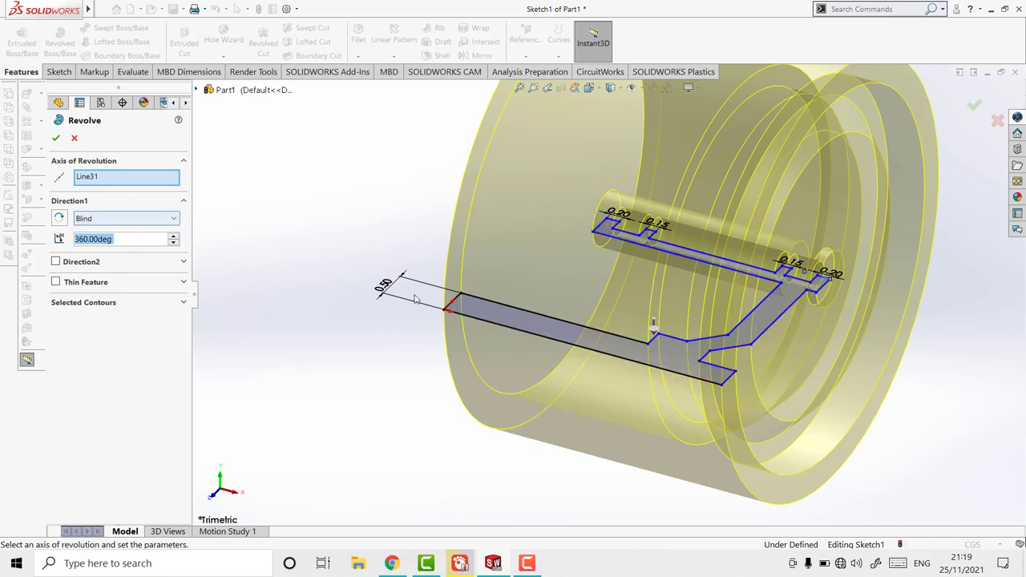
left_click(470, 321)
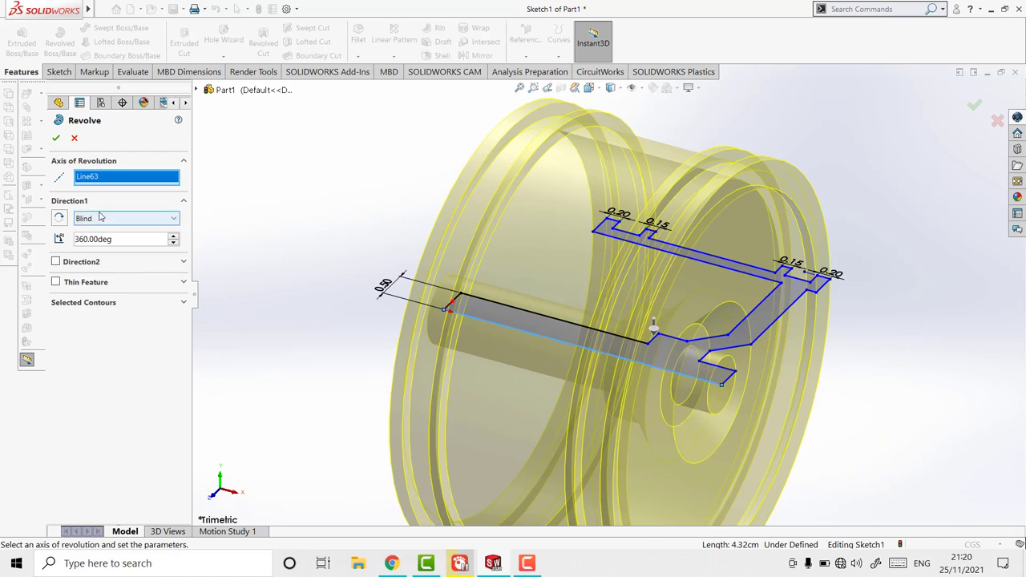
left_click(57, 138)
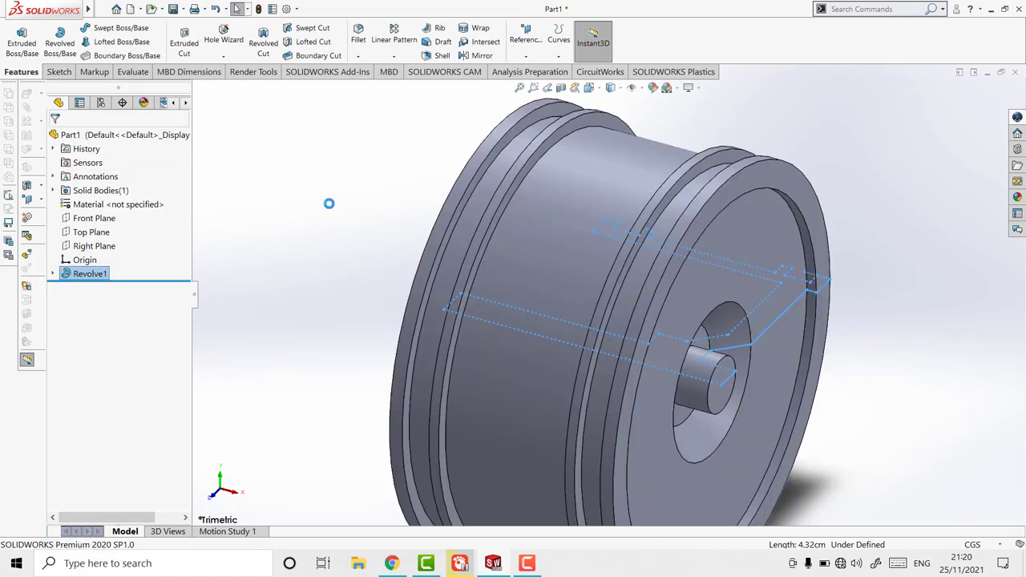
Rotate the view to reveal the wheel's flat end face and select that face.
right_click(395, 247)
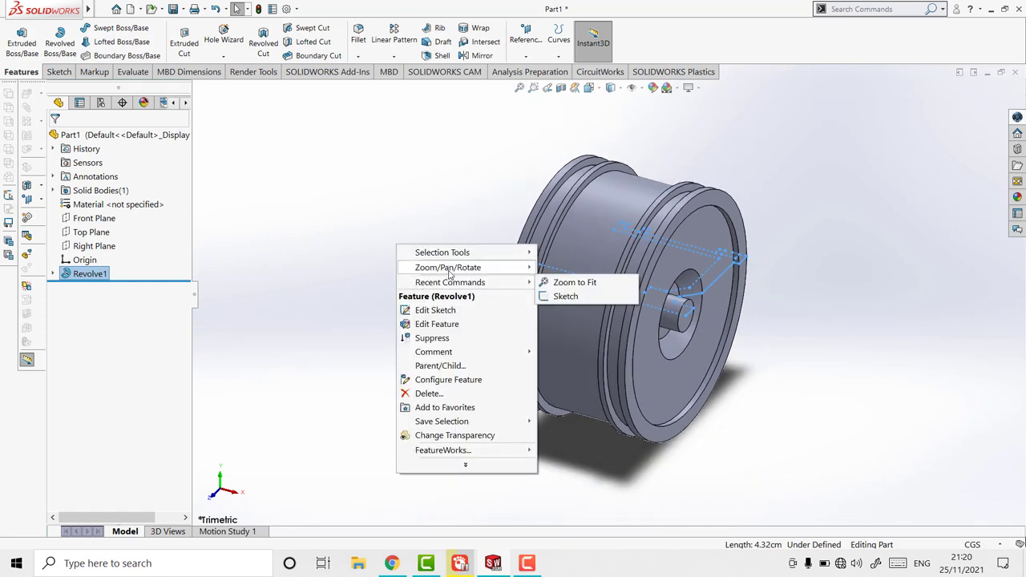
mouse_move(448, 267)
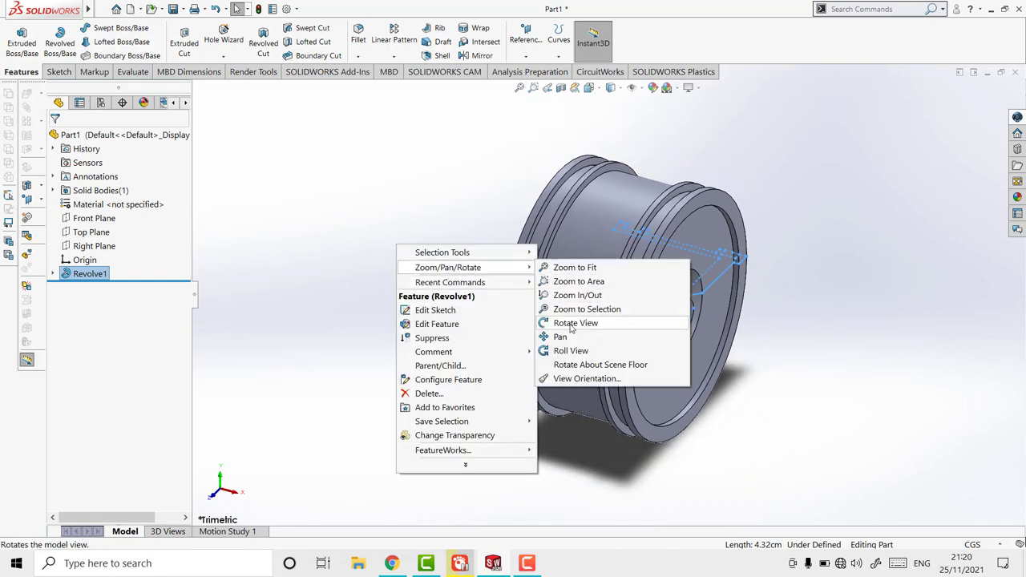
left_click(572, 326)
mouse_move(573, 325)
left_mouse_down()
mouse_move(462, 315)
mouse_move(482, 410)
mouse_move(436, 378)
mouse_move(417, 332)
mouse_move(440, 275)
mouse_move(470, 395)
left_mouse_up()
mouse_move(467, 438)
left_mouse_down()
mouse_move(424, 337)
mouse_move(332, 417)
mouse_move(602, 307)
left_mouse_up()
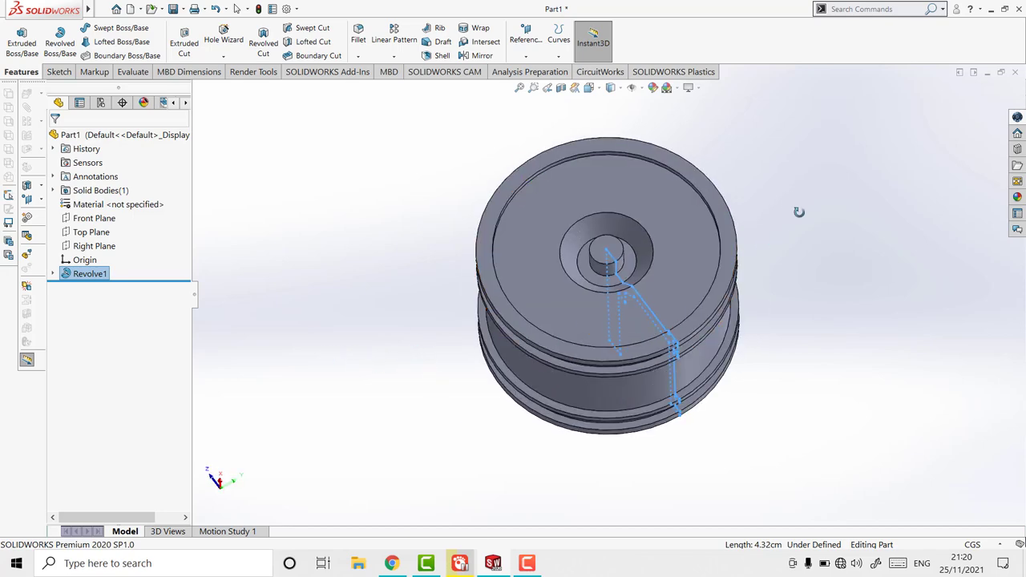
mouse_move(800, 213)
left_mouse_down()
mouse_move(799, 305)
mouse_move(813, 309)
mouse_move(791, 302)
mouse_move(803, 306)
left_mouse_up()
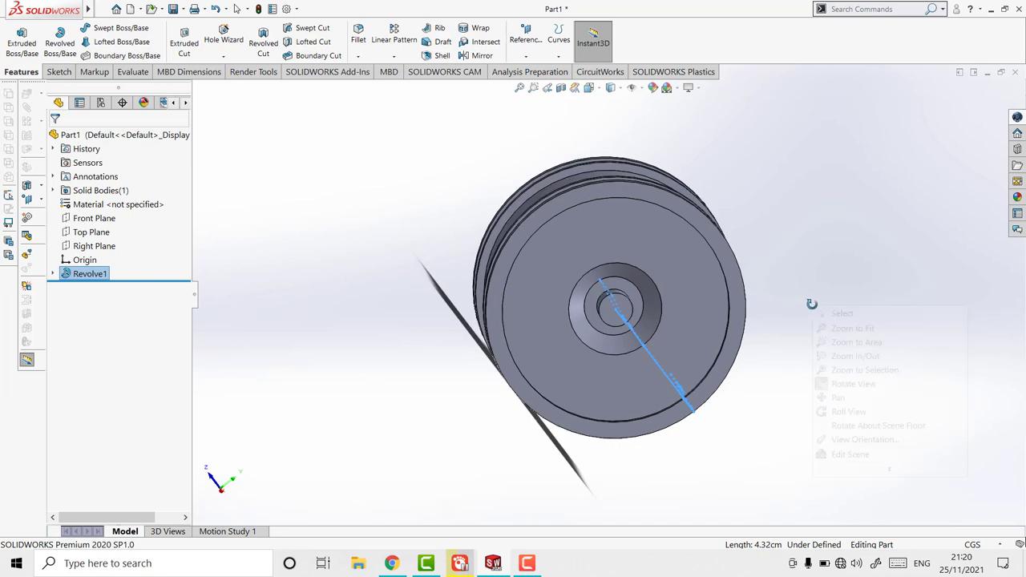
right_click(811, 304)
left_click(830, 312)
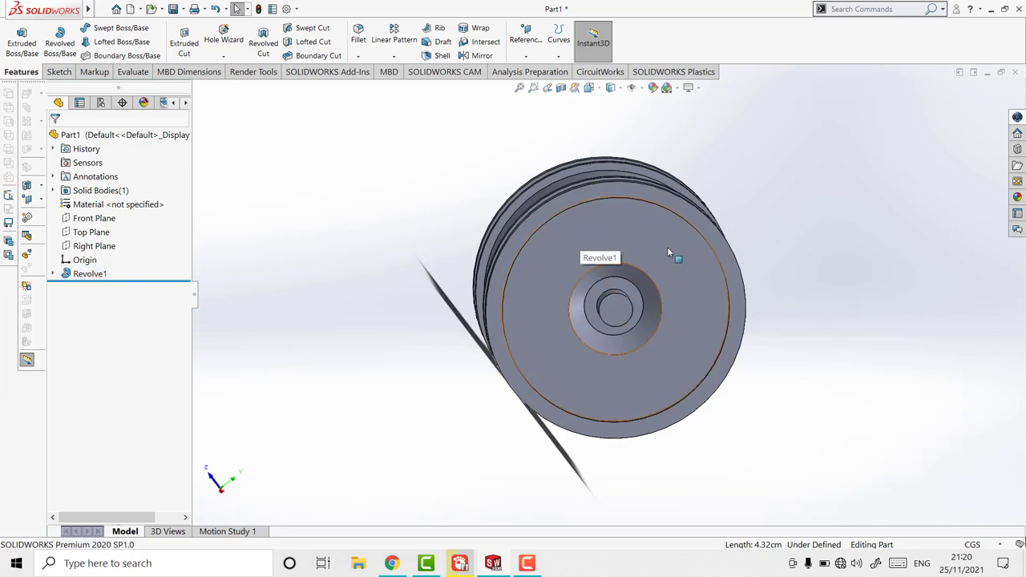
left_click(696, 217)
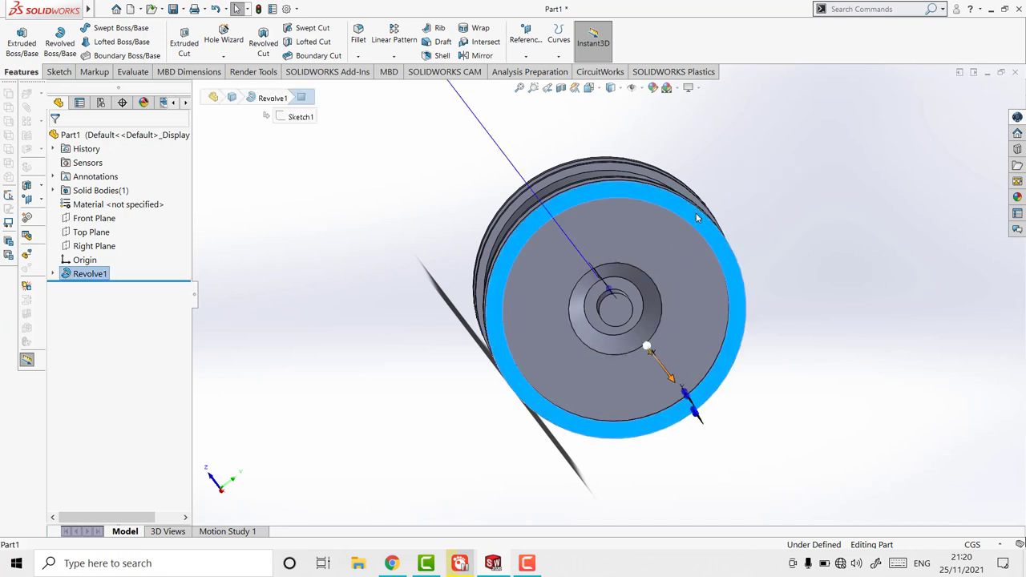
right_click(696, 217)
Start Sketch2 on the wheel's end face and orient the view Normal To it.
left_click(723, 198)
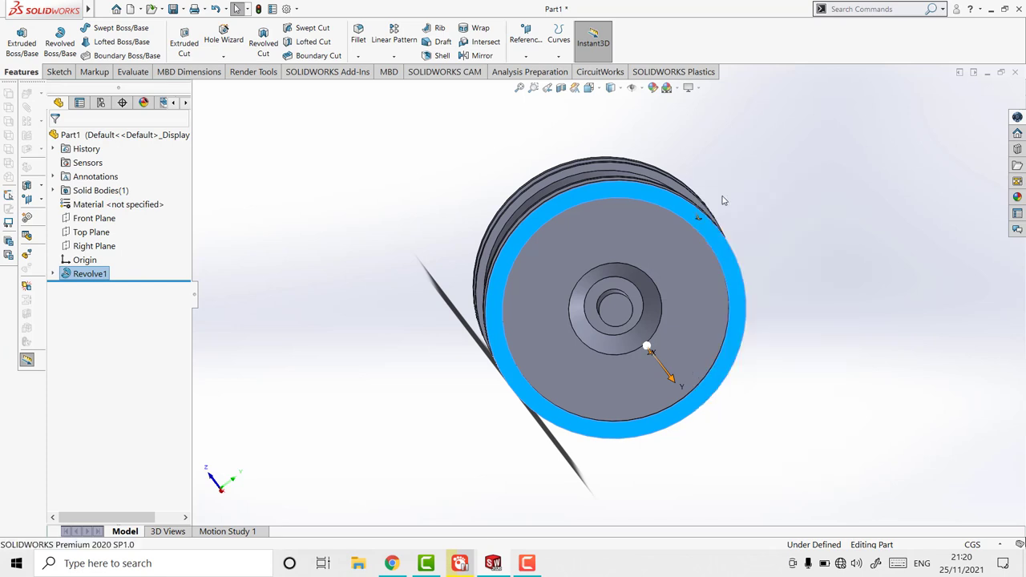
right_click(719, 244)
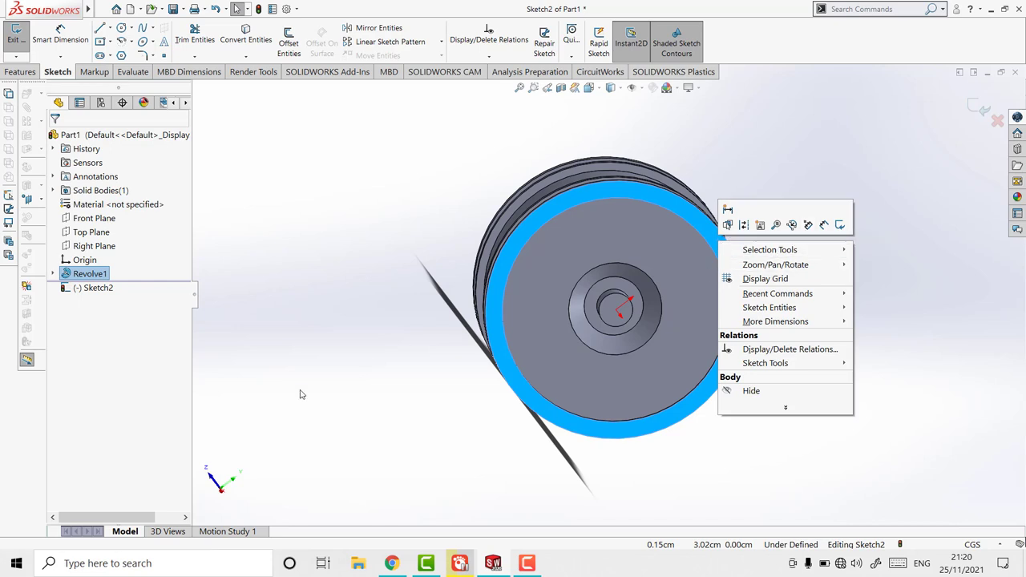
right_click(102, 276)
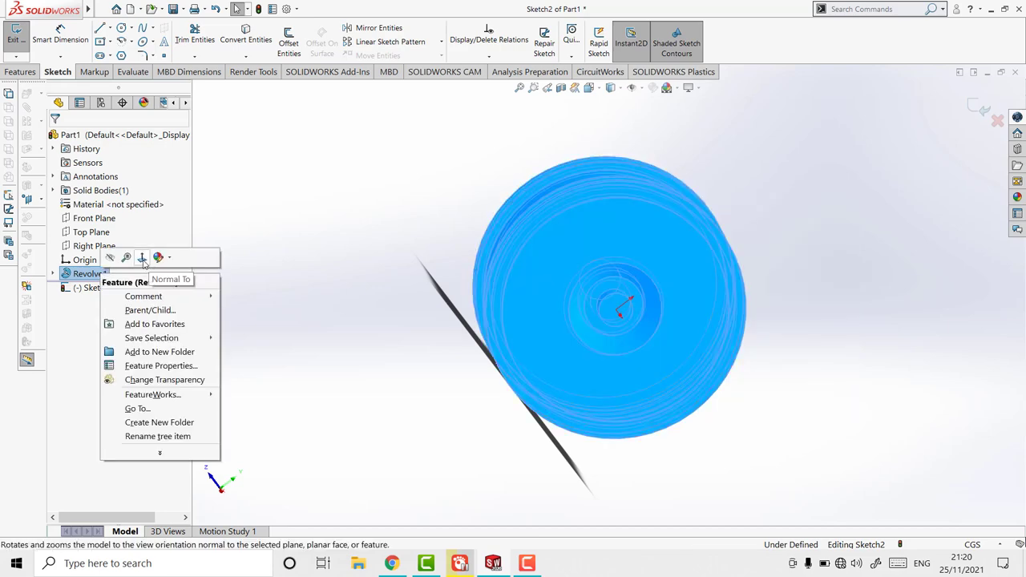
left_click(143, 258)
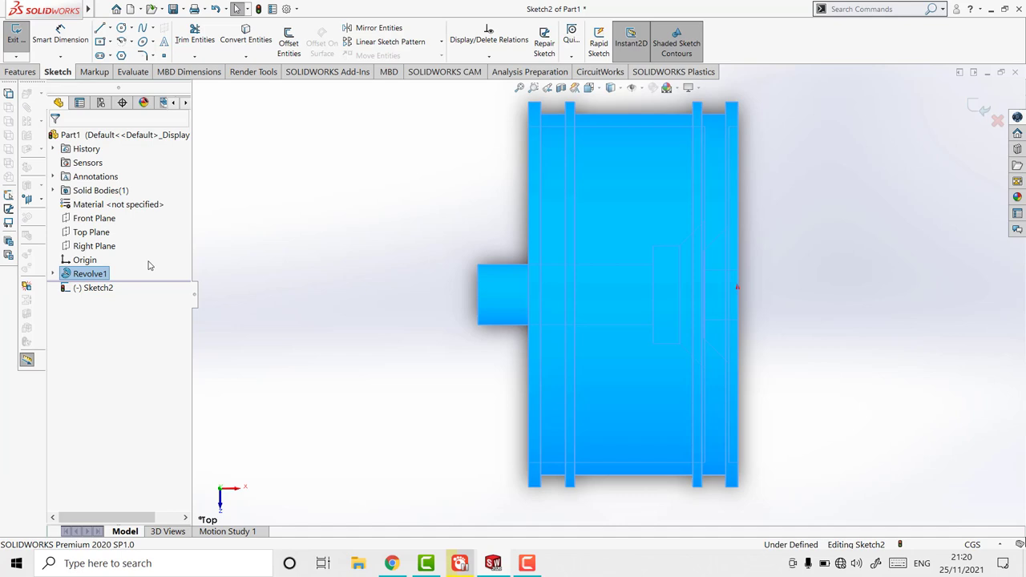
left_click(593, 88)
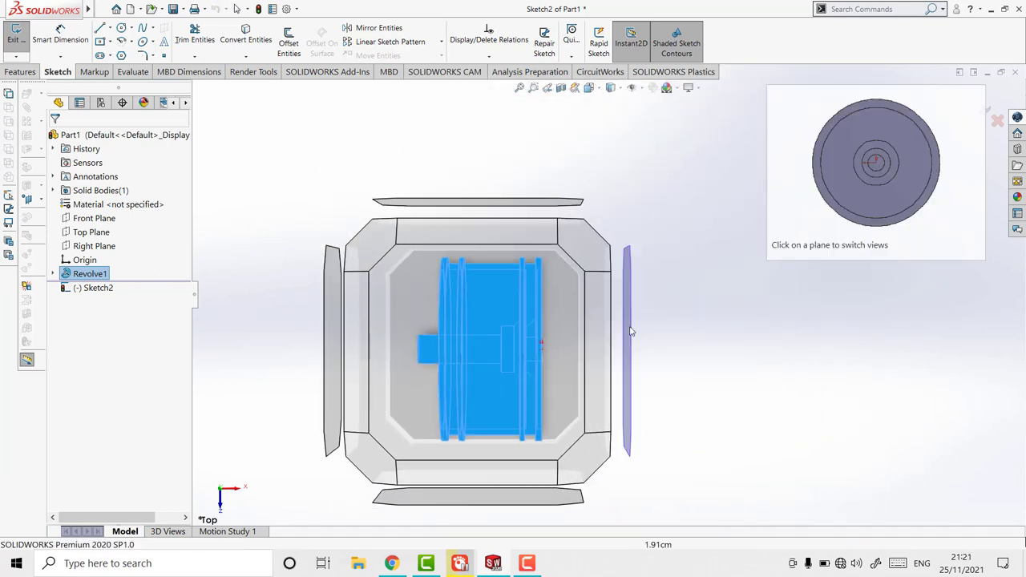
left_click(630, 330)
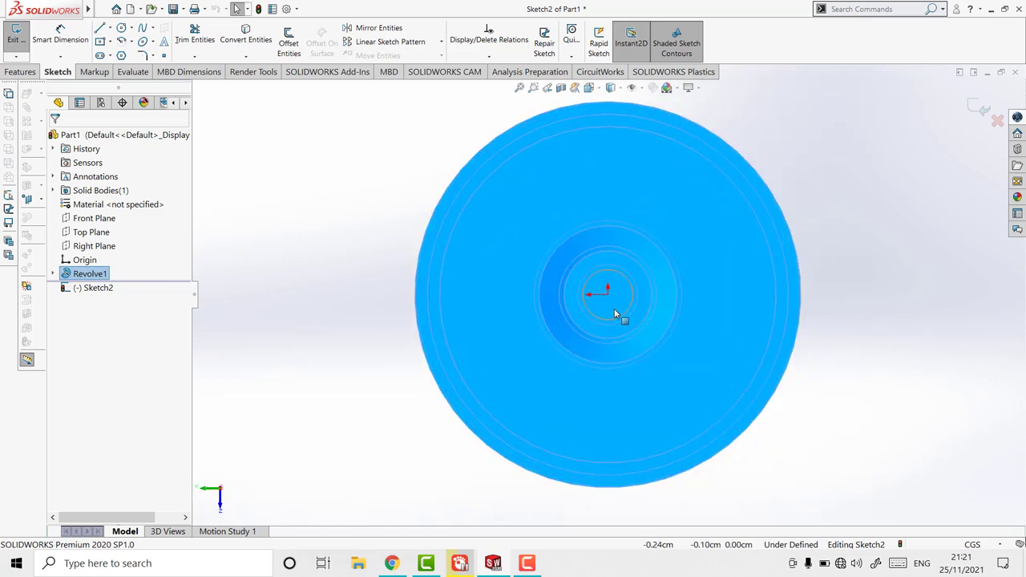
right_click(375, 229)
left_click(391, 237)
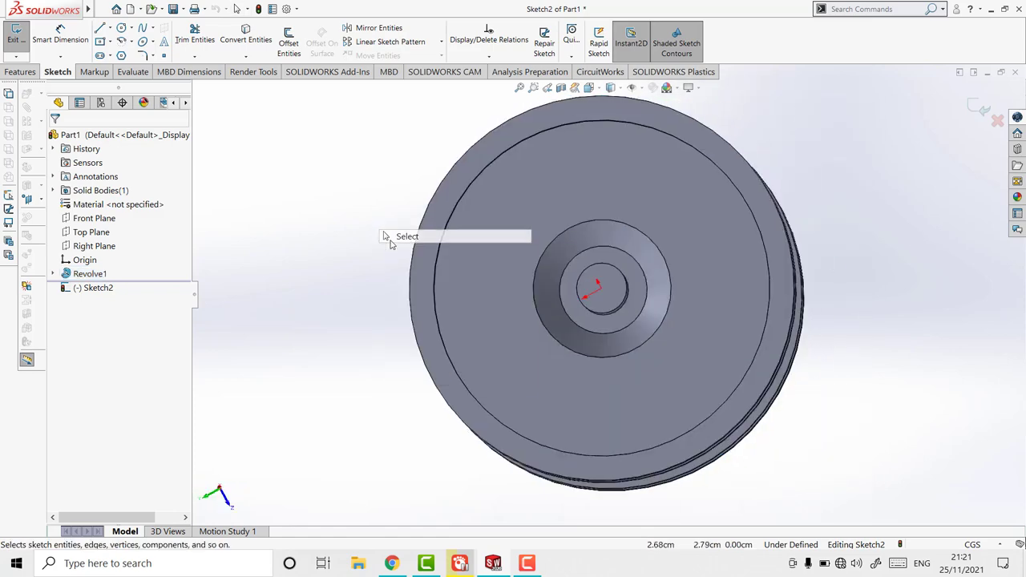
left_click(599, 90)
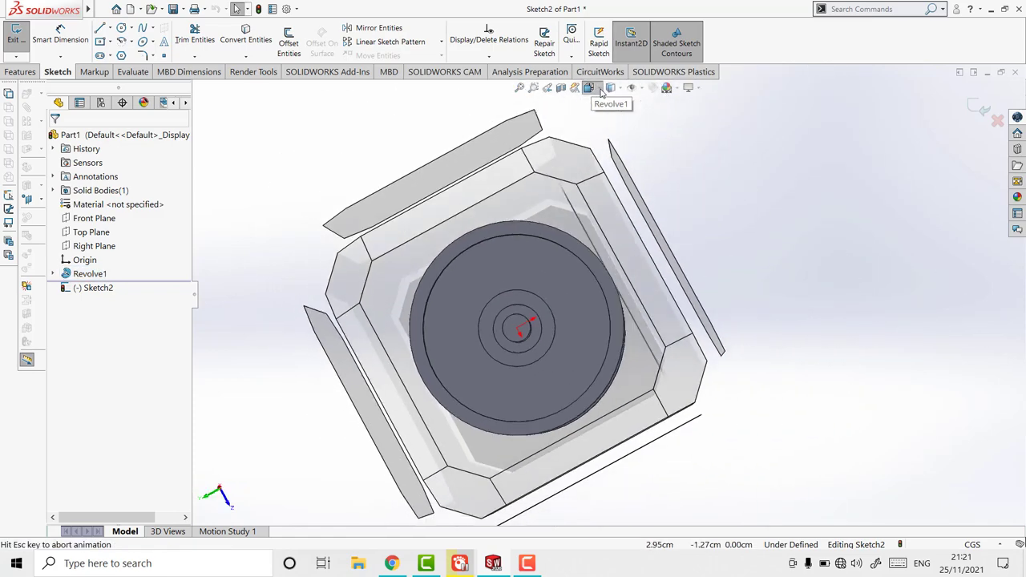
left_click(510, 350)
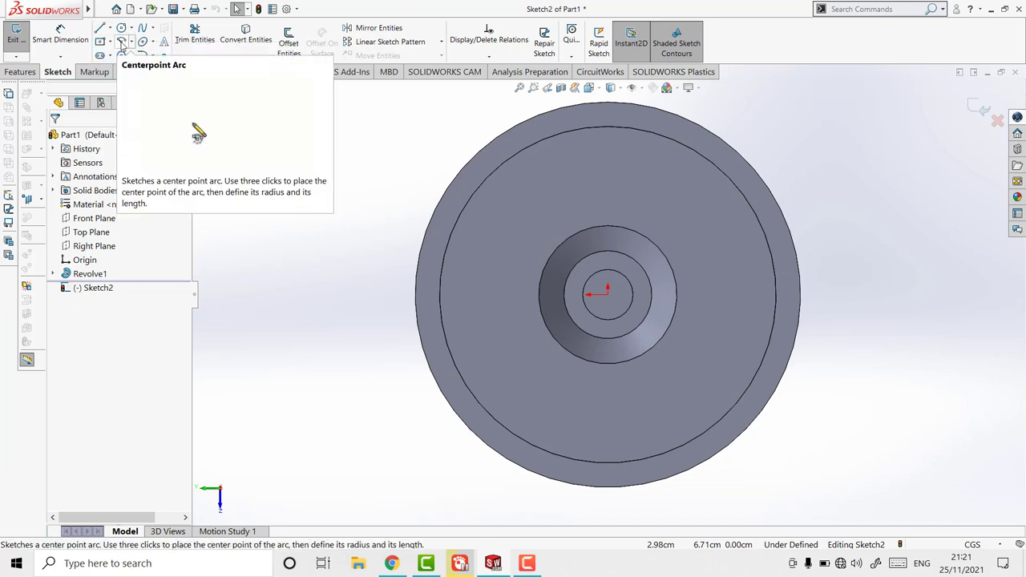
Draw a vertical centerline and a right-slanting centerline from the wheel centre to the rim circle.
left_click(111, 31)
left_click(120, 56)
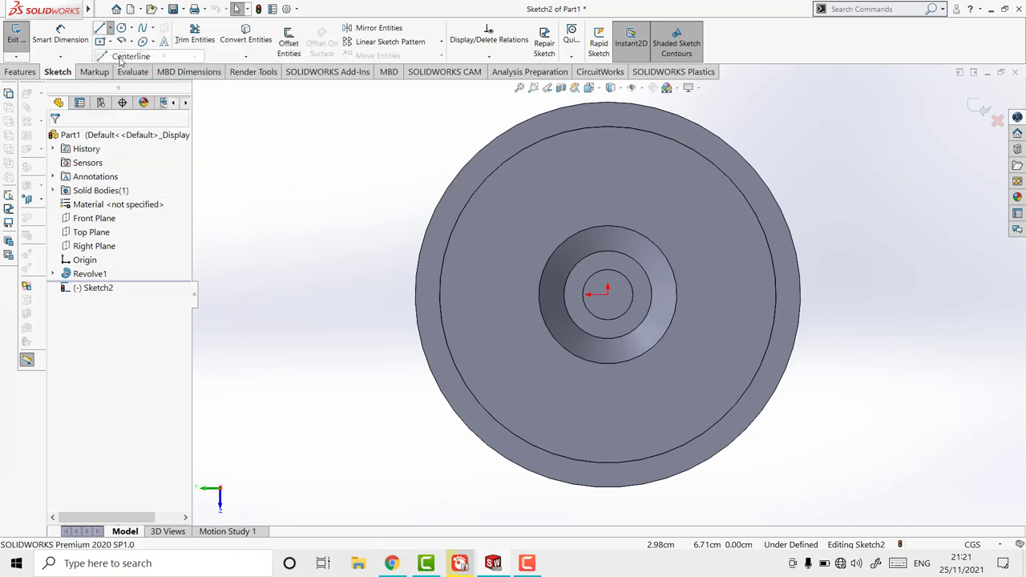
left_click(623, 305)
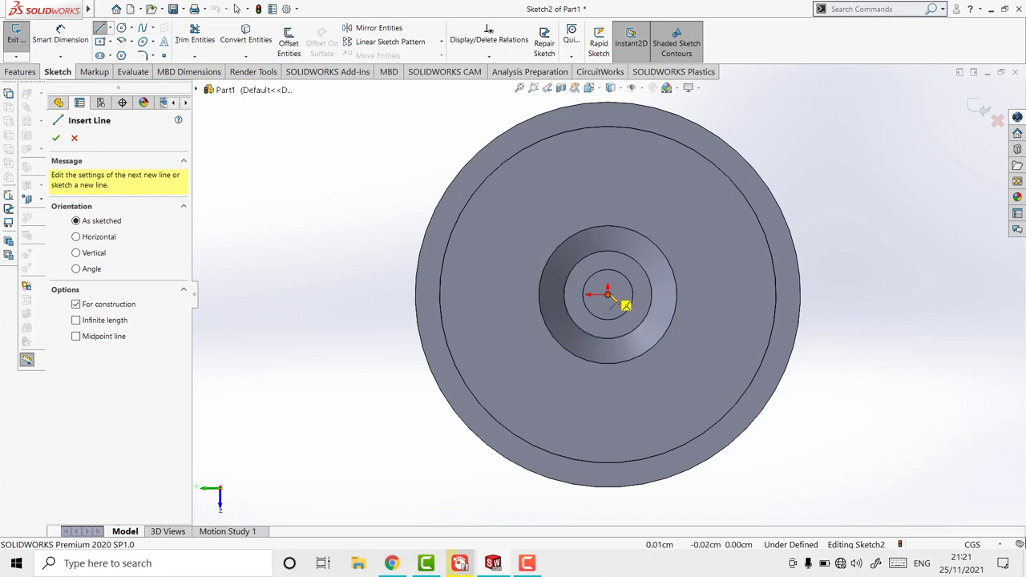
left_click(608, 295)
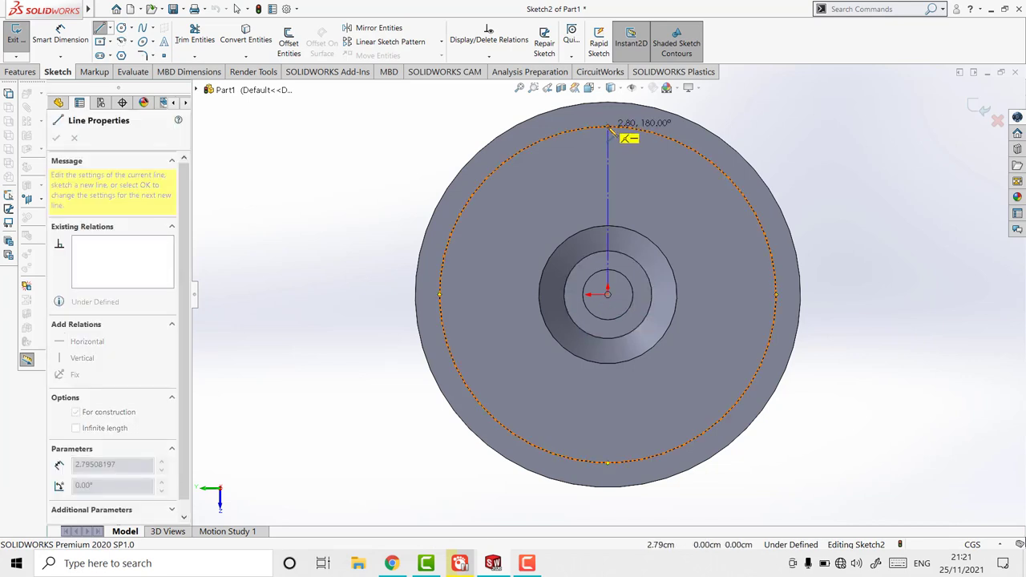
left_click(608, 128)
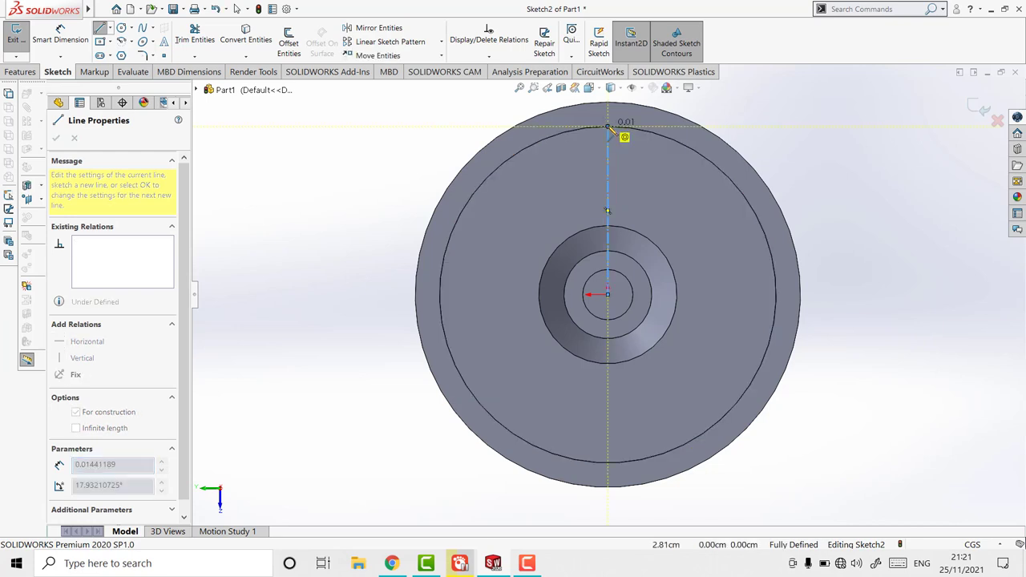
key("Escape")
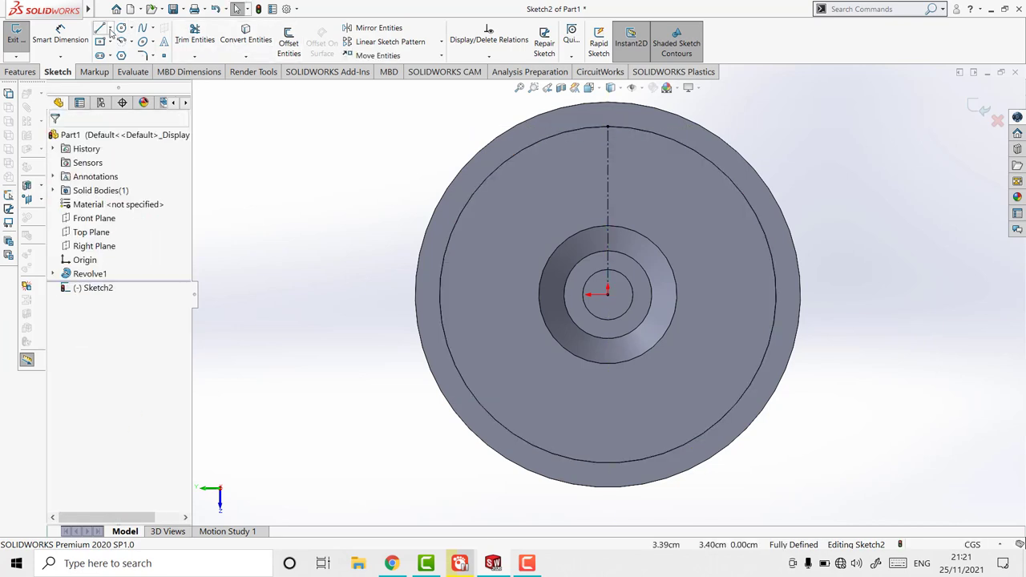
left_click(110, 31)
left_click(132, 54)
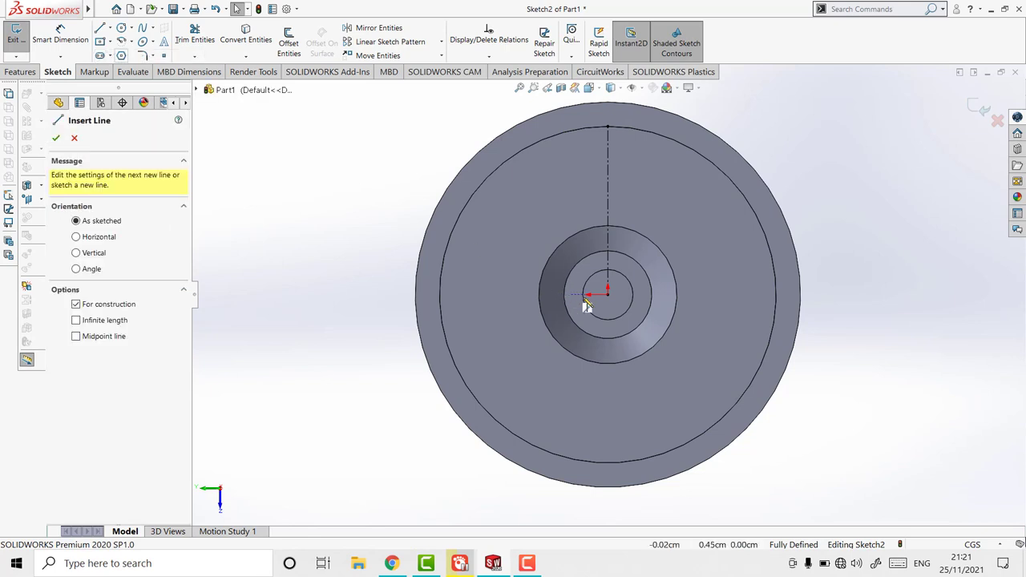
left_click(609, 295)
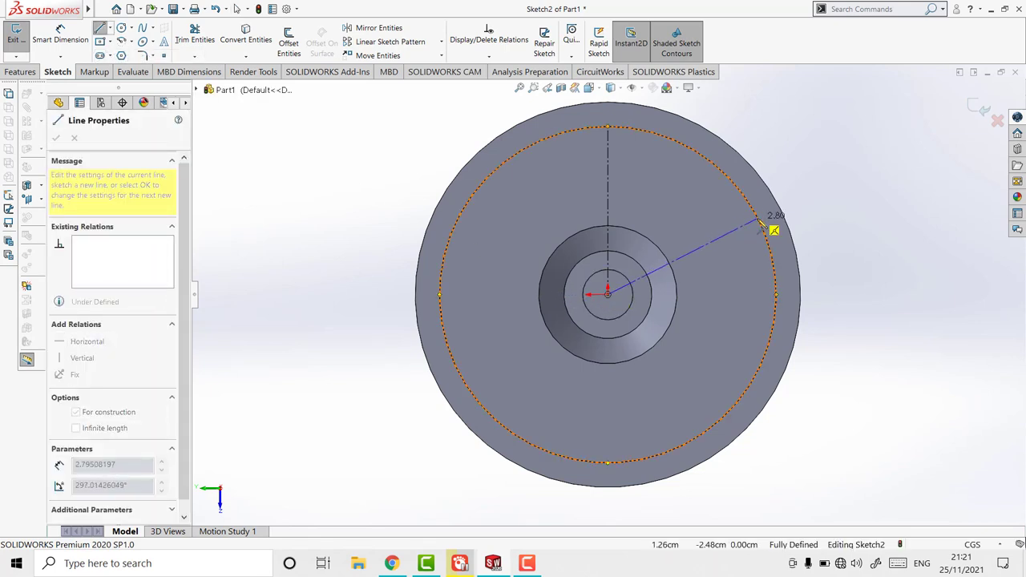
left_click(760, 223)
key("Escape")
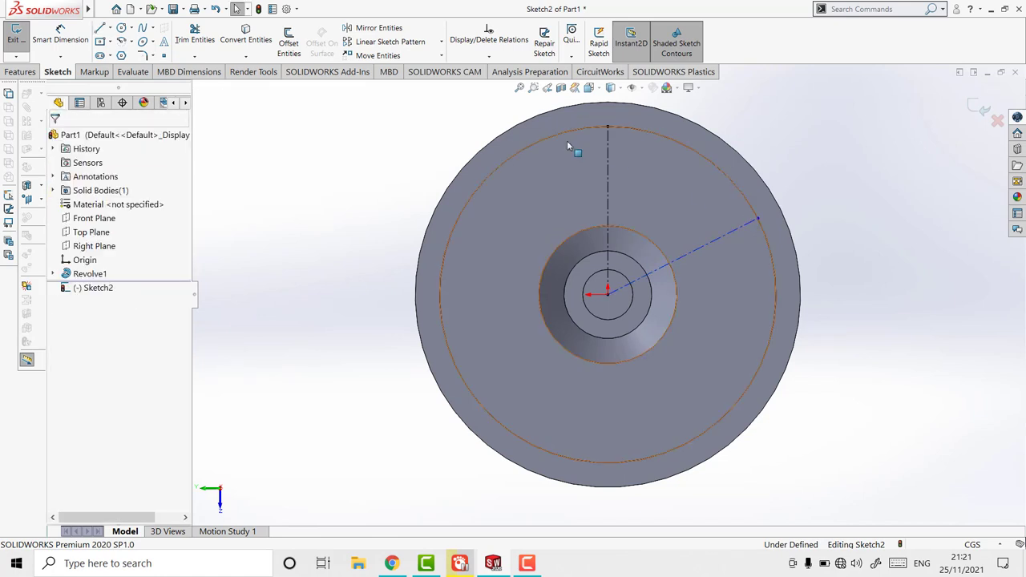
Dimension the angle between the two centerlines to 72°.
left_click(63, 34)
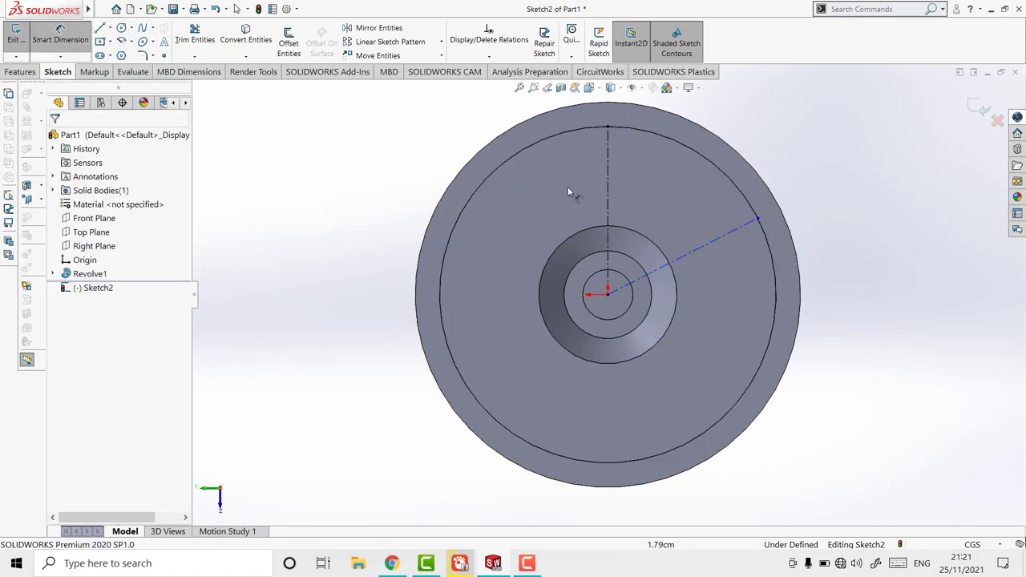
left_click(610, 202)
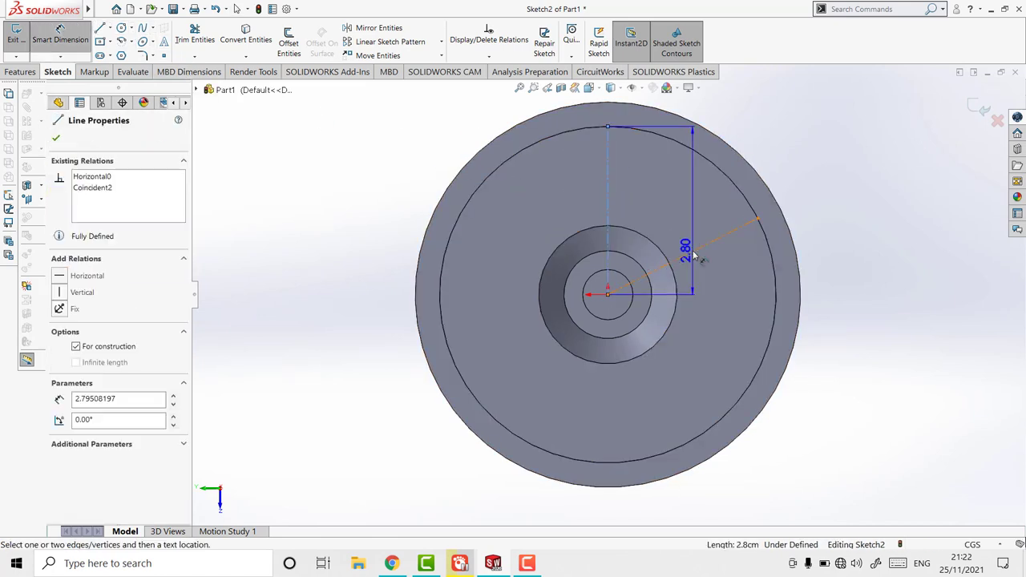
left_click(691, 251)
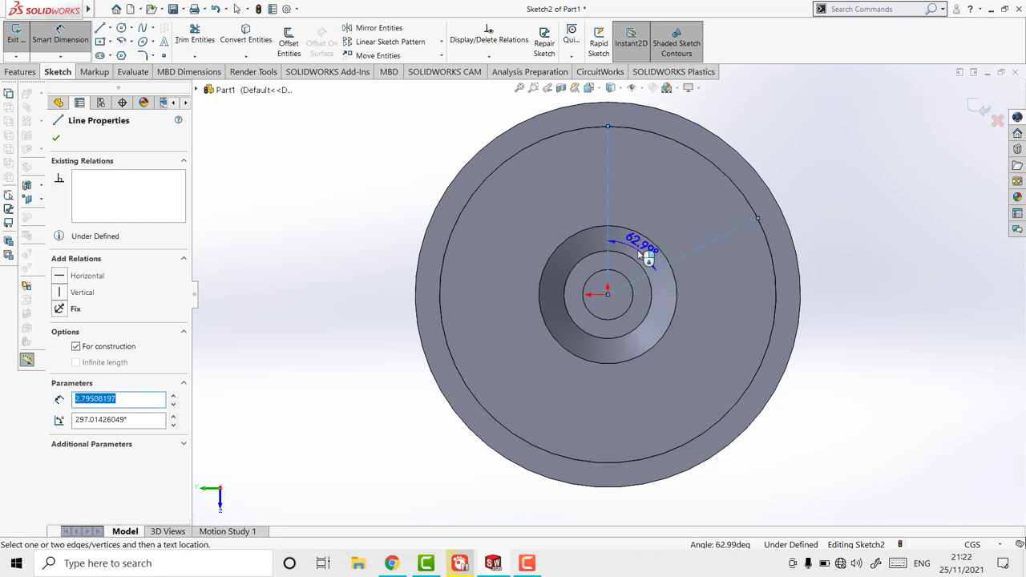
left_click(638, 255)
type("72")
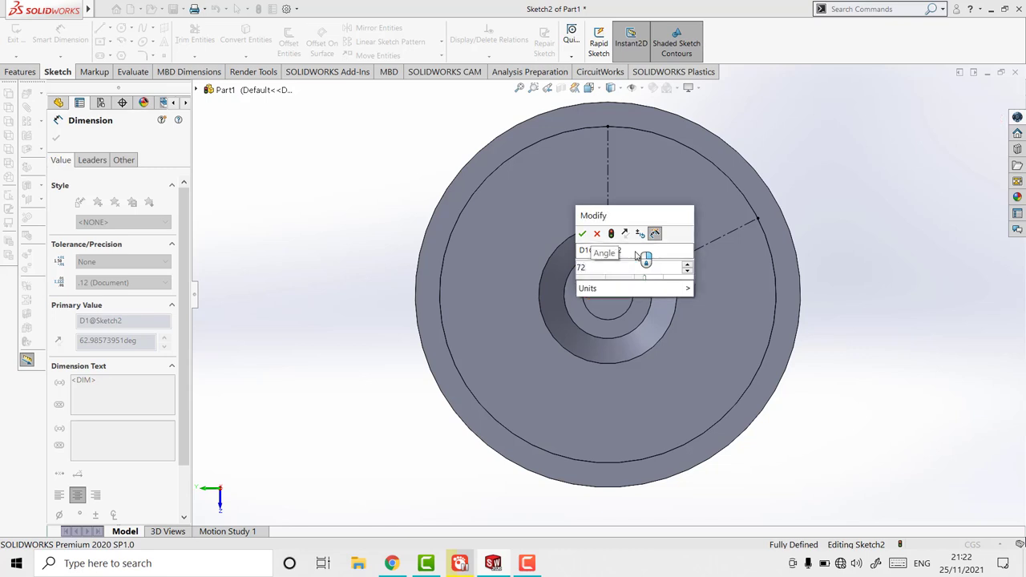
key("Return")
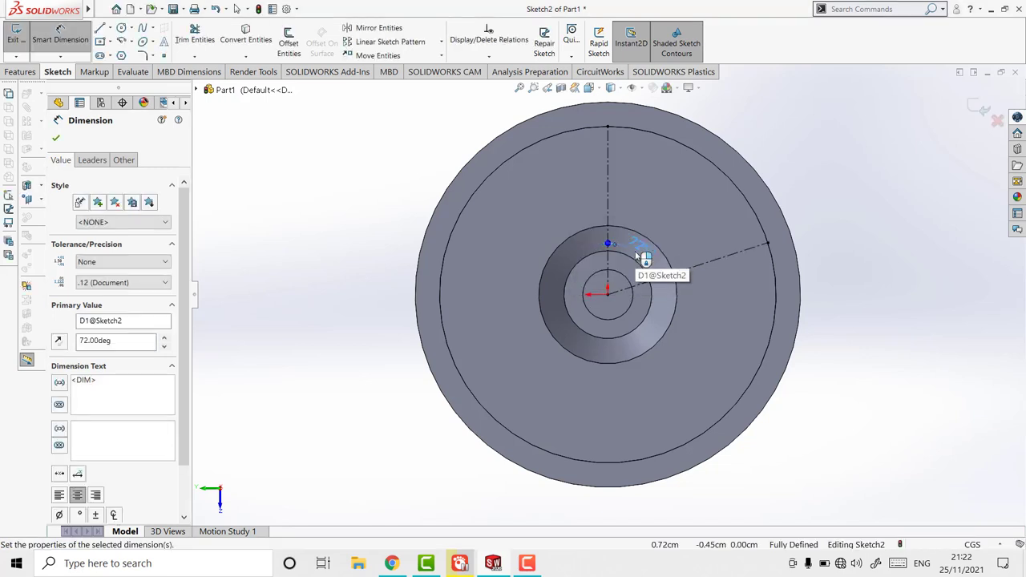
left_click(56, 139)
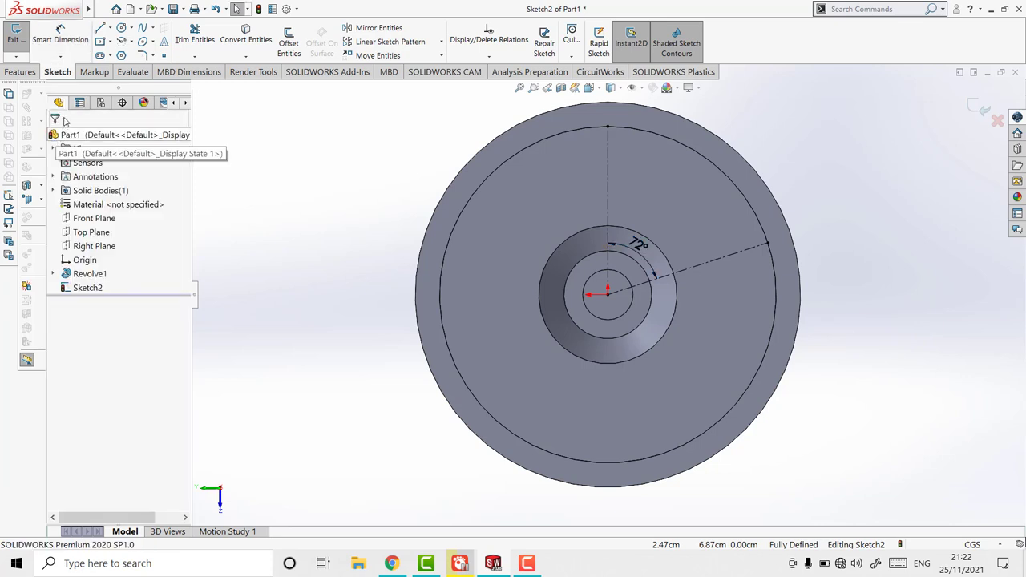
Draw the spoke outline beside the vertical centerline, rounding the corner, out toward the rim.
left_click(111, 29)
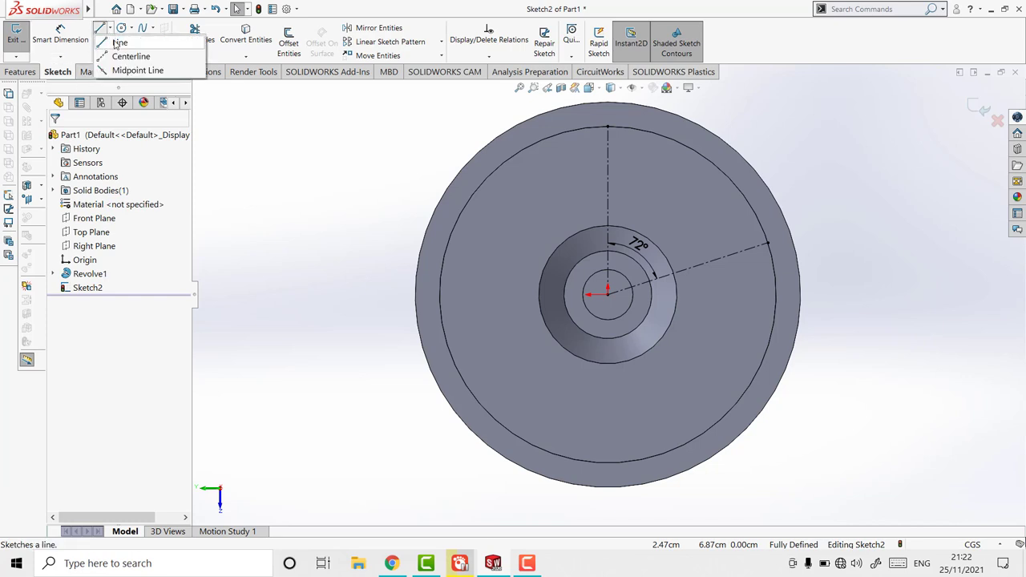
left_click(121, 38)
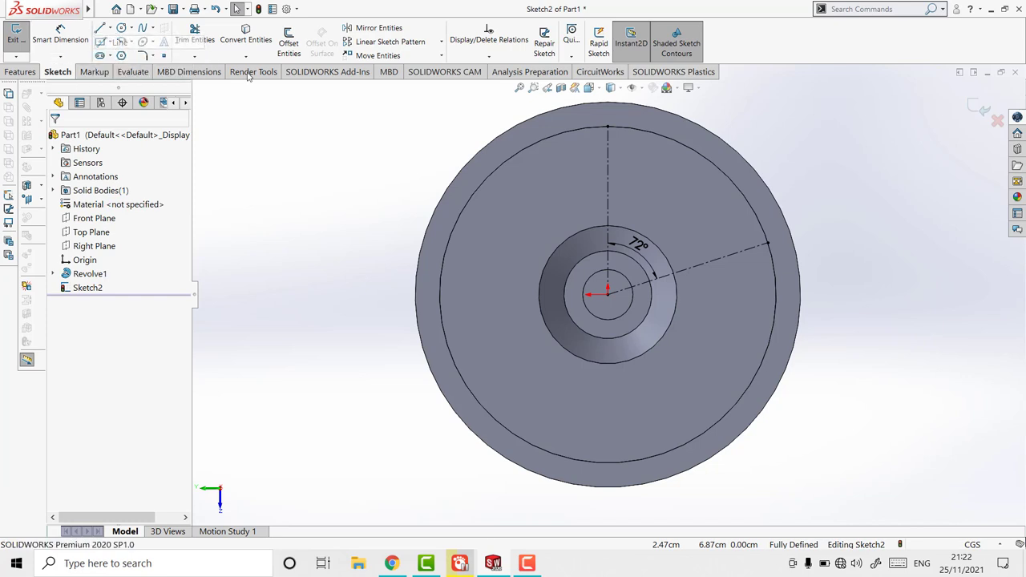
left_click(620, 147)
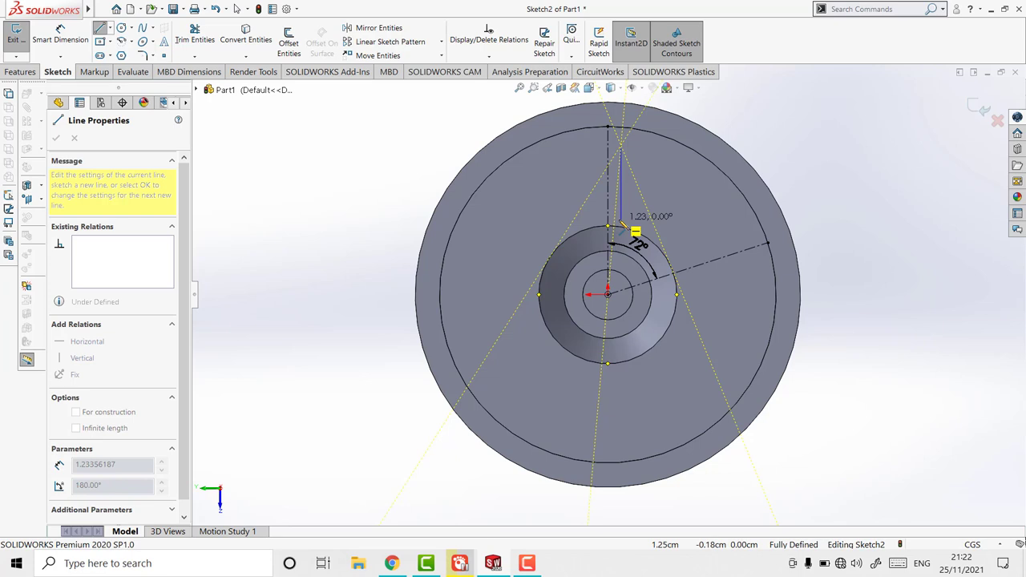
left_click(621, 223)
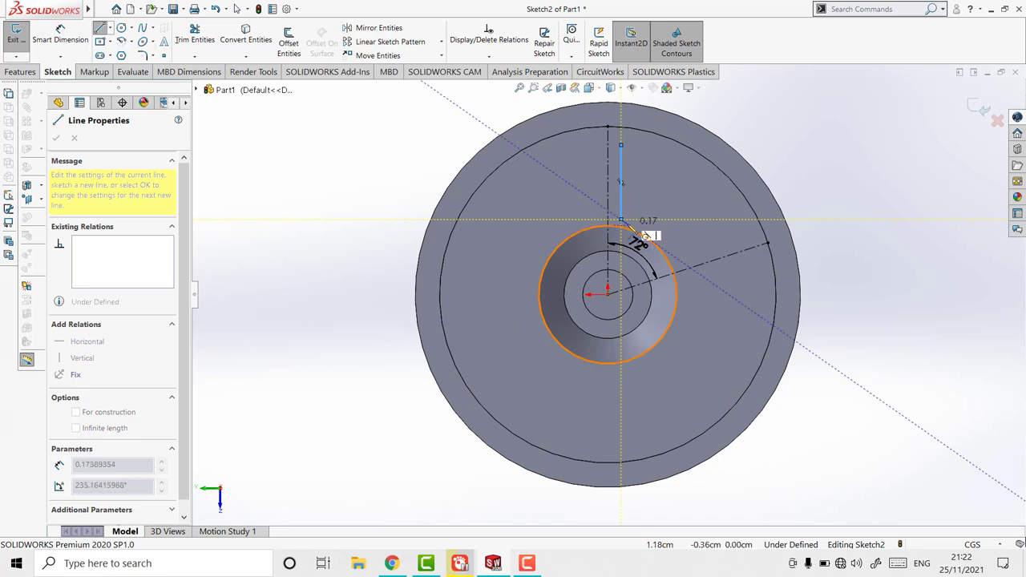
left_click(676, 259)
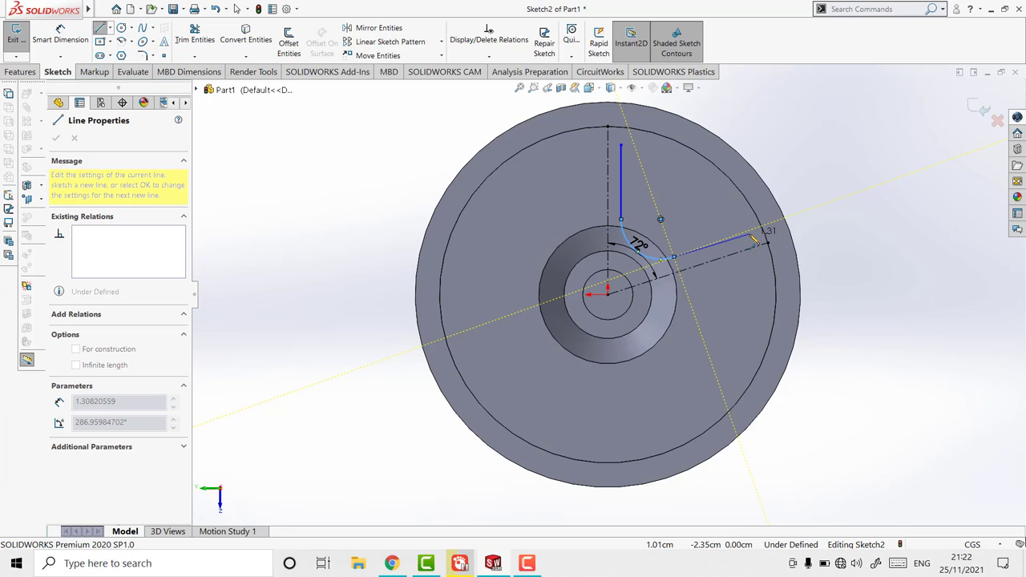
double_click(752, 236)
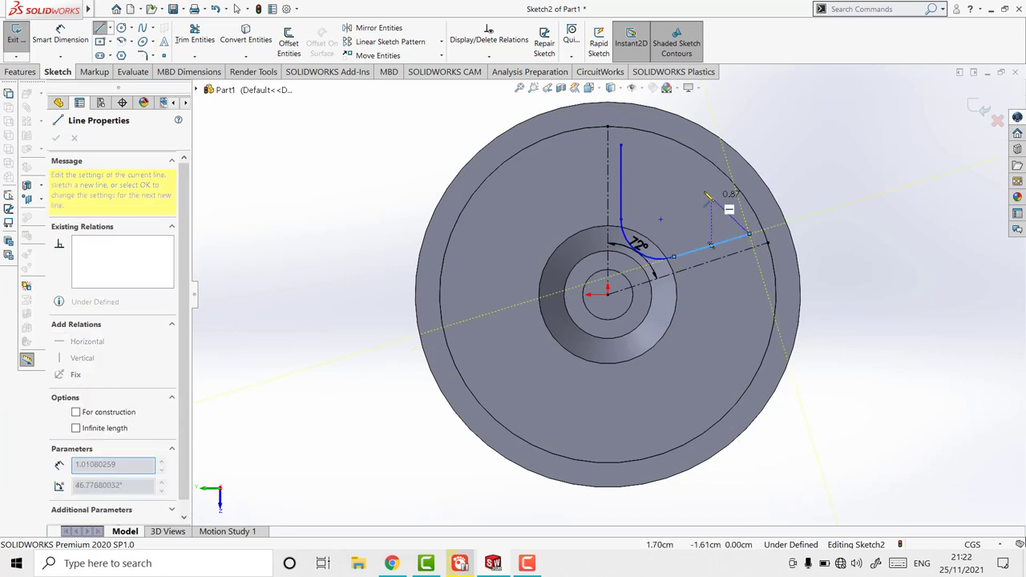
left_click(751, 235)
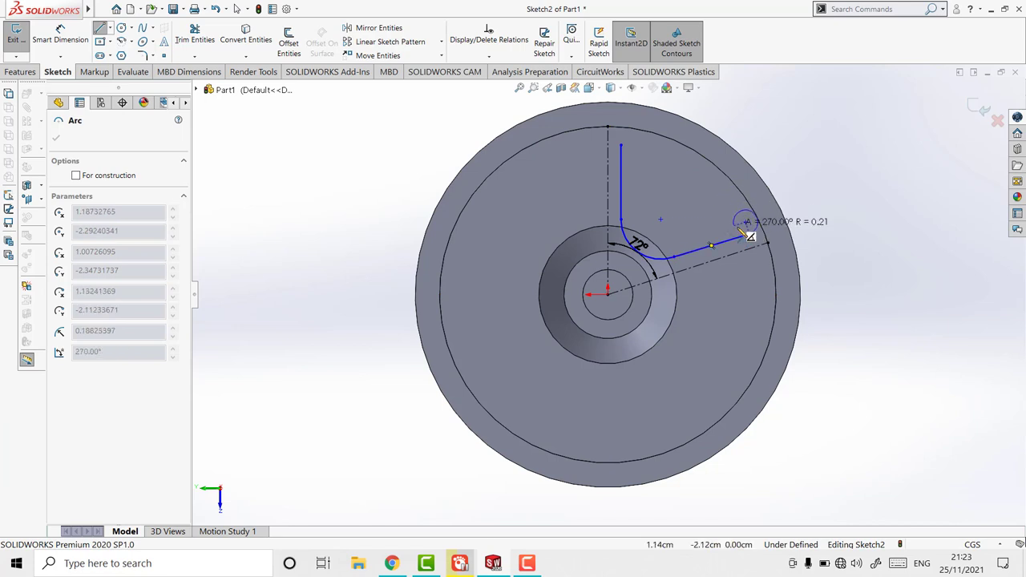
key("Escape")
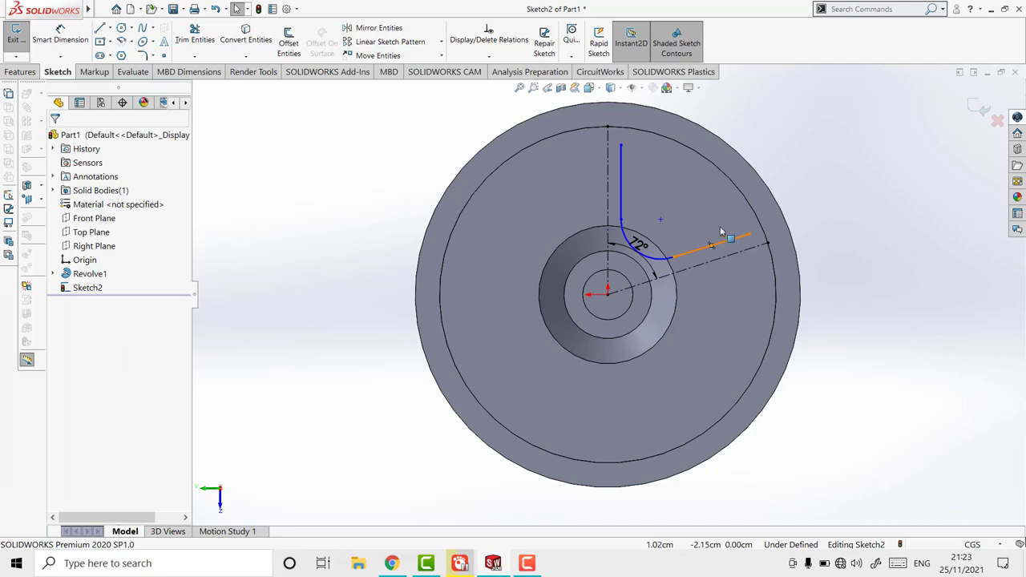
Make the vertical and angled spoke edges parallel to their centerlines.
left_click(63, 42)
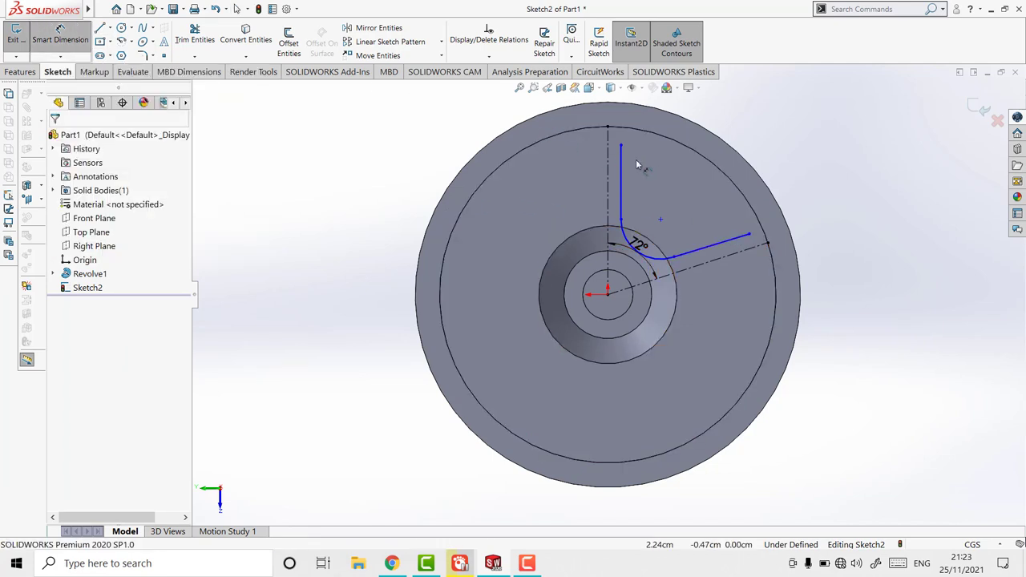
key("Escape")
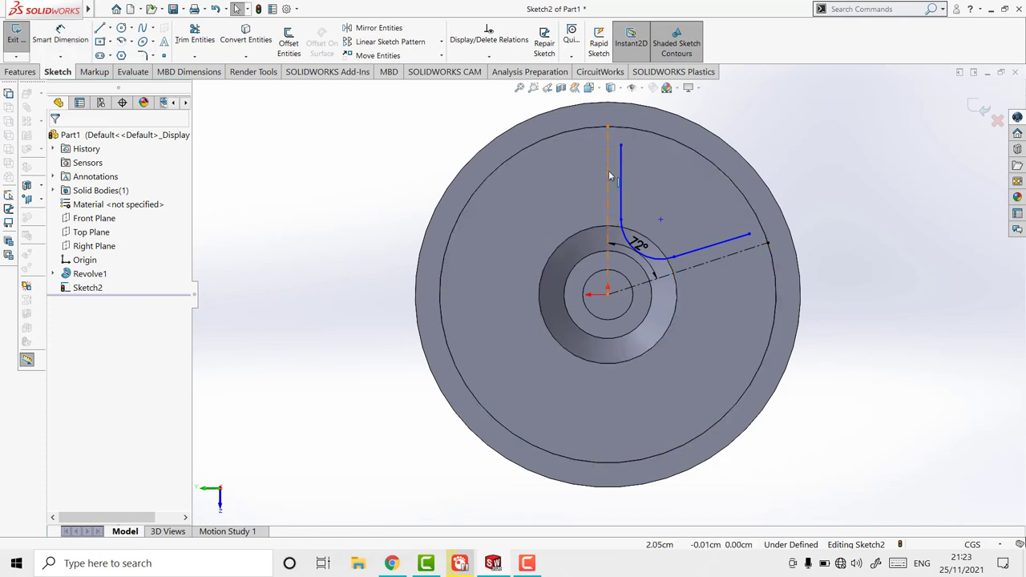
left_click(610, 176)
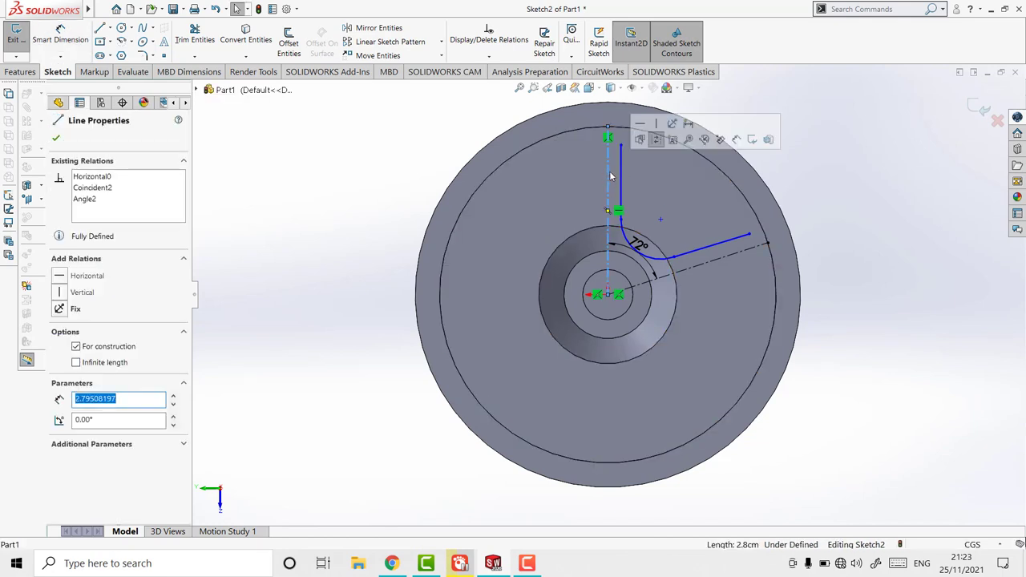
left_click(621, 176, "ctrl")
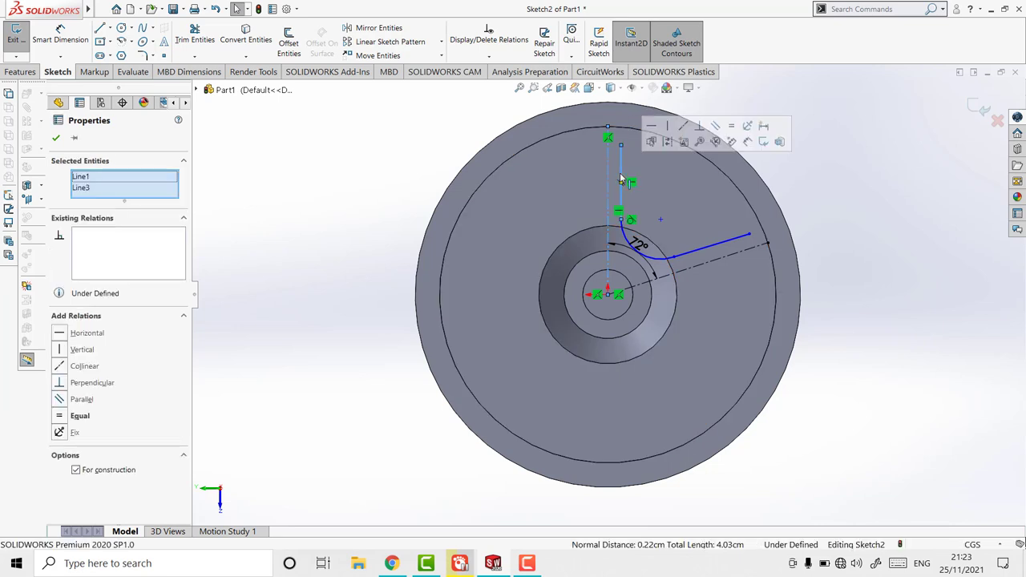
right_click(622, 179)
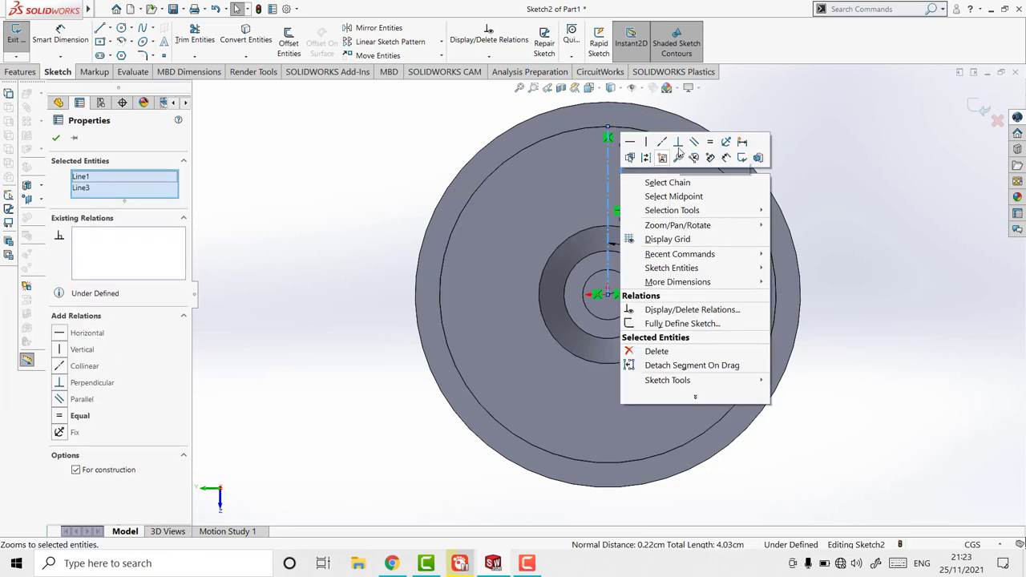
left_click(692, 143)
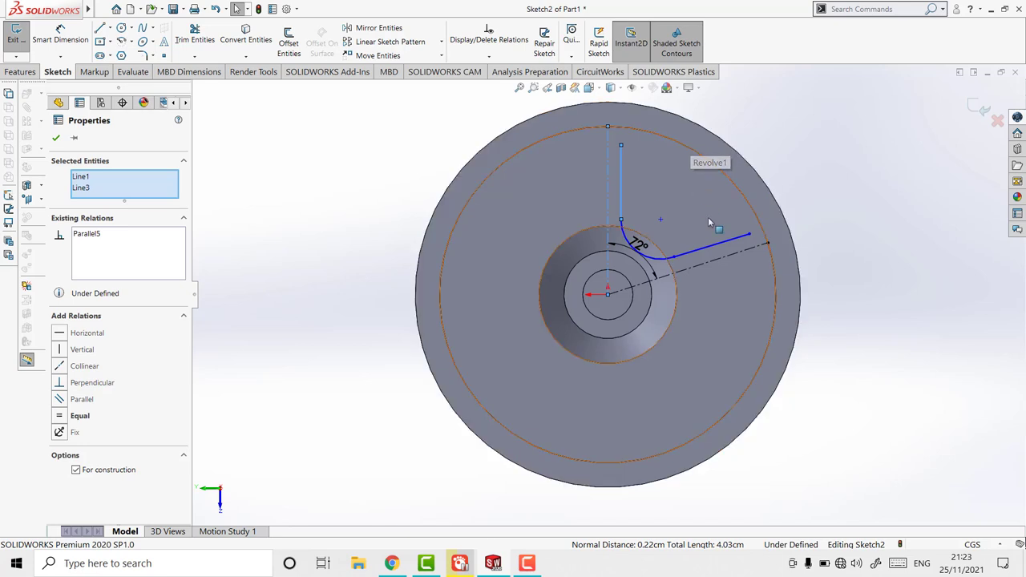
left_click(721, 250)
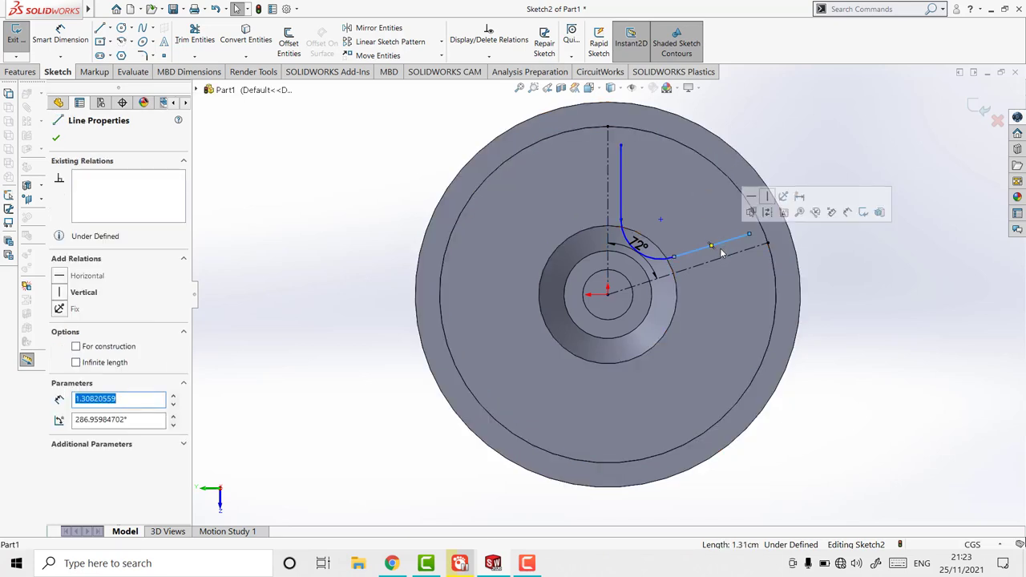
left_click(722, 257, "ctrl")
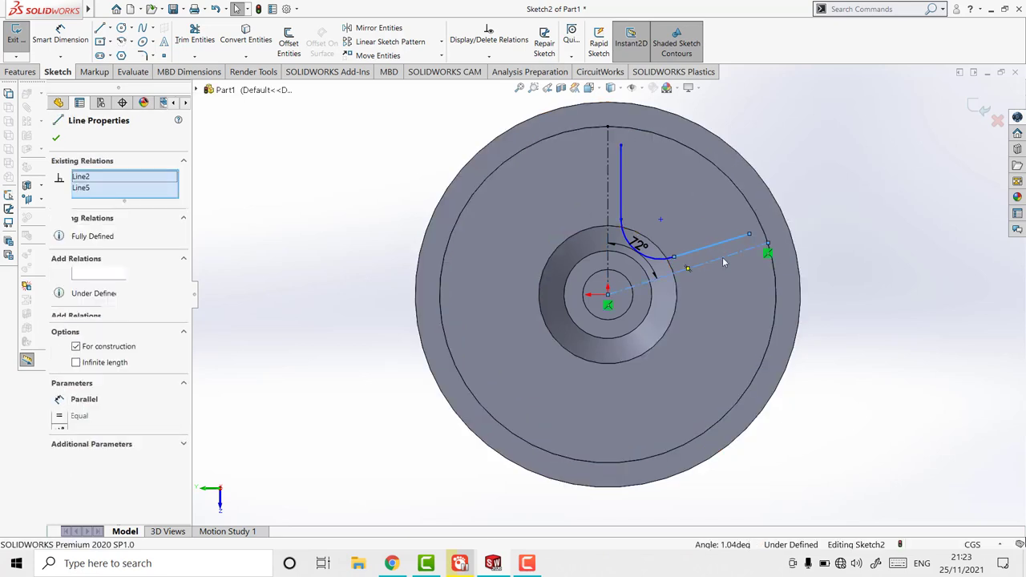
right_click(722, 261)
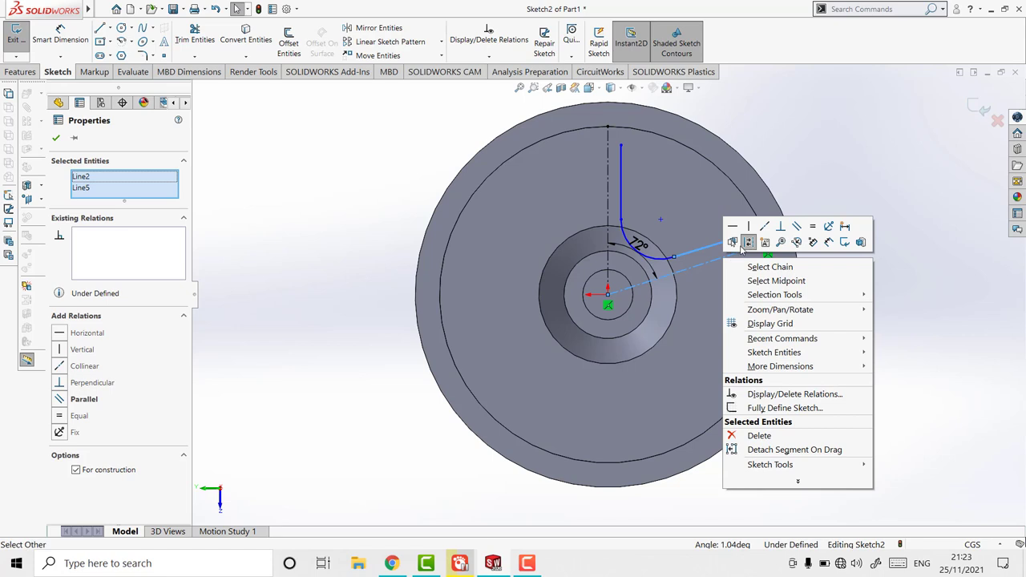
left_click(798, 231)
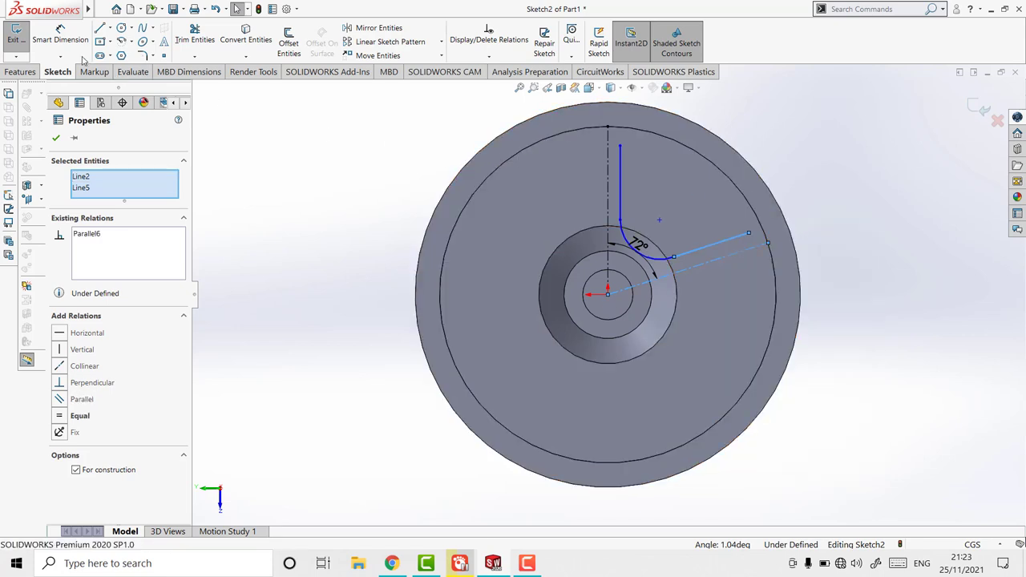
Dimension each spoke edge 0.40 cm from its centerline.
left_click(60, 36)
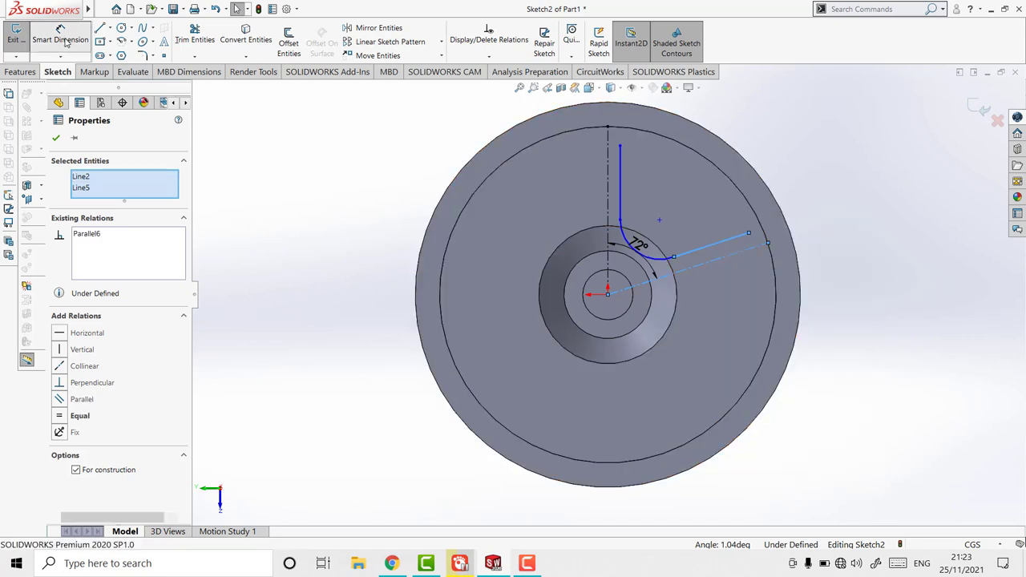
left_click(619, 180)
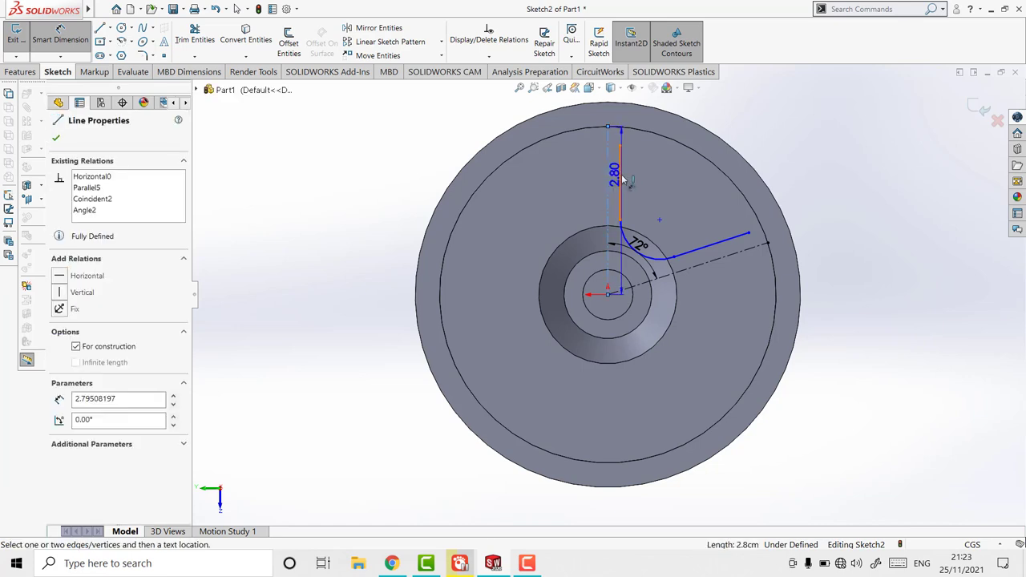
left_click(609, 178)
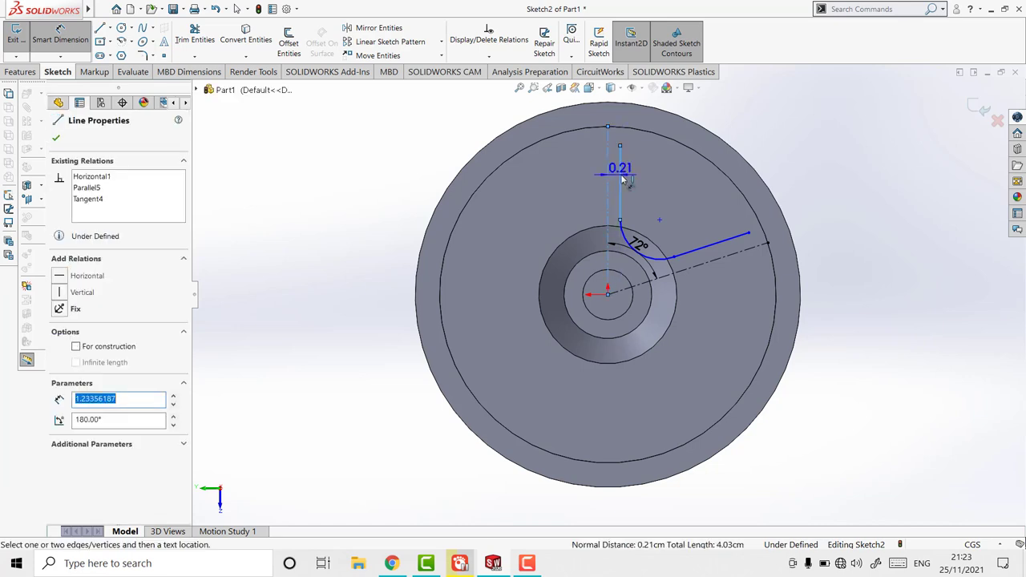
left_click(576, 176)
type("0.4")
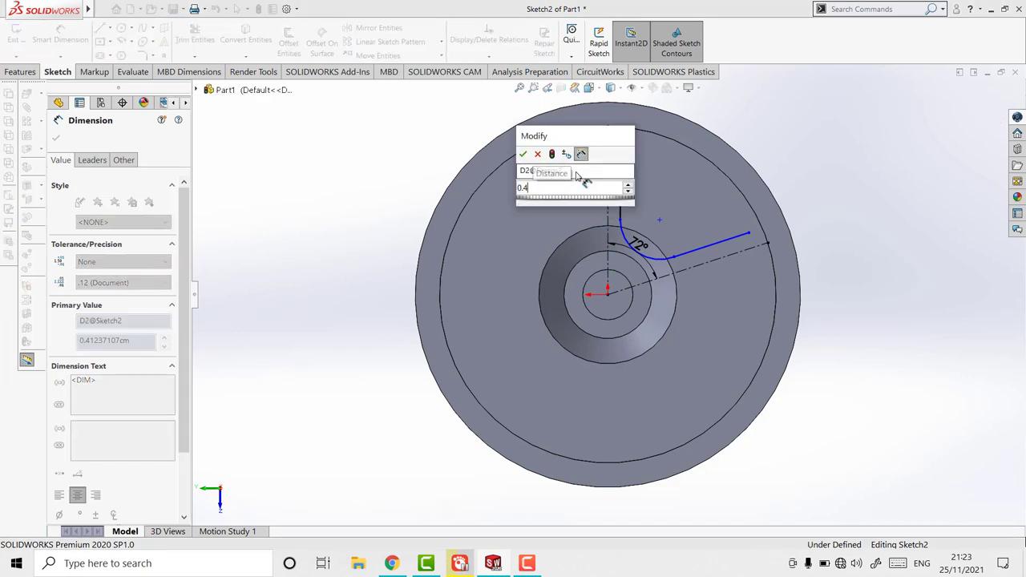
key("Return")
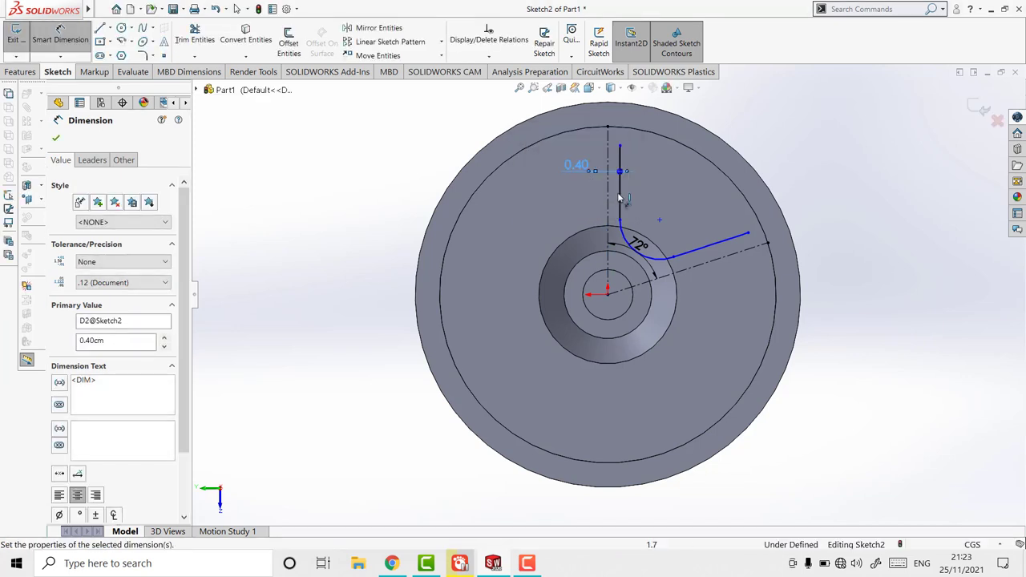
left_click(731, 243)
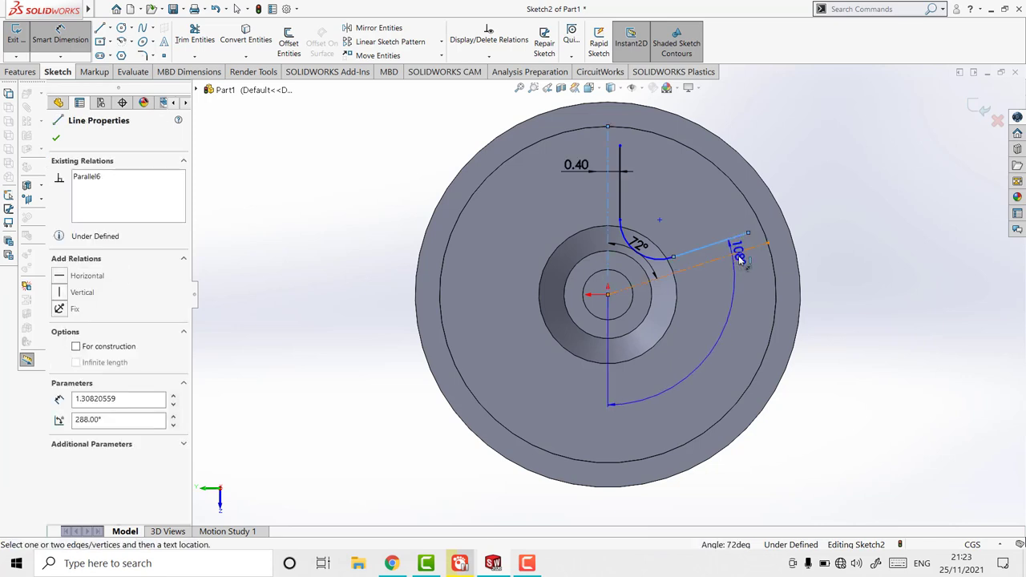
left_click(734, 255)
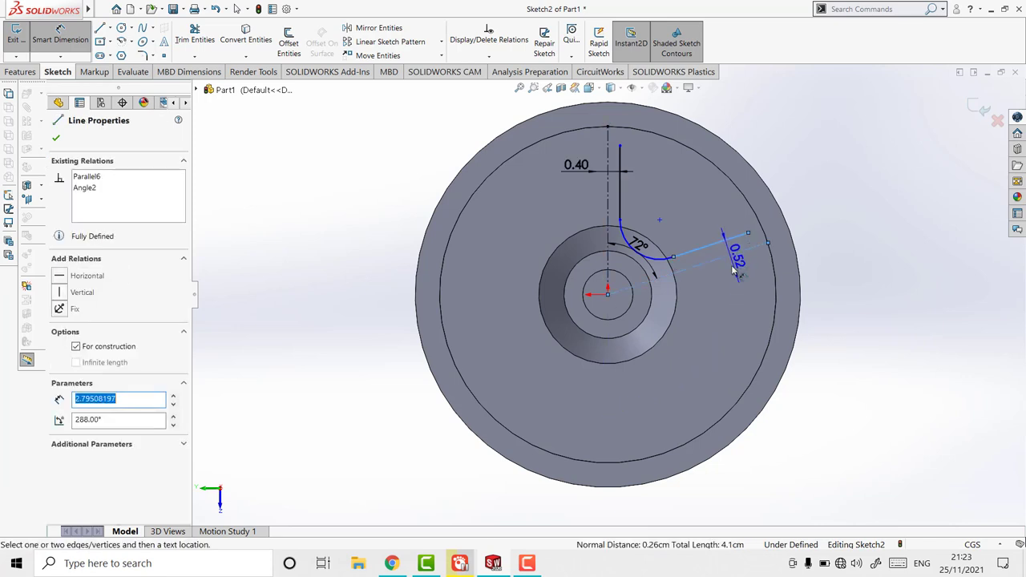
left_click(738, 277)
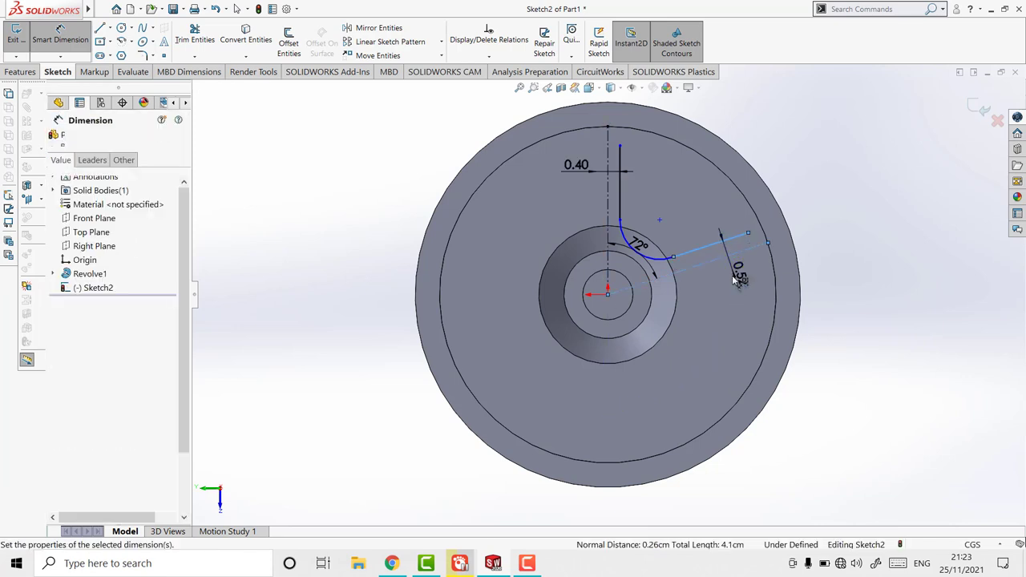
type("0.")
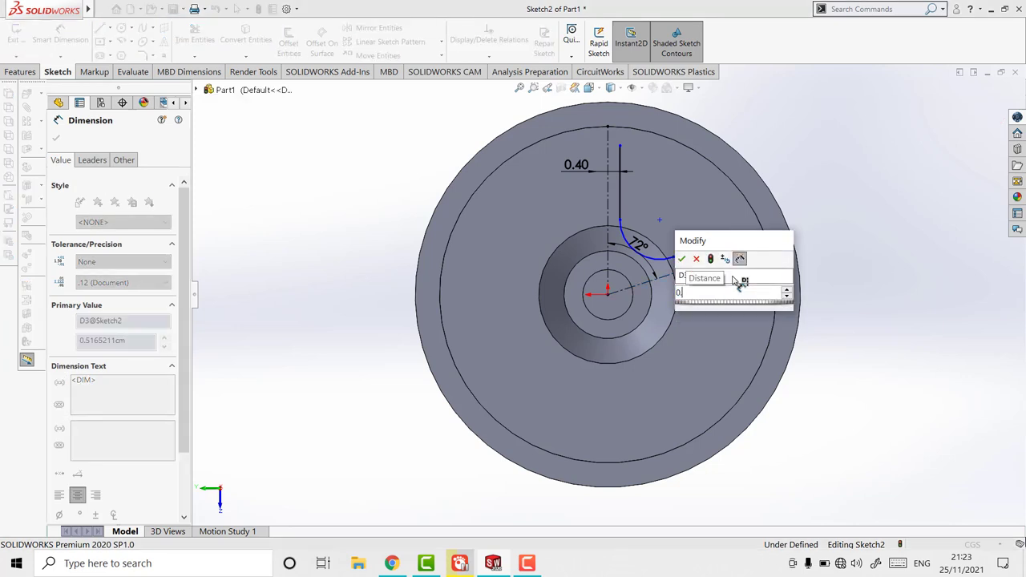
type("4")
key("Return")
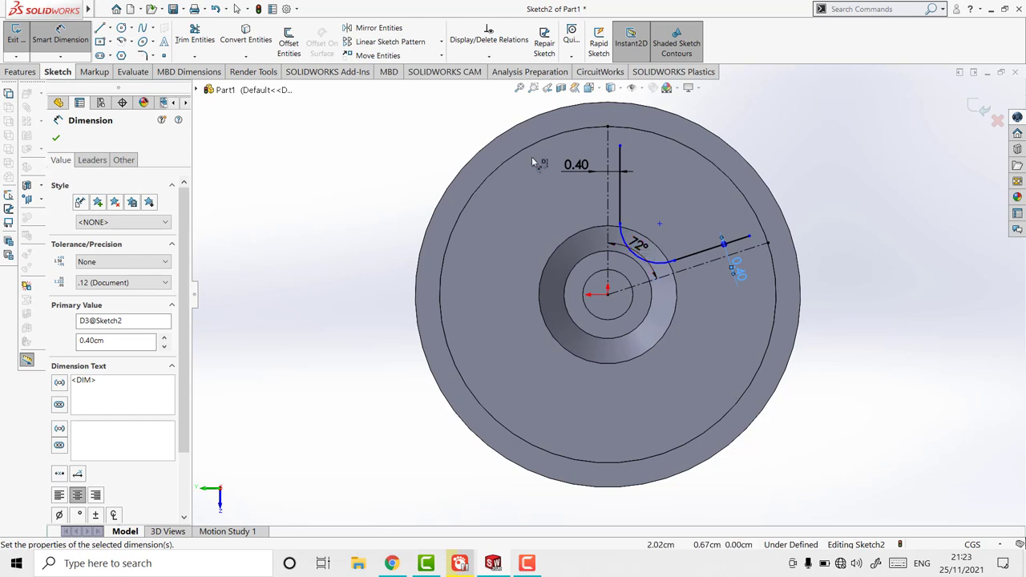
left_click(237, 9)
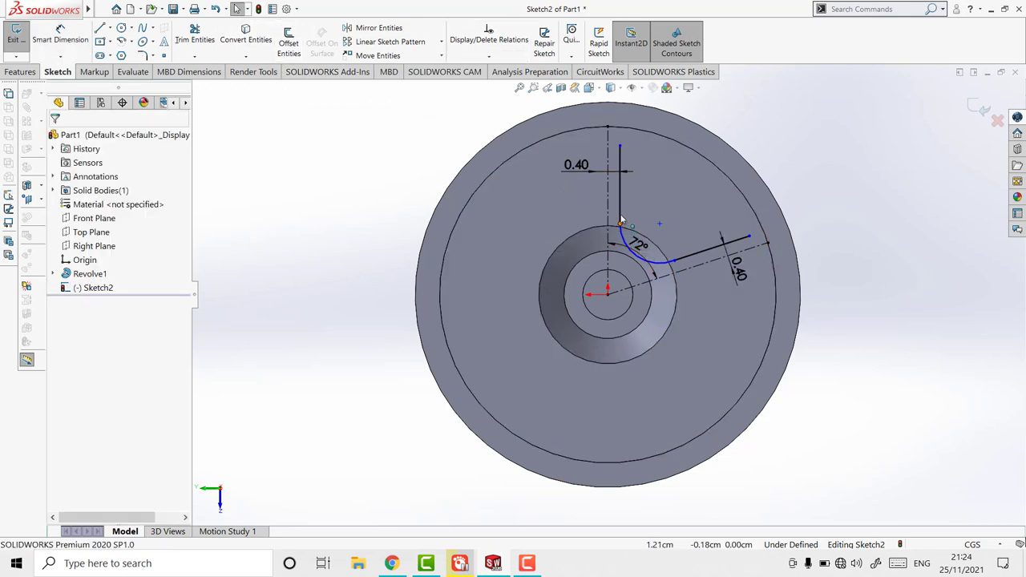
Adjust the curved corner's points, then arc from the vertical edge's top to the angled edge's end.
left_click_drag(620, 220, 619, 202)
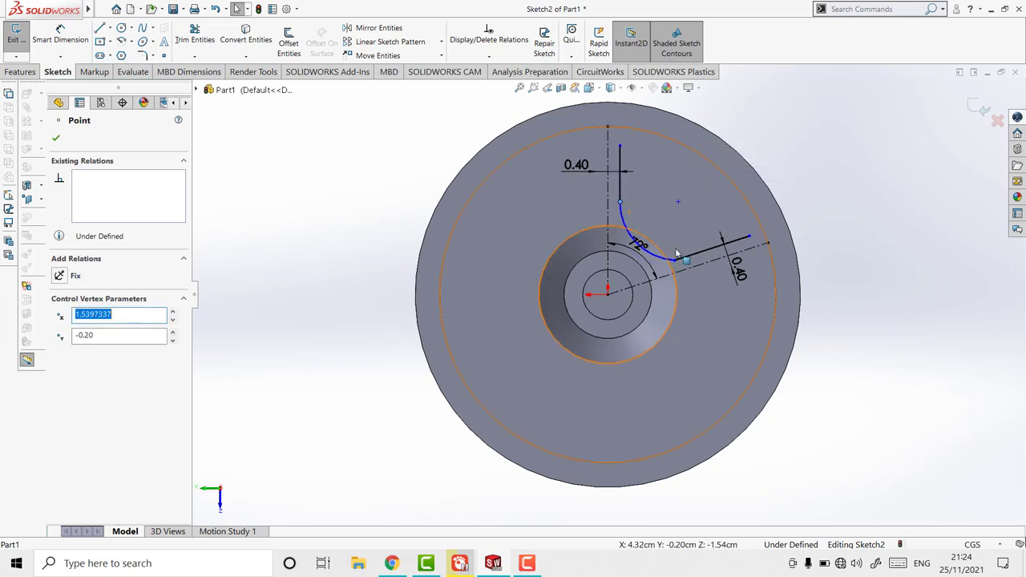
left_click_drag(676, 254, 688, 267)
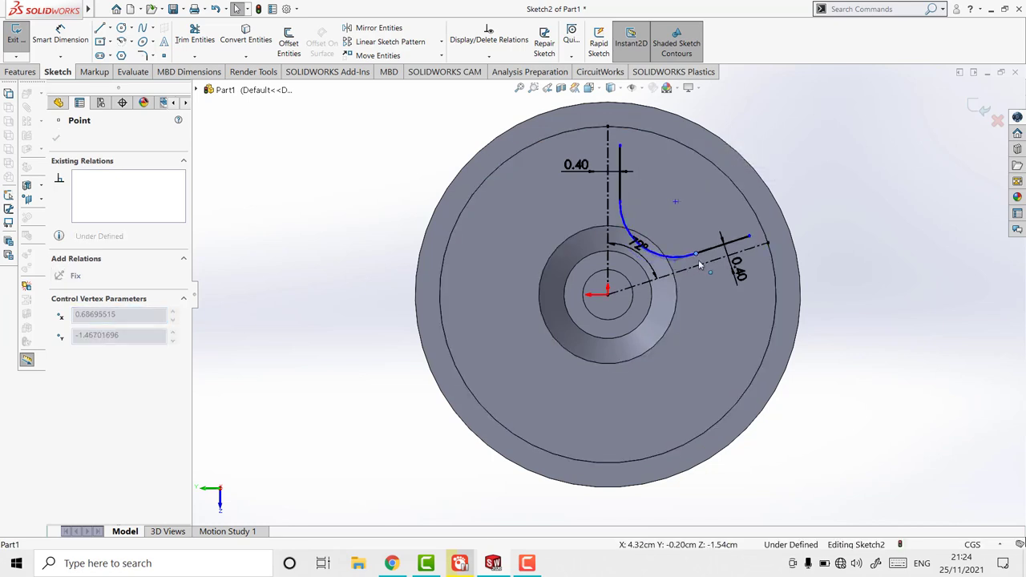
left_click(697, 256)
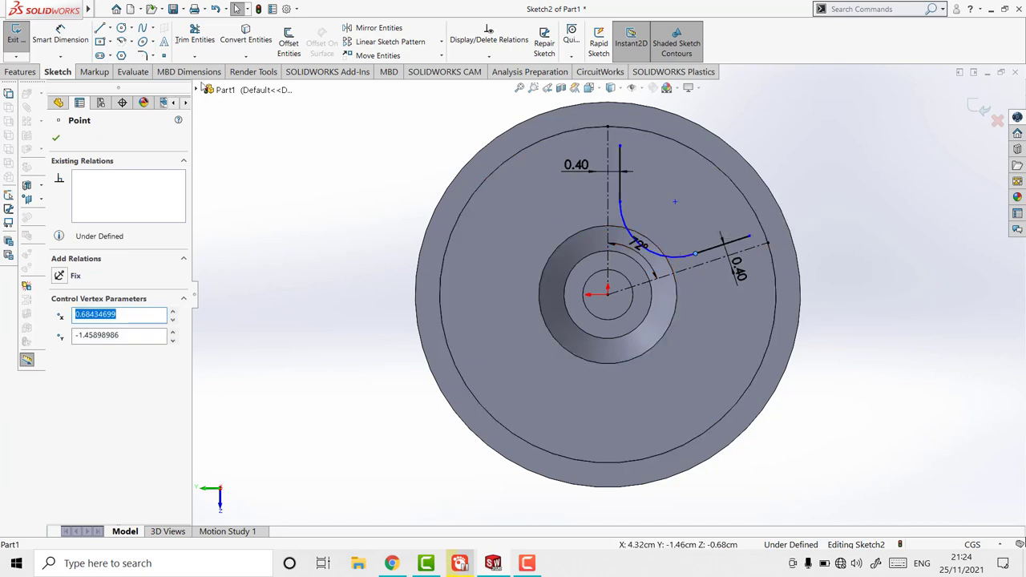
left_click(101, 31)
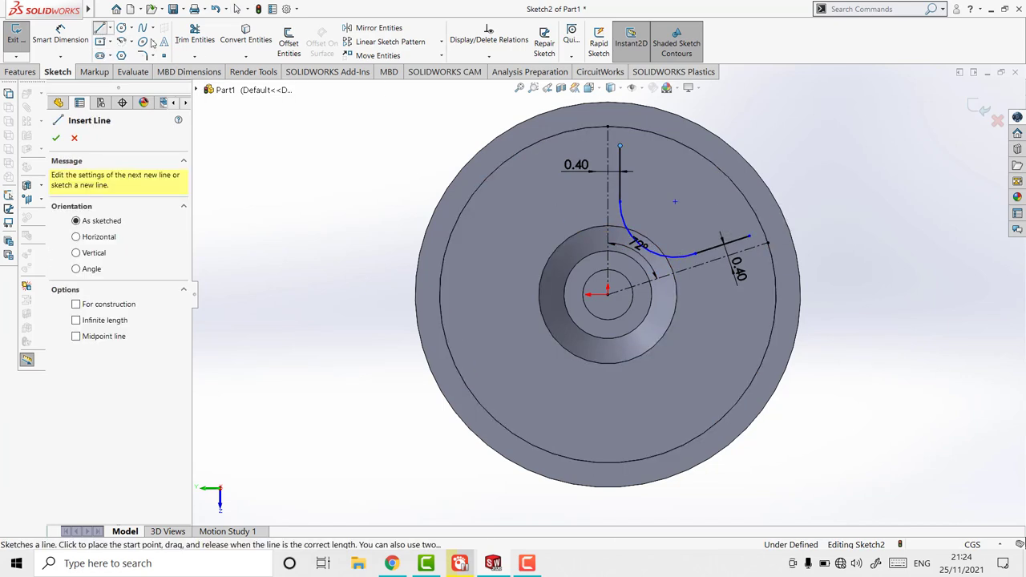
left_click(620, 147)
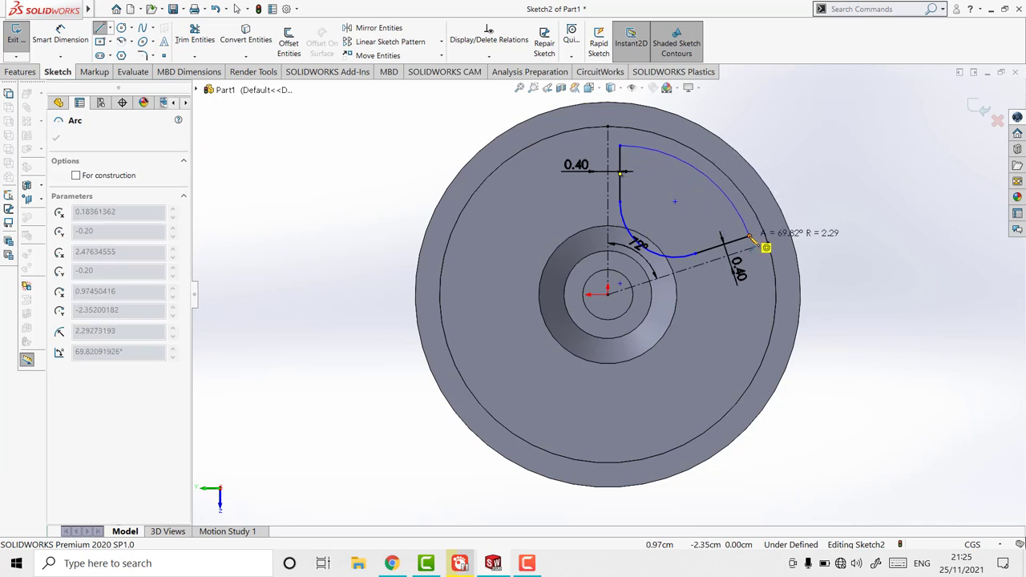
left_click(750, 238)
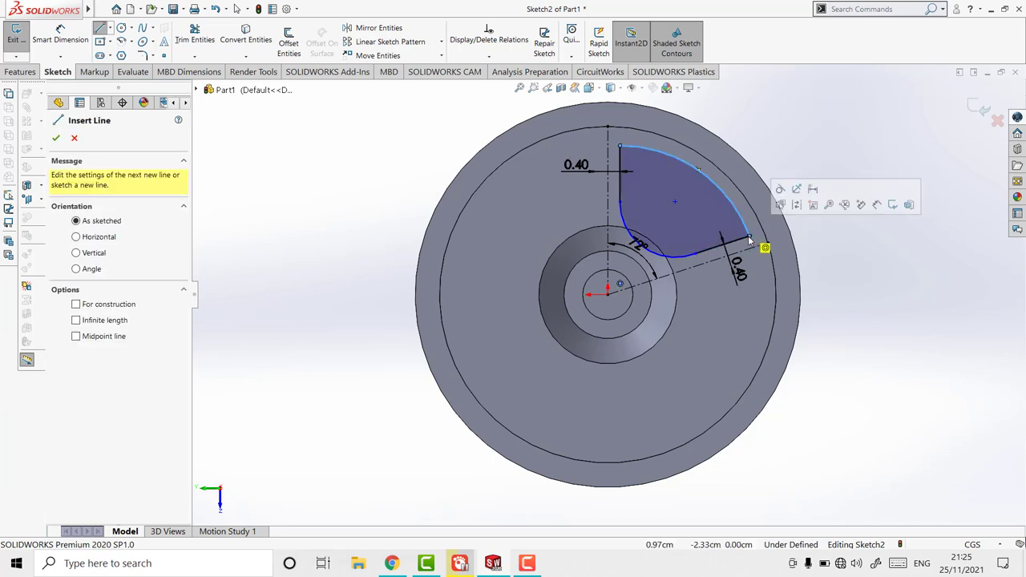
key("Escape")
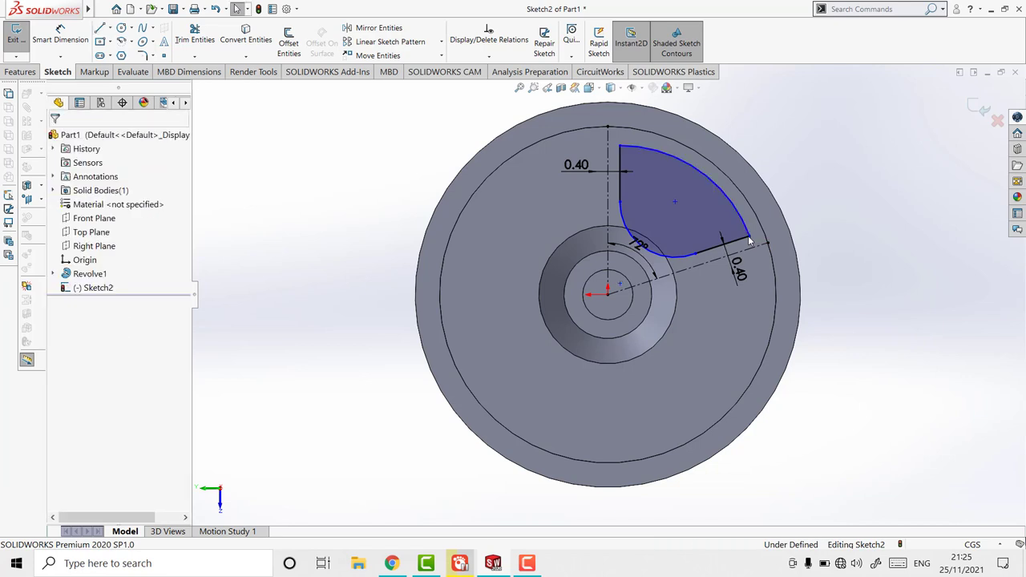
Extruded-cut the wedge sketch 1.00 cm Blind into the wheel's end face.
left_click(20, 71)
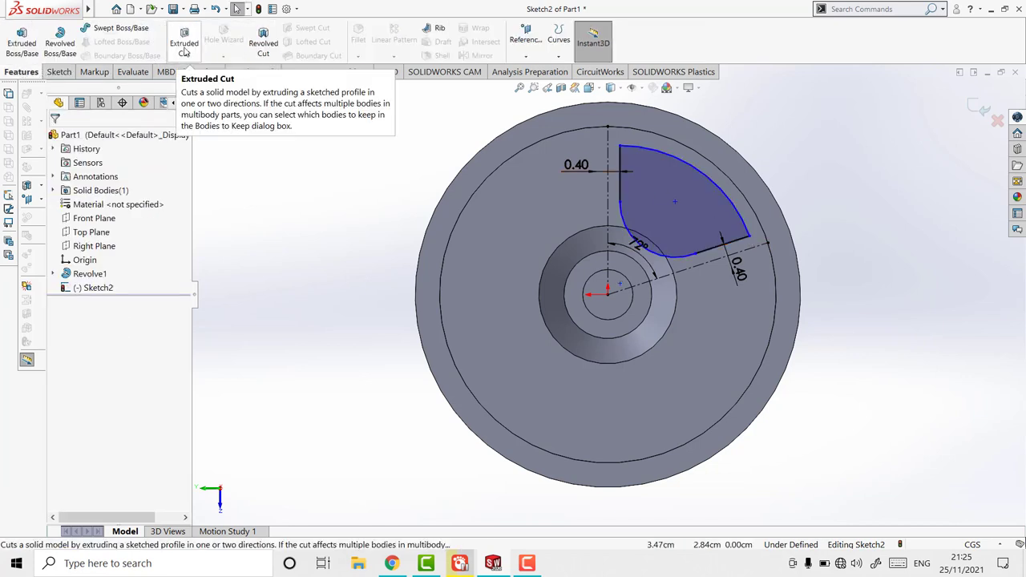
left_click(185, 50)
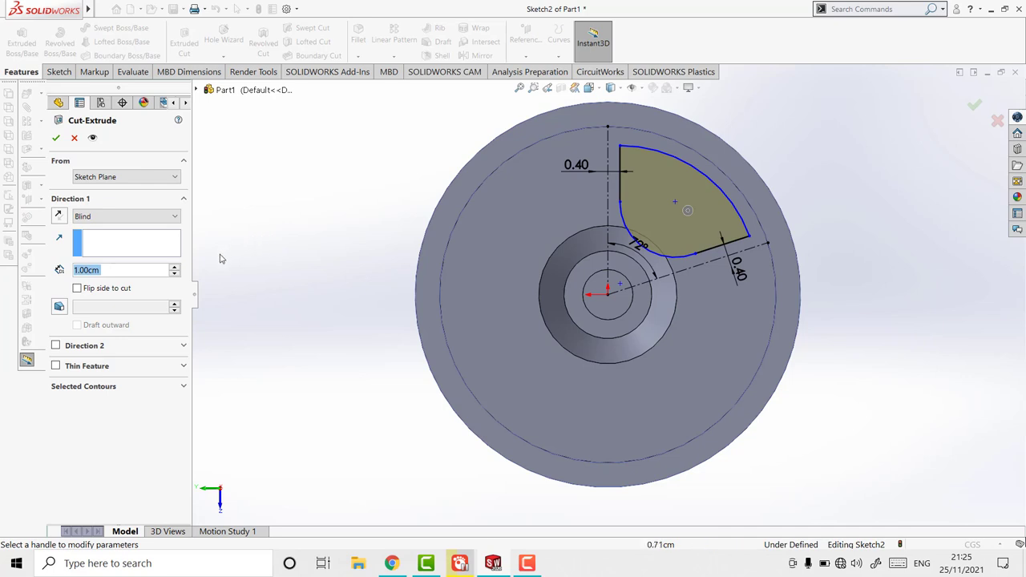
right_click(306, 233)
mouse_move(358, 218)
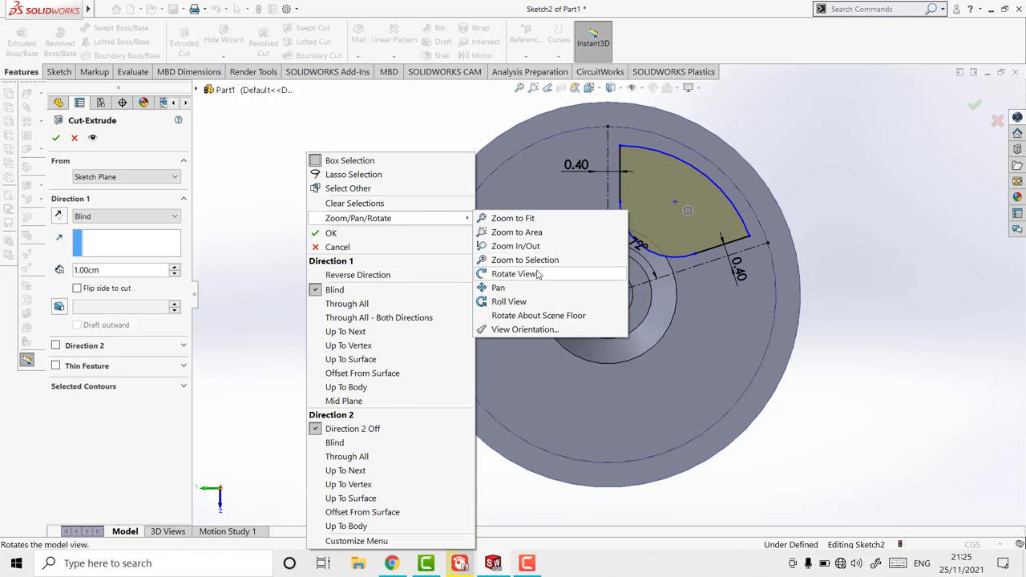
left_click(513, 273)
mouse_move(355, 246)
left_mouse_down()
mouse_move(537, 270)
mouse_move(377, 294)
left_mouse_up()
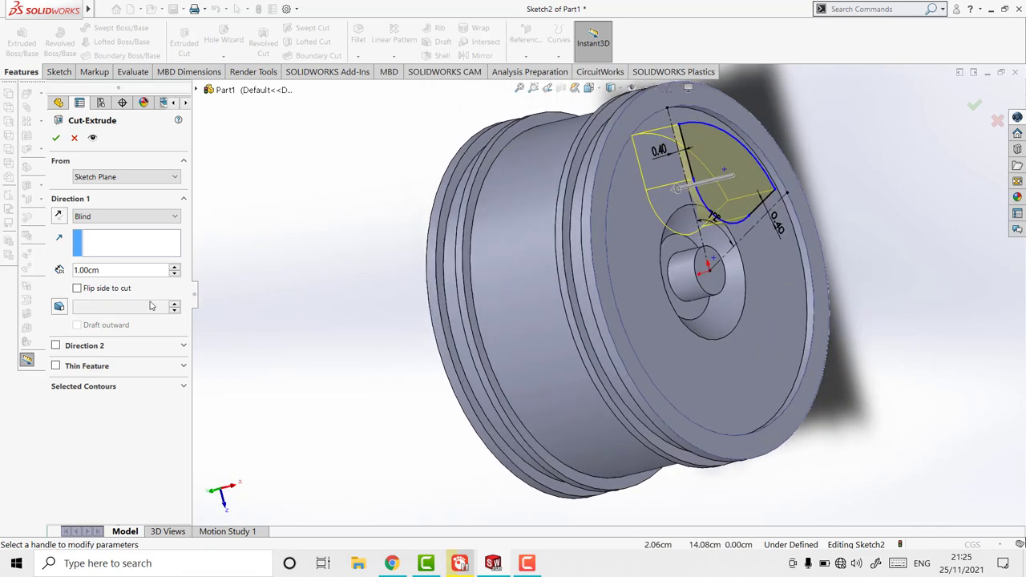
left_click(55, 139)
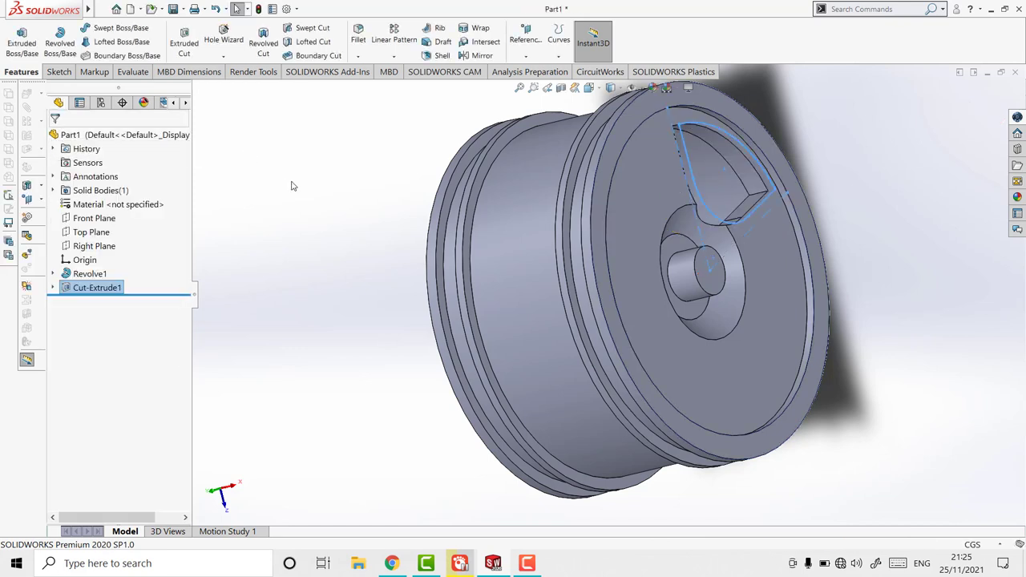
Circular-pattern the wedge cut around the hub axis: 5 equally spaced instances over 360°.
right_click(338, 257)
mouse_move(389, 275)
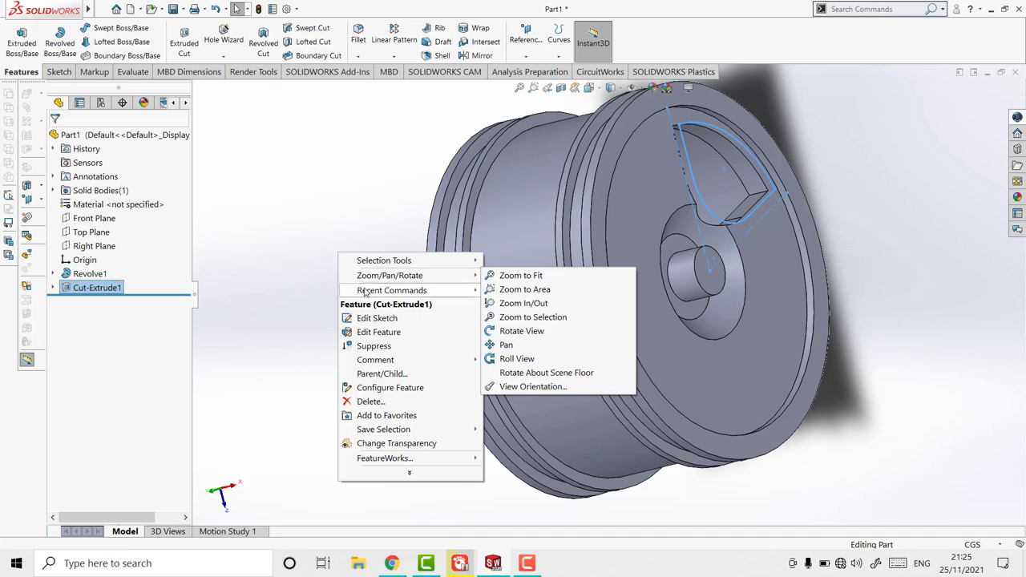
left_click(508, 330)
mouse_move(316, 298)
left_mouse_down()
mouse_move(452, 266)
mouse_move(280, 284)
mouse_move(222, 256)
mouse_move(231, 216)
mouse_move(272, 262)
left_mouse_up()
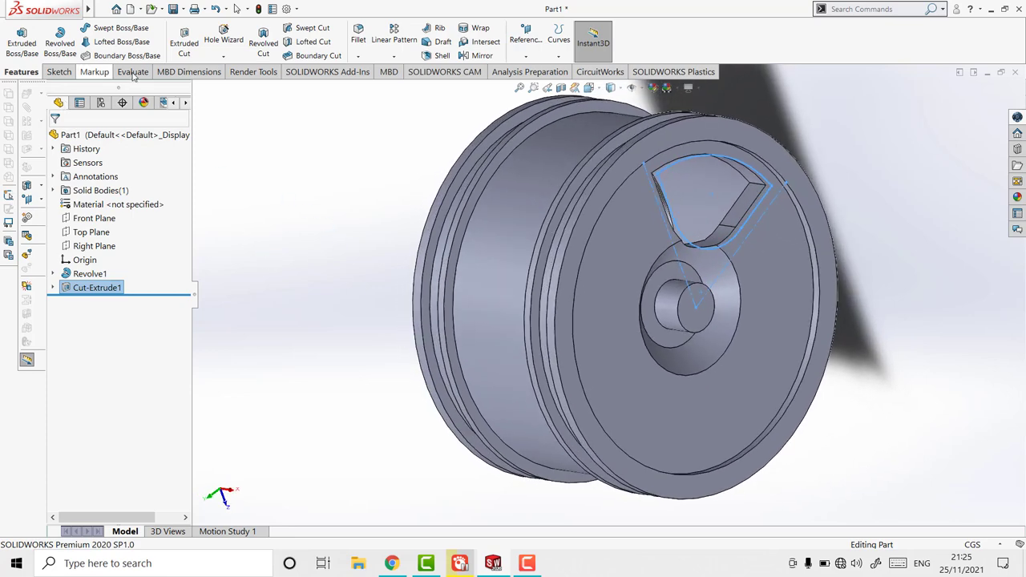
left_click(395, 58)
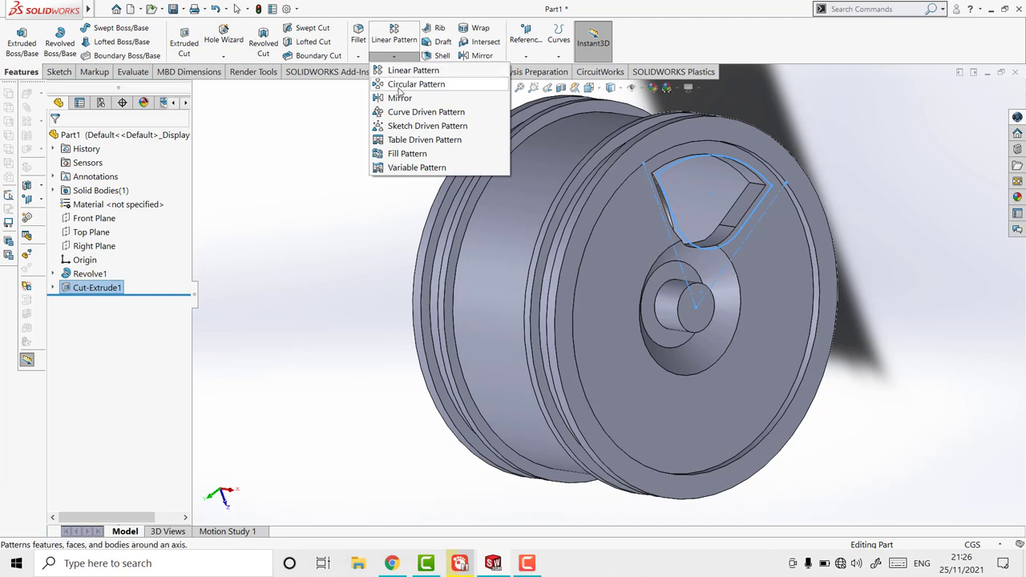
left_click(404, 85)
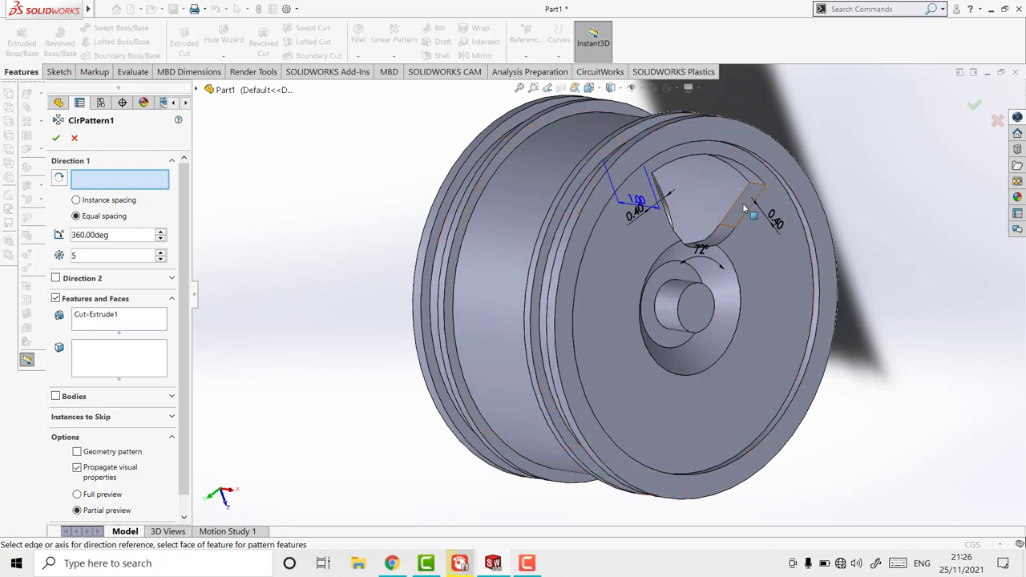
left_click(691, 307)
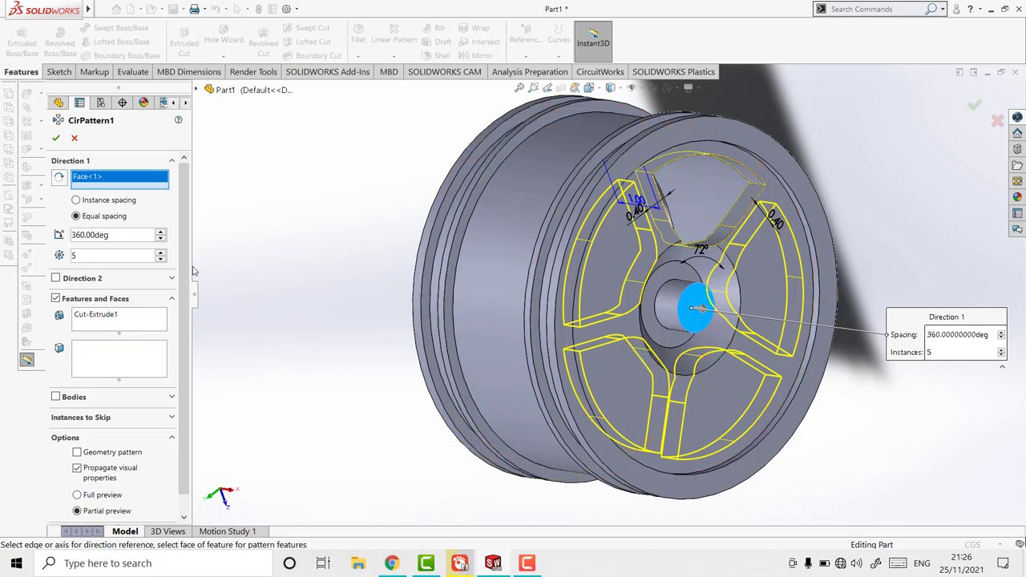
left_click(56, 141)
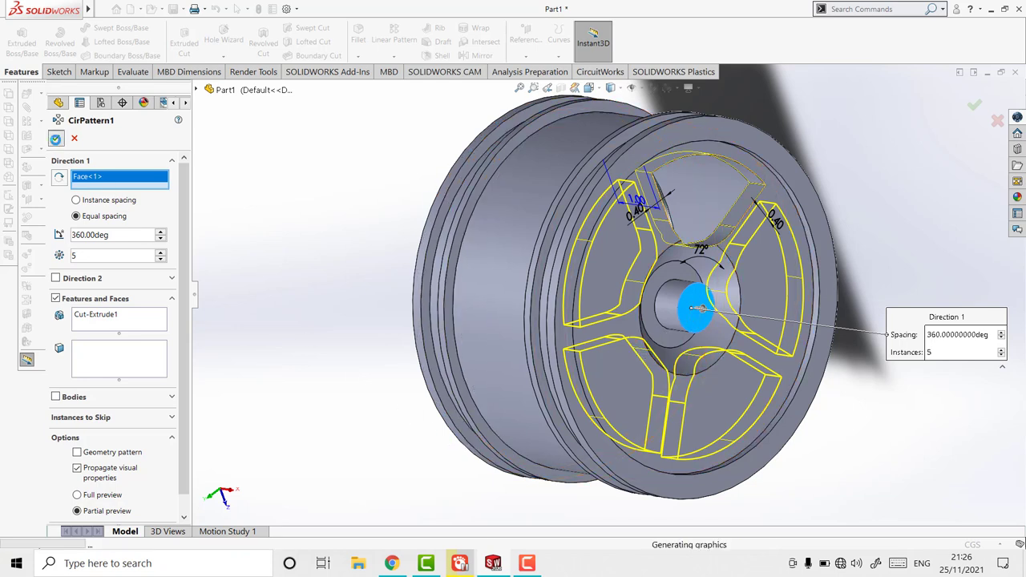
right_click(278, 249)
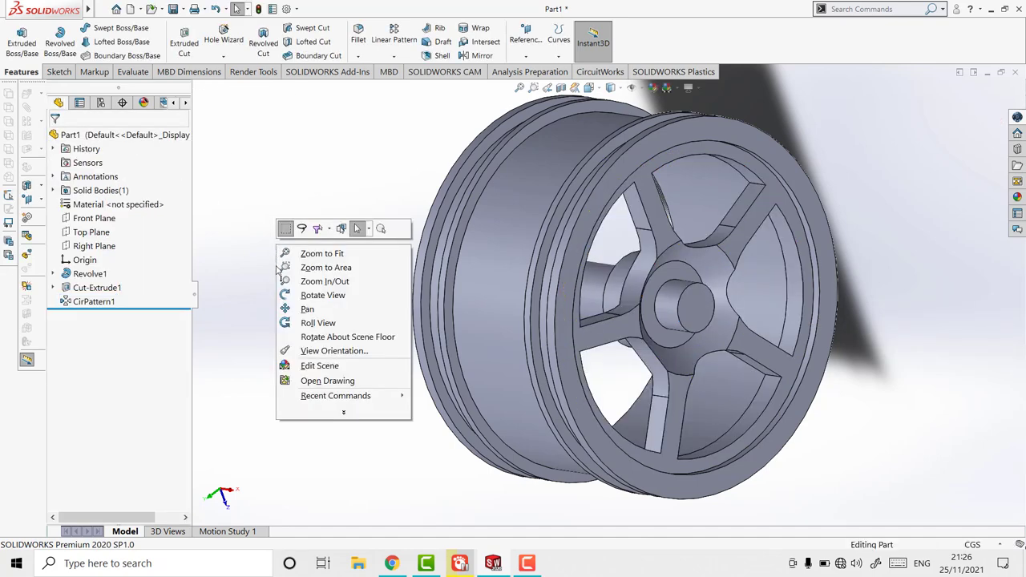
left_click(290, 294)
mouse_move(294, 243)
left_mouse_down()
mouse_move(434, 238)
mouse_move(470, 261)
mouse_move(458, 316)
mouse_move(436, 289)
mouse_move(458, 229)
mouse_move(473, 307)
mouse_move(465, 316)
mouse_move(428, 323)
mouse_move(460, 299)
mouse_move(449, 293)
mouse_move(355, 321)
mouse_move(361, 292)
left_mouse_up()
mouse_move(432, 425)
left_mouse_down()
mouse_move(385, 307)
mouse_move(447, 200)
mouse_move(423, 179)
mouse_move(377, 215)
mouse_move(393, 209)
mouse_move(406, 167)
mouse_move(312, 229)
mouse_move(280, 216)
mouse_move(292, 318)
left_mouse_up()
mouse_move(281, 379)
left_mouse_down()
mouse_move(361, 268)
mouse_move(329, 359)
left_mouse_up()
mouse_move(734, 238)
left_mouse_down()
mouse_move(553, 418)
mouse_move(600, 420)
mouse_move(475, 370)
mouse_move(320, 360)
left_mouse_up()
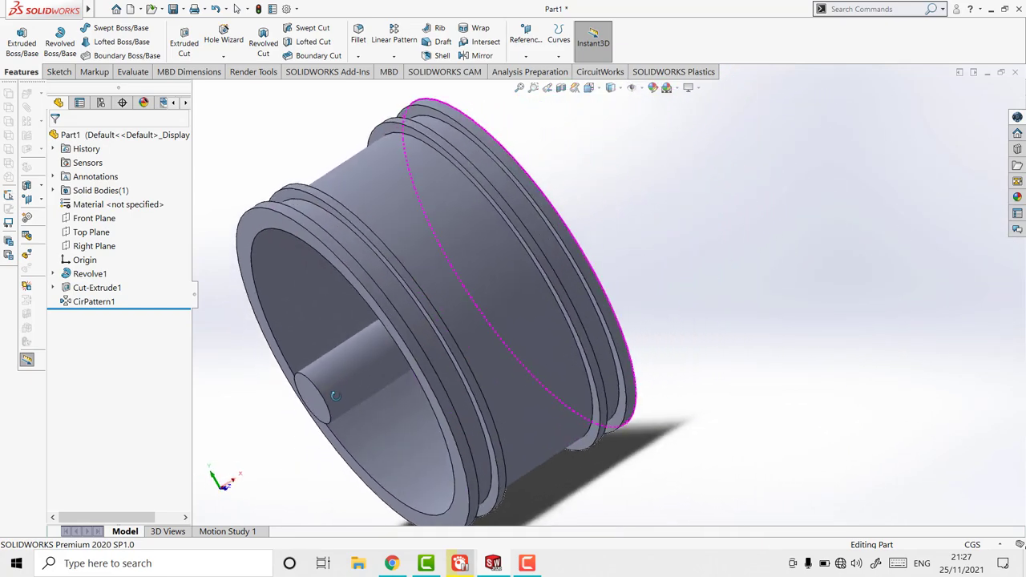
mouse_move(832, 291)
left_mouse_down()
mouse_move(807, 312)
mouse_move(825, 292)
mouse_move(685, 291)
mouse_move(679, 314)
mouse_move(866, 261)
mouse_move(847, 279)
mouse_move(761, 255)
mouse_move(722, 264)
left_mouse_up()
key("Escape")
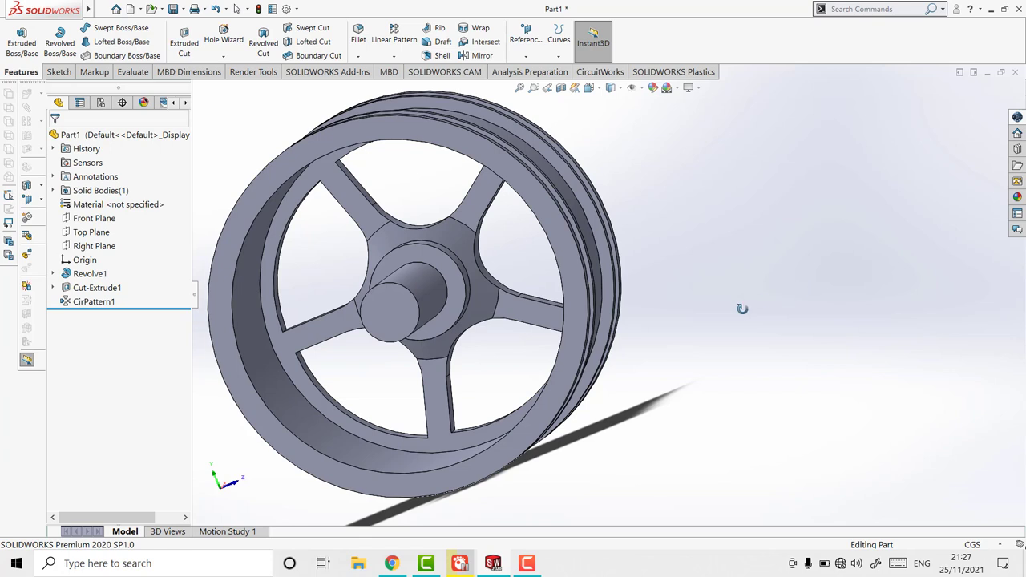
left_click_drag(743, 309, 761, 308)
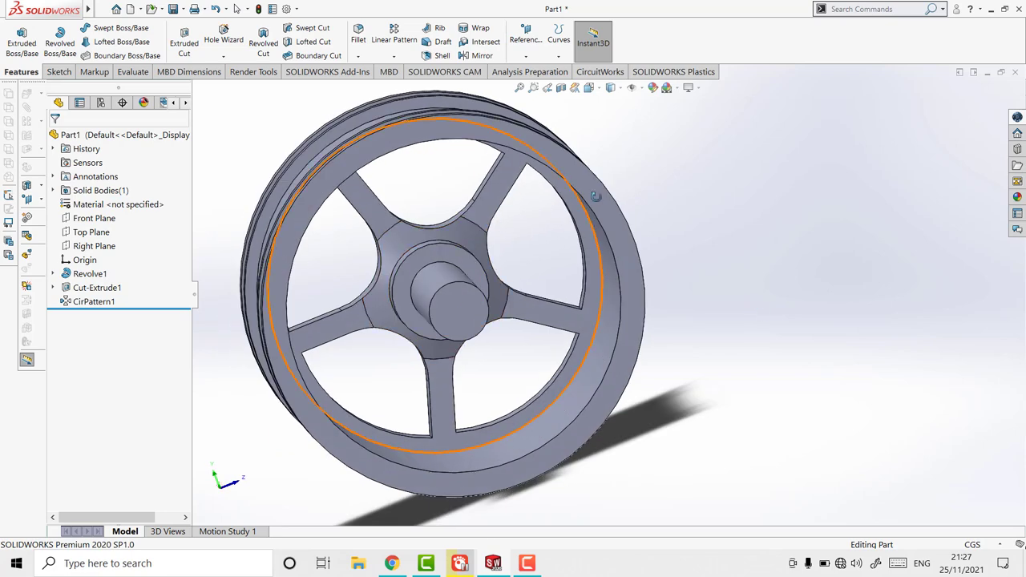
right_click(719, 192)
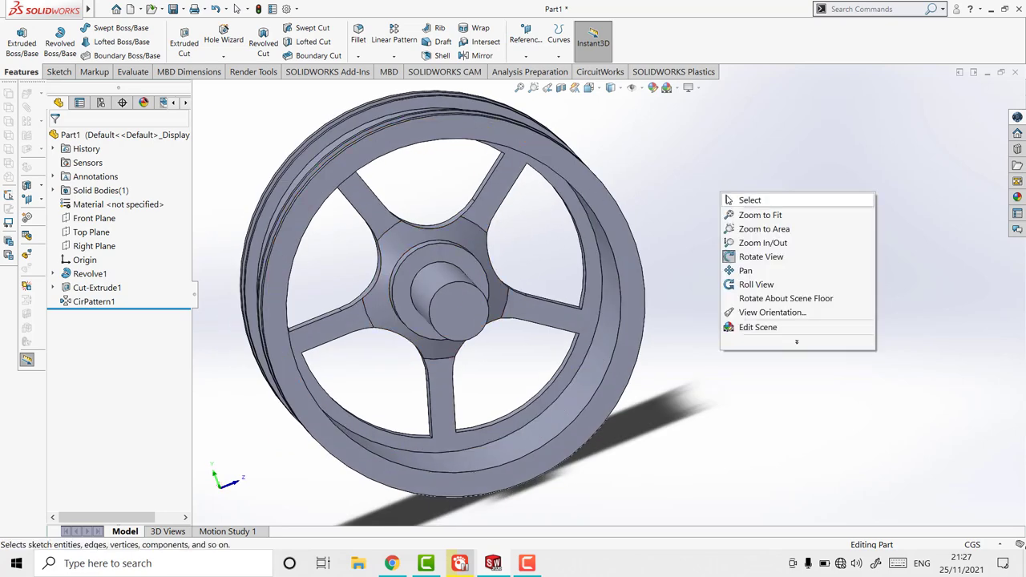
left_click(739, 202)
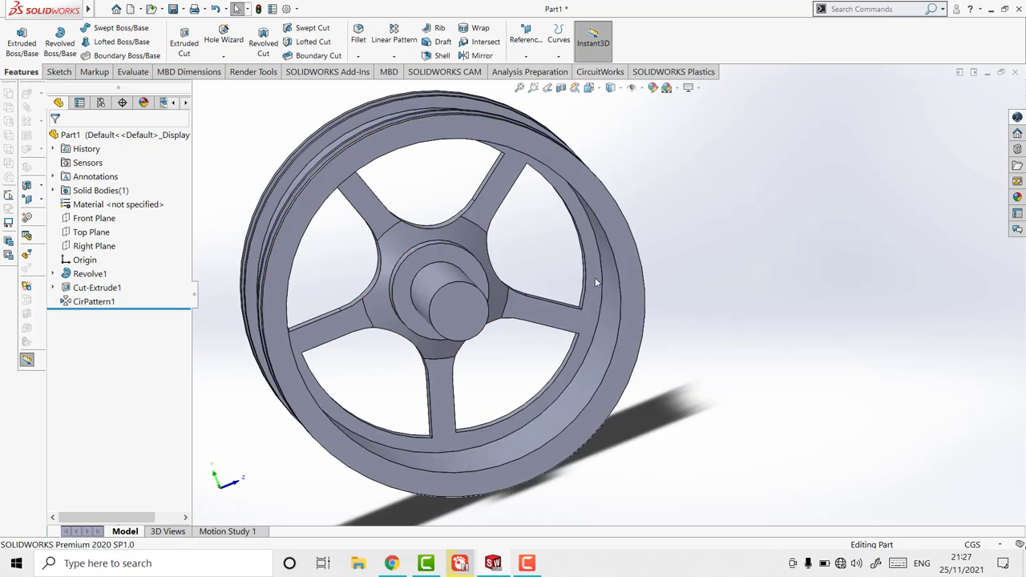
Start a sketch on the axle's end face, viewed from the Left.
left_click(460, 321)
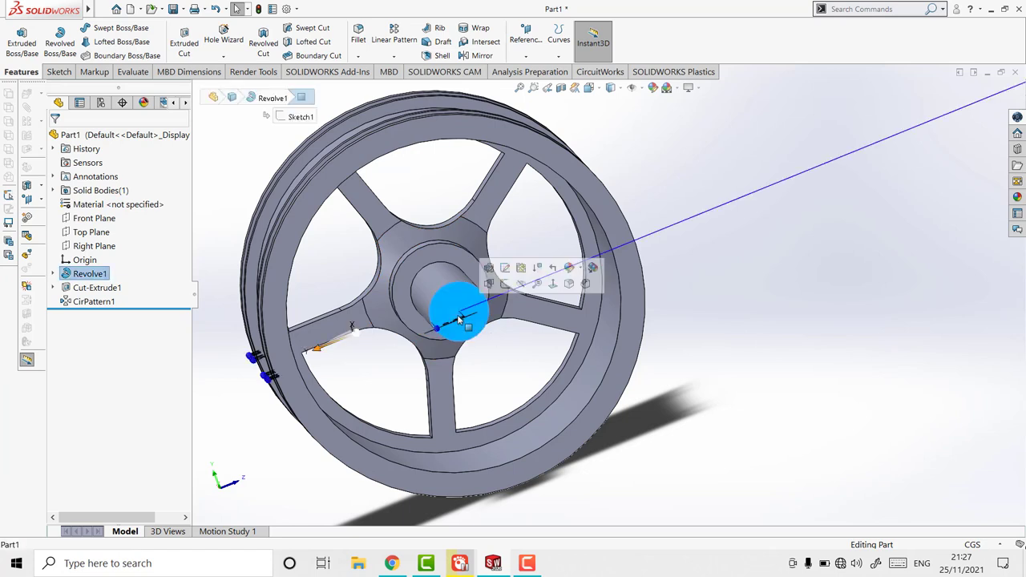
right_click(448, 310)
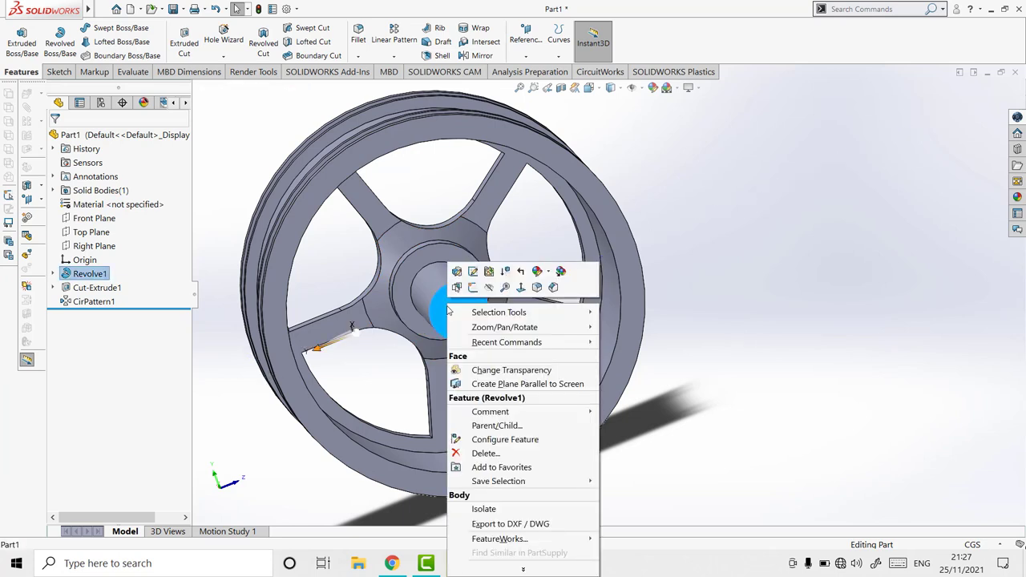
left_click(473, 289)
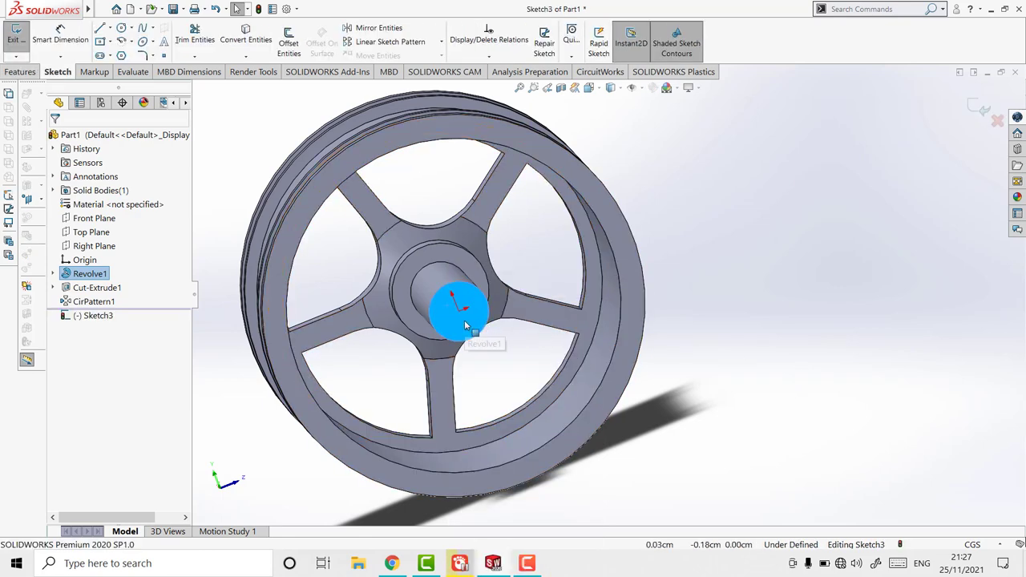
left_click(602, 93)
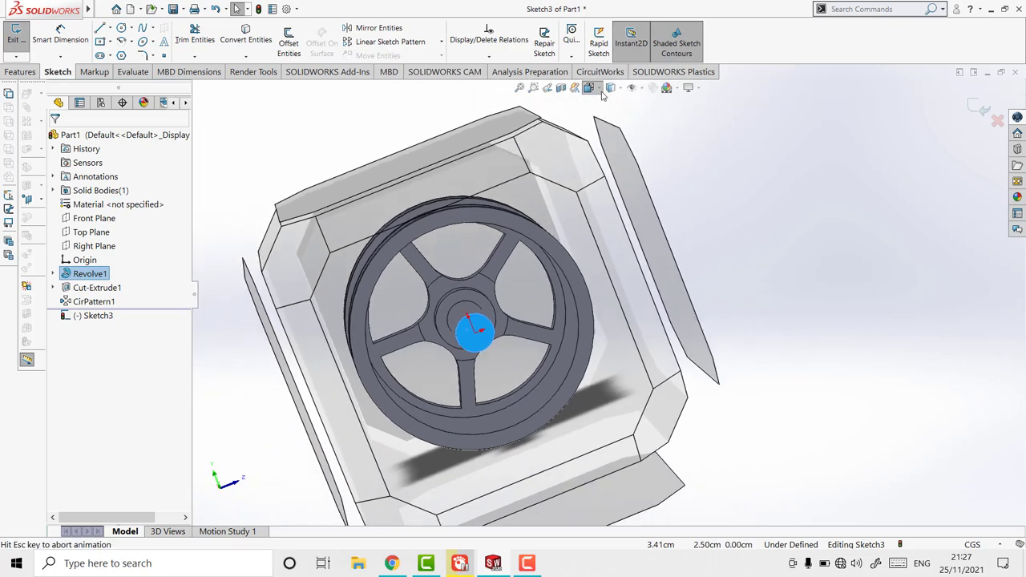
left_click(482, 418)
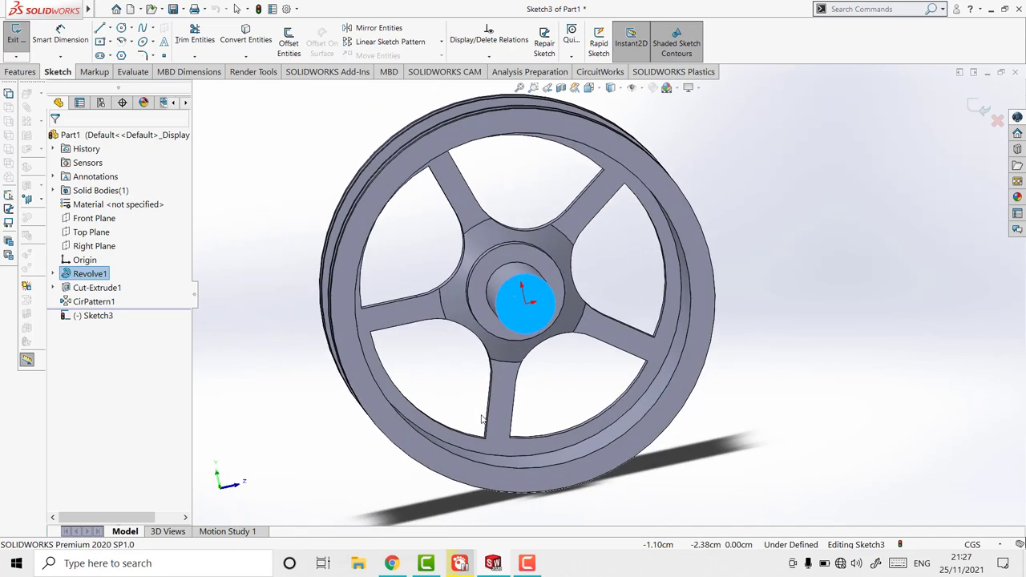
left_click(866, 340)
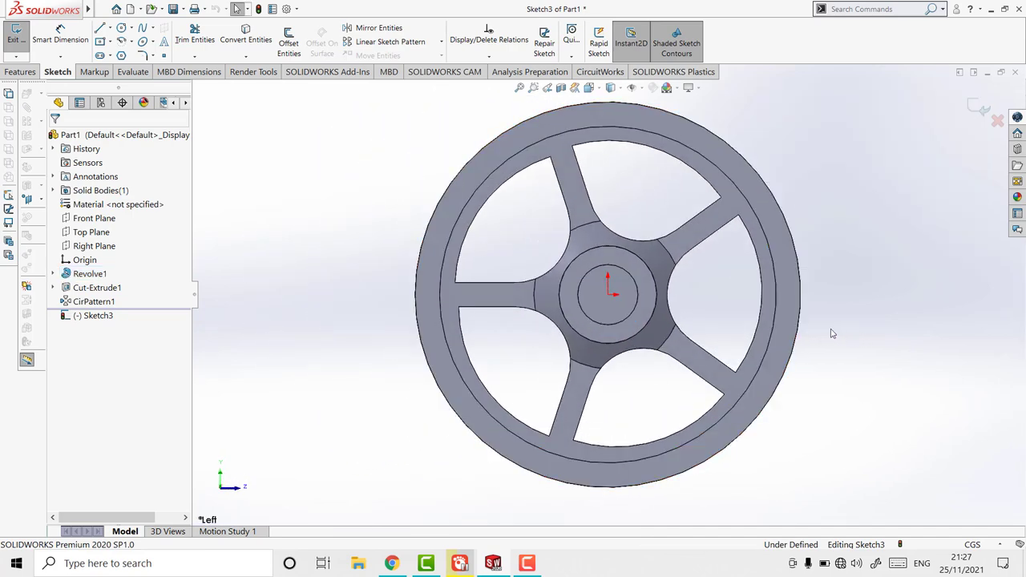
Draw a small corner rectangle starting at the origin on the axle end.
left_click(101, 43)
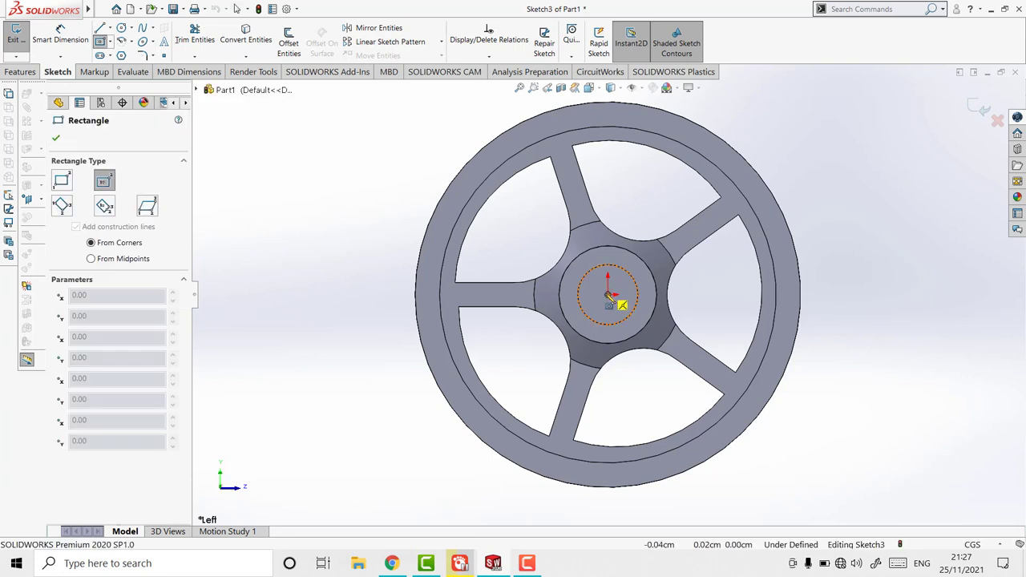
left_click(608, 296)
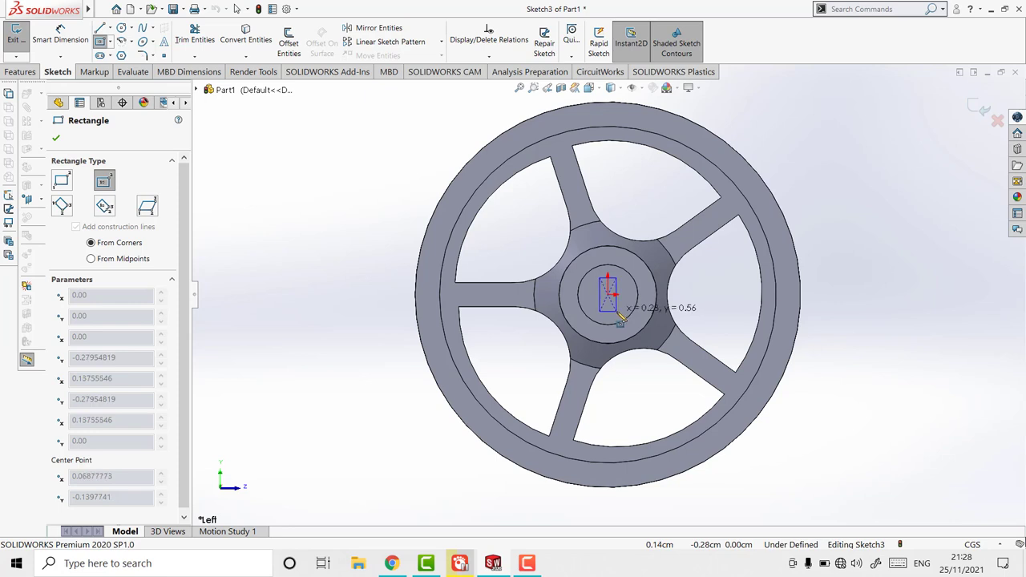
left_click(618, 315)
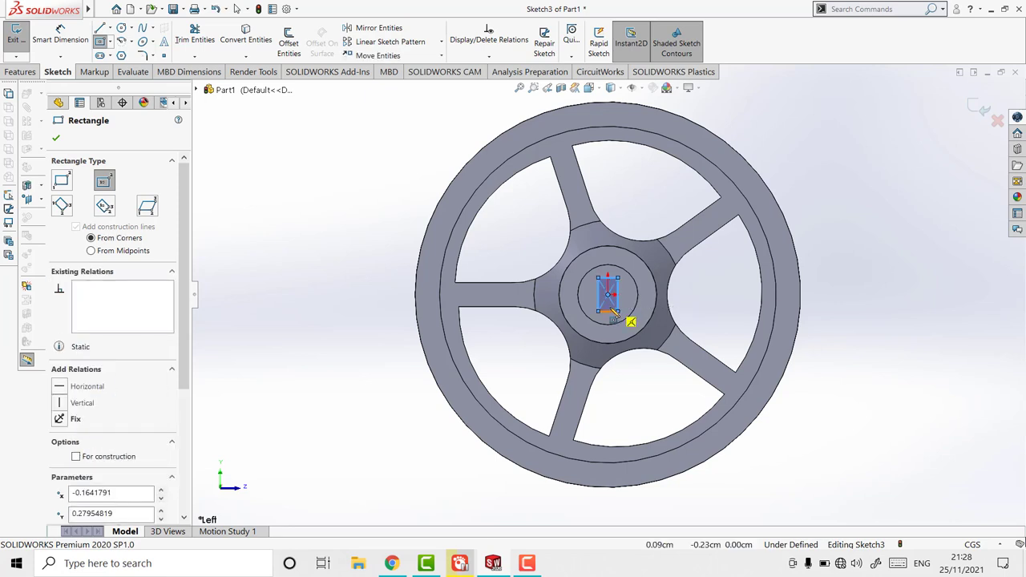
key("Escape")
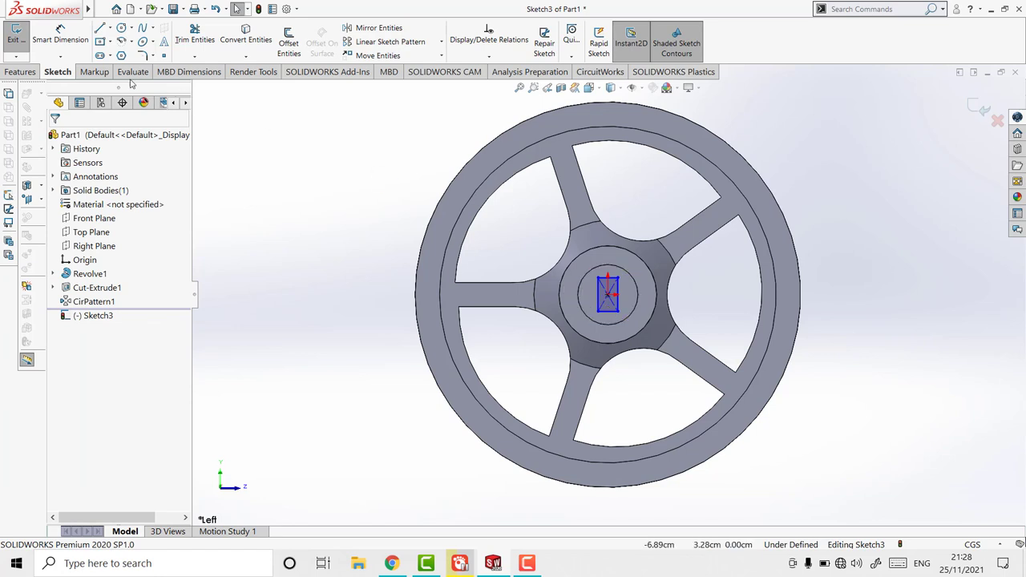
left_click(21, 72)
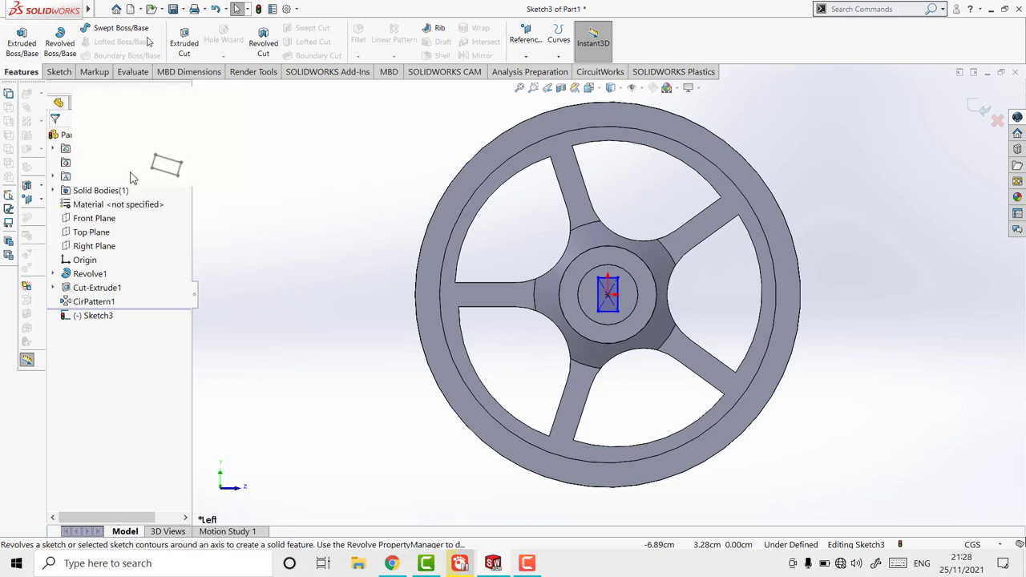
Extruded-cut the small rectangle 1.00 cm Blind into the axle end as a slot.
left_click(183, 47)
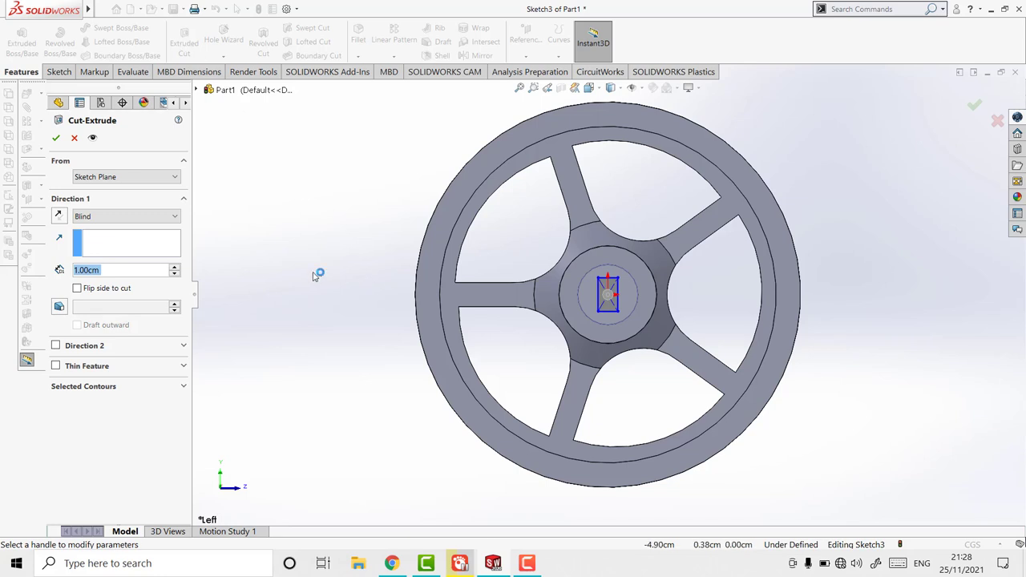
right_click(267, 247)
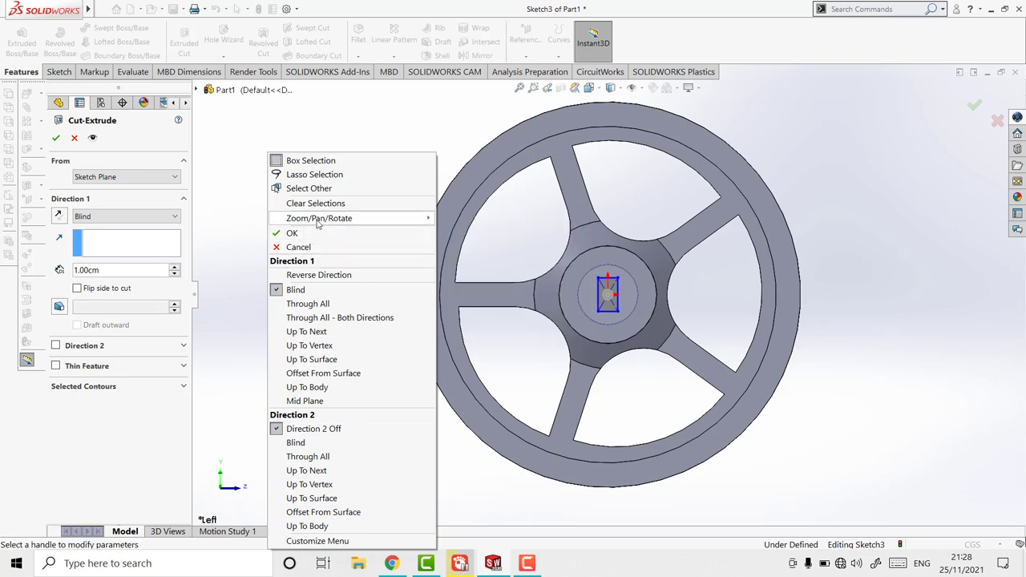
mouse_move(319, 219)
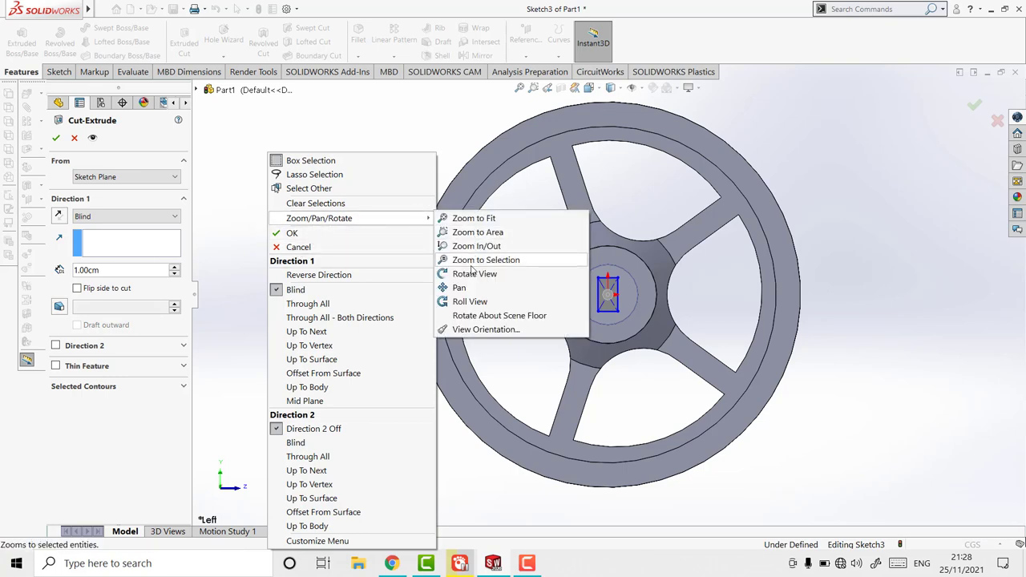
left_click(473, 275)
left_click_drag(309, 278, 365, 286)
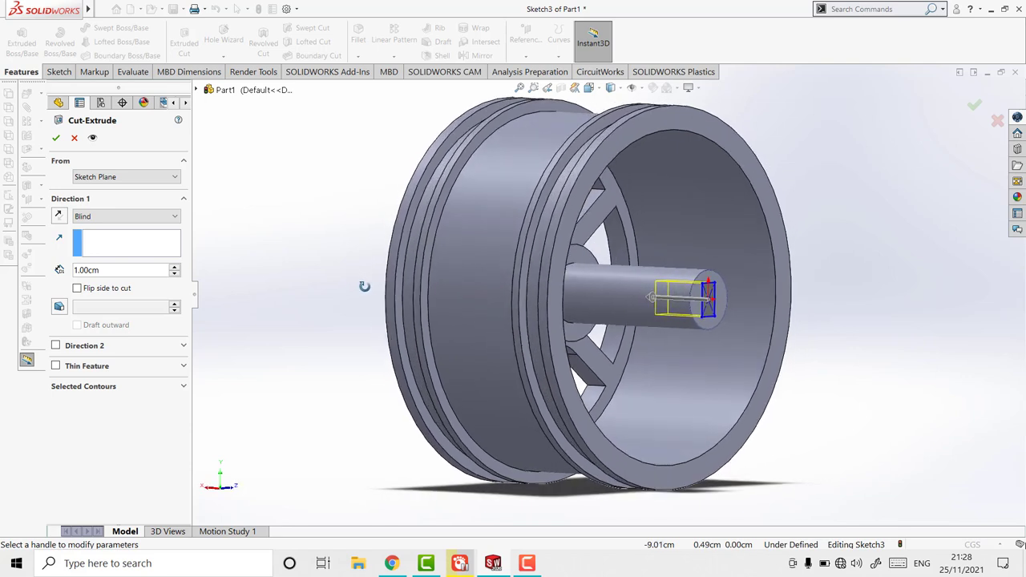
left_click(54, 138)
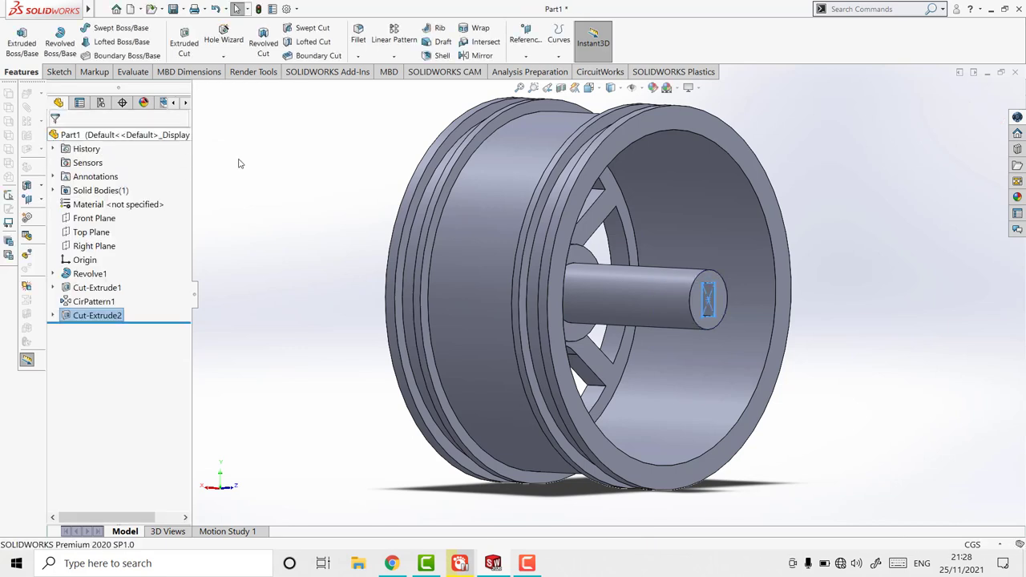
Rotate the wheel to face its spokes and bring up the View Orientation chooser.
right_click(831, 309)
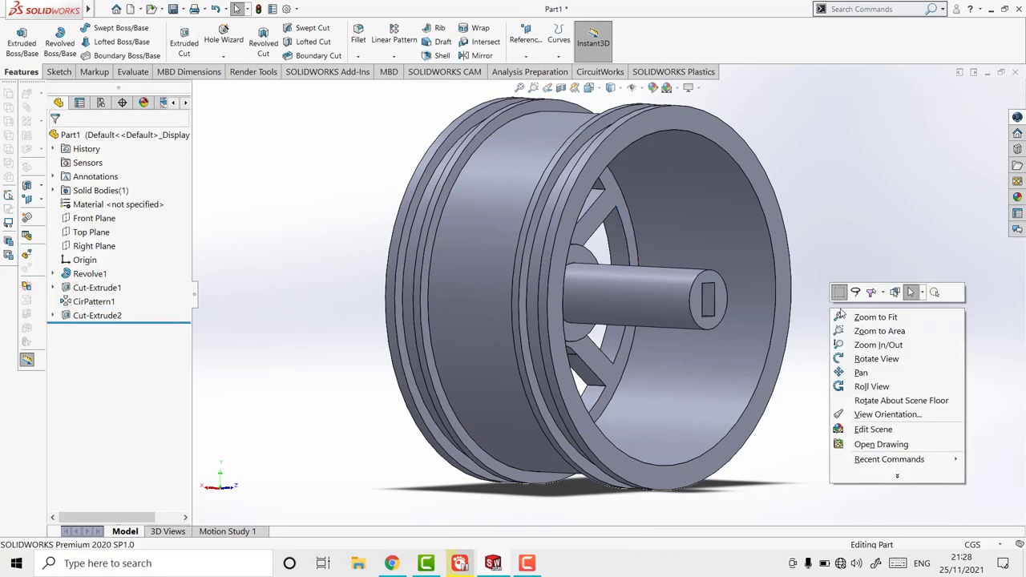
left_click(899, 359)
mouse_move(879, 357)
left_mouse_down()
mouse_move(798, 354)
mouse_move(855, 348)
mouse_move(894, 361)
mouse_move(882, 385)
mouse_move(832, 403)
left_mouse_up()
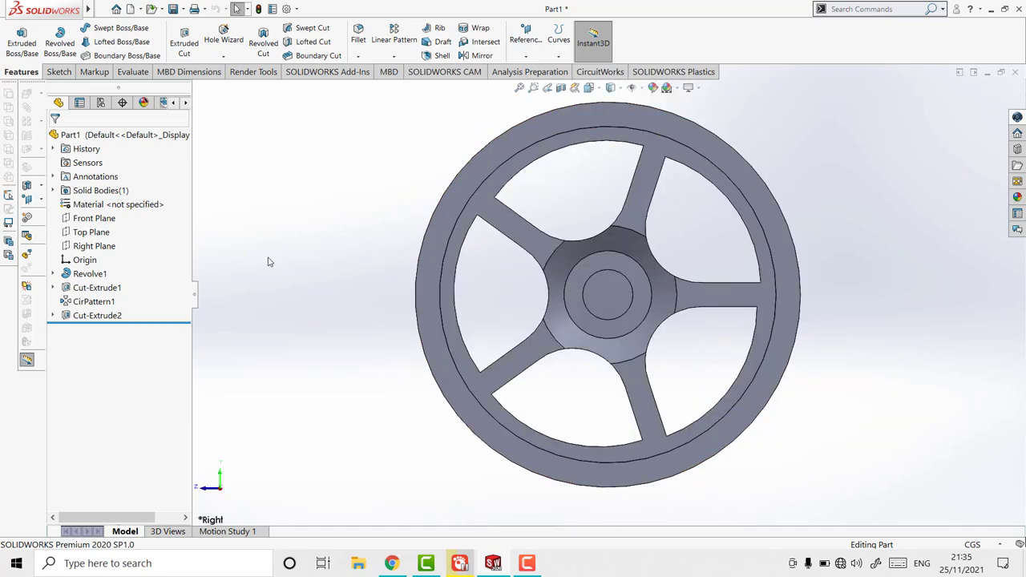
left_click(103, 9)
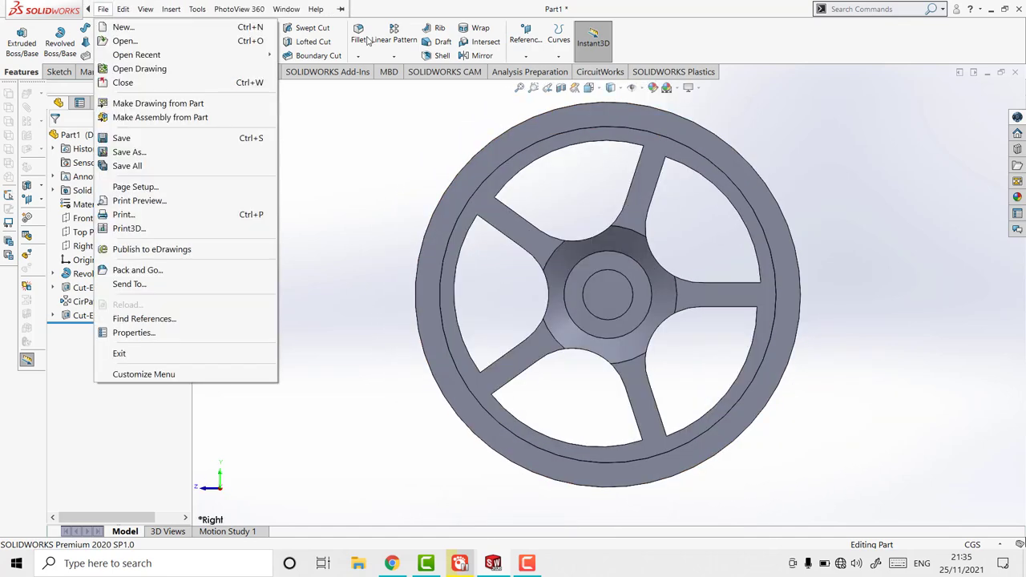
left_click(592, 90)
left_click(591, 89)
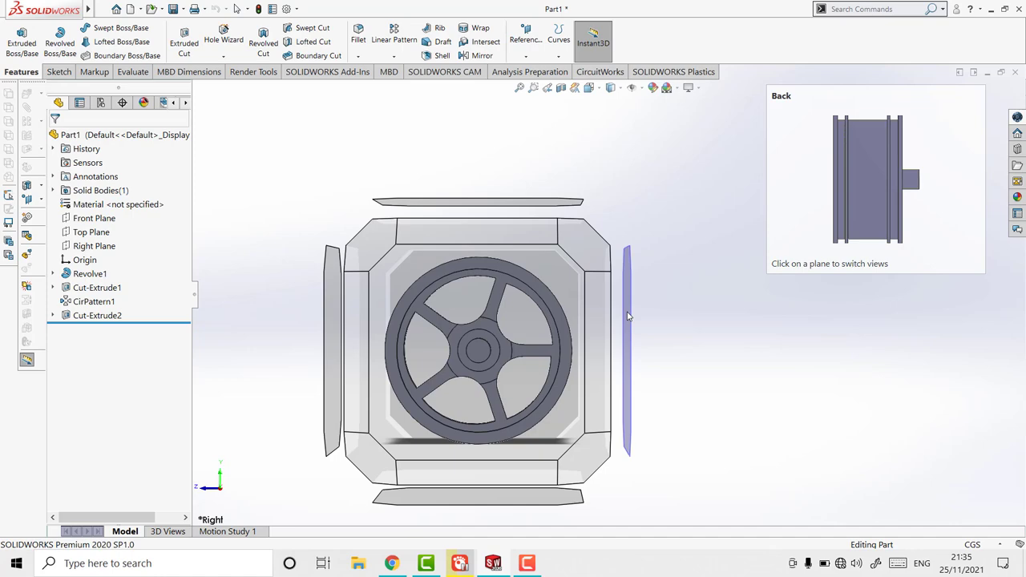
Snap the wheel to the Back view, clear the selection and zoom to fit.
left_click(628, 315)
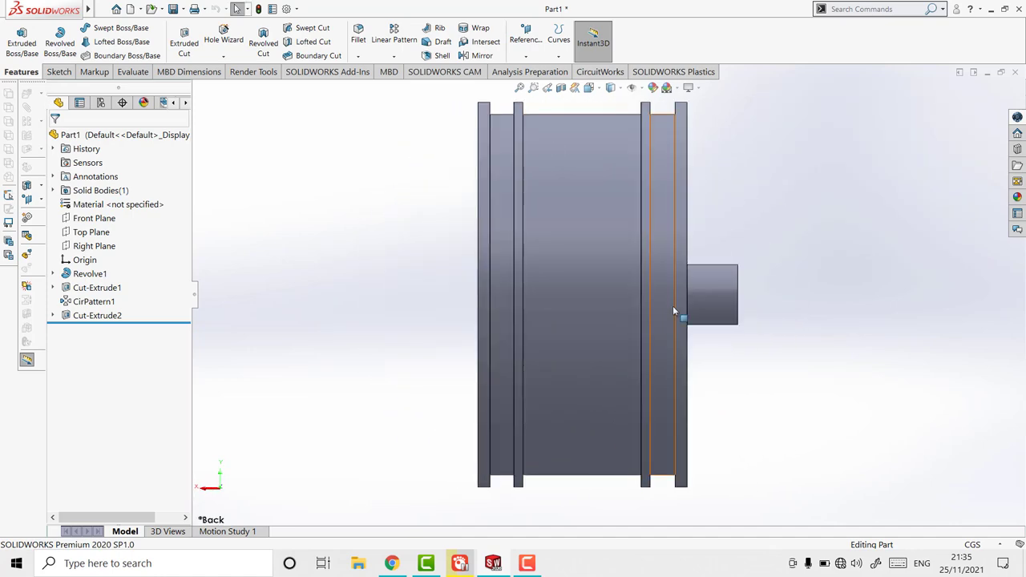
left_click(738, 299)
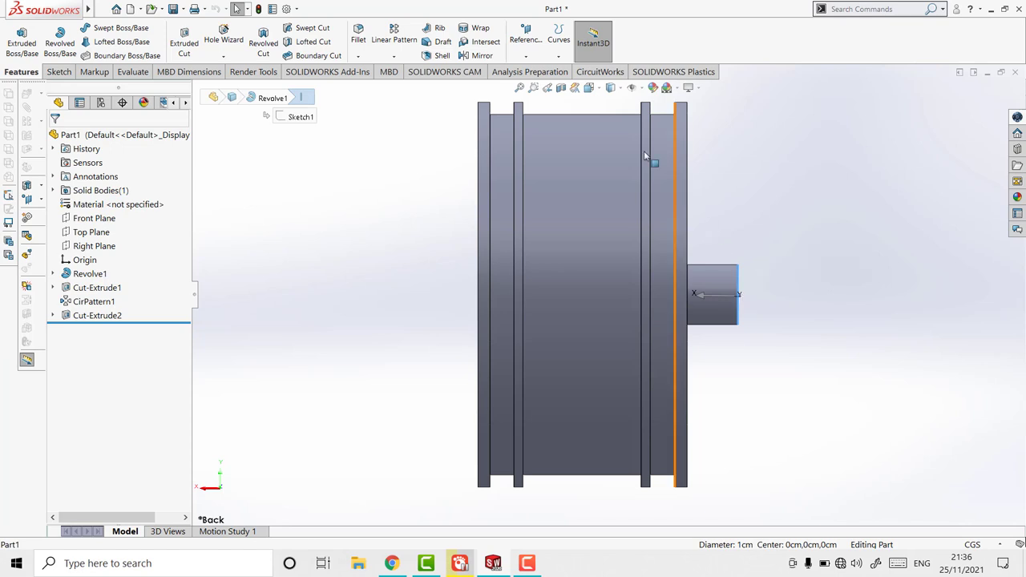
left_click(589, 88)
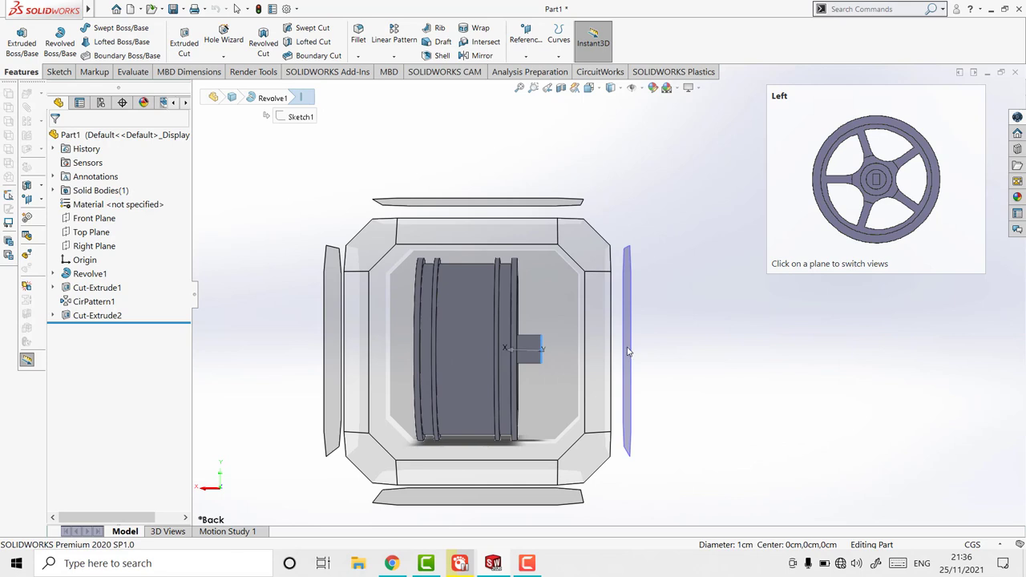
left_click(475, 324)
left_click(794, 318)
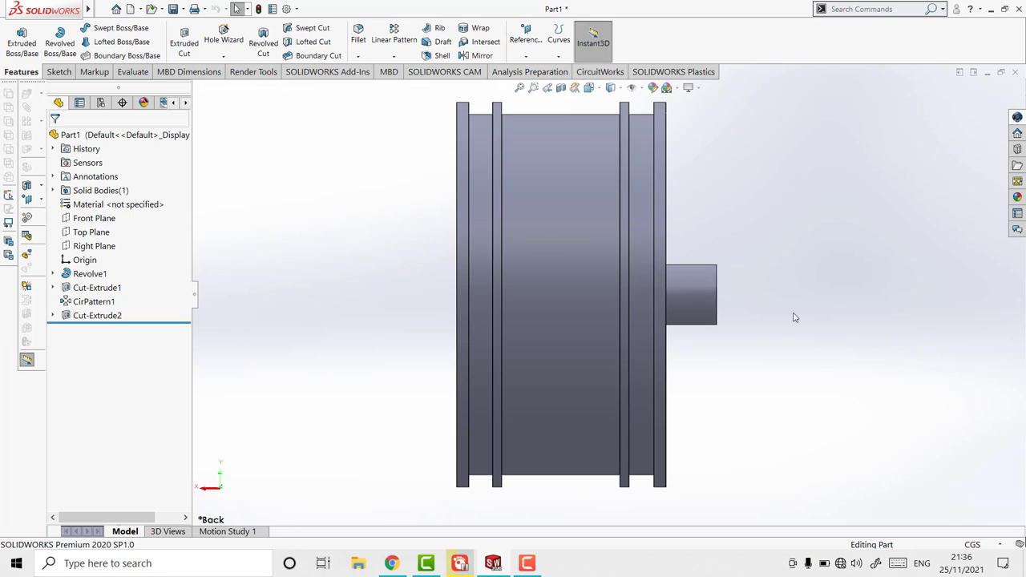
left_click(520, 87)
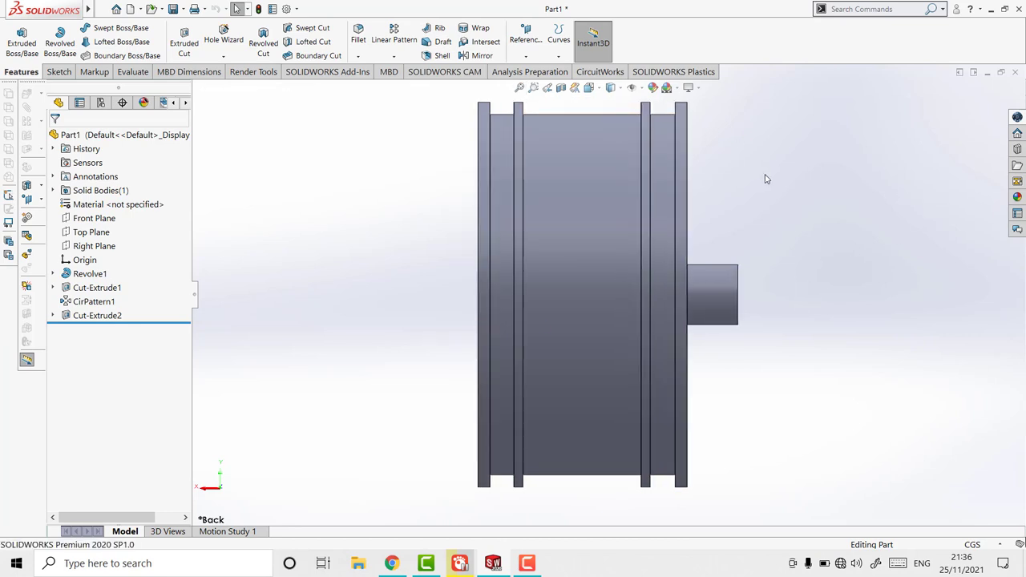
scroll(766, 179, "down", 1)
scroll(766, 179, "up", 1)
scroll(766, 179, "up", 1)
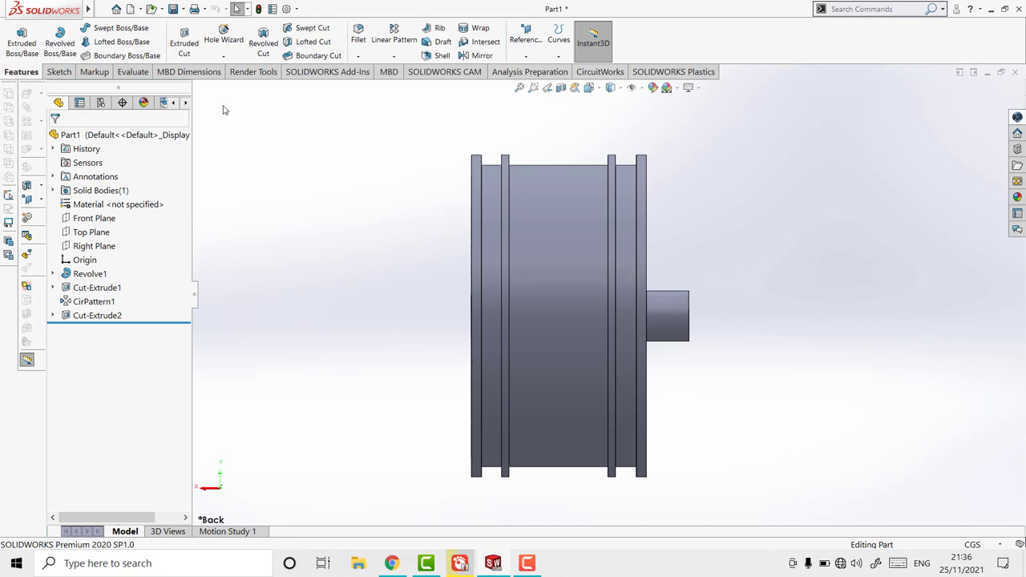
Try the Line tool, cancel it, and inspect the left rim face's context menu.
left_click(67, 73)
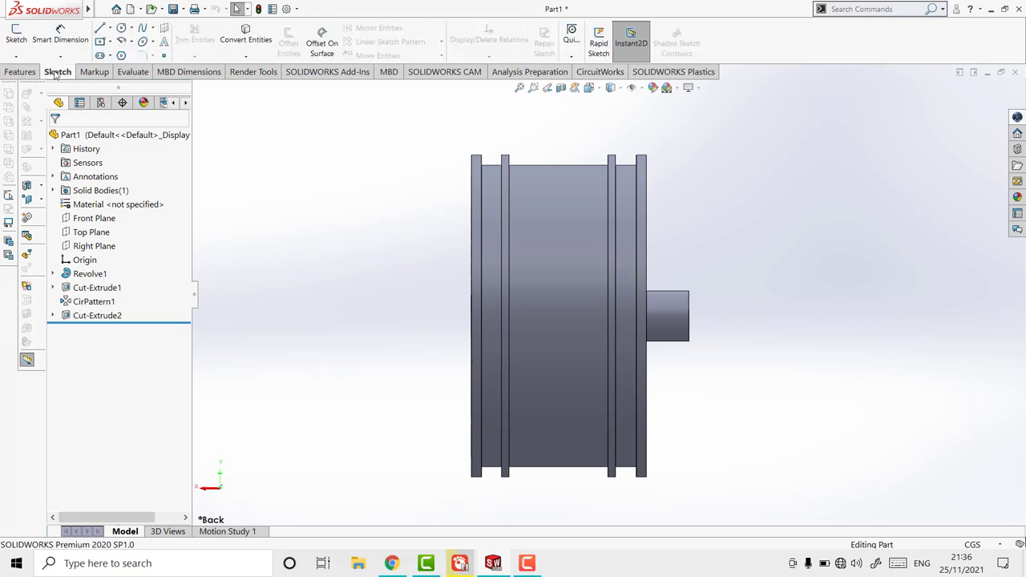
left_click(100, 28)
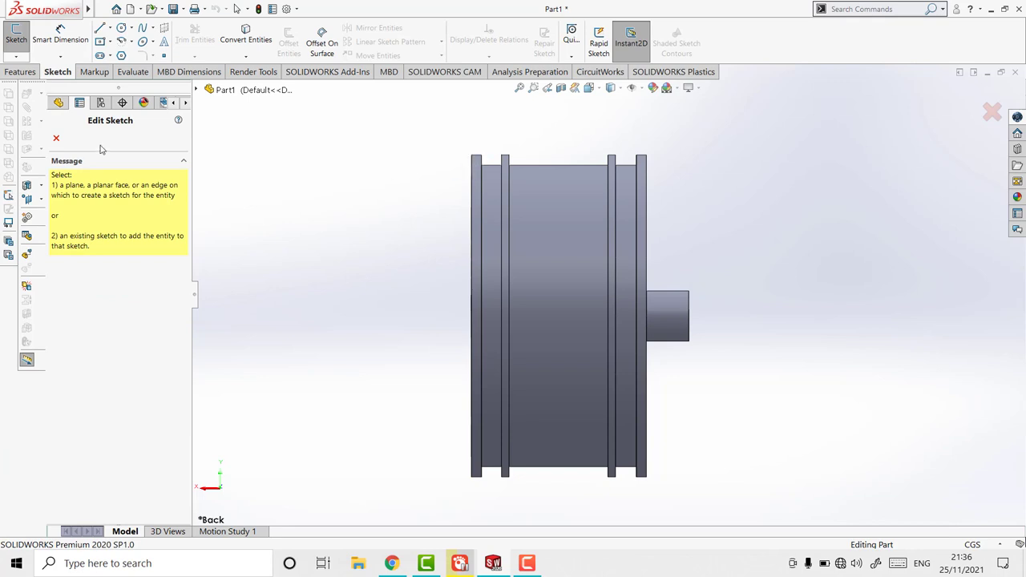
left_click(56, 139)
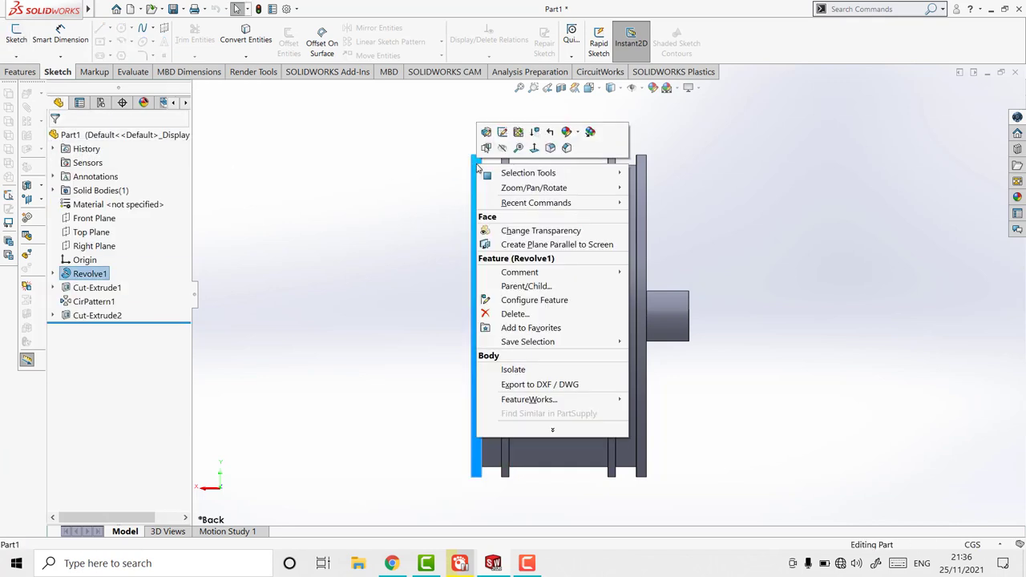
right_click(477, 166)
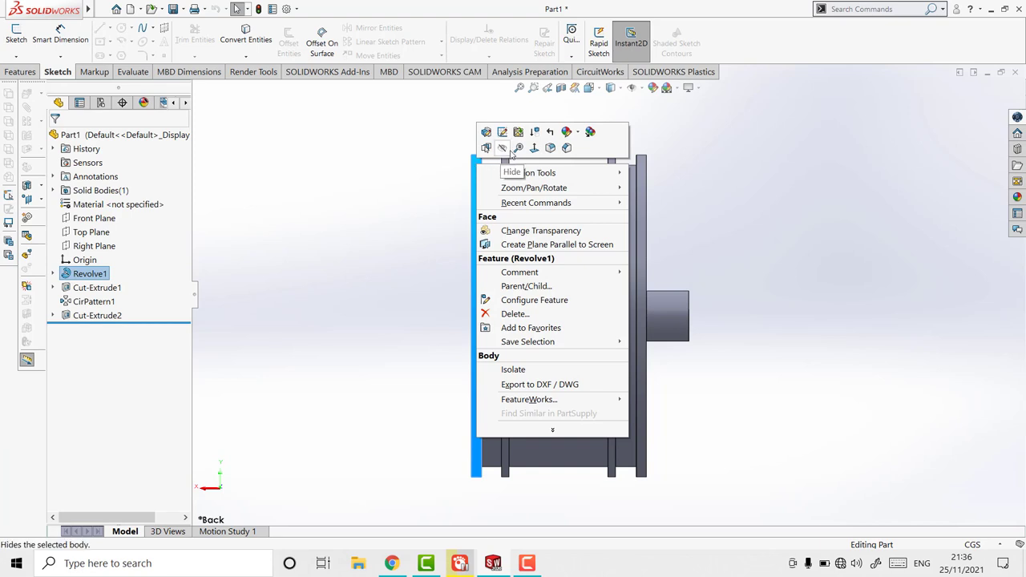
left_click(676, 190)
Inspect the central and shaft face menus, then start a sketch awaiting a plane.
right_click(571, 217)
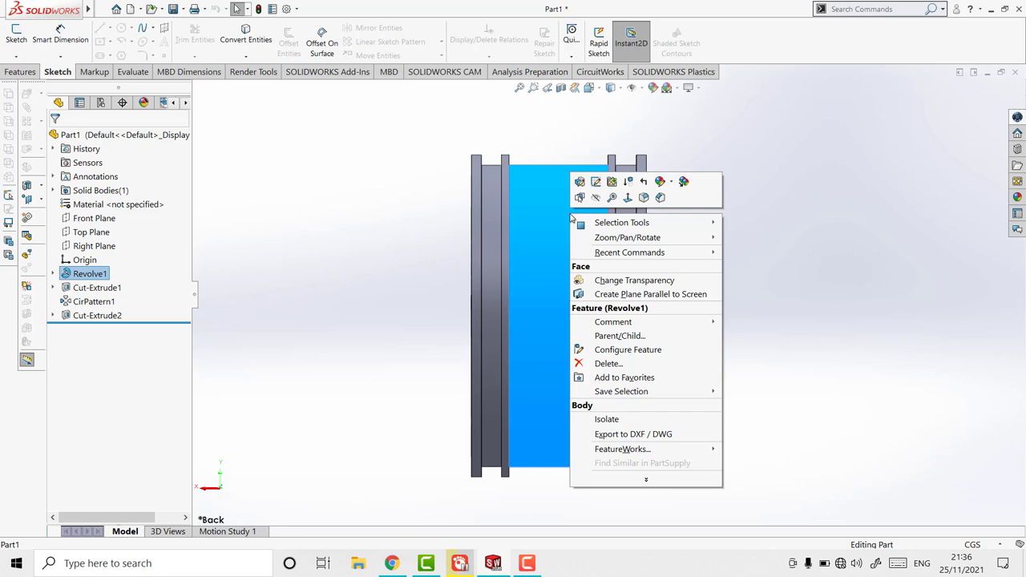
left_click(827, 183)
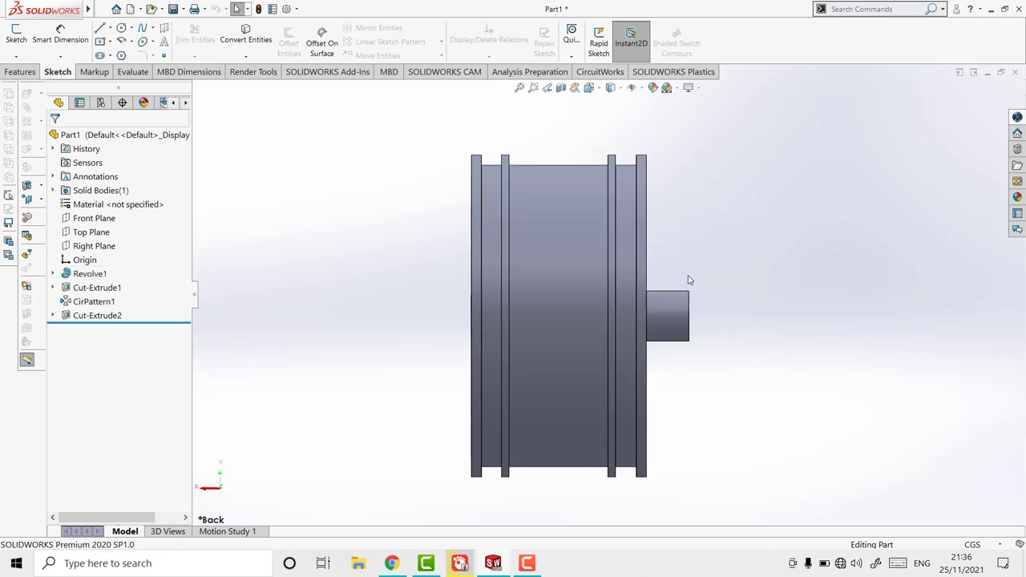
right_click(680, 319)
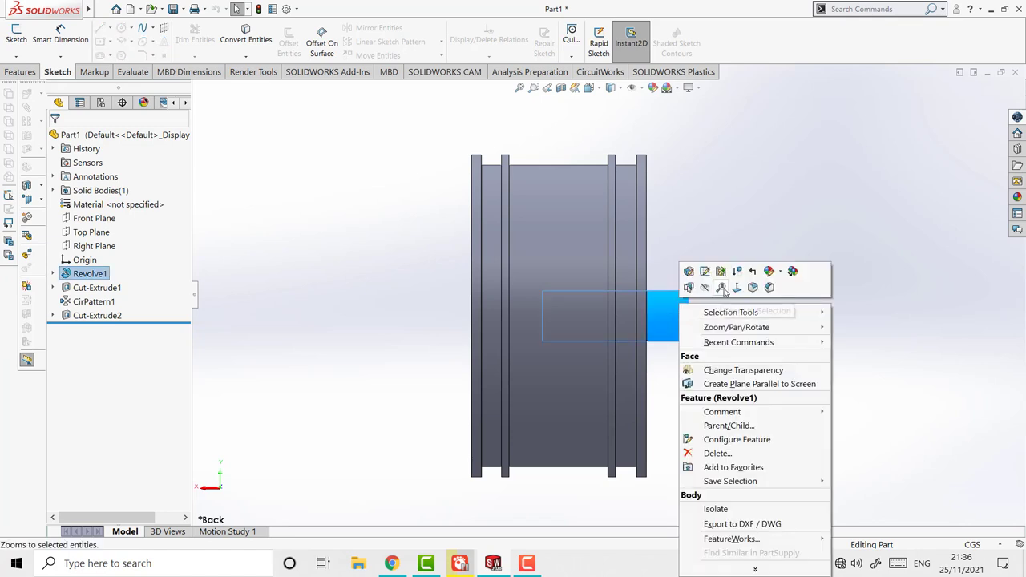
left_click(737, 201)
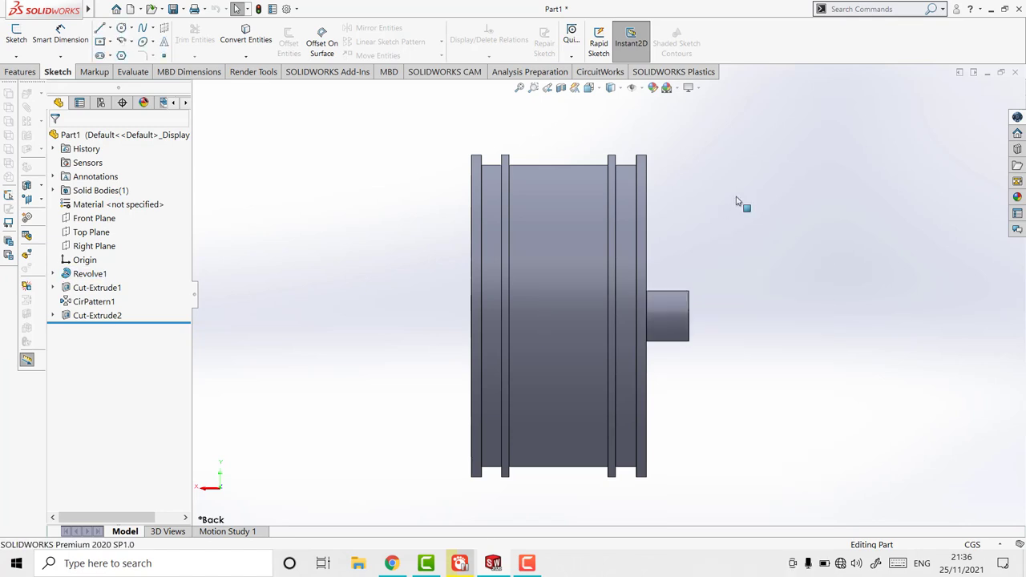
right_click(546, 210)
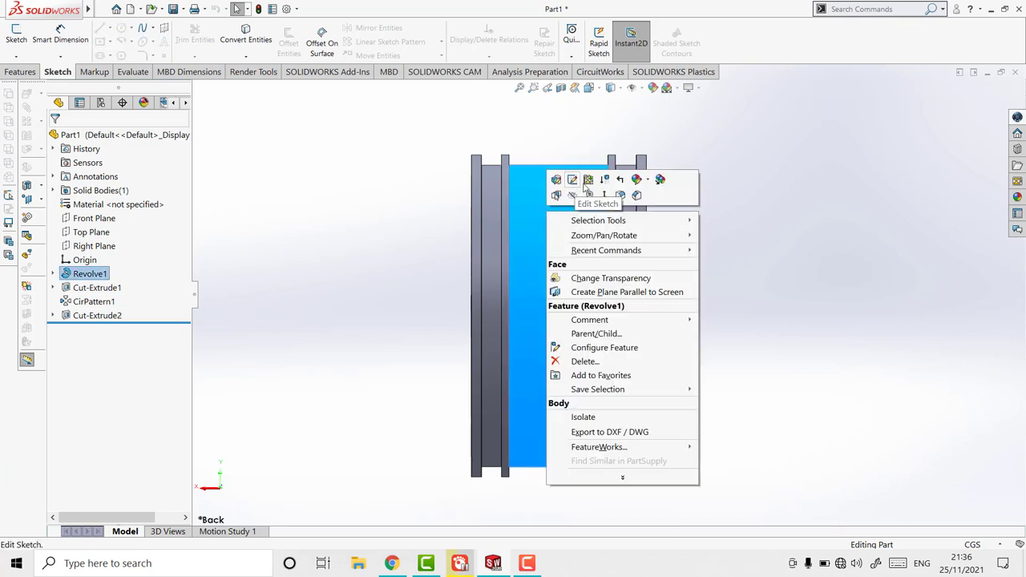
left_click(810, 185)
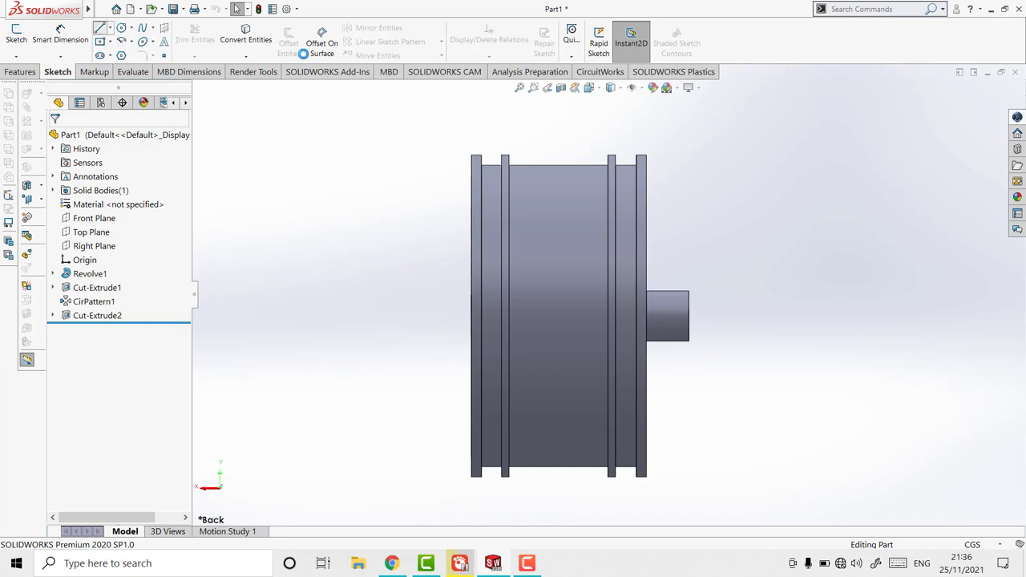
left_click(16, 32)
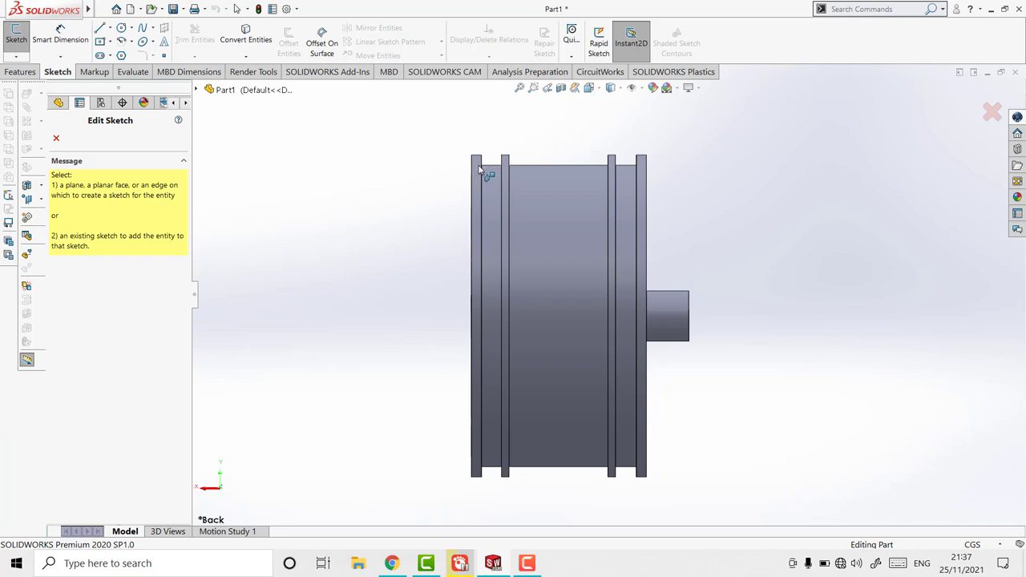
Cancel the pending sketch and dismiss the rim-face and view context menus, leaving the wheel unchanged.
left_click(57, 139)
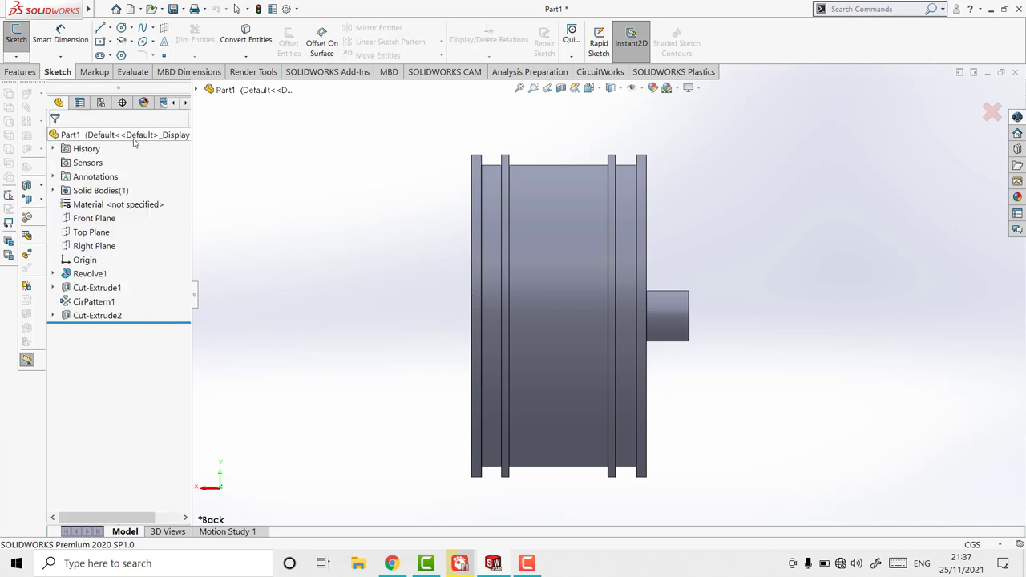
left_click(477, 177)
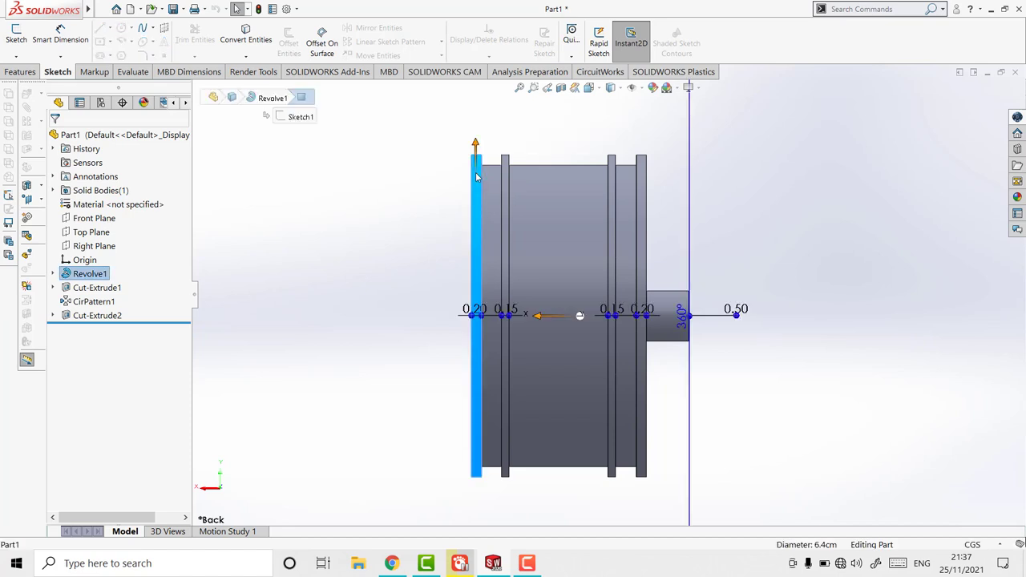
right_click(477, 176)
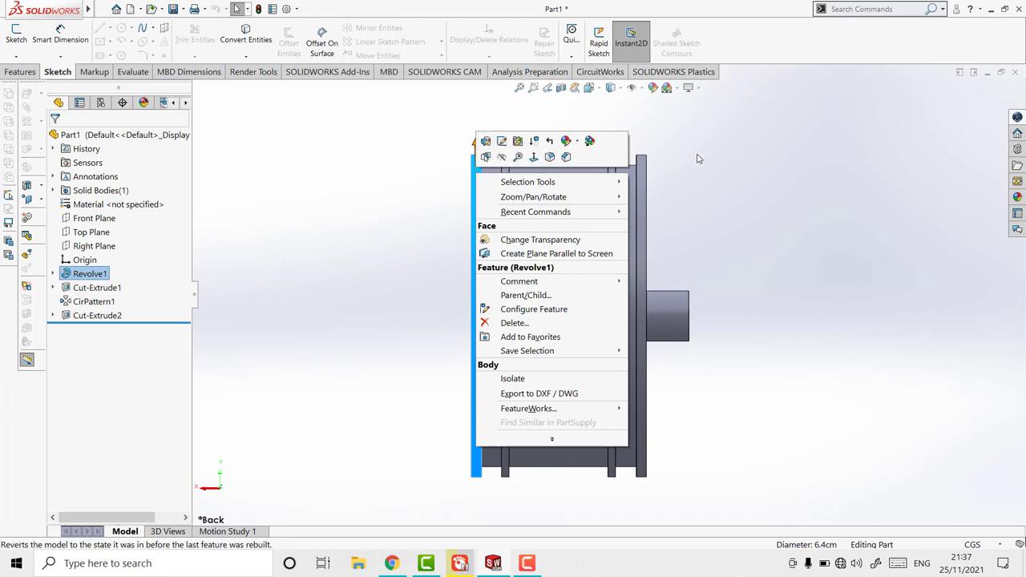
left_click(669, 165)
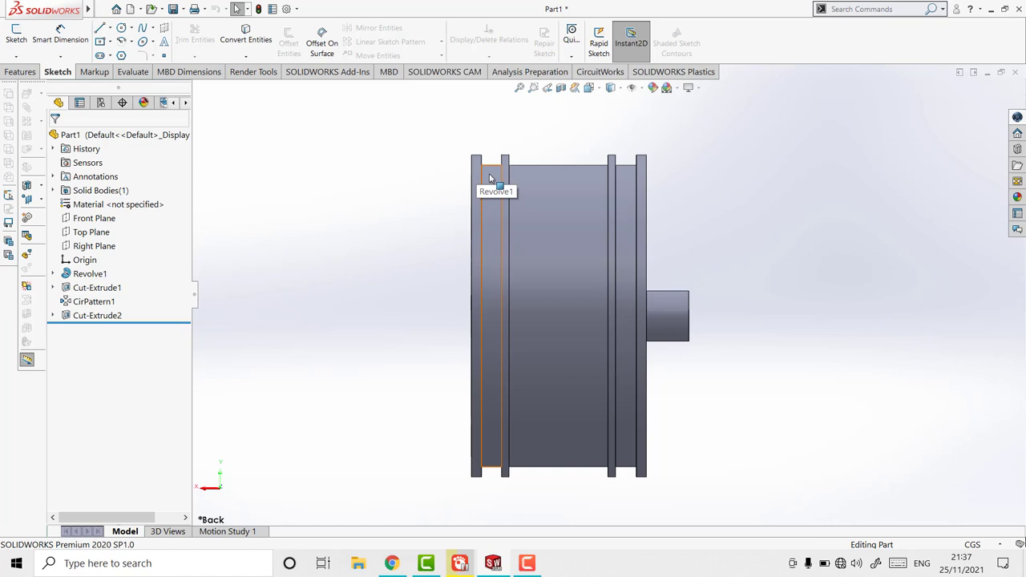
right_click(225, 105)
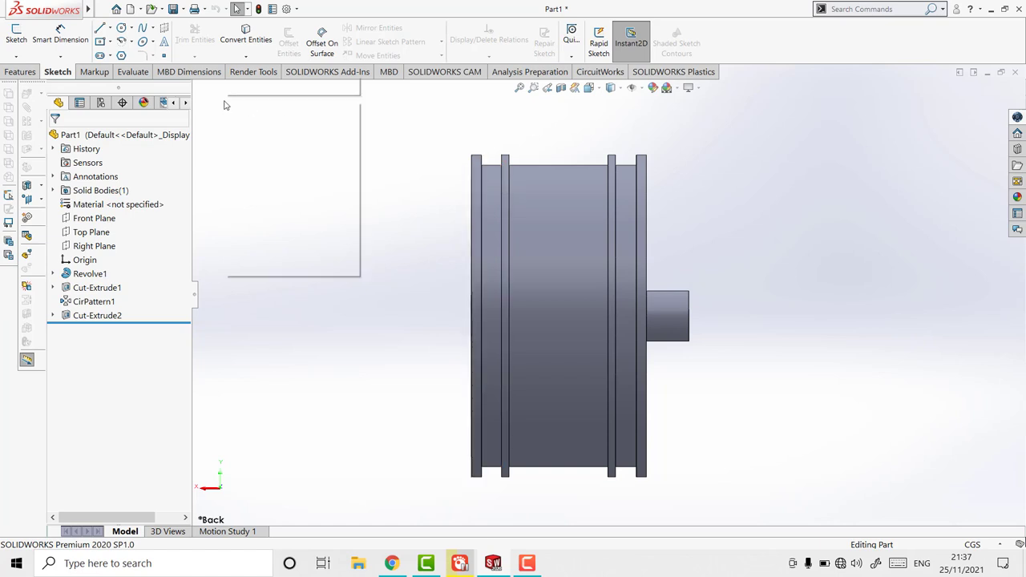
left_click(212, 175)
right_click(261, 210)
left_click(896, 267)
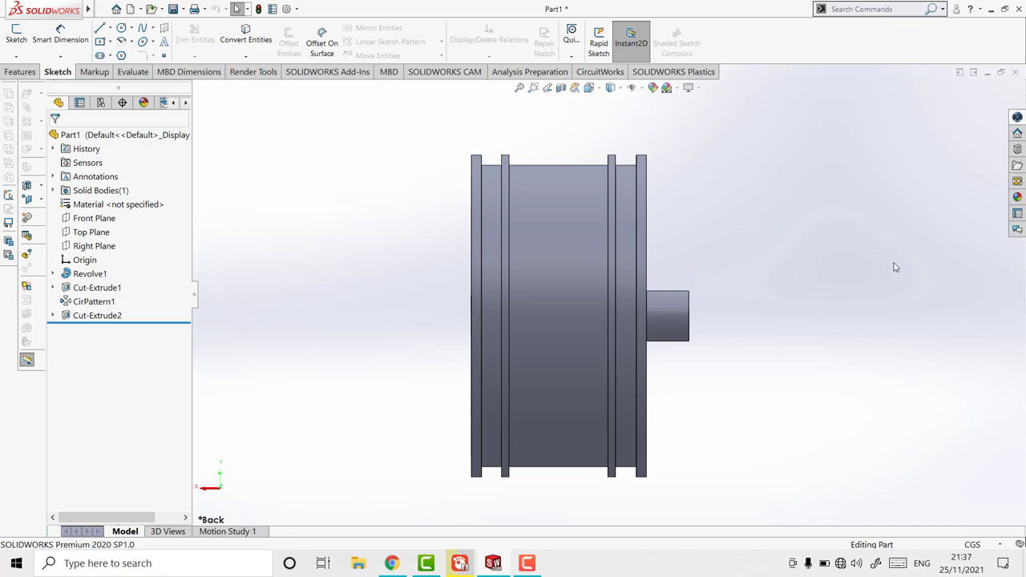
right_click(748, 218)
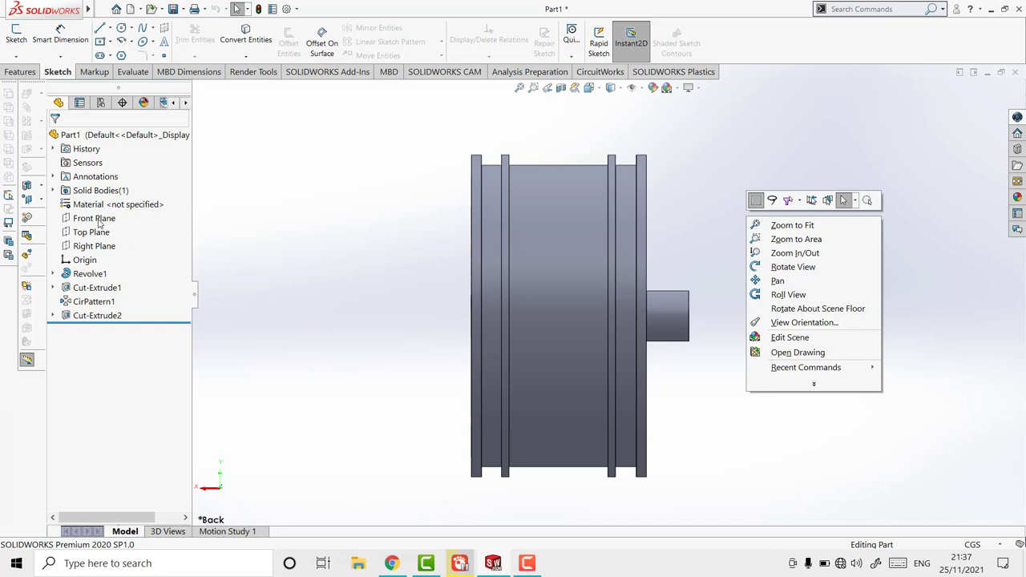
Start Sketch4 on the Front Plane and zoom to the top of the wheel profile.
left_click(100, 225)
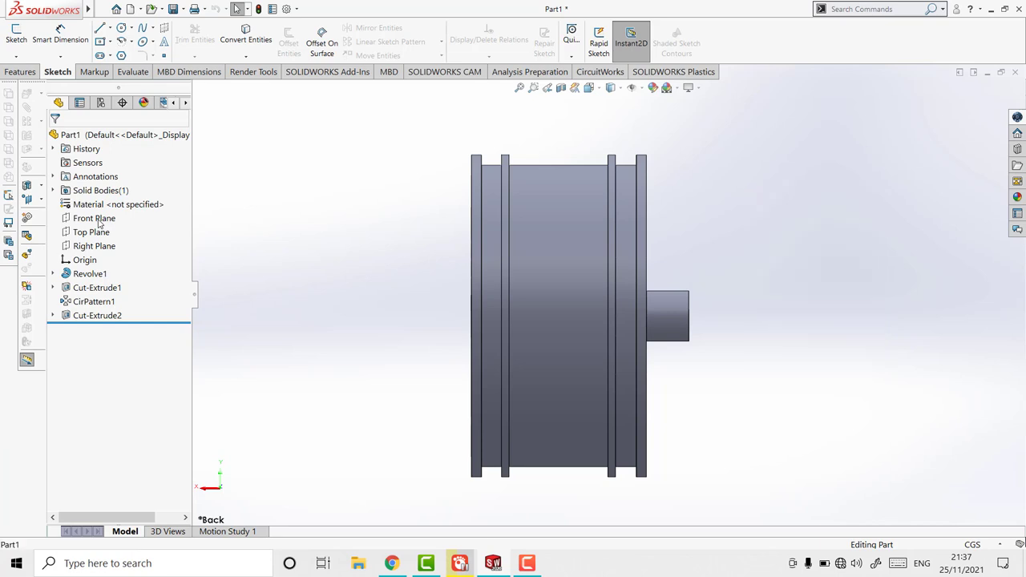
left_click(100, 225)
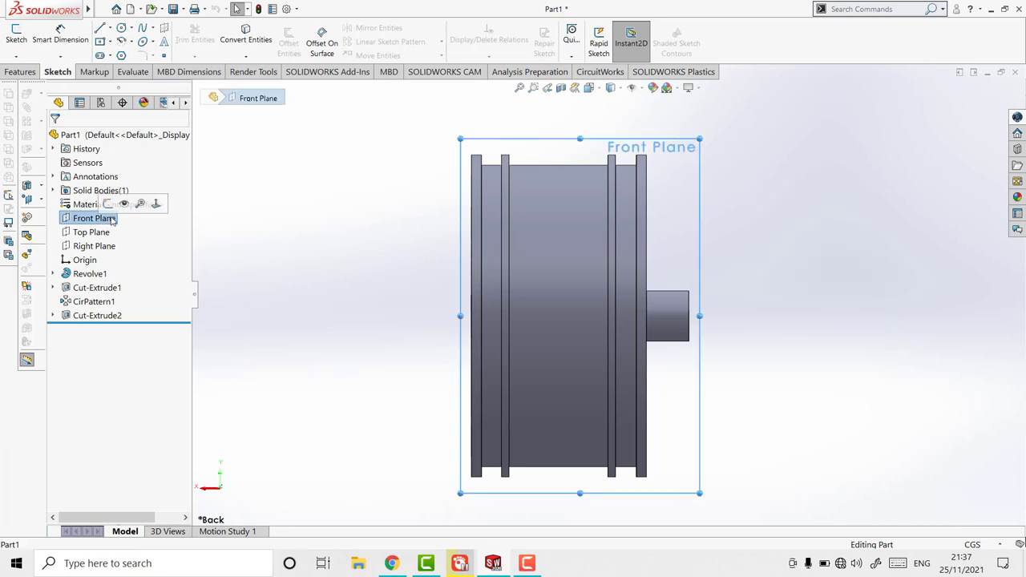
left_click(109, 205)
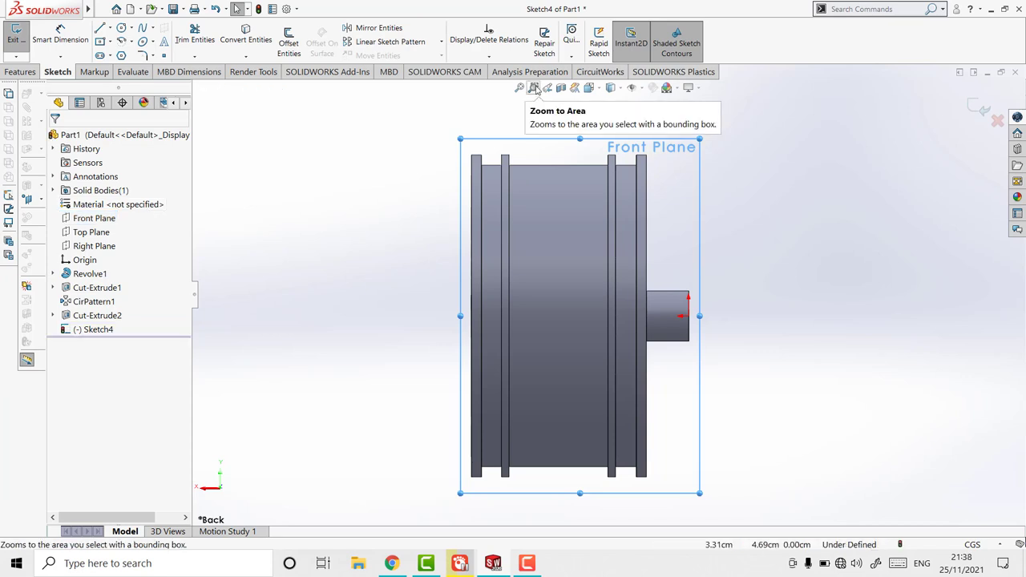
left_click(534, 87)
left_click_drag(441, 129, 683, 198)
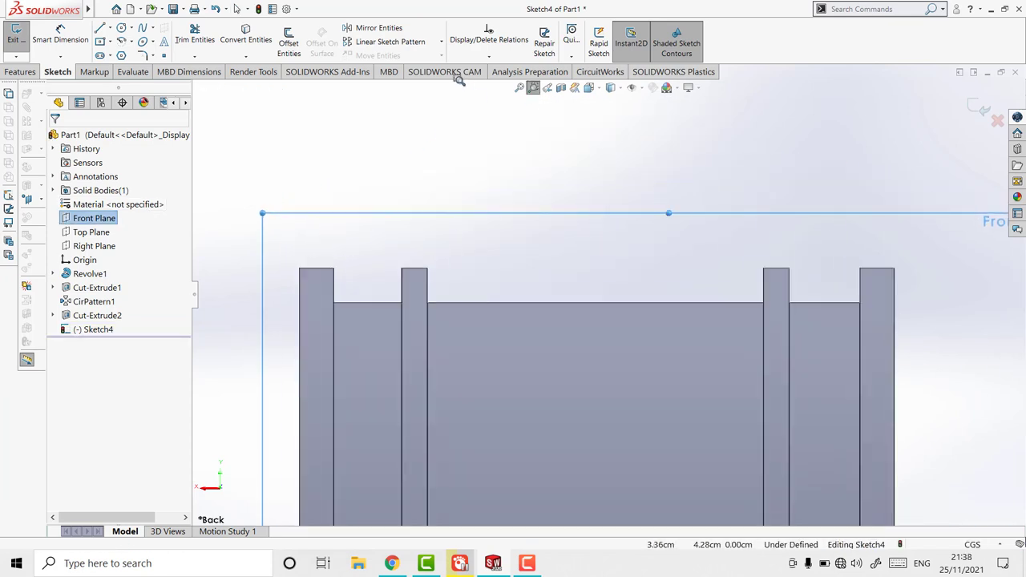
Trace the stepped rim outline with lines over the first two teeth and notch.
left_click(100, 28)
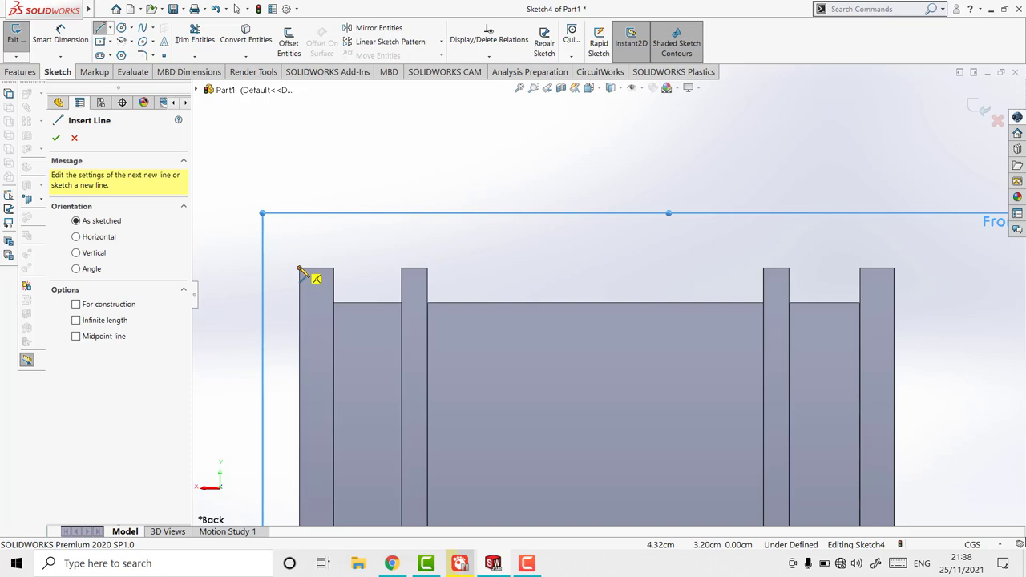
left_click(299, 268)
left_click(333, 268)
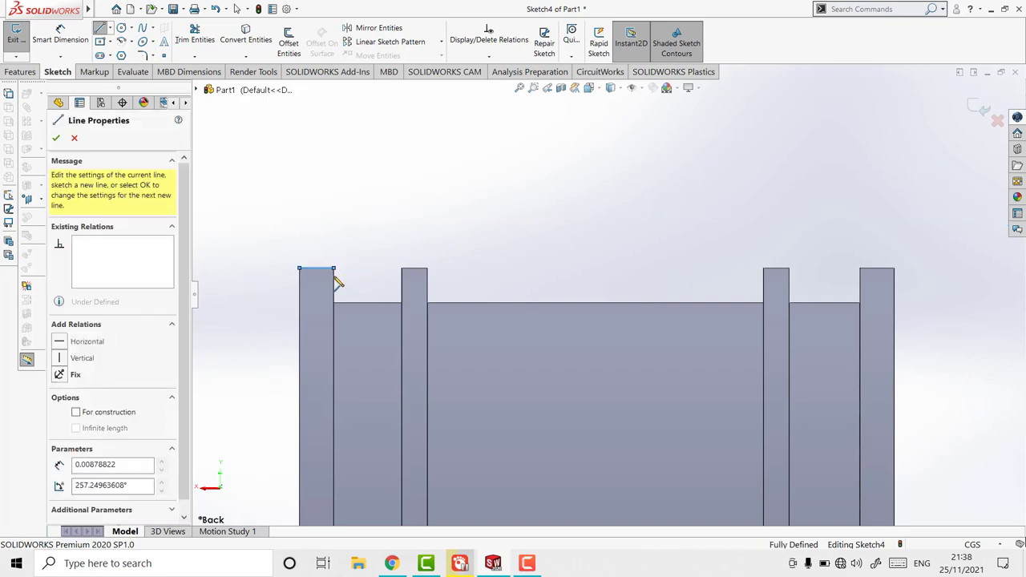
left_click(334, 302)
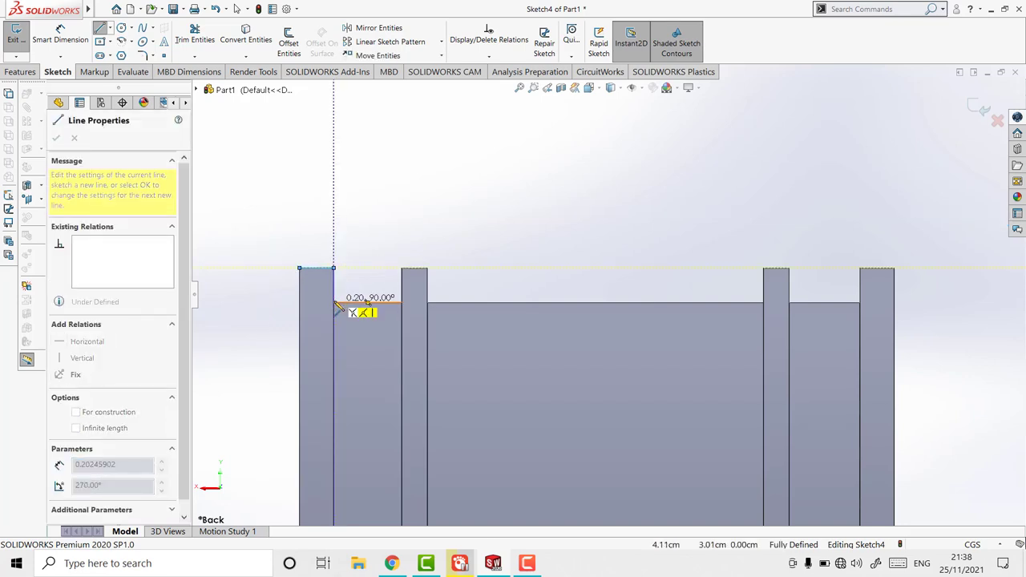
left_click(402, 302)
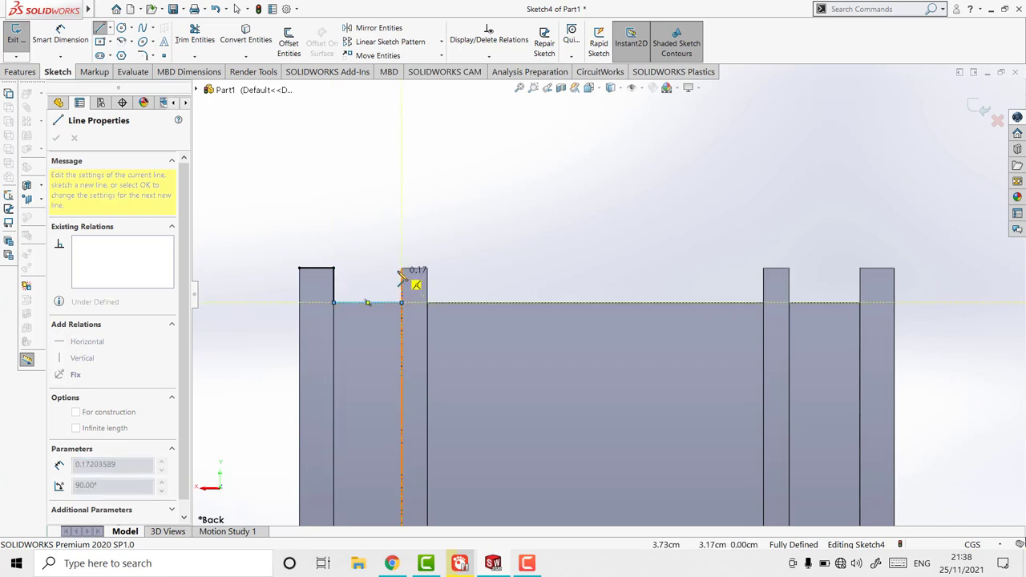
left_click(402, 268)
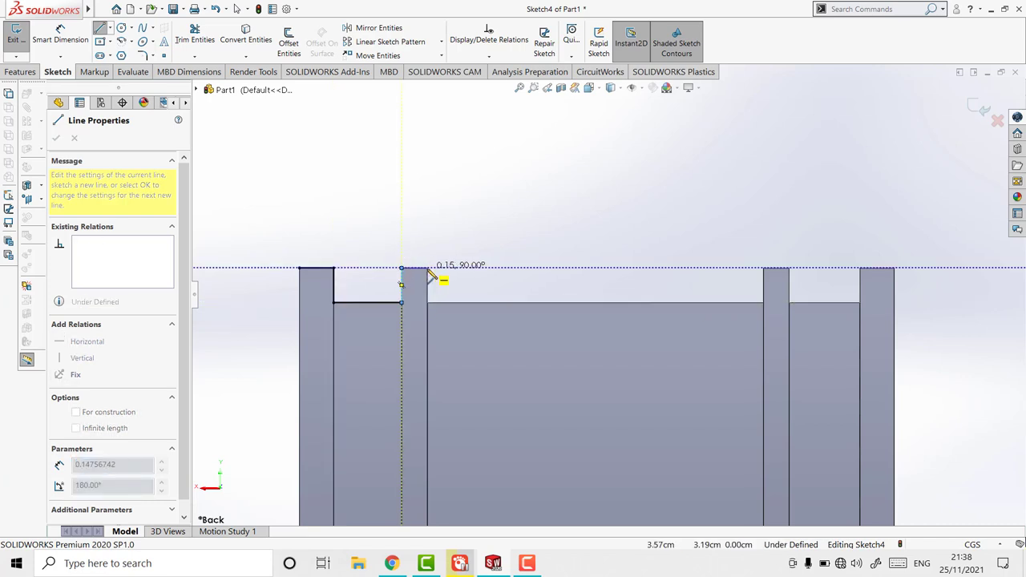
left_click(428, 268)
left_click(429, 303)
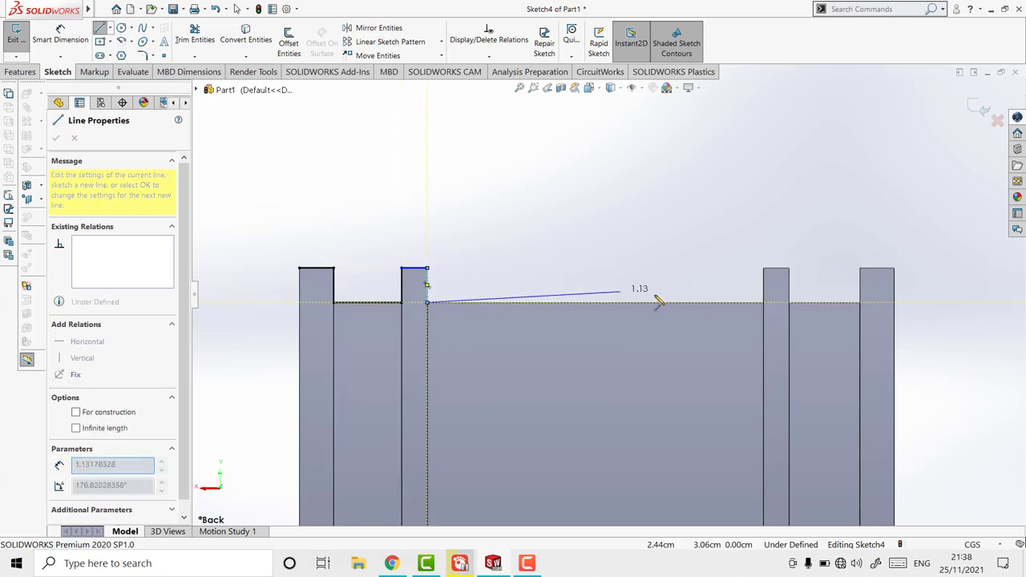
Continue the outline across the wide recess, the third tooth and the last tooth.
left_click(763, 303)
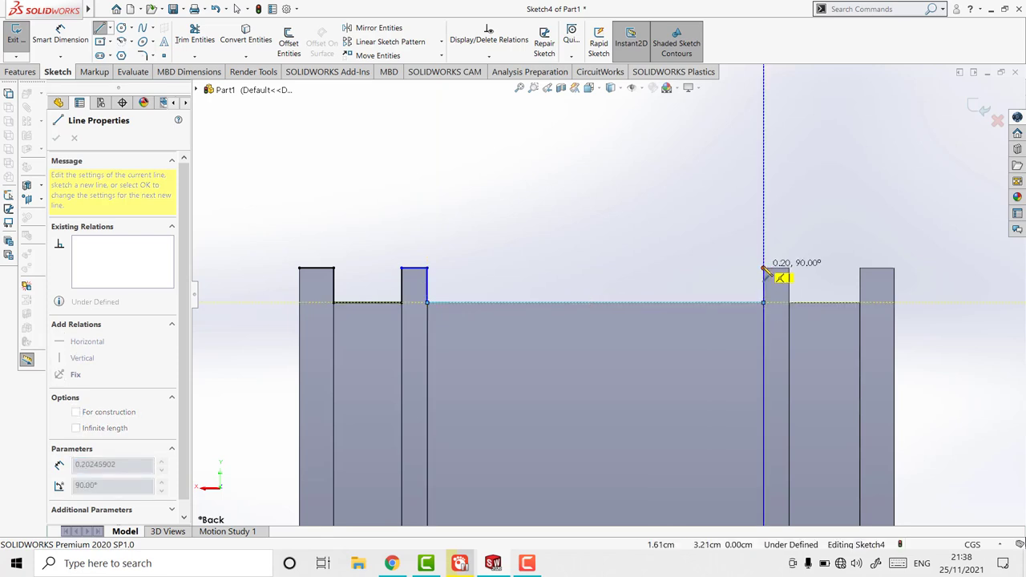
left_click(763, 268)
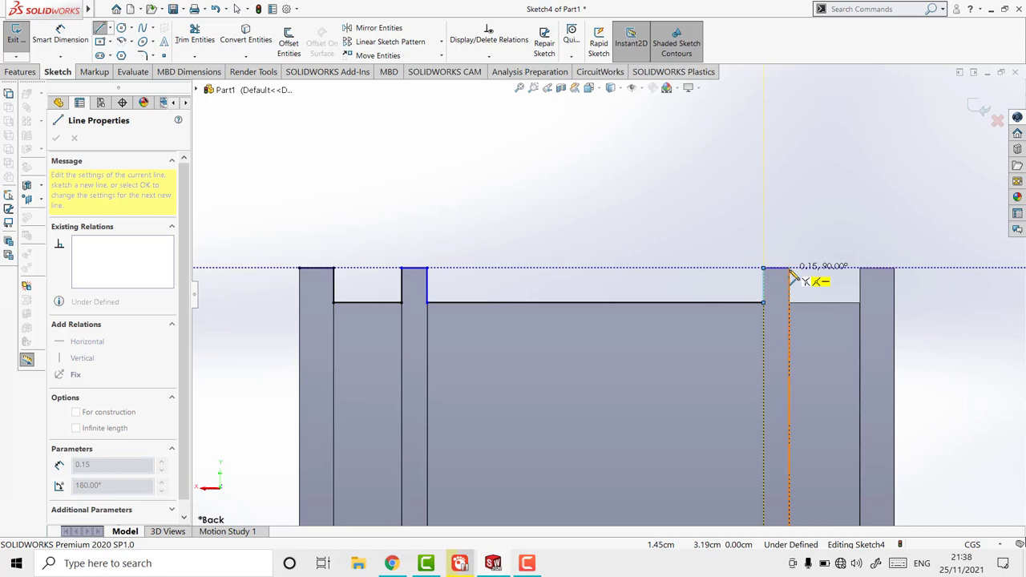
left_click(789, 269)
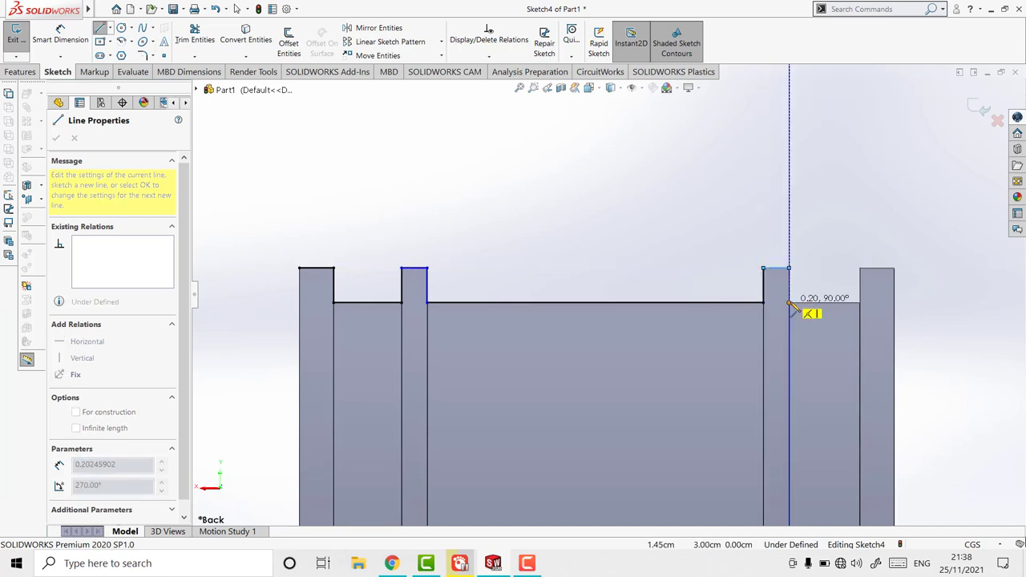
left_click(790, 302)
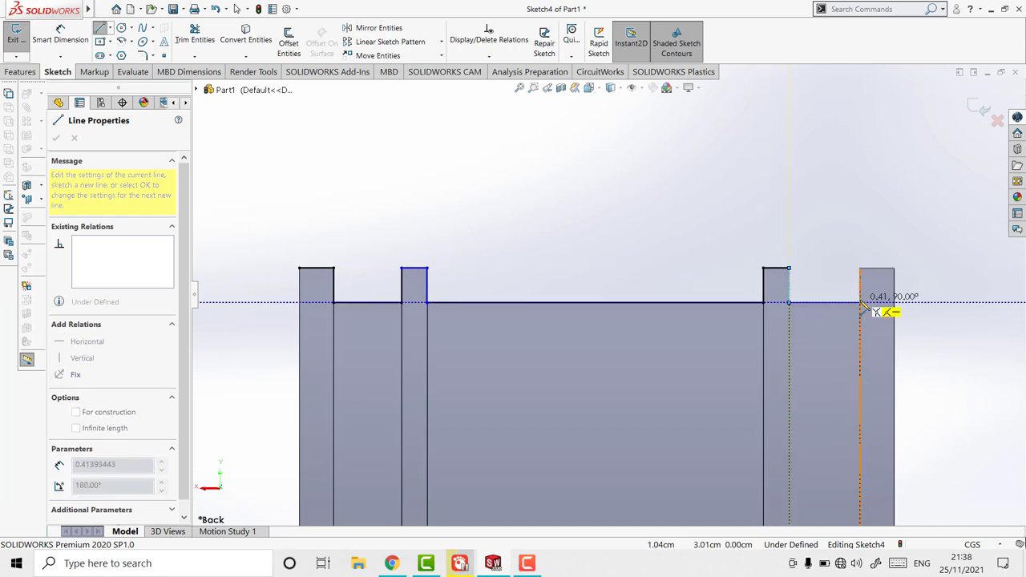
left_click(860, 302)
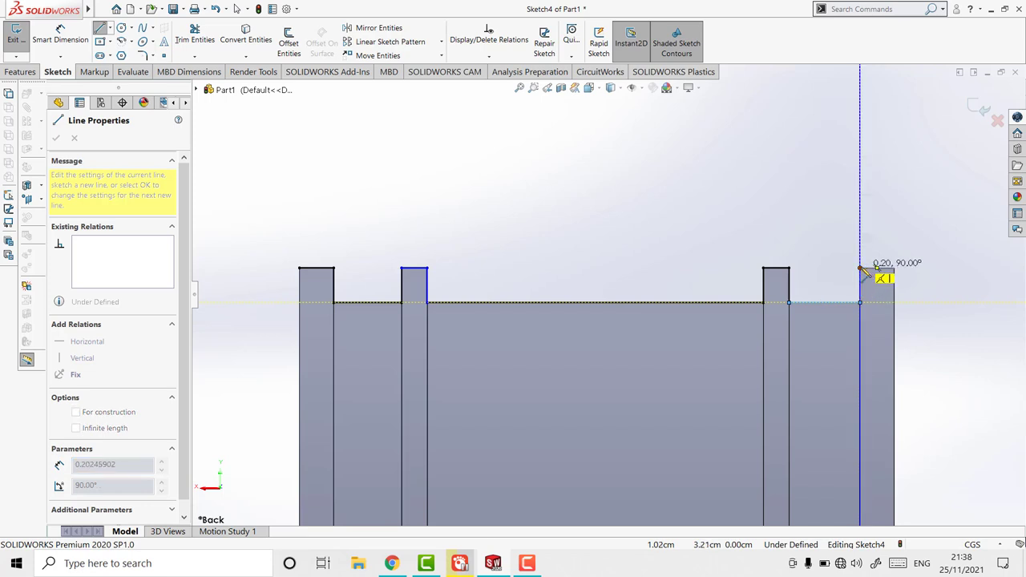
left_click(861, 268)
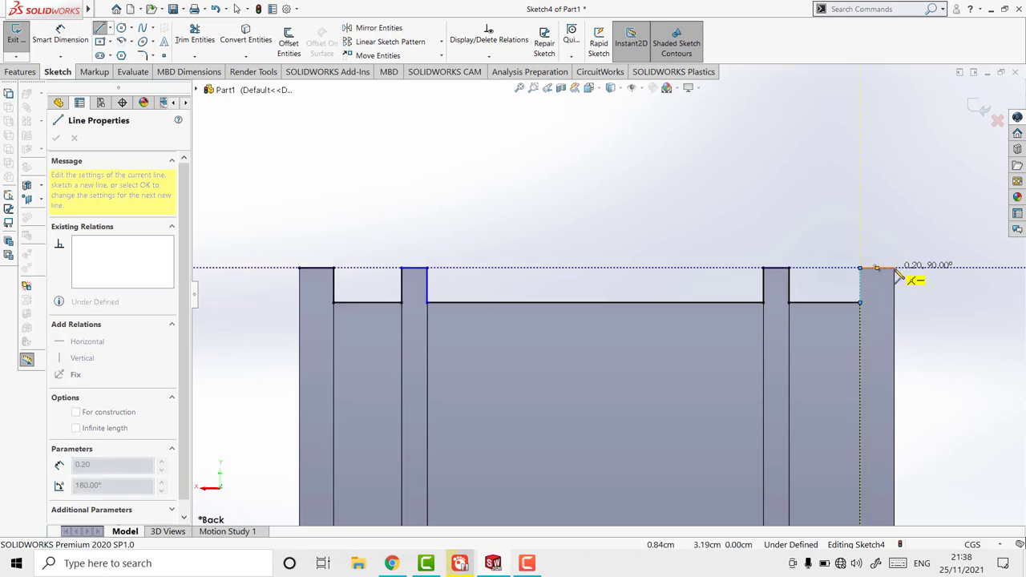
left_click(895, 268)
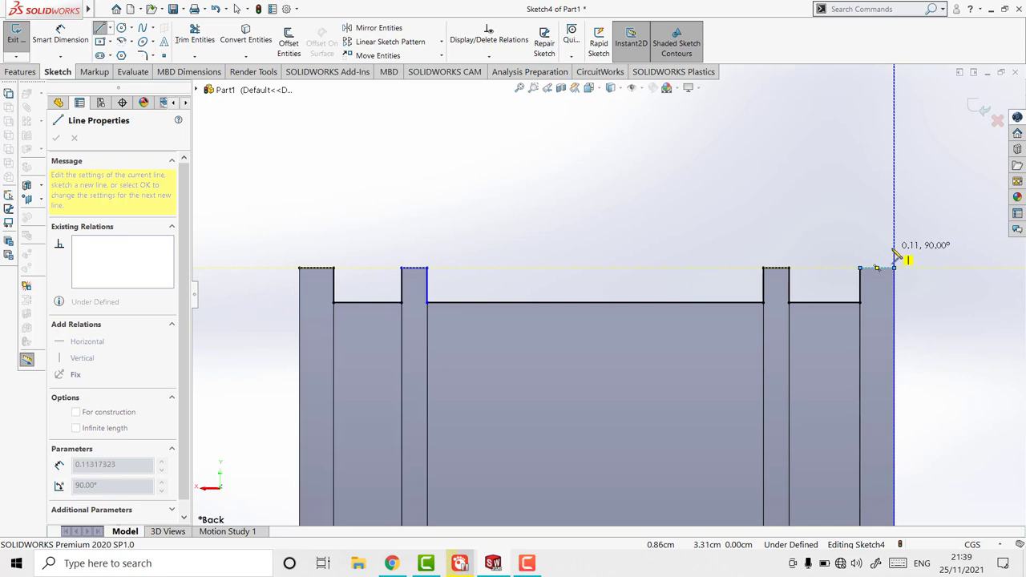
double_click(898, 255)
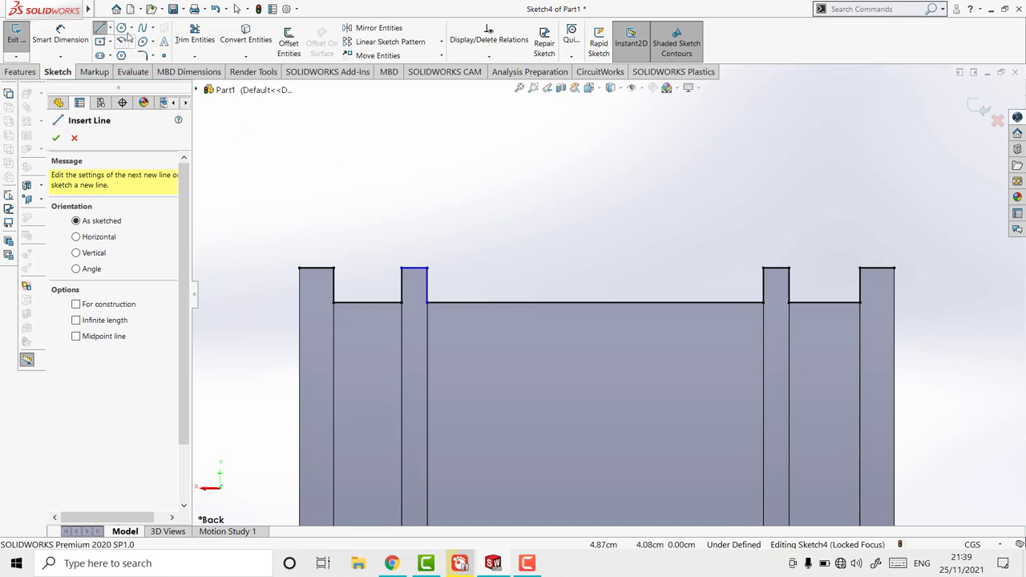
Add short vertical risers above the left and right top corners.
left_click(300, 268)
left_click(300, 248)
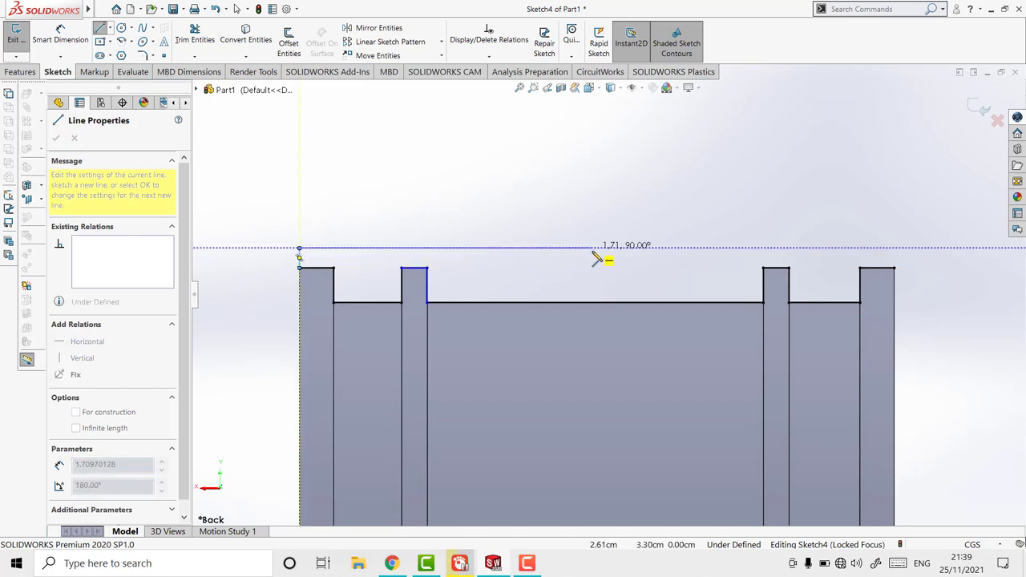
key("Escape")
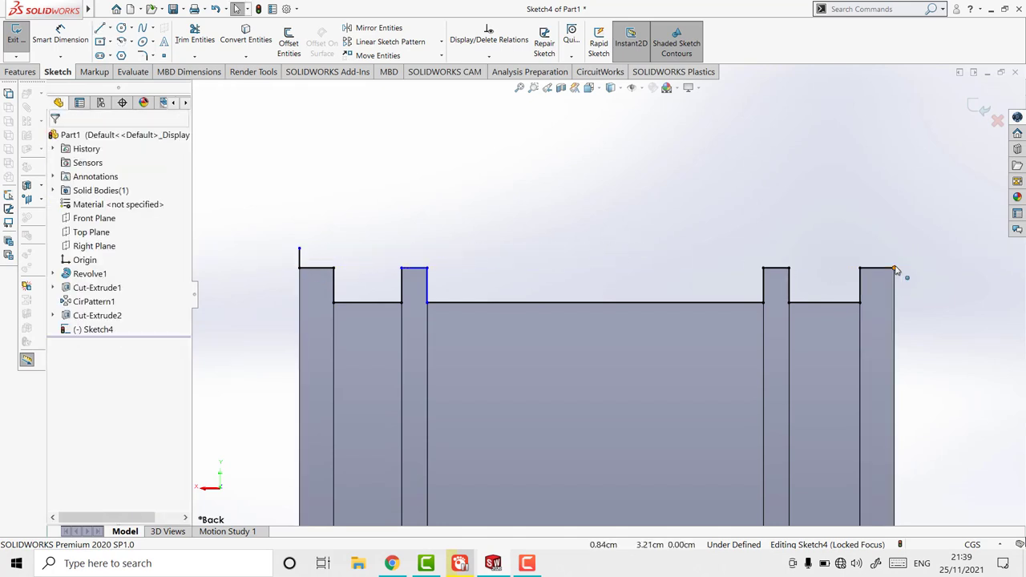
left_click(896, 267)
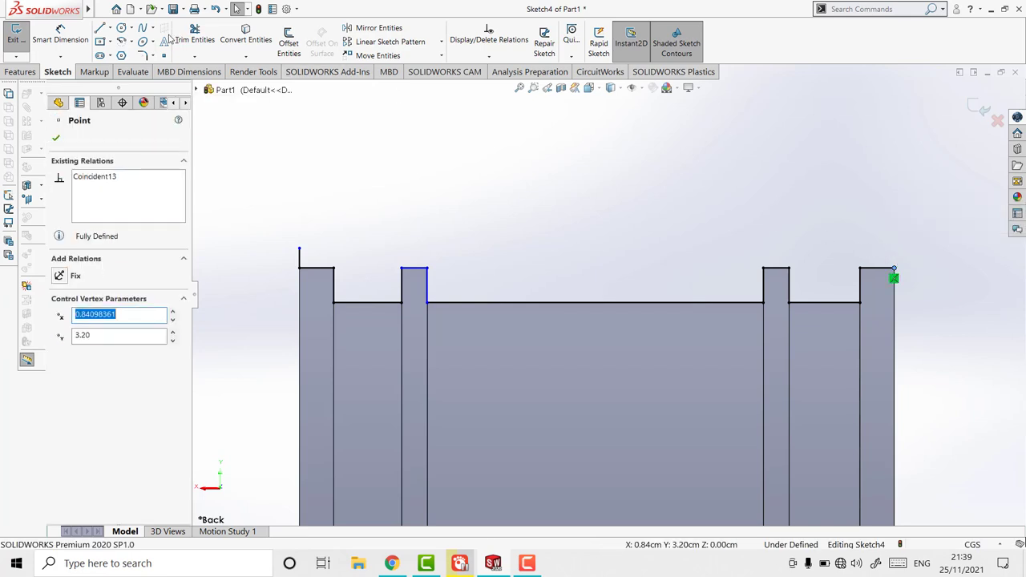
left_click(99, 28)
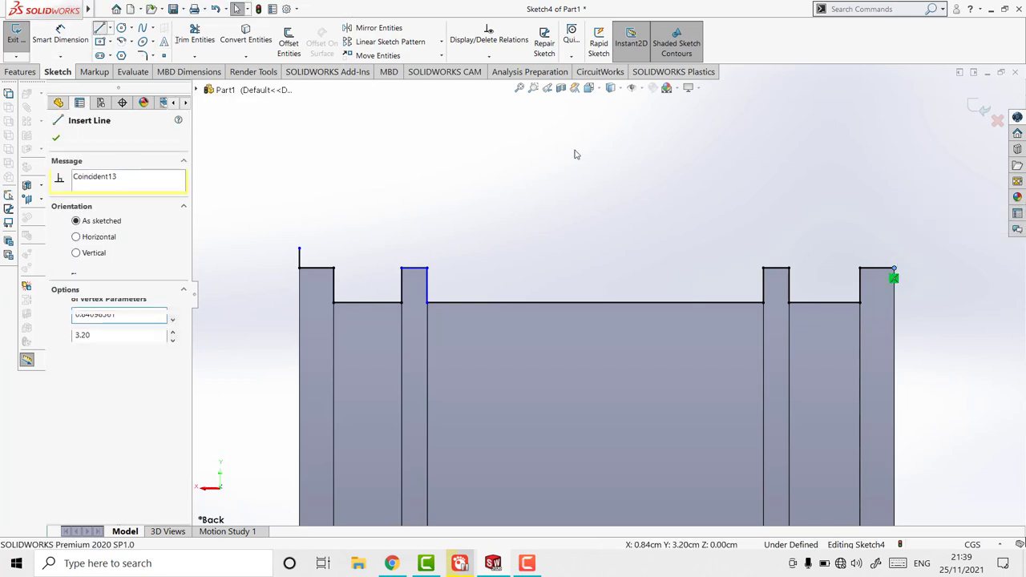
left_click(862, 269)
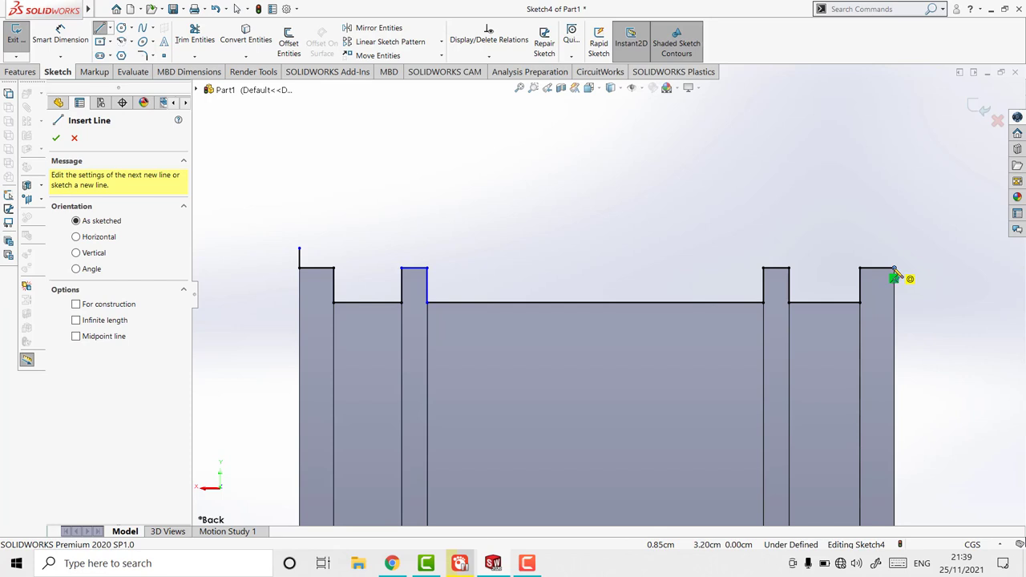
left_click(895, 268)
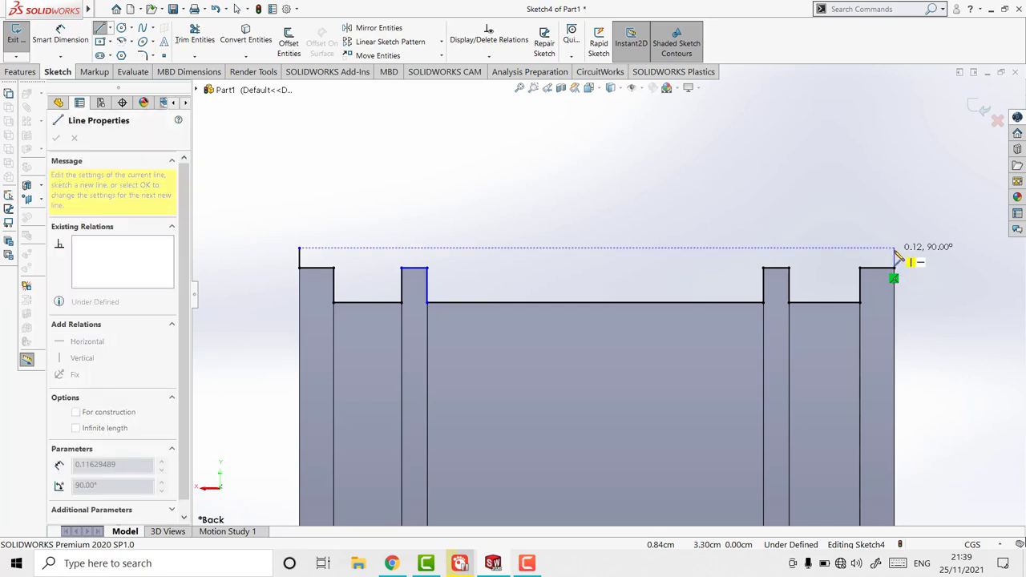
left_click(895, 249)
key("Escape")
Join the riser tops with a horizontal line across the rim.
left_click(100, 28)
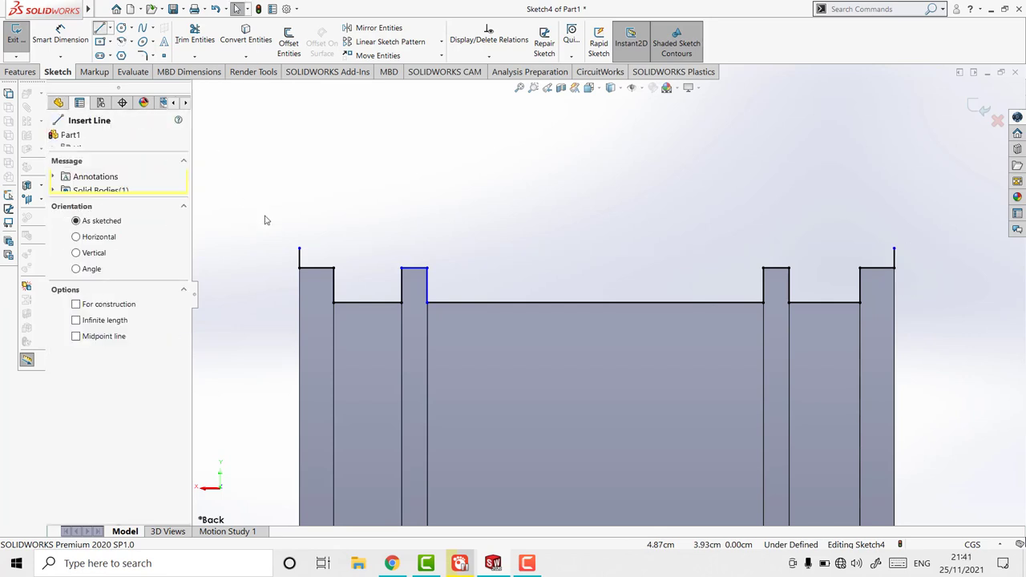
left_click(299, 249)
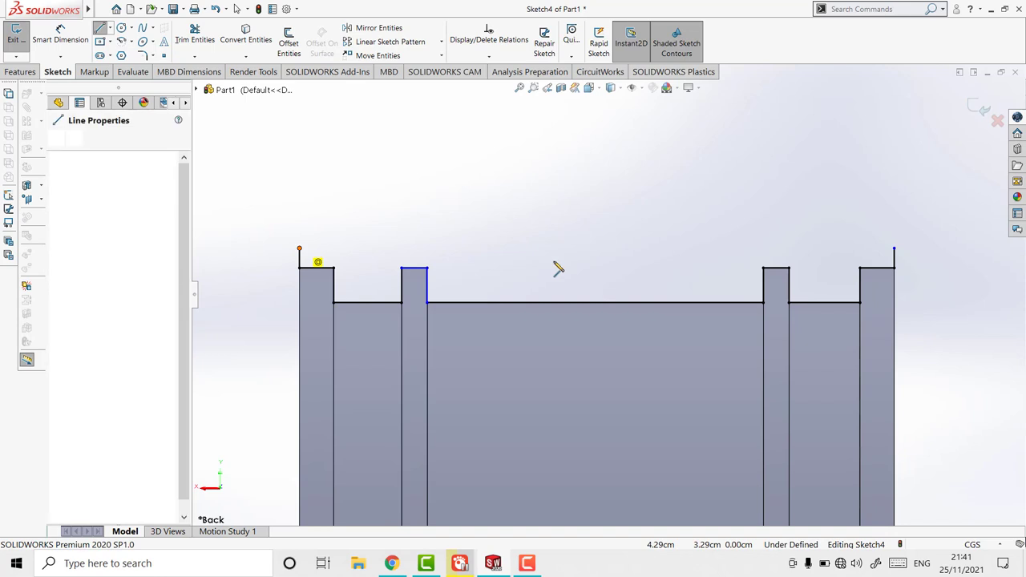
left_click(895, 250)
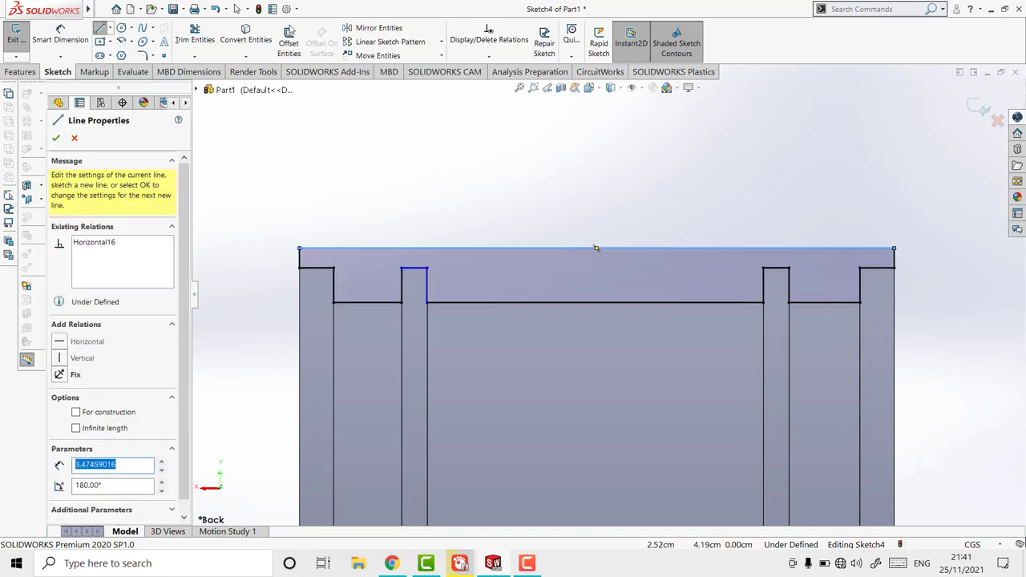
left_click(148, 53)
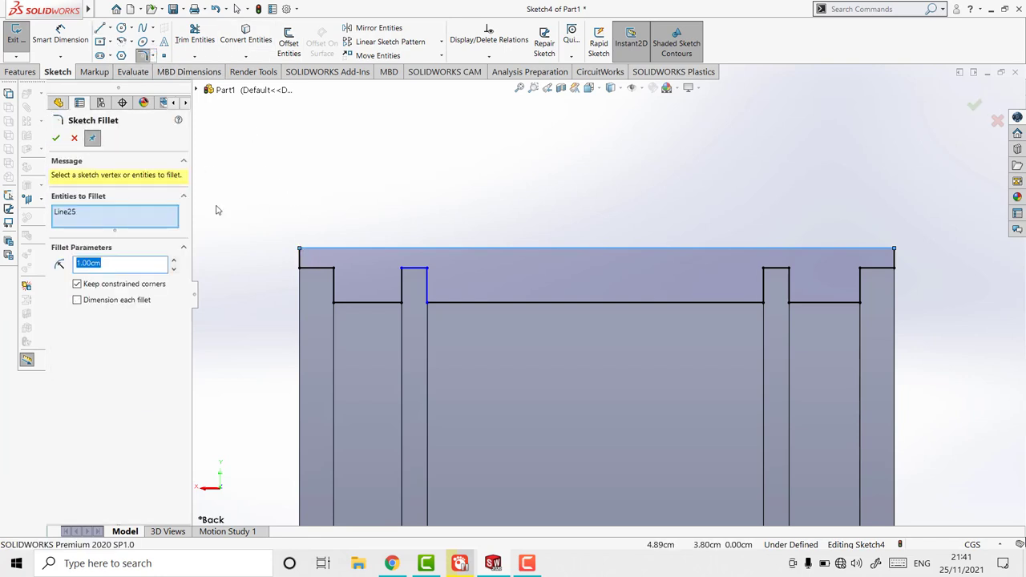
Attempt a sketch fillet on the rim profile's top-left corner and enter a new radius value.
left_click(300, 251)
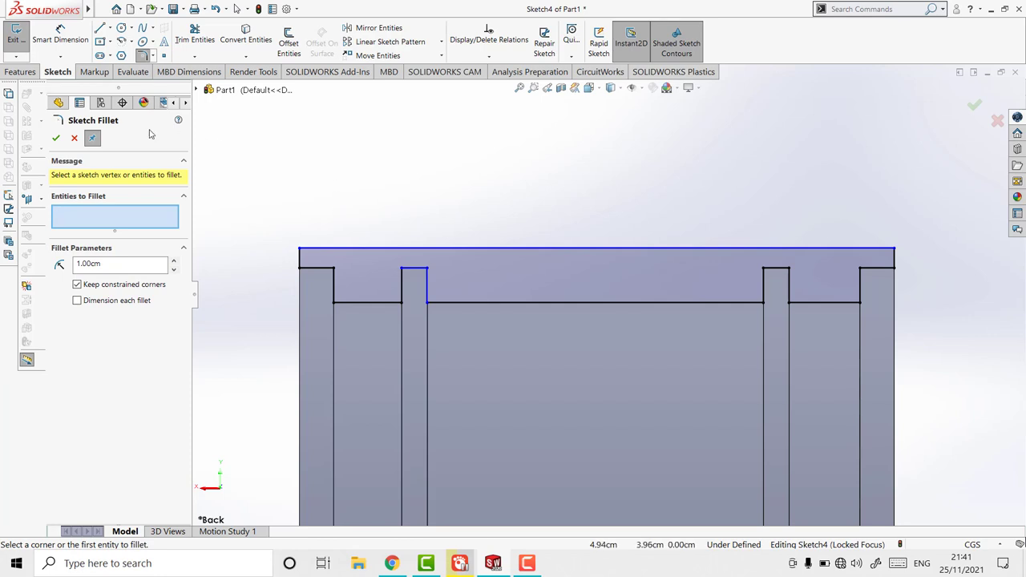
left_click(74, 138)
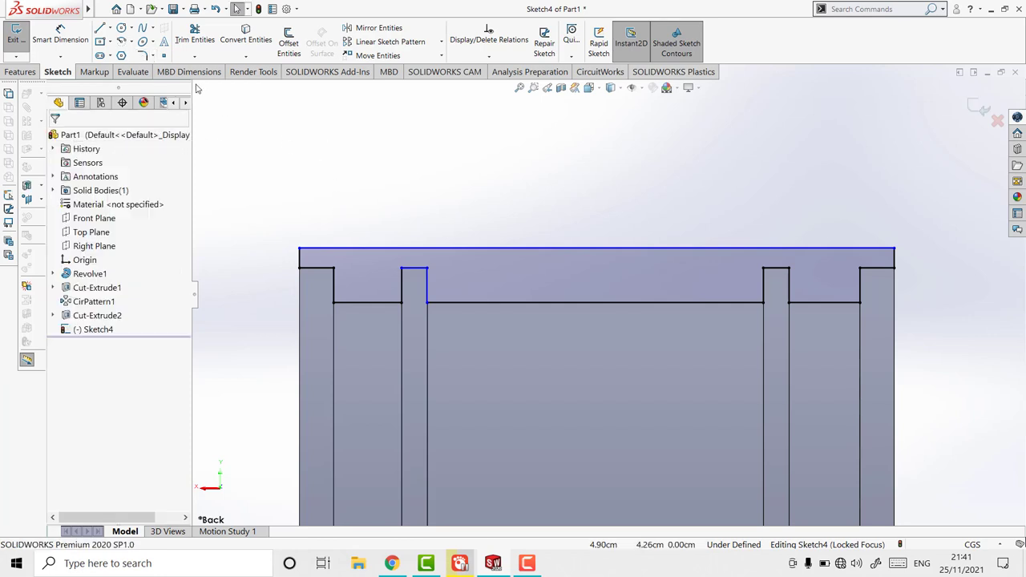
left_click(142, 56)
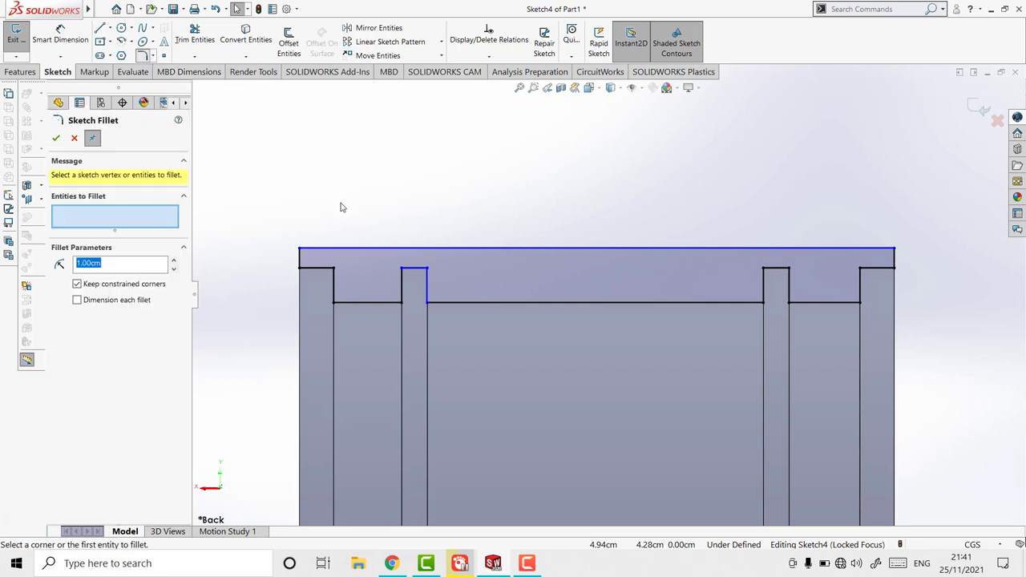
left_click(300, 250)
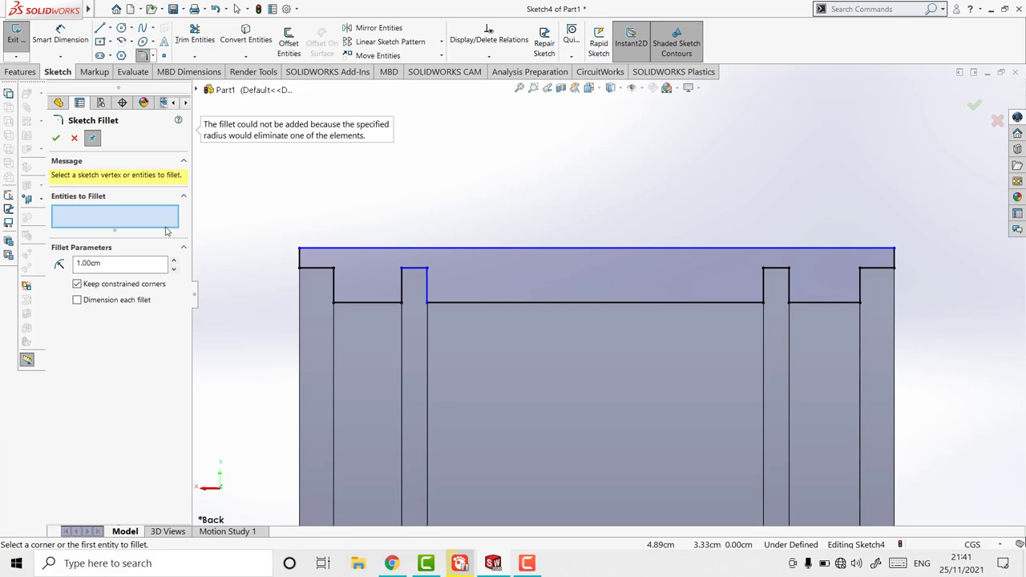
left_click_drag(121, 260, 62, 268)
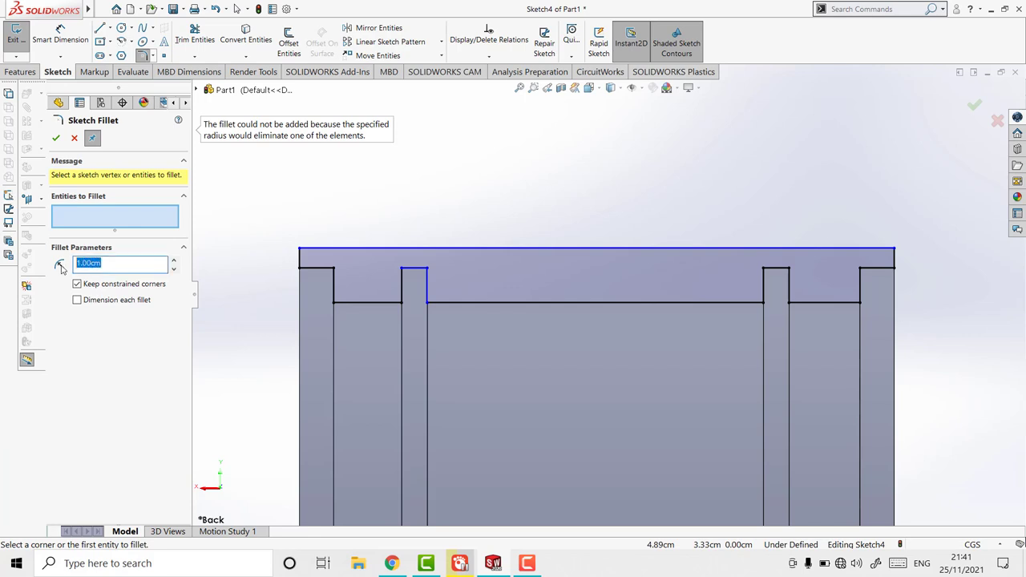
type("0.2")
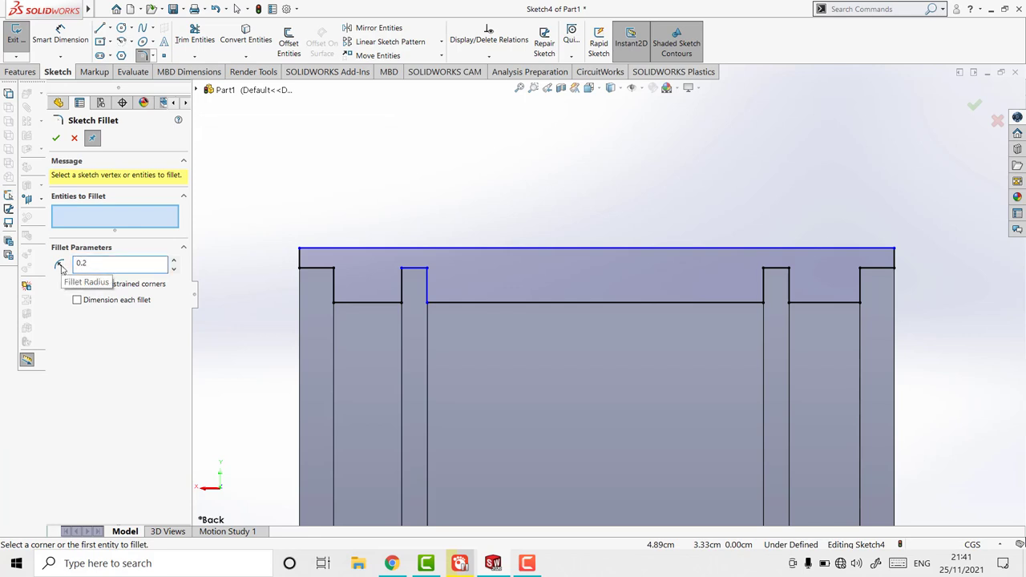
left_click(309, 251)
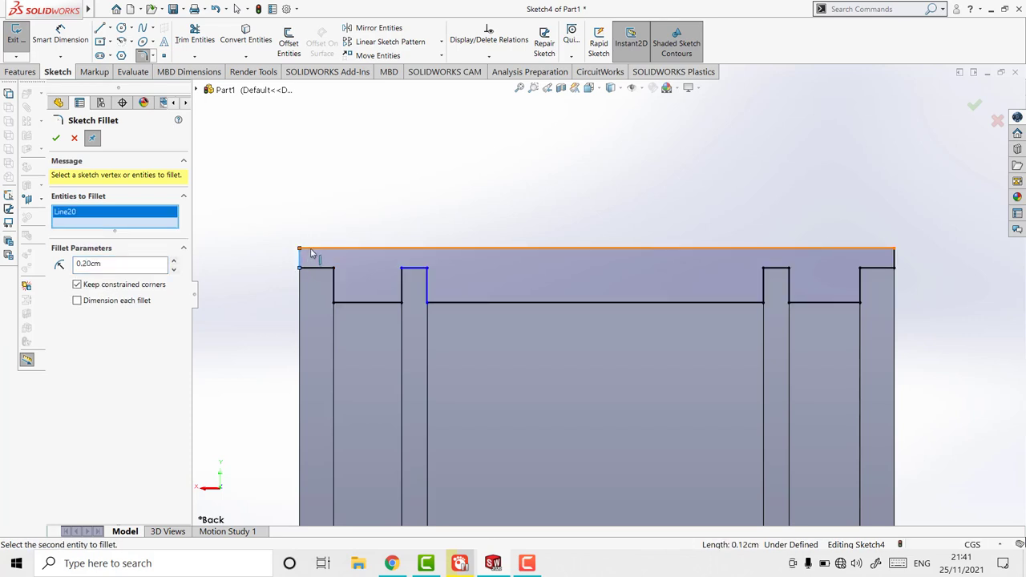
left_click(310, 252)
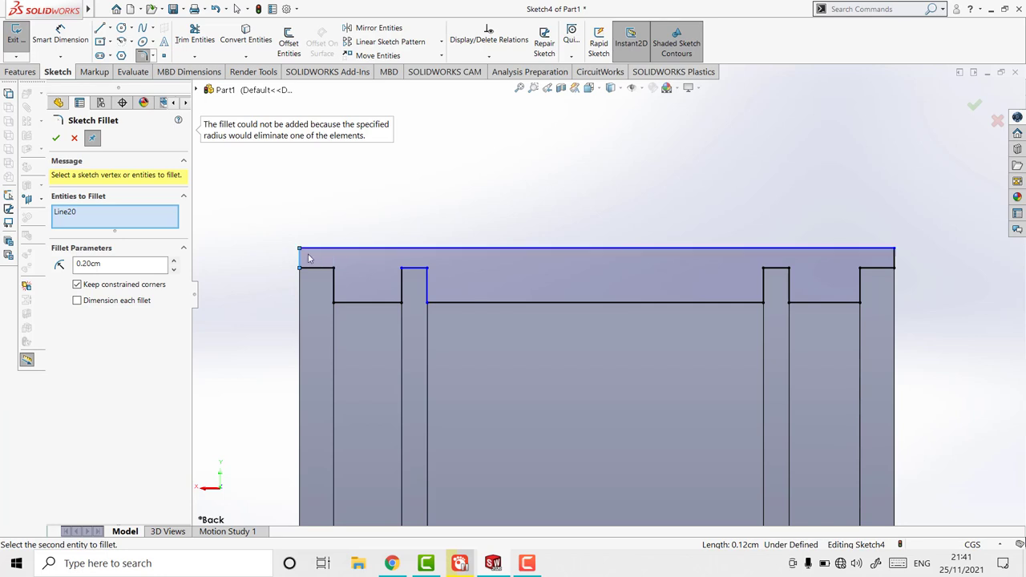
double_click(107, 265)
type("0.")
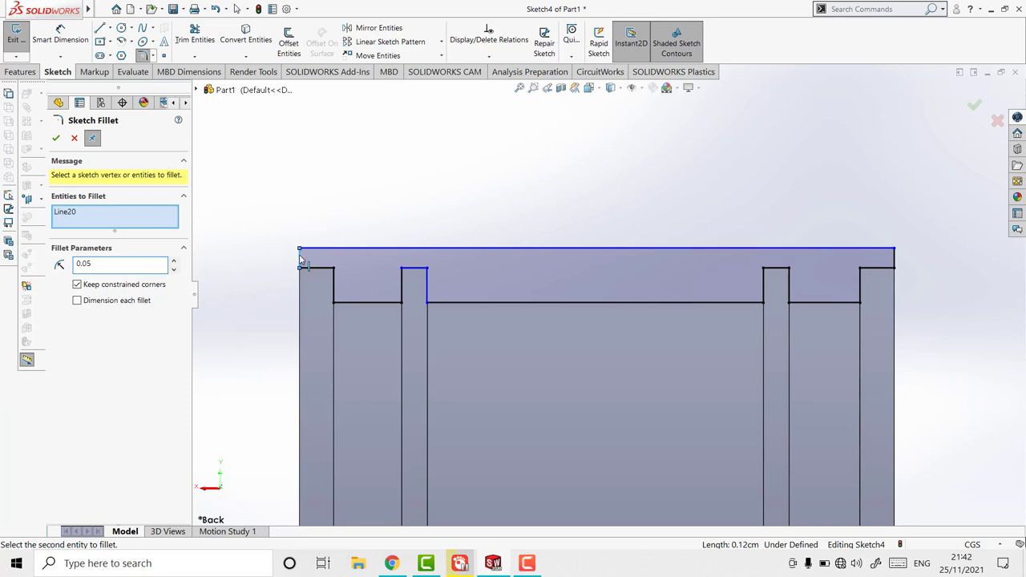
Fillet the top-left and top-right corners of the rim profile at 0.05 cm.
left_click(75, 137)
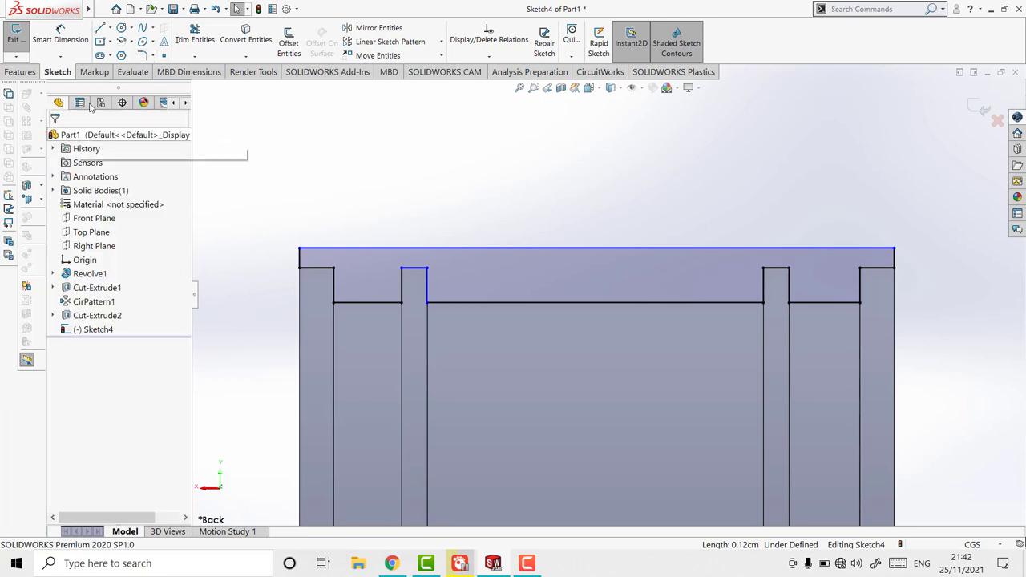
left_click(143, 55)
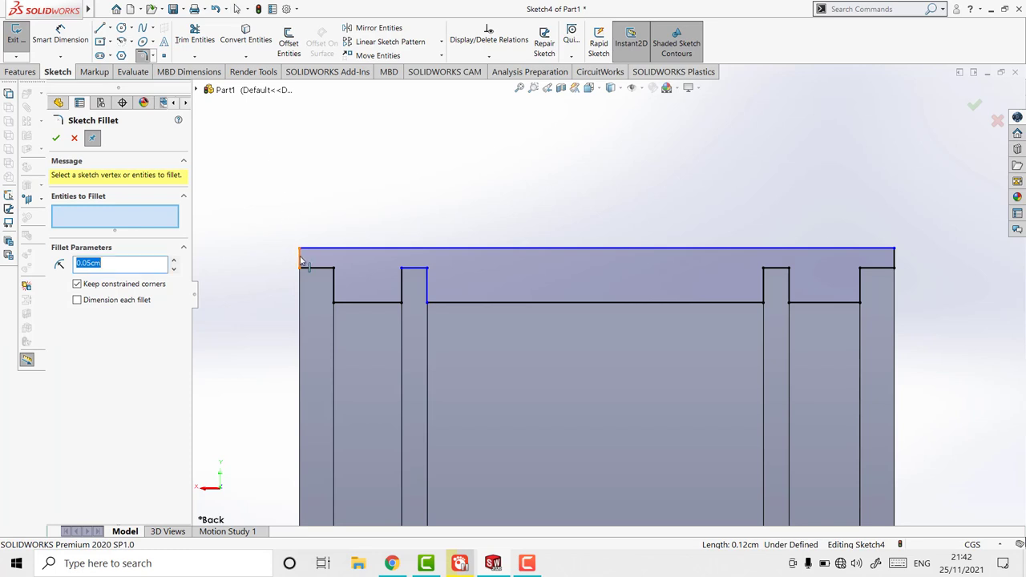
left_click(304, 250)
left_click(315, 252)
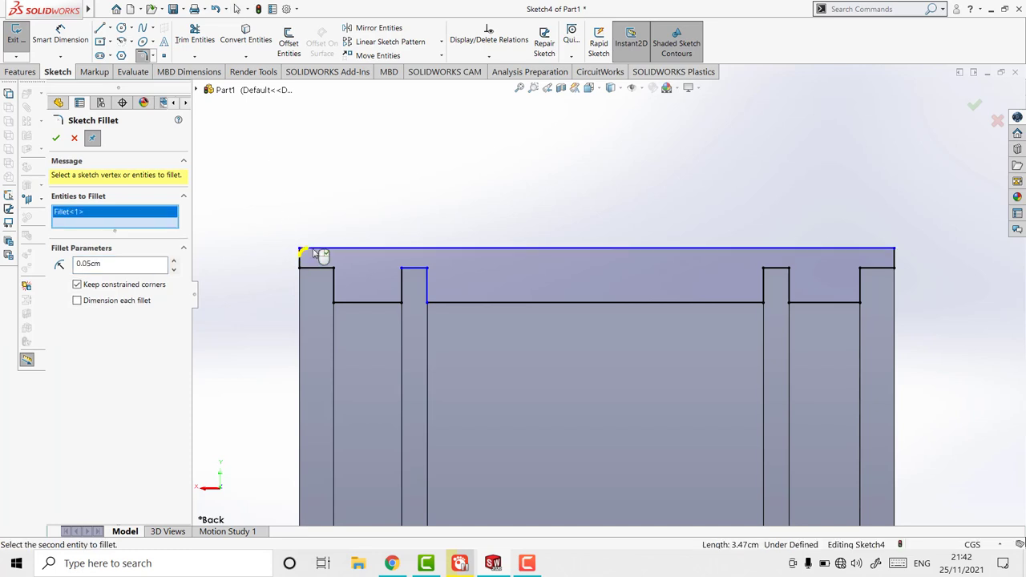
left_click(894, 251)
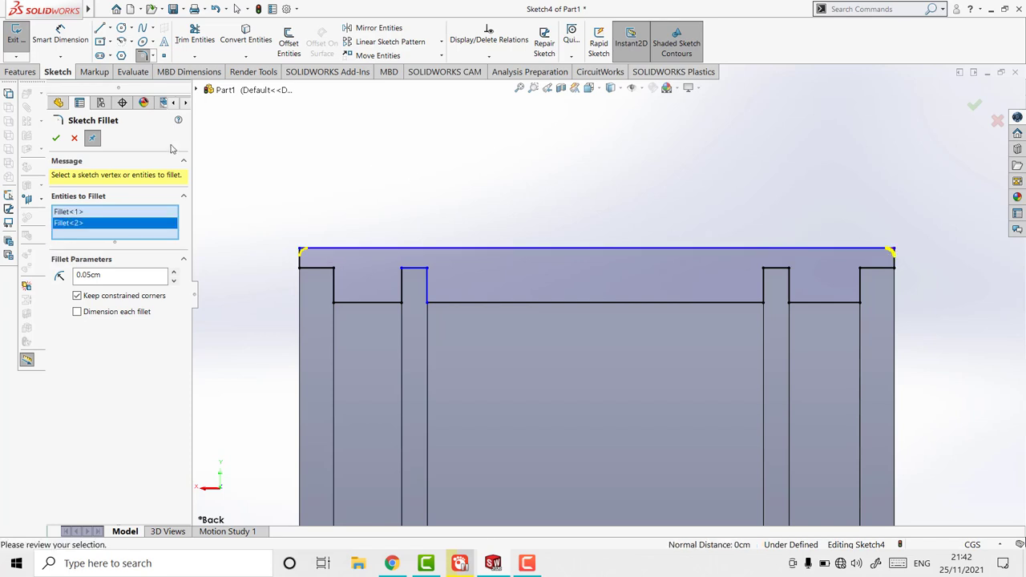
left_click(57, 139)
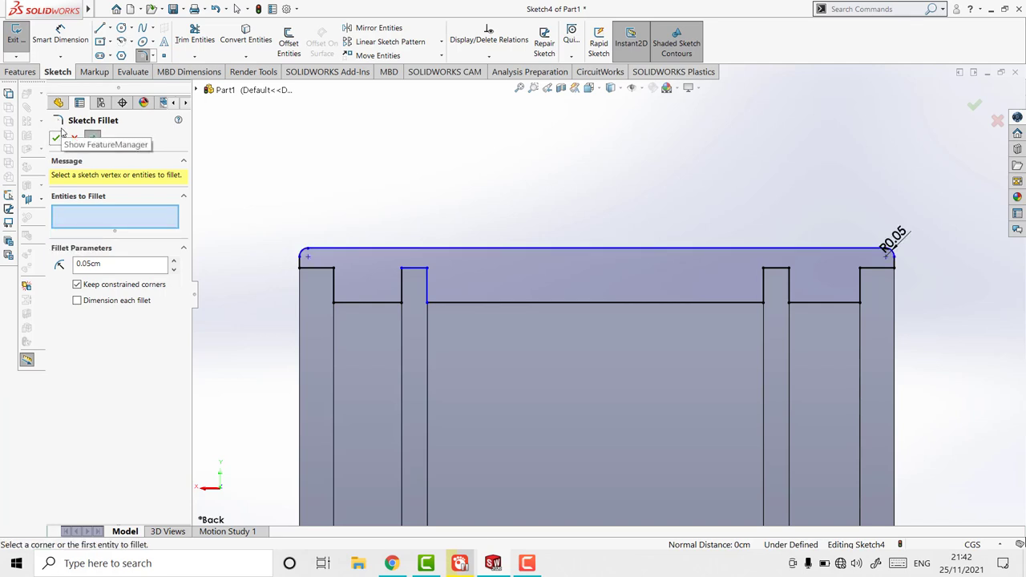
left_click(24, 72)
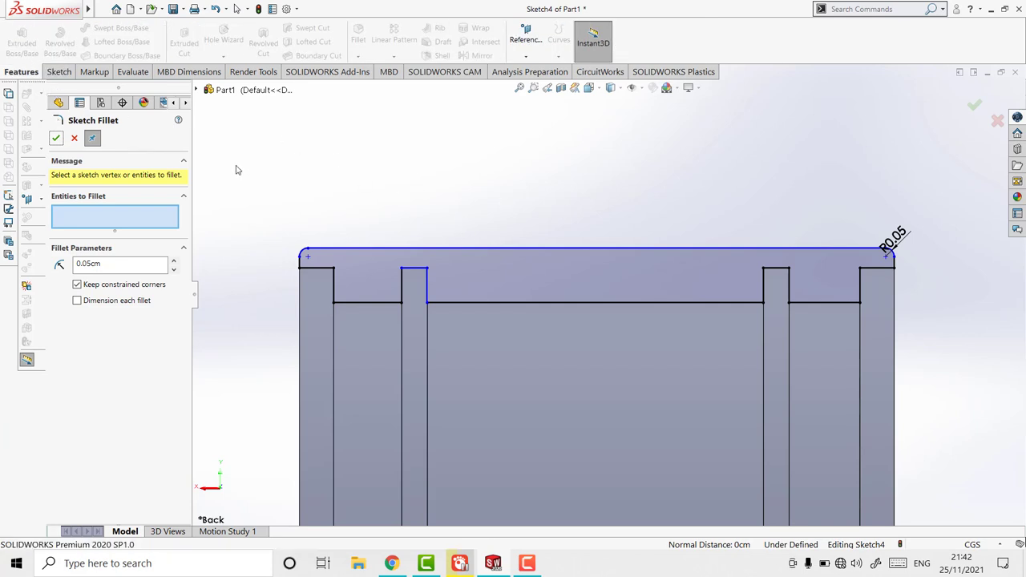
Begin a Revolved Boss/Base on Sketch4, zoom to fit, and orbit to view the spokes.
left_click(56, 140)
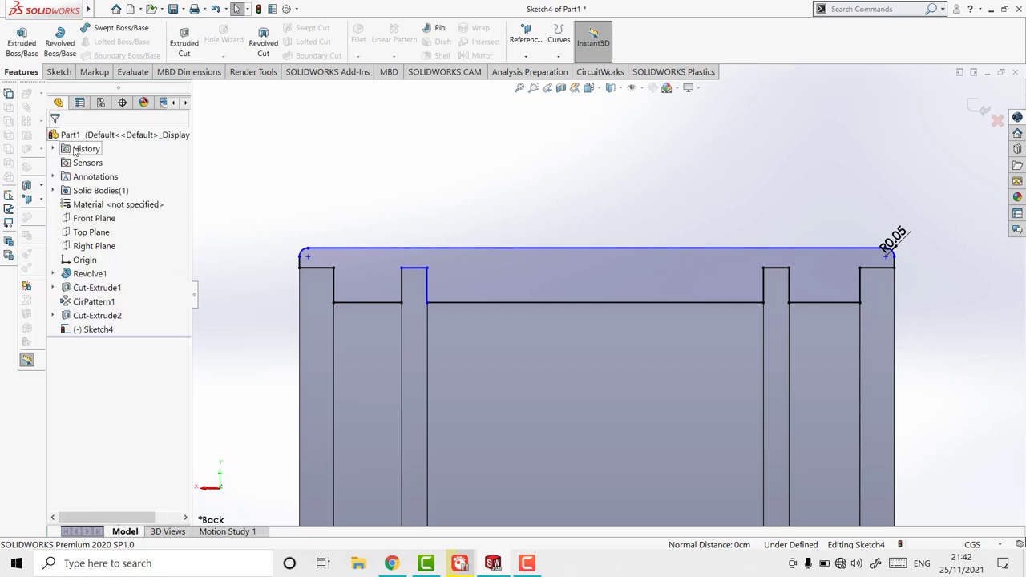
left_click(64, 53)
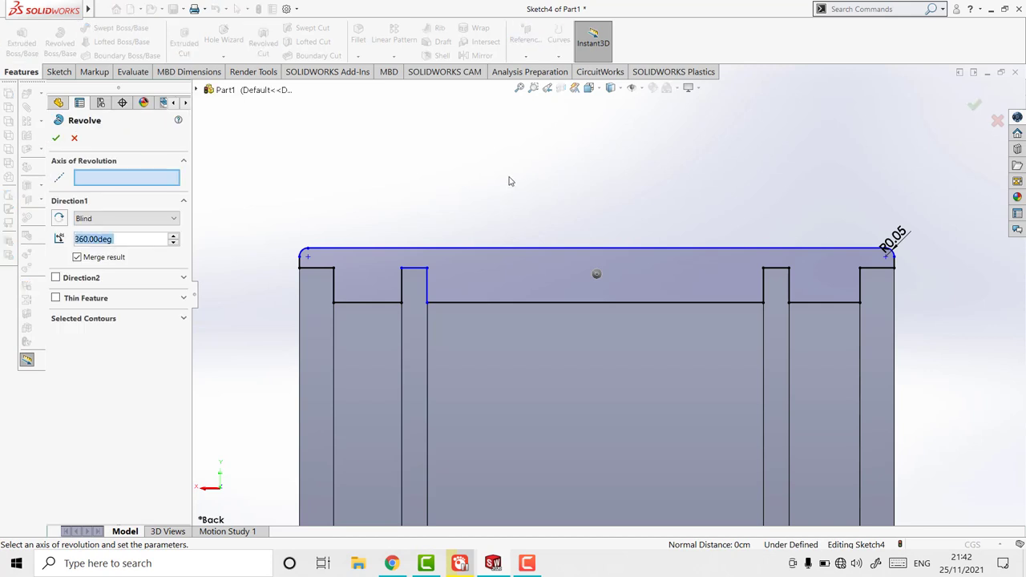
left_click(519, 88)
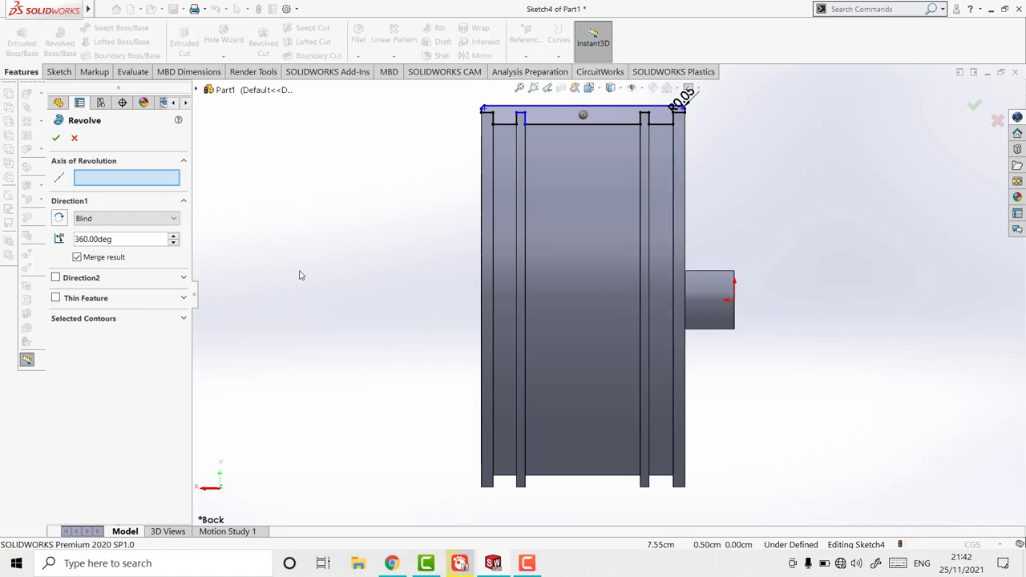
right_click(361, 296)
mouse_move(413, 315)
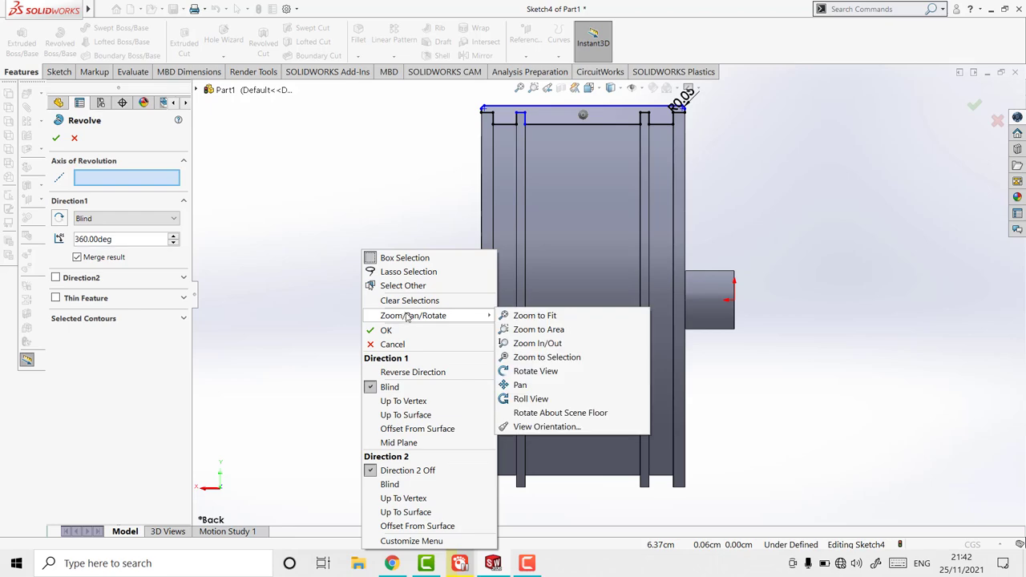
left_click(534, 373)
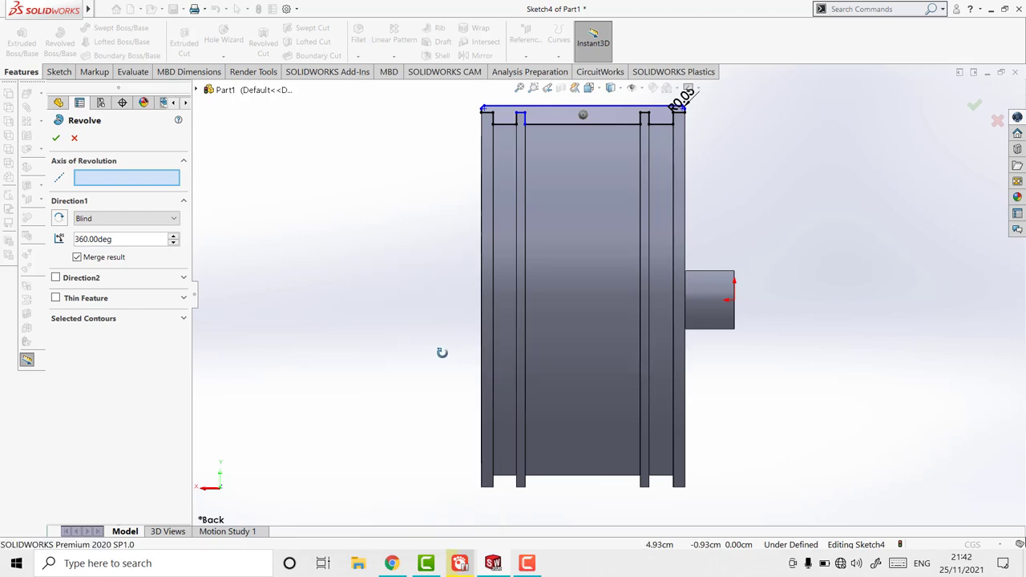
mouse_move(441, 351)
left_mouse_down()
mouse_move(409, 349)
mouse_move(417, 355)
left_mouse_up()
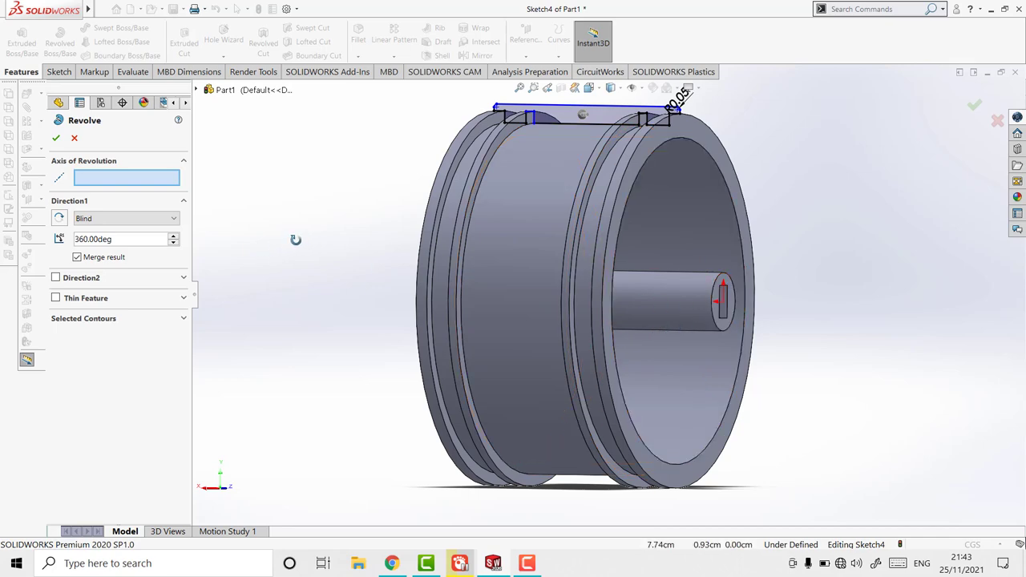
mouse_move(295, 240)
left_mouse_down()
mouse_move(126, 266)
mouse_move(331, 291)
left_mouse_up()
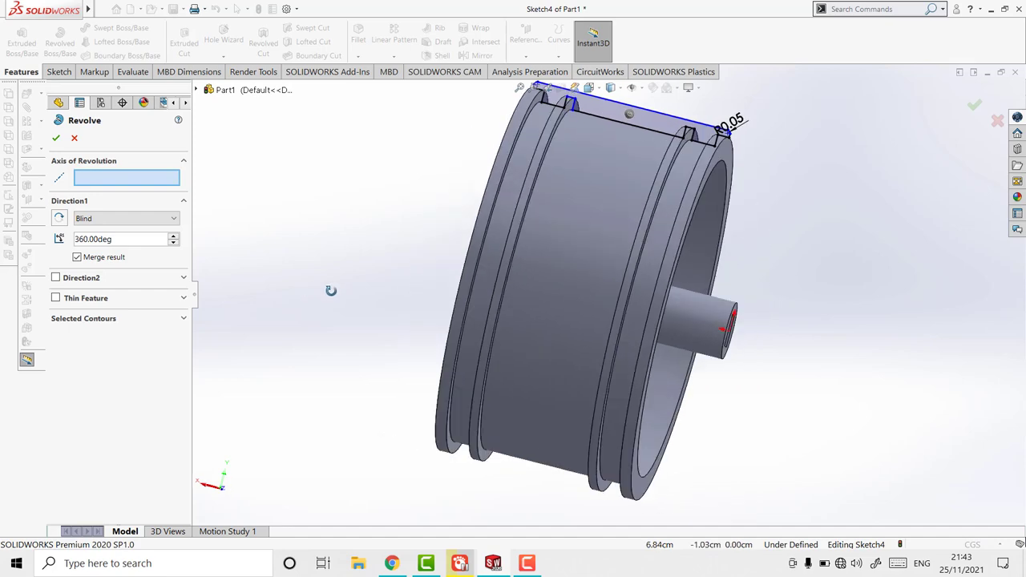
left_click_drag(312, 291, 274, 305)
Draw a centreline from the hub centre along the wheel axis and revolve the profile about it.
key("Escape")
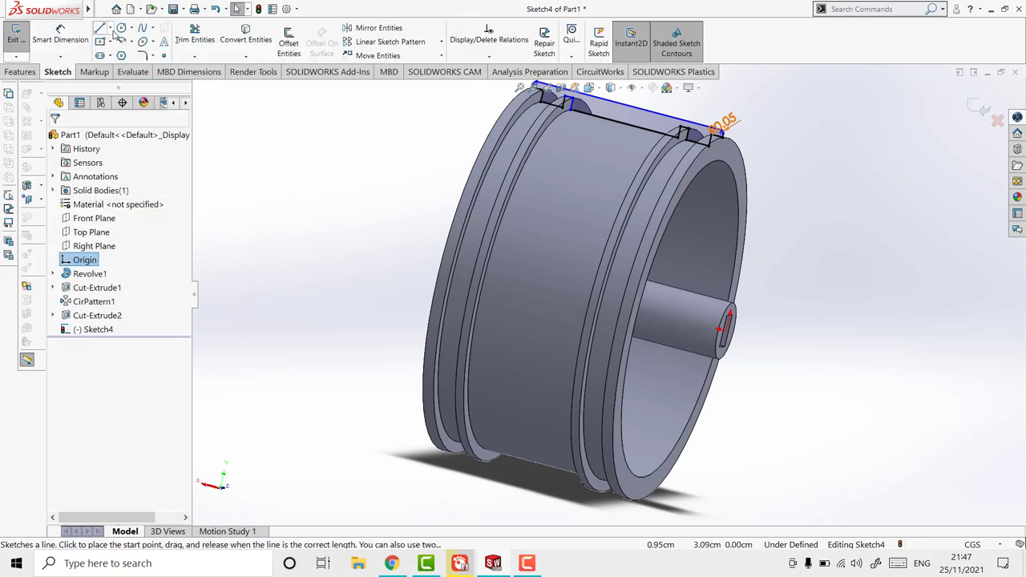
left_click(110, 28)
left_click(122, 58)
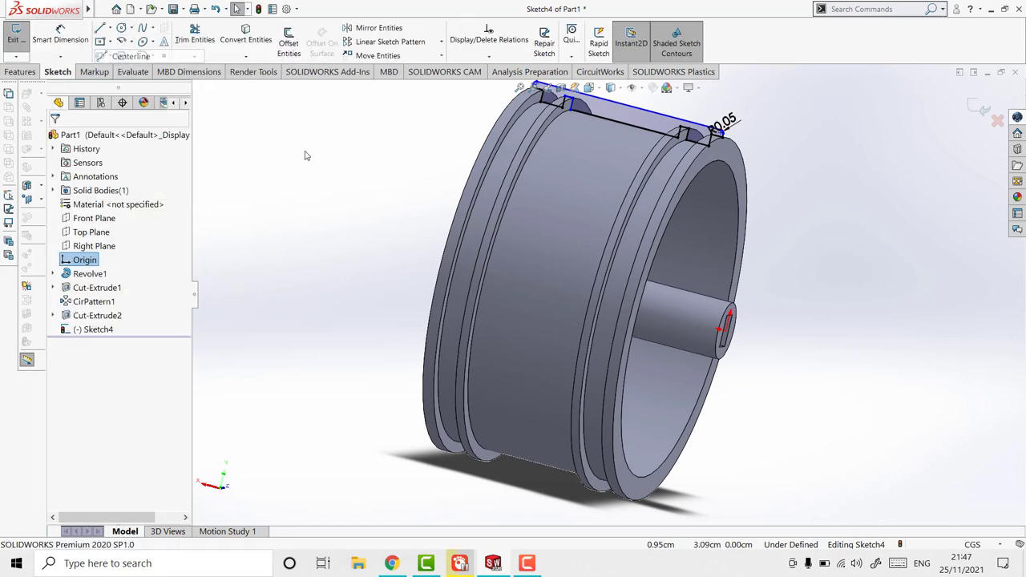
left_click(728, 332)
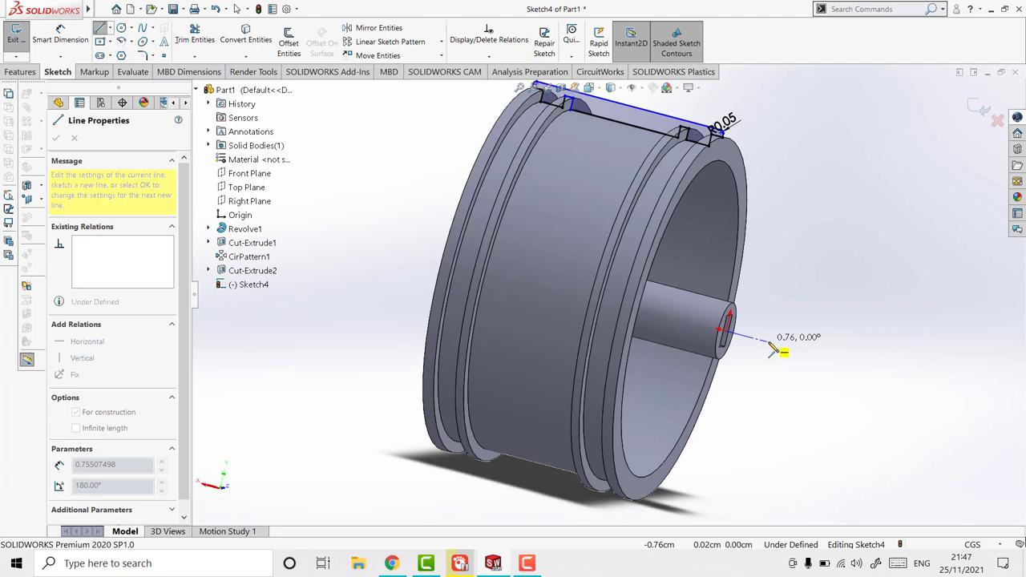
left_click(769, 346)
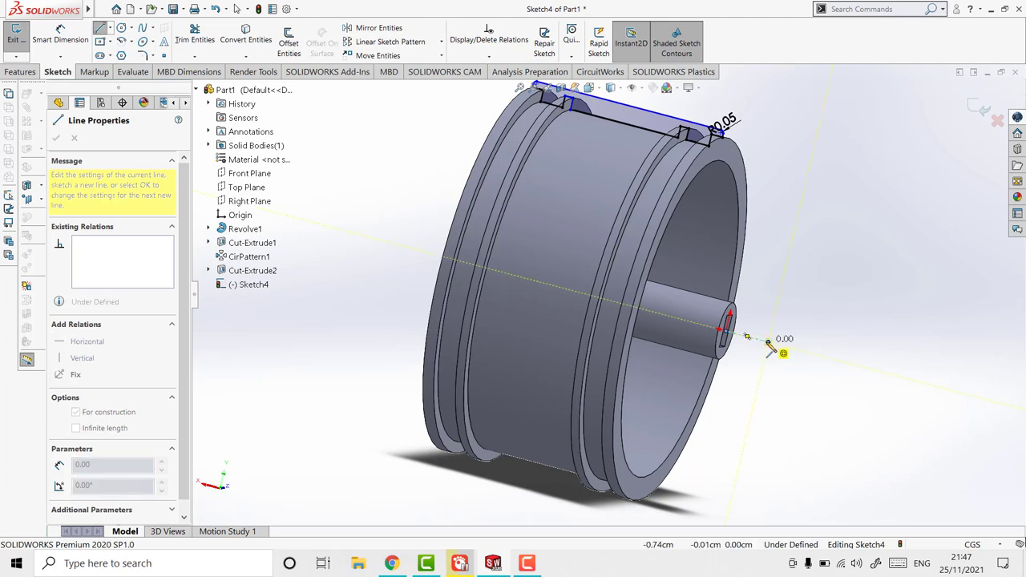
key("Escape")
key("Escape")
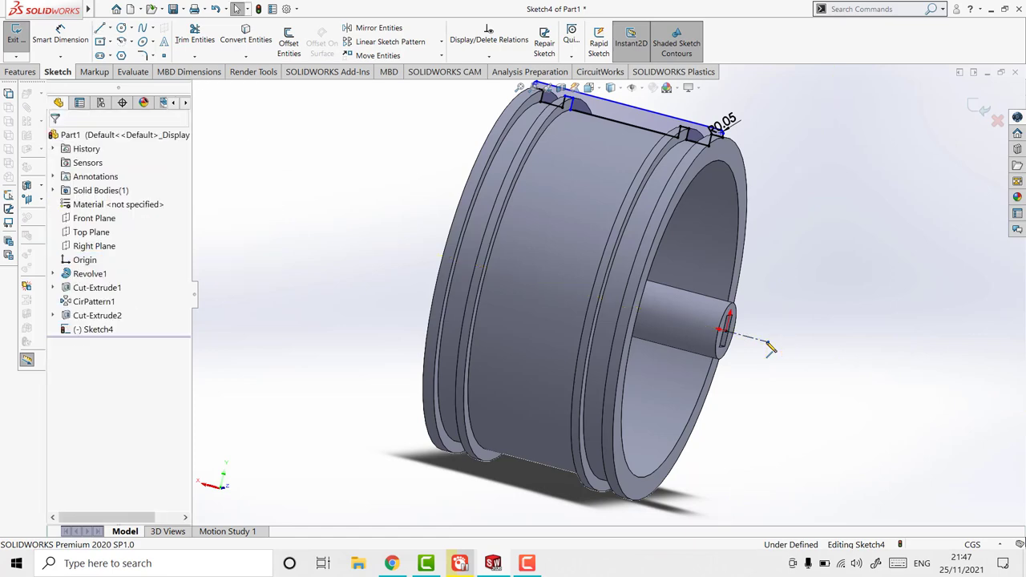
left_click(19, 71)
left_click(58, 55)
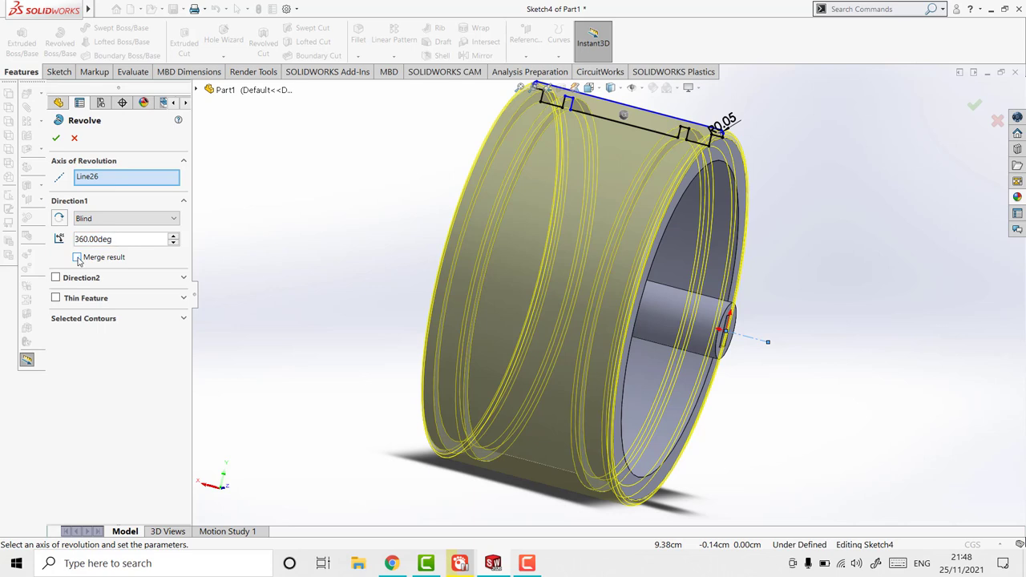
Confirm Revolve3 as a separate tire body and orbit to the wheel's spoke face.
left_click(56, 140)
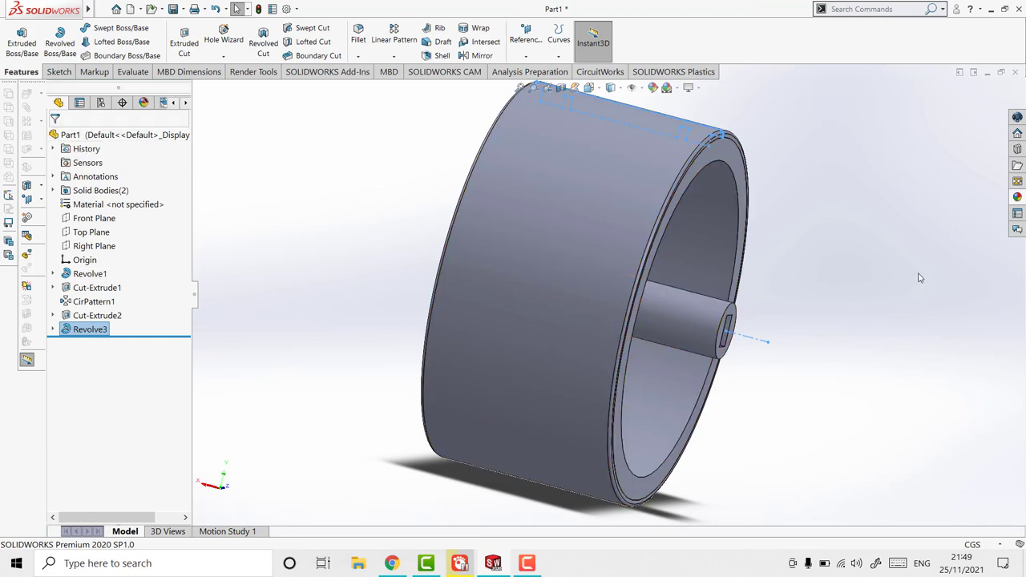
right_click(299, 319)
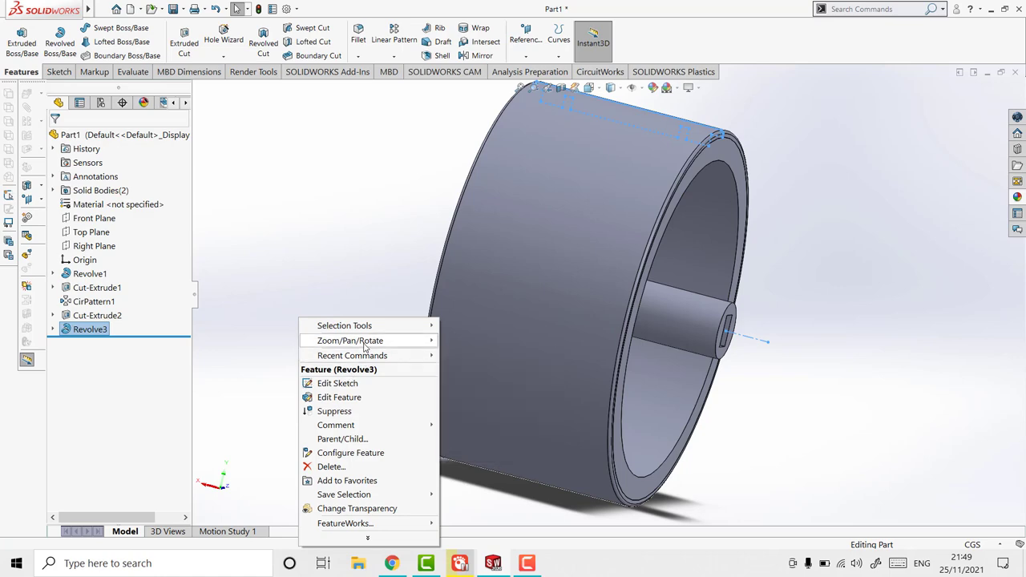
mouse_move(351, 341)
left_click(478, 396)
mouse_move(339, 332)
left_mouse_down()
mouse_move(517, 378)
mouse_move(810, 364)
left_mouse_up()
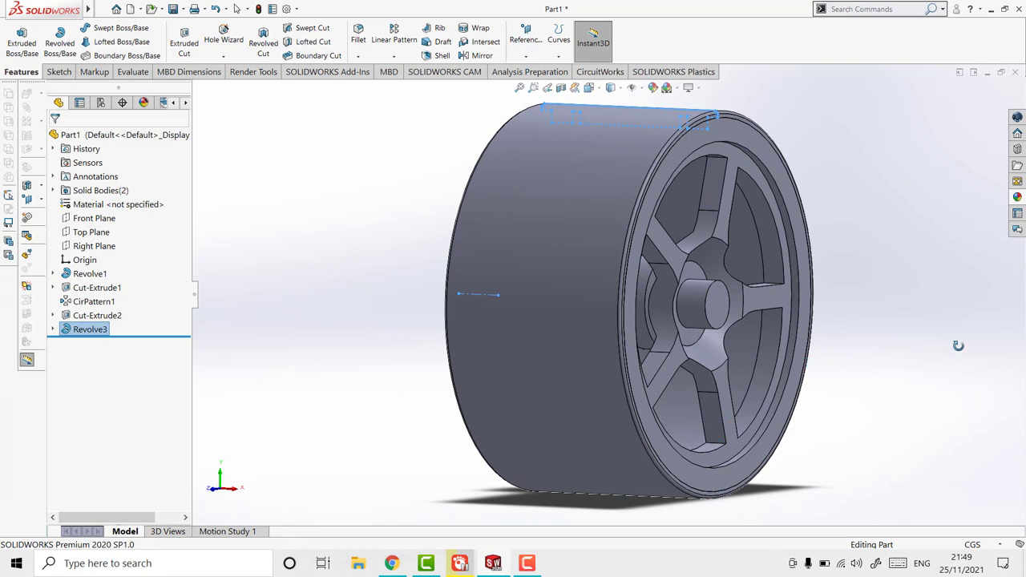
mouse_move(1001, 381)
left_mouse_down()
mouse_move(924, 307)
mouse_move(902, 305)
left_mouse_up()
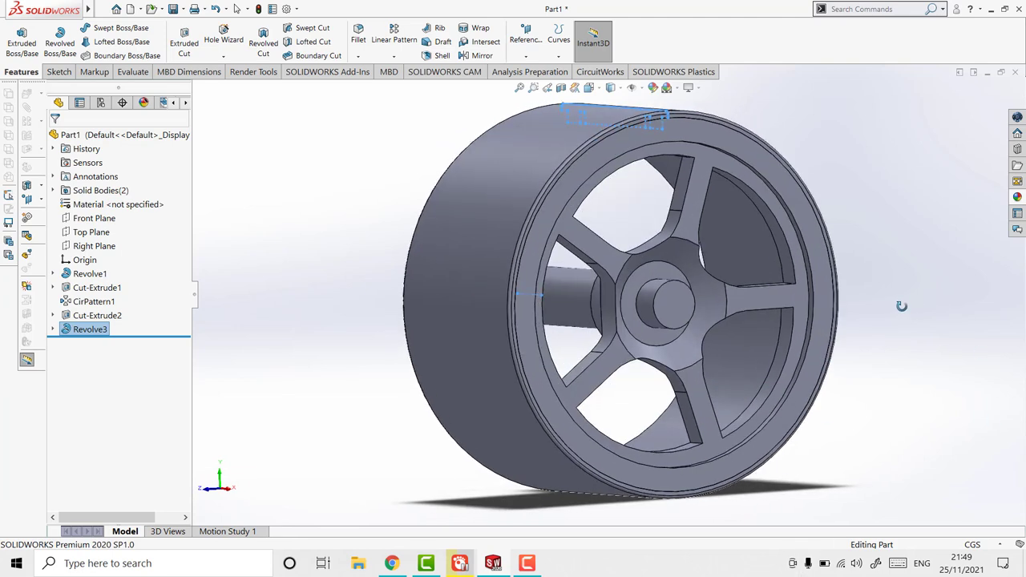
key("Escape")
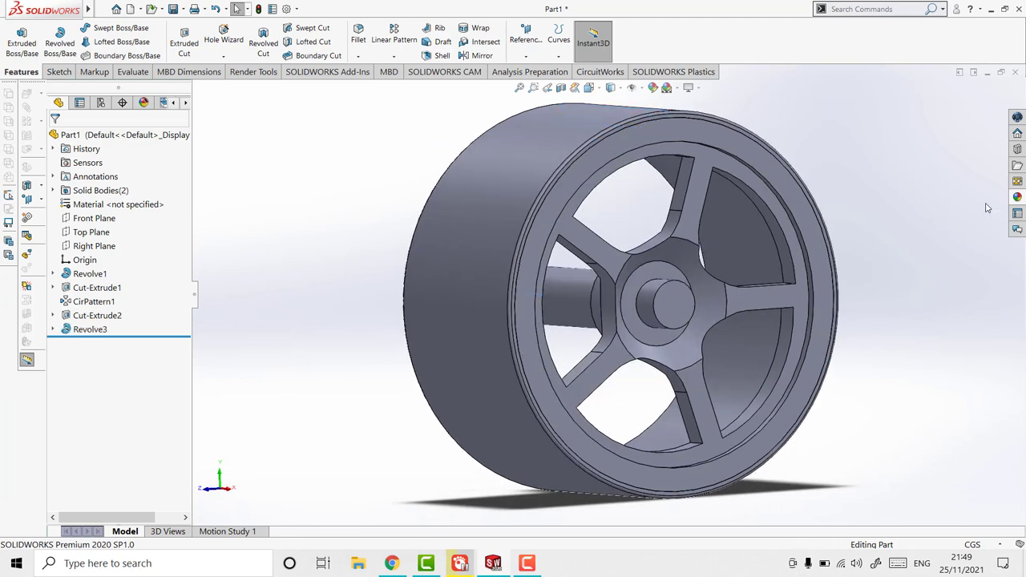
Apply yellow high gloss plastic to the whole rim body.
left_click(1017, 197)
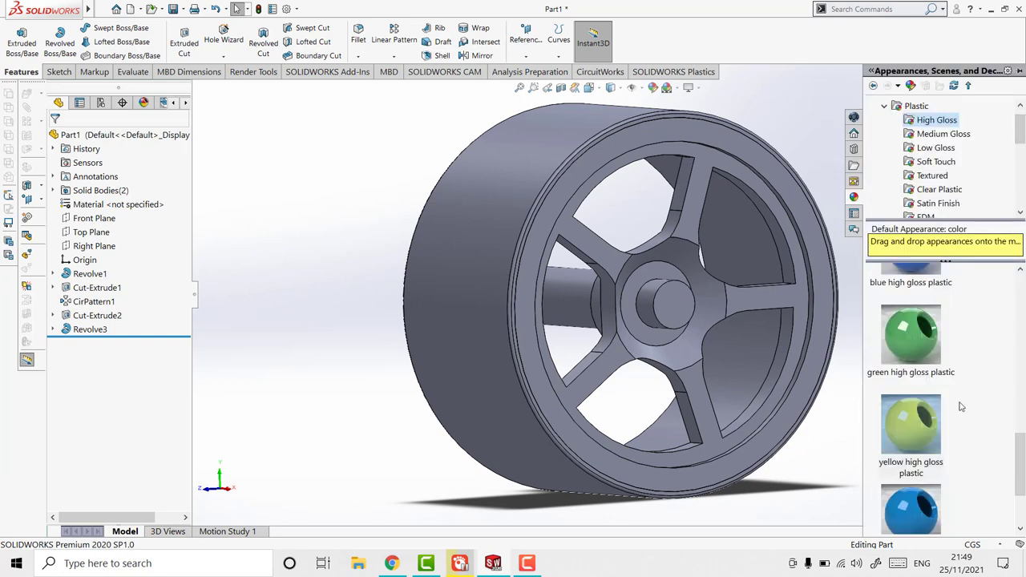
left_click_drag(1020, 461, 1020, 449)
left_click(910, 407)
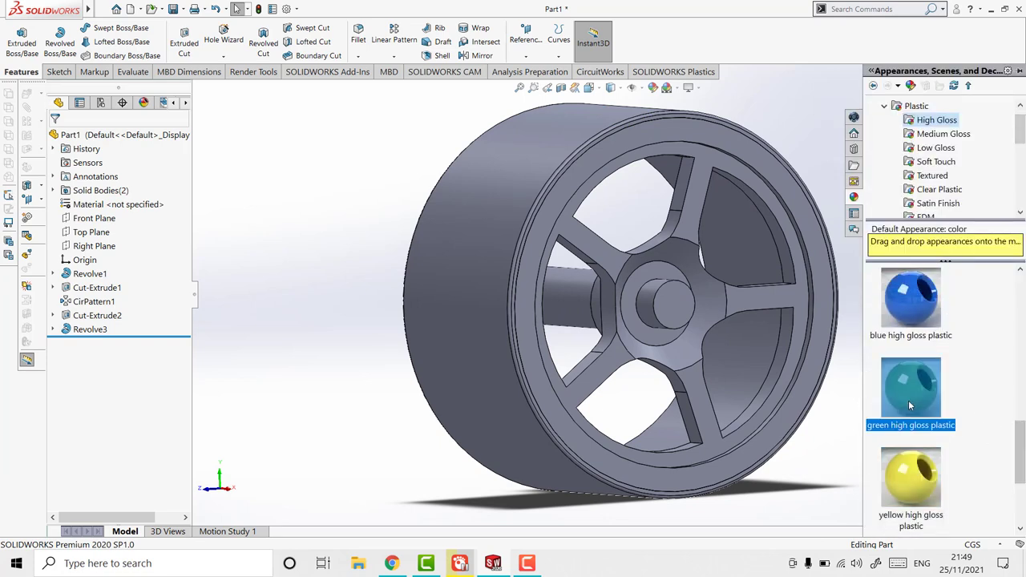
left_click(917, 465)
left_click_drag(903, 479, 745, 303)
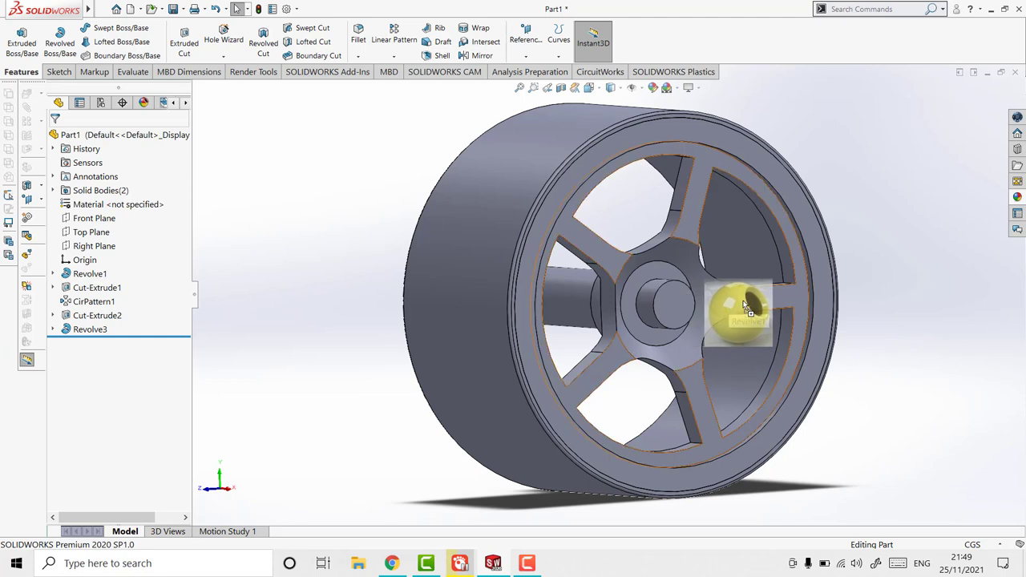
left_click_drag(745, 303, 743, 300)
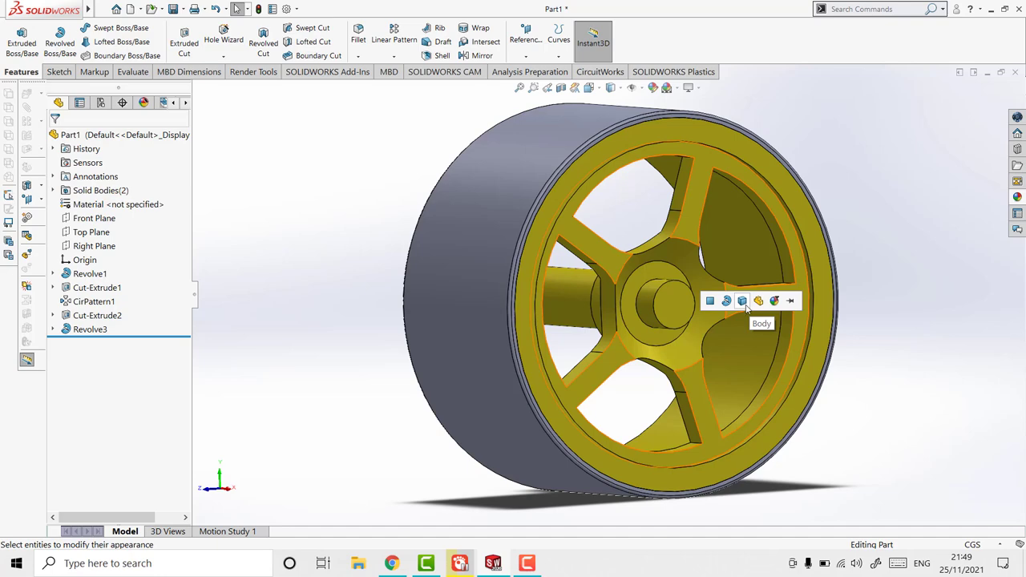
left_click(743, 301)
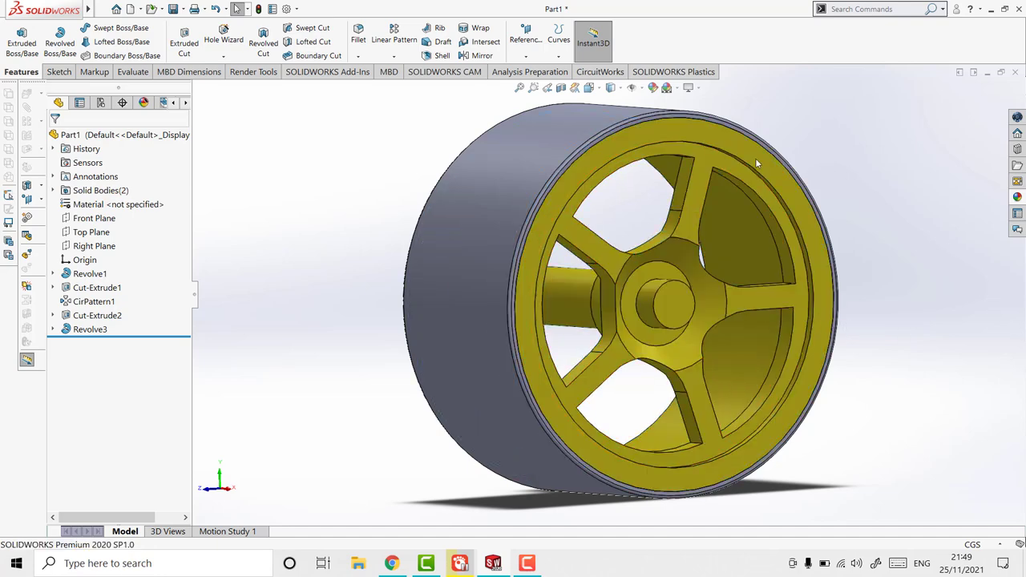
In a side view, make the tire body black high gloss plastic, then start a new assembly.
left_click(592, 87)
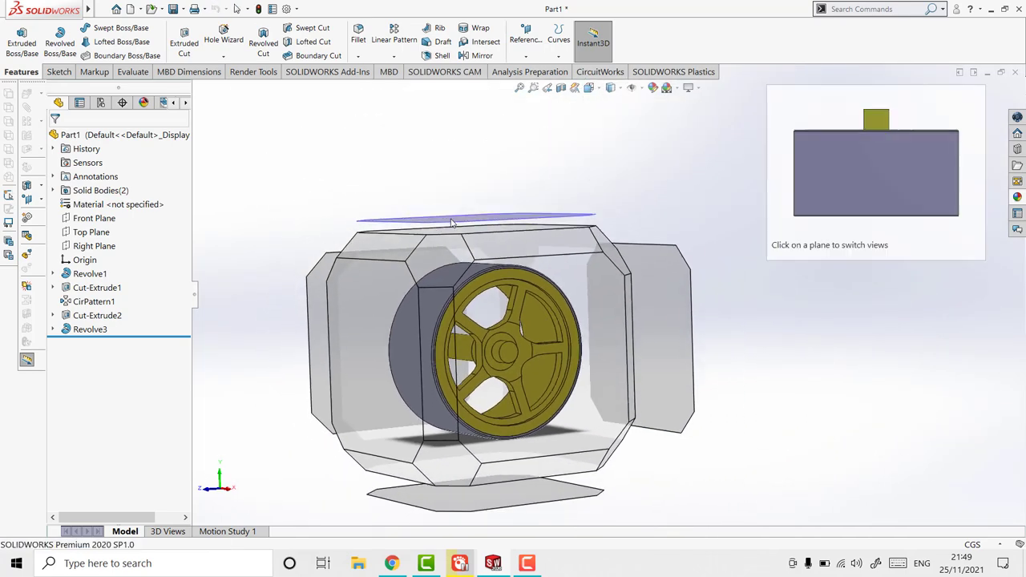
left_click(452, 222)
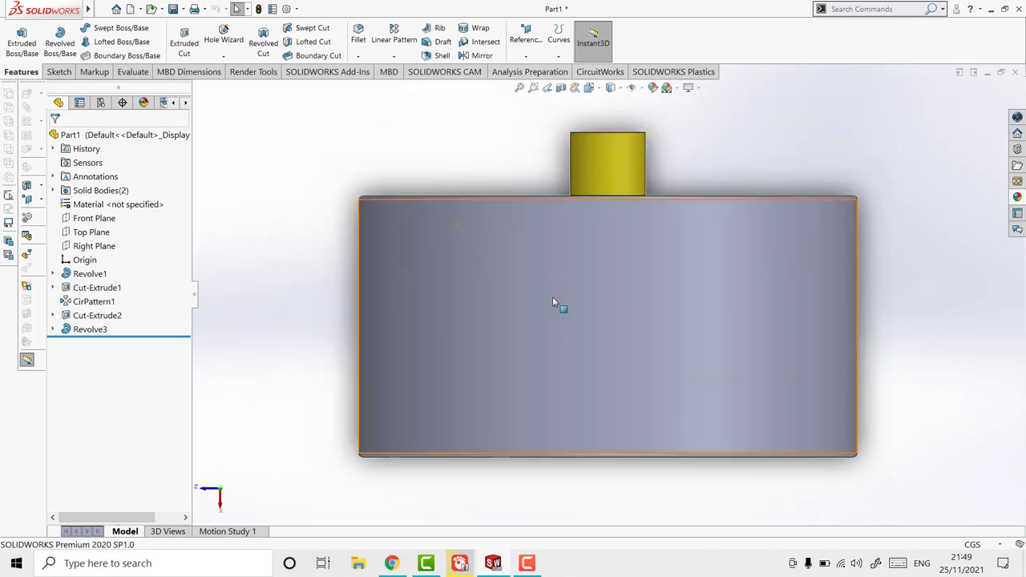
left_click(1018, 197)
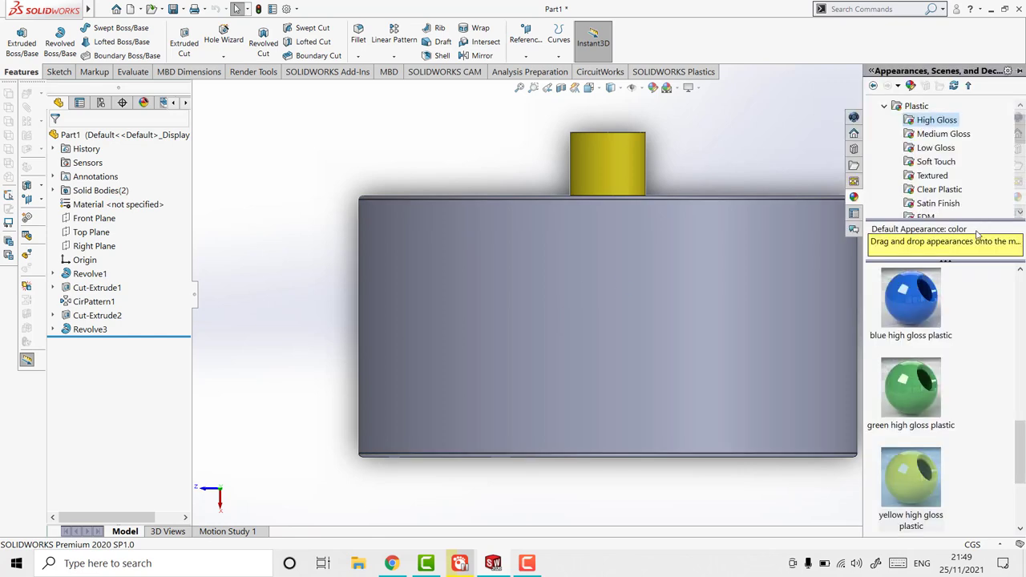
left_click_drag(1020, 449, 1006, 366)
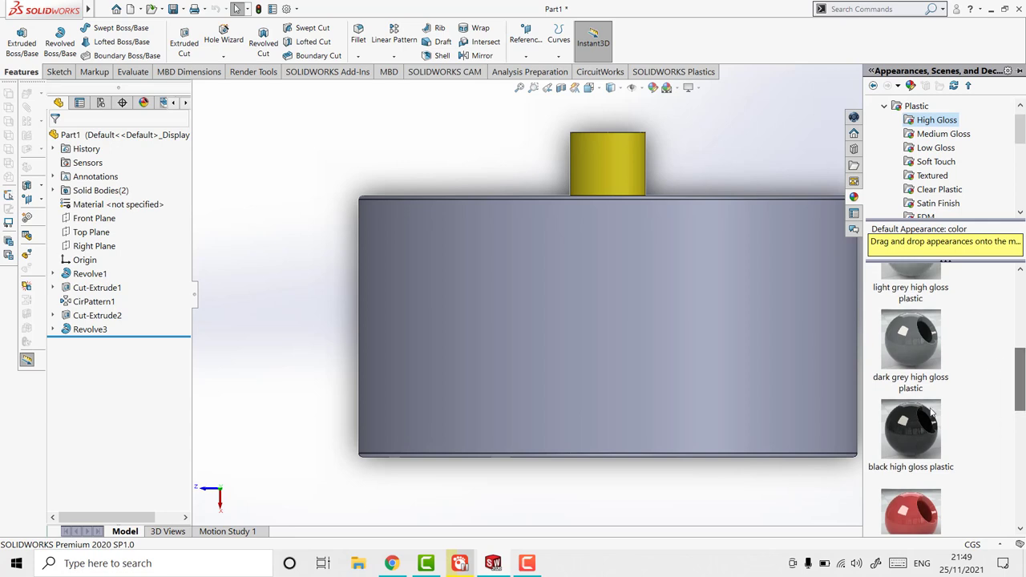
left_click(929, 416)
left_click_drag(933, 429, 739, 335)
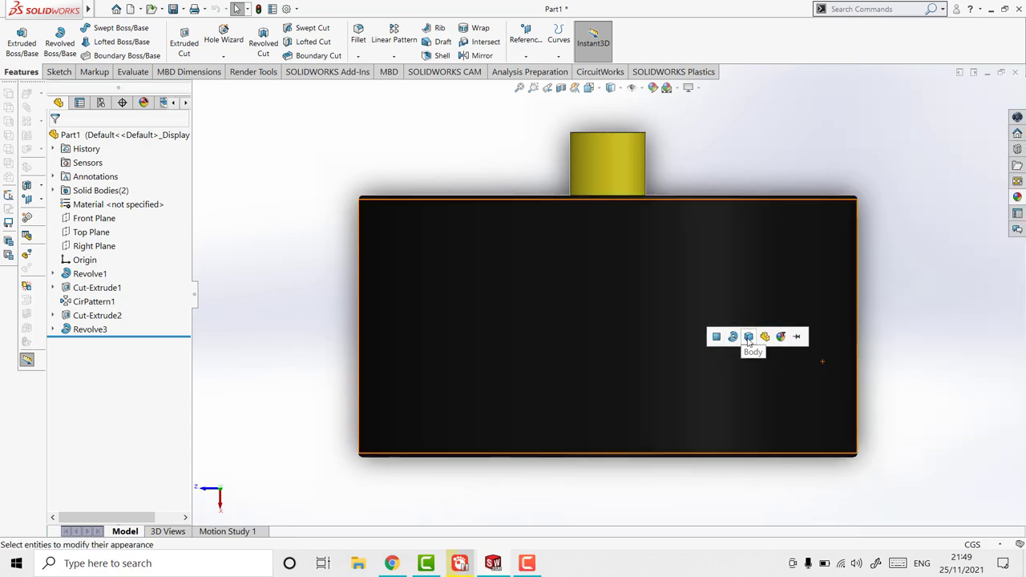
left_click(749, 340)
mouse_move(916, 373)
middle_mouse_down()
mouse_move(824, 236)
mouse_move(738, 232)
mouse_move(717, 297)
mouse_move(882, 281)
middle_mouse_up()
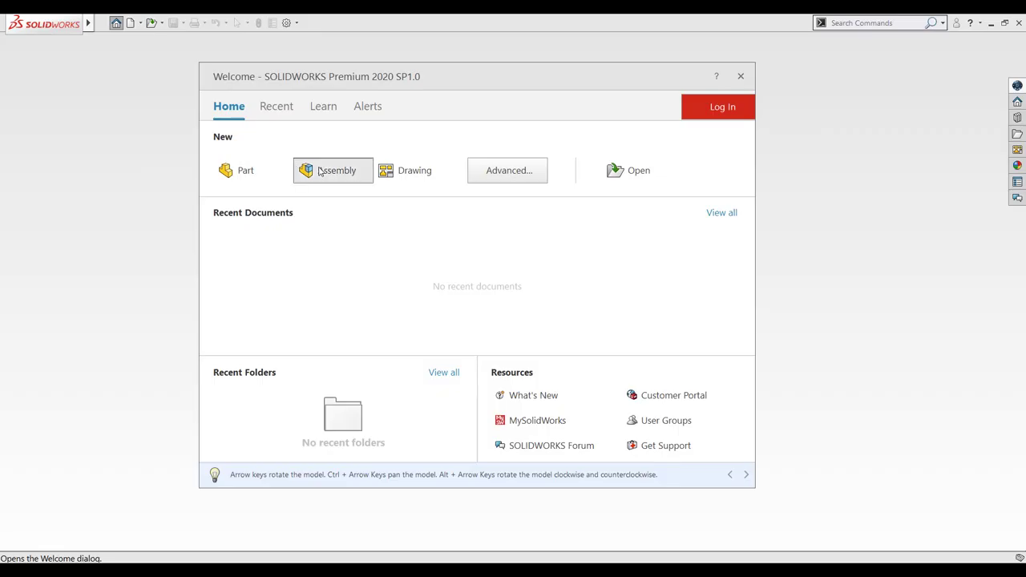
left_click(320, 172)
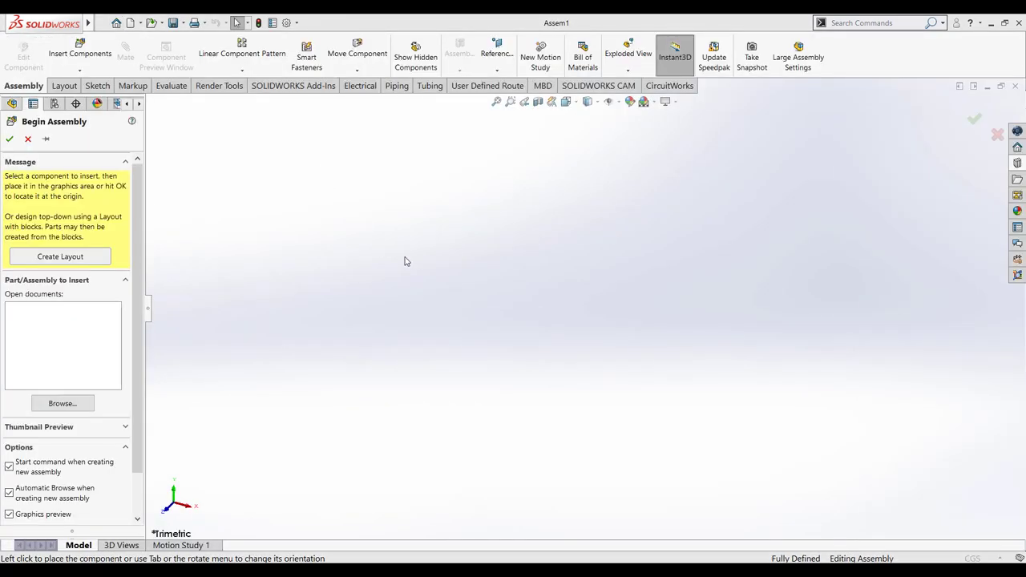
mouse_move(342, 265)
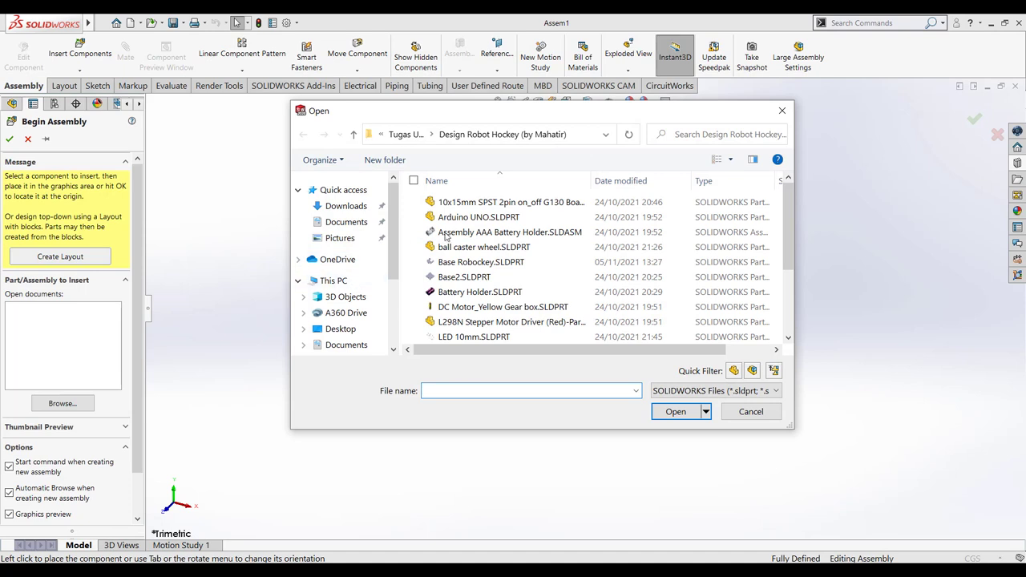
Open Bottom Base, Gearbox Motor, Top Base and Wheel Robockey from the JAM Robot Hockey folder.
left_click(409, 134)
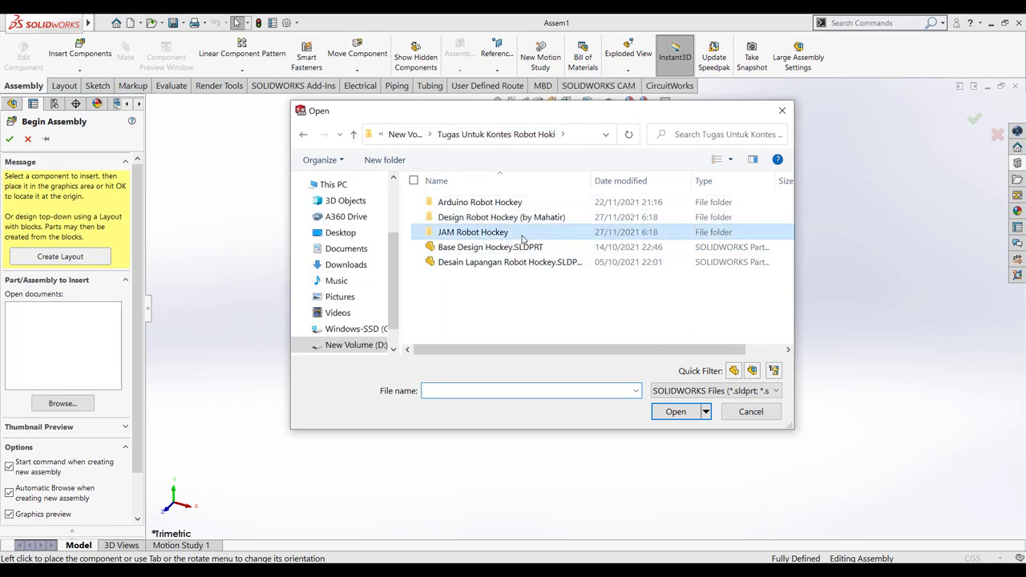
double_click(497, 245)
left_click(481, 202)
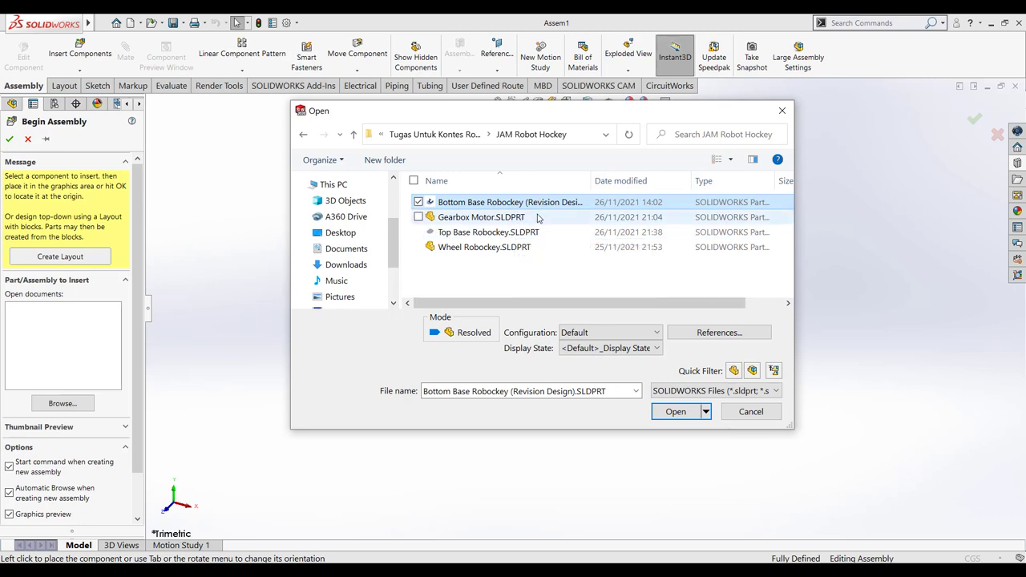
left_click(540, 216)
left_click(540, 207)
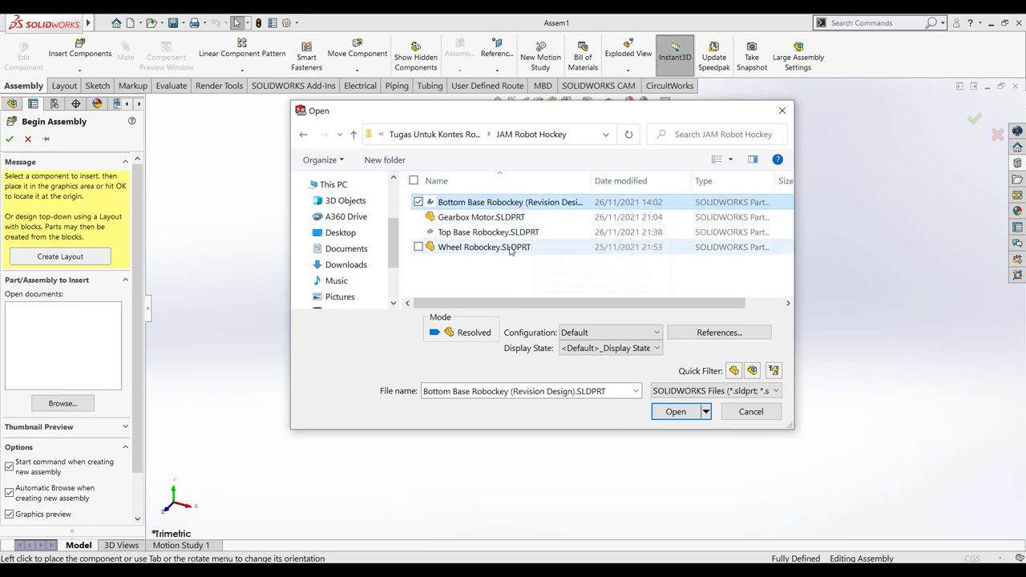
left_click(513, 216, "ctrl")
left_click(514, 232, "ctrl")
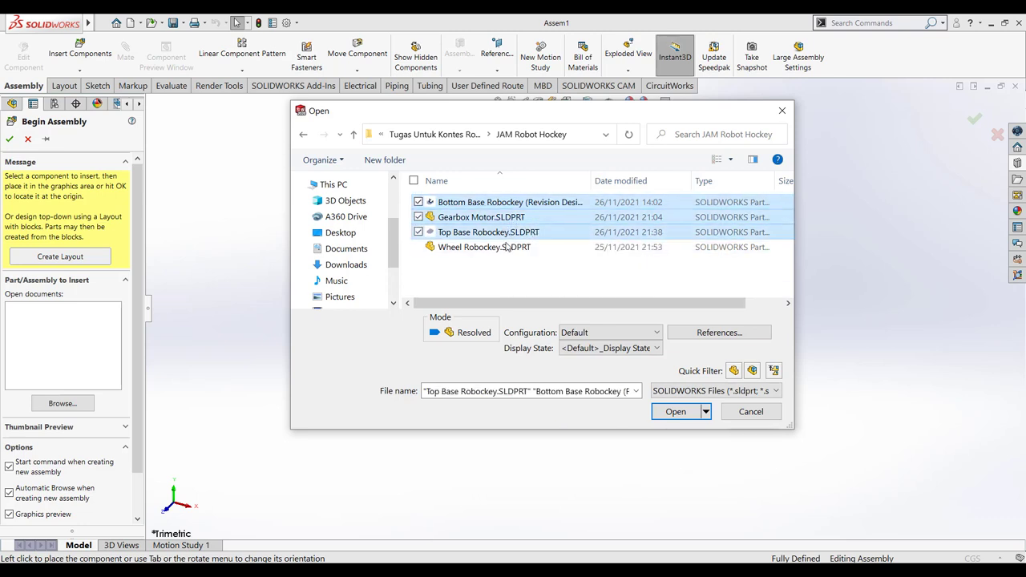
left_click(513, 247, "ctrl")
left_click(672, 411)
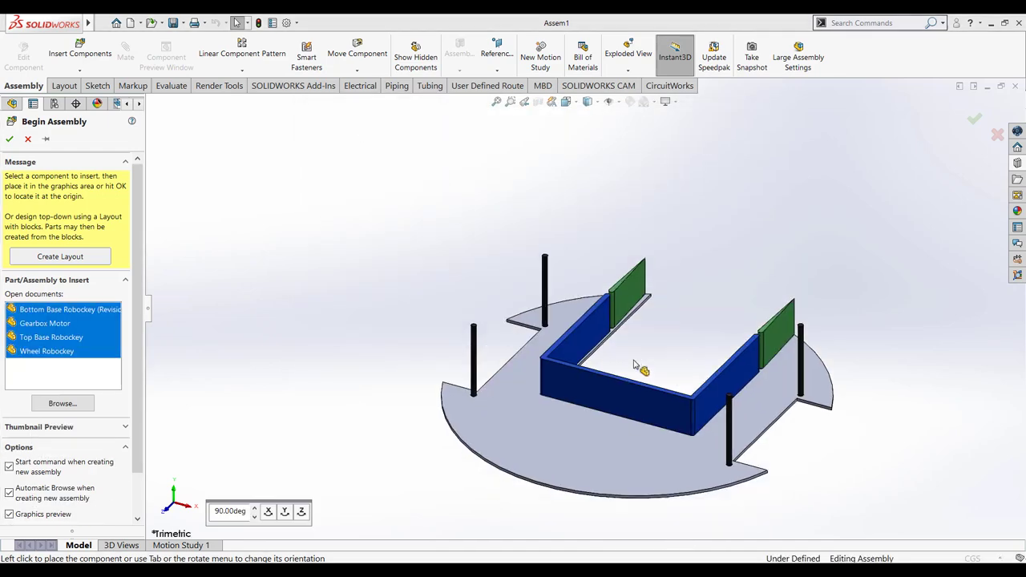
Place the bottom base, the sideways-rotated gearbox motor, the top base plate and the wheel.
left_click(557, 298)
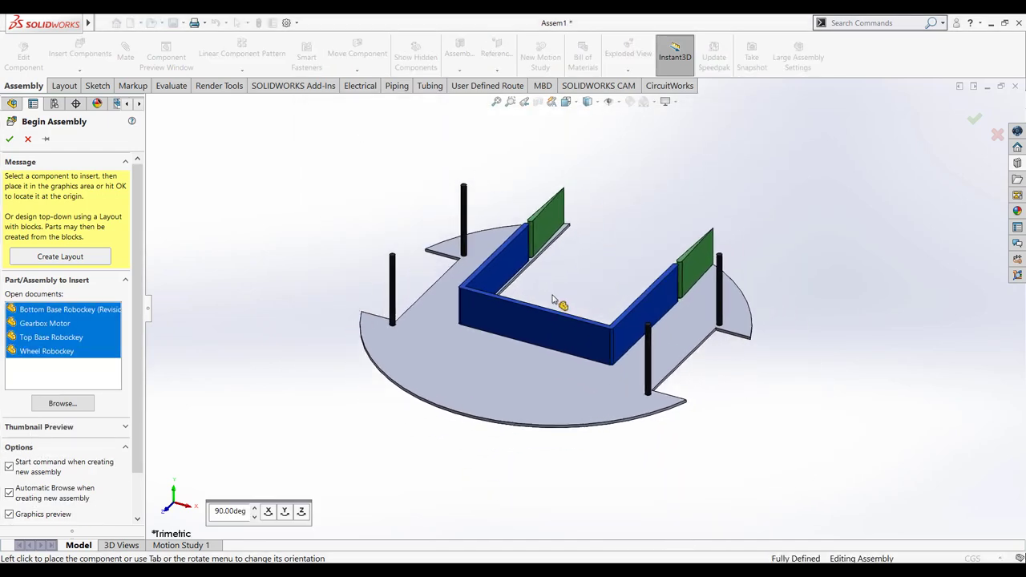
left_click(301, 513)
left_click(302, 514)
left_click(301, 515)
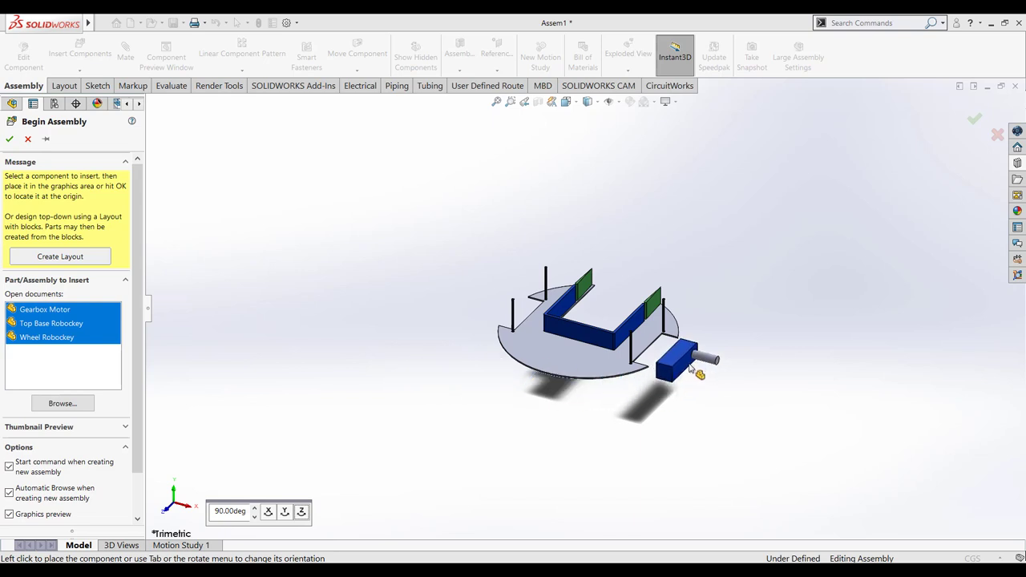
left_click(689, 368)
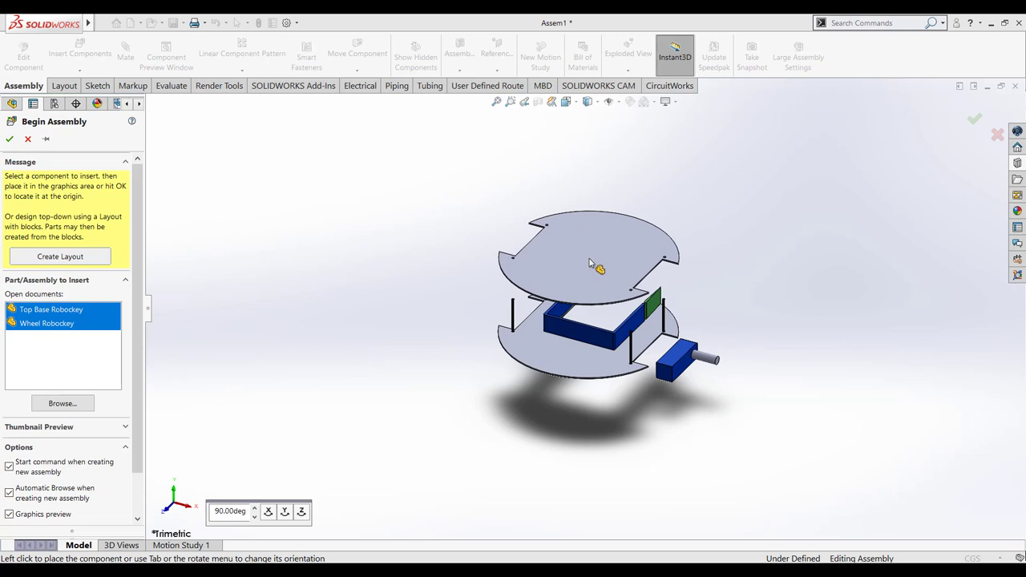
left_click(592, 265)
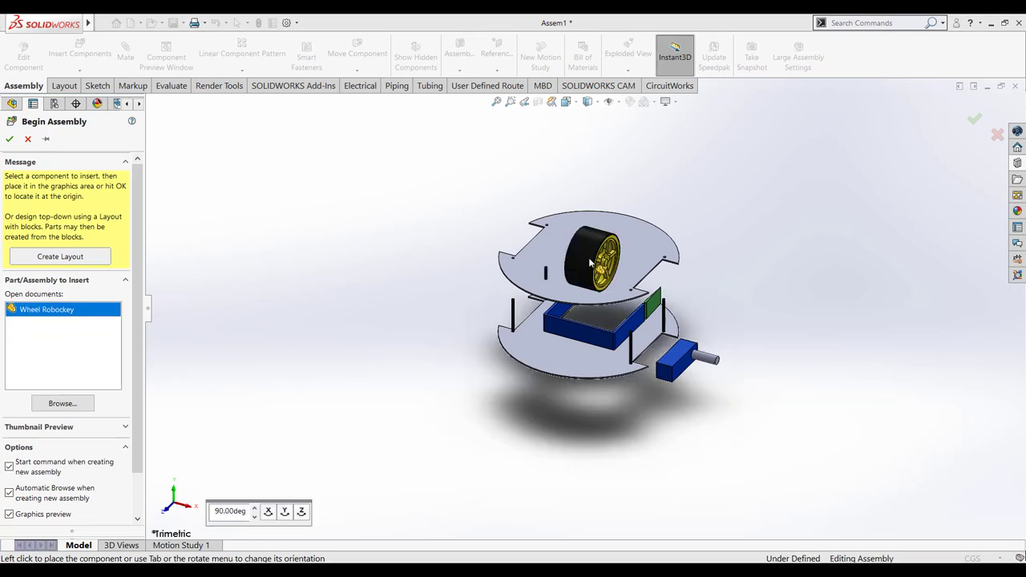
left_click(759, 388)
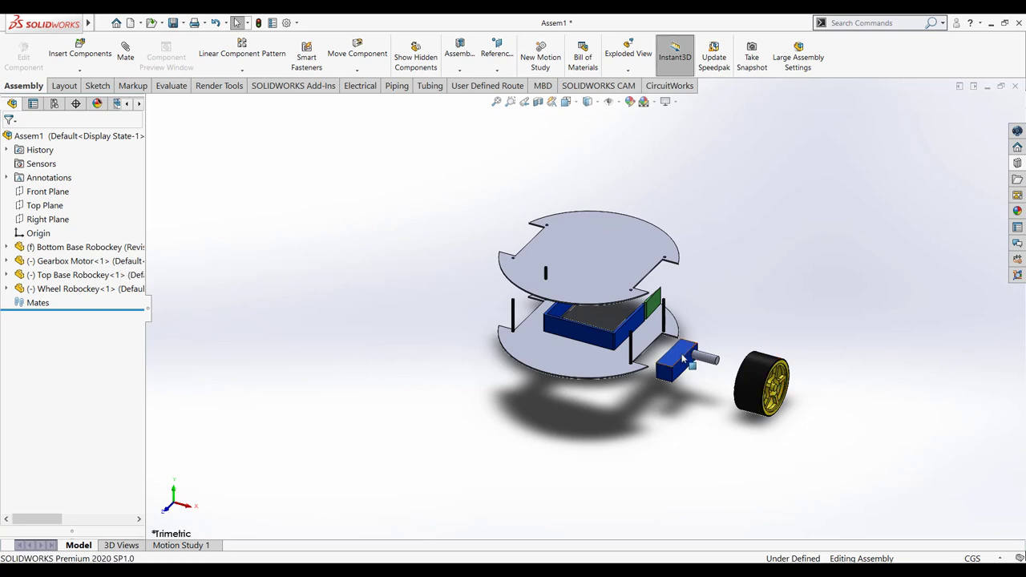
Insert another Gearbox Motor and Wheel Robockey into the assembly.
left_click(82, 271)
right_click(83, 270)
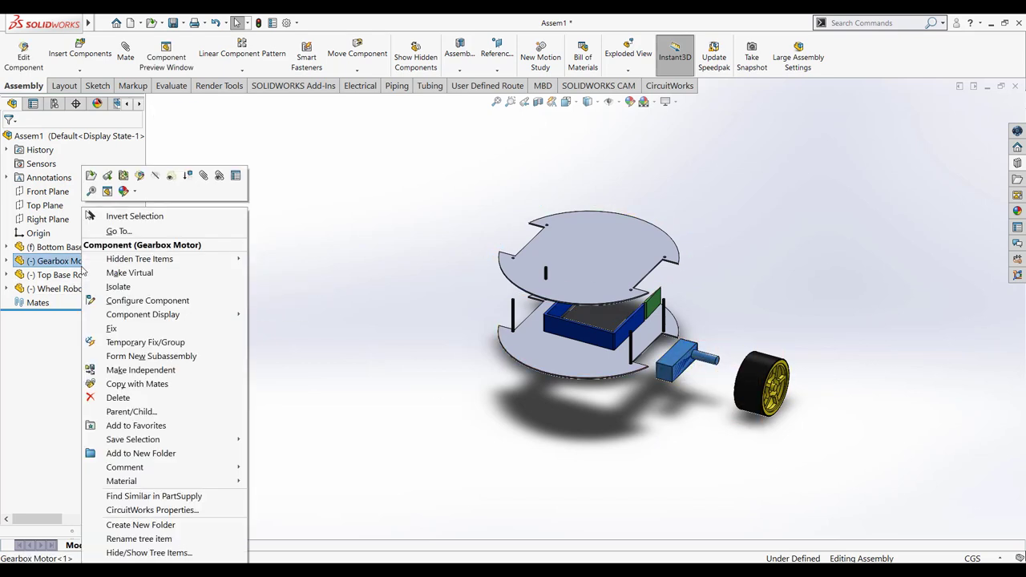
left_click(42, 352)
left_click(44, 324)
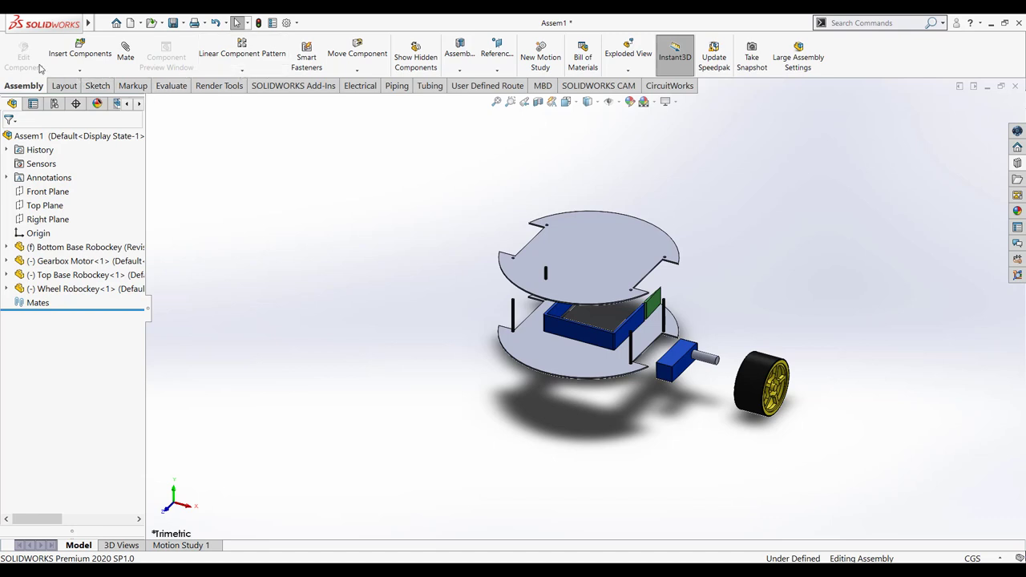
left_click(79, 49)
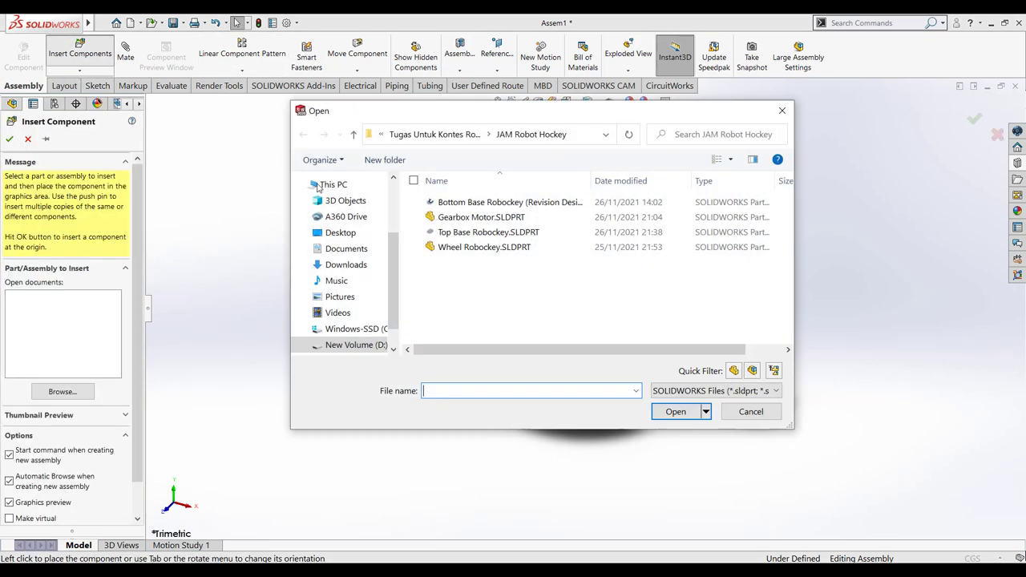
left_click(473, 217)
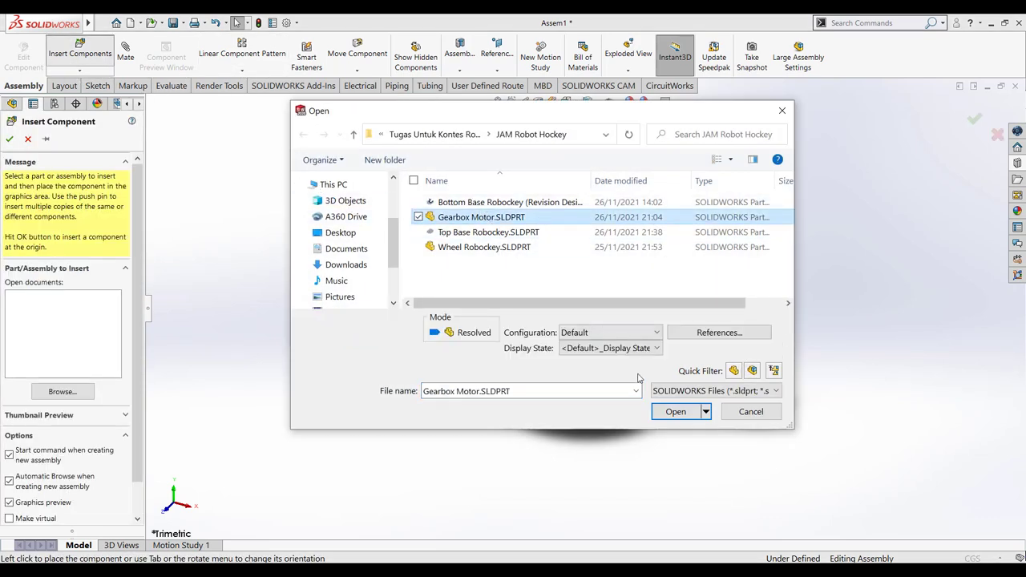
left_click(528, 251, "ctrl")
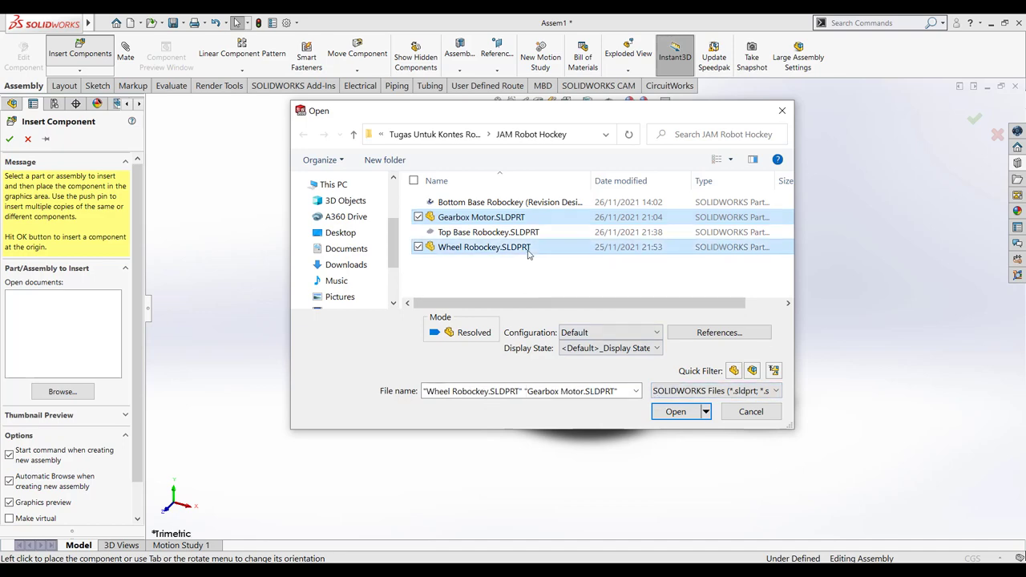
left_click(664, 412)
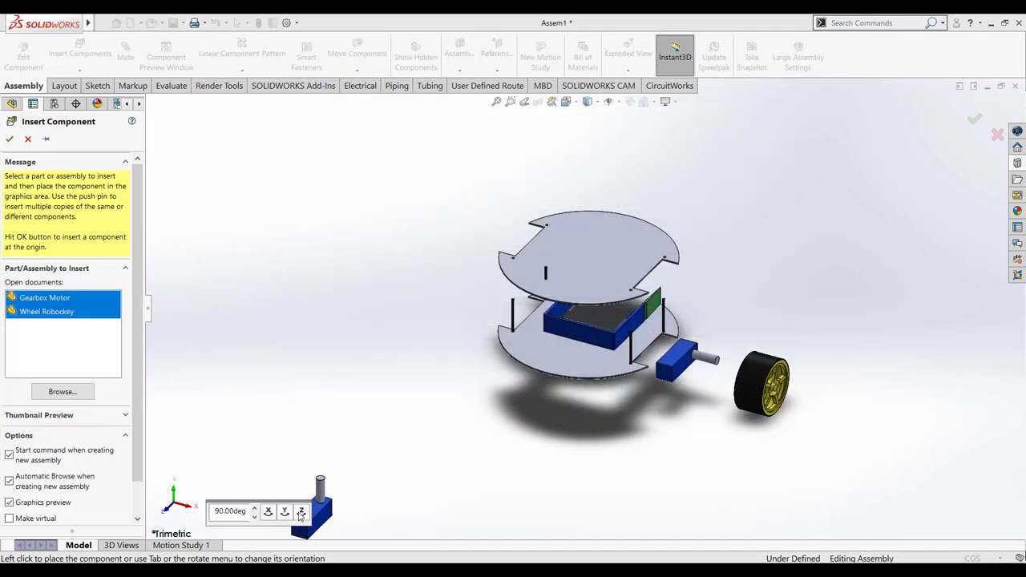
Rotate and place the second motor and wheel on the left of the chassis.
left_click(301, 513)
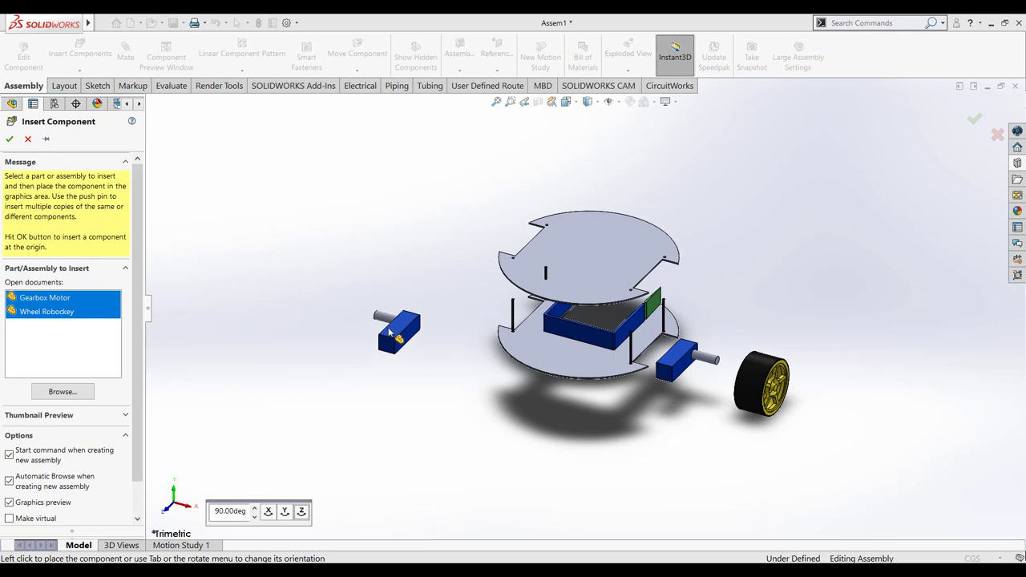
left_click(454, 301)
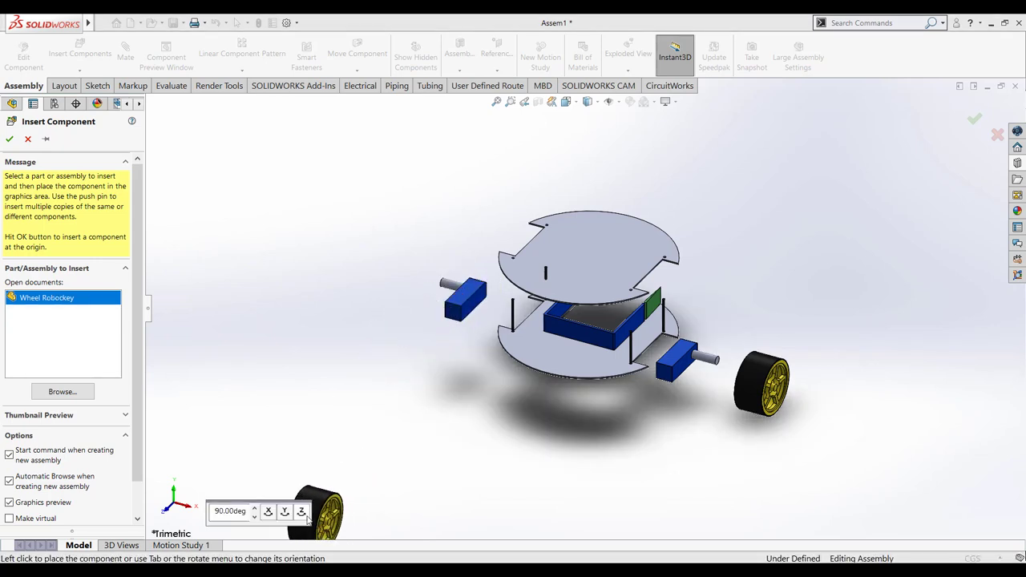
left_click(306, 518)
left_click(306, 517)
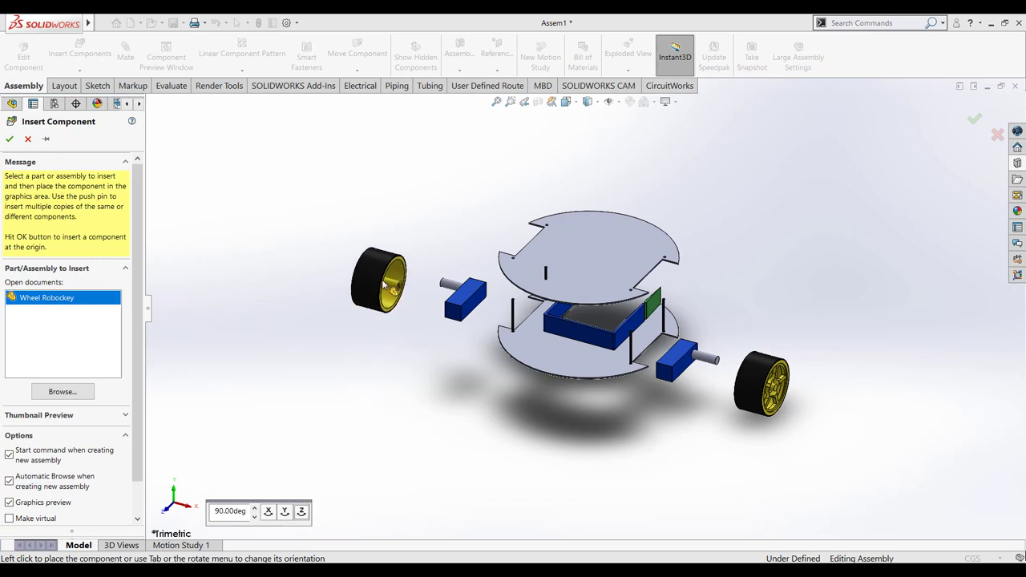
left_click(387, 281)
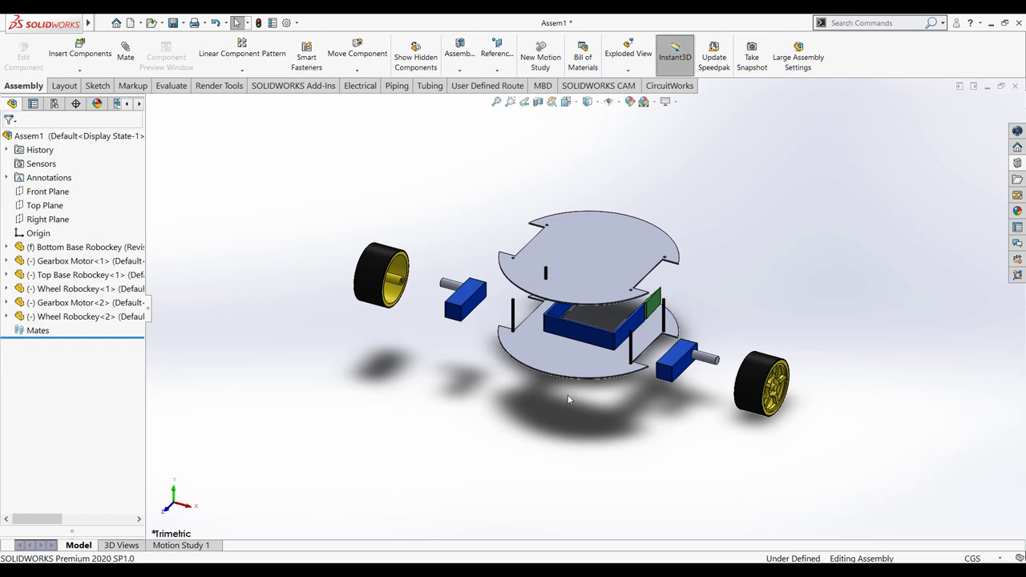
Orbit the assembly and zoom in on the right motor and wheel.
right_click(461, 433)
key("Escape")
left_click_drag(545, 437, 550, 377)
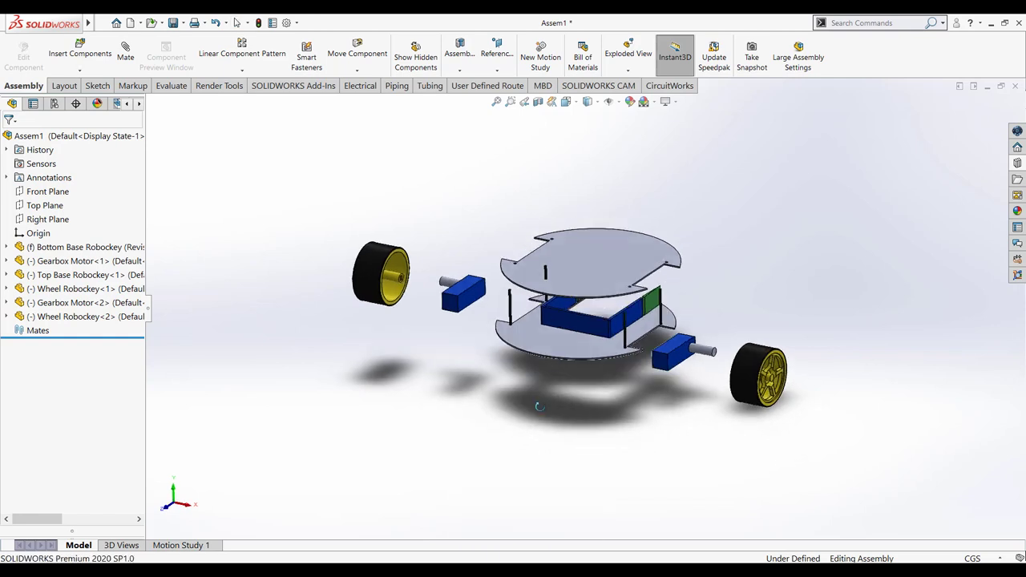
left_click(511, 103)
left_click_drag(611, 245, 754, 404)
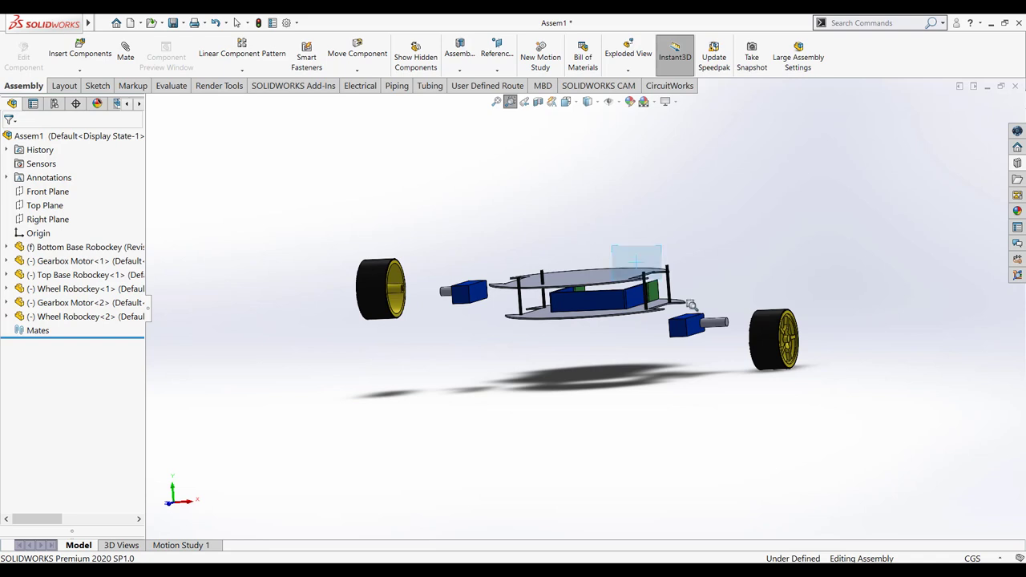
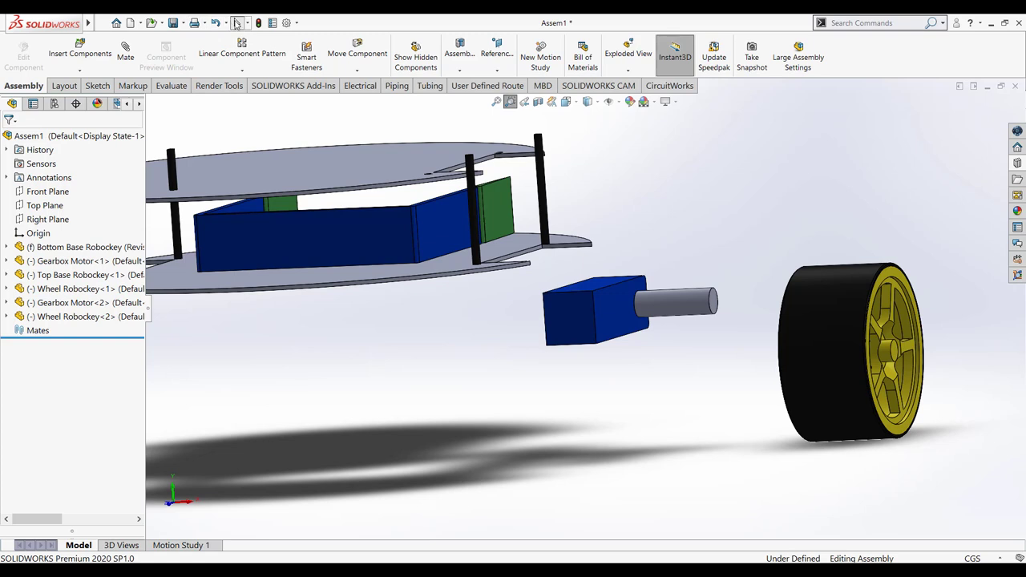
Drag Gearbox Motor<1> between the base plates and orbit to check its position.
left_click(236, 22)
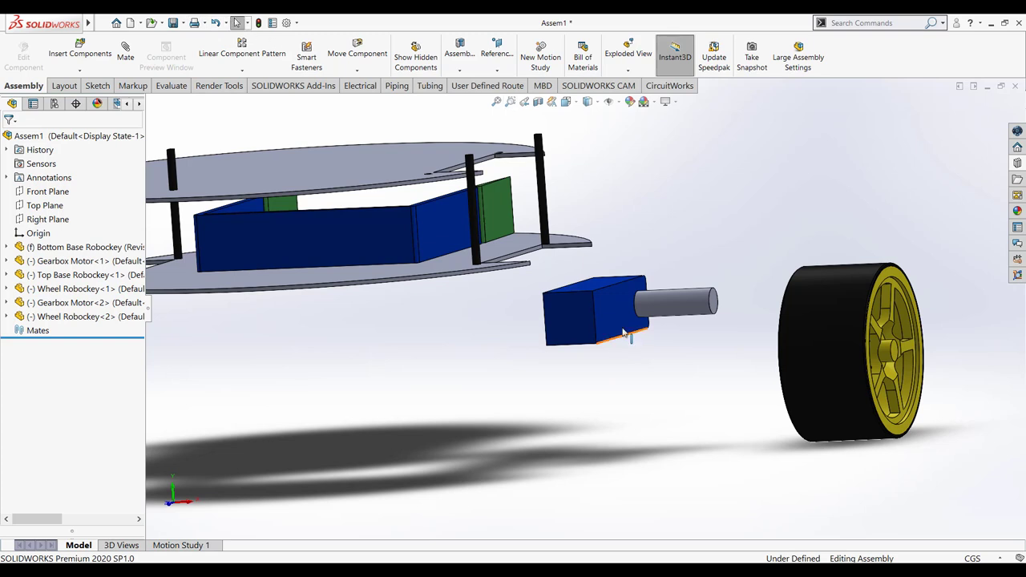
left_click(573, 323)
mouse_move(571, 326)
left_mouse_down()
mouse_move(514, 231)
mouse_move(503, 235)
left_mouse_up()
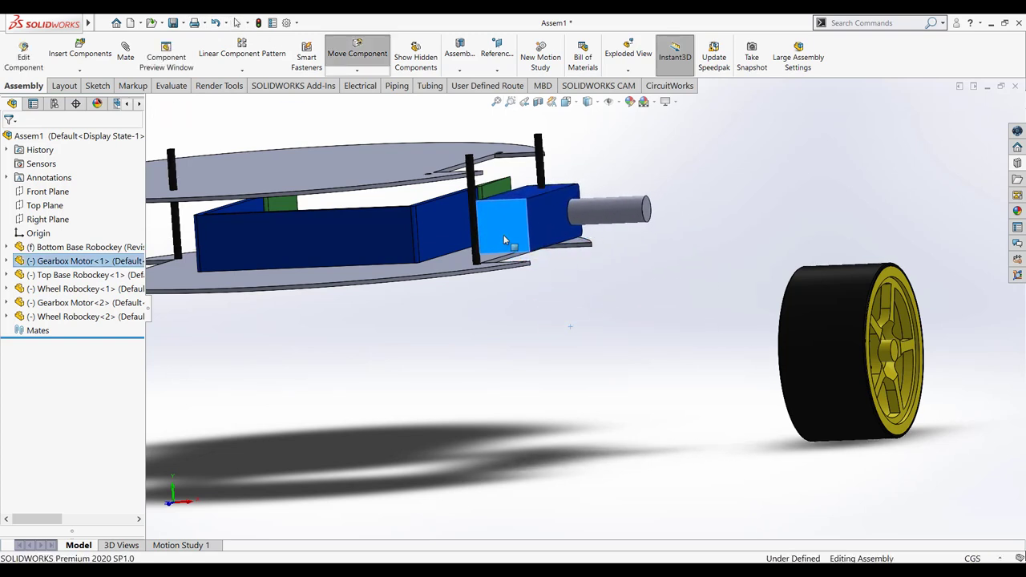
right_click(628, 312)
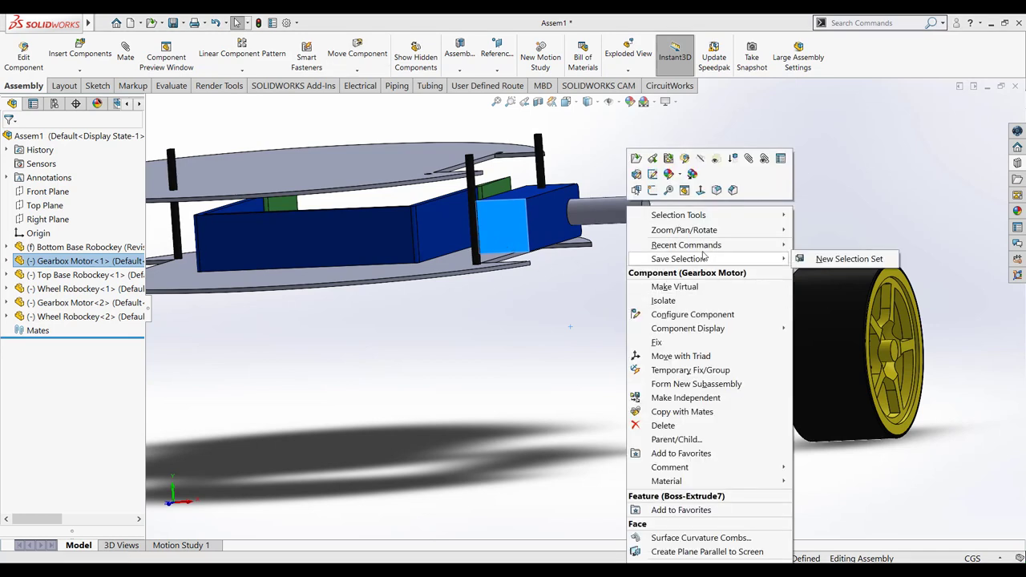
mouse_move(684, 230)
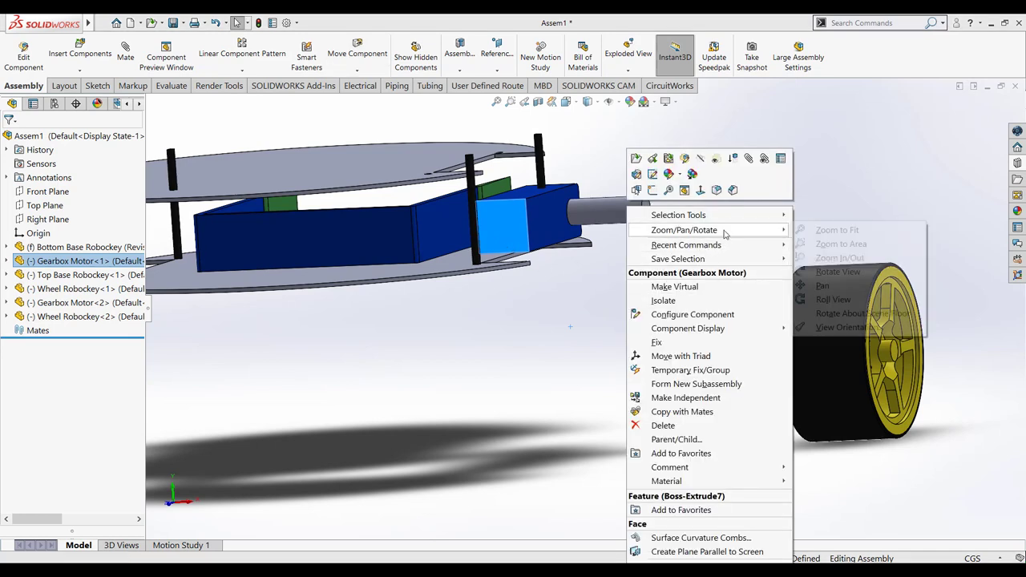
left_click(834, 272)
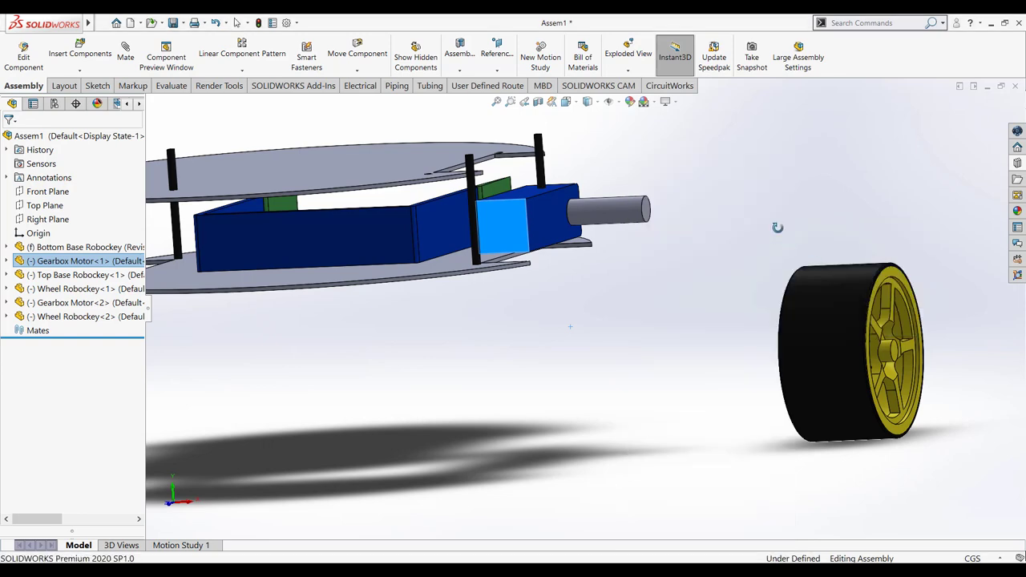
left_click_drag(777, 228, 713, 275)
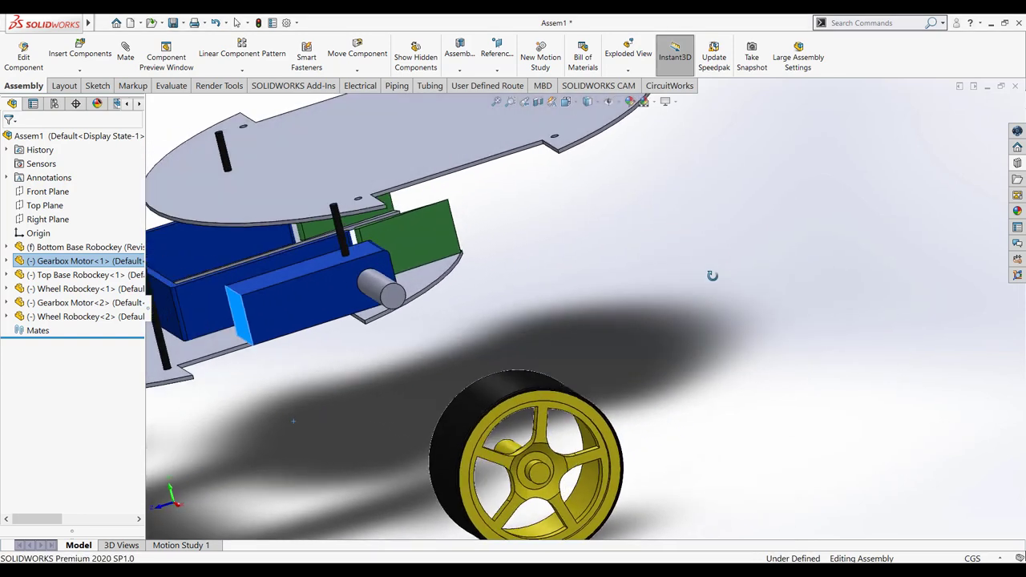
Shift the gearbox motor lower so it sits under the plates.
right_click(531, 322)
left_click(585, 330)
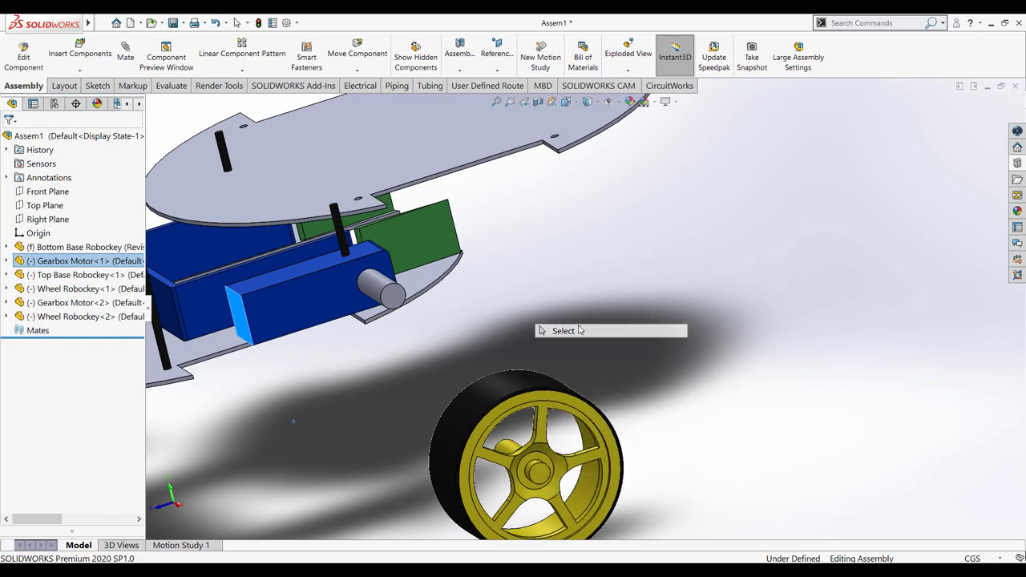
left_click_drag(332, 295, 280, 312)
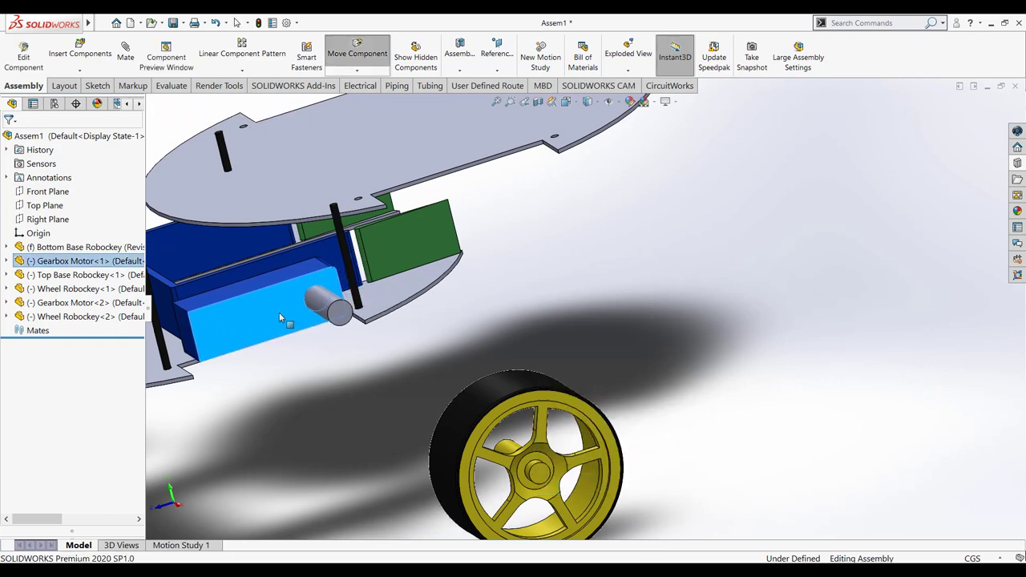
right_click(316, 396)
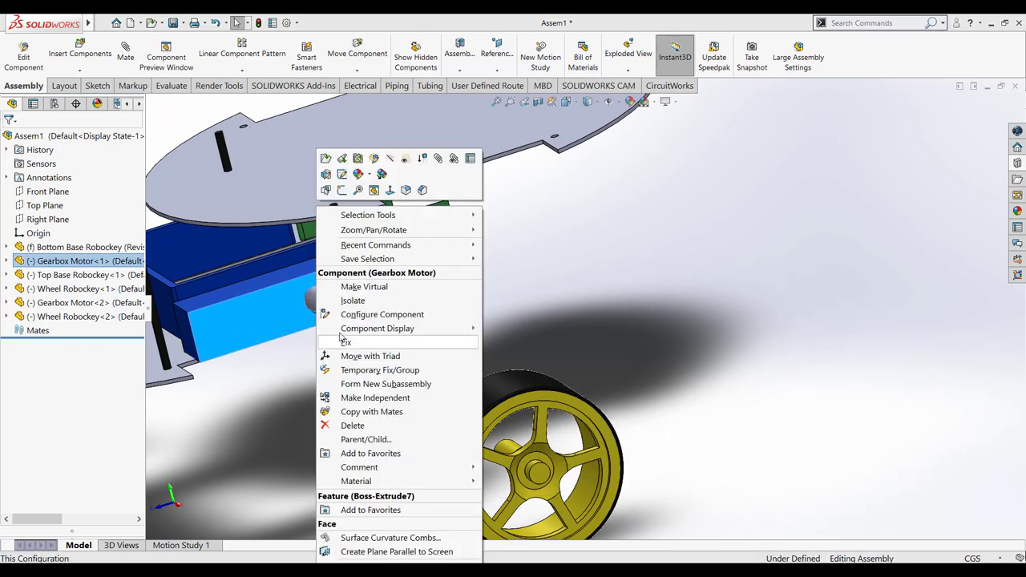
left_click(283, 395)
Orbit the assembly to inspect the motor from the side.
right_click(262, 410)
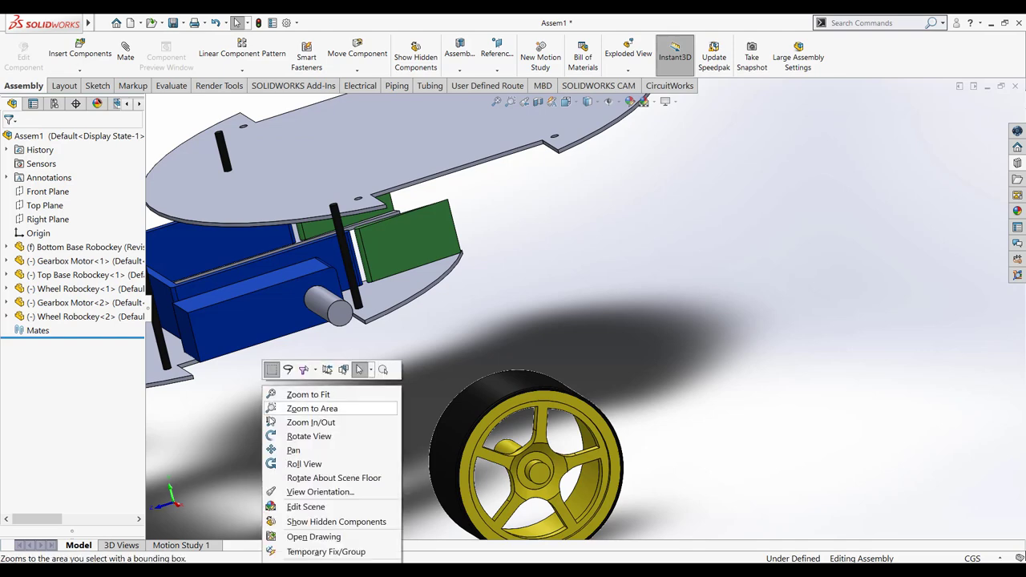
left_click(291, 436)
mouse_move(289, 433)
left_mouse_down()
mouse_move(232, 378)
mouse_move(215, 408)
left_mouse_up()
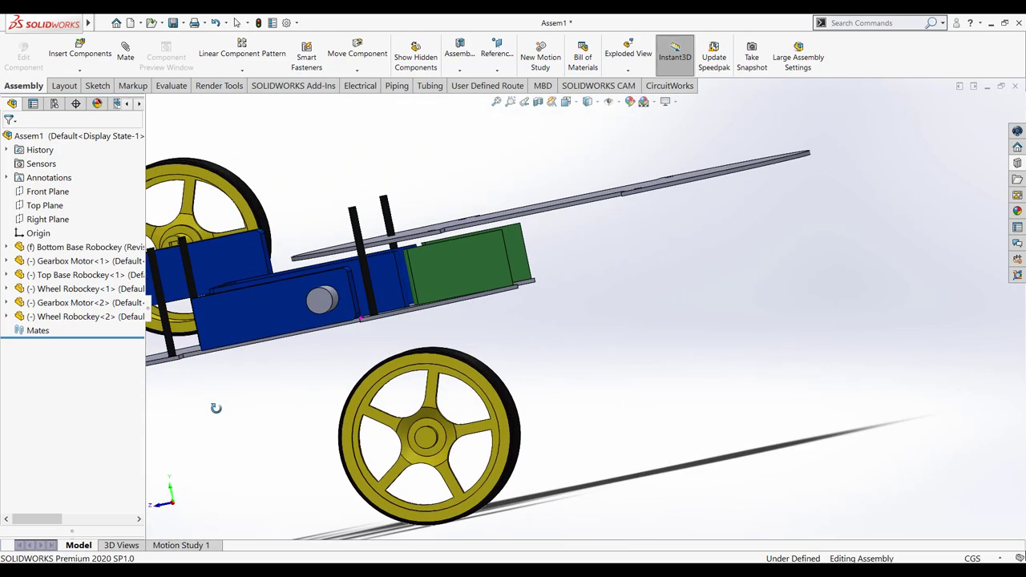
right_click(254, 389)
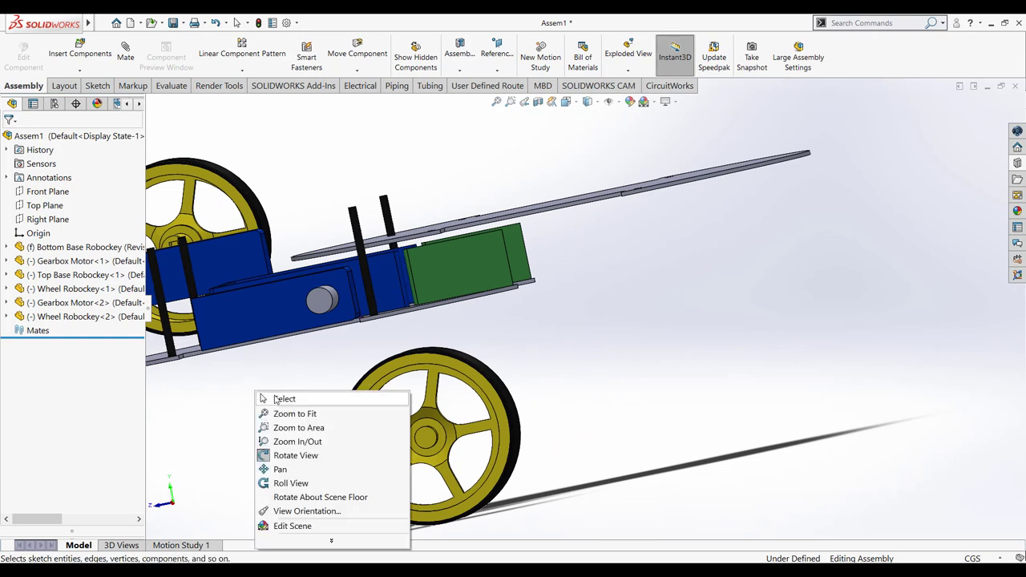
left_click(263, 398)
Select the gearbox motor with the bottom base plate and view them from directly above.
left_click(268, 326)
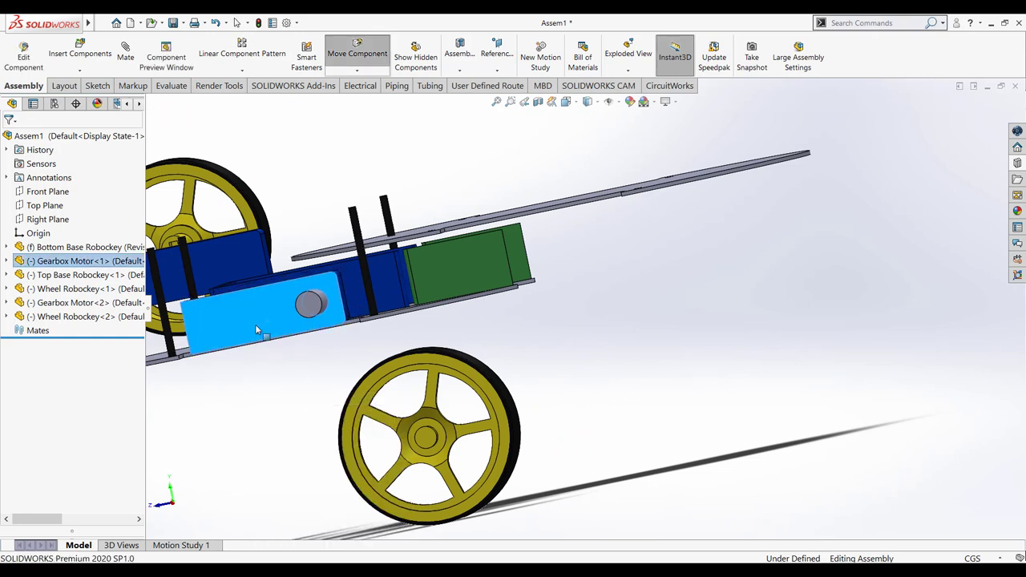
left_click_drag(272, 333, 272, 331)
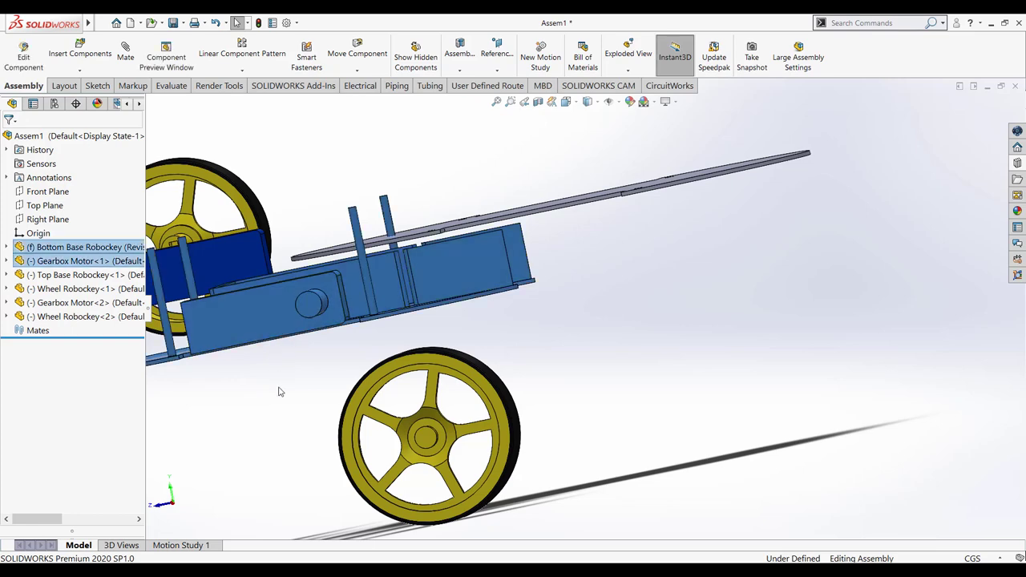
right_click(280, 390)
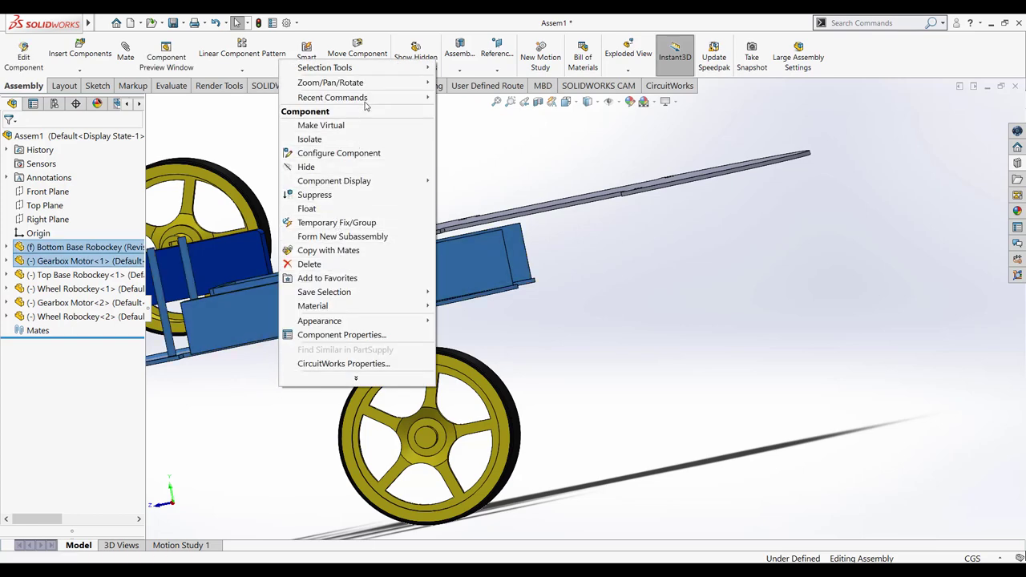
mouse_move(331, 83)
left_click(476, 138)
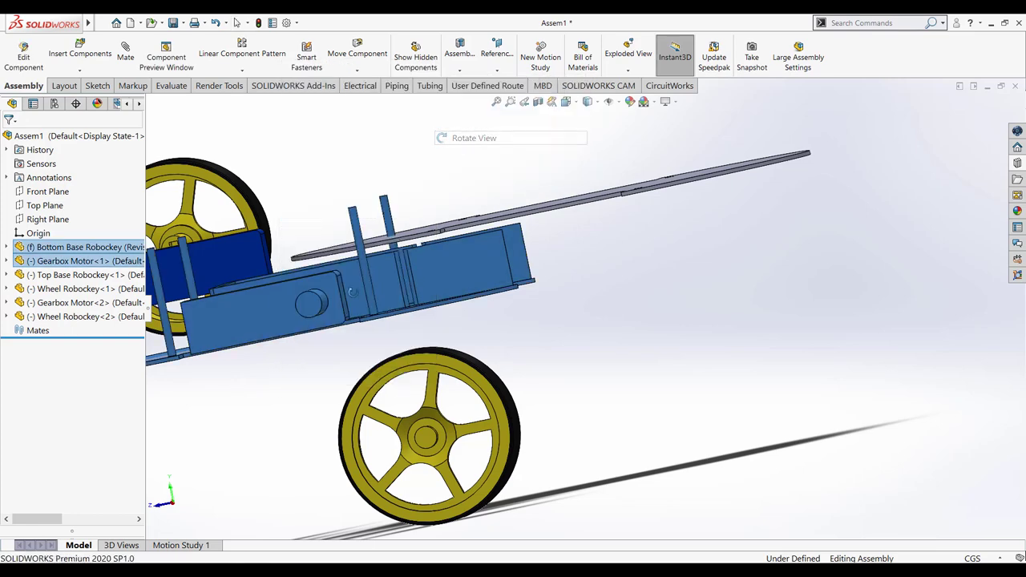
mouse_move(251, 407)
left_mouse_down()
mouse_move(267, 275)
mouse_move(252, 185)
left_mouse_up()
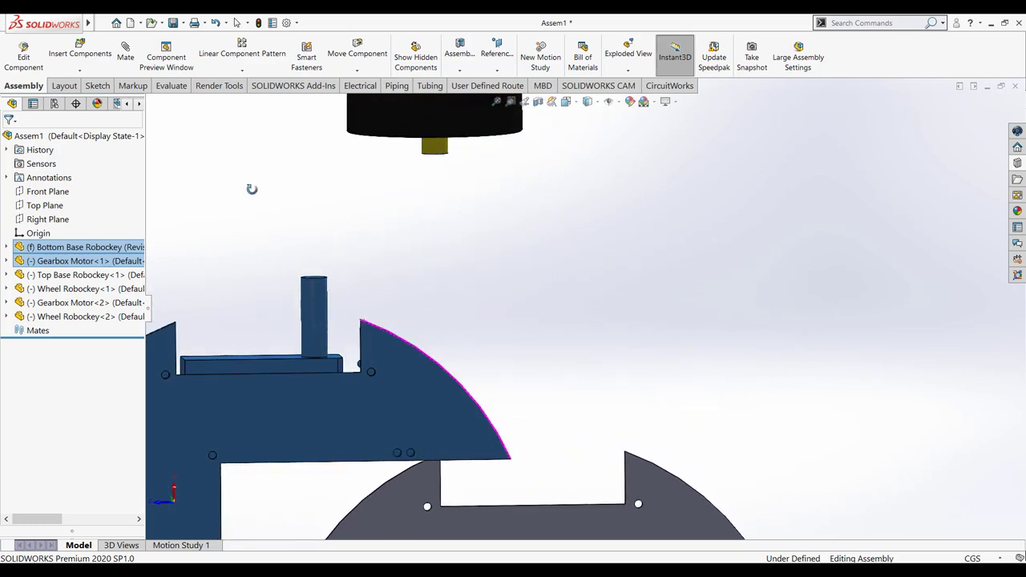
Slide Gearbox Motor<1> down and left into the bottom base plate's outline.
right_click(234, 269)
left_click(248, 277)
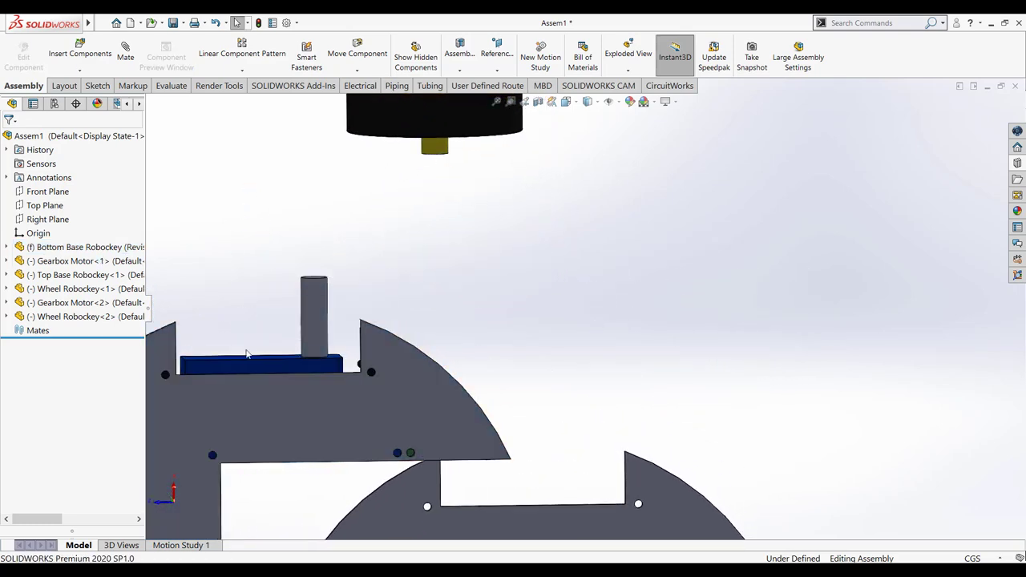
left_click(251, 368)
left_click_drag(251, 368, 261, 396)
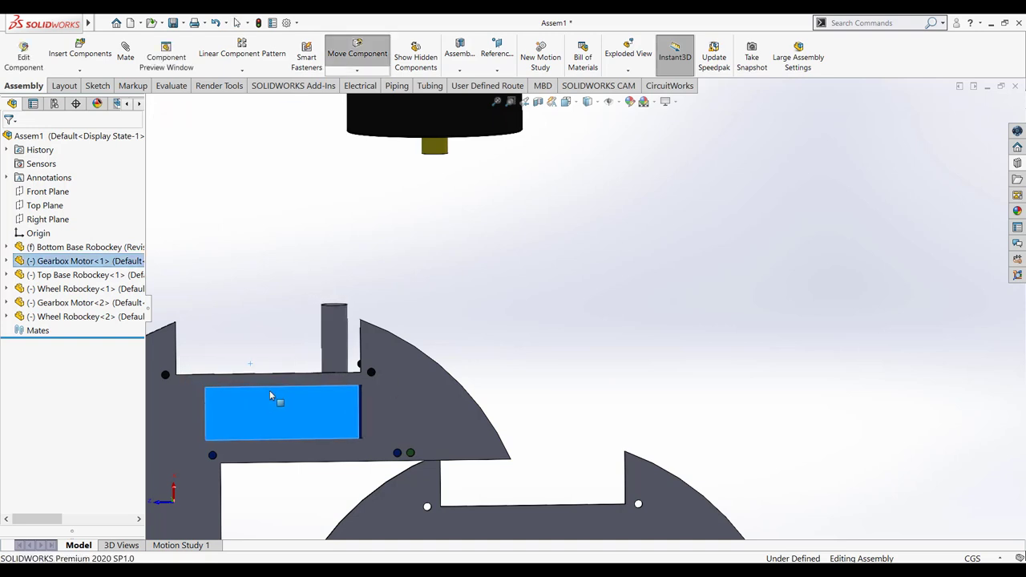
left_click_drag(260, 391, 203, 397)
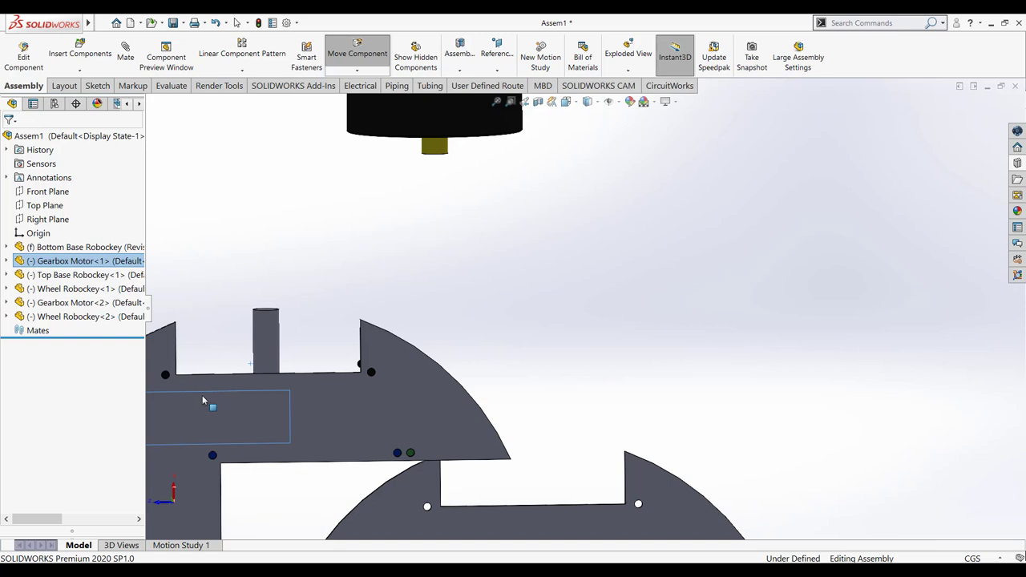
key("Escape")
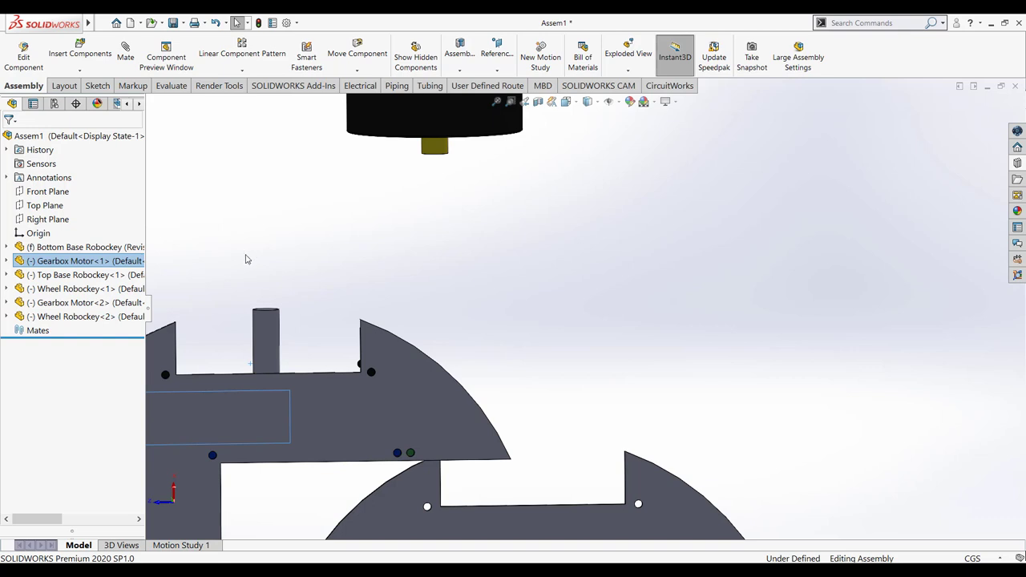
right_click(302, 385)
mouse_move(359, 231)
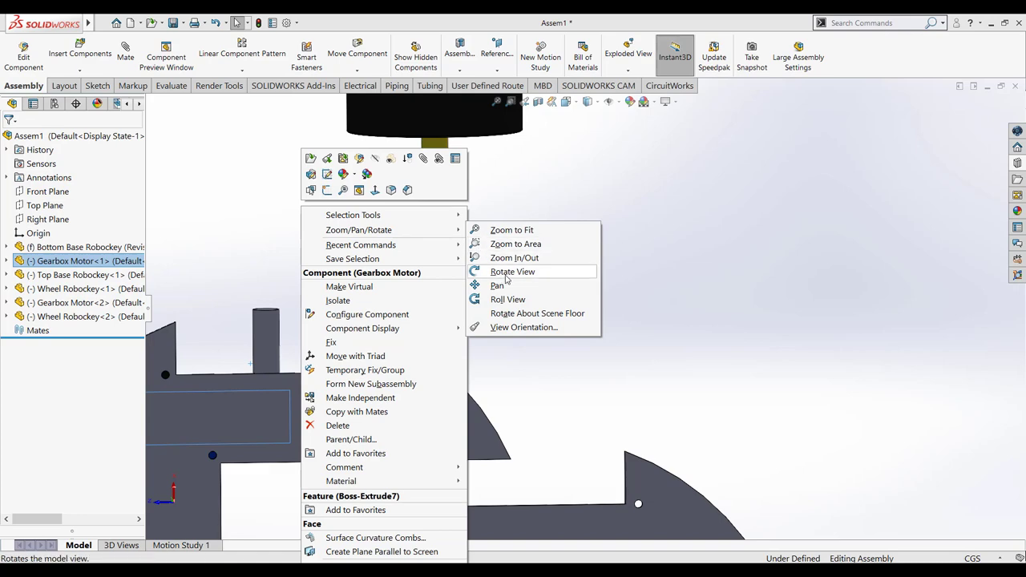
left_click(505, 272)
mouse_move(263, 220)
left_mouse_down()
mouse_move(326, 305)
mouse_move(342, 369)
left_mouse_up()
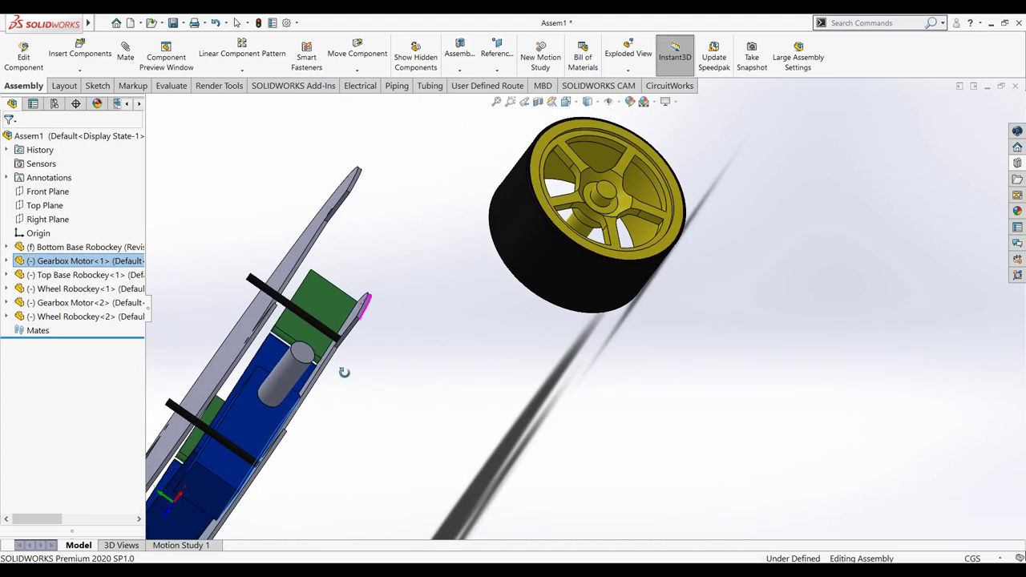
Zoom in on the motor shaft and wheel, showing the plates, motor and wheel together.
left_click(525, 101)
left_click(510, 101)
mouse_move(595, 191)
left_mouse_down()
mouse_move(756, 298)
mouse_move(898, 370)
left_mouse_up()
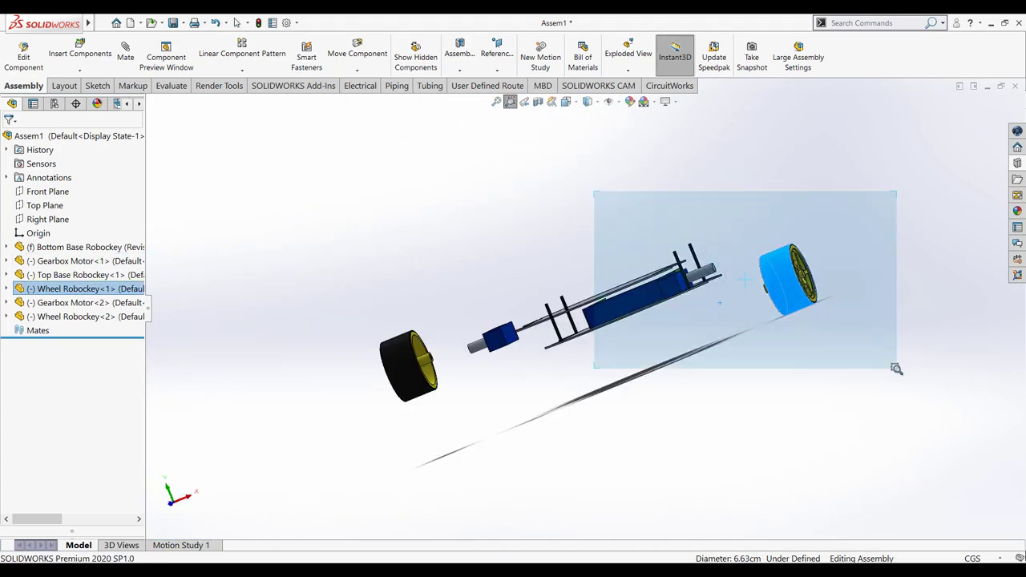
key("Escape")
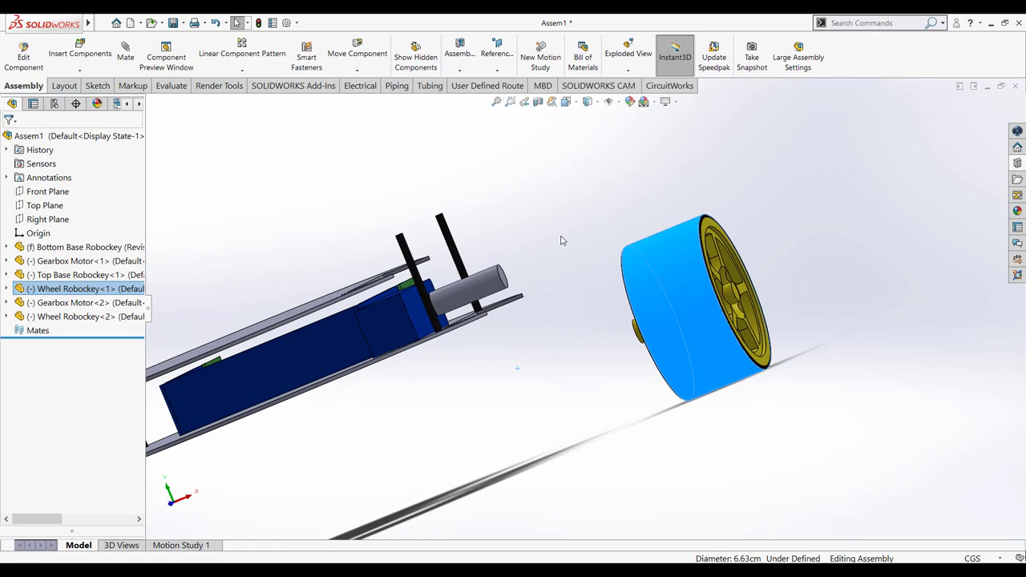
right_click(563, 239)
mouse_move(618, 230)
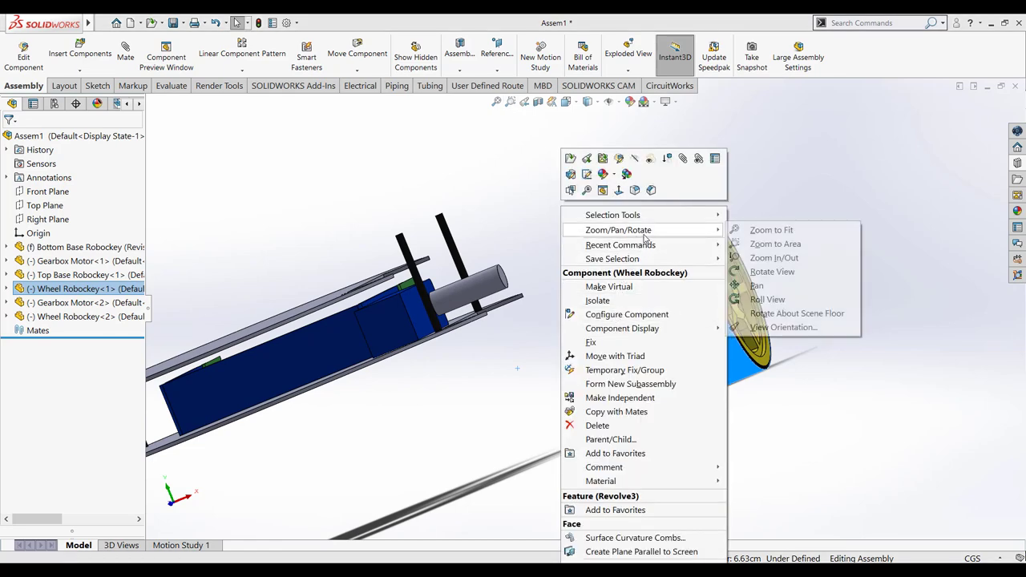
left_click(750, 275)
middle_click_drag(554, 371, 549, 250)
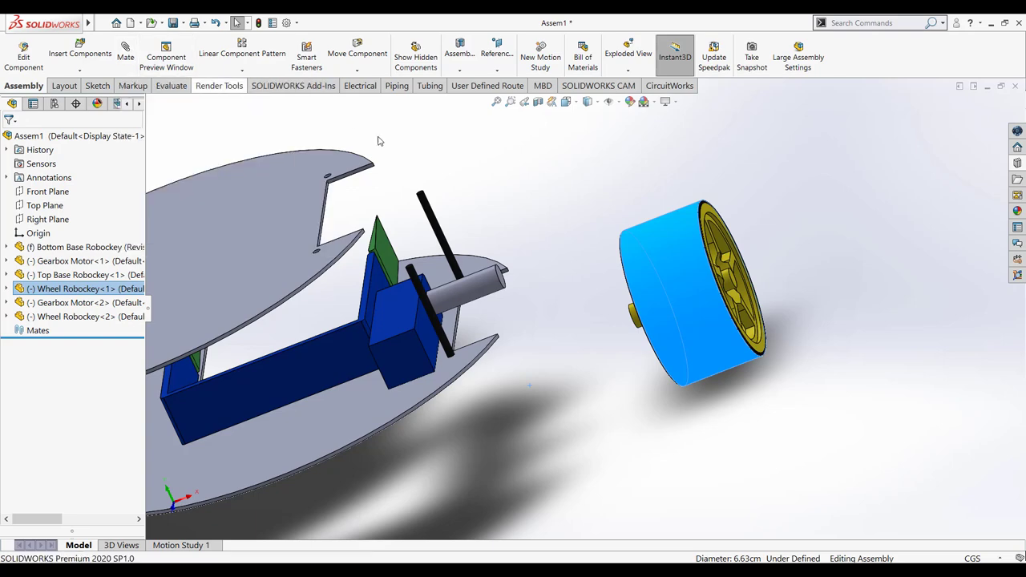
Add a Coincident mate between the motor shaft edge and the wheel hub.
right_click(524, 213)
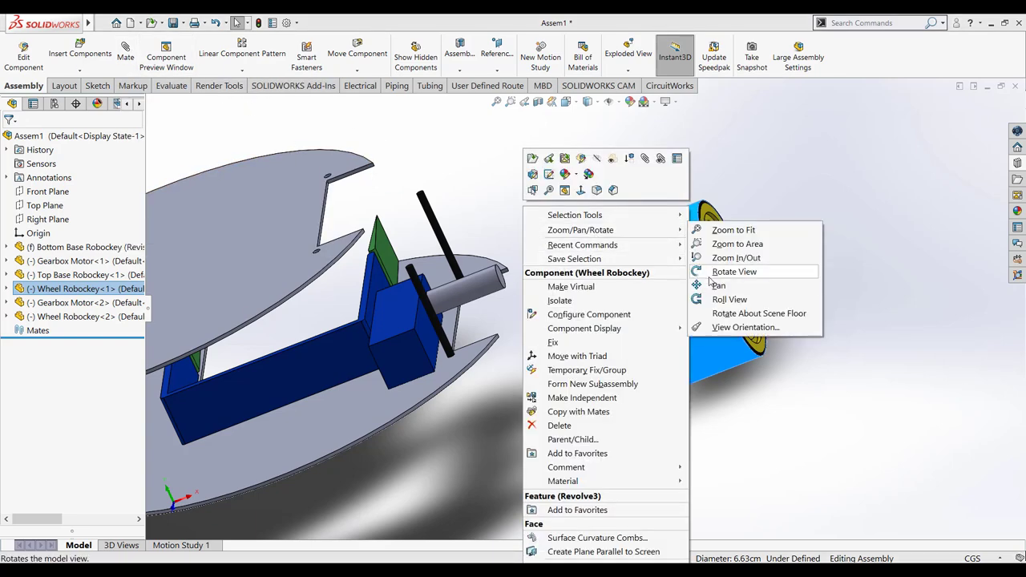
left_click(721, 277)
left_click_drag(574, 245, 355, 166)
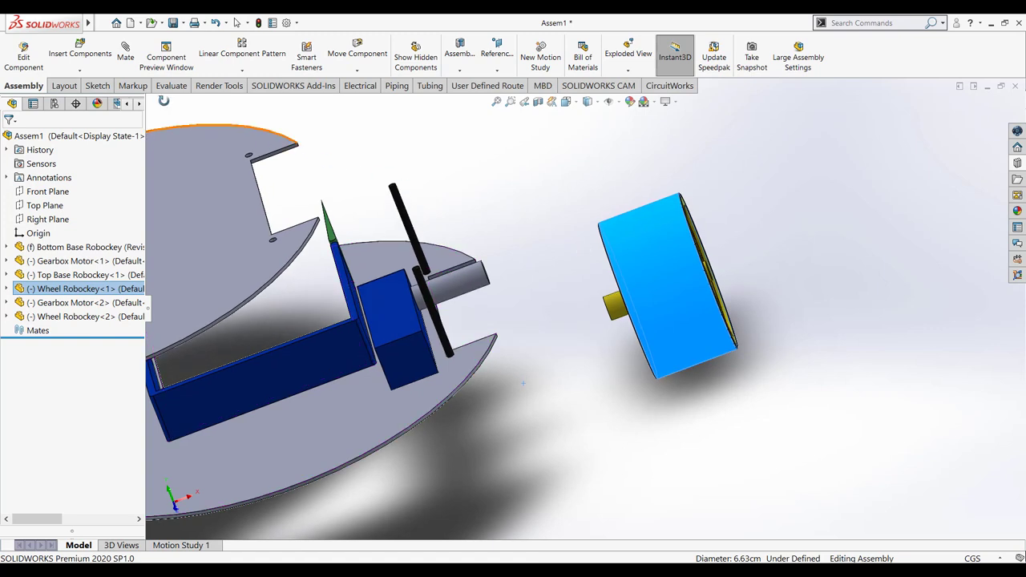
key("Escape")
key("Escape")
left_click(133, 61)
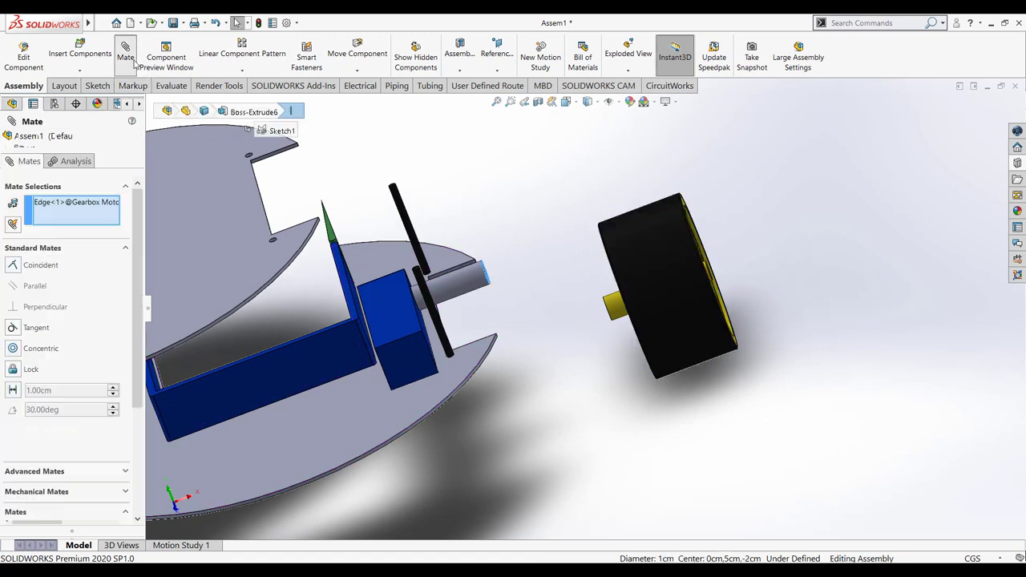
left_click(612, 319)
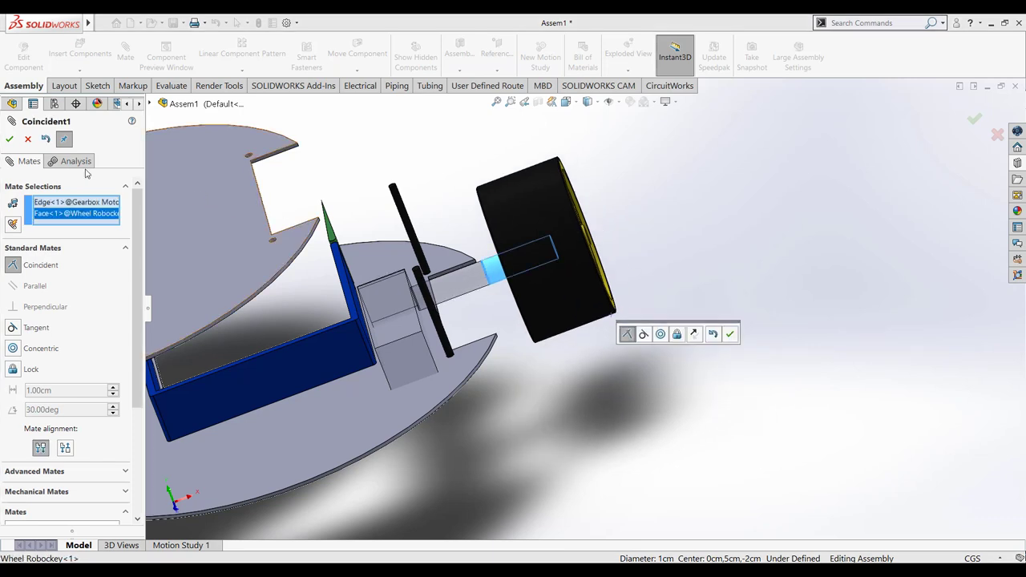
left_click(8, 140)
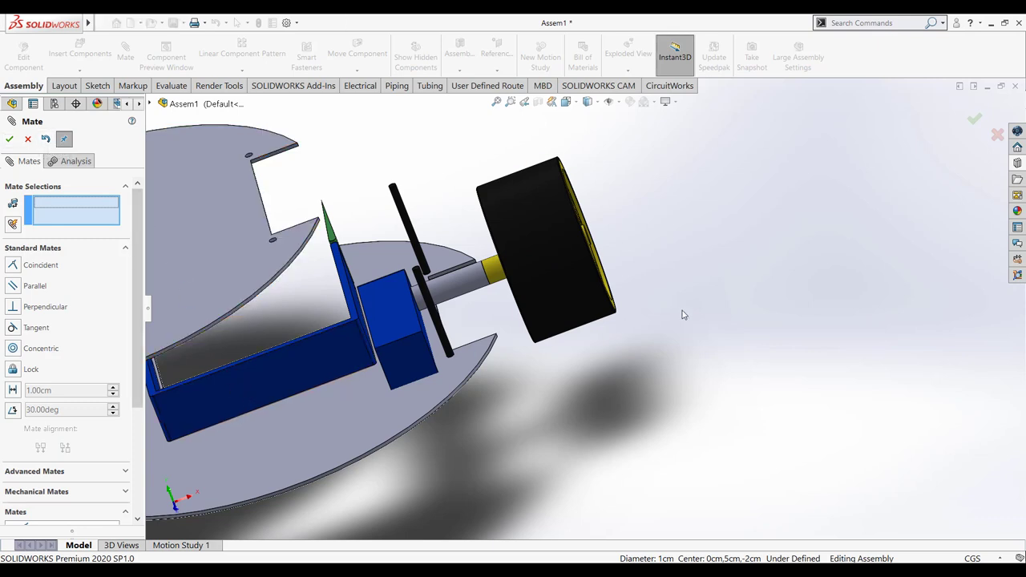
Drag the wheel onto the motor shaft and close the Mate command.
left_click_drag(571, 275, 501, 296)
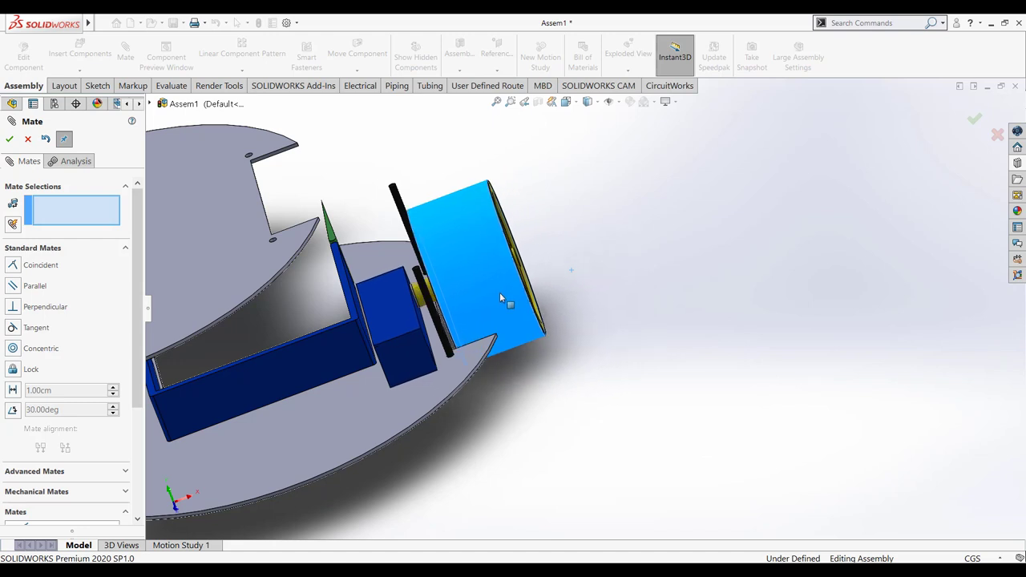
left_click_drag(500, 294, 503, 295)
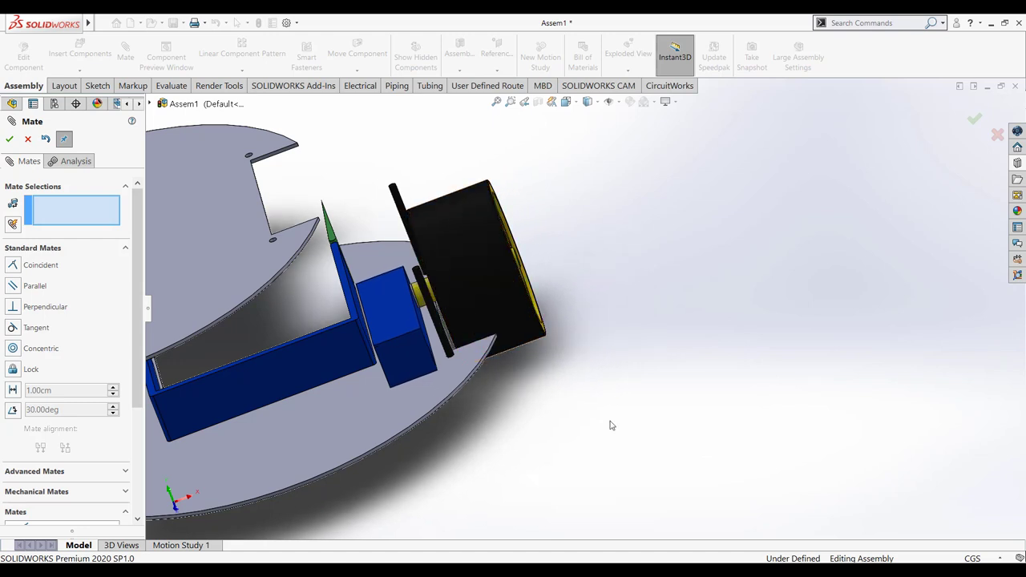
key("Escape")
left_click(566, 101)
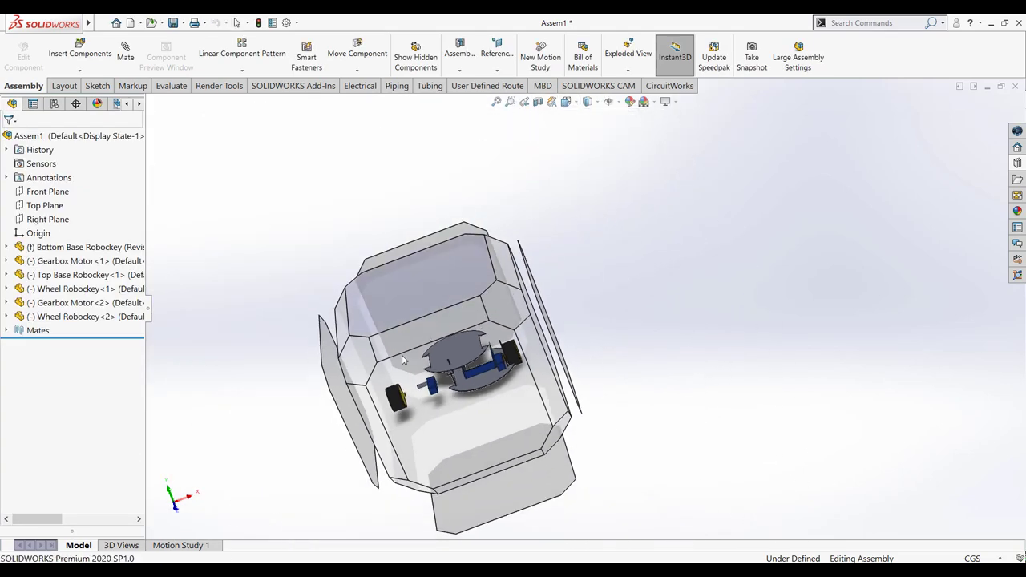
mouse_move(503, 479)
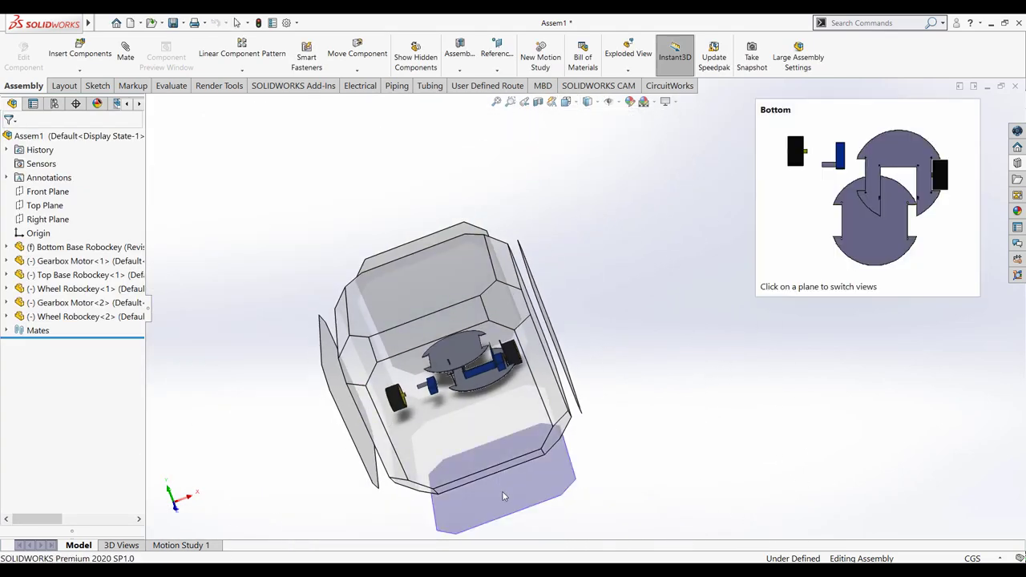
In Bottom view, drag Gearbox Motor<2>, Top Base and Wheel<2> apart from each other.
left_click(502, 491)
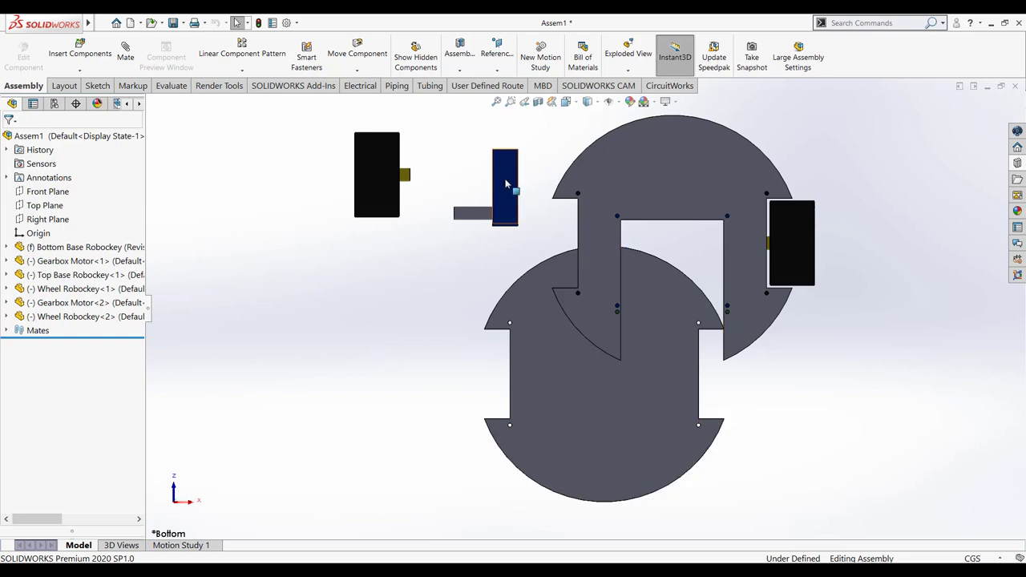
mouse_move(505, 184)
left_mouse_down()
mouse_move(588, 241)
mouse_move(600, 215)
left_mouse_up()
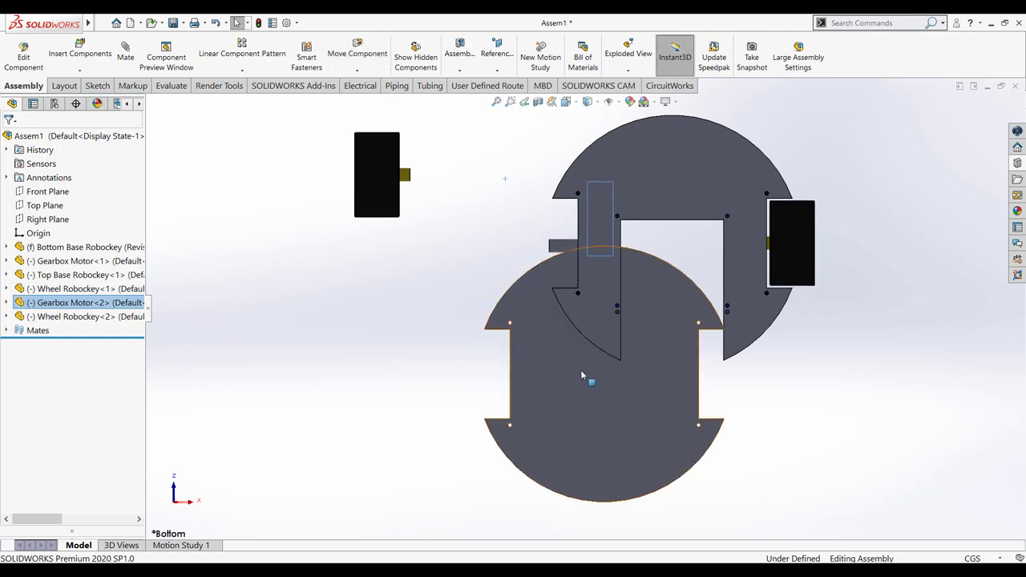
left_click_drag(579, 377, 426, 422)
key("Escape")
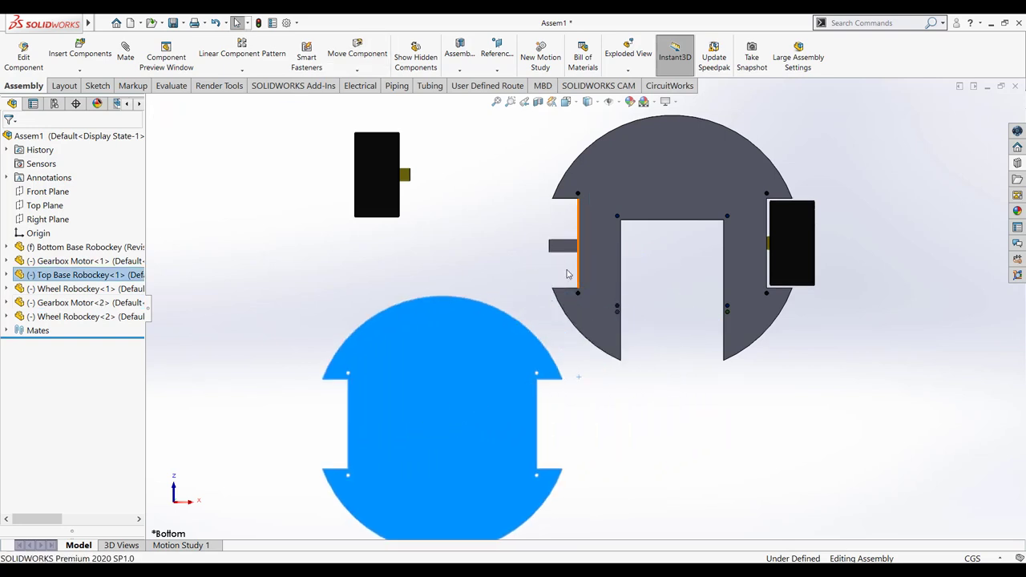
left_click_drag(385, 186, 514, 255)
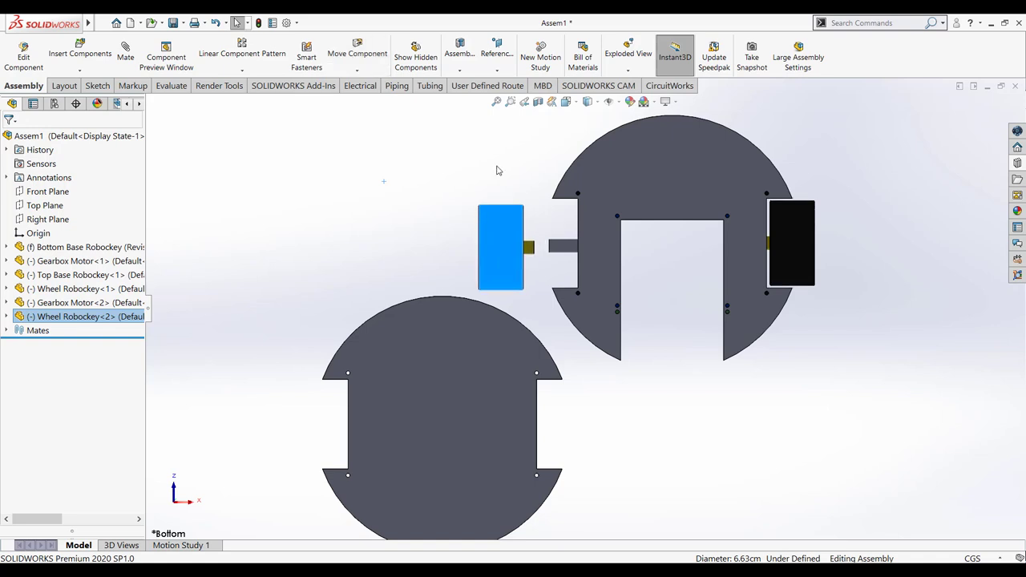
right_click(497, 170)
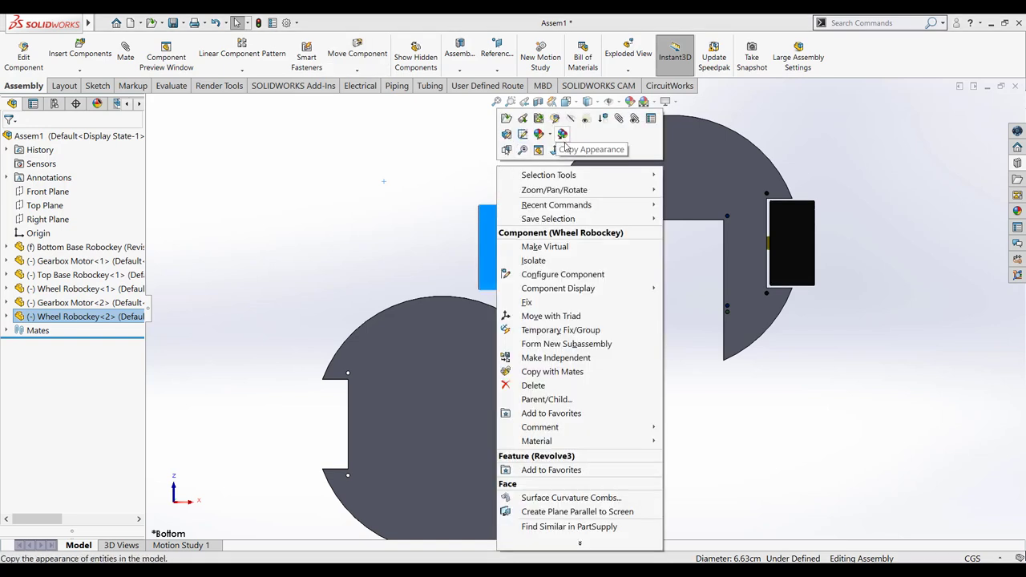
mouse_move(554, 190)
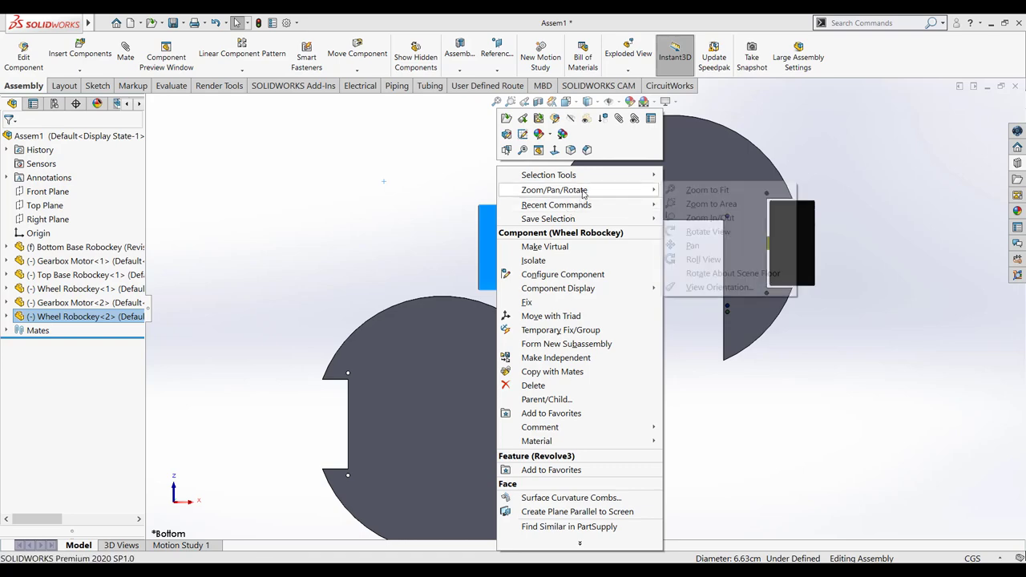
left_click(697, 232)
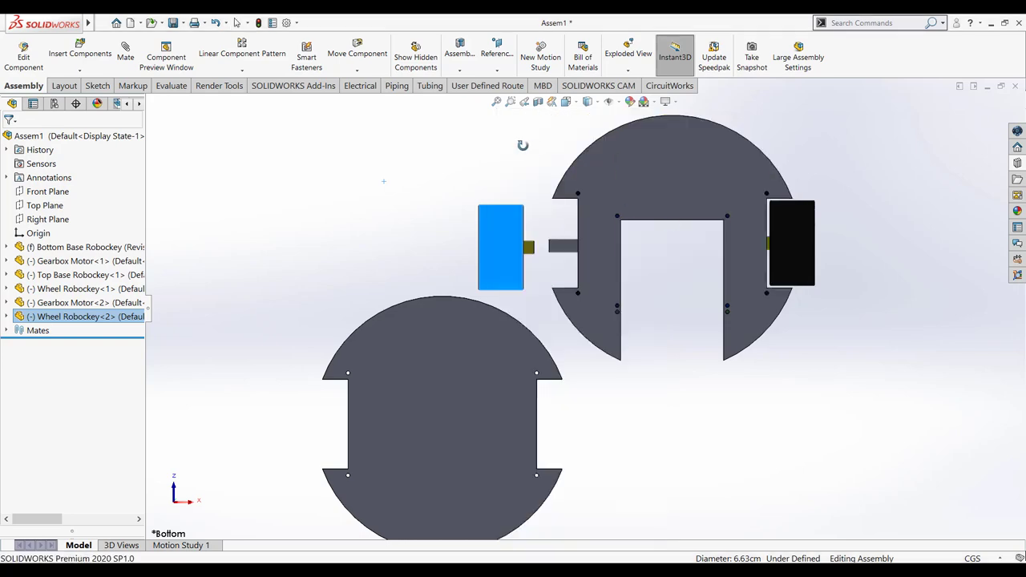
Orbit around the assembly to a side view of the wheels.
left_click_drag(522, 145, 572, 360)
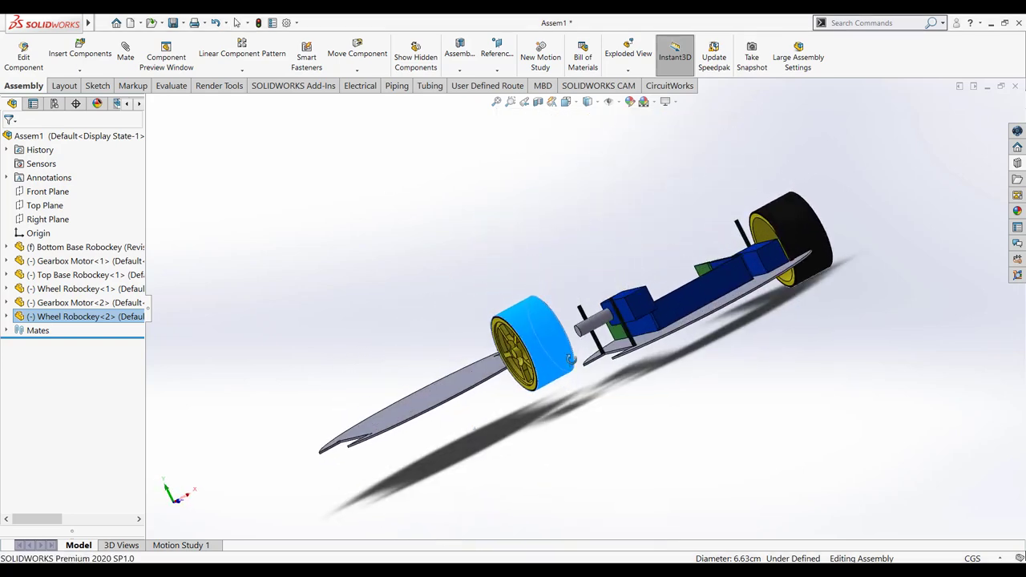
mouse_move(463, 232)
left_mouse_down()
mouse_move(607, 225)
mouse_move(418, 299)
mouse_move(497, 436)
mouse_move(518, 403)
mouse_move(467, 403)
mouse_move(449, 367)
mouse_move(449, 334)
mouse_move(415, 312)
mouse_move(411, 292)
left_mouse_up()
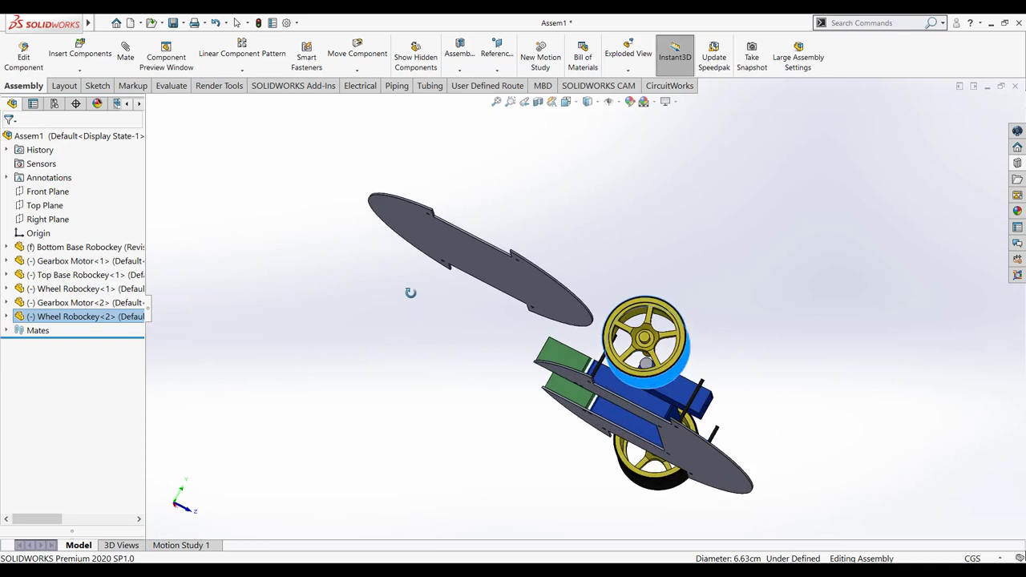
mouse_move(967, 328)
left_mouse_down()
mouse_move(946, 337)
mouse_move(951, 314)
left_mouse_up()
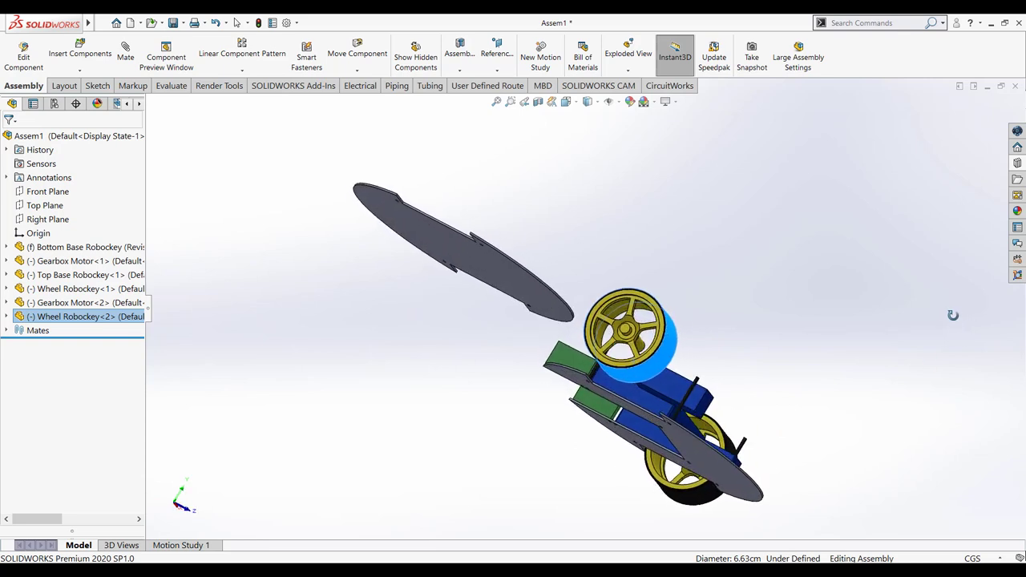
right_click(806, 312)
left_click(825, 388)
mouse_move(831, 313)
left_mouse_down()
mouse_move(873, 339)
mouse_move(818, 336)
left_mouse_up()
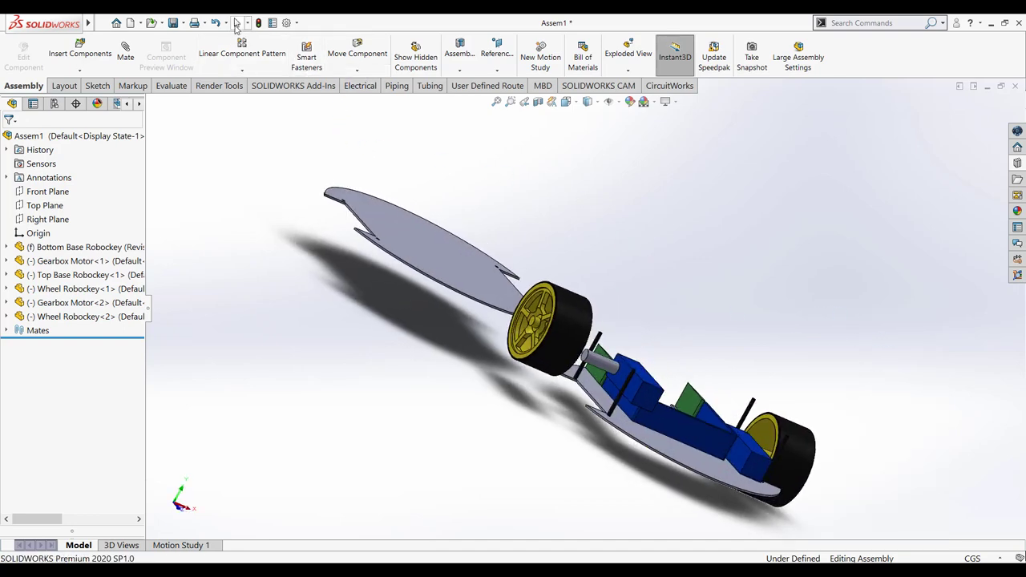
Shift Gearbox Motor<2> down onto the bottom base plate.
right_click(650, 250)
left_click(672, 259)
left_click(636, 405)
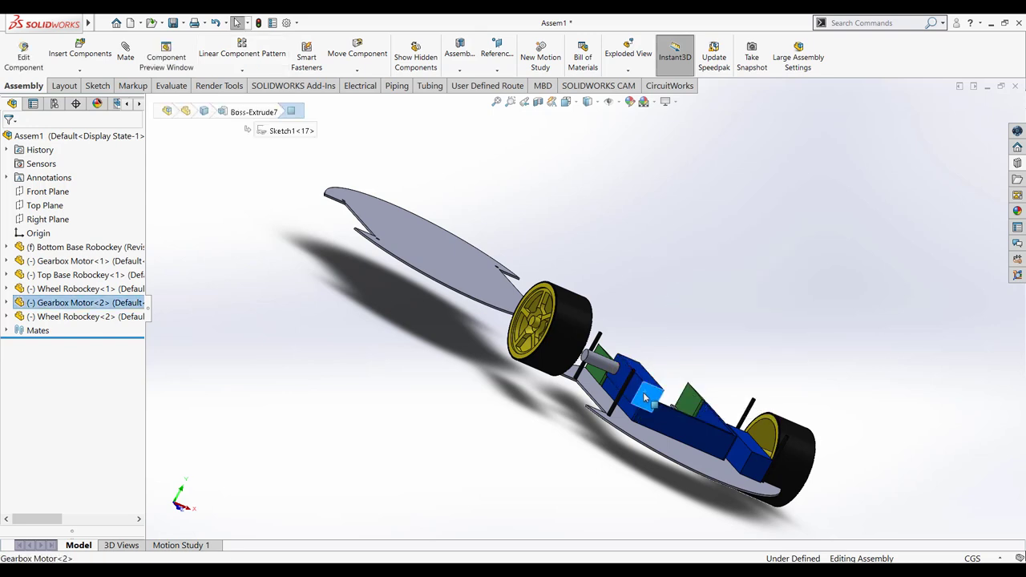
left_click_drag(636, 405, 613, 413)
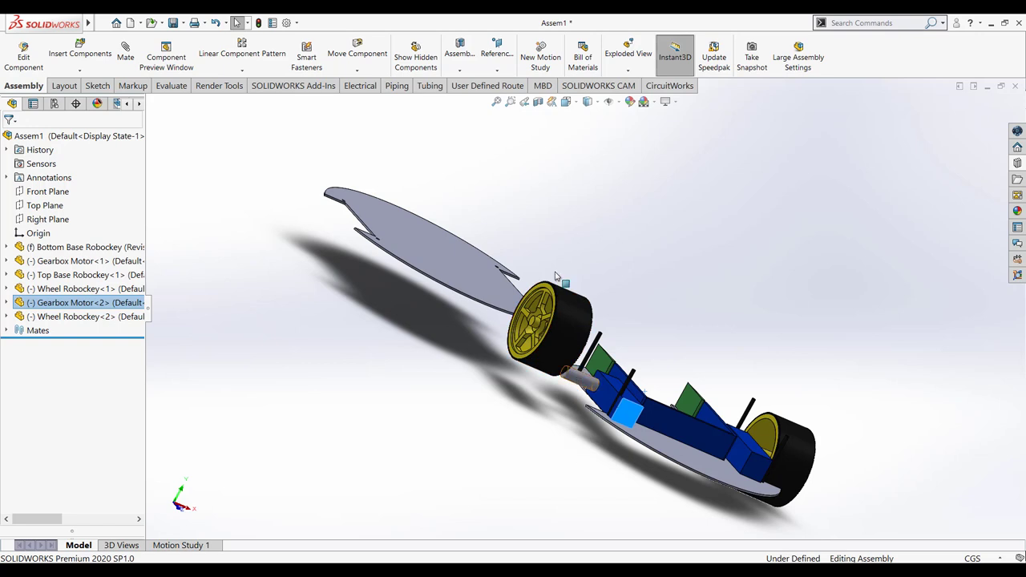
left_click(509, 102)
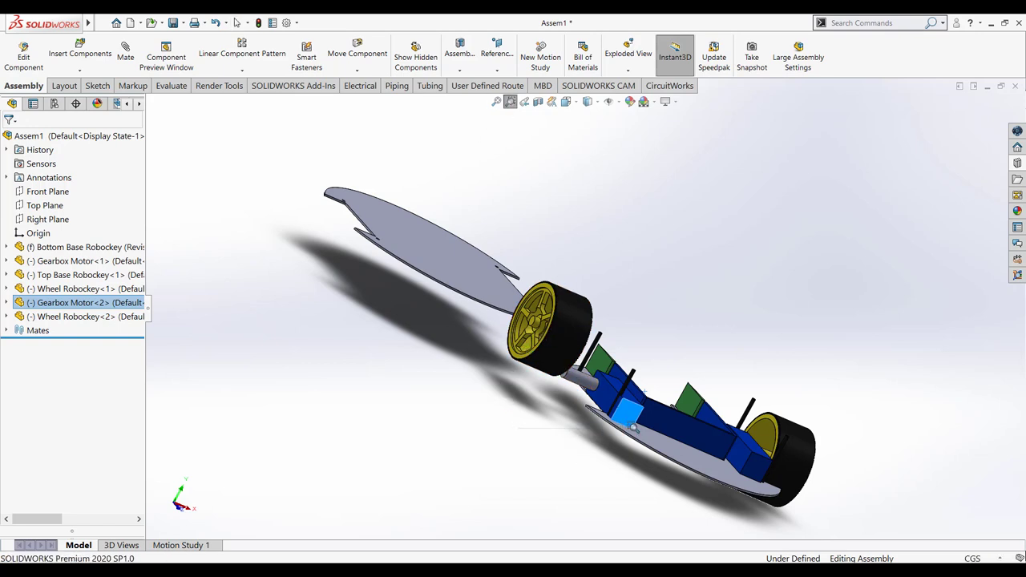
Zoom into the chassis and switch to a flat, face-on view.
left_click_drag(634, 428, 661, 351)
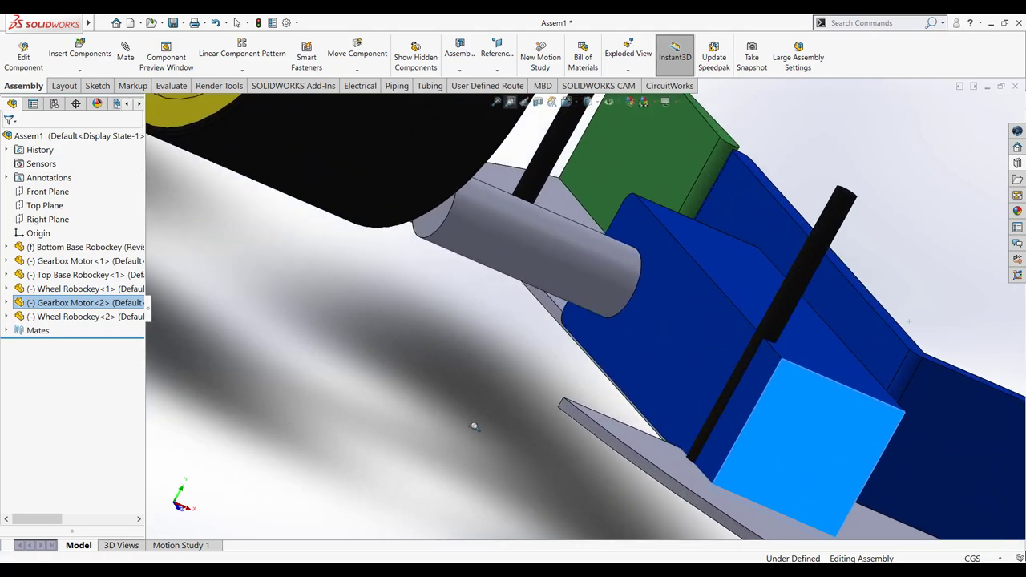
right_click(527, 430)
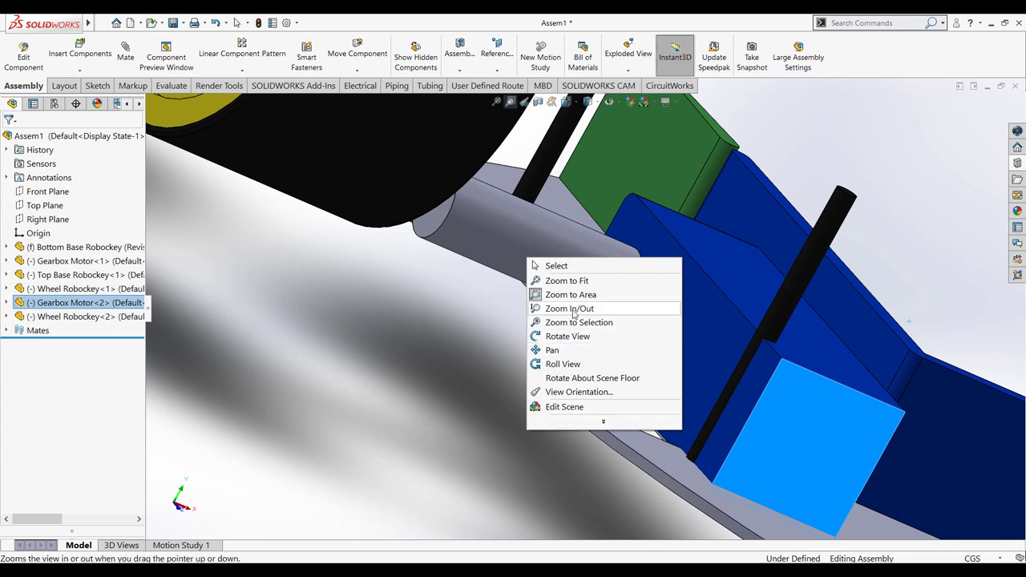
left_click(550, 266)
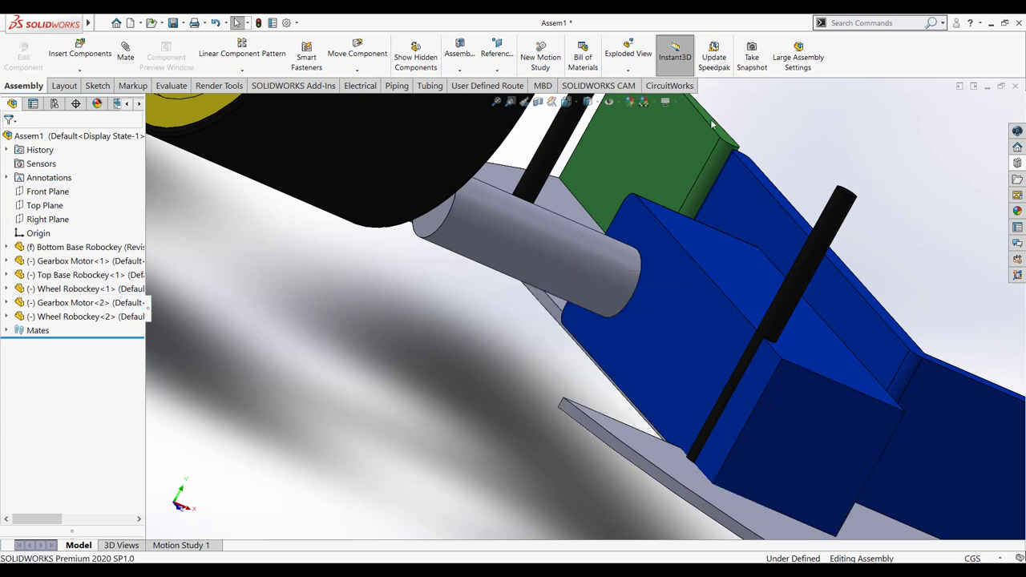
left_click(598, 105)
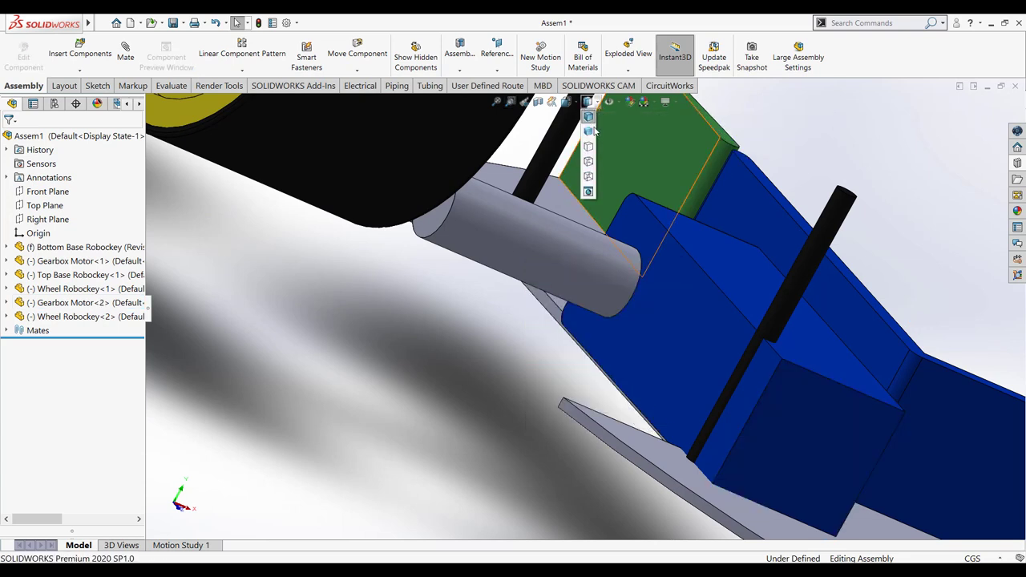
left_click(567, 101)
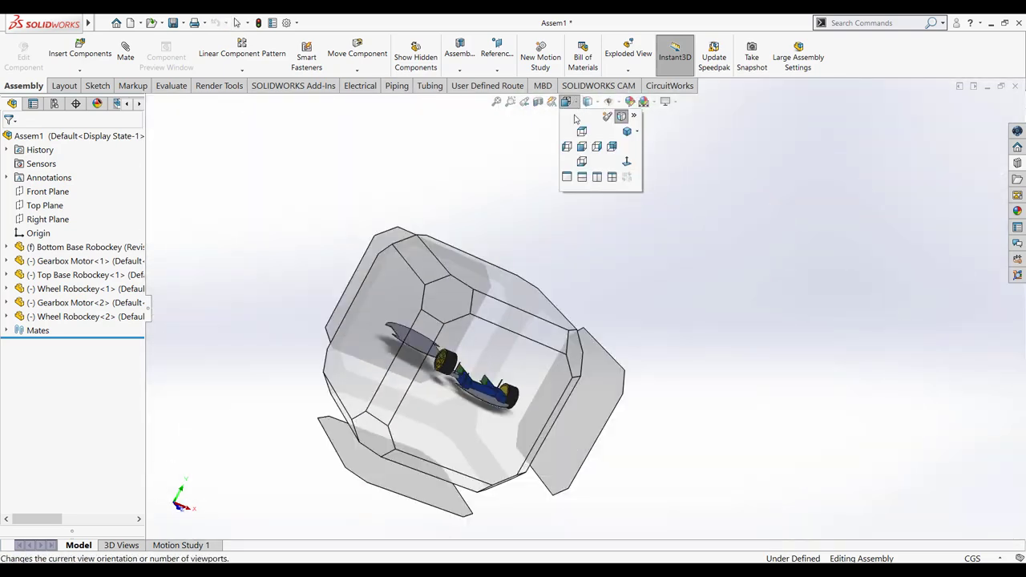
left_click(498, 291)
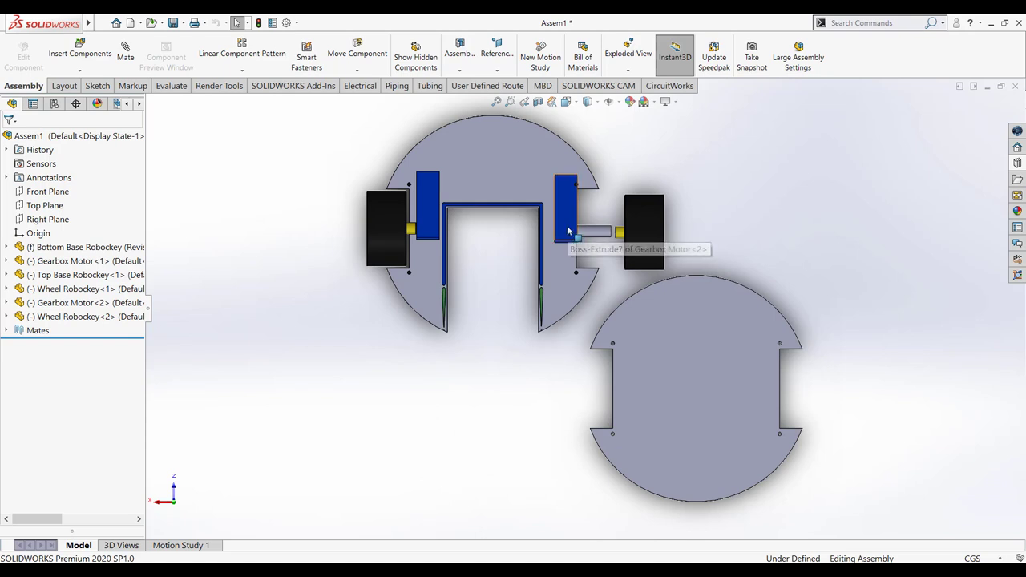
Nudge Gearbox Motor<2> slightly upward beside its wheel.
left_click_drag(567, 231, 562, 236)
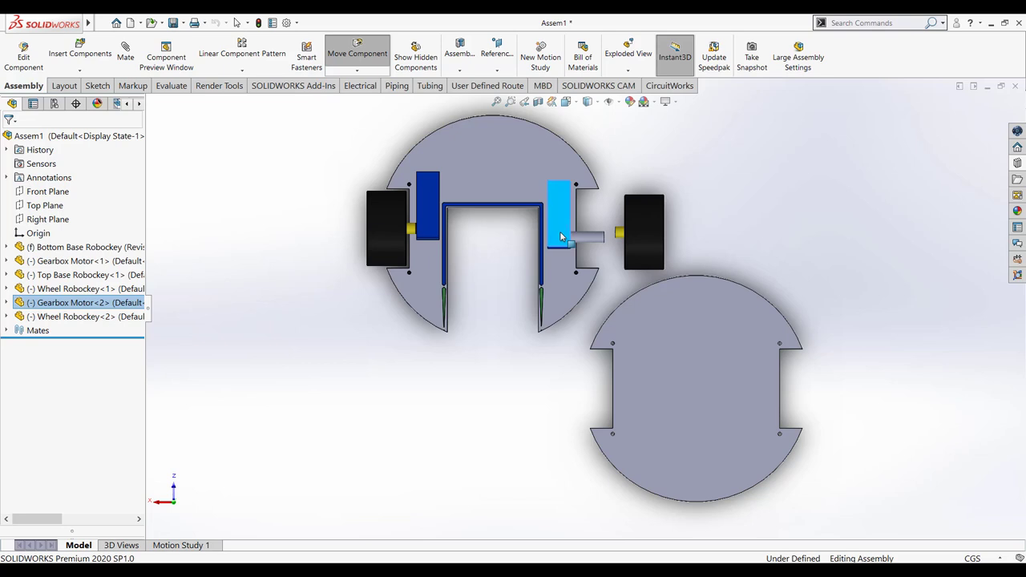
left_click_drag(560, 236, 560, 233)
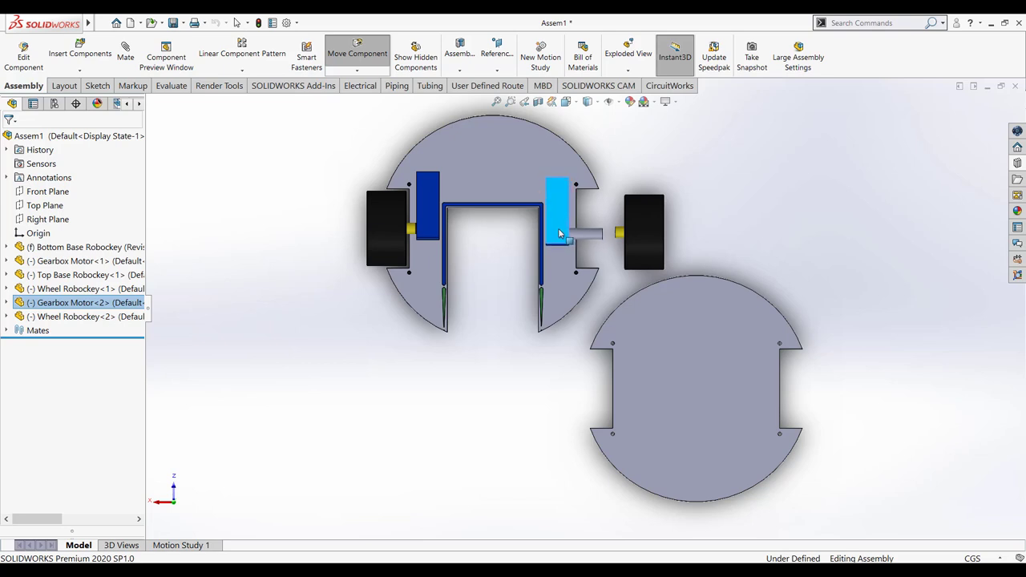
key("Escape")
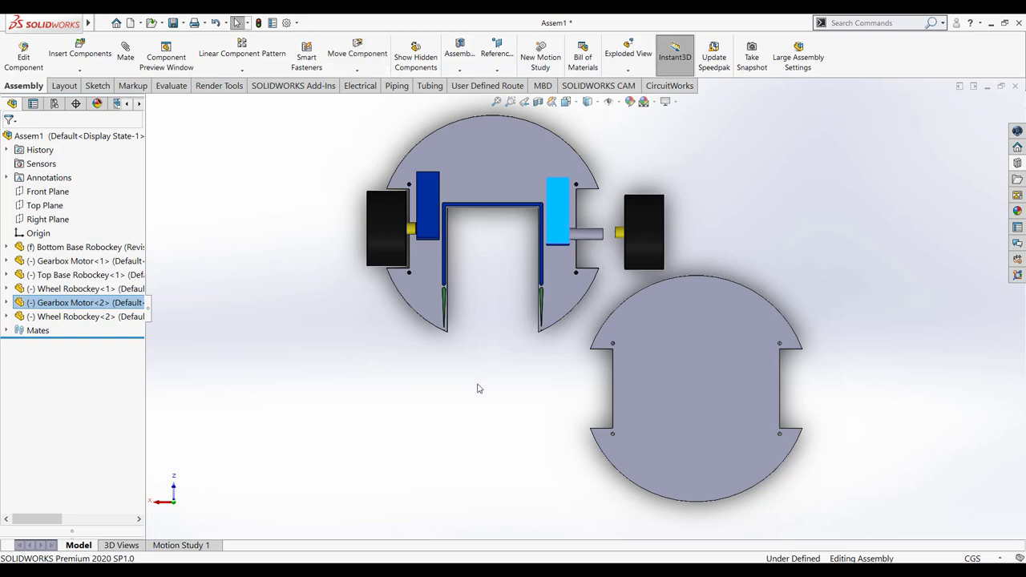
left_click(478, 388)
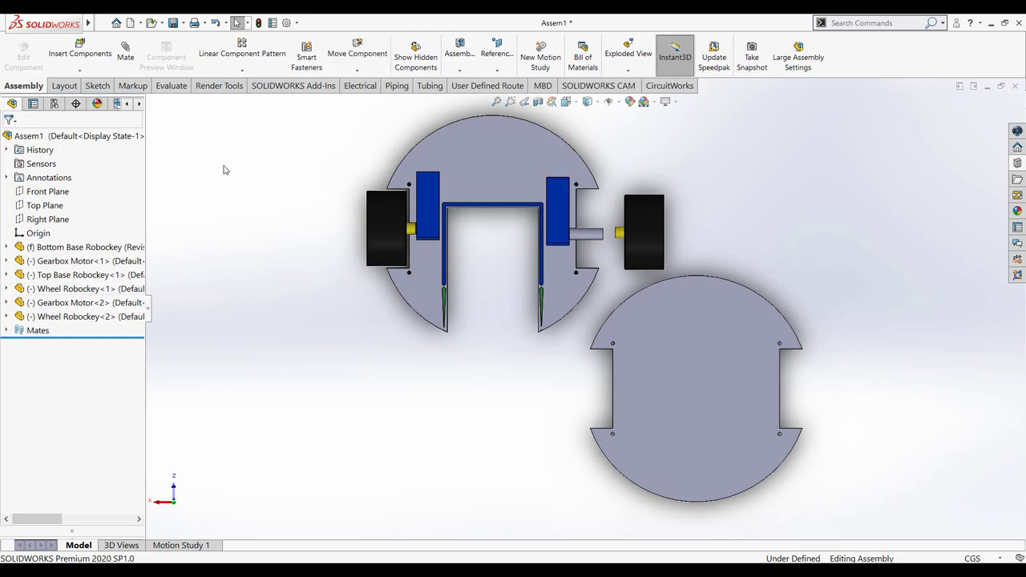
left_click(556, 216)
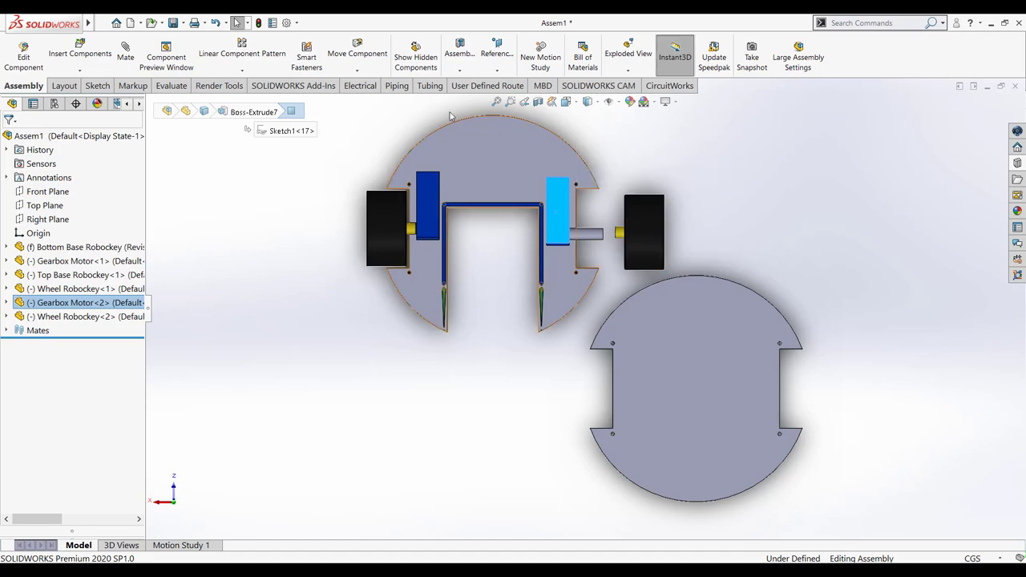
Rotate the assembly and zoom in on the right wheel and motor shaft.
right_click(784, 165)
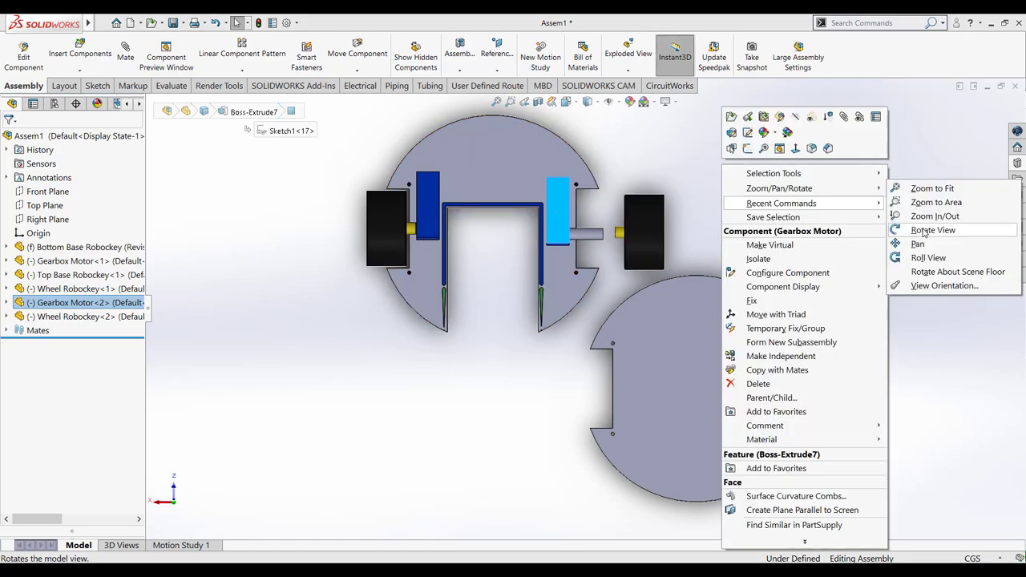
left_click(926, 232)
mouse_move(745, 256)
left_mouse_down()
mouse_move(735, 211)
mouse_move(757, 168)
mouse_move(706, 280)
left_mouse_up()
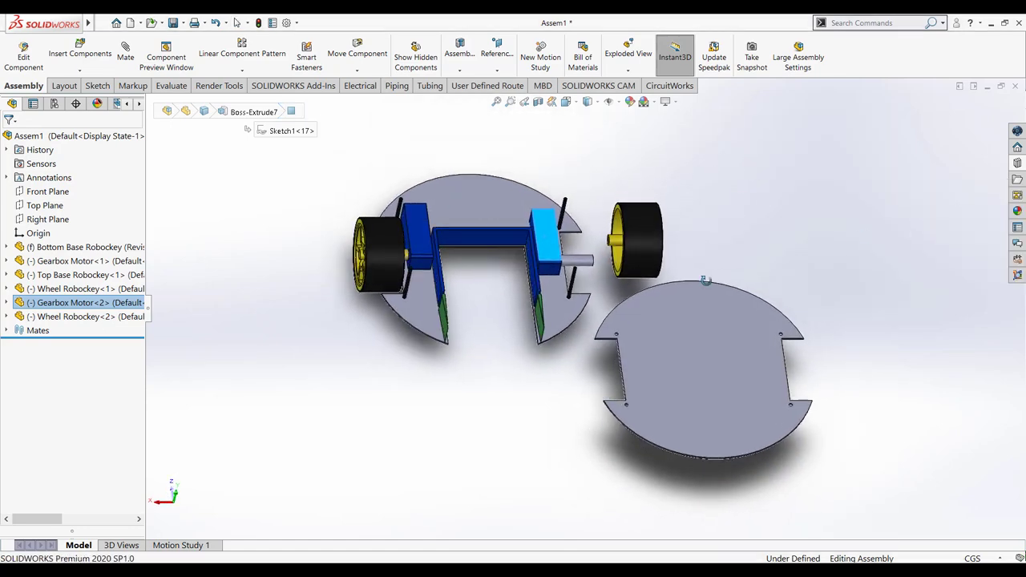
left_click_drag(551, 425, 540, 385)
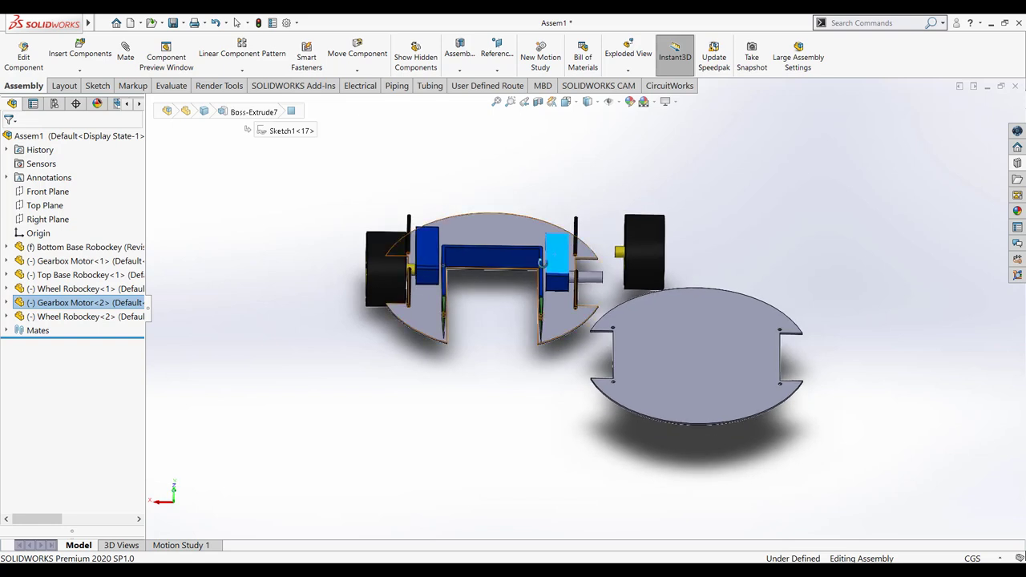
mouse_move(589, 183)
left_mouse_down()
mouse_move(587, 165)
mouse_move(550, 153)
mouse_move(548, 120)
left_mouse_up()
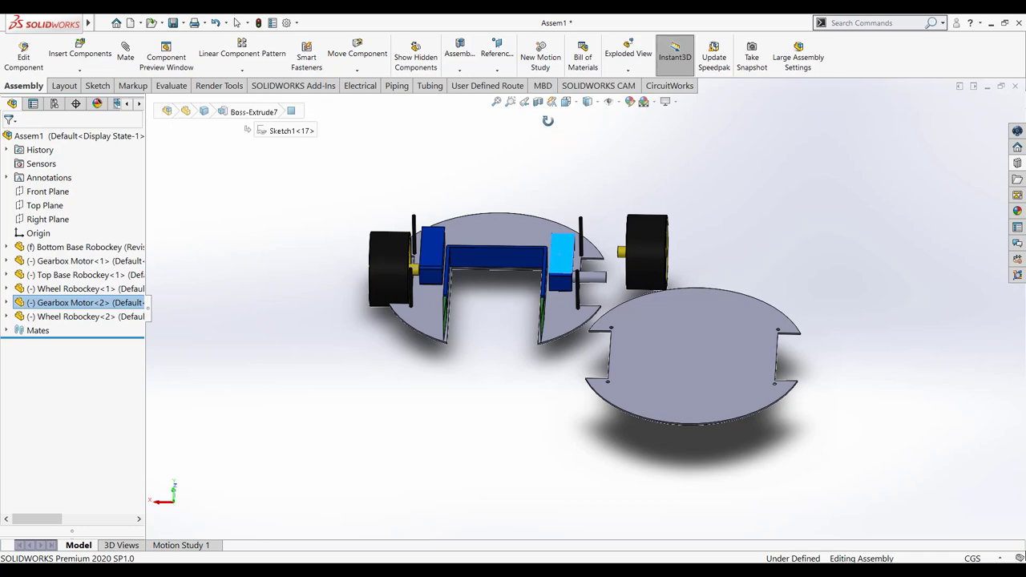
left_click(511, 102)
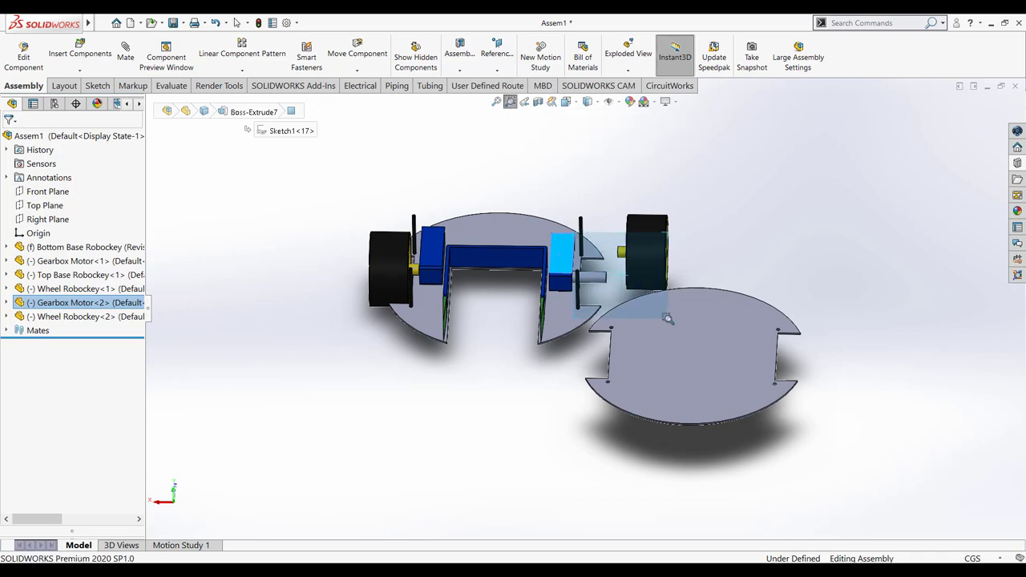
left_click_drag(573, 231, 668, 319)
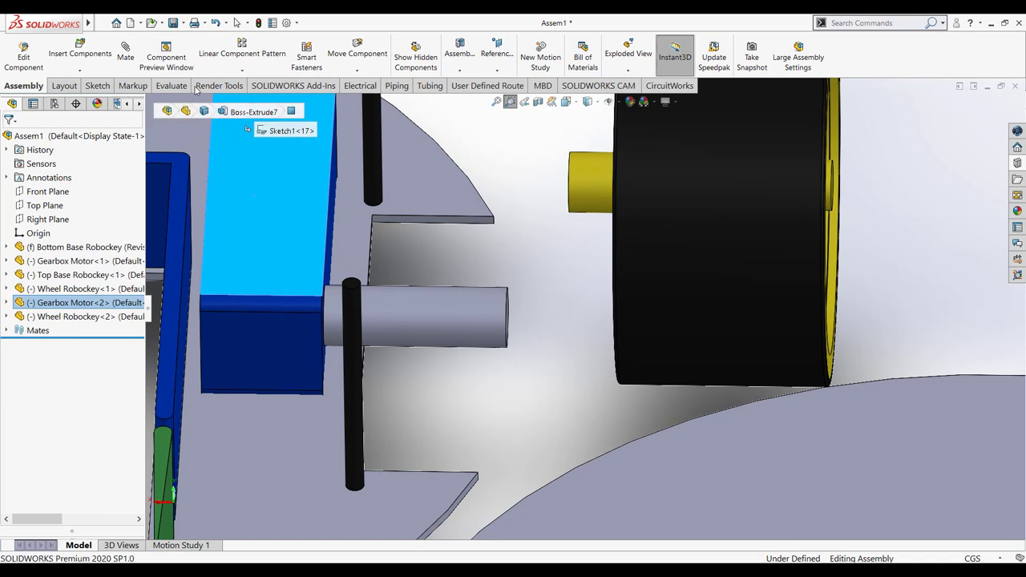
key("Escape")
Add a Coincident mate between the shaft end edge and the wheel hub face.
left_click(124, 56)
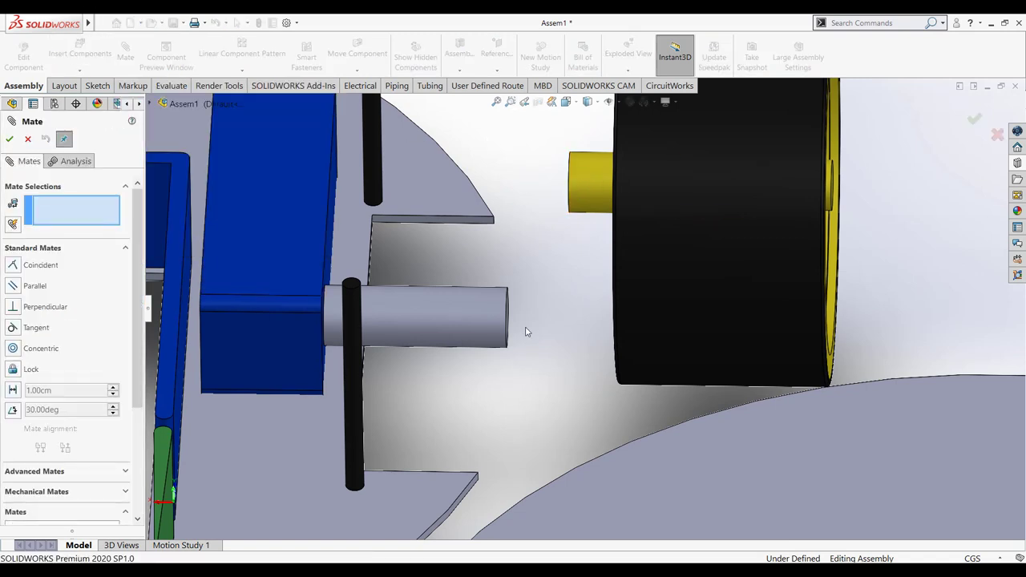
left_click(508, 332)
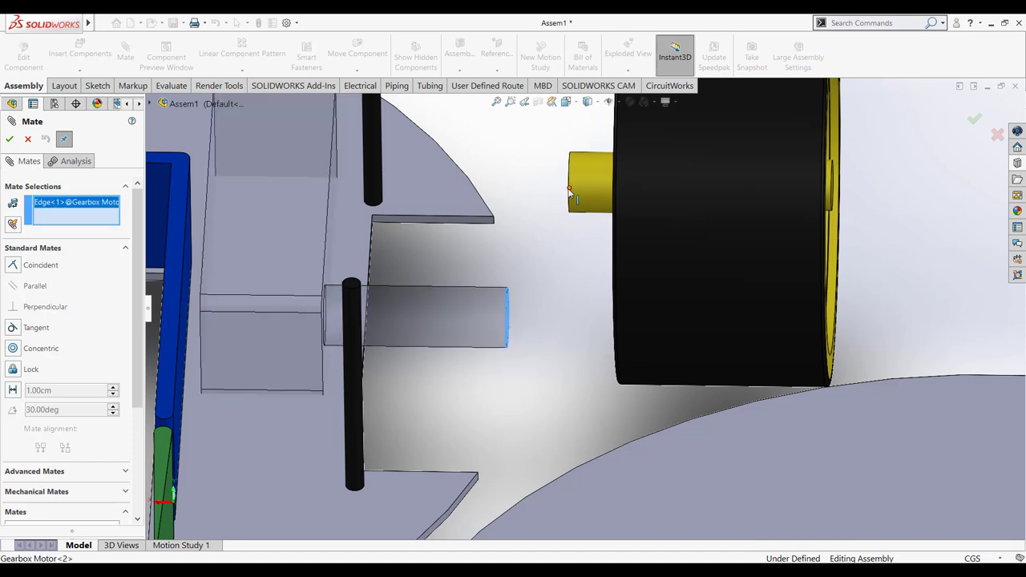
left_click(574, 194)
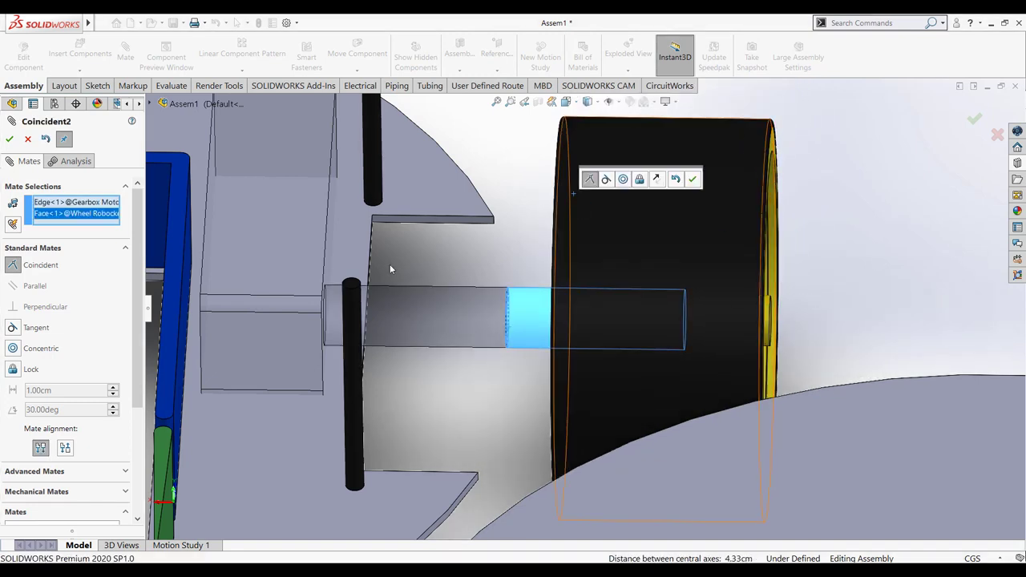
left_click(11, 140)
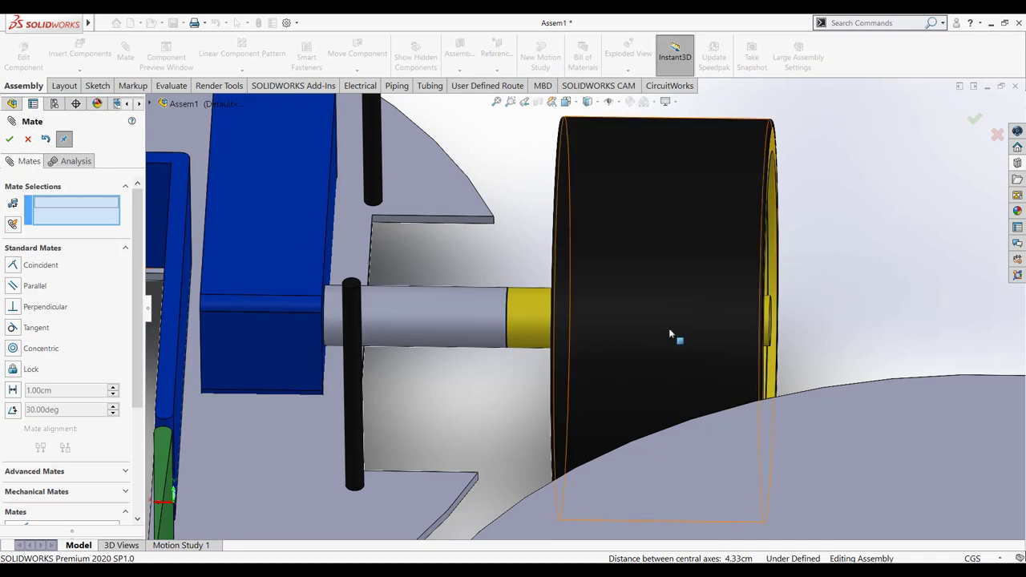
Slide the wheel fully onto the shaft and raise the motor slightly.
left_click_drag(664, 312, 602, 321)
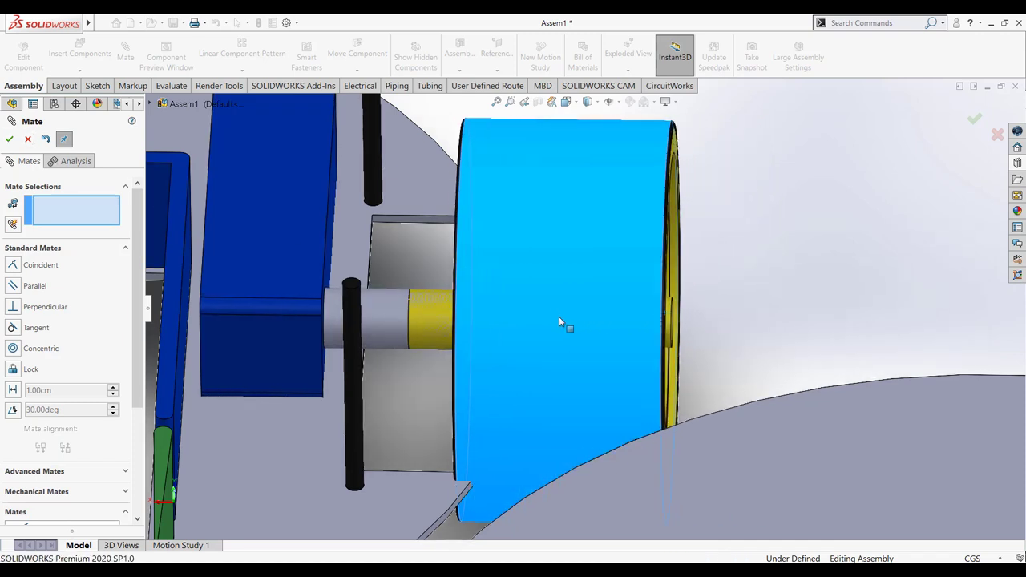
left_click_drag(602, 322, 483, 322)
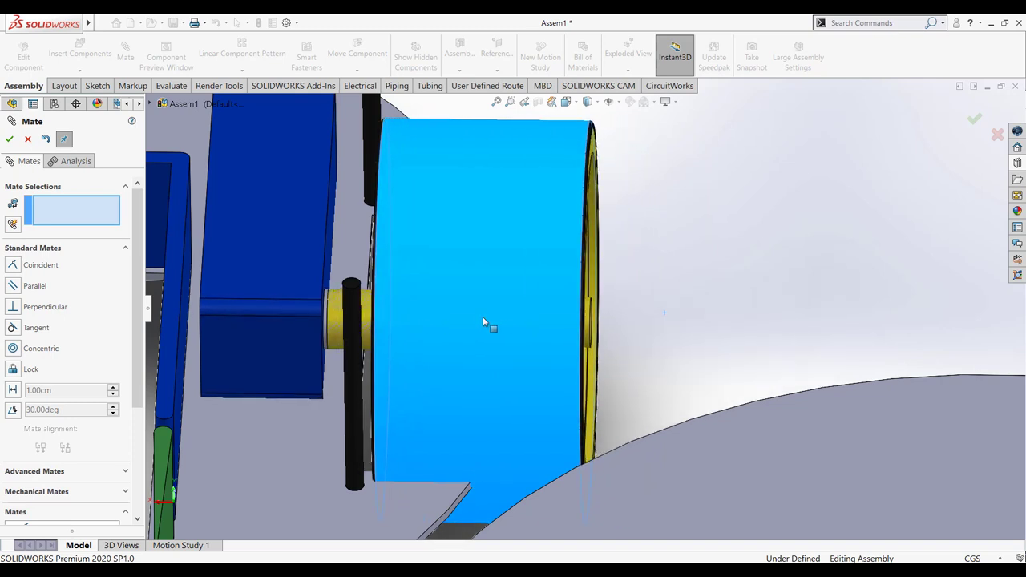
left_click_drag(483, 322, 486, 321)
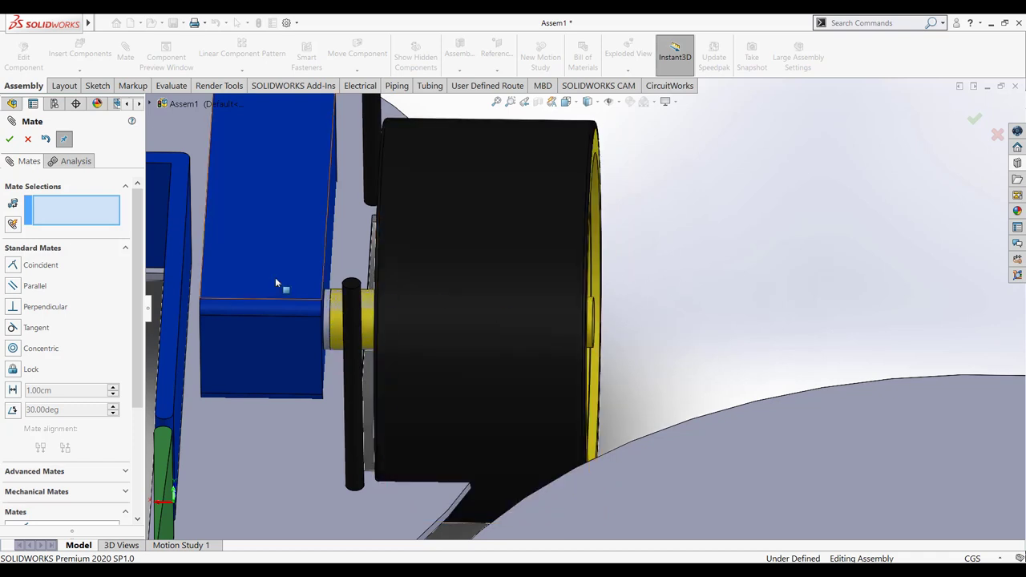
left_click_drag(274, 274, 275, 252)
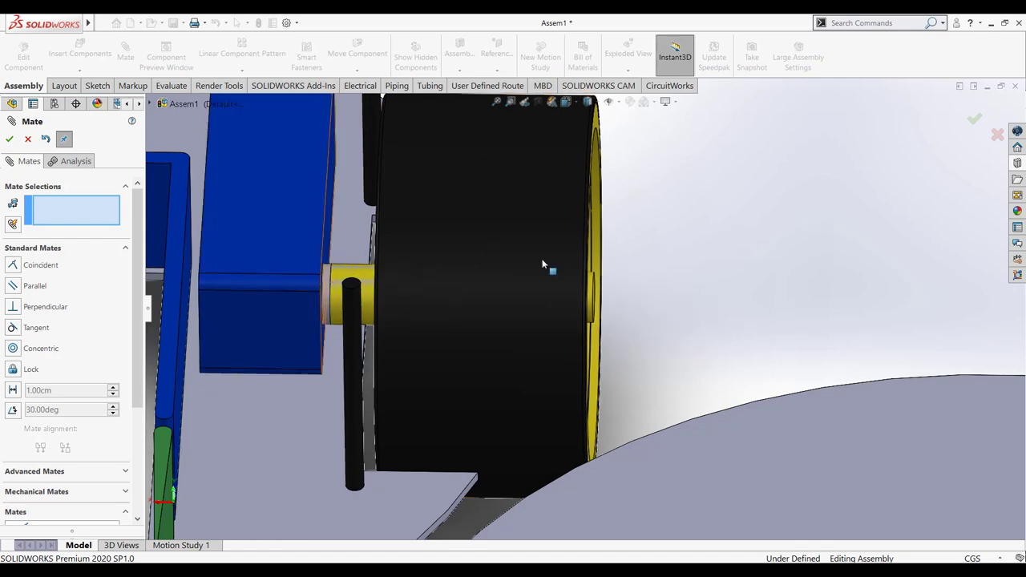
left_click(567, 106)
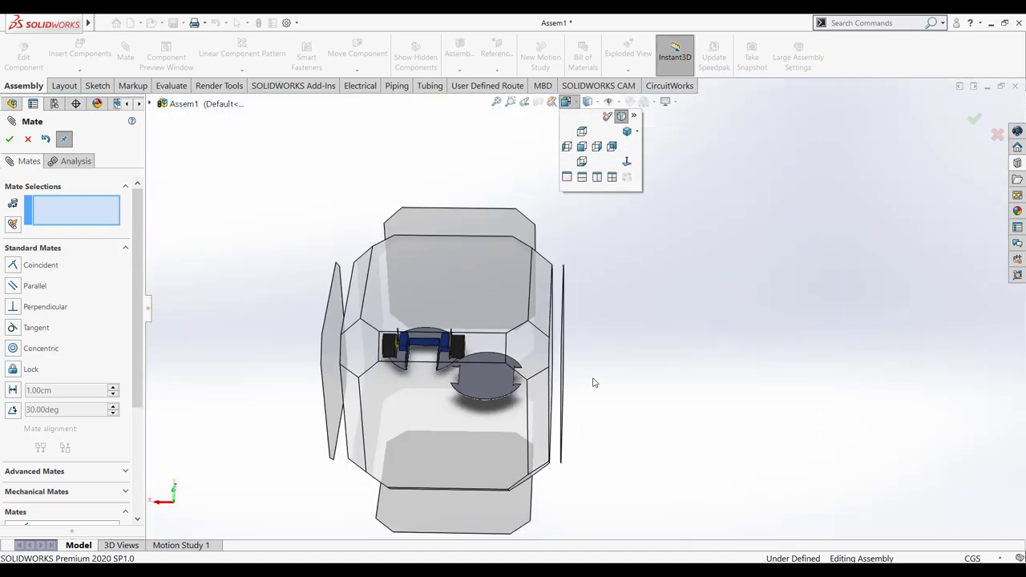
Inspect the right wheel from the bottom and trimetric views.
left_click(490, 523)
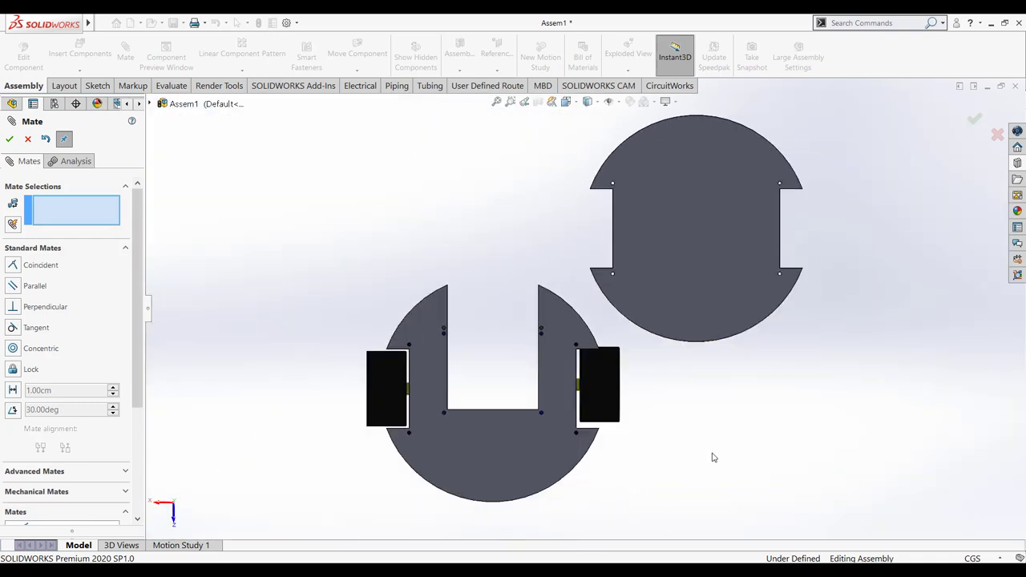
left_click(597, 387)
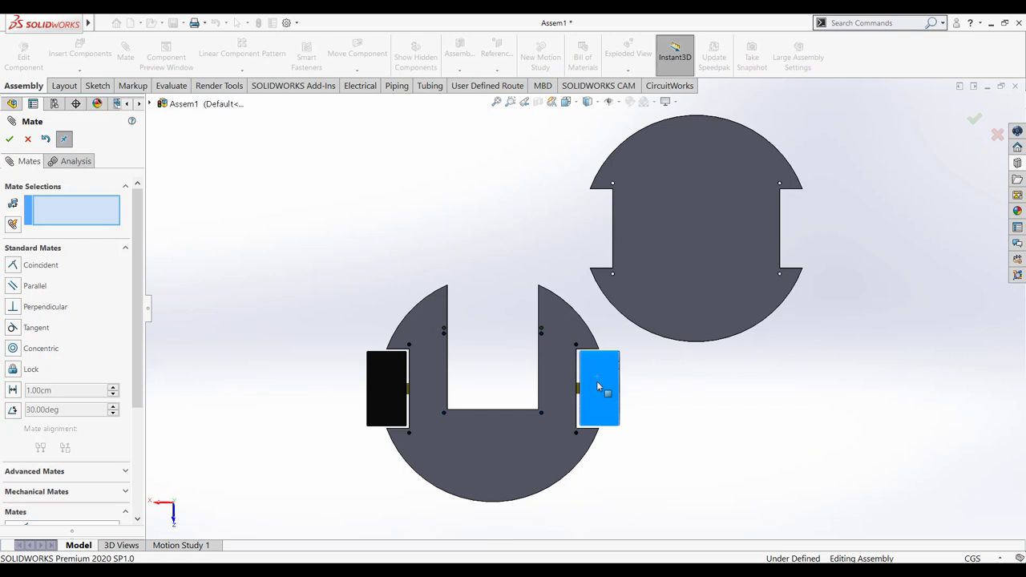
left_click(597, 387)
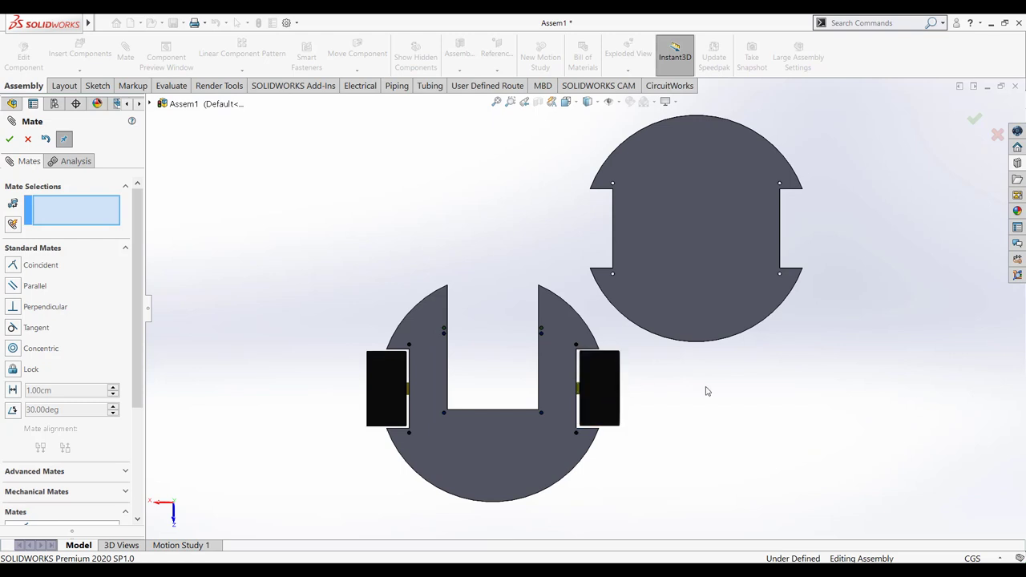
left_click(607, 393)
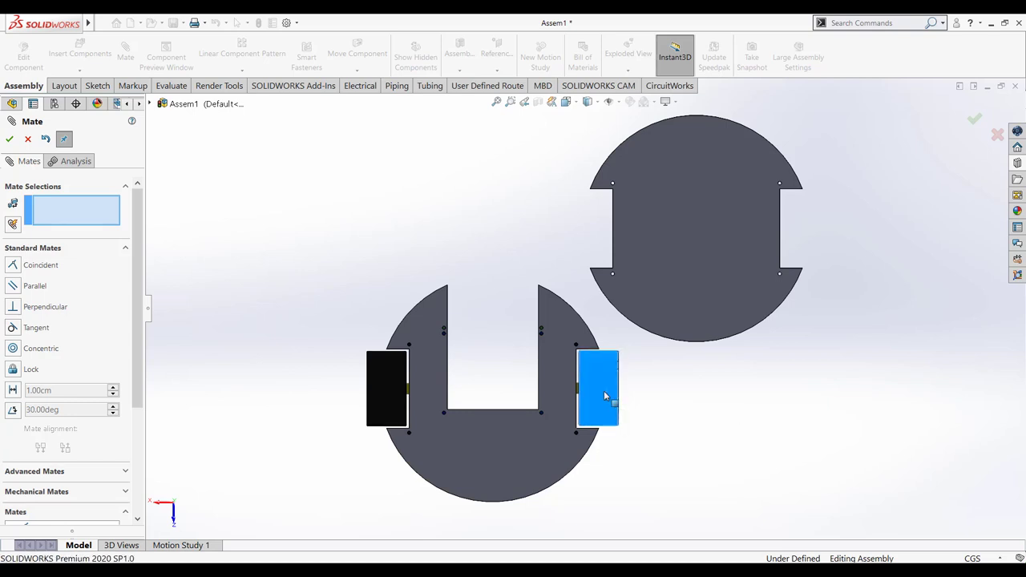
left_click(606, 396)
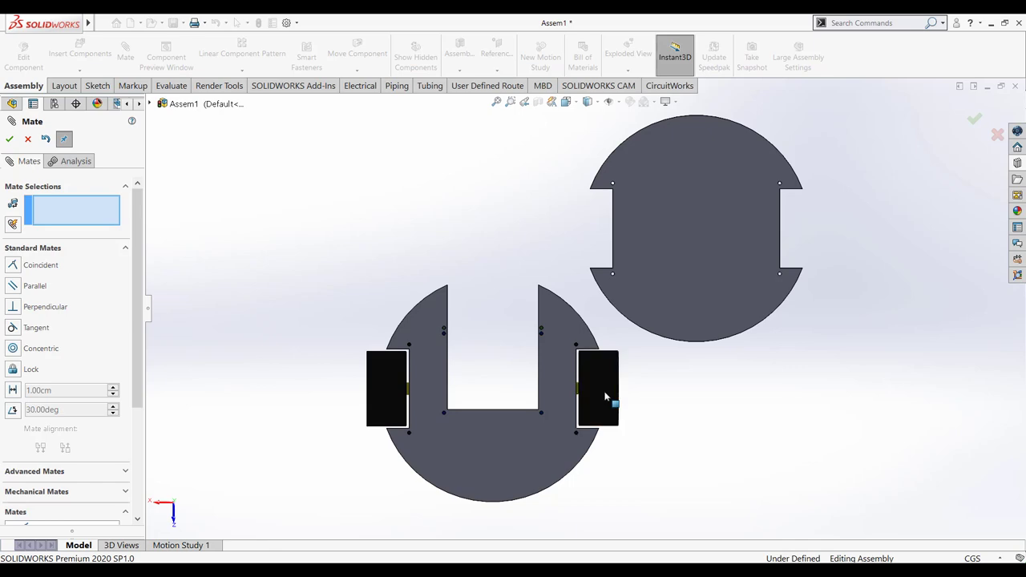
left_click(571, 101)
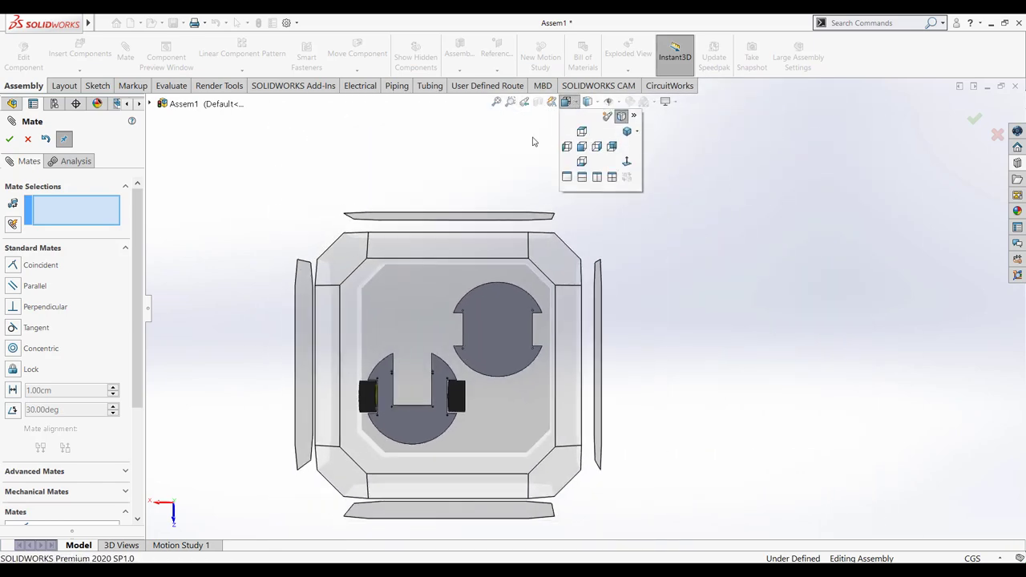
left_click(451, 250)
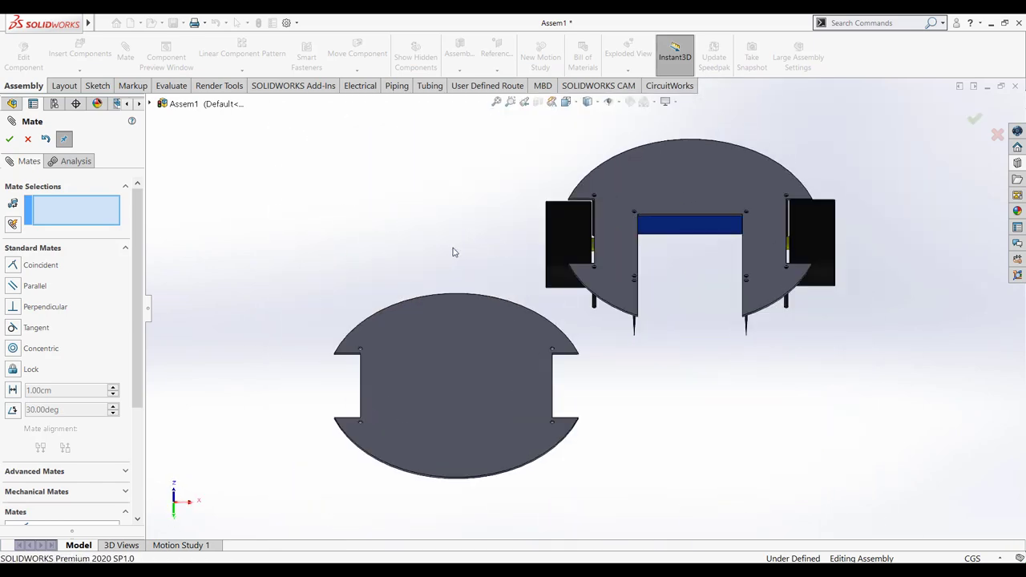
In Top view, centre Top Base Robockey over the bottom base plate.
left_click(578, 102)
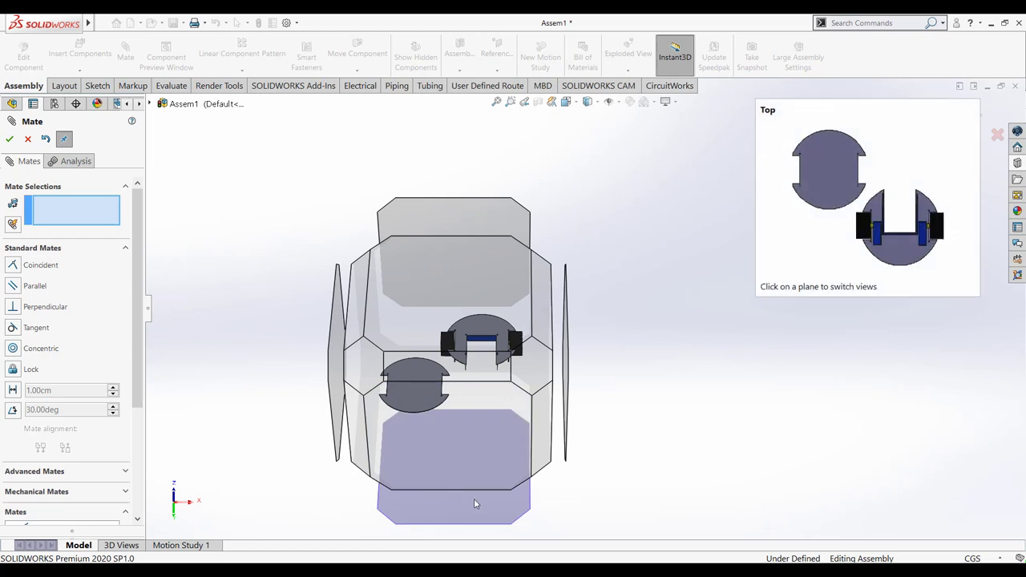
left_click(474, 499)
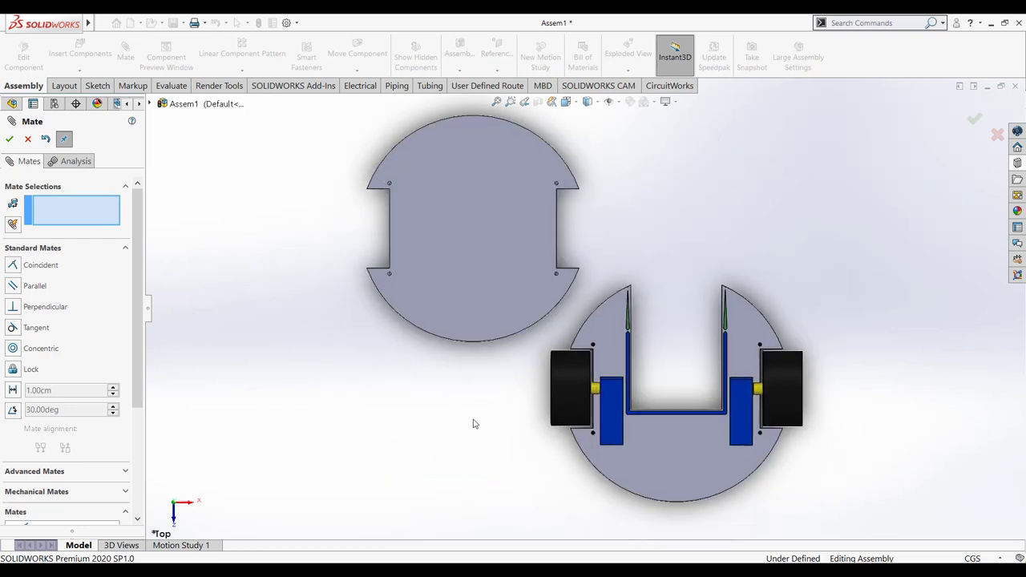
mouse_move(437, 234)
left_mouse_down()
mouse_move(658, 383)
mouse_move(630, 381)
left_mouse_up()
left_click(508, 294)
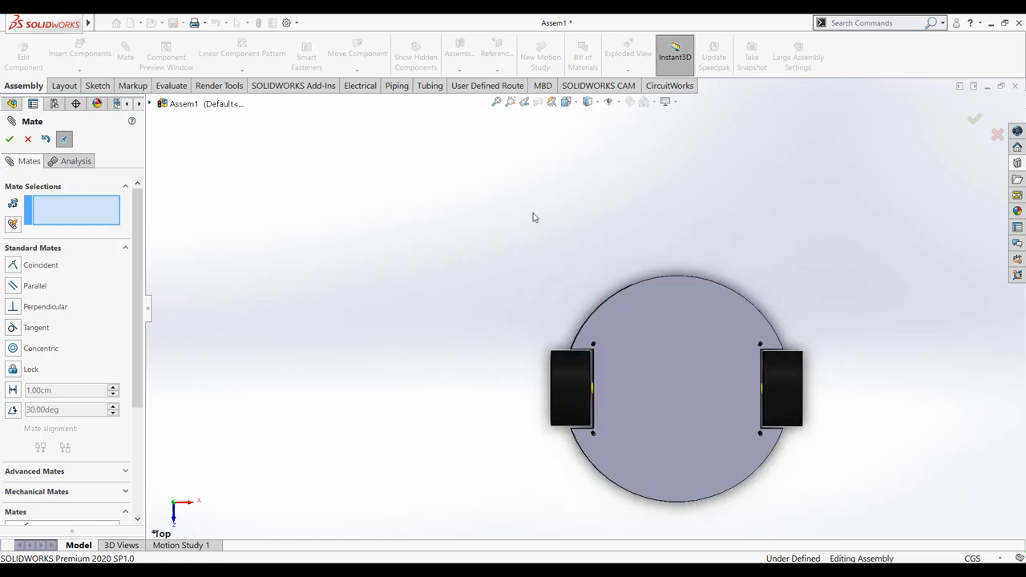
left_click(596, 105)
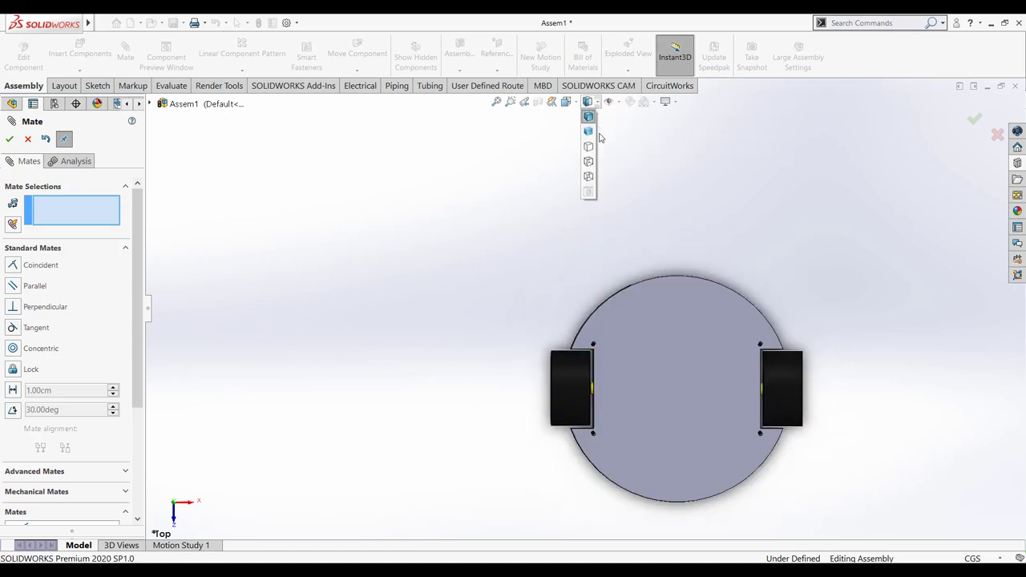
left_click(565, 102)
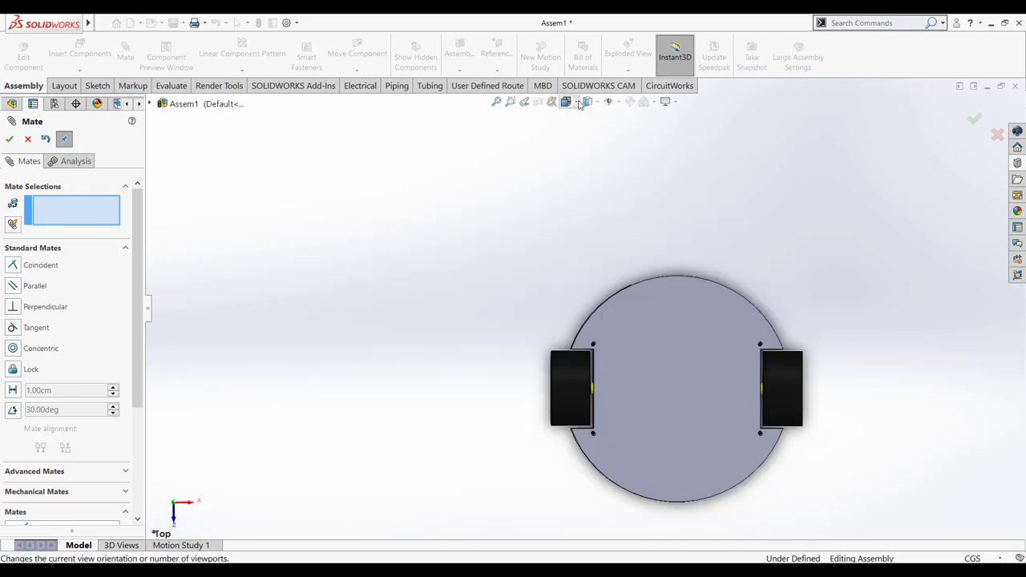
left_click(573, 104)
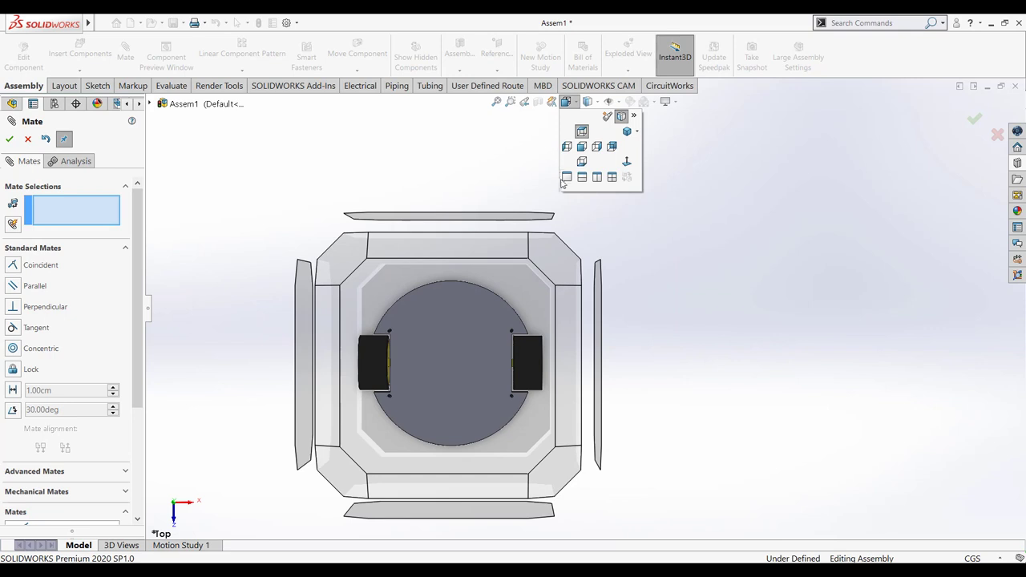
key("ctrl+8")
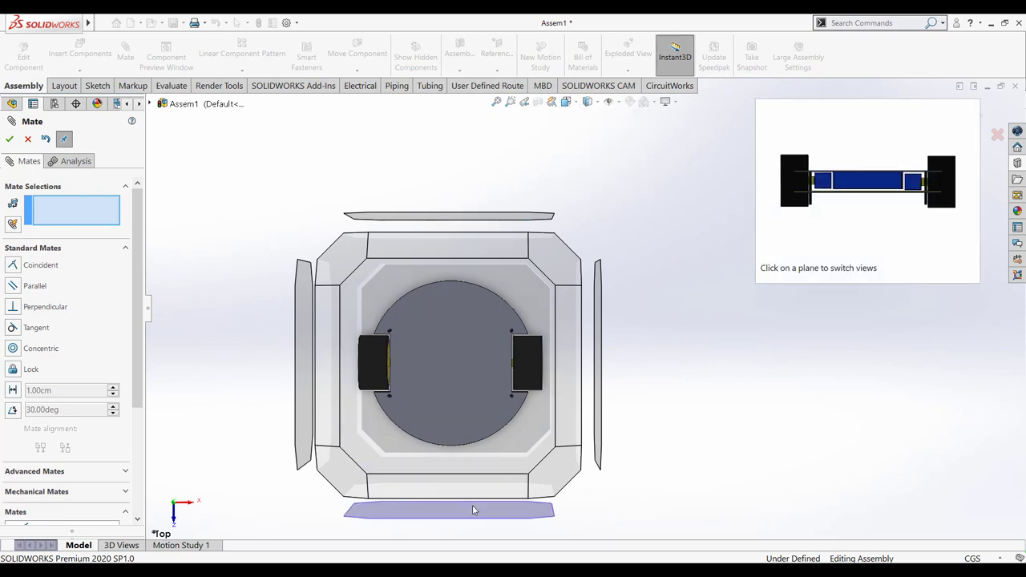
Orbit around the chassis, then snap to the front view.
left_click(472, 505)
right_click(240, 226)
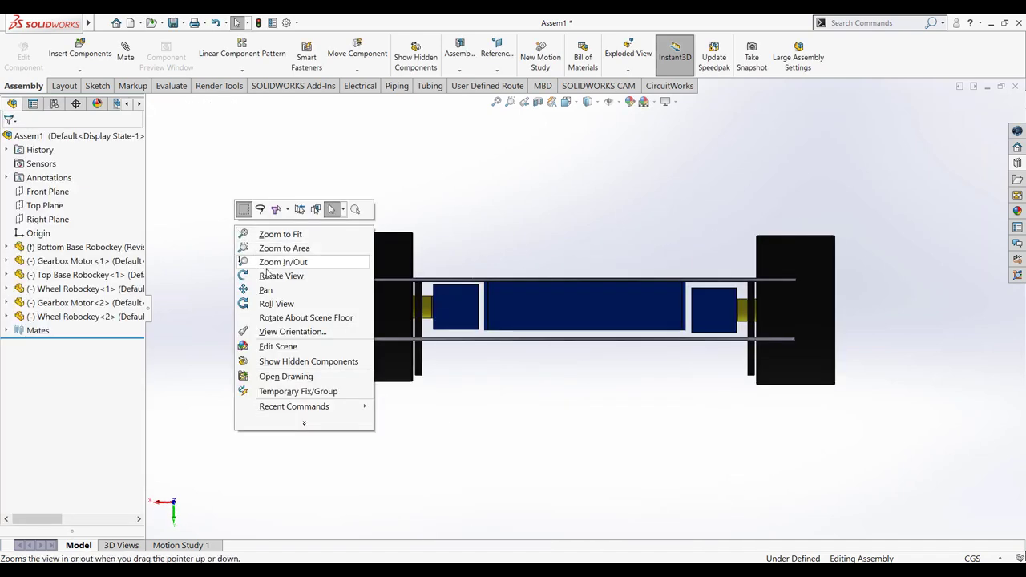
left_click(265, 274)
mouse_move(265, 265)
left_mouse_down()
mouse_move(243, 235)
mouse_move(233, 289)
mouse_move(225, 273)
mouse_move(198, 311)
mouse_move(229, 254)
left_mouse_up()
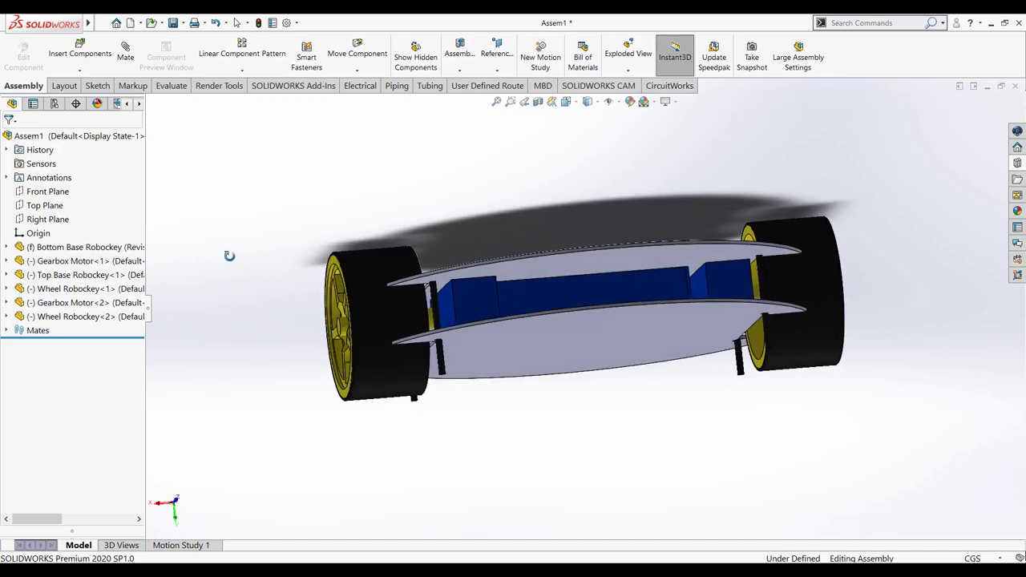
mouse_move(837, 445)
left_mouse_down()
mouse_move(807, 474)
mouse_move(826, 458)
mouse_move(827, 471)
left_mouse_up()
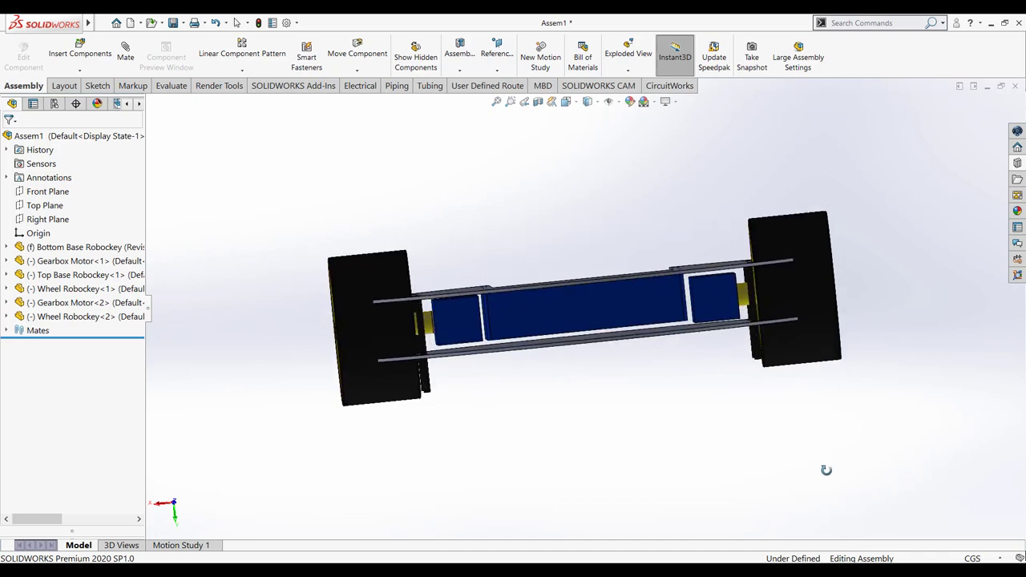
left_click(587, 102)
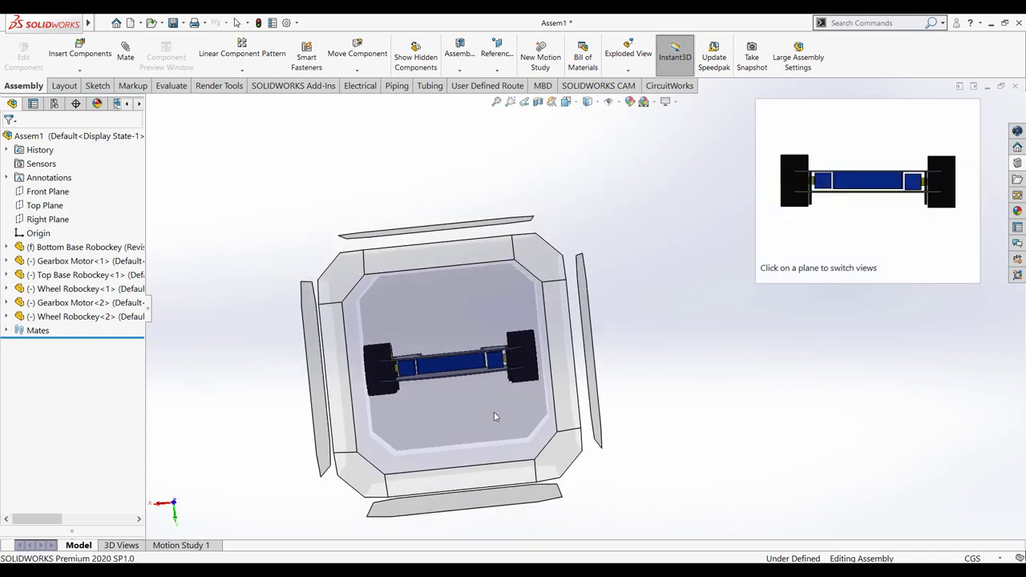
left_click(493, 416)
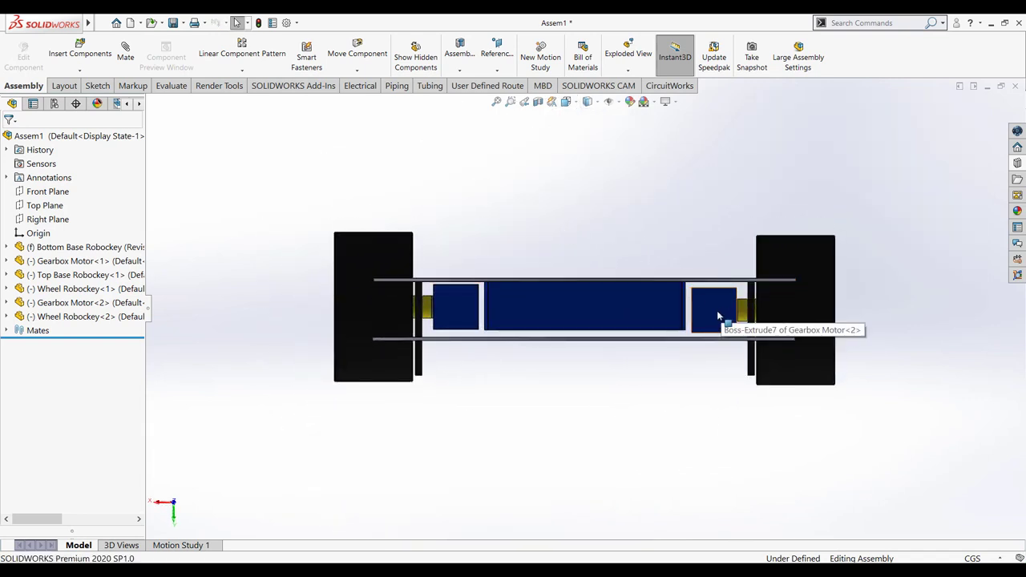
Raise the right gearbox motor and wheel into line between the base plates.
left_click(717, 314)
left_click_drag(718, 314, 718, 304)
left_click(457, 306)
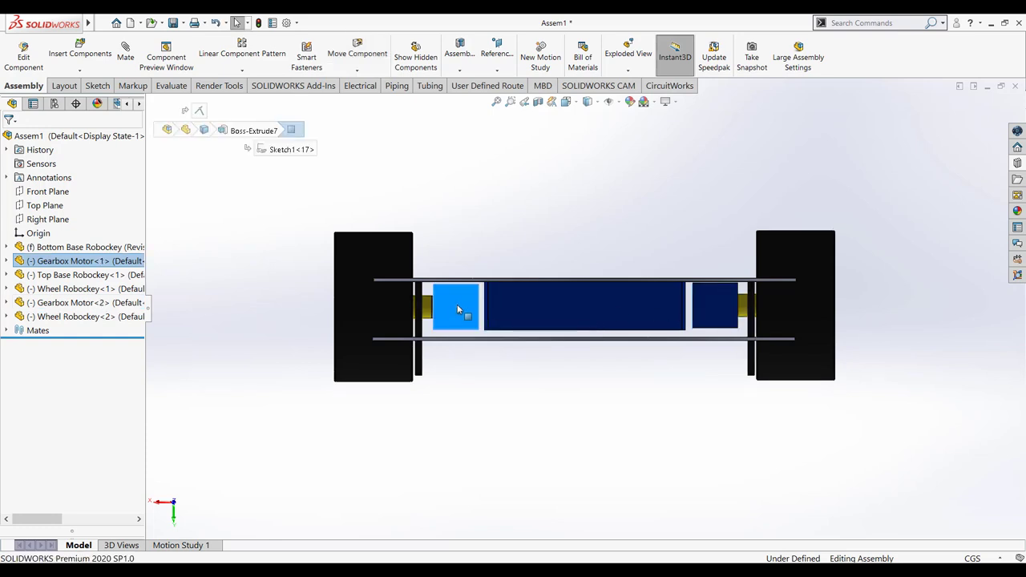
key("Return")
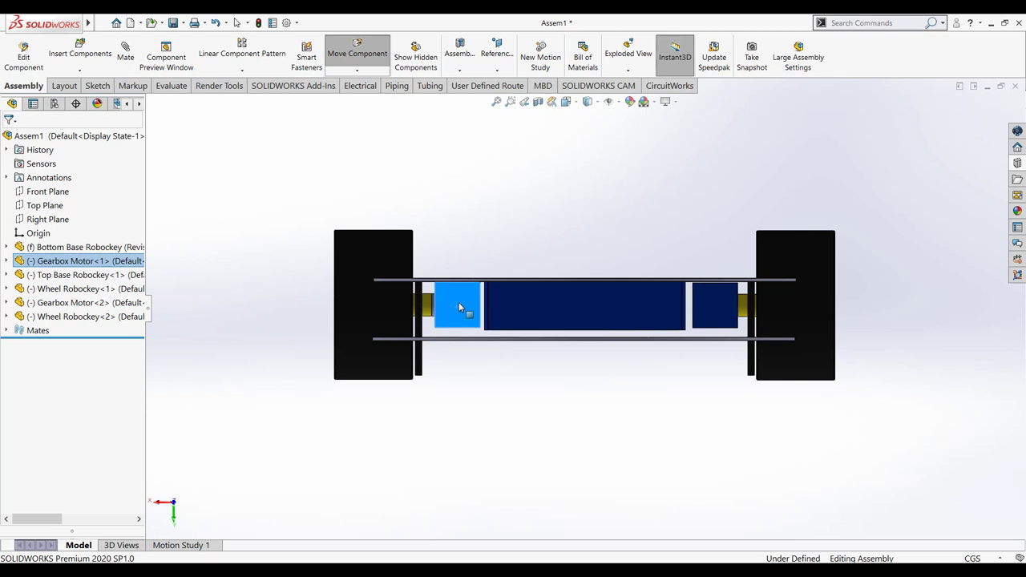
key("Escape")
key("Escape")
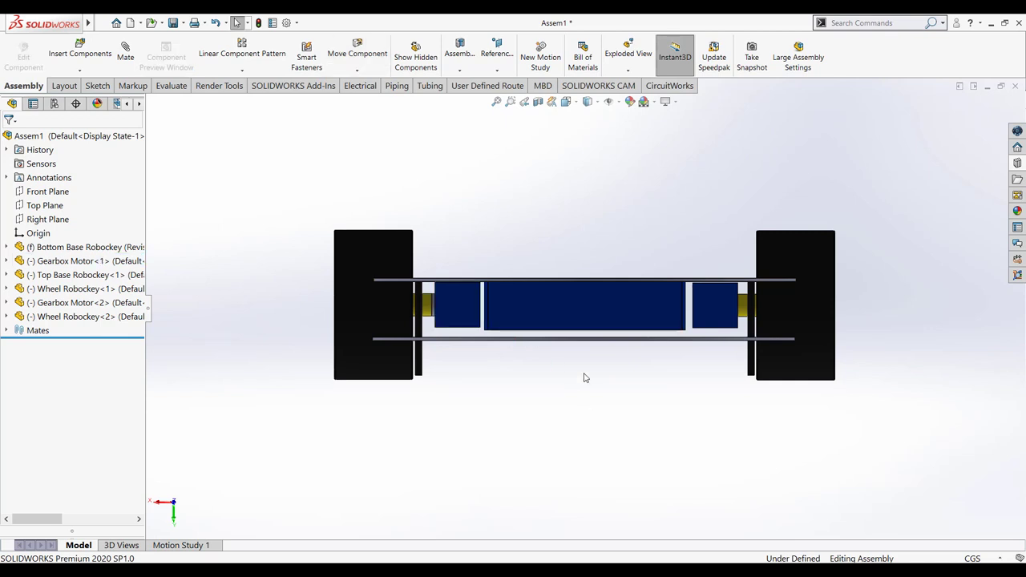
Pull the lower base plate down away from the motors, checking from tilted and front views.
left_click_drag(571, 346, 571, 385)
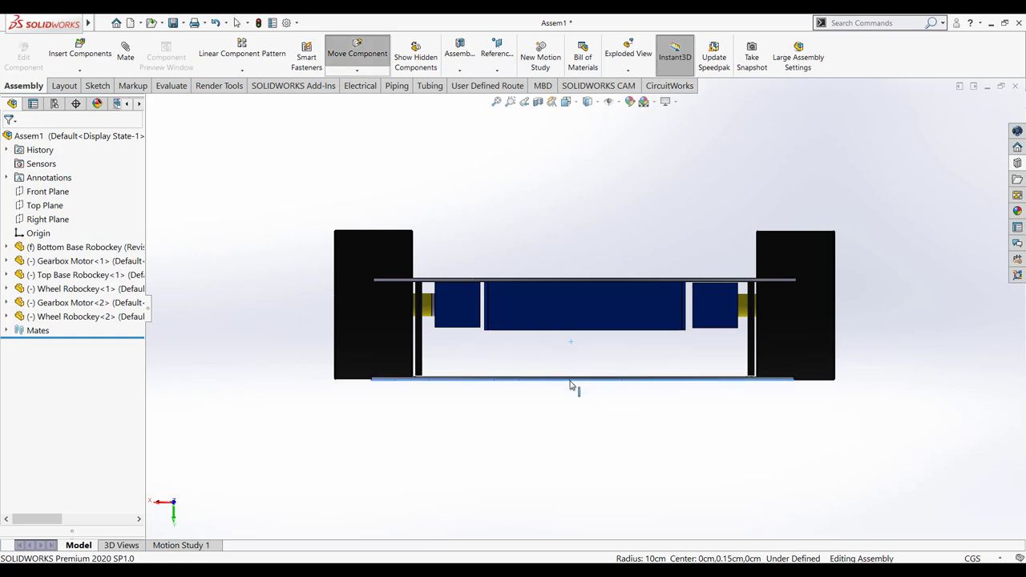
left_click_drag(571, 384, 570, 390)
key("Escape")
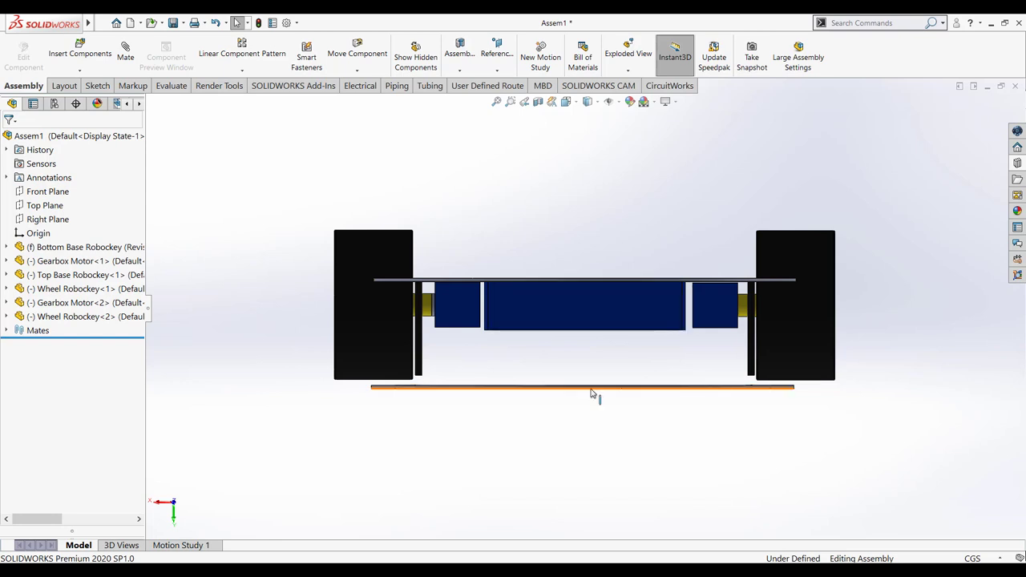
right_click(572, 438)
left_click(586, 436)
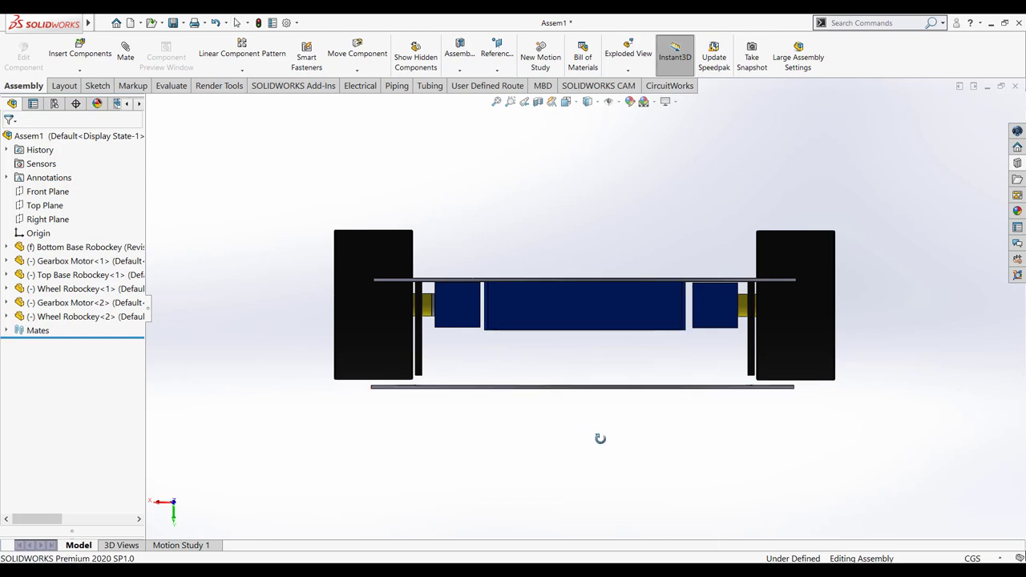
mouse_move(623, 439)
left_mouse_down()
mouse_move(653, 396)
mouse_move(704, 379)
left_mouse_up()
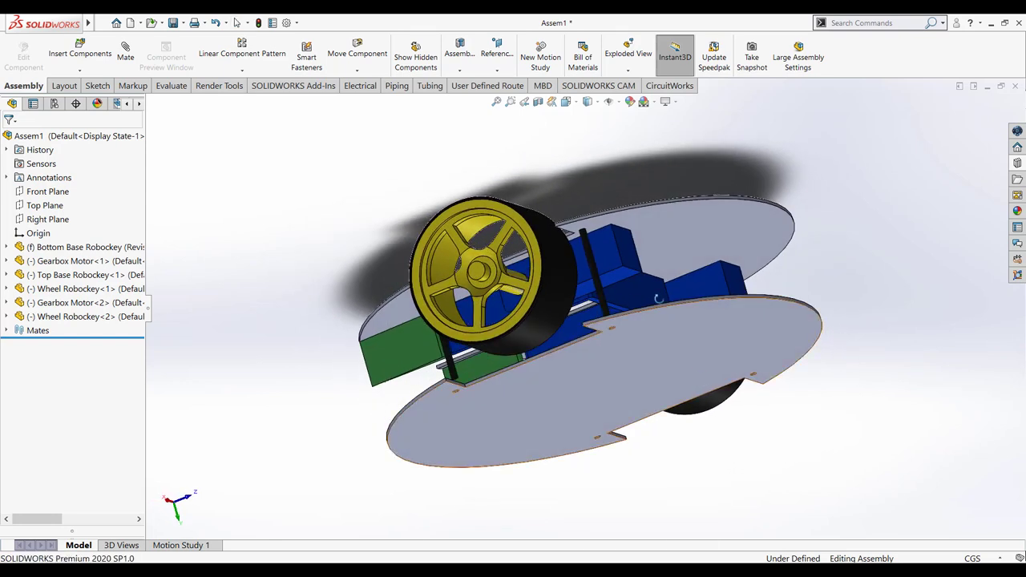
mouse_move(922, 235)
left_mouse_down()
mouse_move(937, 252)
mouse_move(935, 291)
left_mouse_up()
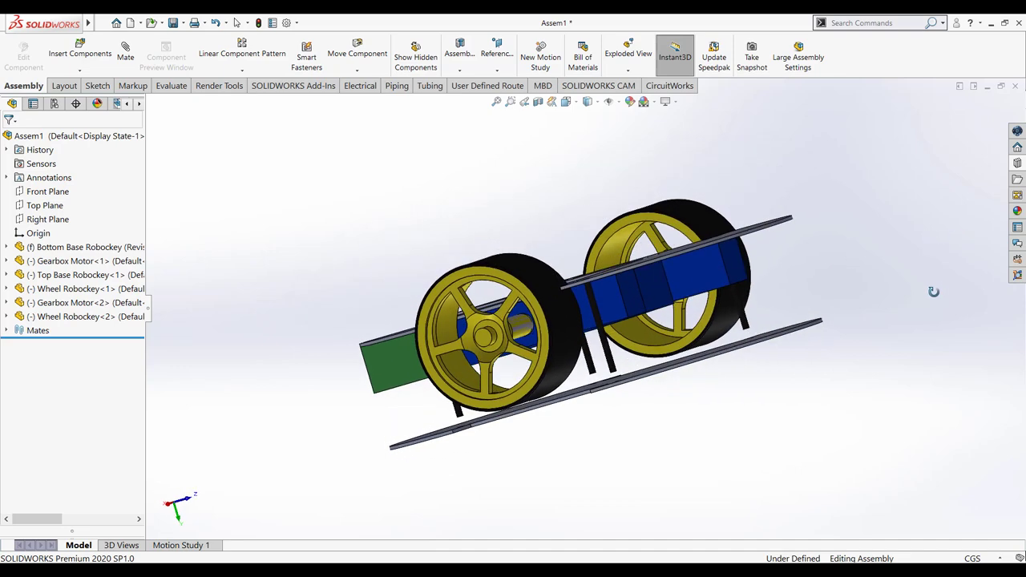
left_click(566, 102)
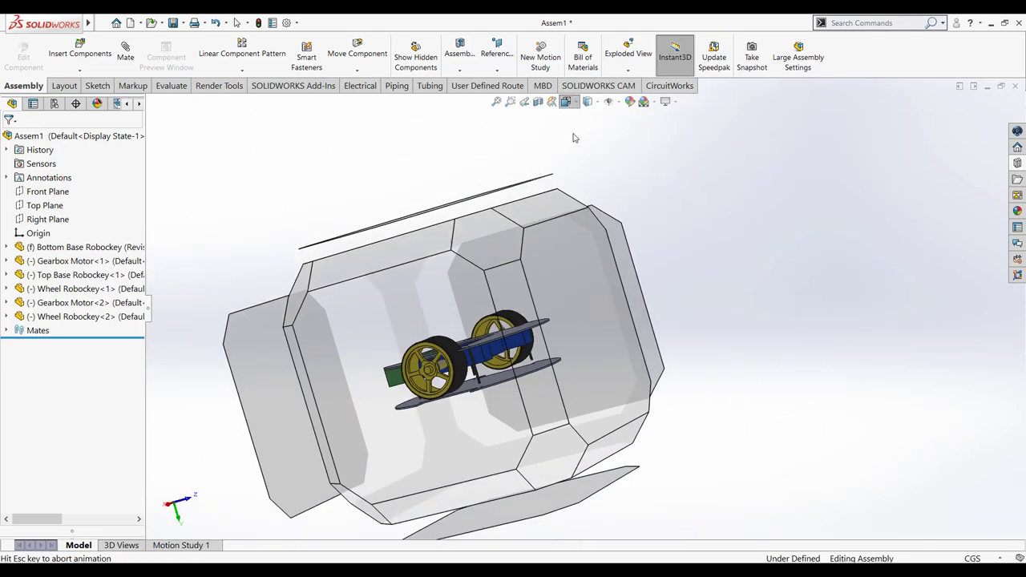
left_click(555, 360)
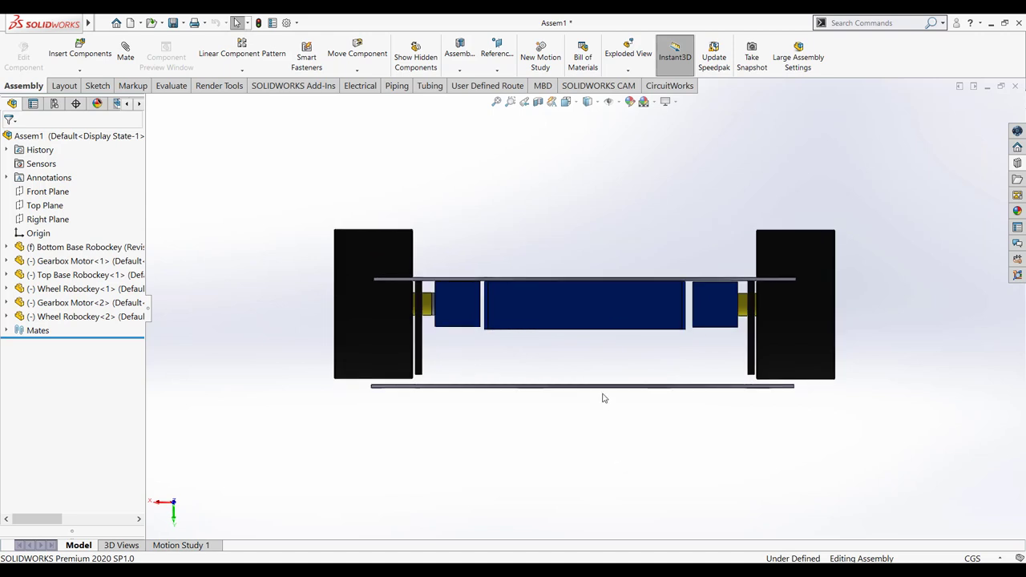
left_click_drag(600, 392, 609, 414)
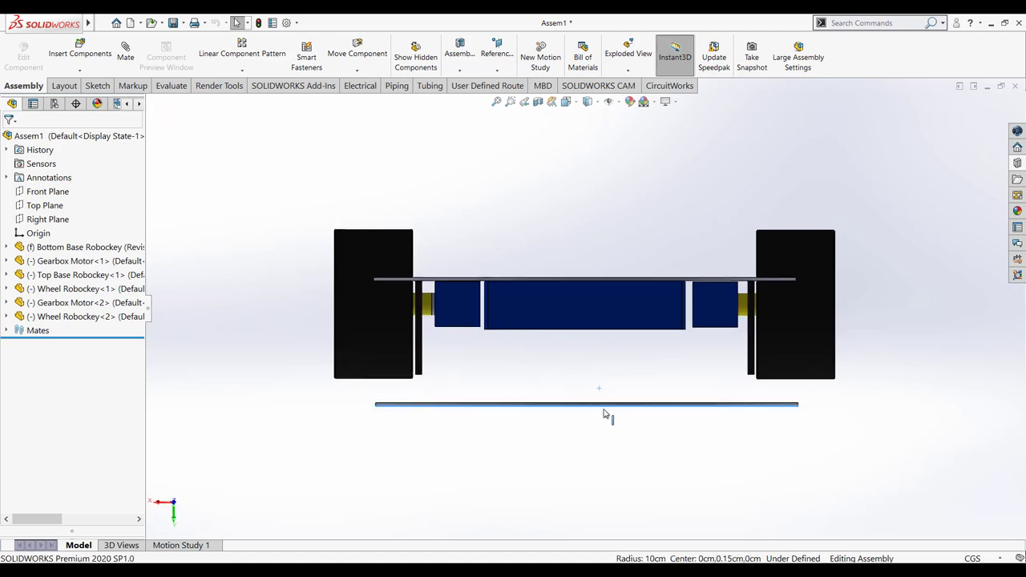
Zoom in by the left wheel and orbit to see a pin beside its plate hole.
left_click(510, 101)
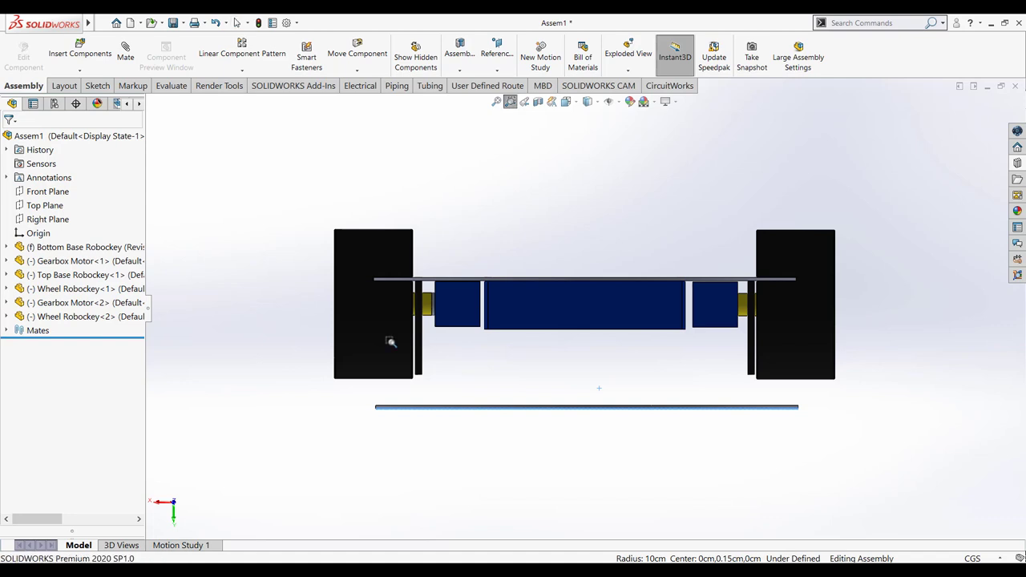
left_click_drag(372, 337, 508, 473)
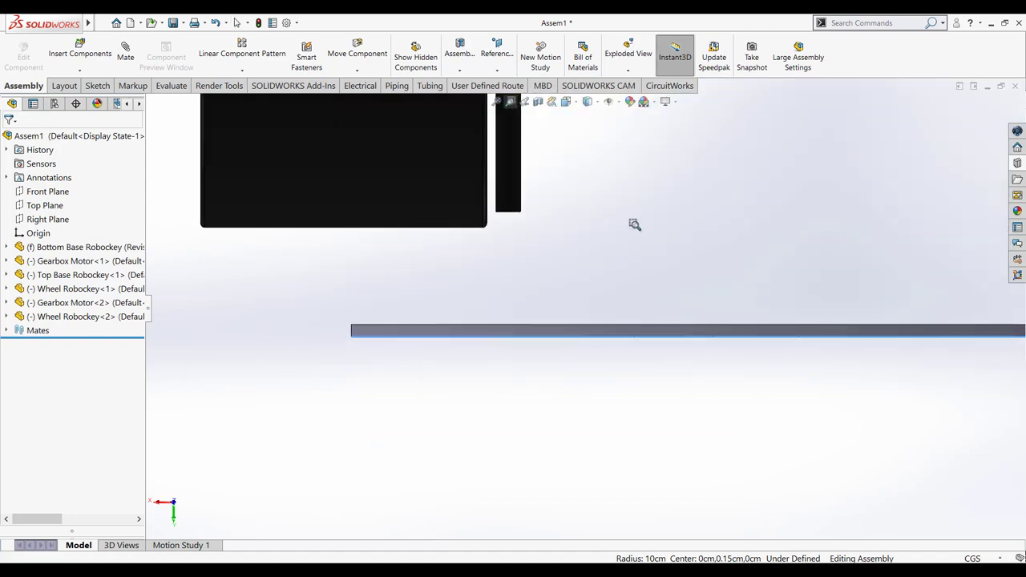
right_click(635, 224)
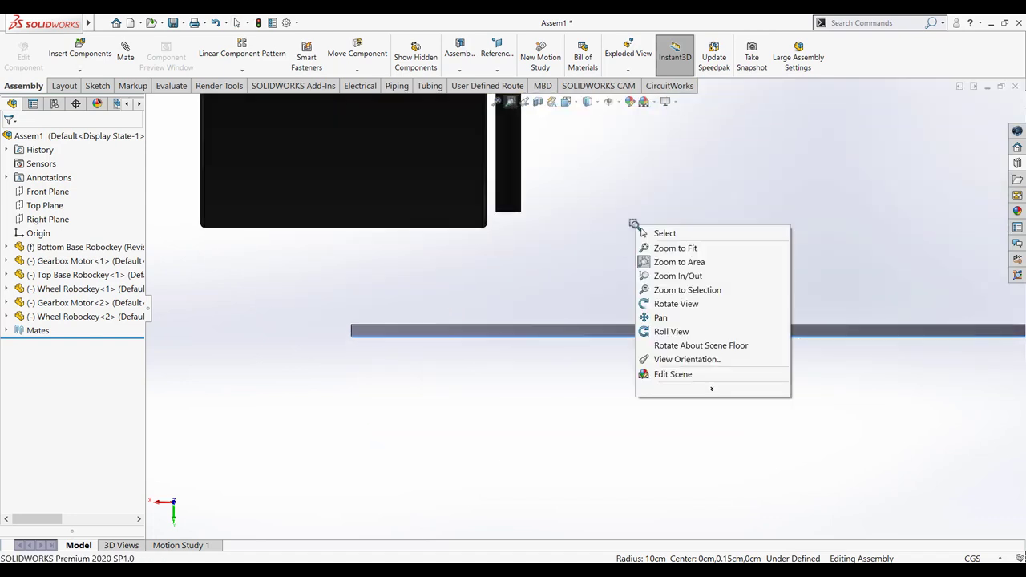
left_click(678, 303)
left_click_drag(724, 232, 715, 246)
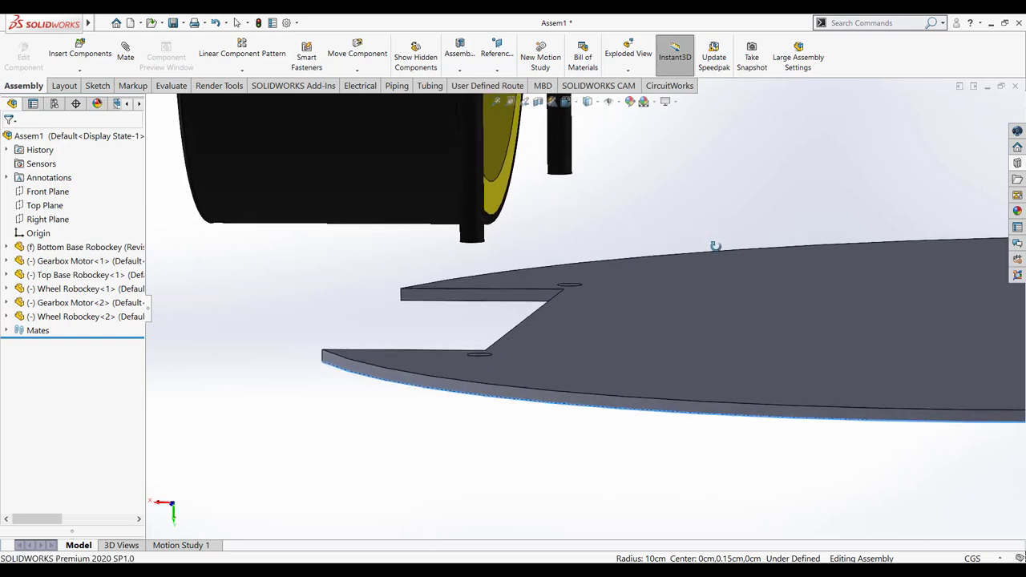
key("Escape")
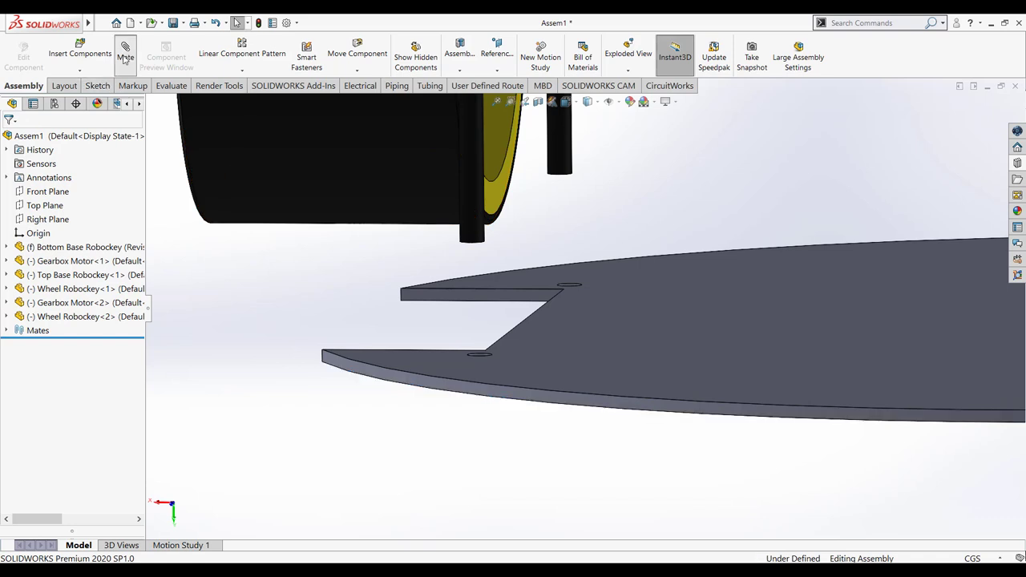
Make the top plate's pin bottom edge coincident with the bottom plate's hole edge, checking front and isometric views.
left_click(480, 357)
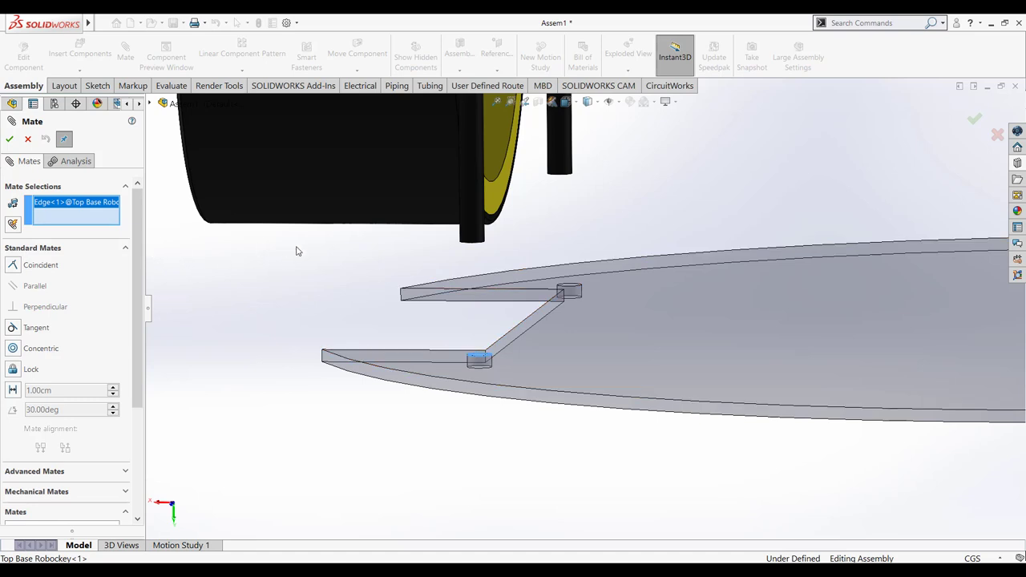
left_click(473, 245)
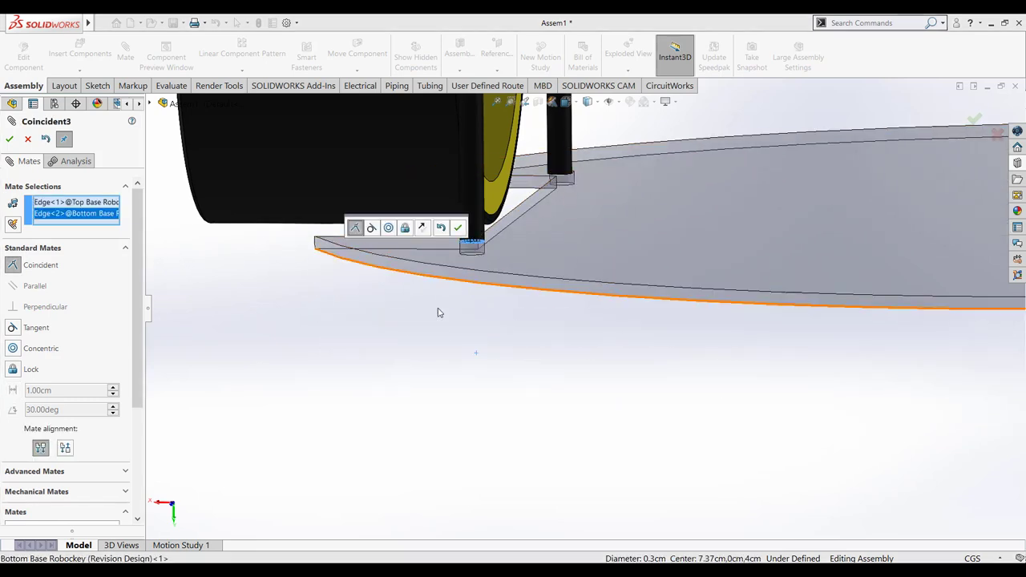
left_click(577, 105)
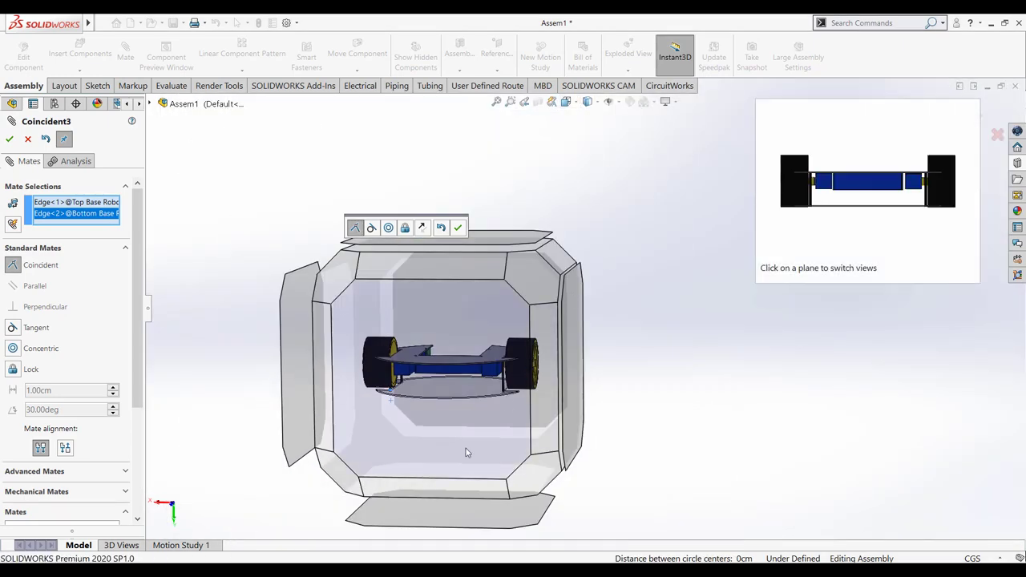
left_click(465, 449)
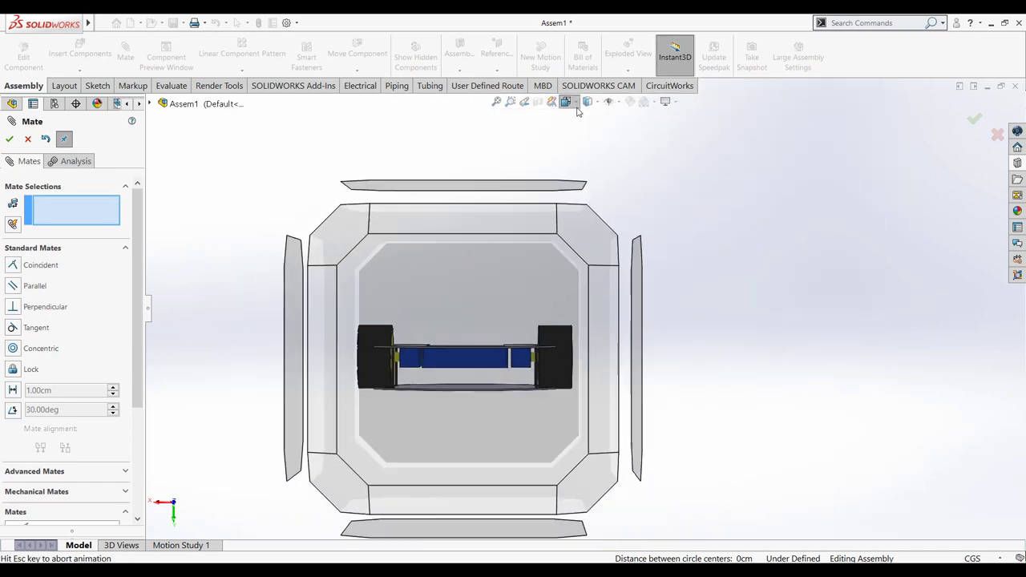
left_click(576, 104)
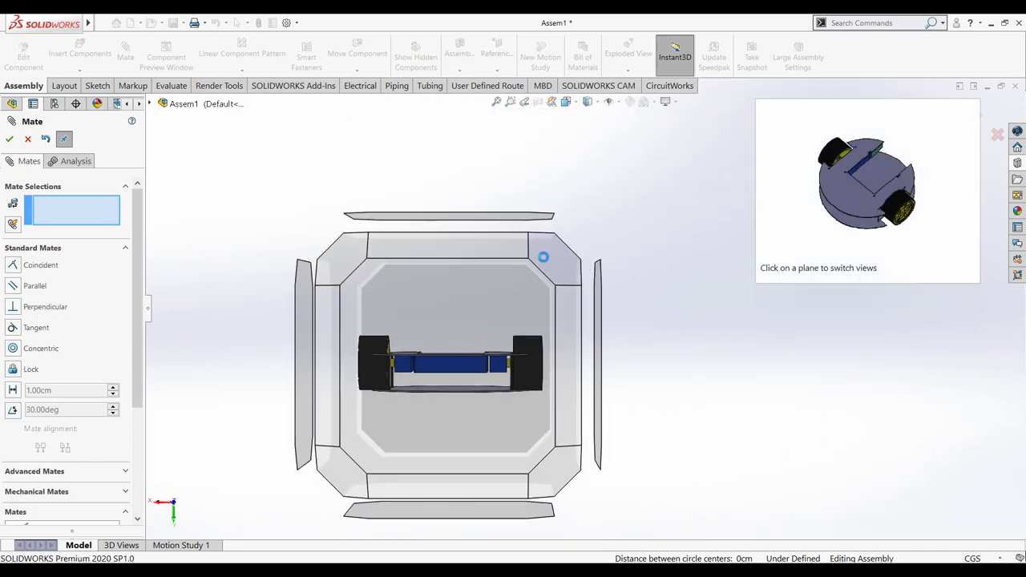
left_click(342, 270)
right_click(374, 192)
left_click(9, 143)
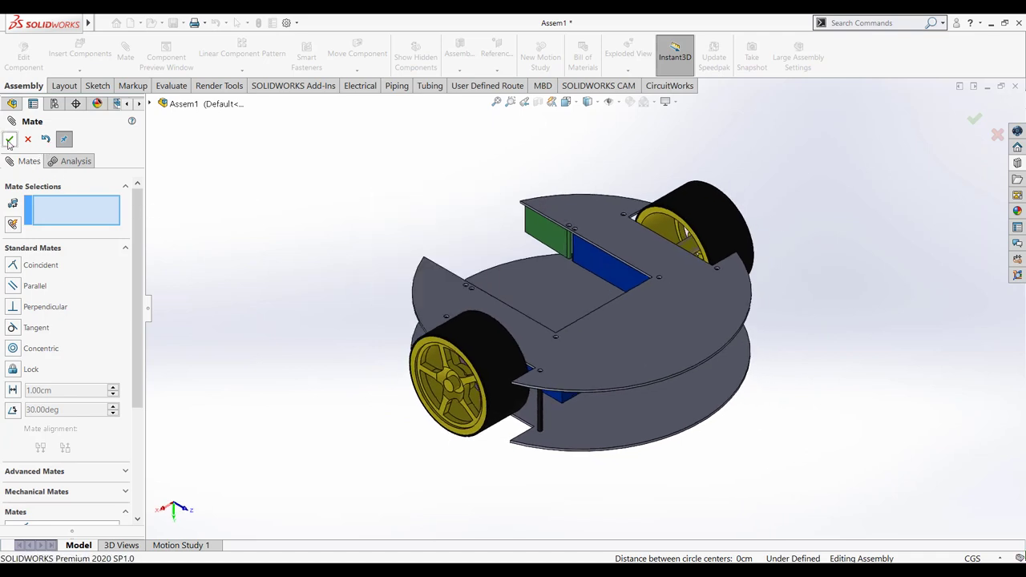
left_click(10, 141)
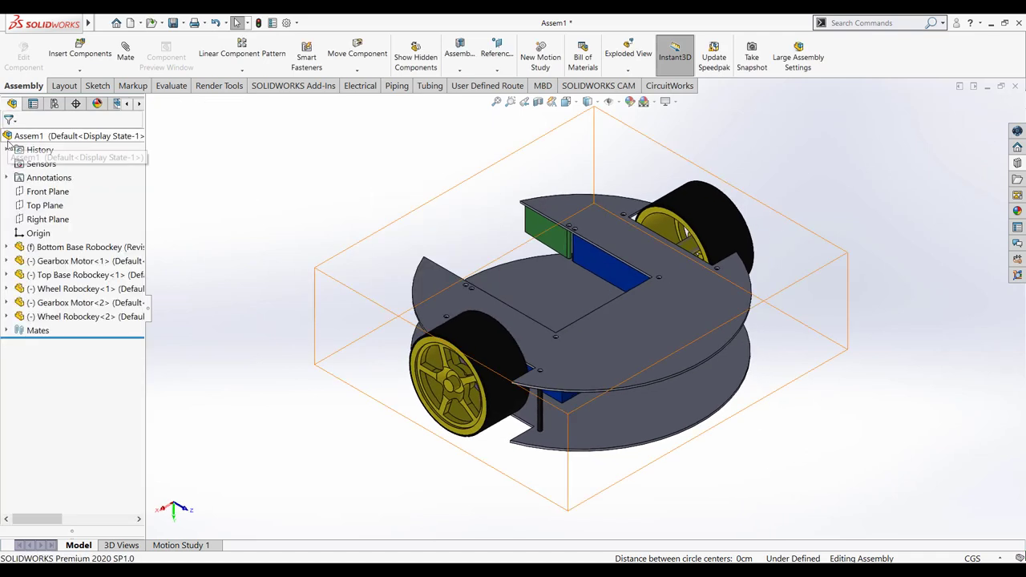
right_click(361, 186)
left_click(406, 232)
mouse_move(405, 235)
left_mouse_down()
mouse_move(405, 199)
mouse_move(280, 275)
left_mouse_up()
mouse_move(841, 359)
left_mouse_down()
mouse_move(823, 300)
mouse_move(687, 343)
left_mouse_up()
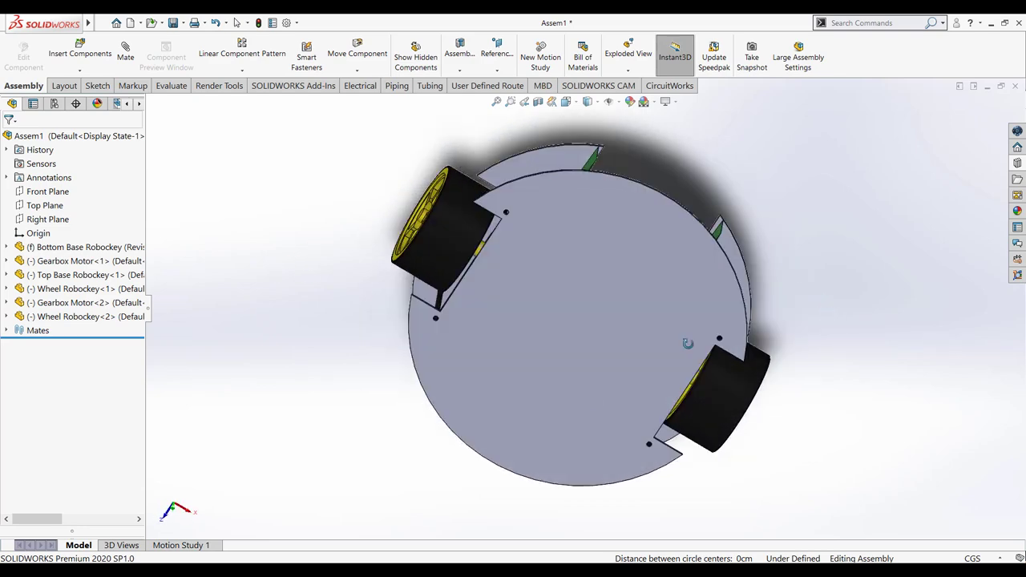
mouse_move(394, 496)
left_mouse_down()
mouse_move(425, 433)
mouse_move(484, 492)
mouse_move(456, 438)
mouse_move(892, 404)
mouse_move(935, 388)
mouse_move(810, 445)
mouse_move(794, 462)
mouse_move(881, 362)
left_mouse_up()
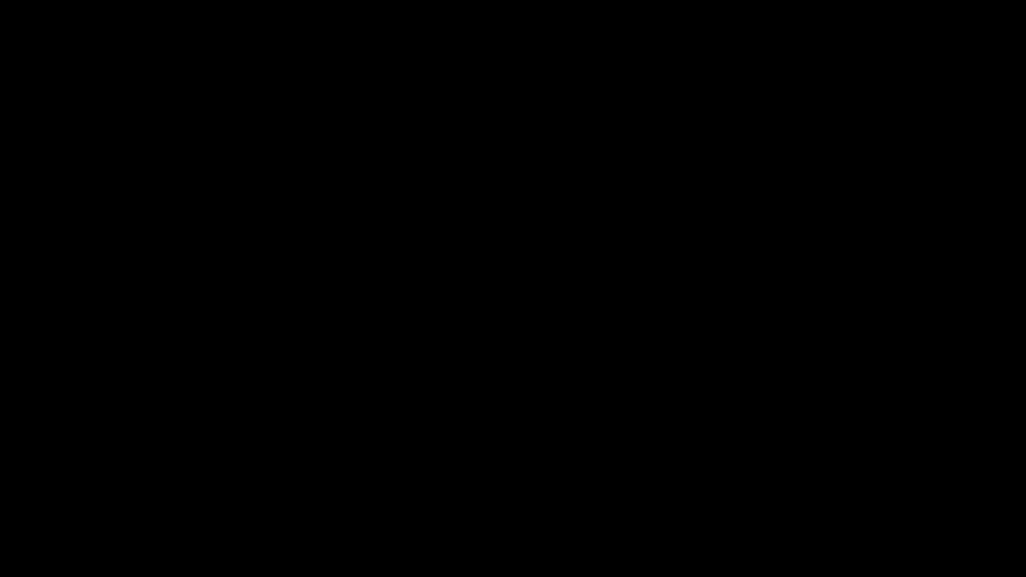